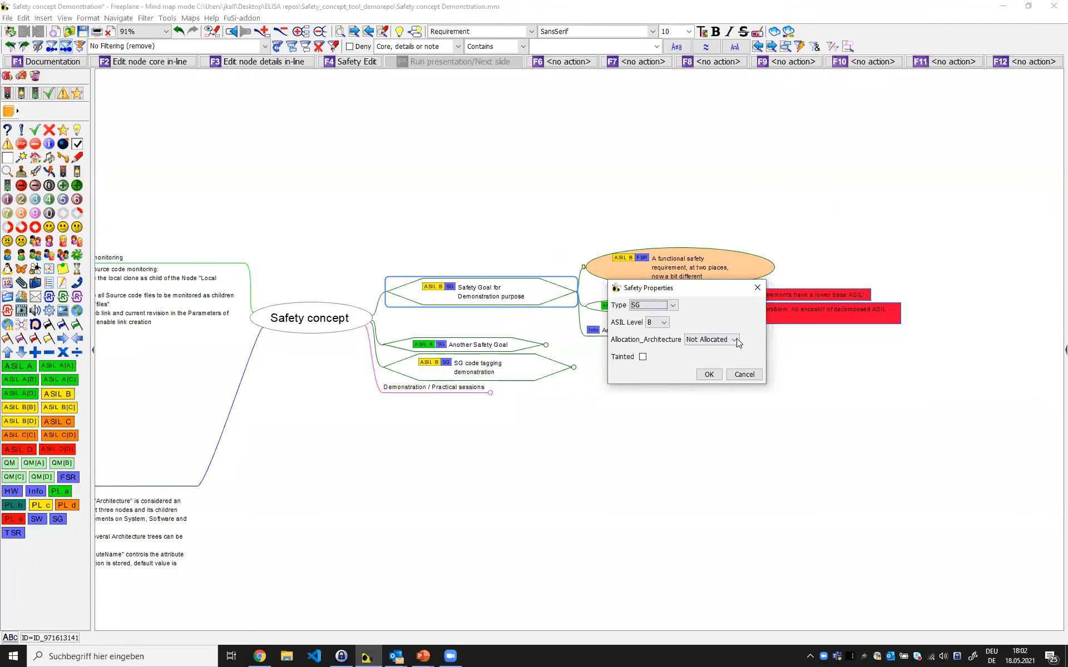
Set the ASIL level of the "Safety Goal for Demonstration purpose" node to D in its safety properties
left_click(663, 324)
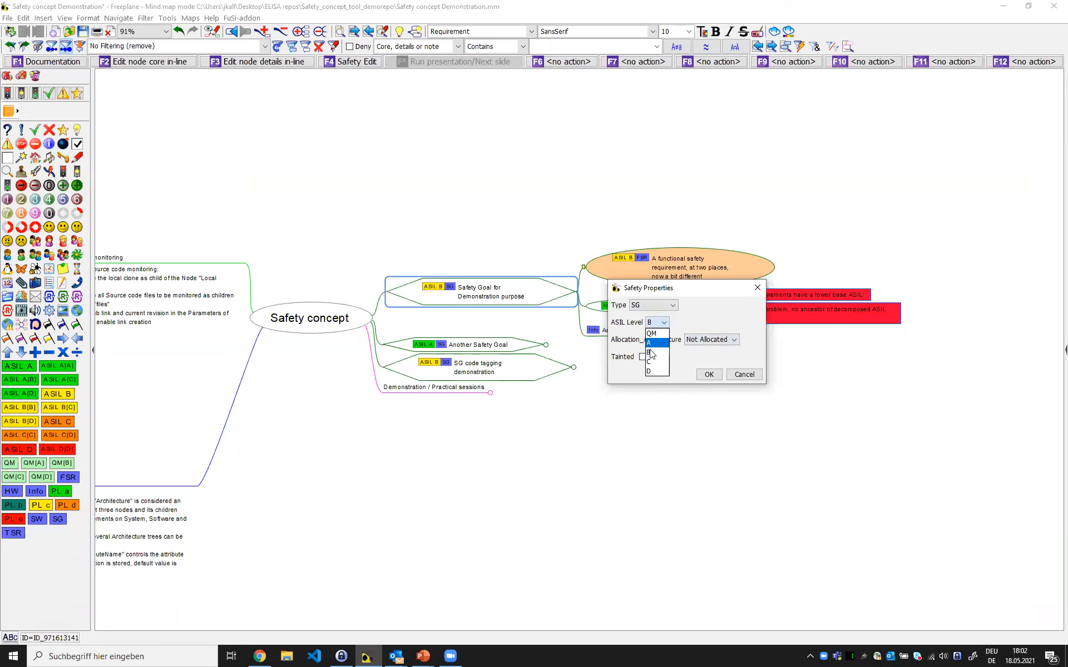
left_click(652, 371)
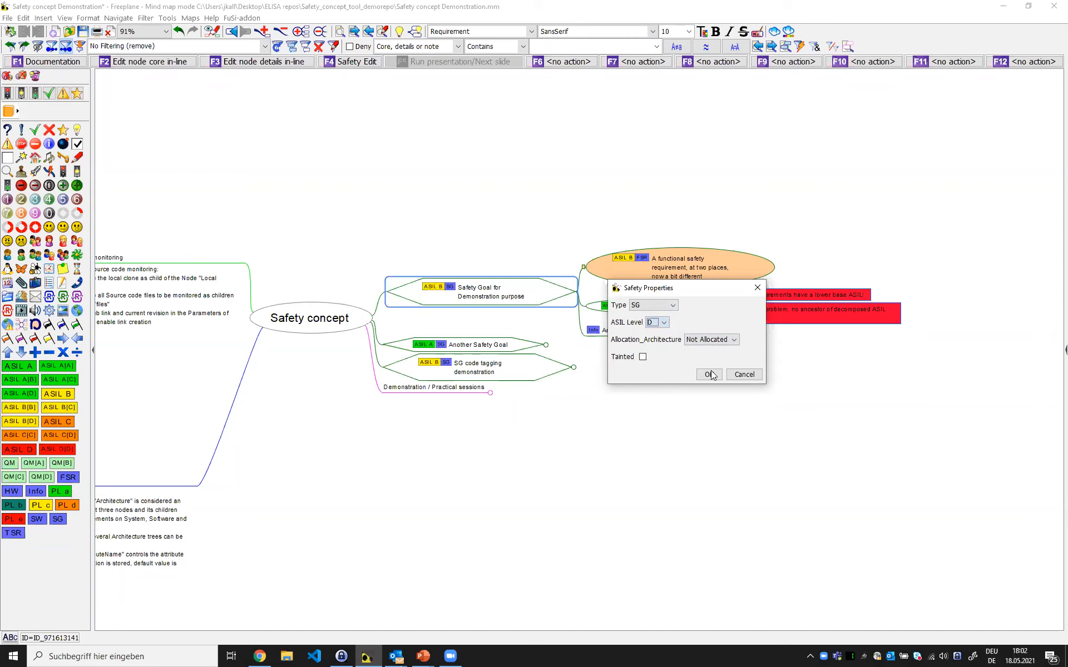
key("Return")
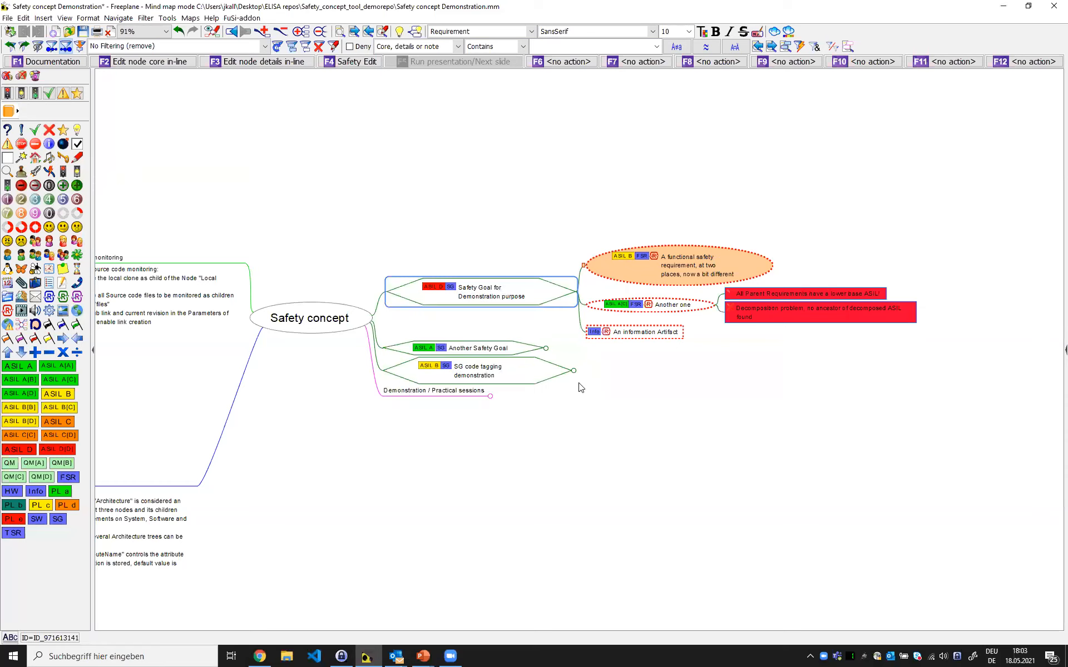
Clear the Tainted flag in the safety properties of the orange functional safety requirement under the demonstration safety goal
mouse_move(444, 293)
left_click_drag(634, 410, 615, 408)
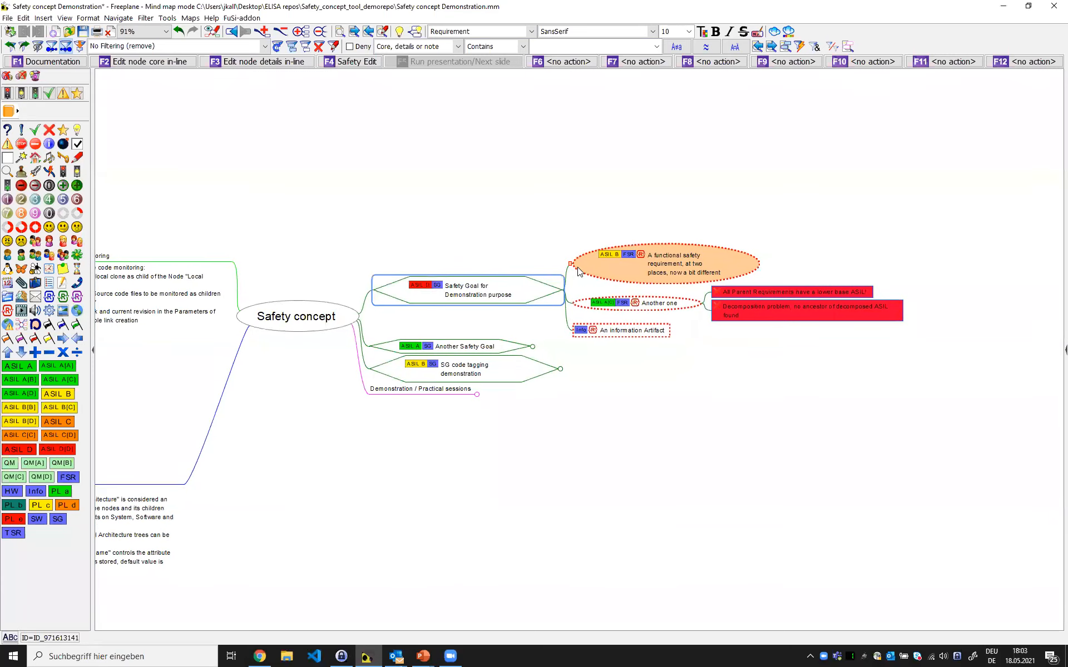
mouse_move(699, 262)
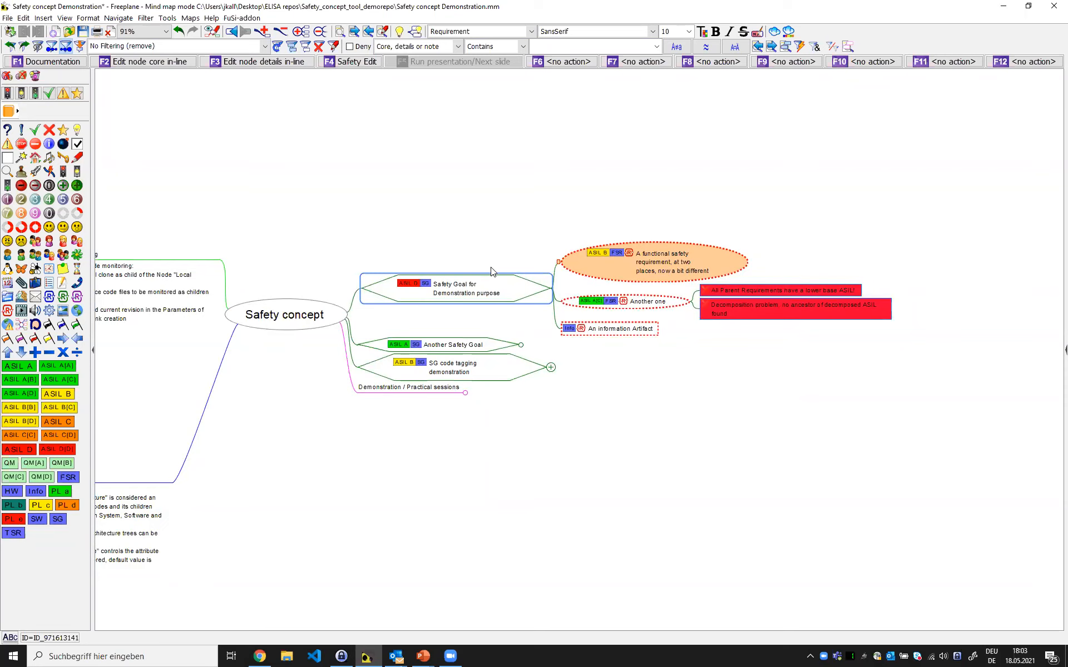
left_click_drag(466, 271, 475, 258)
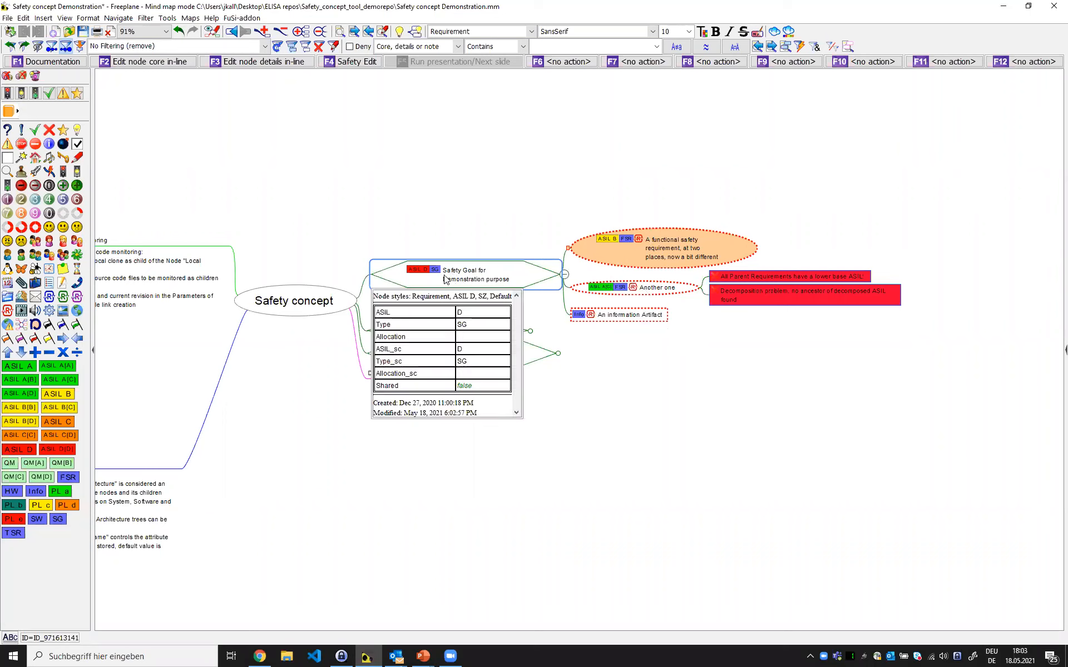
mouse_move(433, 278)
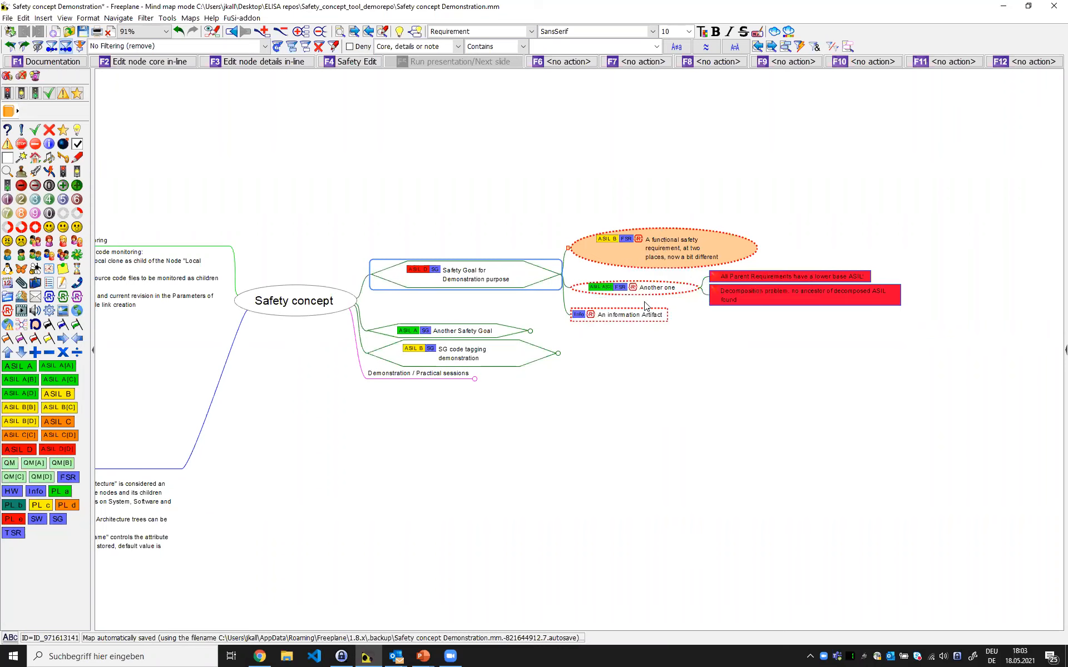
left_click(668, 262)
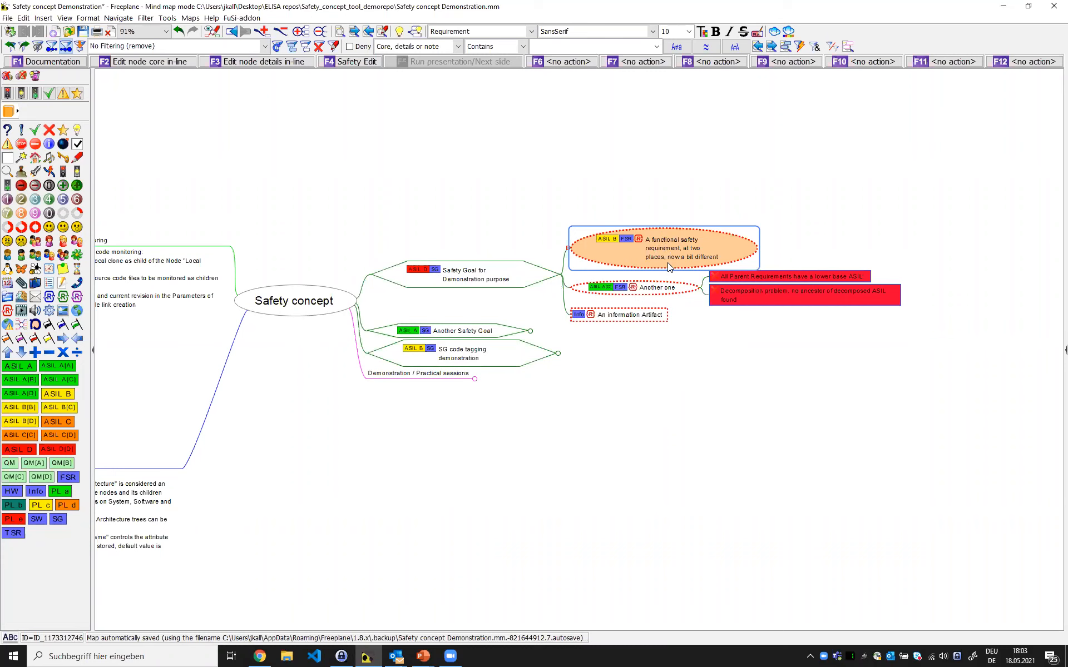
key("F4")
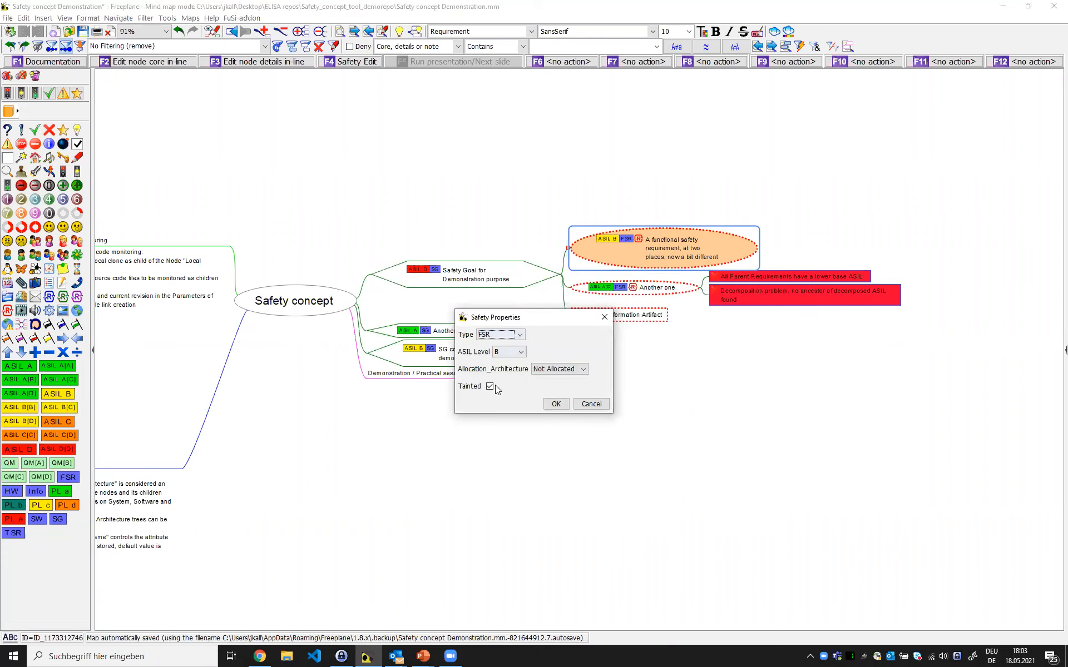
left_click(556, 403)
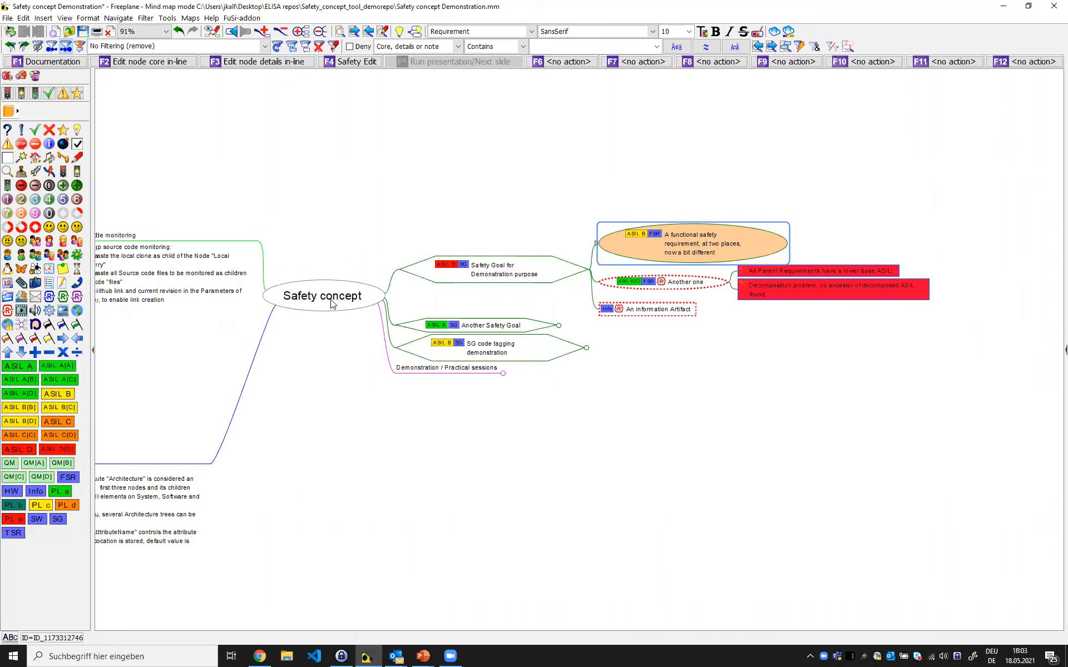
Open the attribute table of the "Safety concept" root node and fit its columns to optimal width
left_click(310, 293)
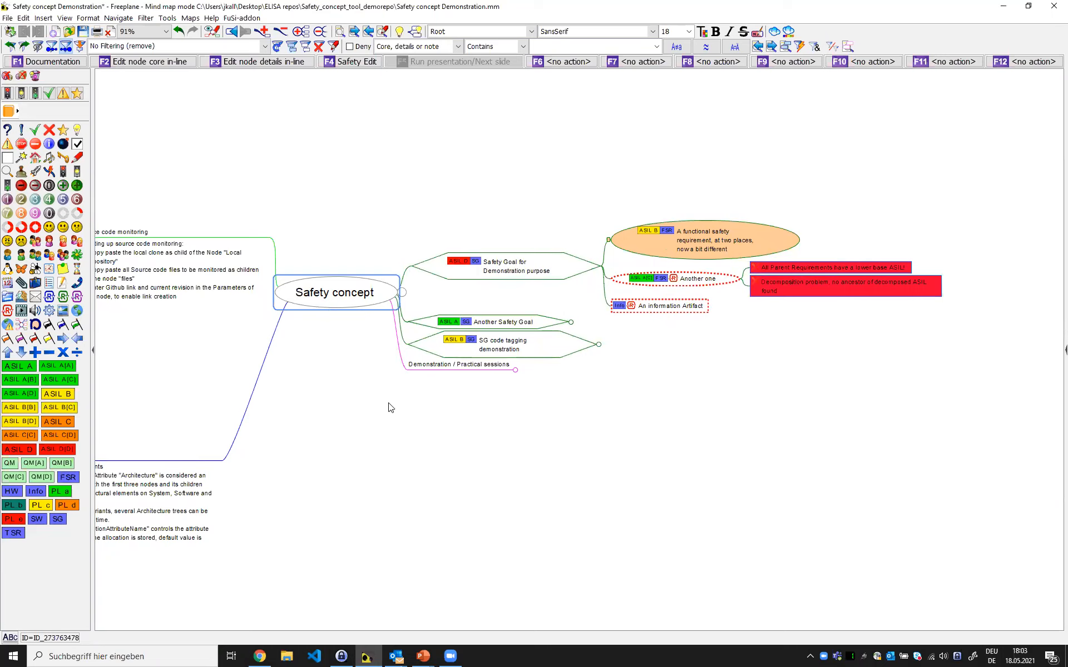
left_click_drag(323, 324, 307, 333)
key("alt+F9")
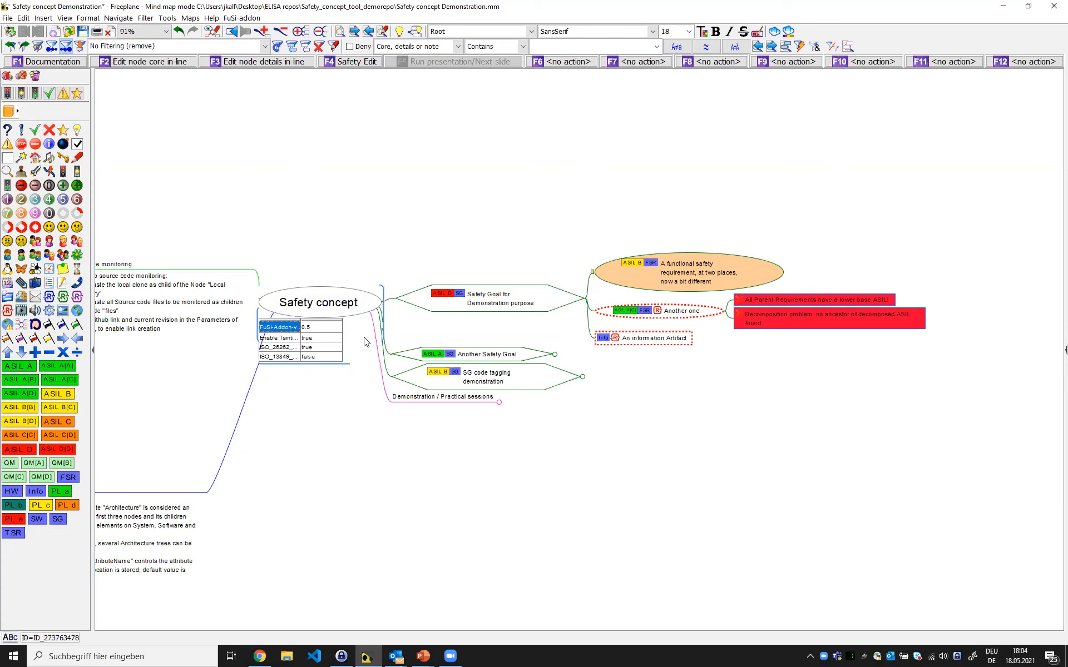
left_click(353, 339)
right_click(309, 325)
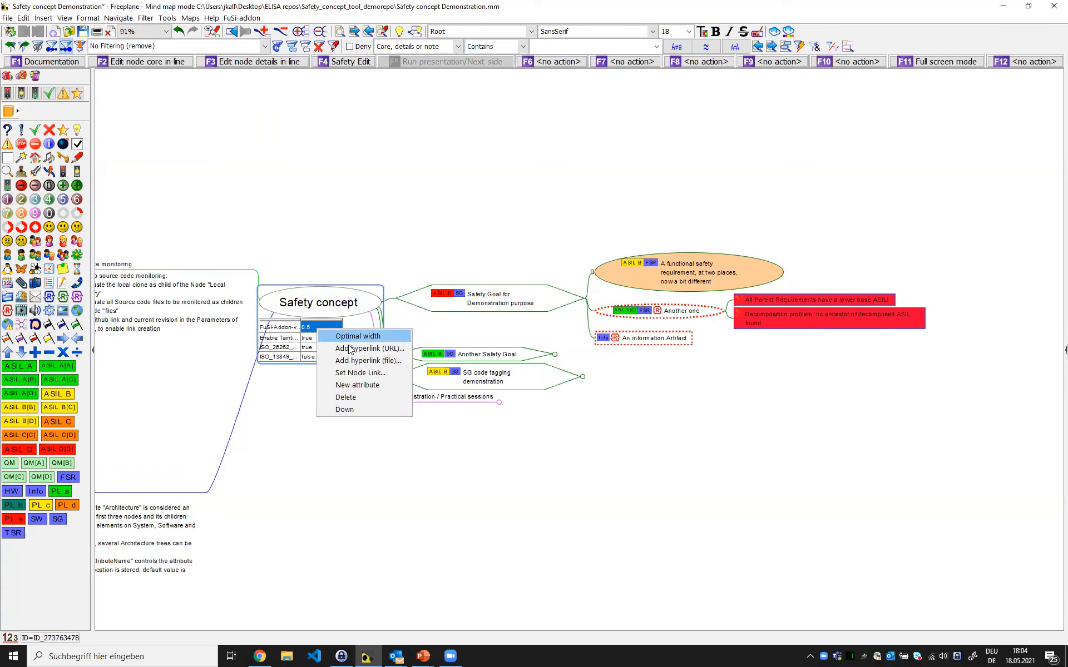
left_click(314, 333)
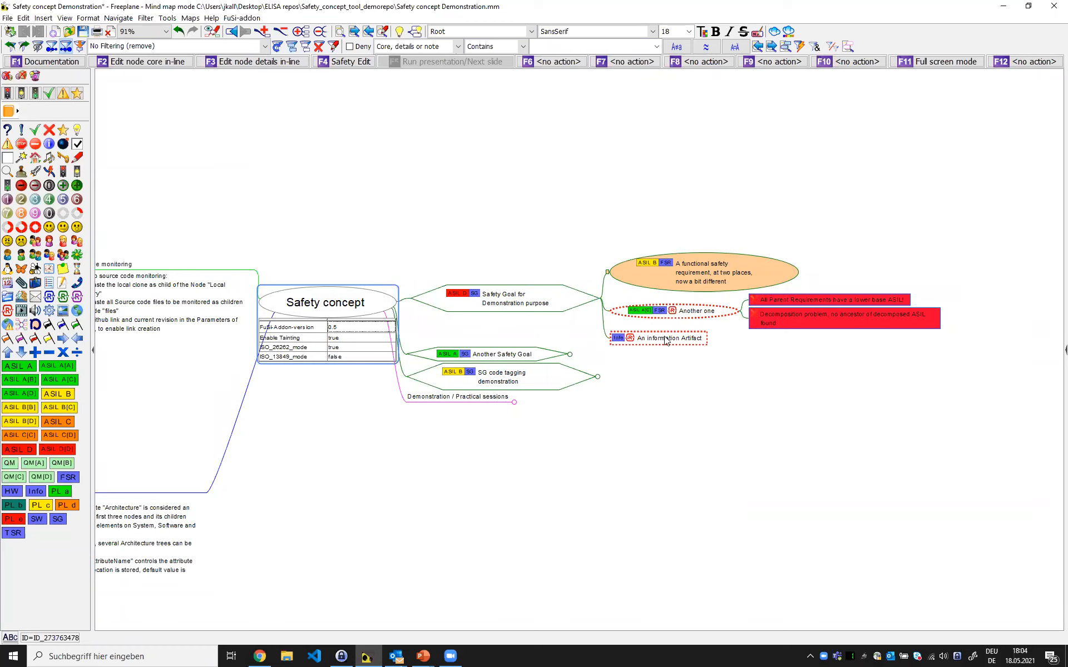
Set the root node's ISO_13849_mode attribute to true
left_click(341, 350)
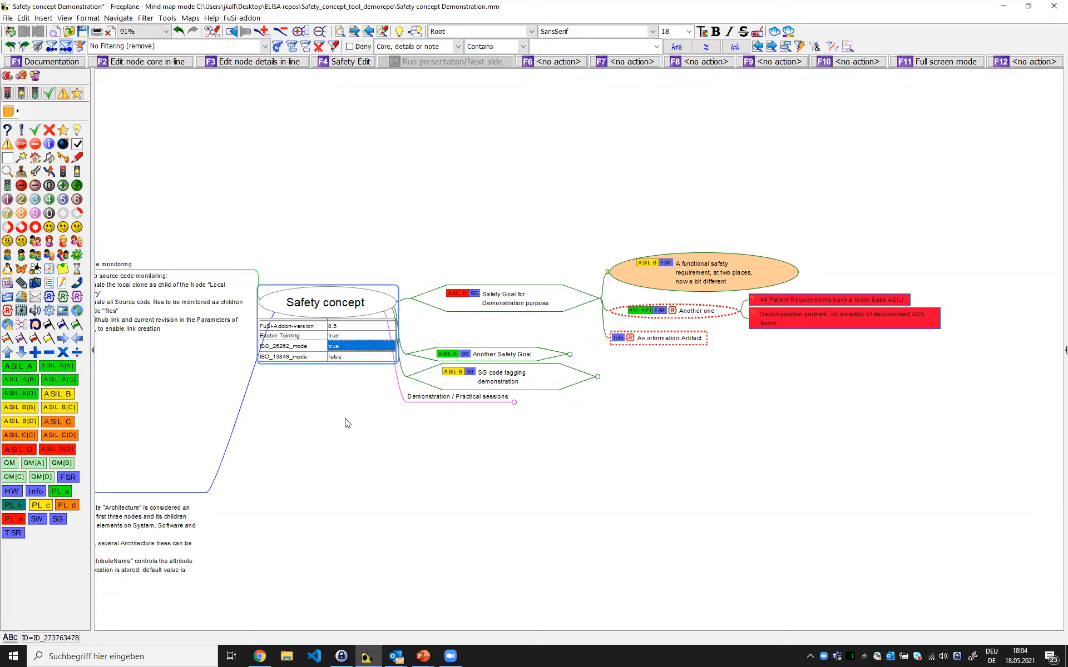
key("Down")
type("true")
key("Return")
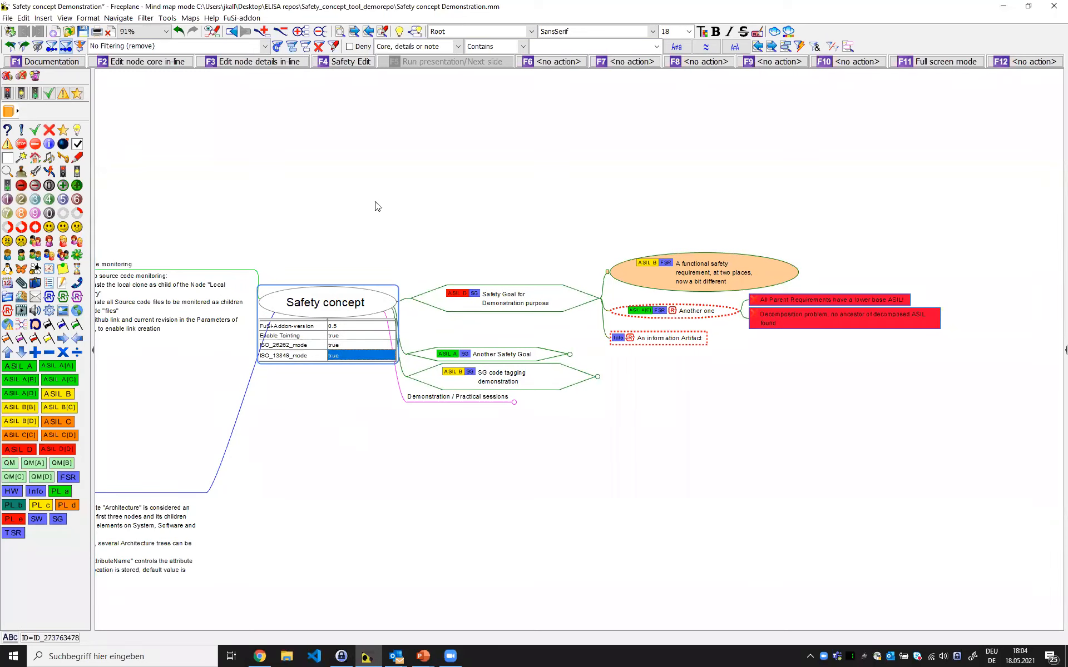
Set the Performance Level of the "Safety Goal for Demonstration purpose" node to b and review its attributes
left_click(525, 376)
left_click(505, 279)
key("F4")
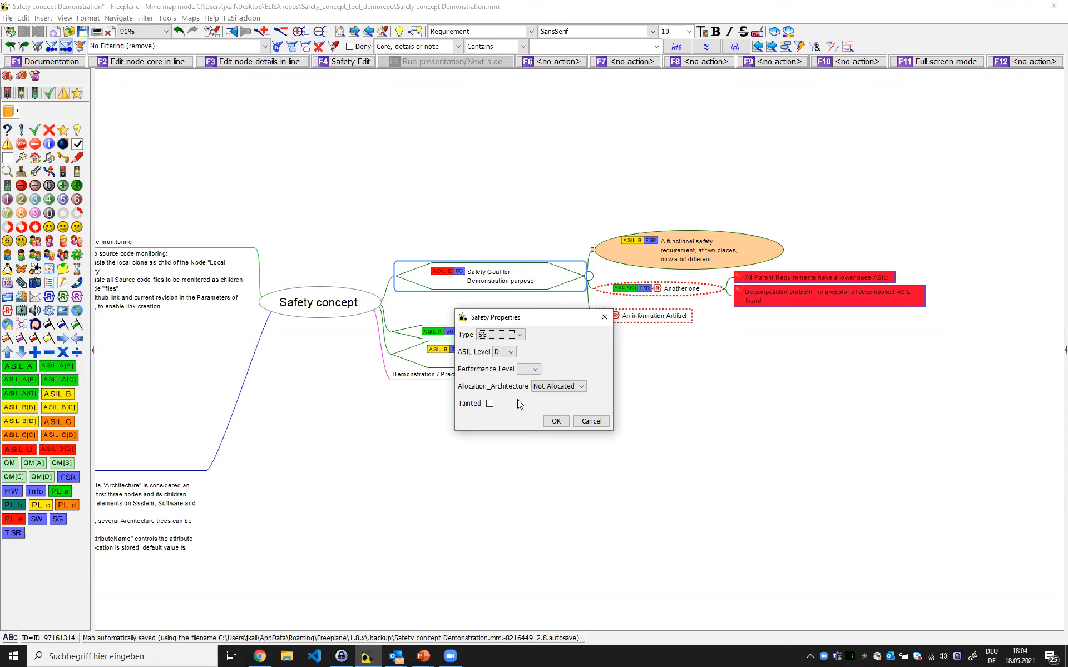
left_click(558, 422)
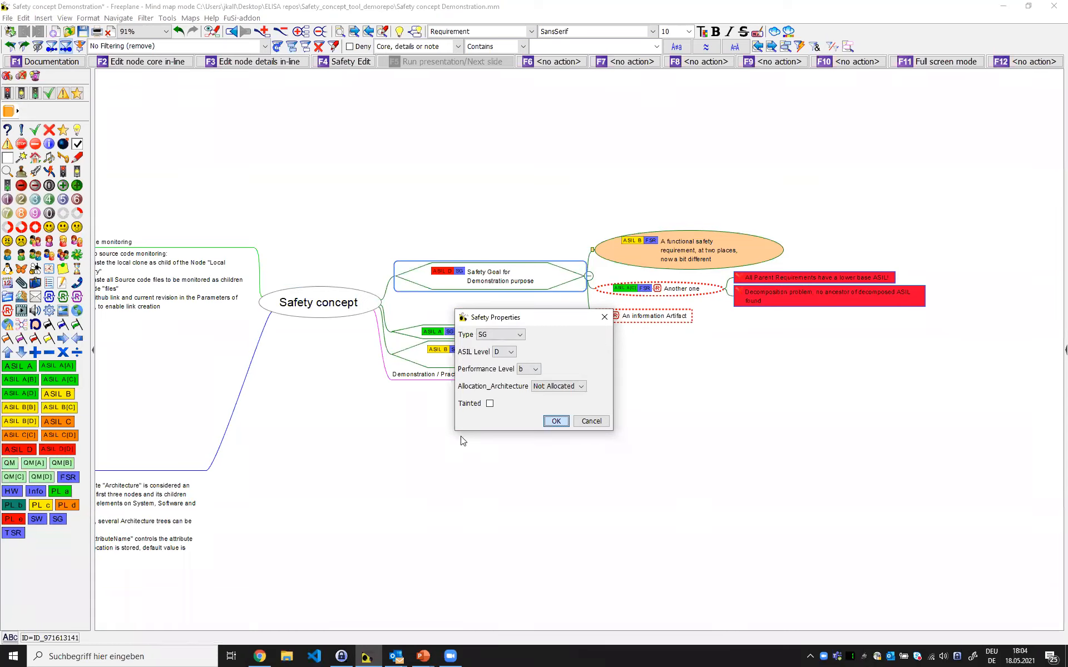
mouse_move(465, 271)
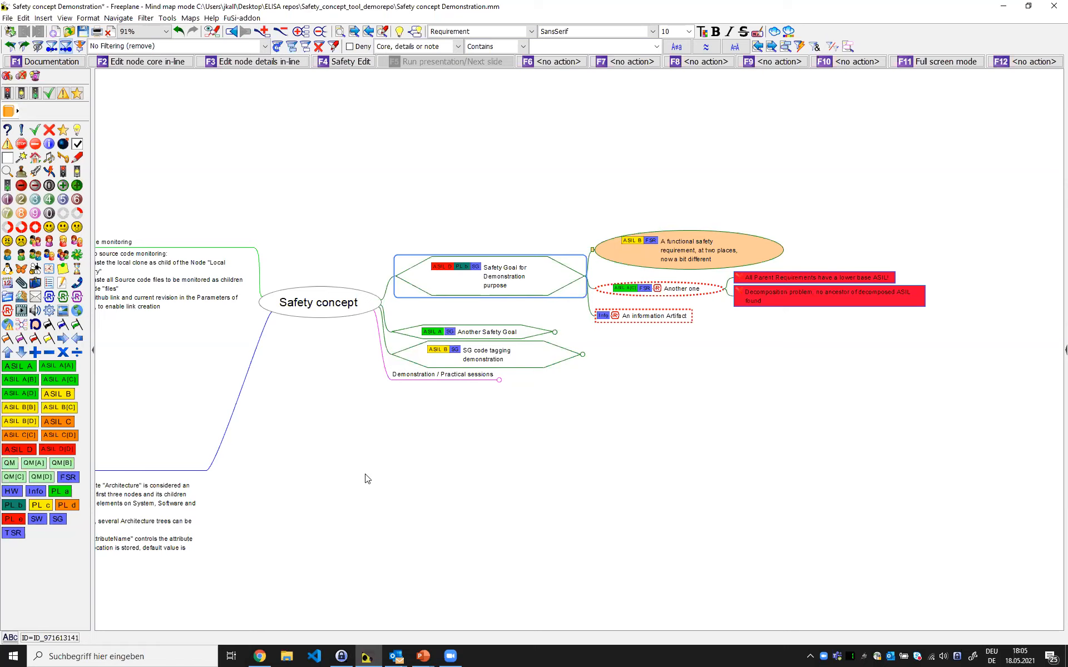
mouse_move(515, 279)
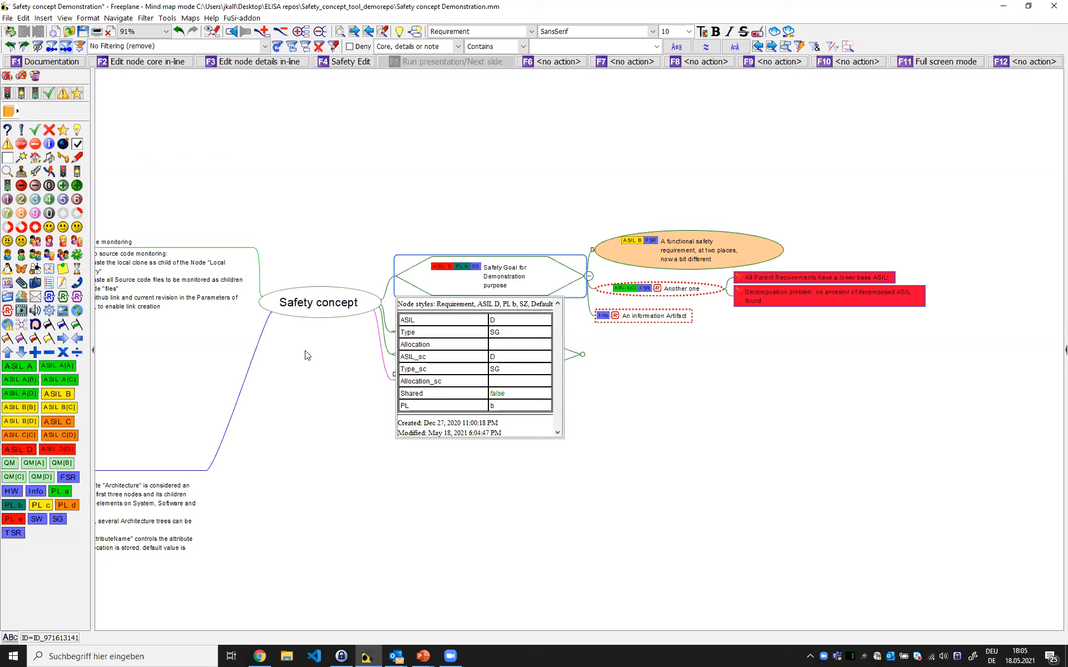
Set the ISO_13849_mode attribute of the "Safety concept" root node to false and leave attribute editing
left_click(345, 303)
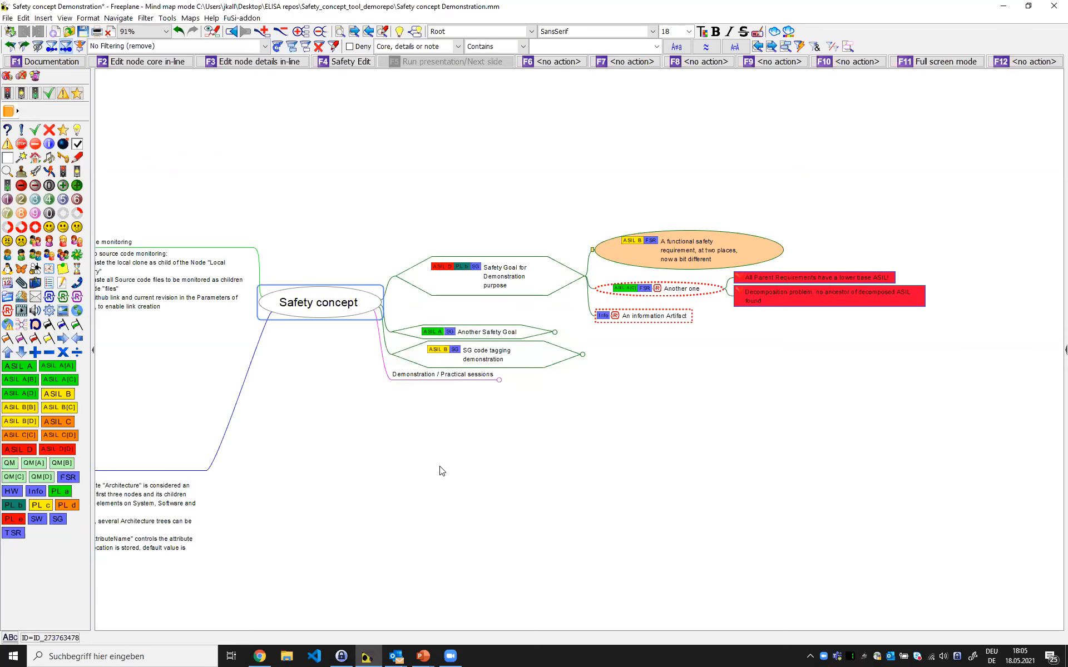
key("alt+F9")
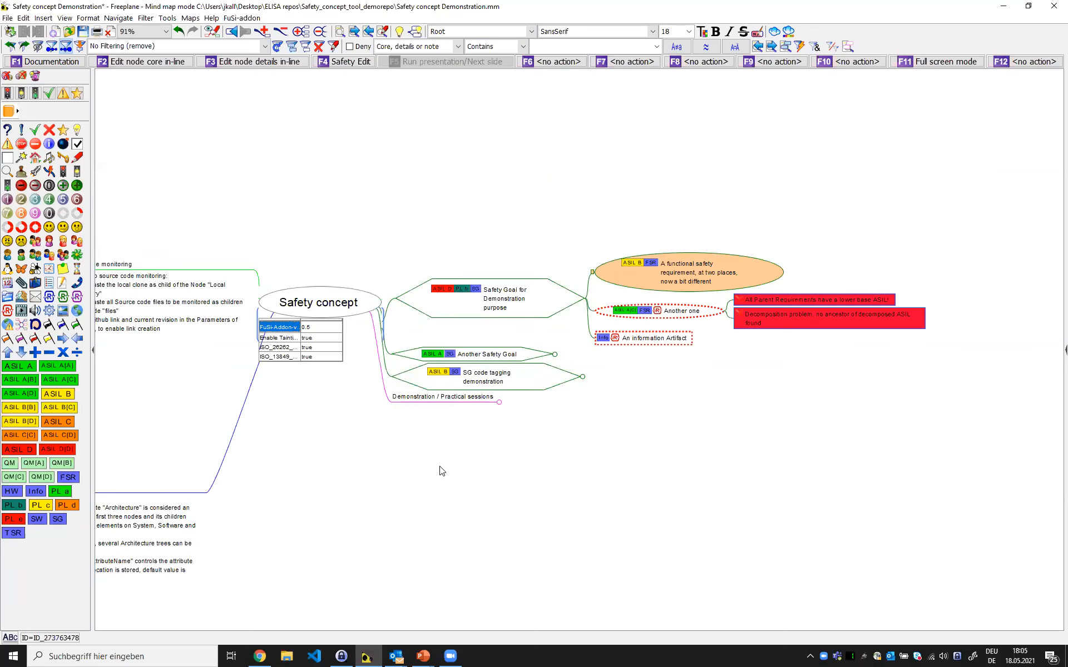
key("Down")
key("Down")
key("Down")
key("Right")
type("false")
key("Return")
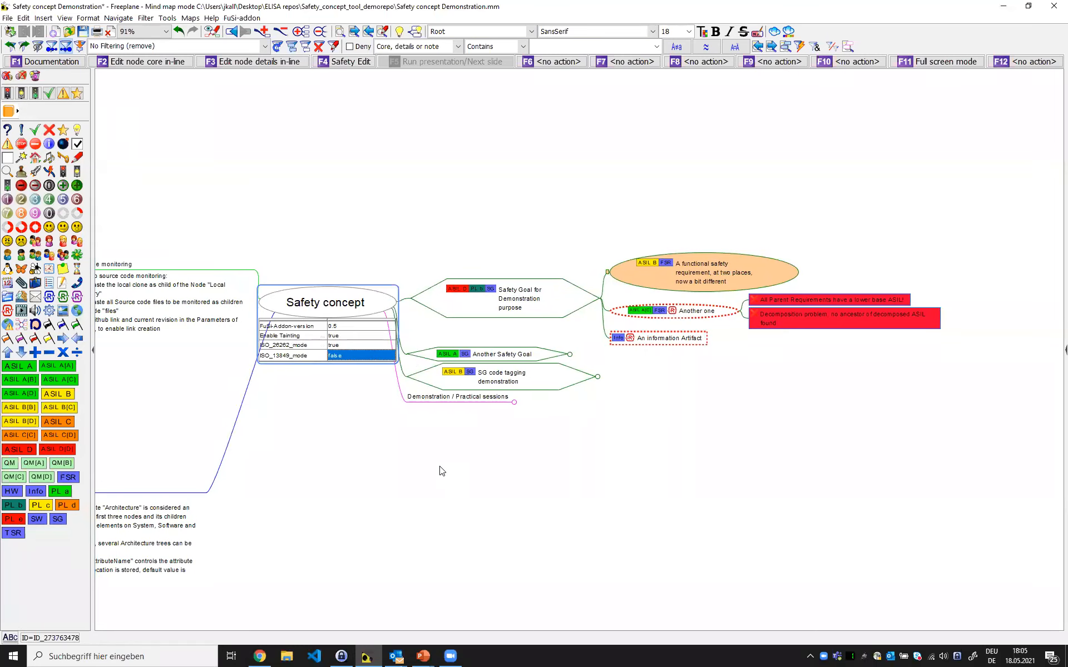
key("Return")
left_click_drag(295, 455, 312, 449)
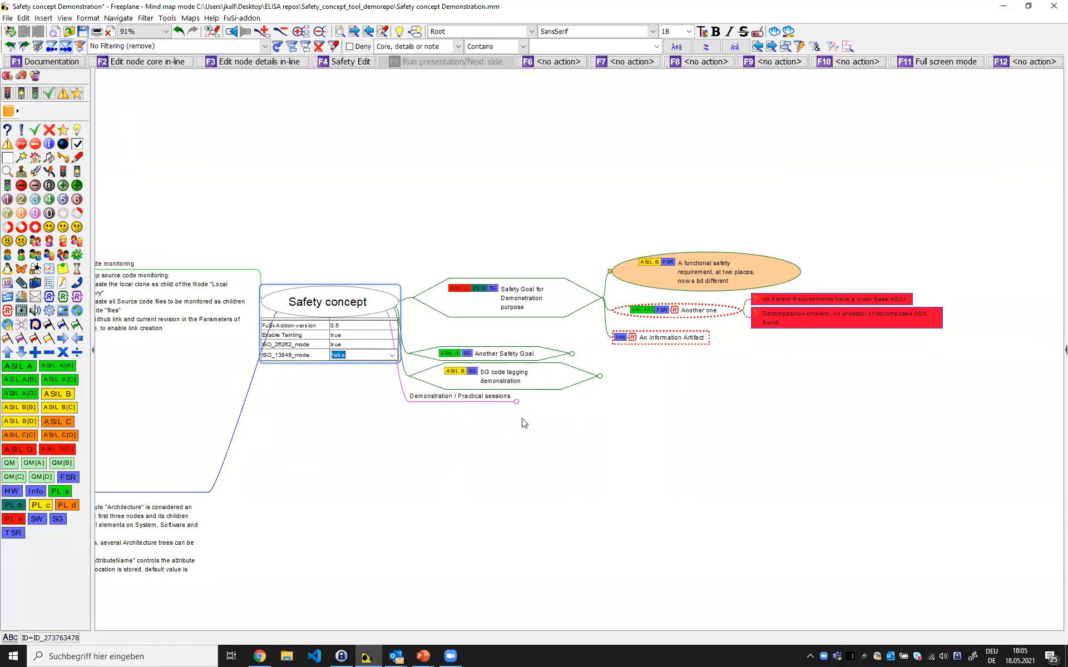
left_click(546, 312)
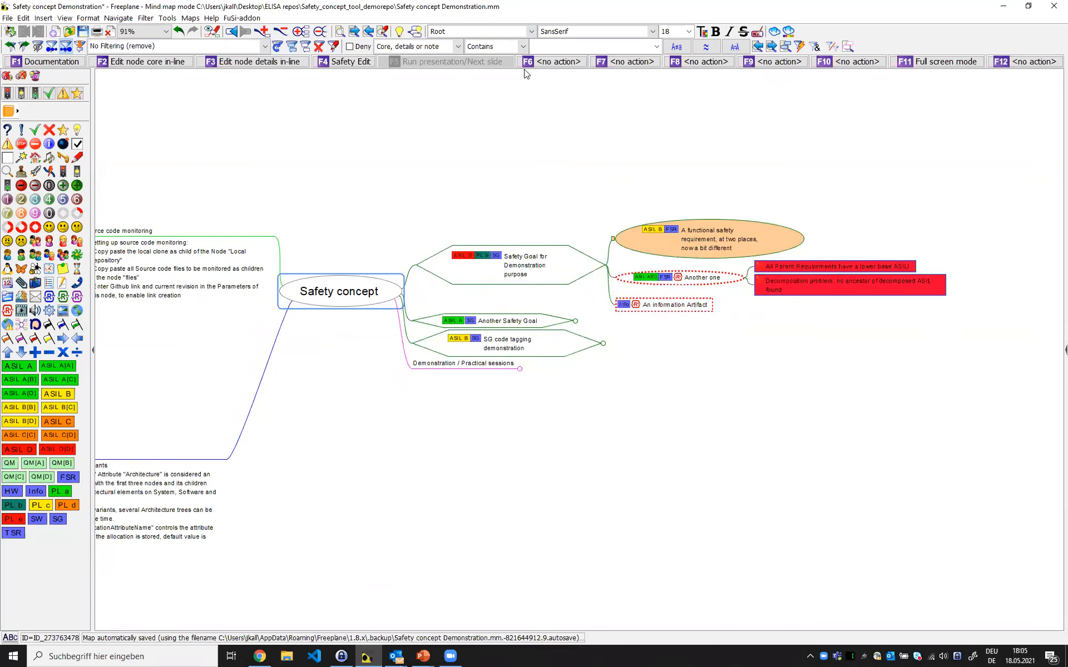
Add a child node with the text "type some text" to the orange ASIL B functional safety requirement
left_click_drag(459, 3, 702, 406)
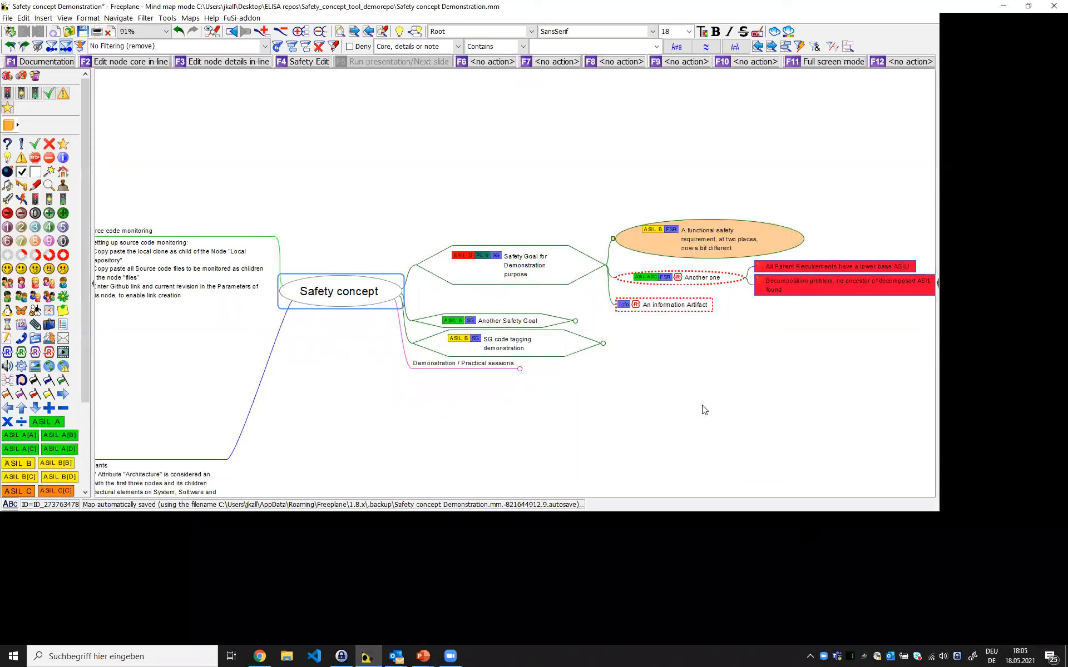
left_click(354, 229)
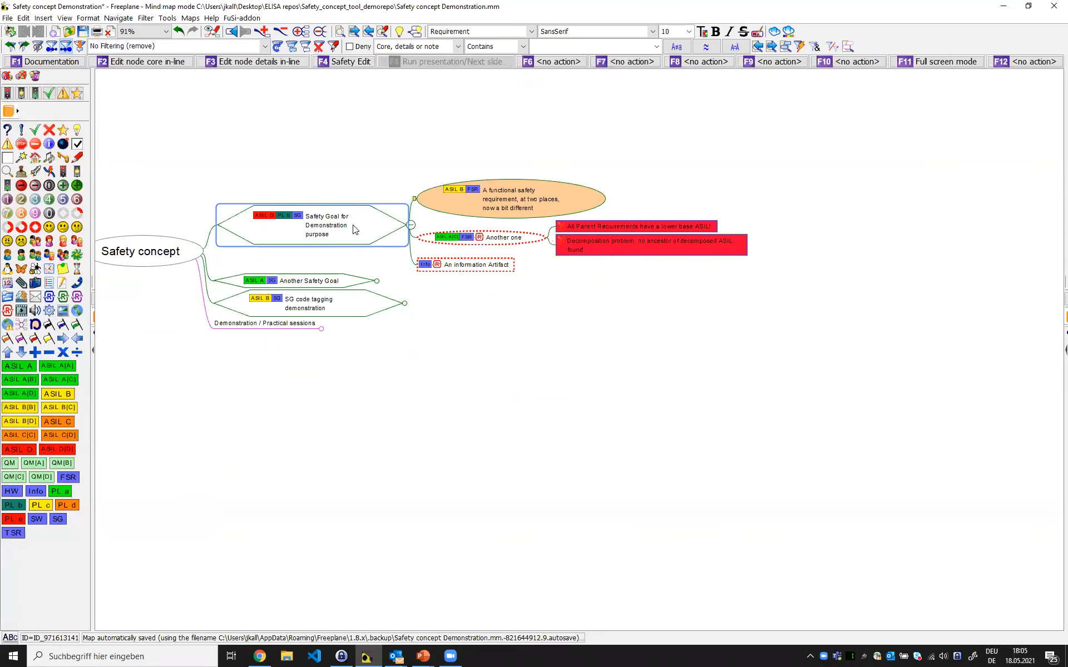
left_click(534, 196)
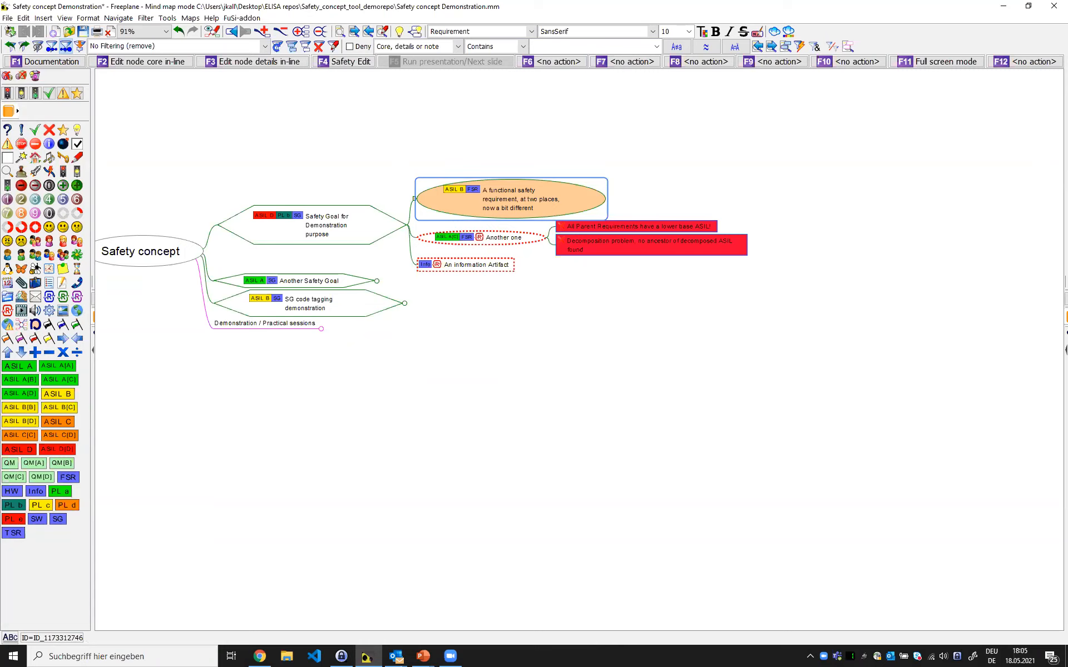
key("Insert")
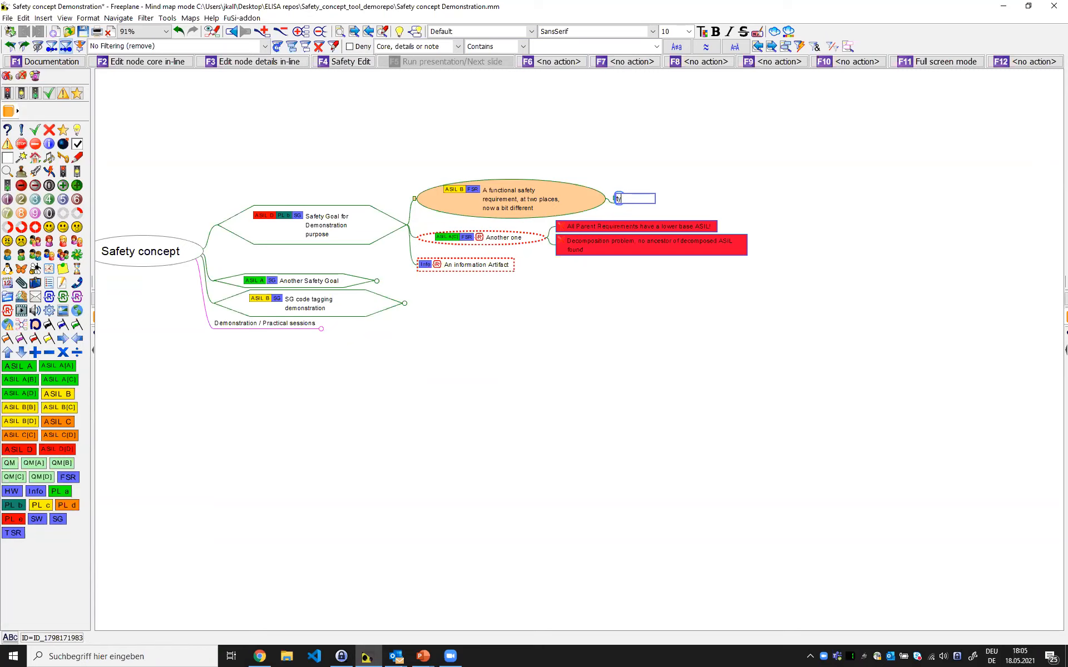
type("type some text")
key("Return")
Make the "type some text" node a TSR with ASIL level B, allocated to Sys Element 1 and untainted
key("F4")
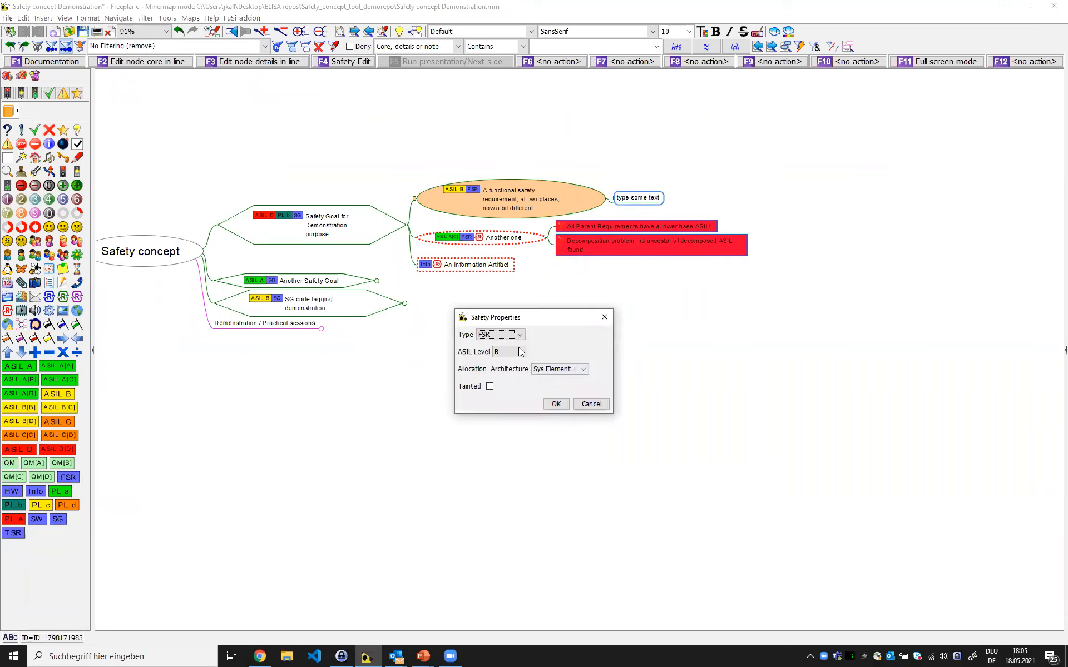
left_click_drag(560, 315, 596, 306)
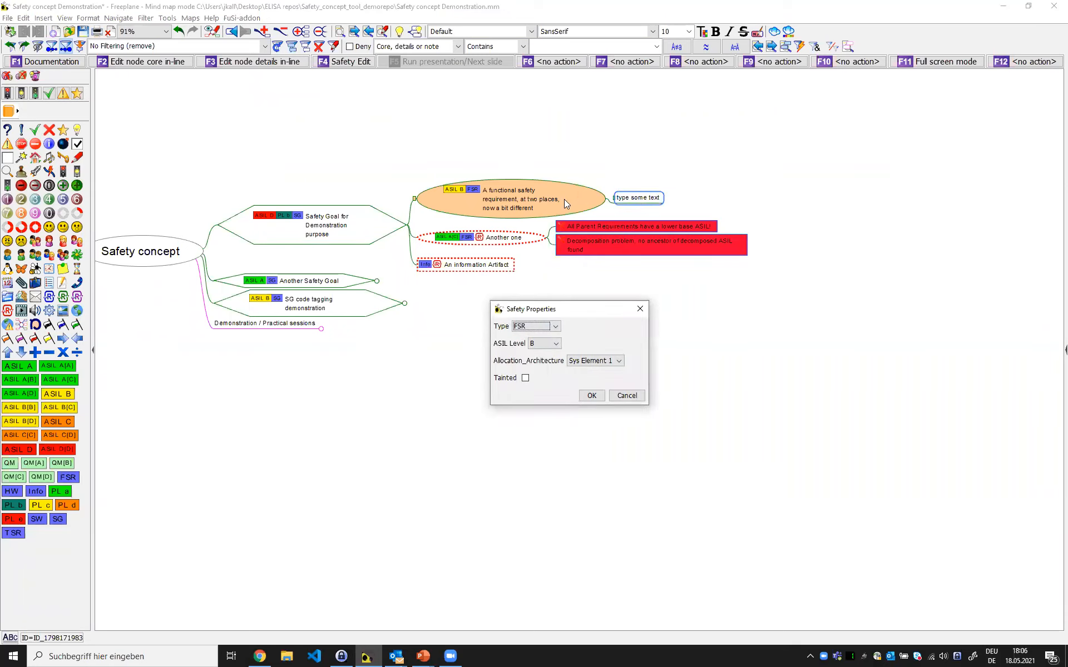
left_click(546, 327)
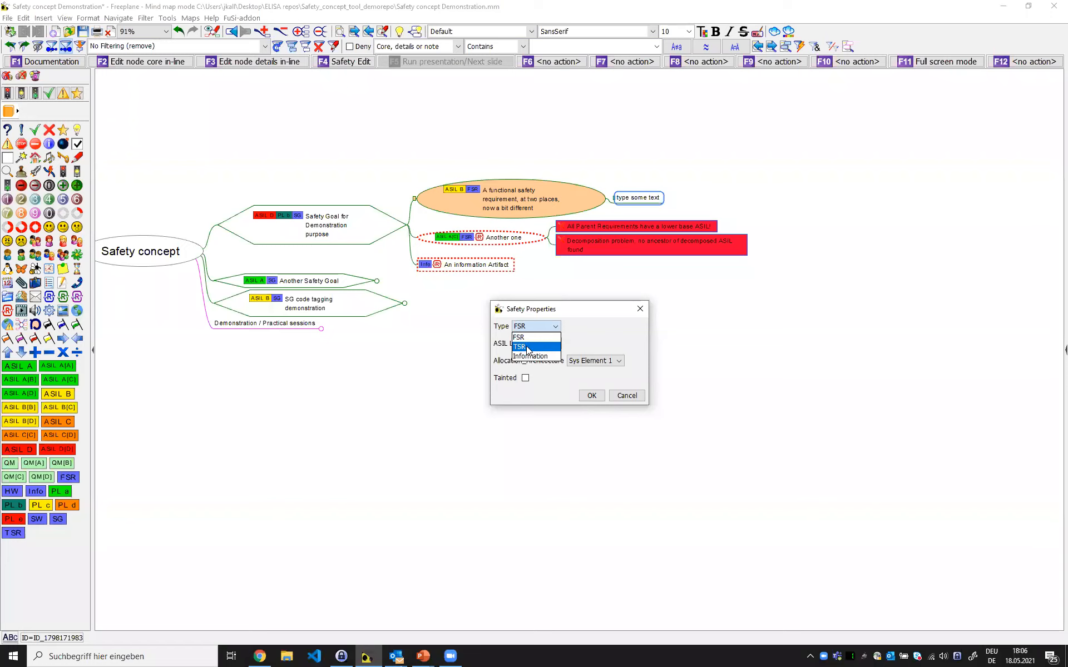
left_click(529, 348)
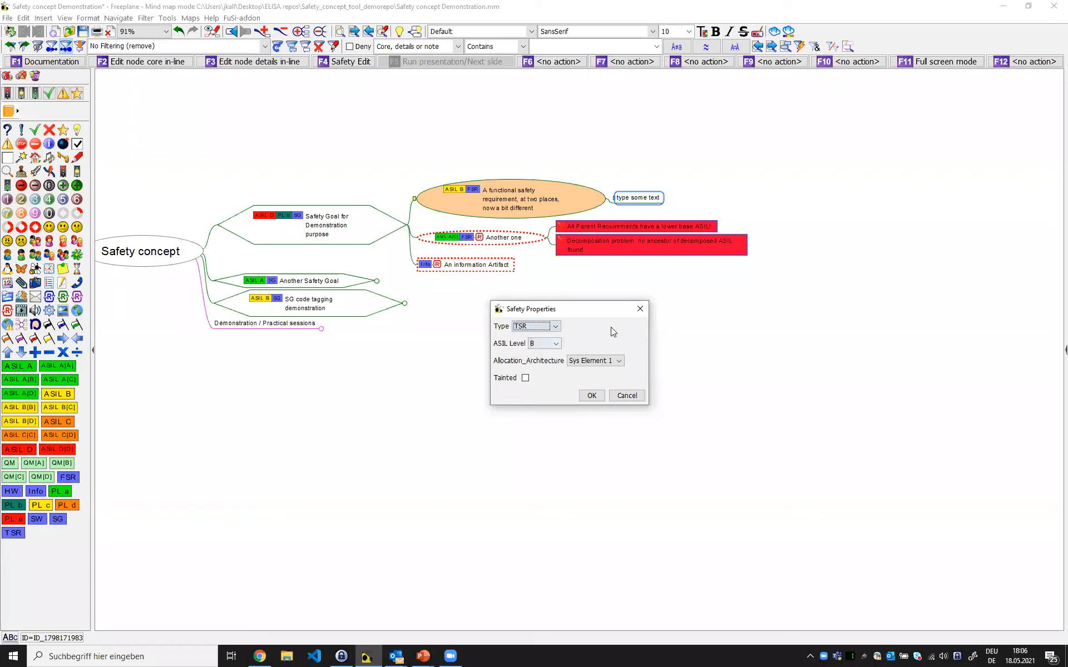
left_click_drag(605, 309, 652, 305)
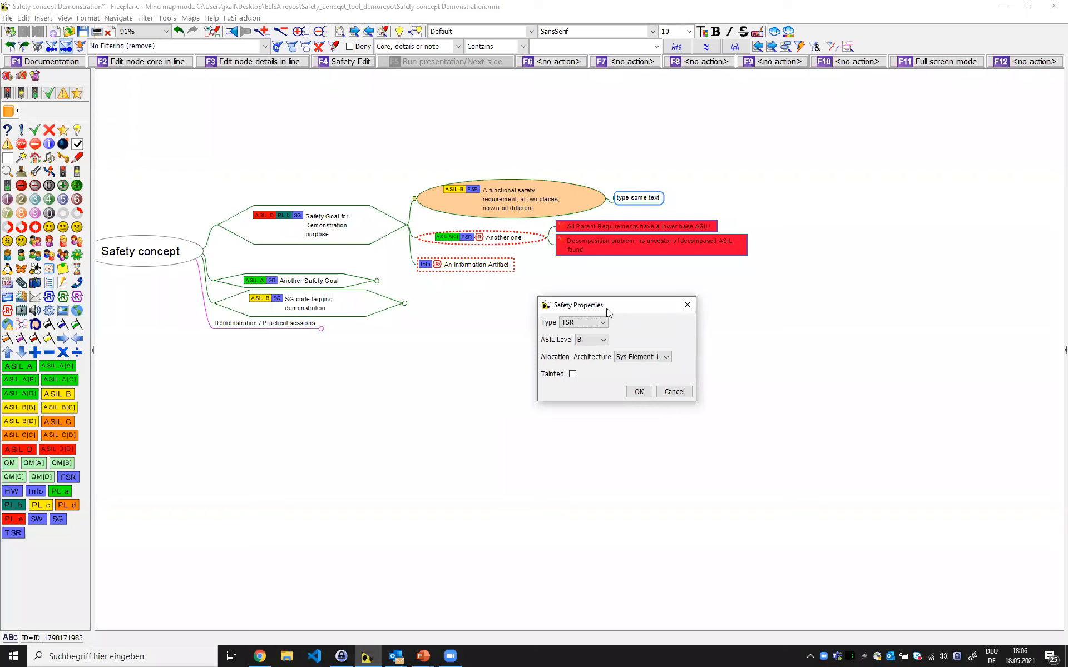
left_click_drag(606, 308, 606, 280)
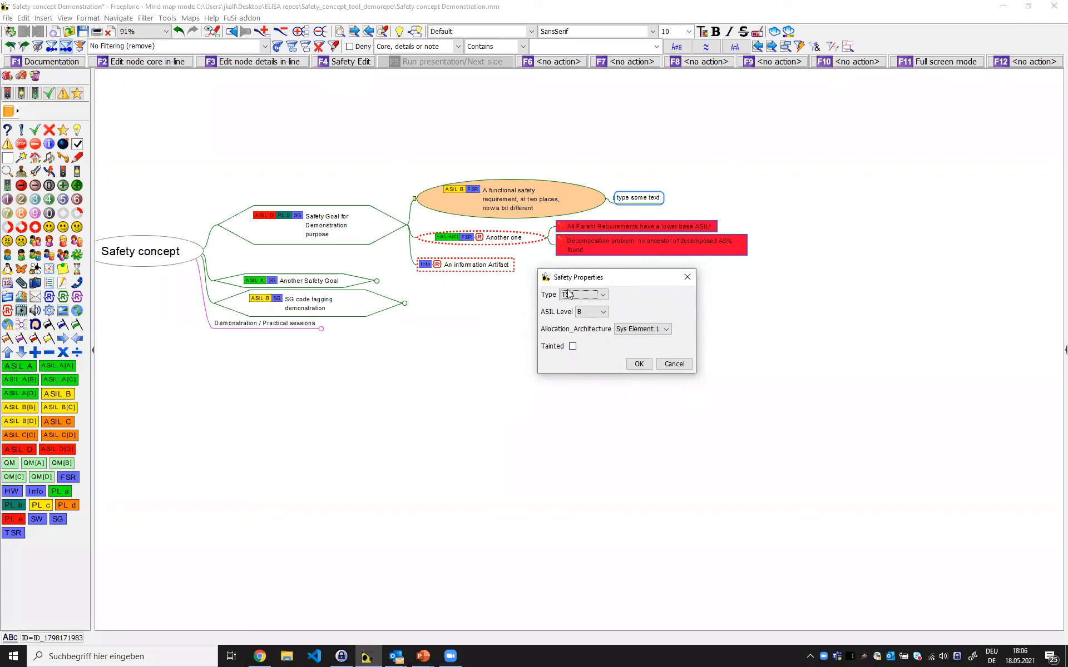
left_click(639, 364)
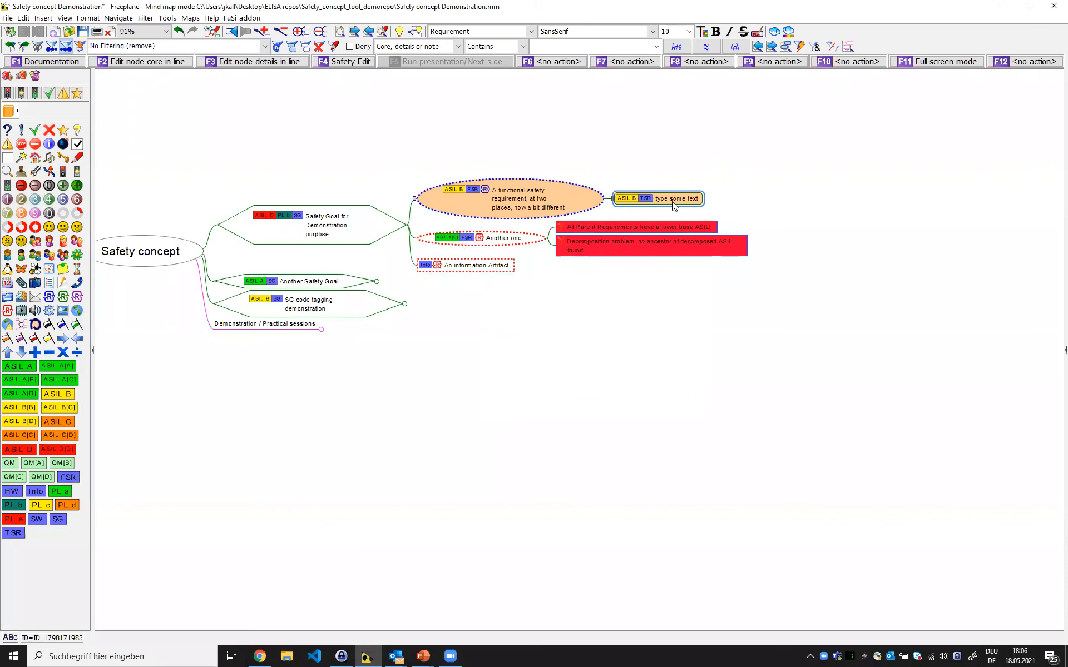
mouse_move(674, 200)
mouse_move(517, 201)
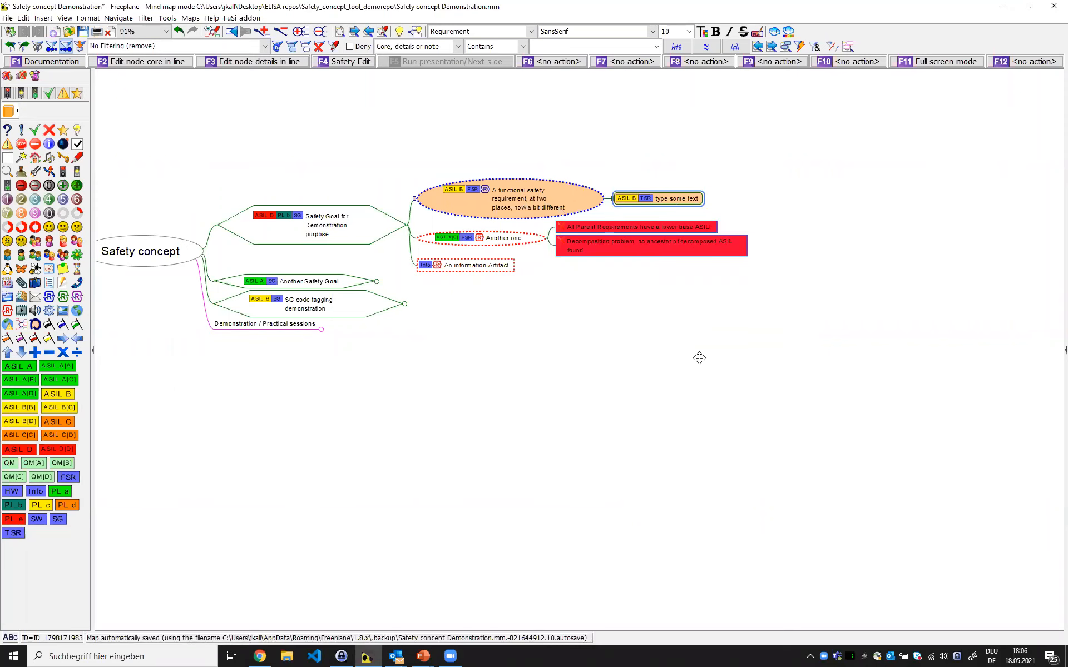
left_click_drag(700, 359, 717, 362)
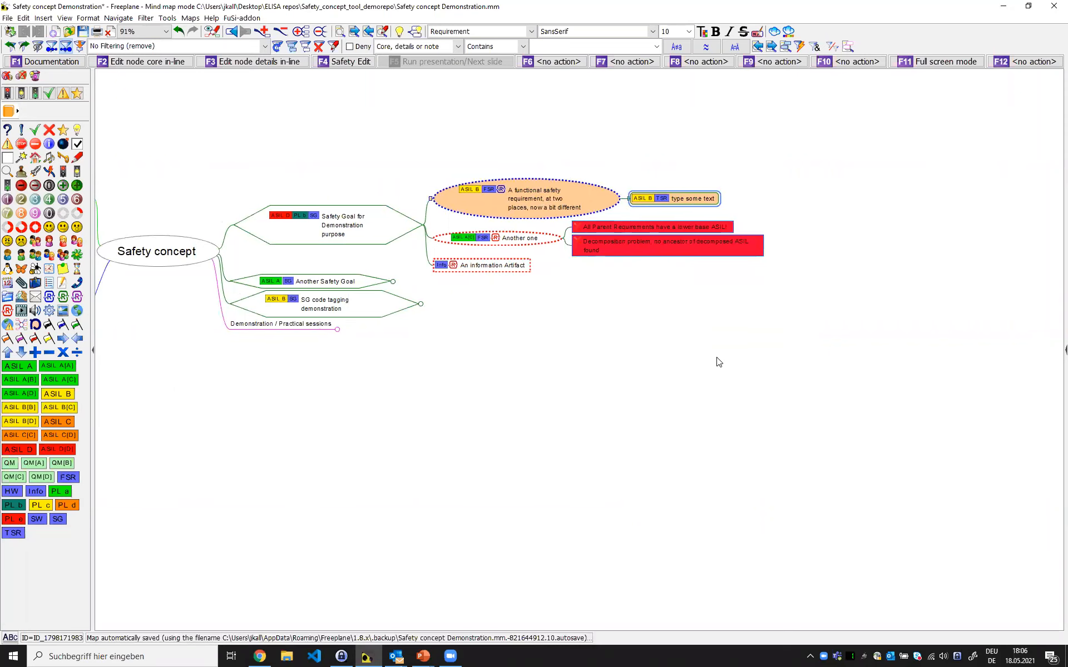
Switch to the PowerPoint slide show on covered ISO requirements and return to the Freeplane mind map
left_click(423, 656)
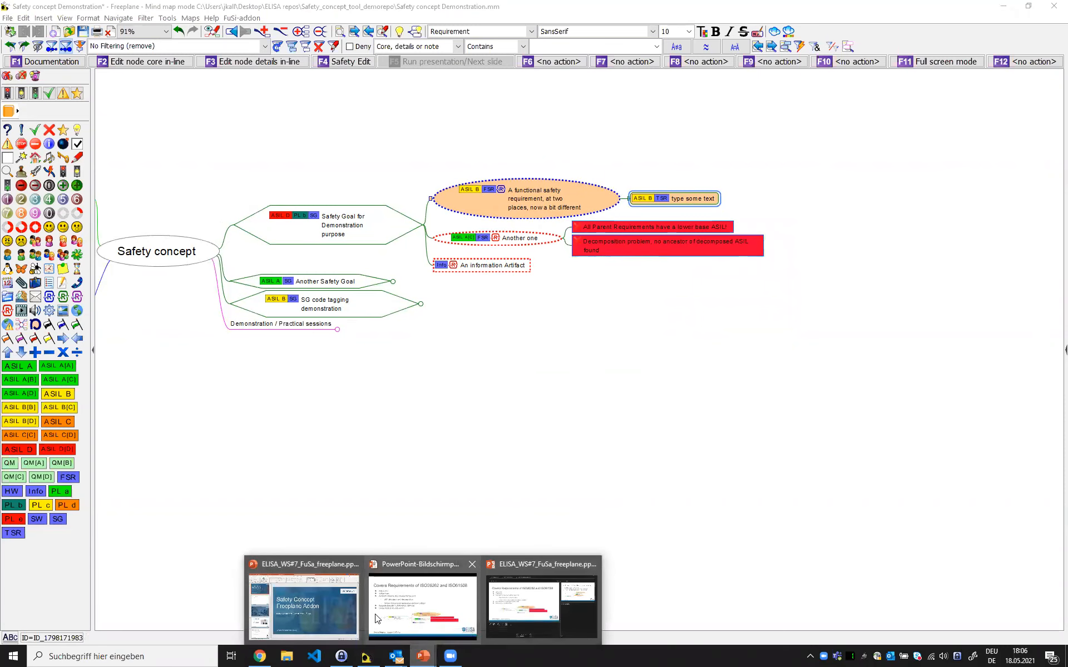
left_click(396, 608)
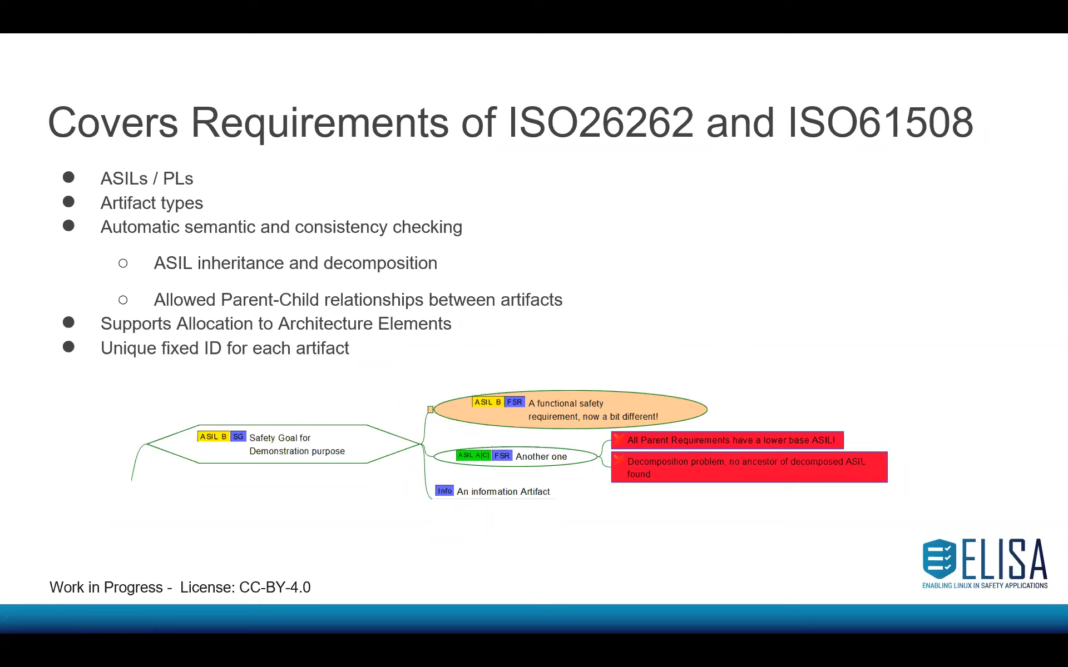
key("super+d")
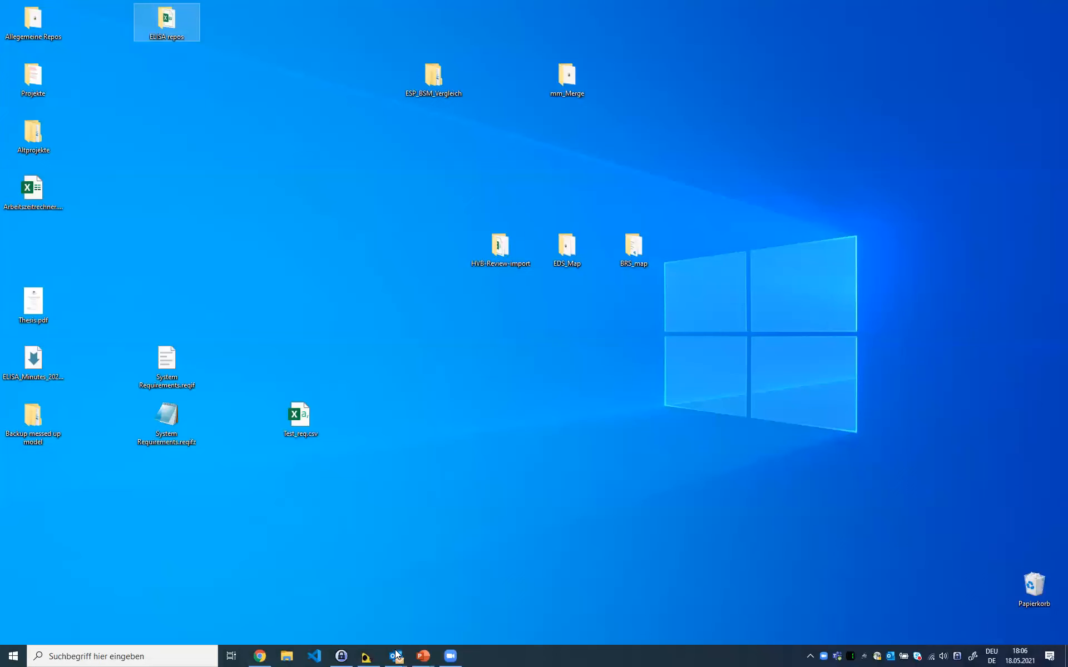
left_click(423, 656)
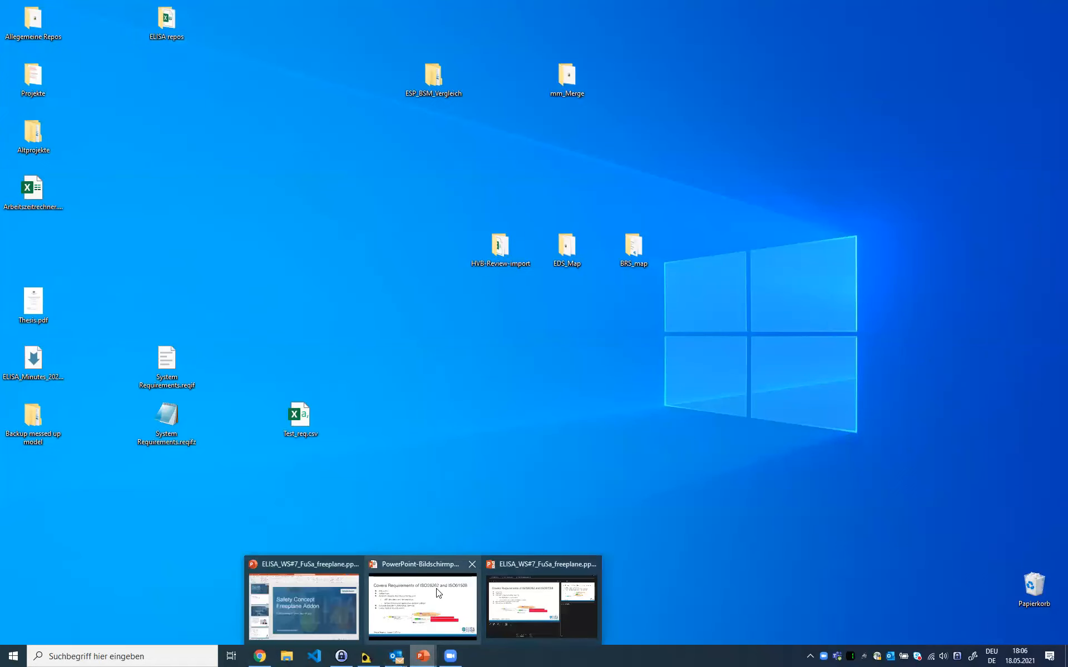
left_click(365, 657)
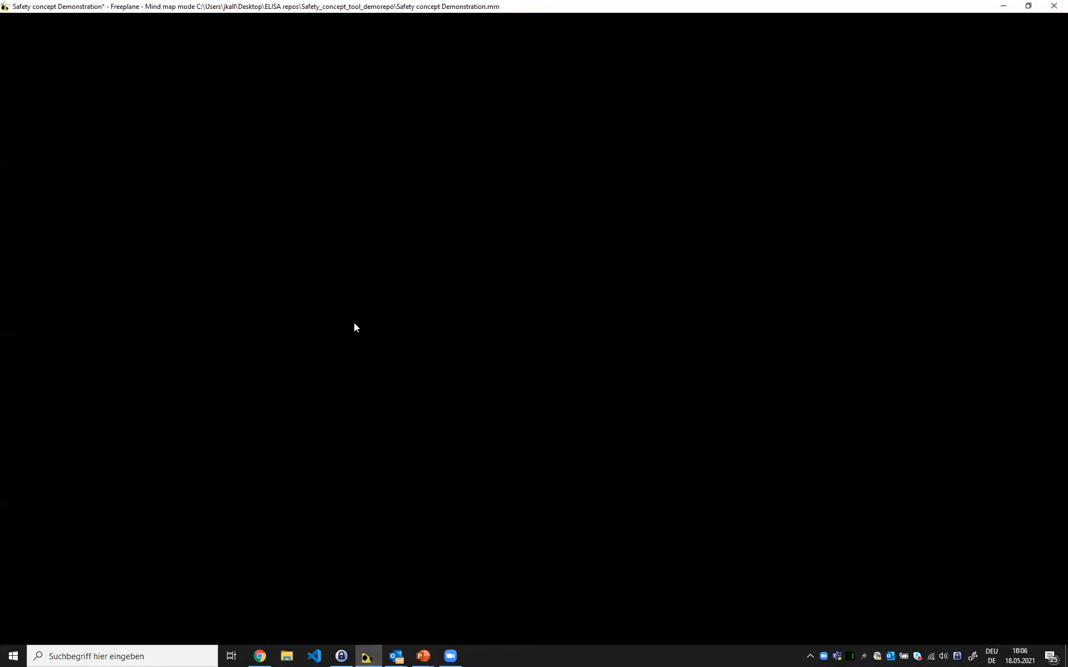
Examine the Architecture branch and the architecture allocation of the "Safety Goal for Demonstration purpose" node
left_click_drag(535, 291, 604, 276)
left_click_drag(207, 372, 867, 340)
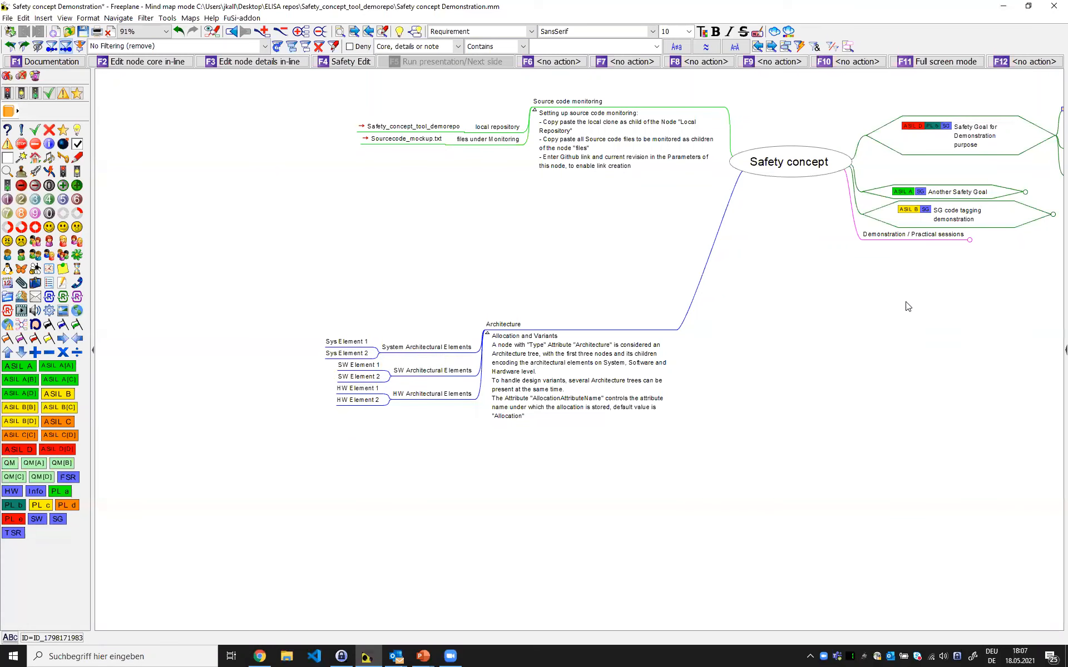
left_click_drag(908, 306, 612, 373)
left_click(693, 220)
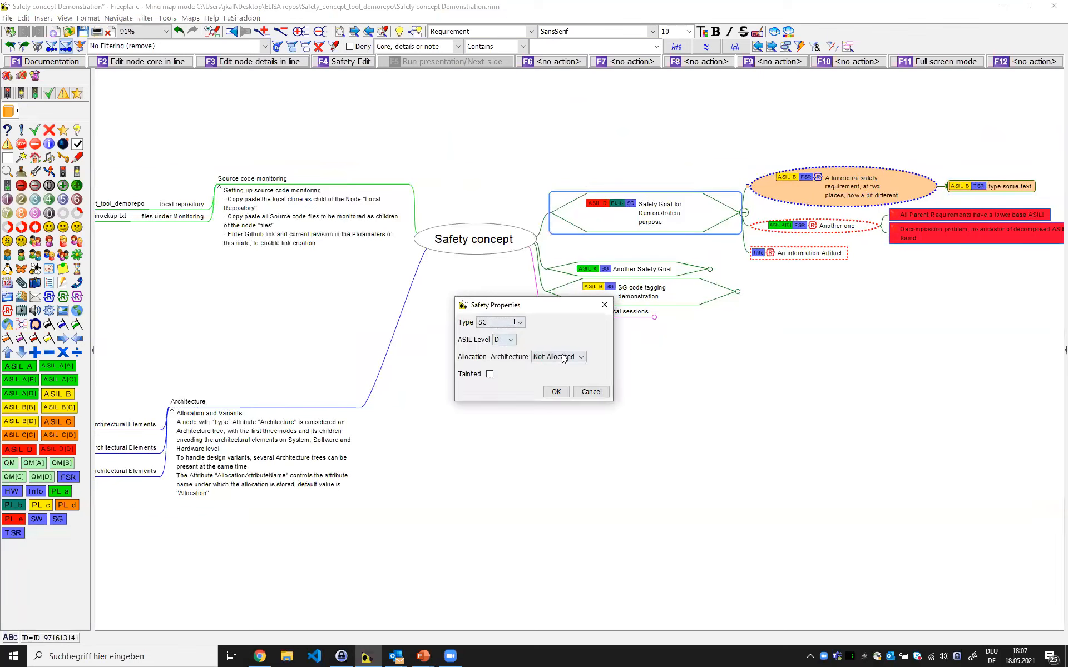
left_click(570, 357)
left_click(540, 362)
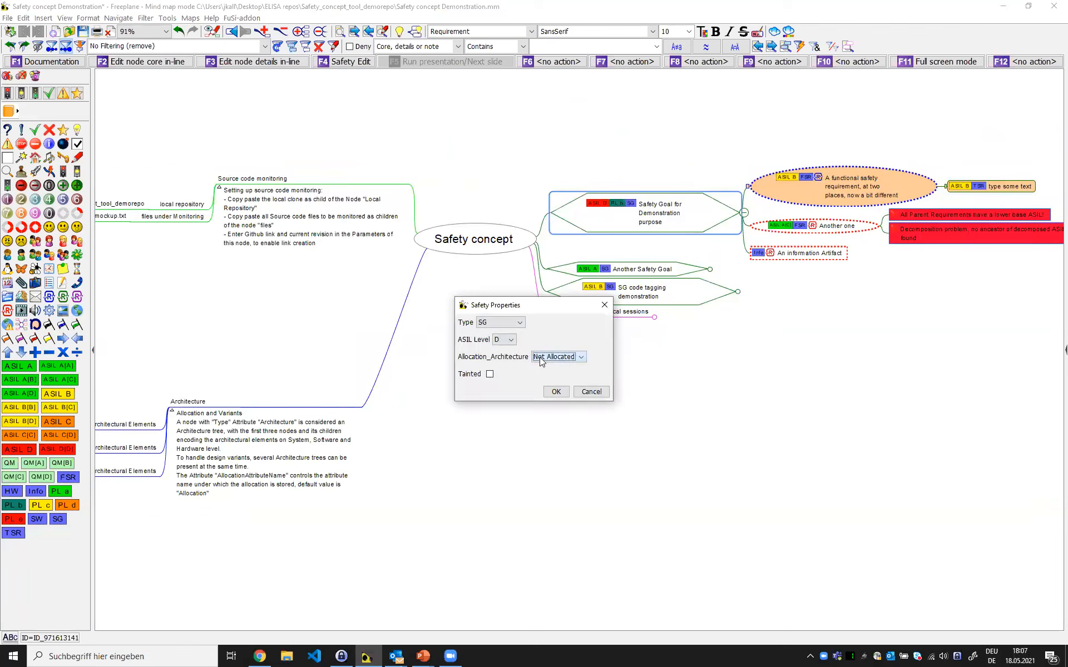
left_click(555, 392)
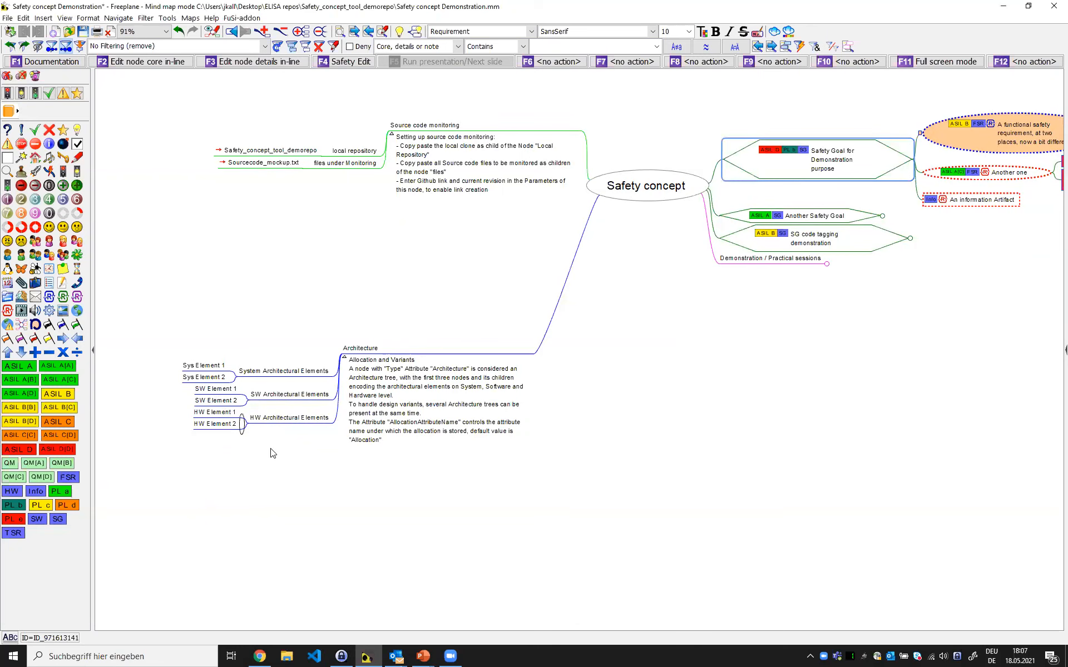
Allocate the orange ASIL B functional safety requirement to Sys Element 1
left_click(733, 204)
key("F4")
left_click(578, 369)
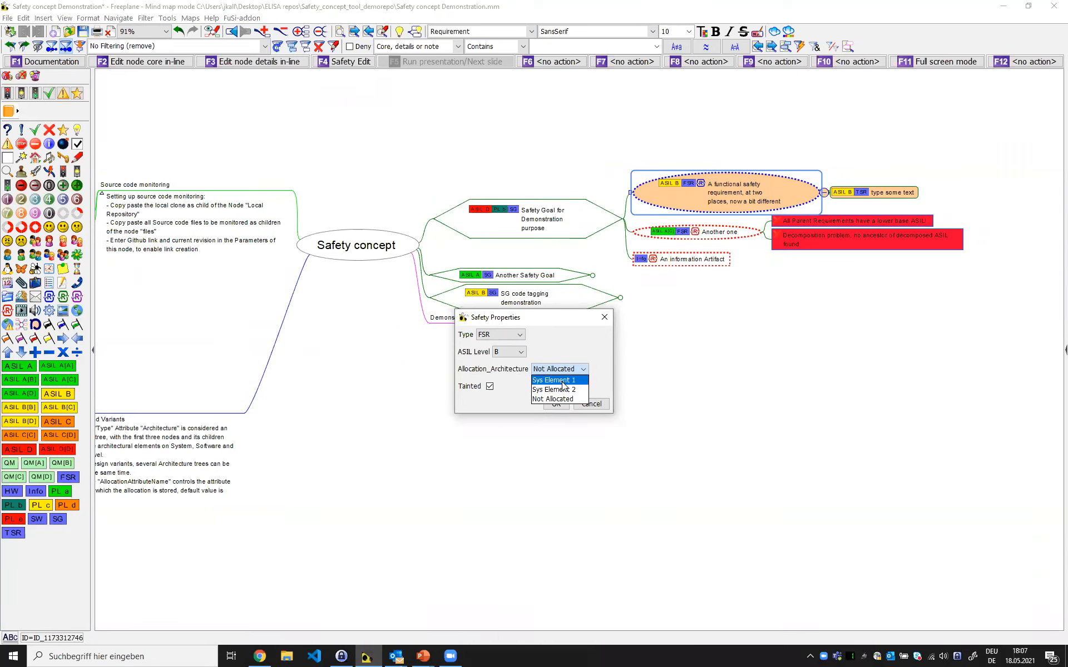
left_click(557, 404)
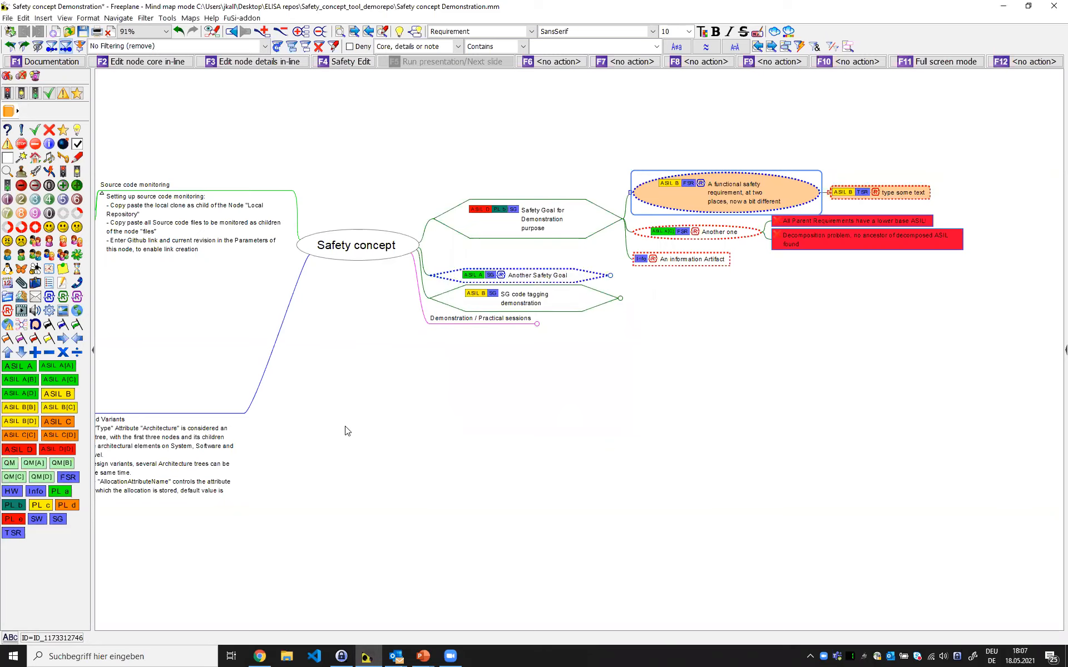
Add a node named "Demo Element" after Sys Element 2 under System Architectural Elements
left_click_drag(343, 432, 612, 391)
left_click(291, 377)
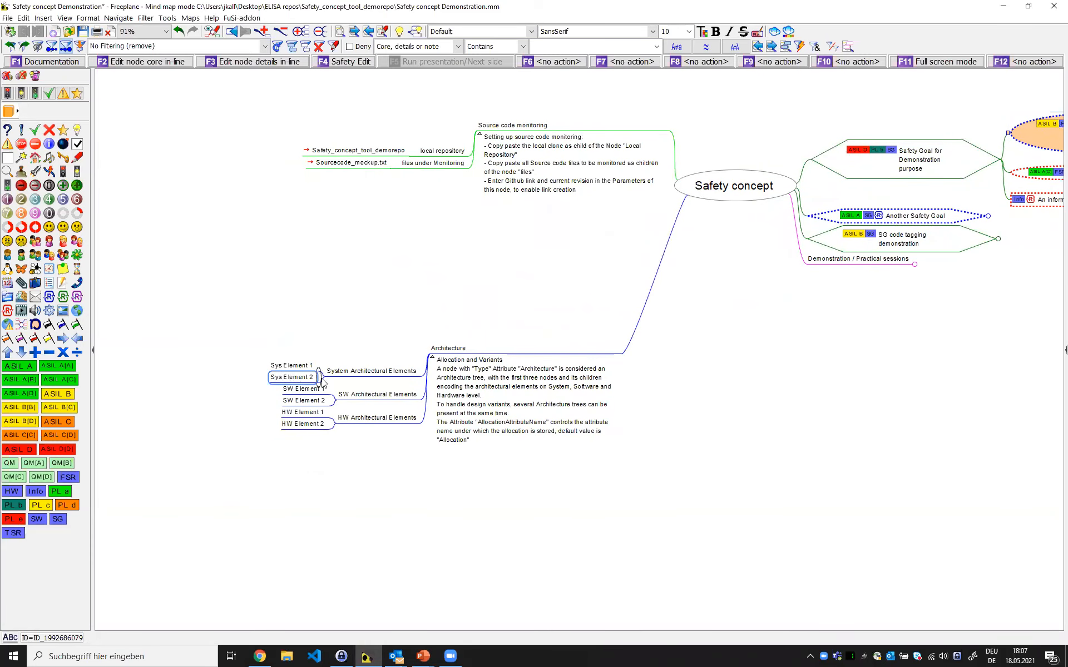
key("Return")
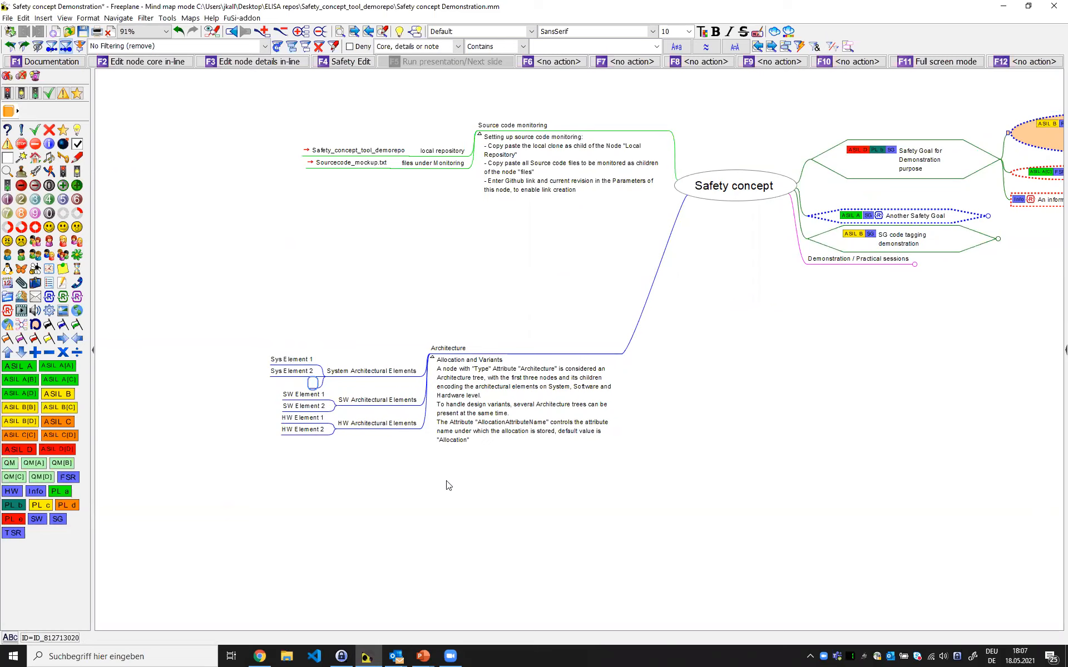
type("Demo Element")
key("Return")
Change the architecture allocation of the orange ASIL B functional safety requirement to Demo Element
left_click_drag(853, 281, 328, 404)
left_click(547, 255)
key("F4")
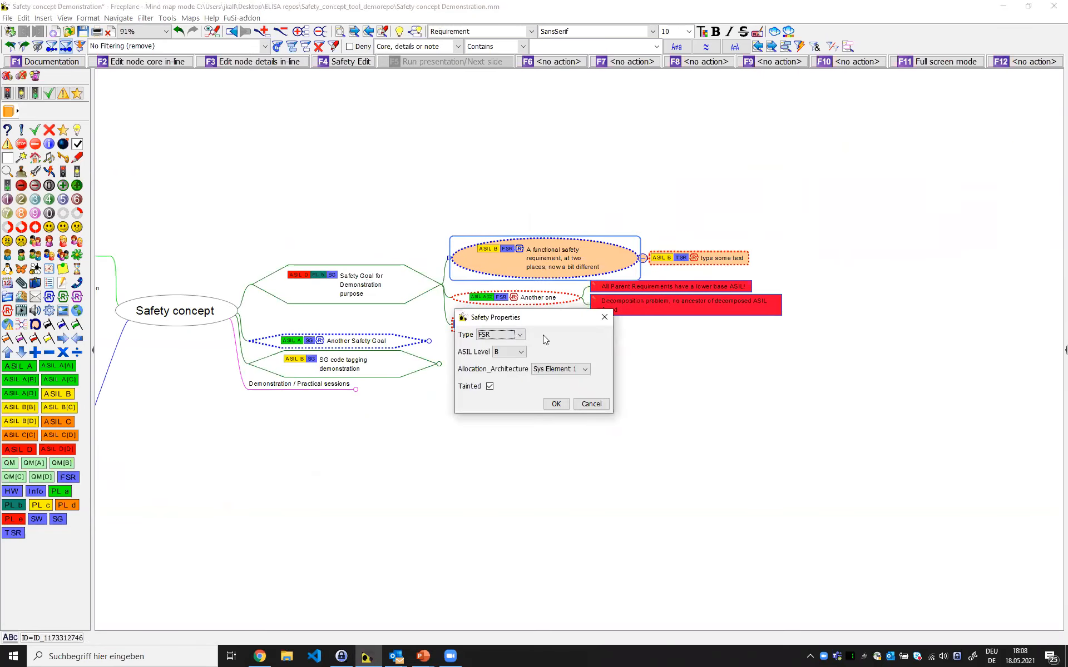
left_click(567, 370)
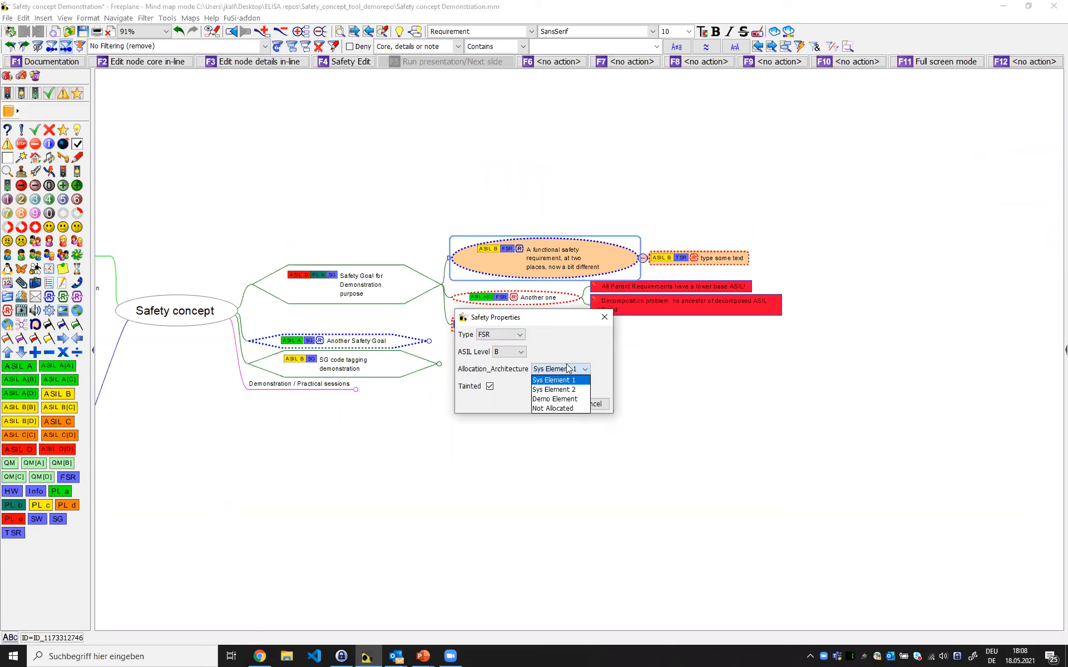
left_click(554, 399)
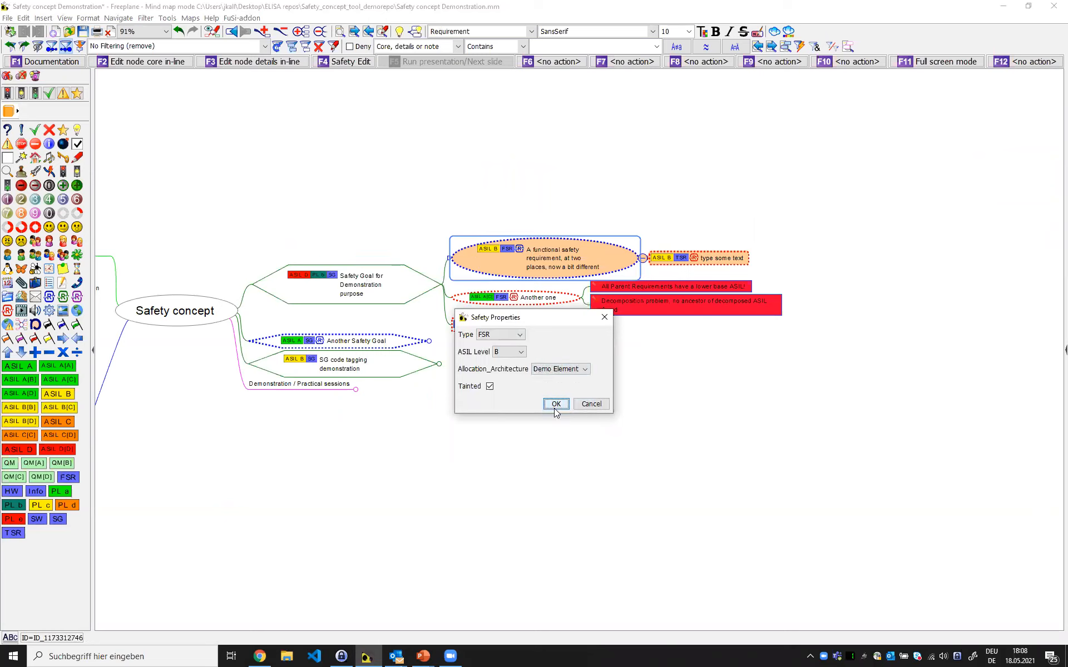
left_click(554, 405)
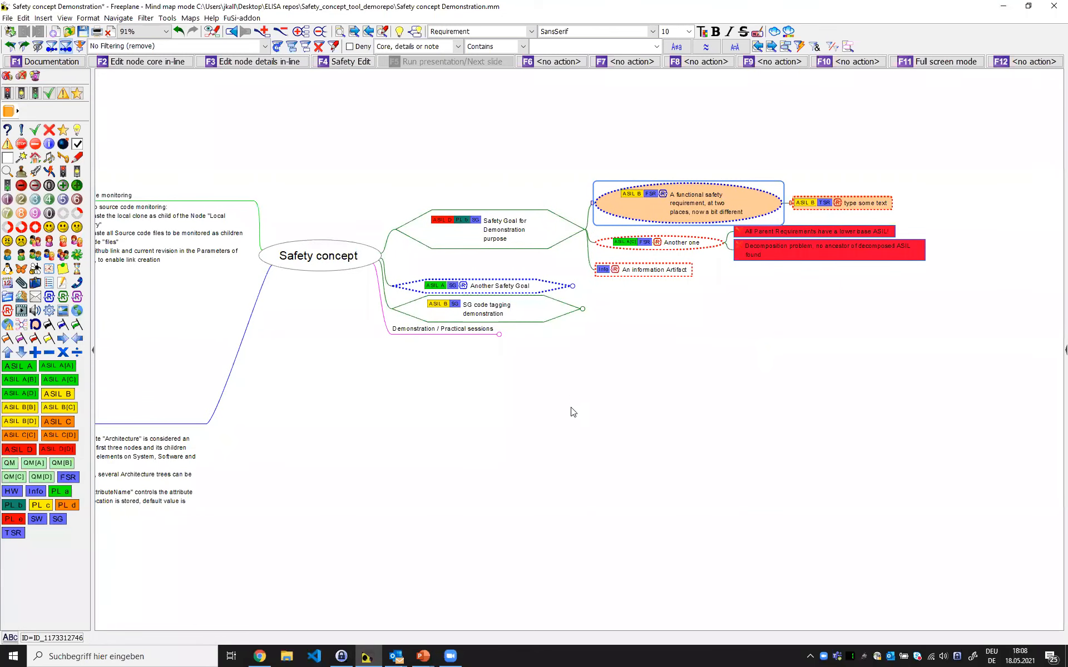
Switch to the PowerPoint slide show and advance to the slide "Single Source of Information vs Safety Concepts"
left_click_drag(327, 359, 413, 375)
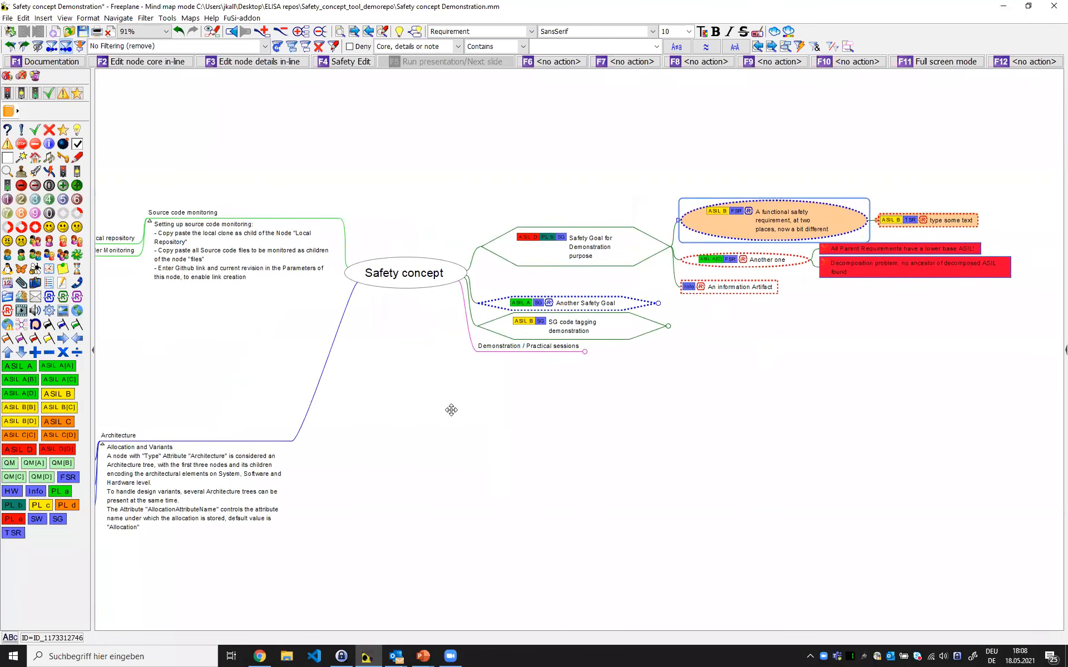
left_click_drag(451, 410, 494, 408)
left_click_drag(396, 367, 409, 380)
left_click(422, 654)
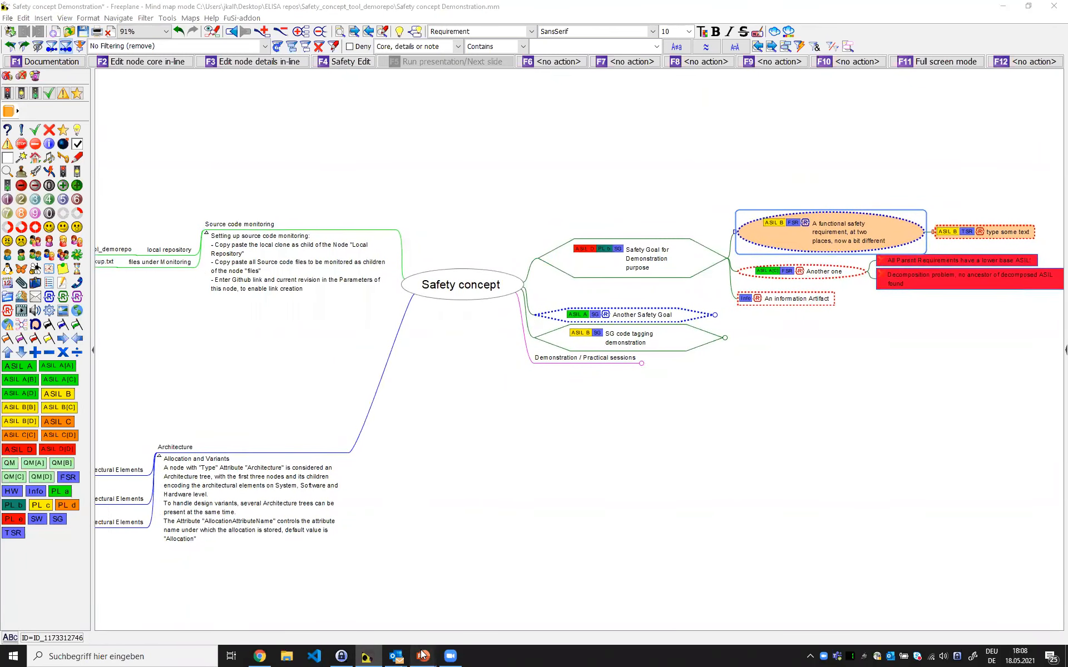
left_click(523, 594)
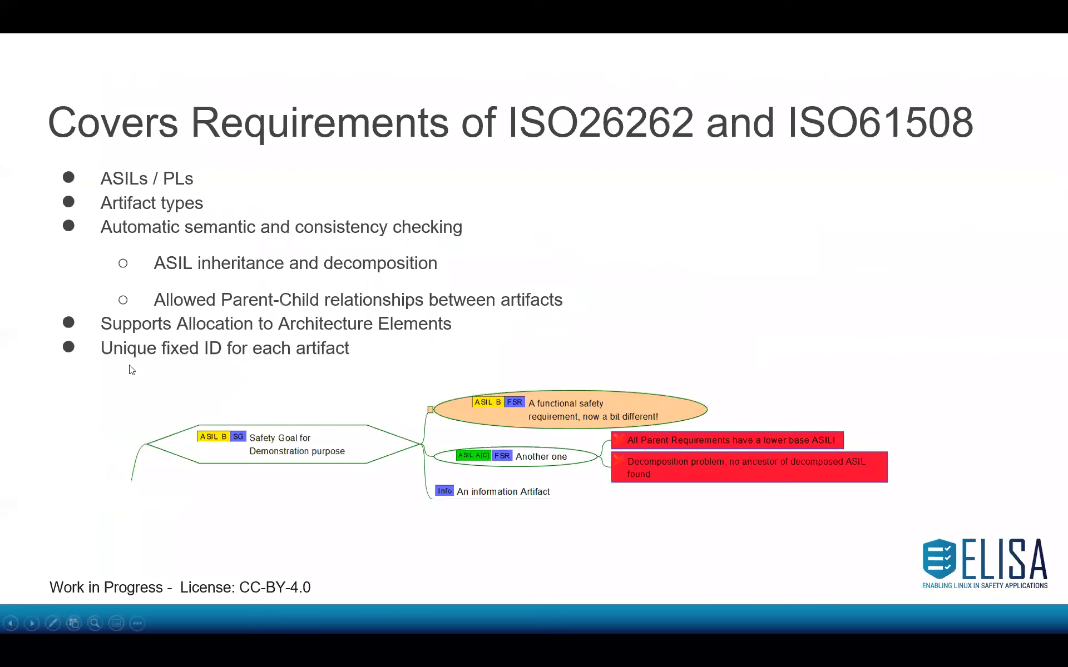
scroll(296, 351, "up", 1)
scroll(320, 318, "down", 1)
scroll(306, 310, "down", 1)
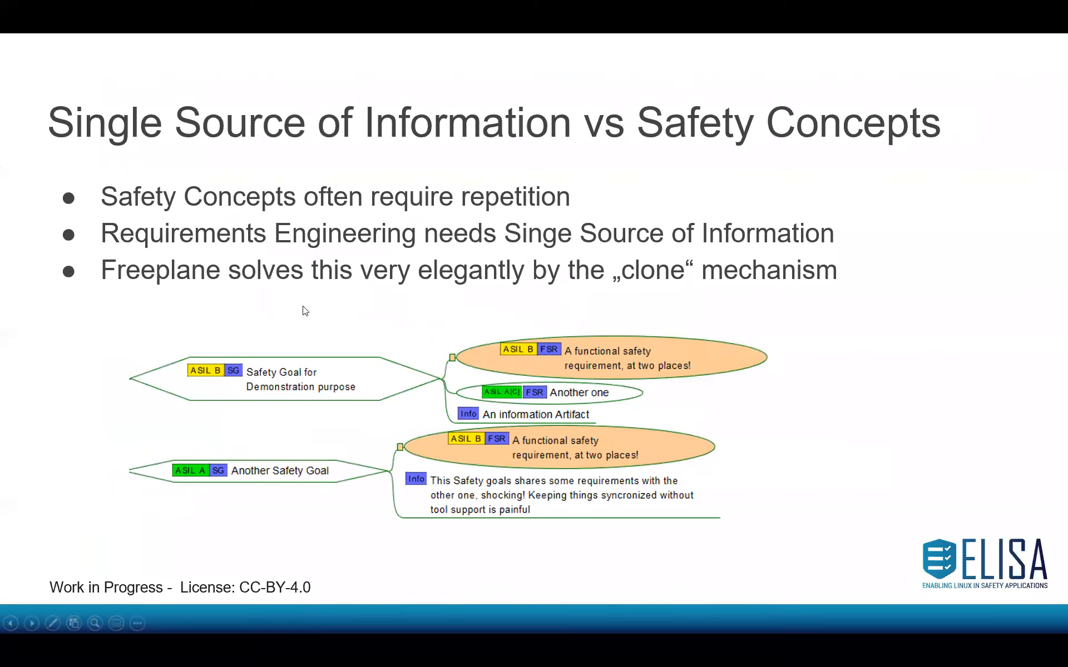
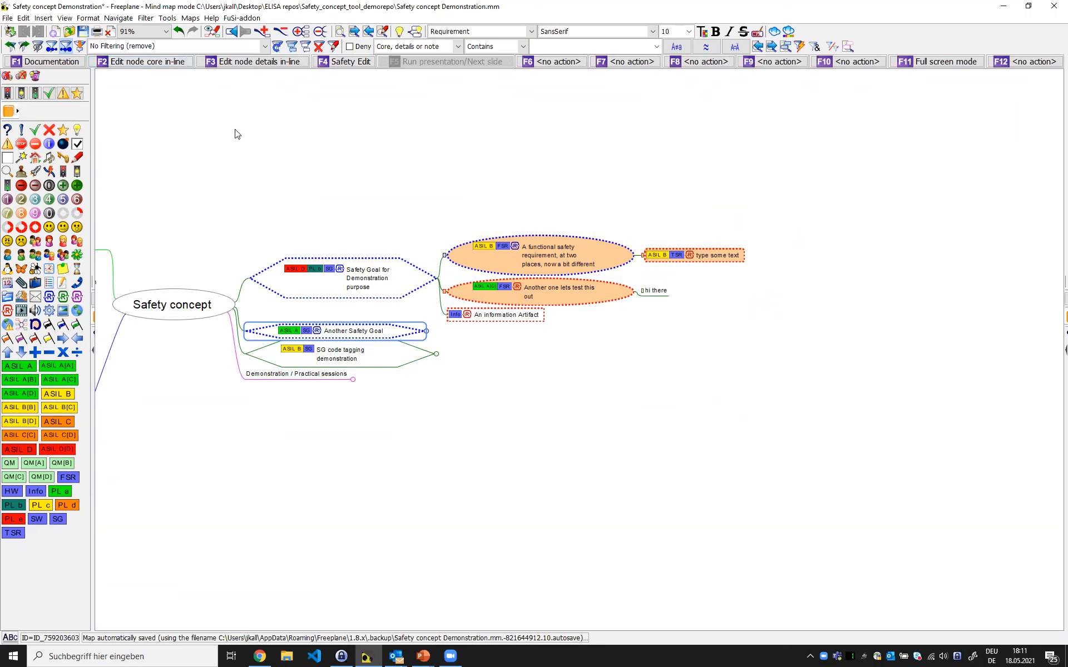
Set the filter condition to Type contains FSR and highlight all matching nodes in the map
left_click(457, 46)
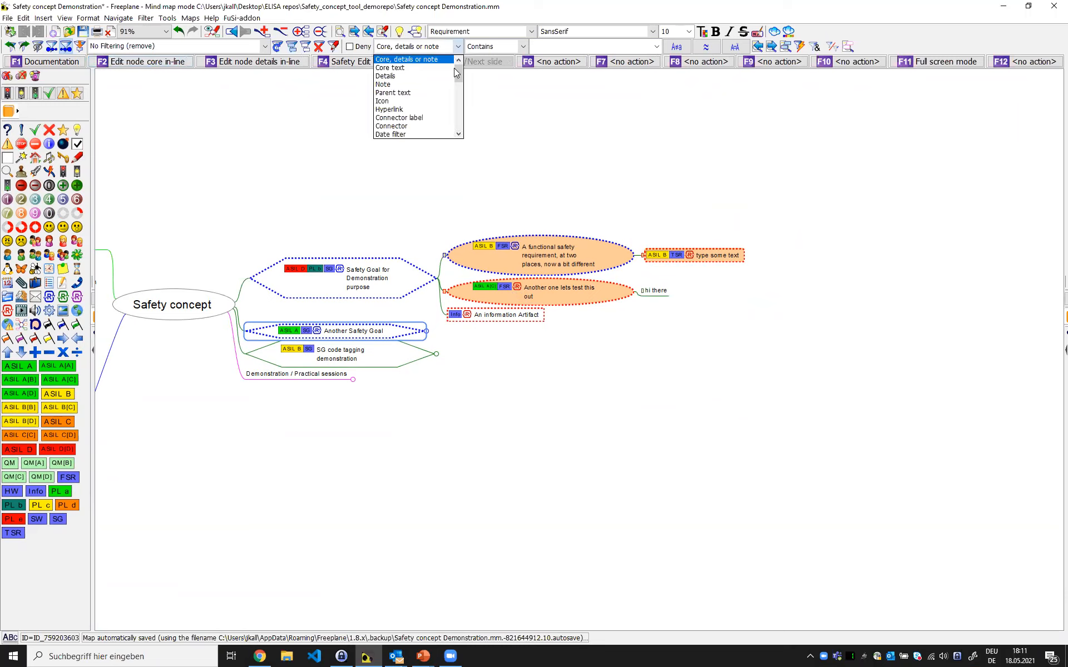
left_click(439, 48)
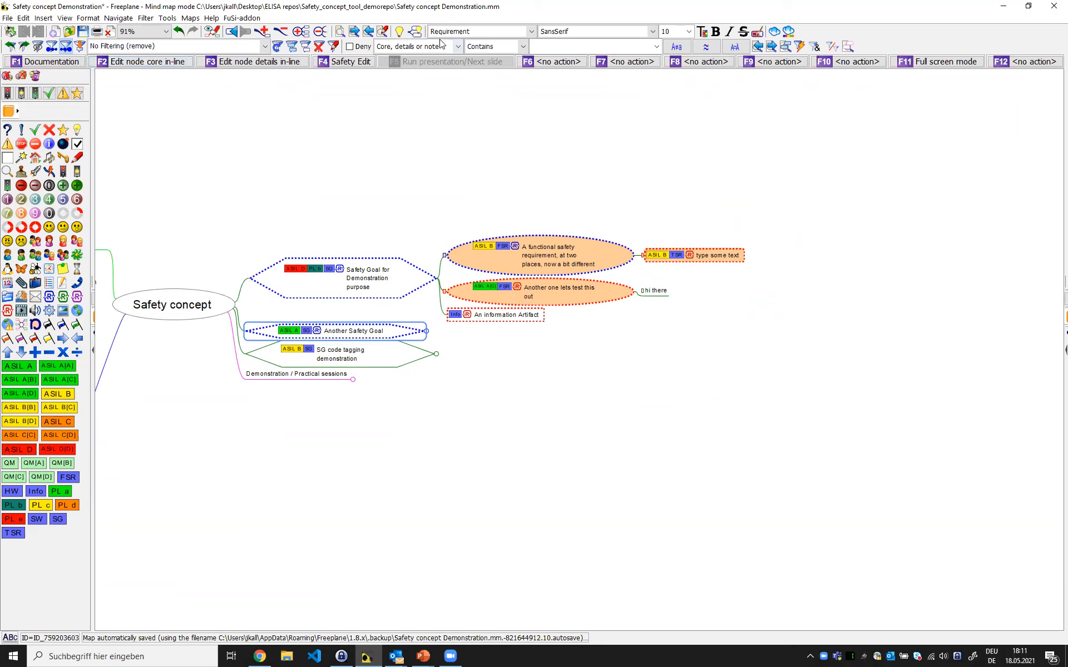
left_click(457, 47)
left_click_drag(466, 79, 461, 169)
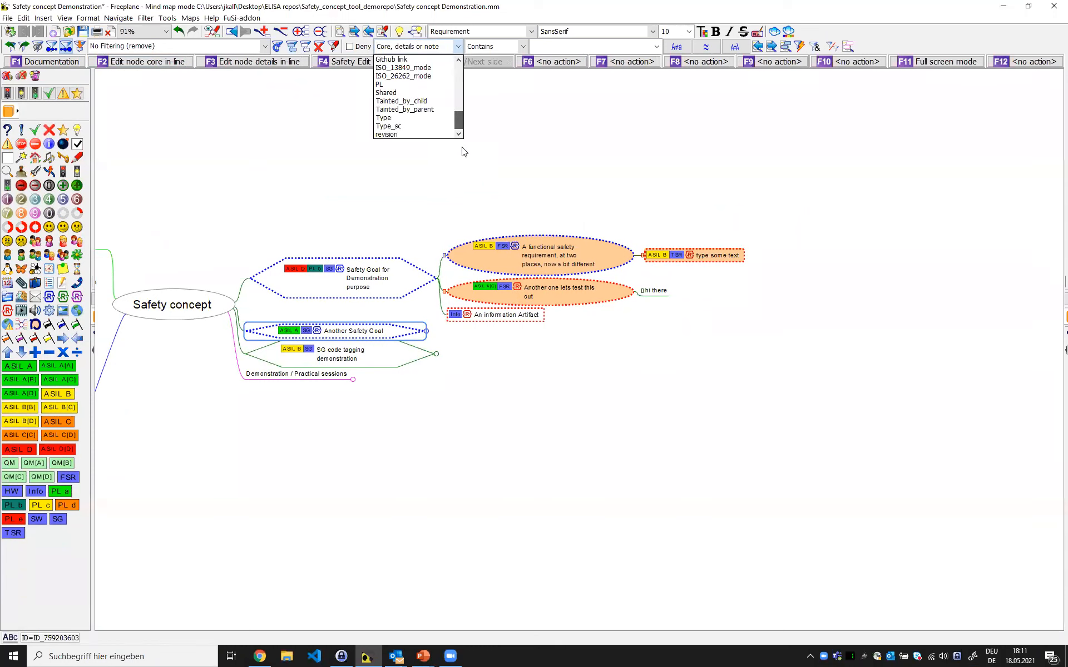
left_click(391, 119)
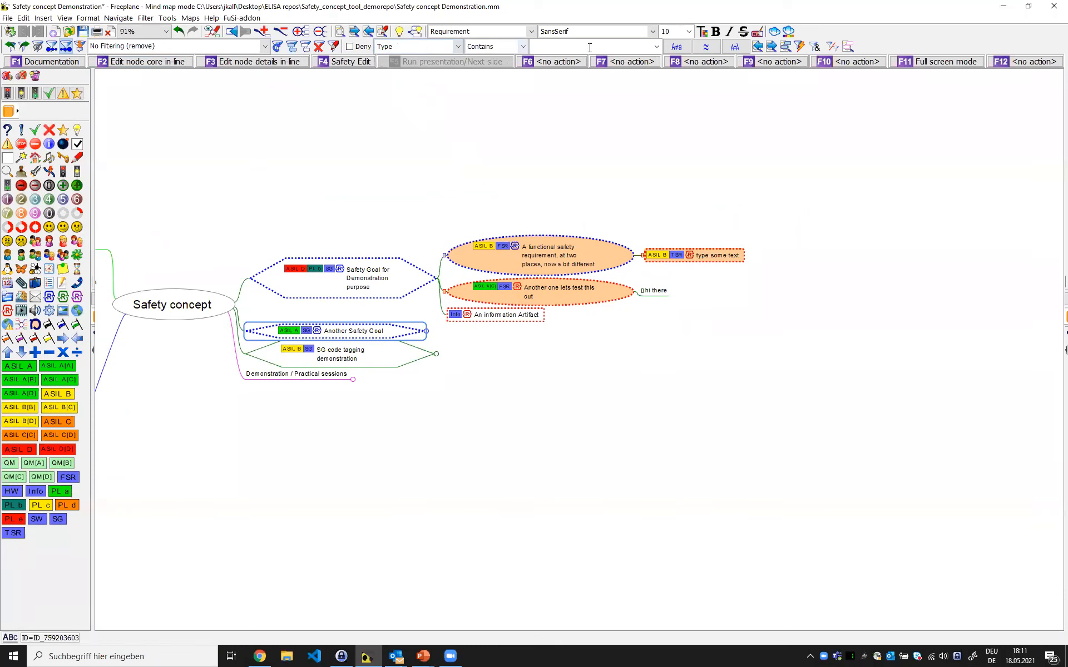
left_click(632, 46)
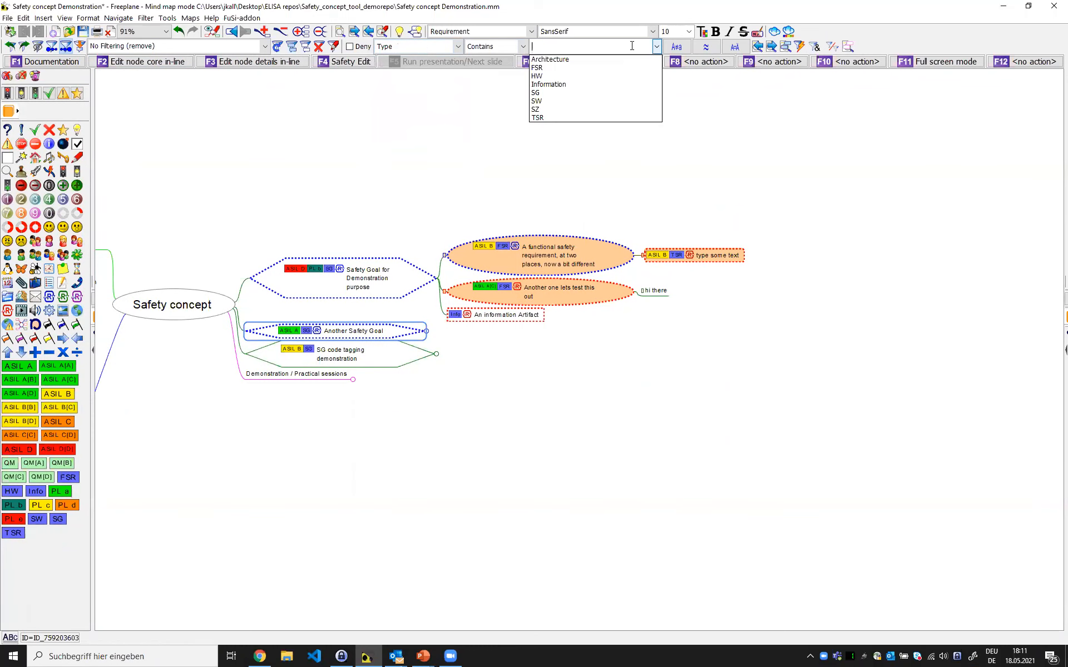
left_click(537, 67)
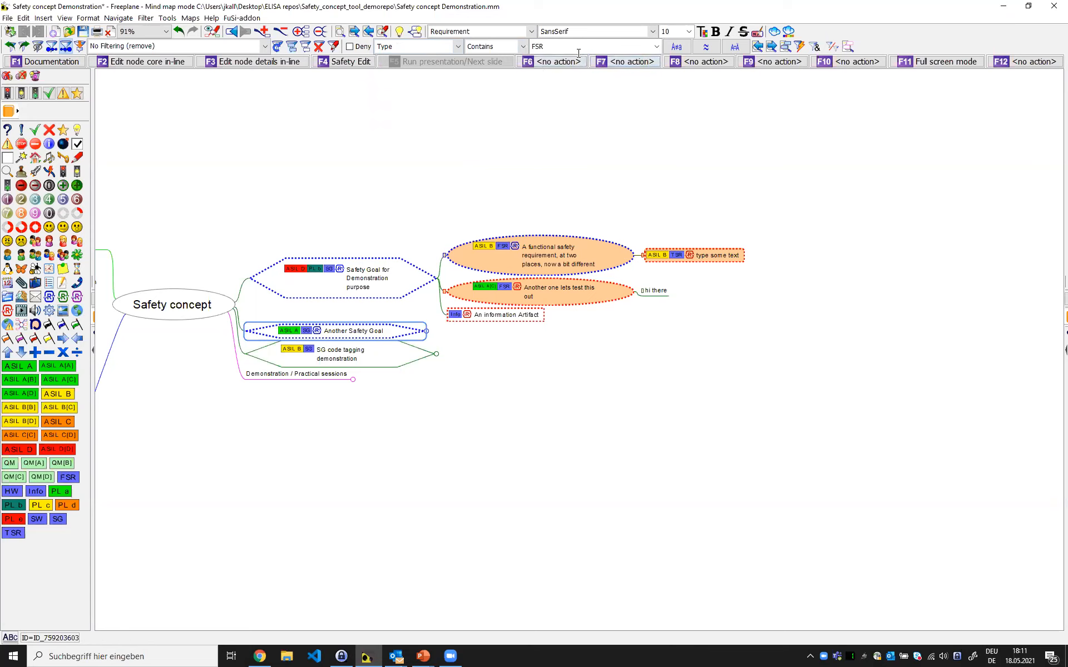
key("Return")
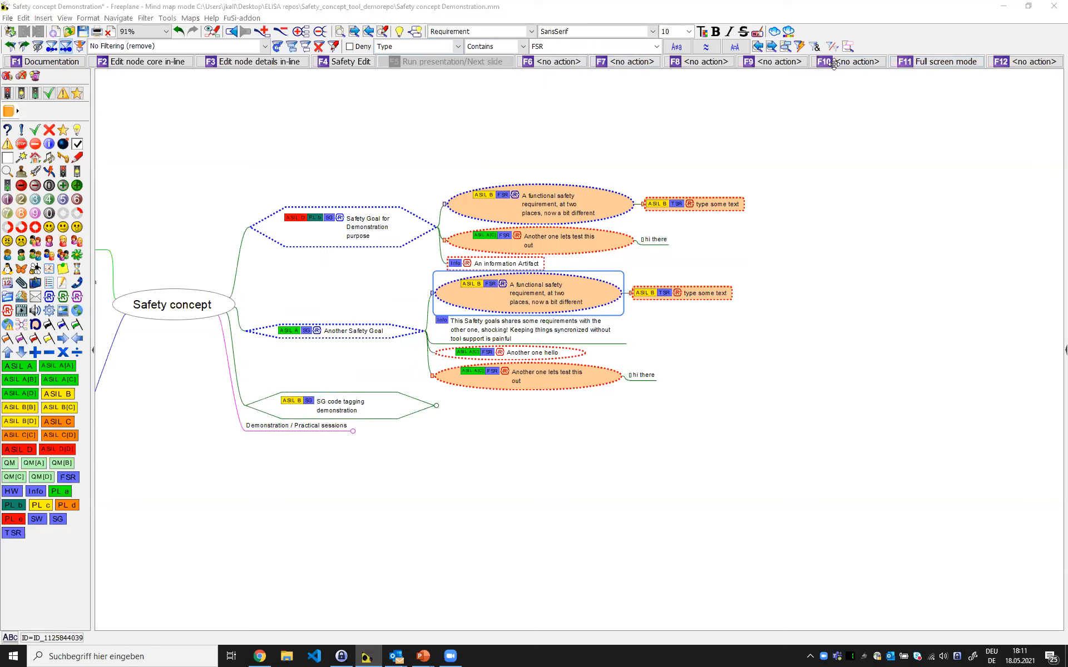
left_click(848, 46)
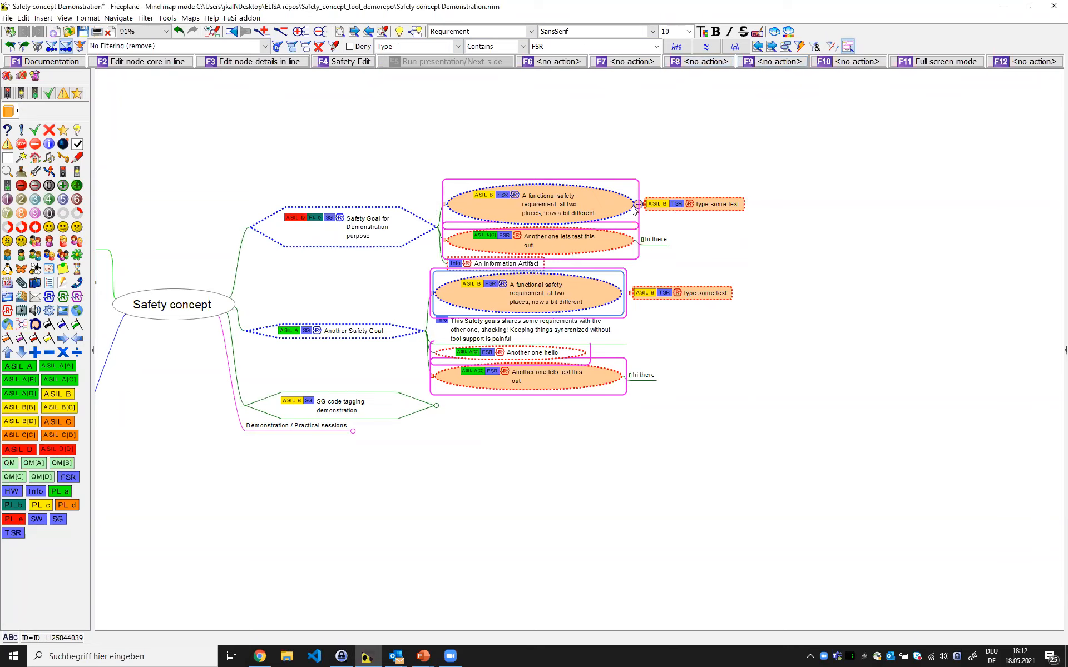
Filter the map to the FSR nodes without their descendants and remove the filter again
left_click(798, 49)
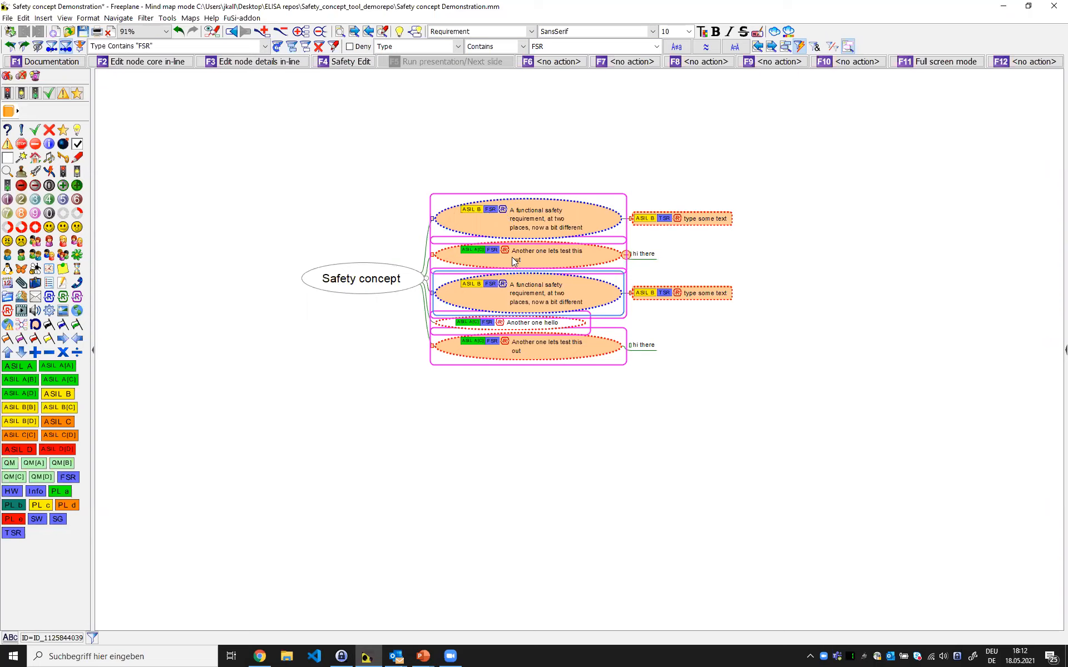
left_click(65, 47)
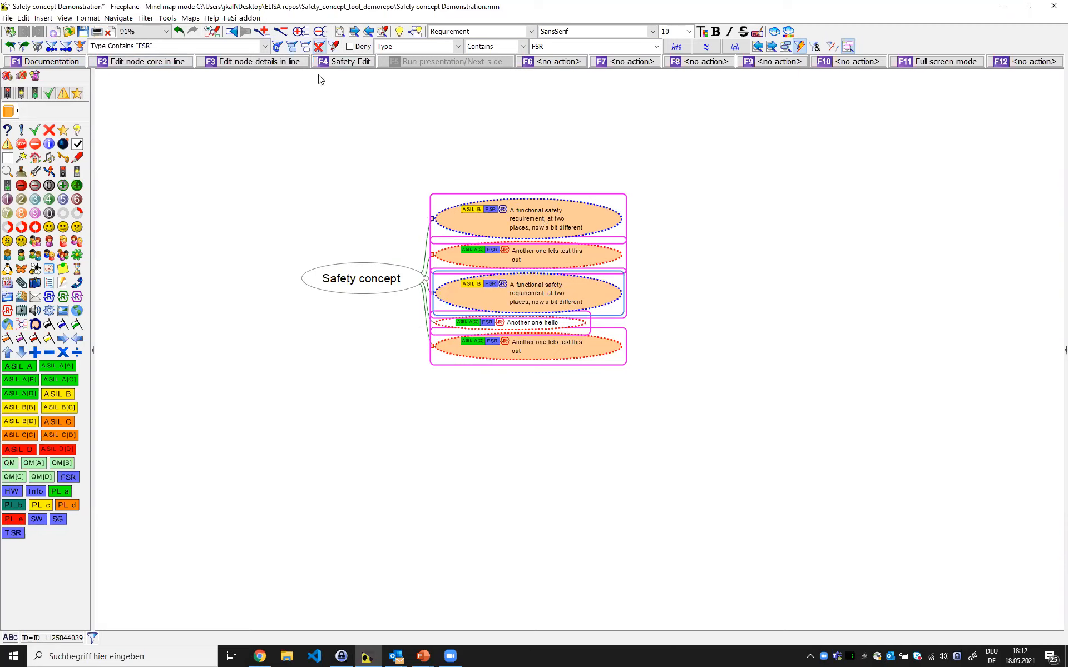
left_click(319, 46)
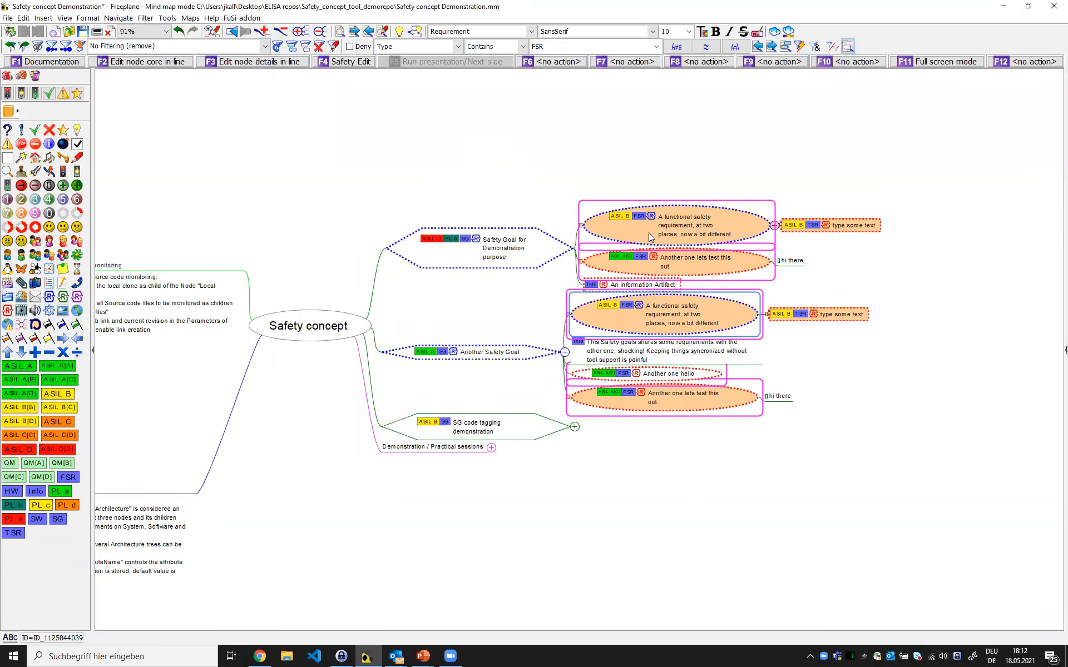
Open a second map view of the safety concept map and switch to it
mouse_move(661, 230)
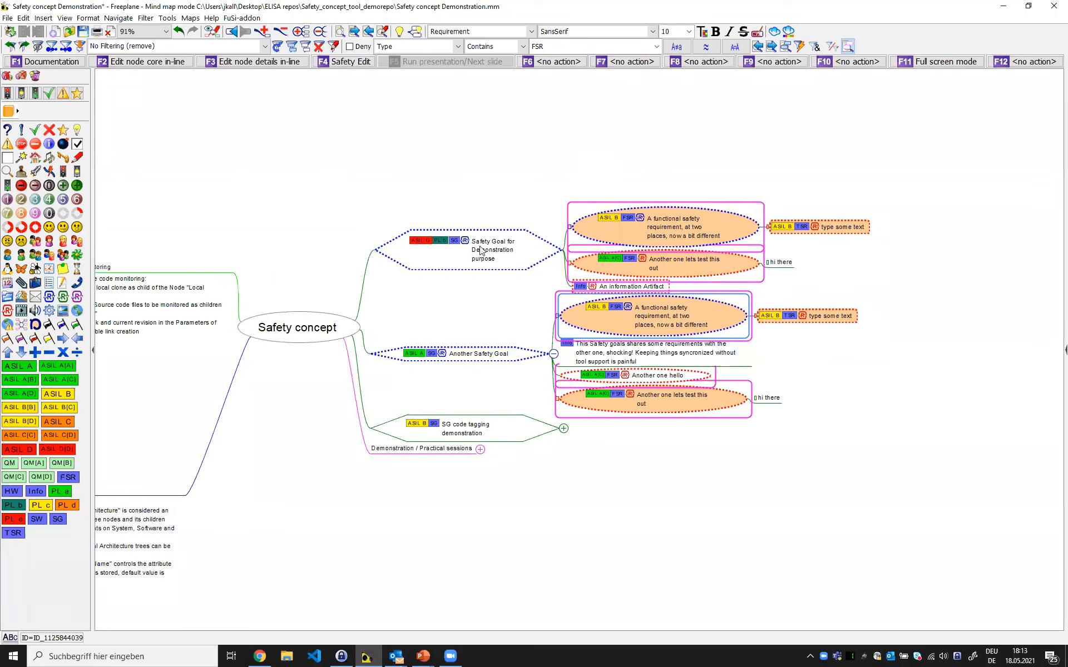
left_click_drag(348, 222, 369, 205)
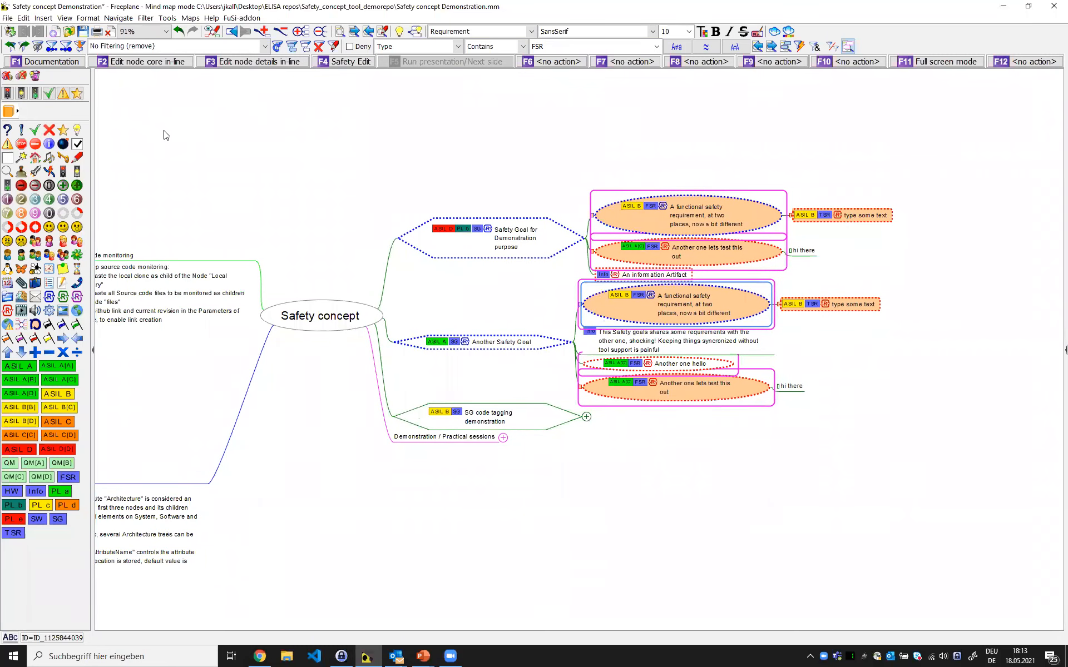
left_click(191, 18)
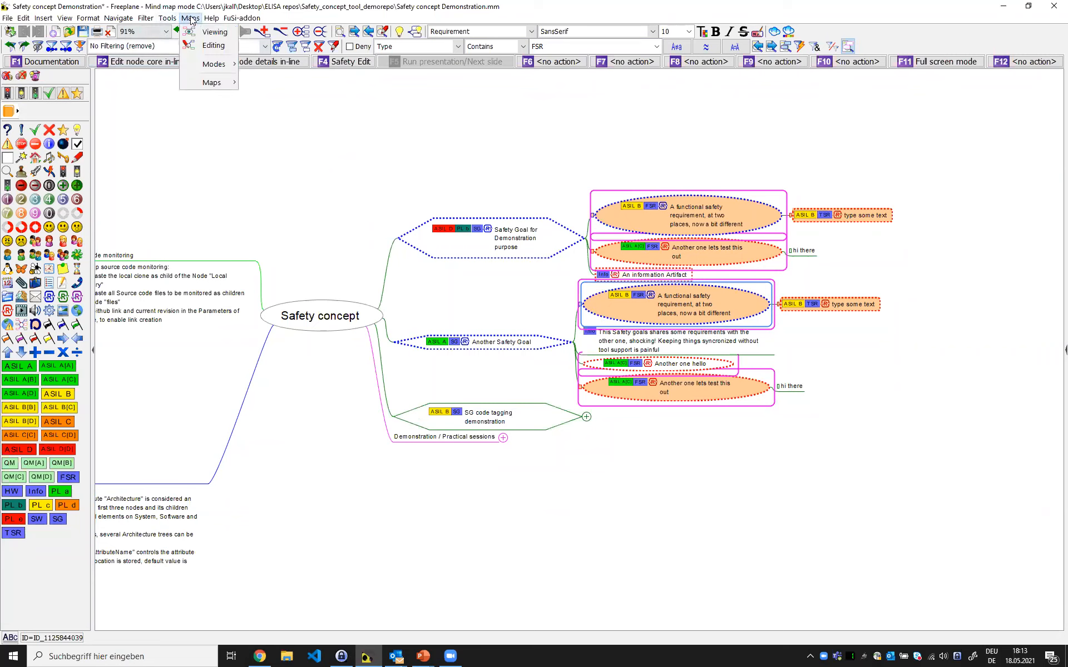
left_click(146, 18)
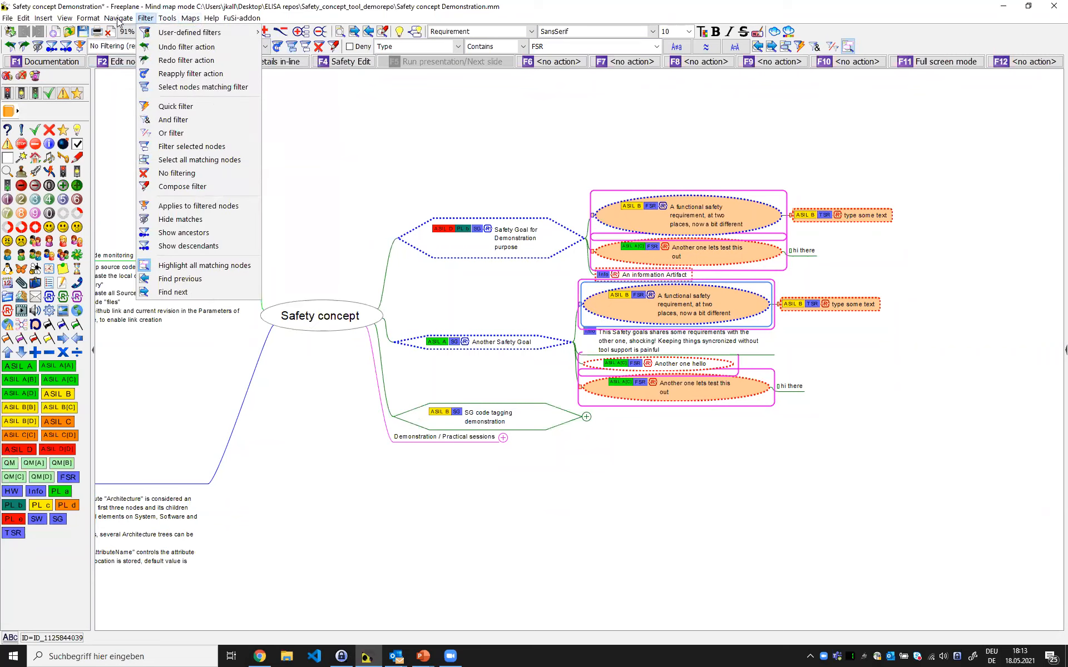
mouse_move(51, 17)
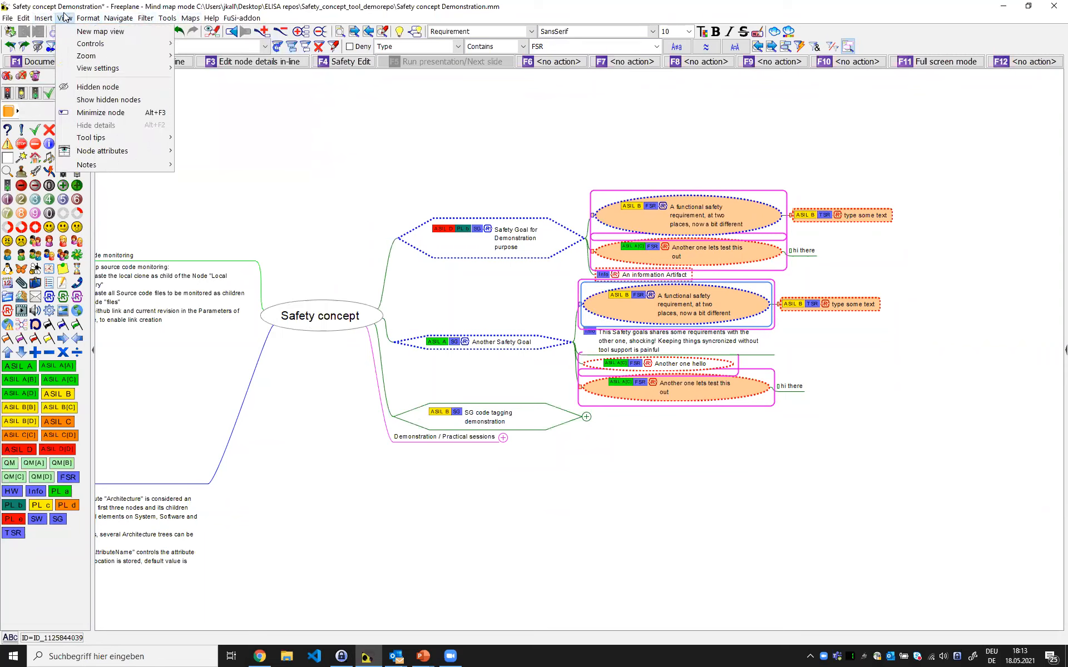
left_click(113, 33)
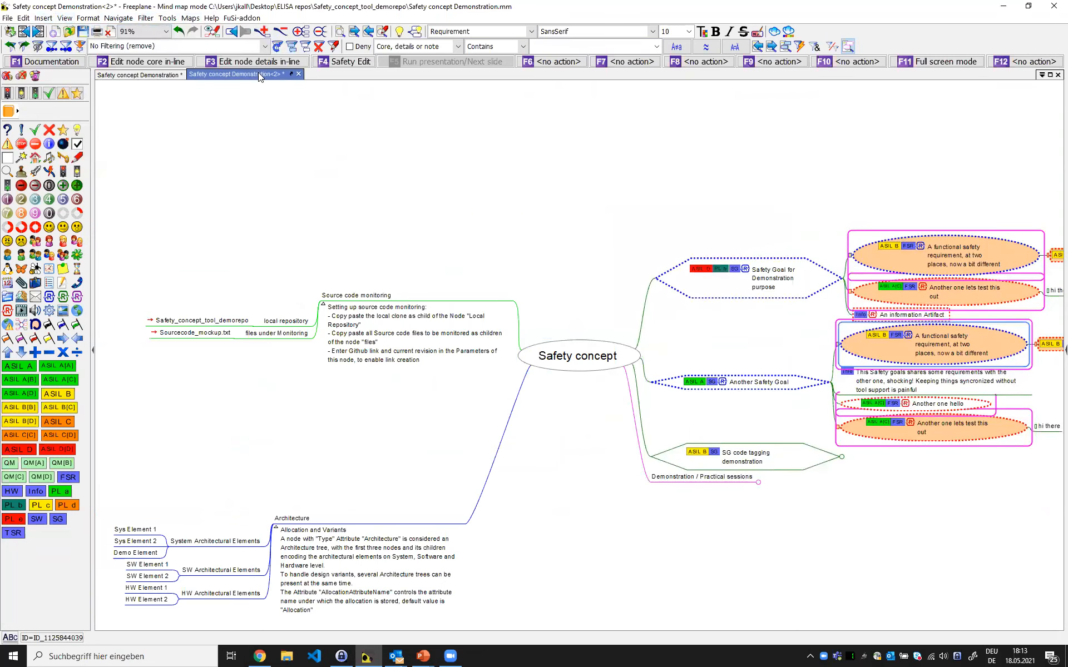
left_click(162, 78)
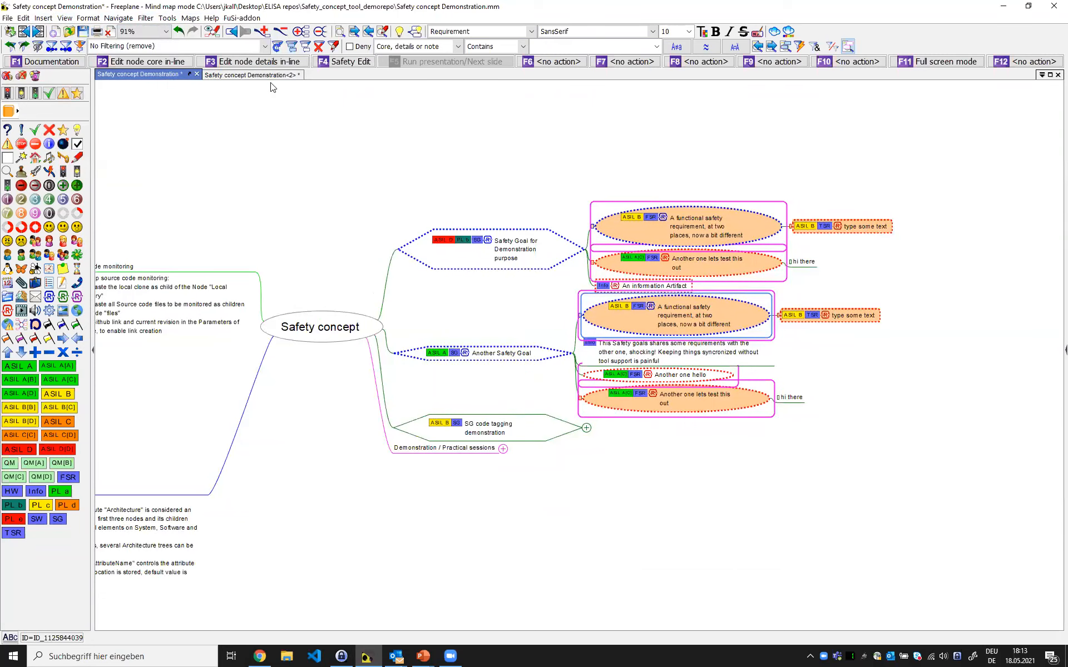
left_click(254, 75)
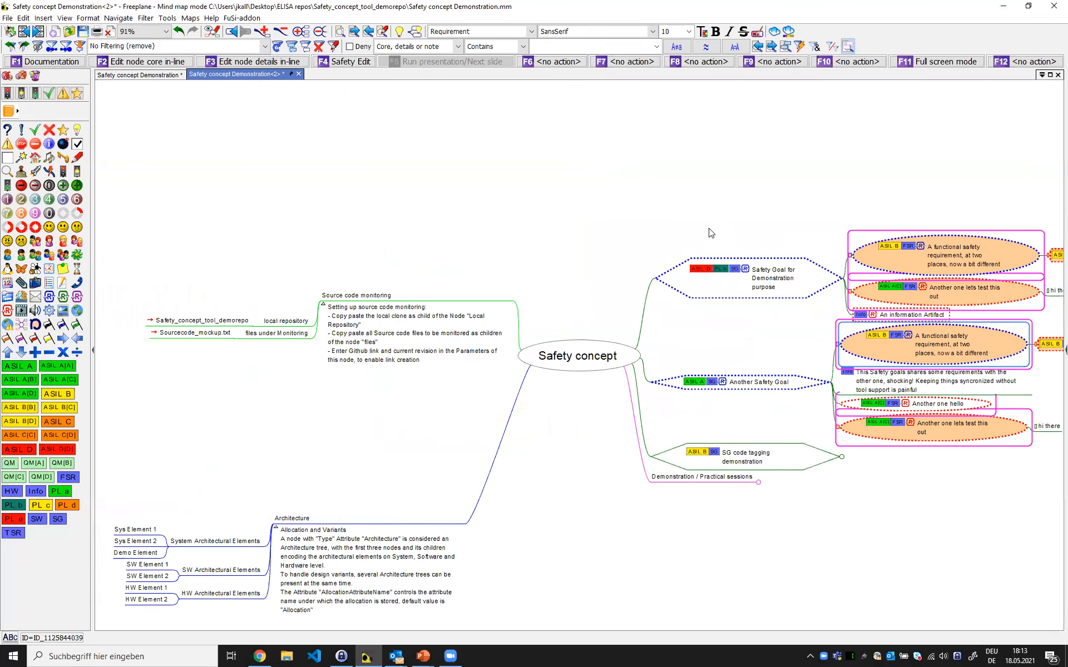
Filter the second map view with the condition Type contains SW
left_click(459, 48)
scroll(427, 96, "down", 3)
scroll(427, 95, "down", 5)
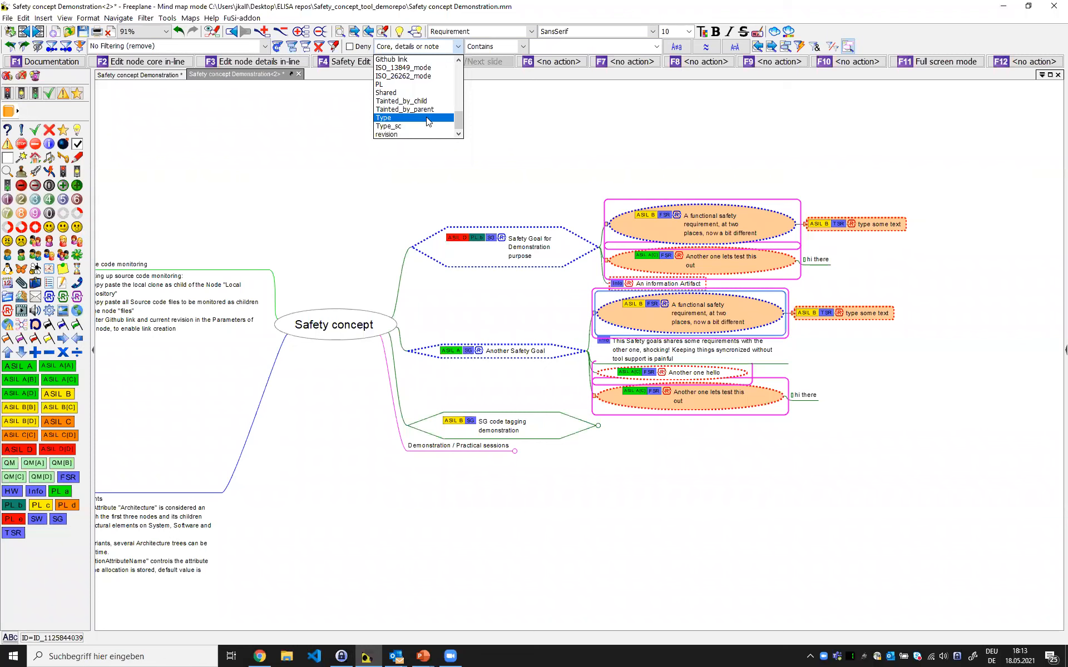
left_click(414, 117)
left_click(579, 33)
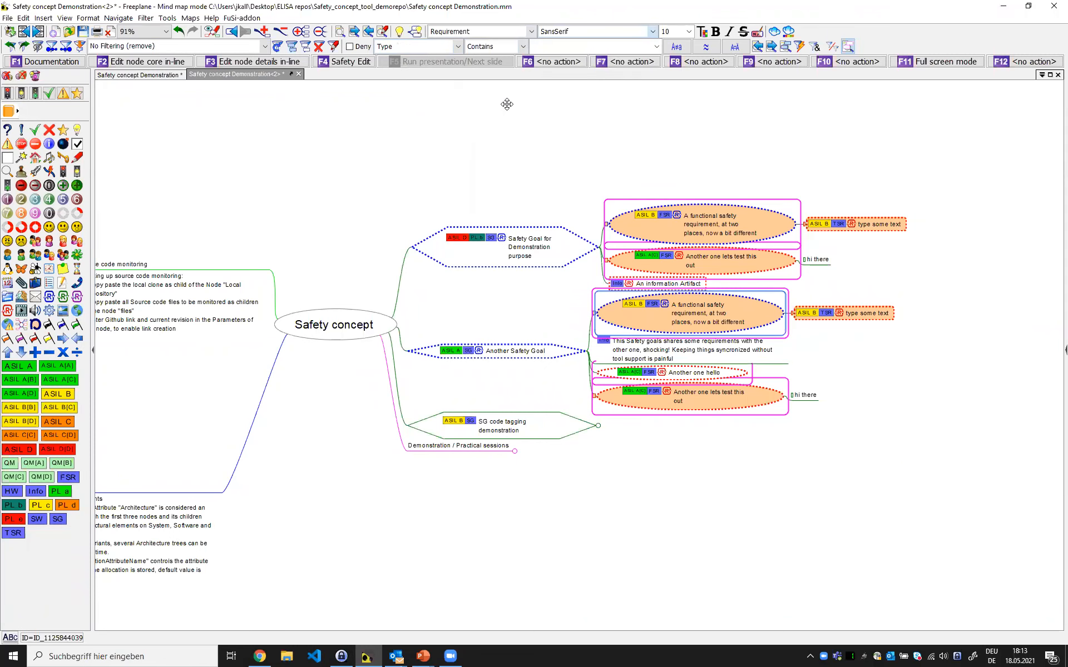
left_click(656, 46)
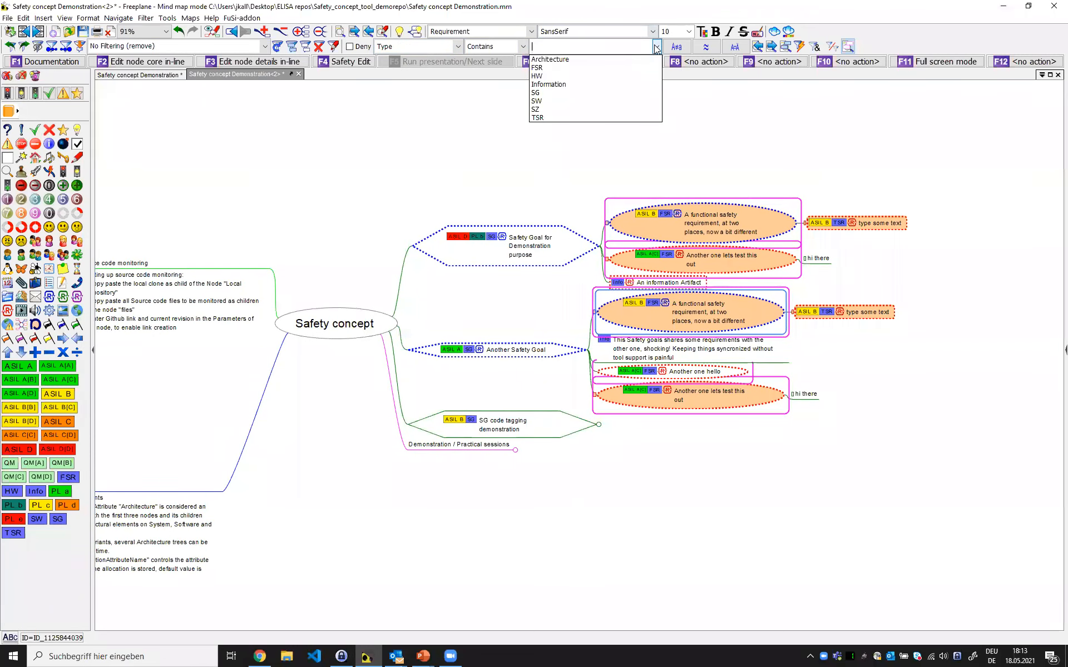
left_click(573, 101)
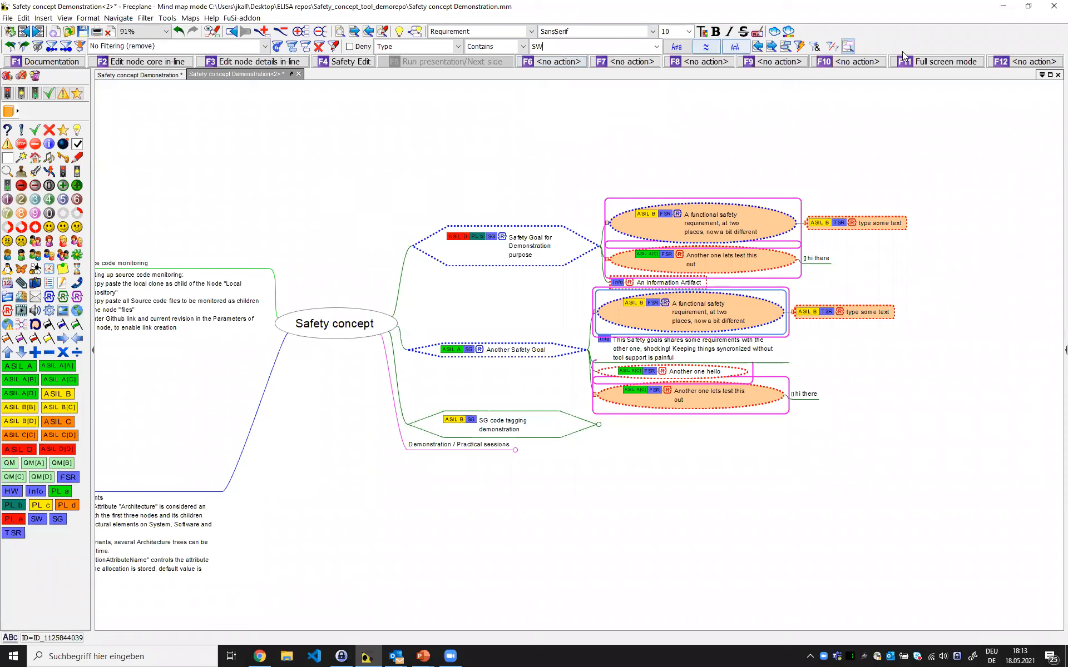
left_click(799, 48)
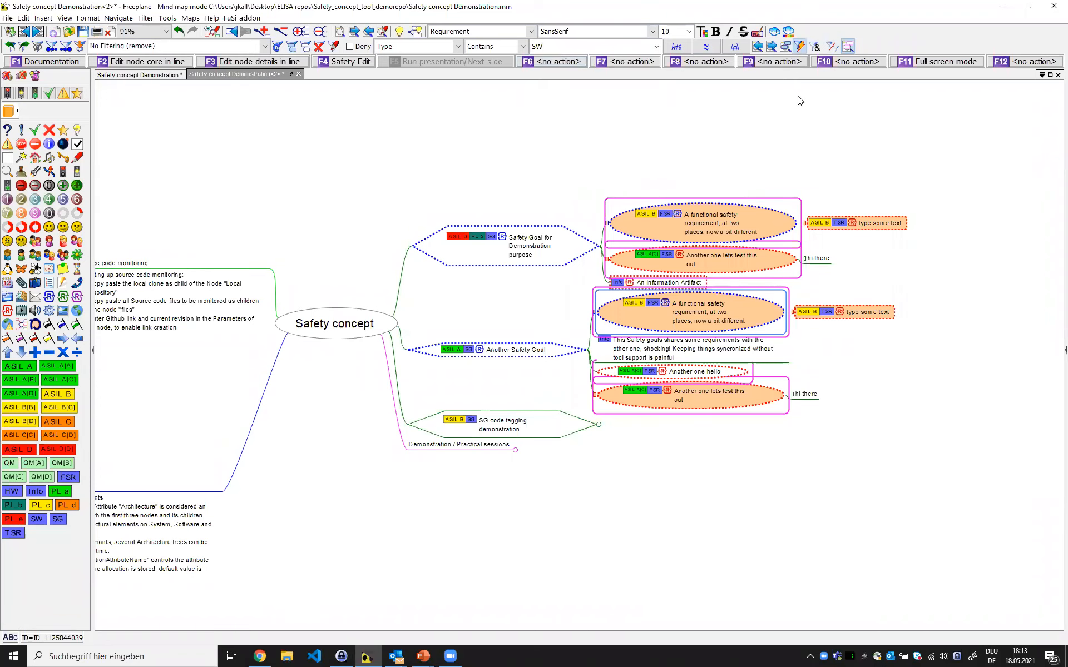
left_click_drag(455, 436, 466, 423)
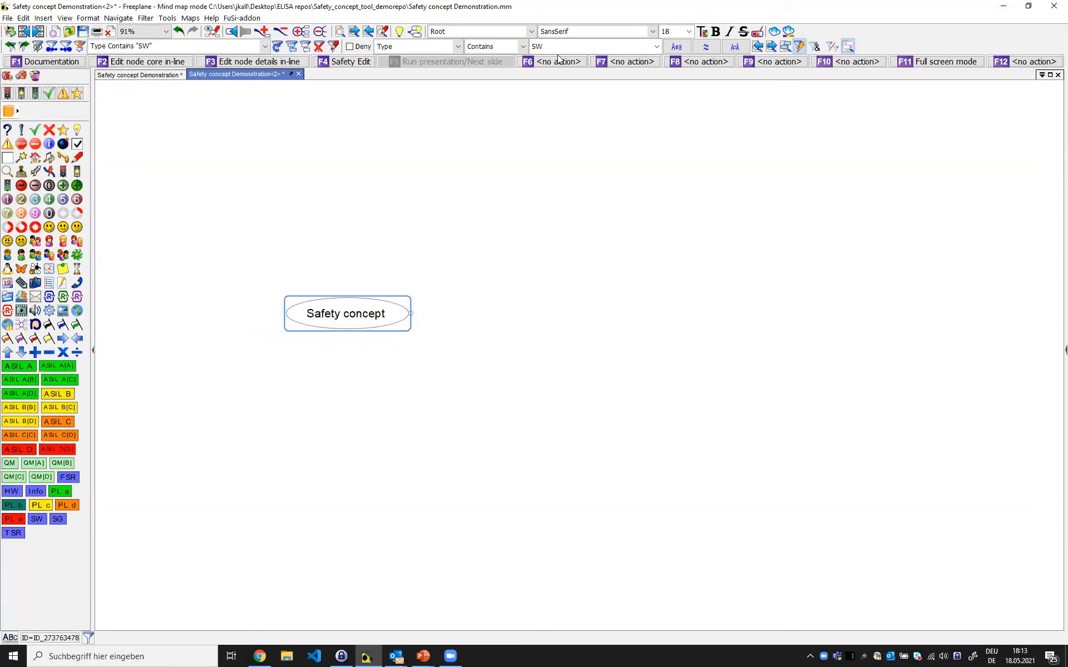
Change the second view's filter value to FSR and reapply the filter
left_click(621, 46)
left_click(659, 47)
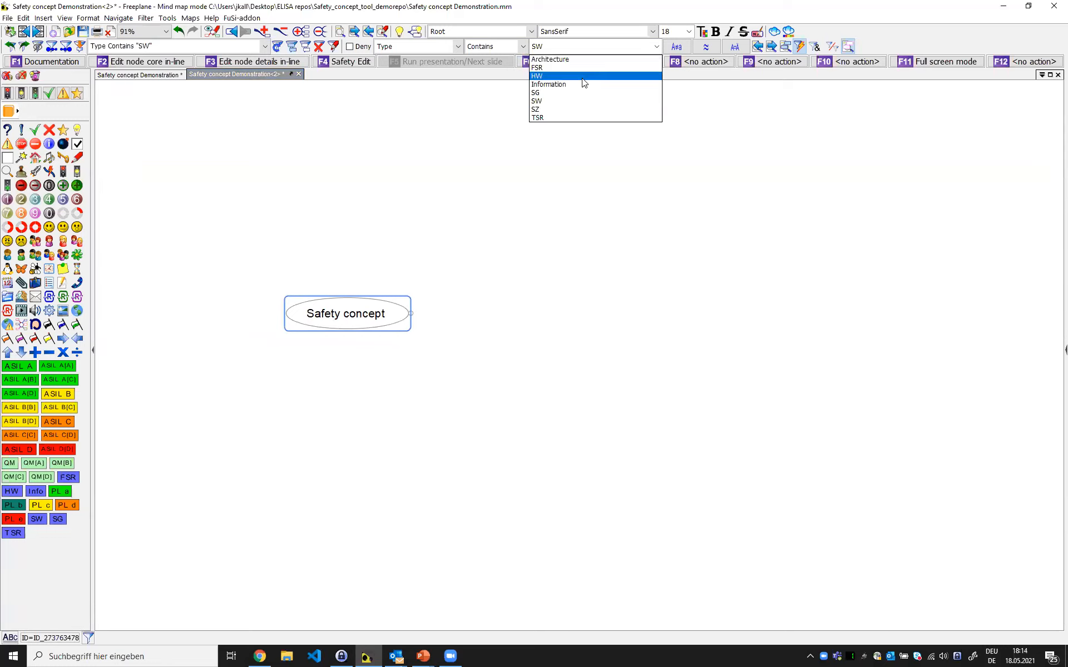
left_click(549, 69)
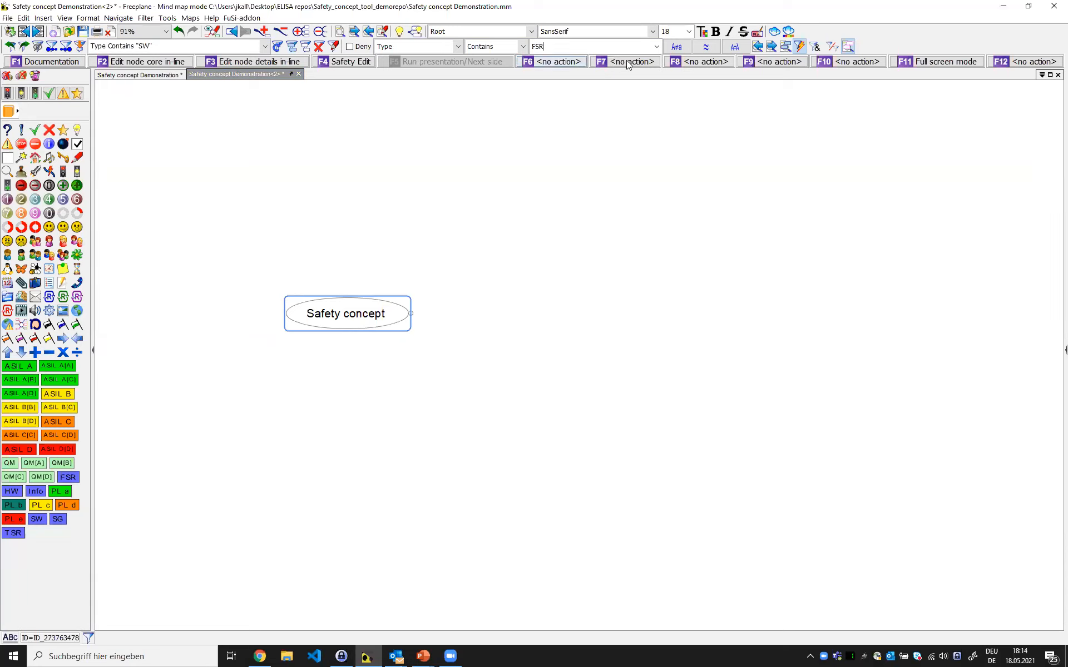
left_click(801, 47)
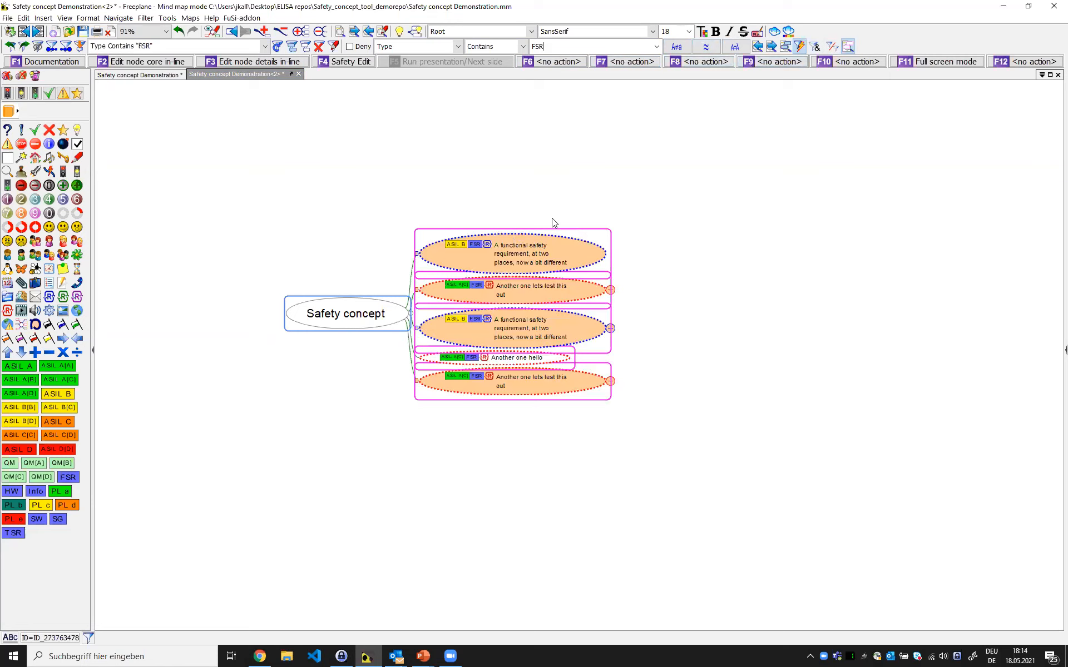
left_click_drag(310, 476, 354, 417)
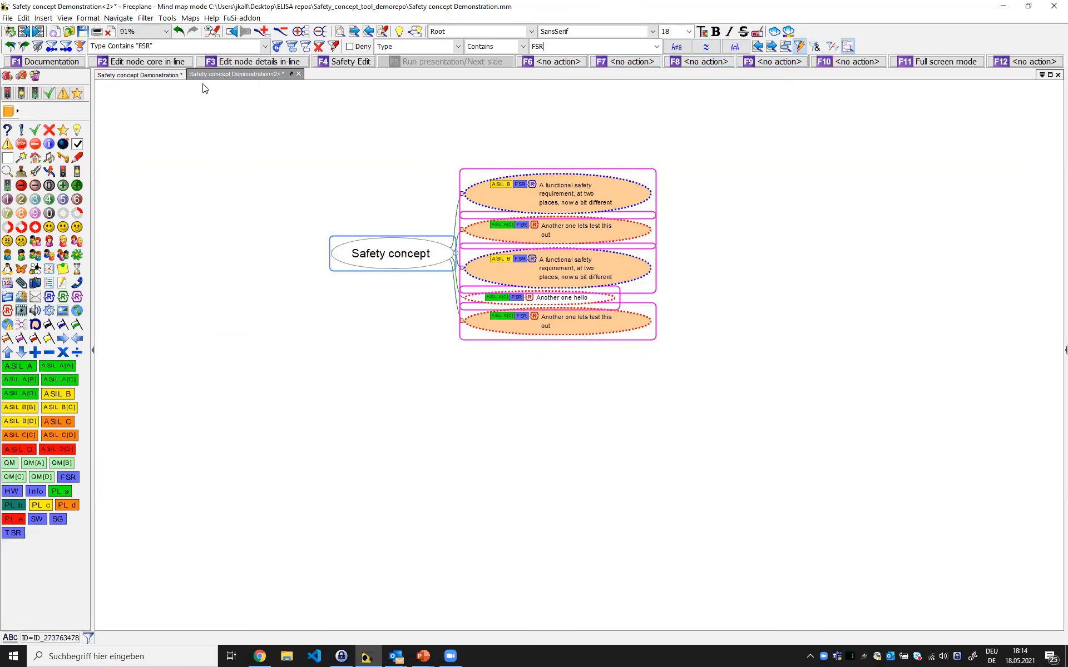
Return to the unfiltered first map view and turn off the highlighting of matching nodes
left_click(156, 75)
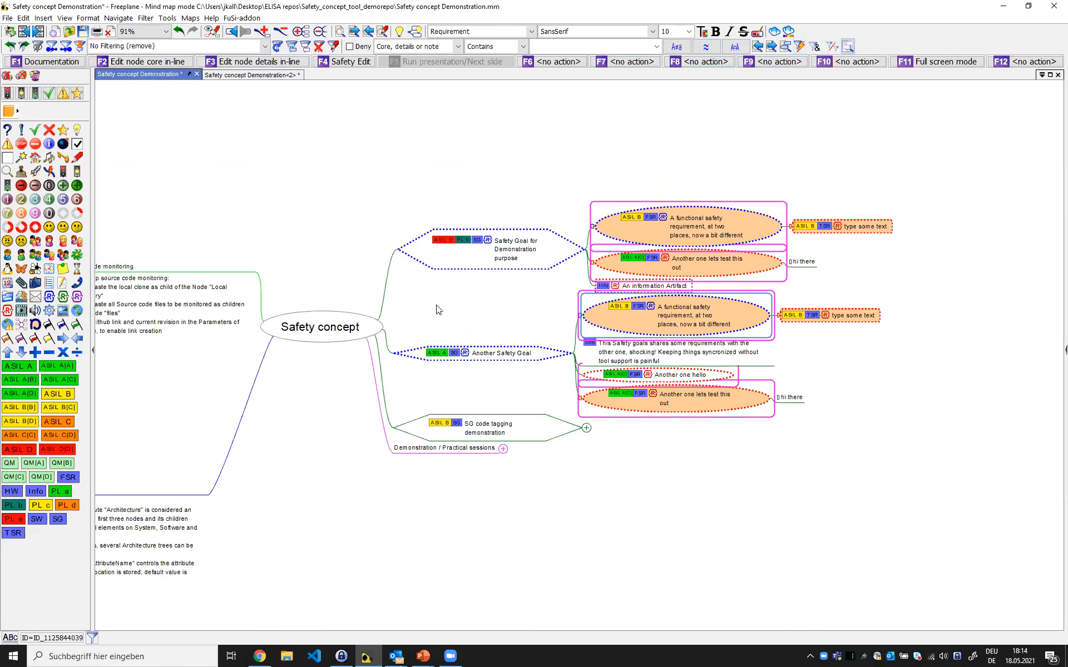
left_click_drag(437, 305, 402, 302)
left_click_drag(768, 360, 714, 343)
left_click(679, 371)
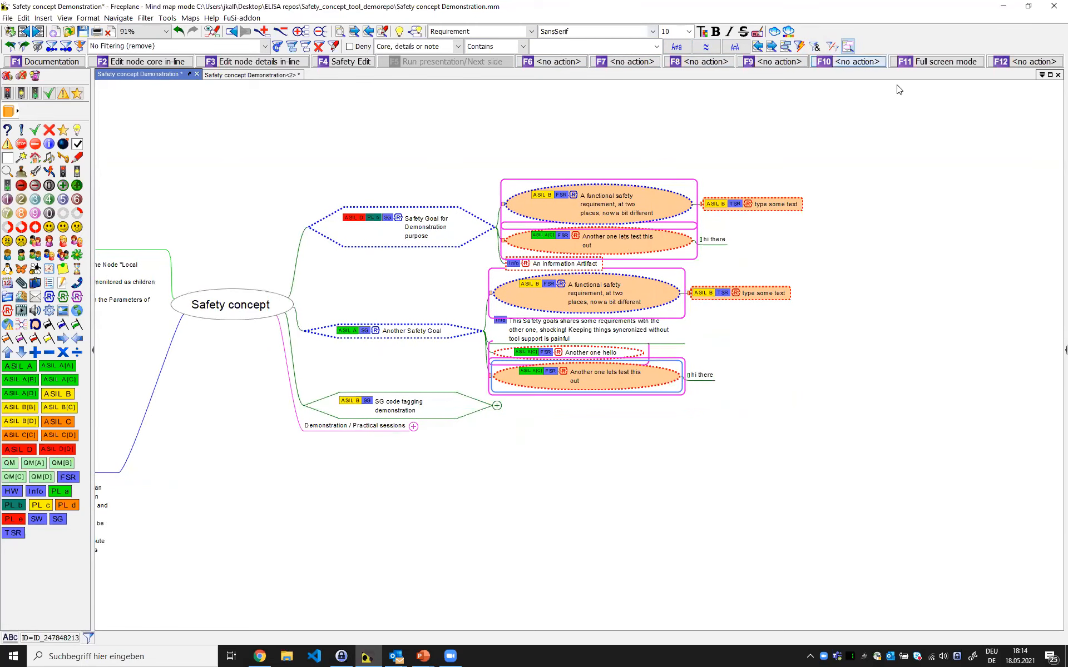
left_click(844, 50)
Add a sibling node "add something" after "hi there" under the first safety goal's second requirement and check it in the filtered map view
left_click_drag(821, 272, 709, 238)
left_click(599, 204)
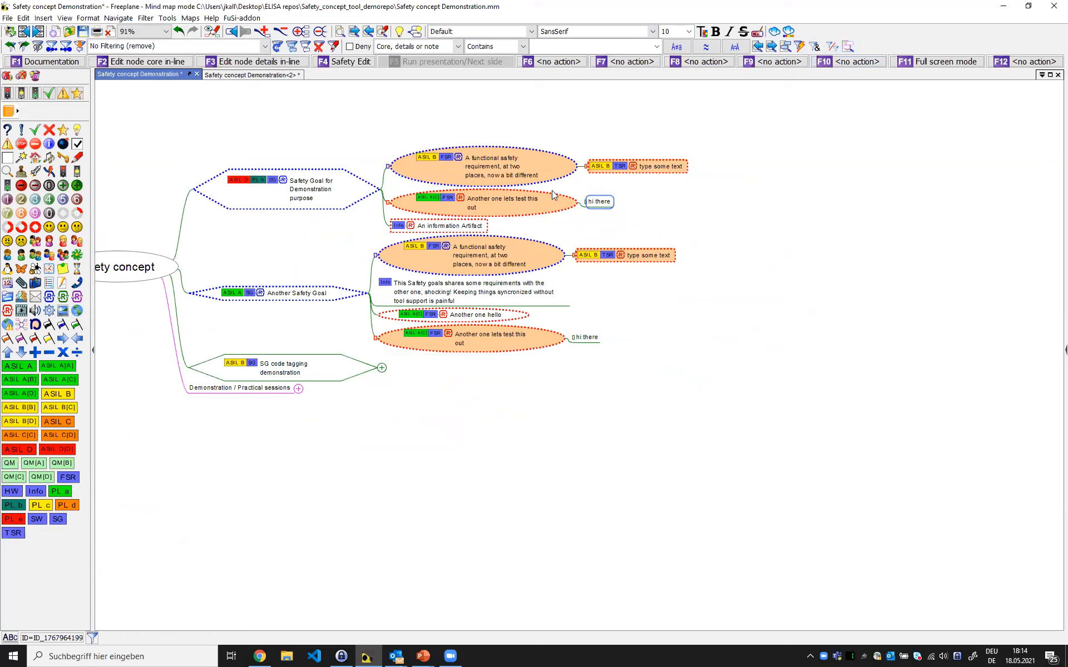
key("Return")
type("add something")
key("Return")
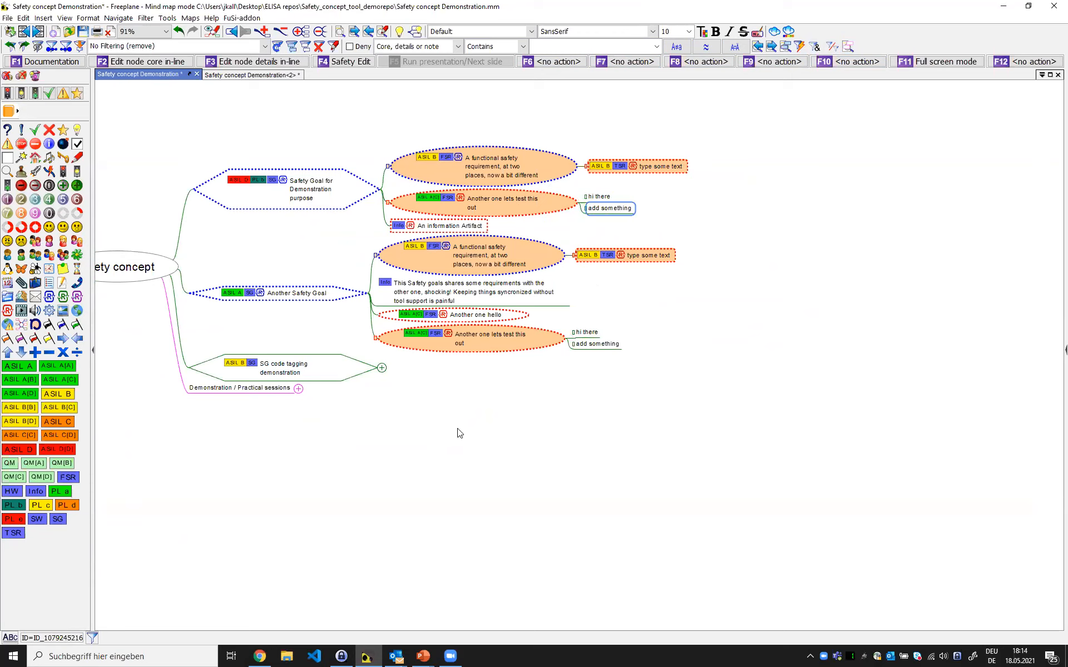
left_click(262, 75)
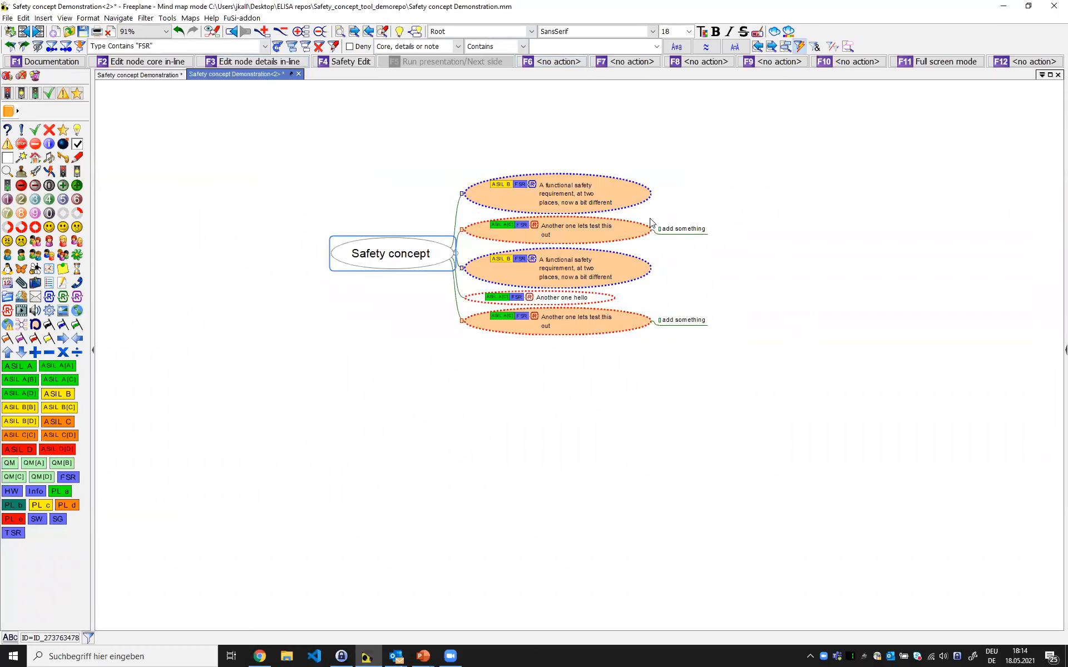
left_click_drag(463, 359, 443, 359)
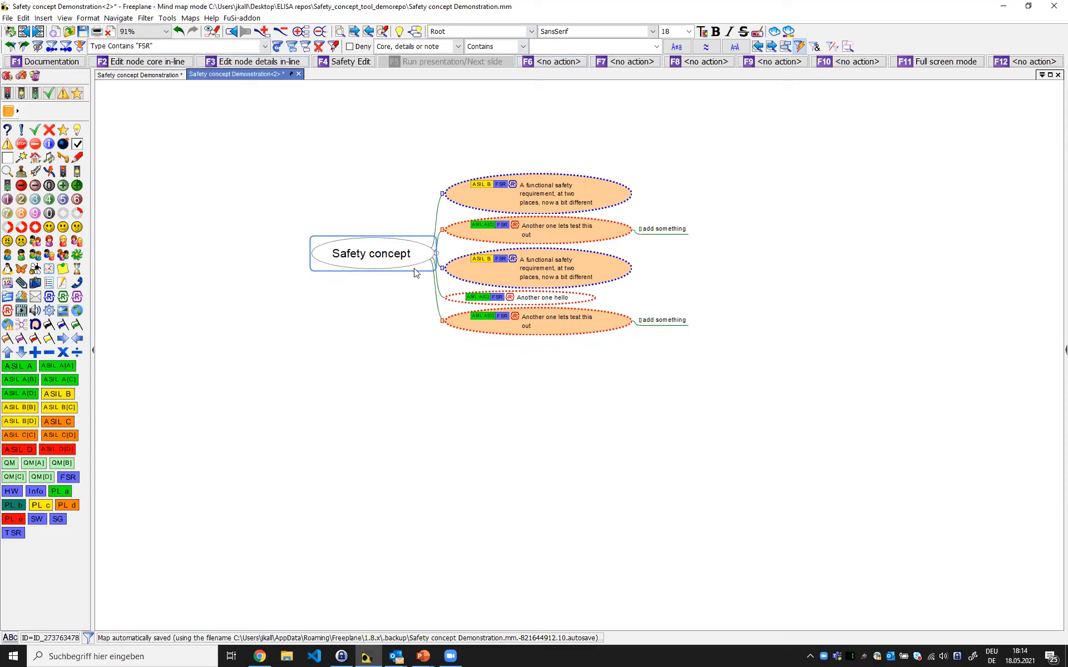
Return to the unfiltered first map view and show the safety goals branching from the Safety concept root
left_click_drag(244, 258, 235, 272)
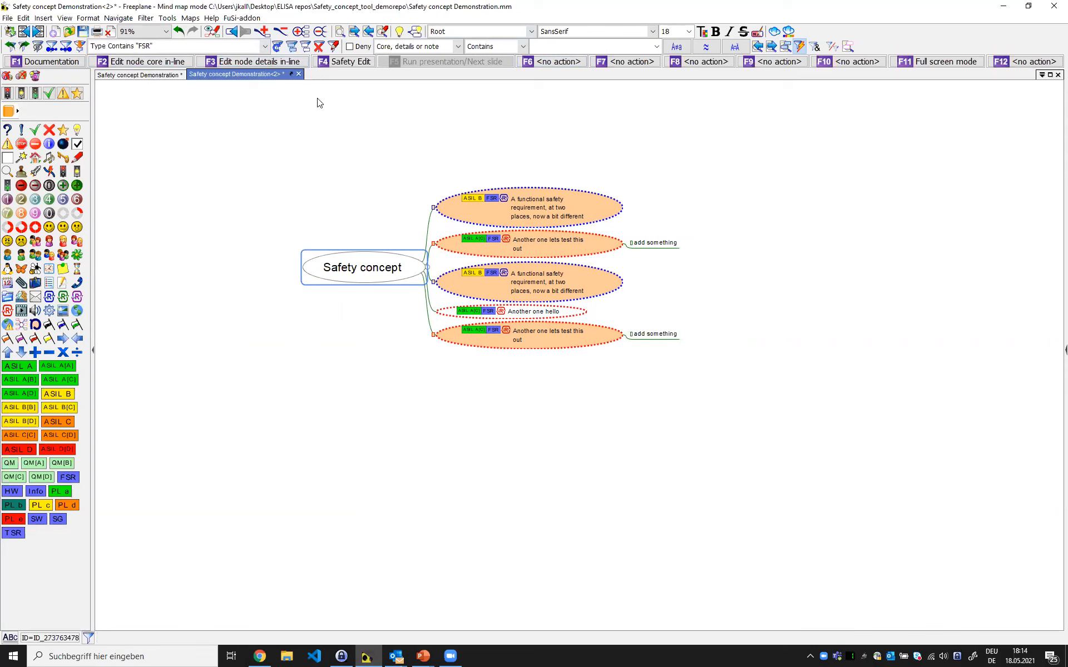
left_click(162, 76)
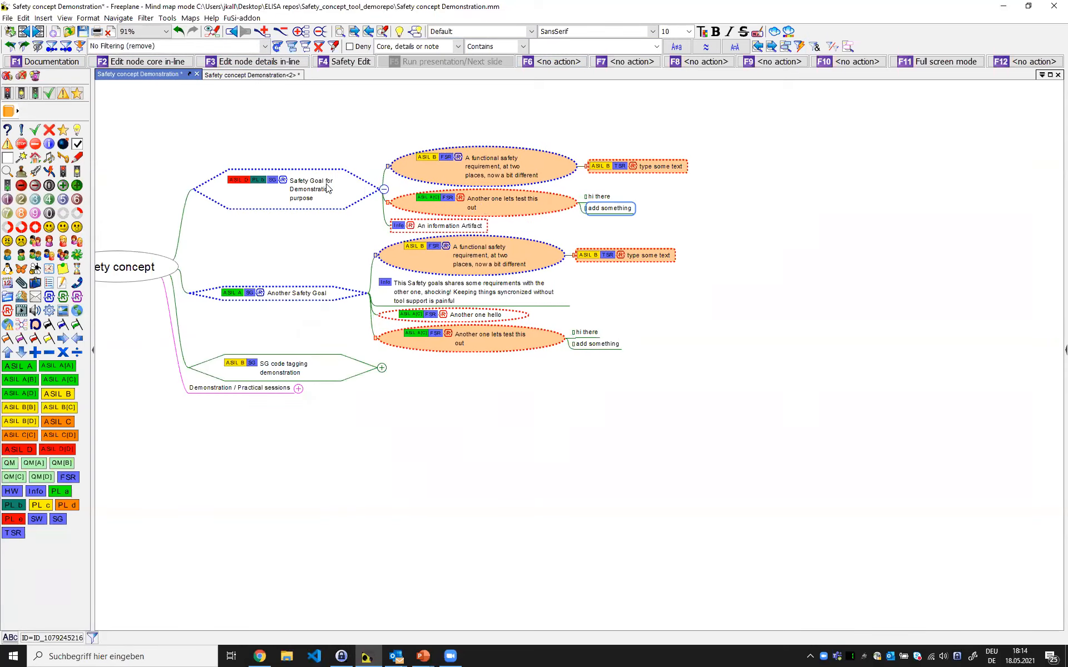
left_click_drag(300, 253, 351, 252)
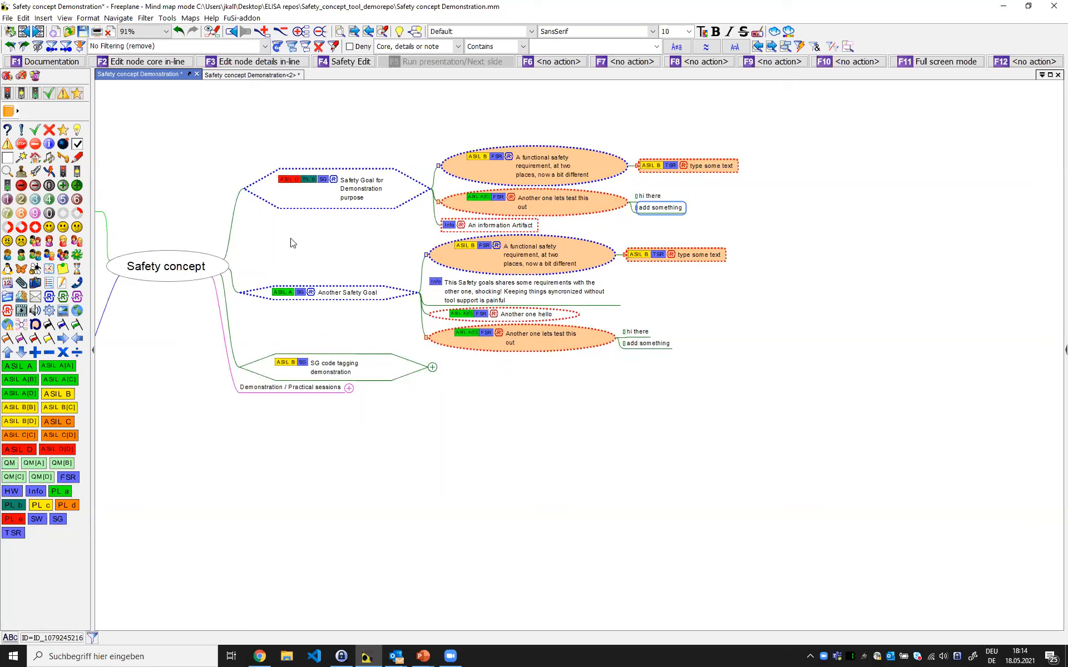
left_click_drag(382, 448, 440, 435)
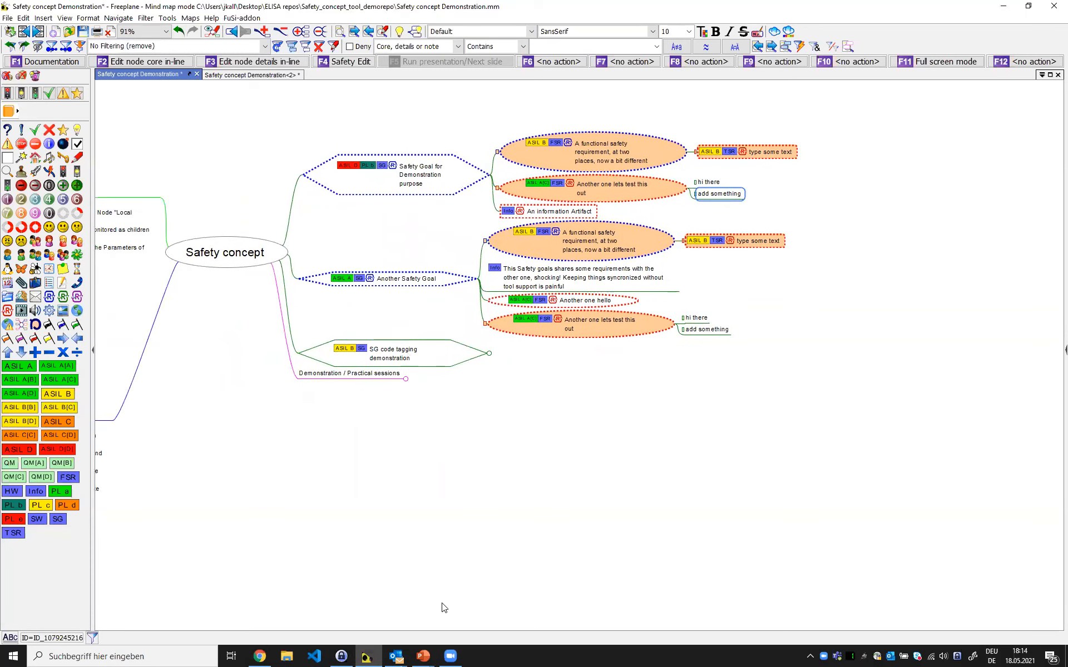
Switch to the PowerPoint slide show, view the "Single Source of Information vs Safety Concepts" slide, and return to the Freeplane map
left_click(421, 652)
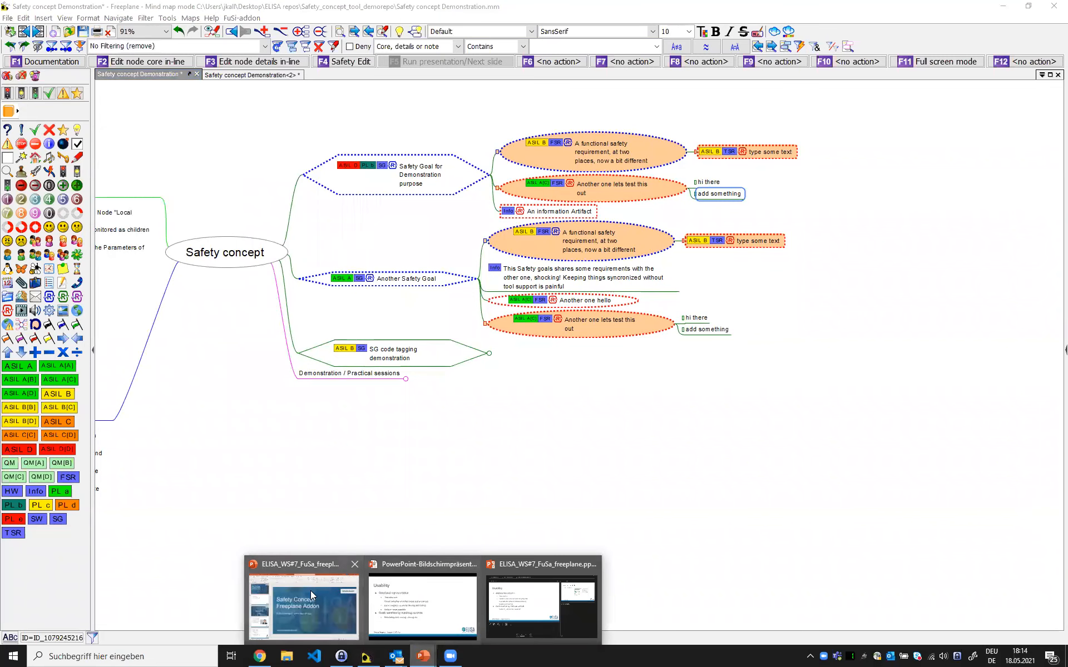
left_click(311, 592)
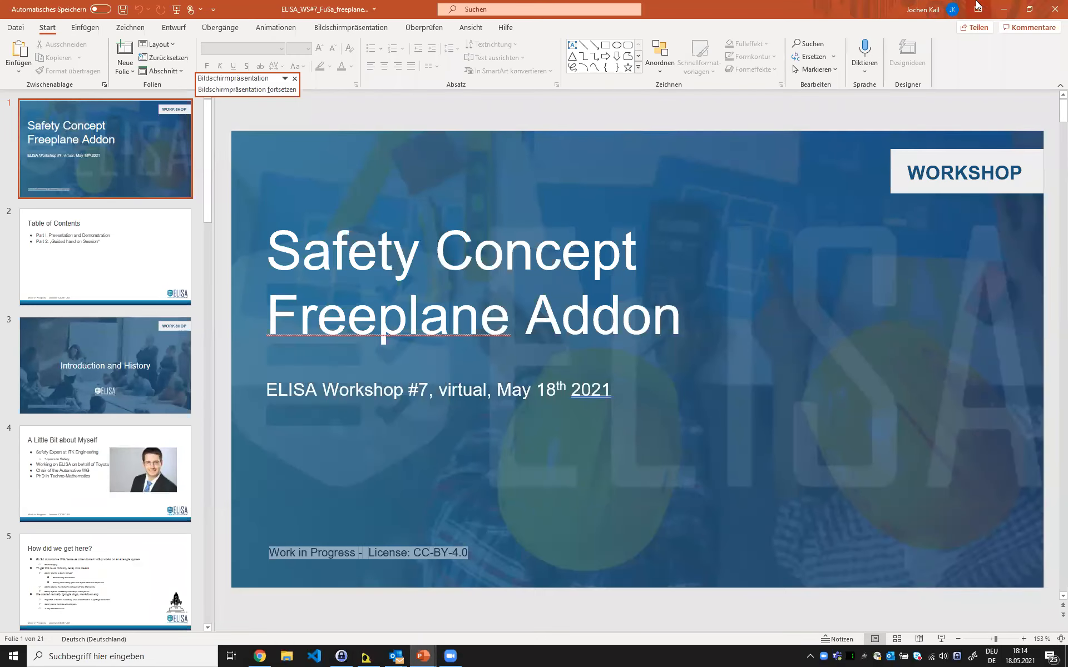
mouse_move(423, 651)
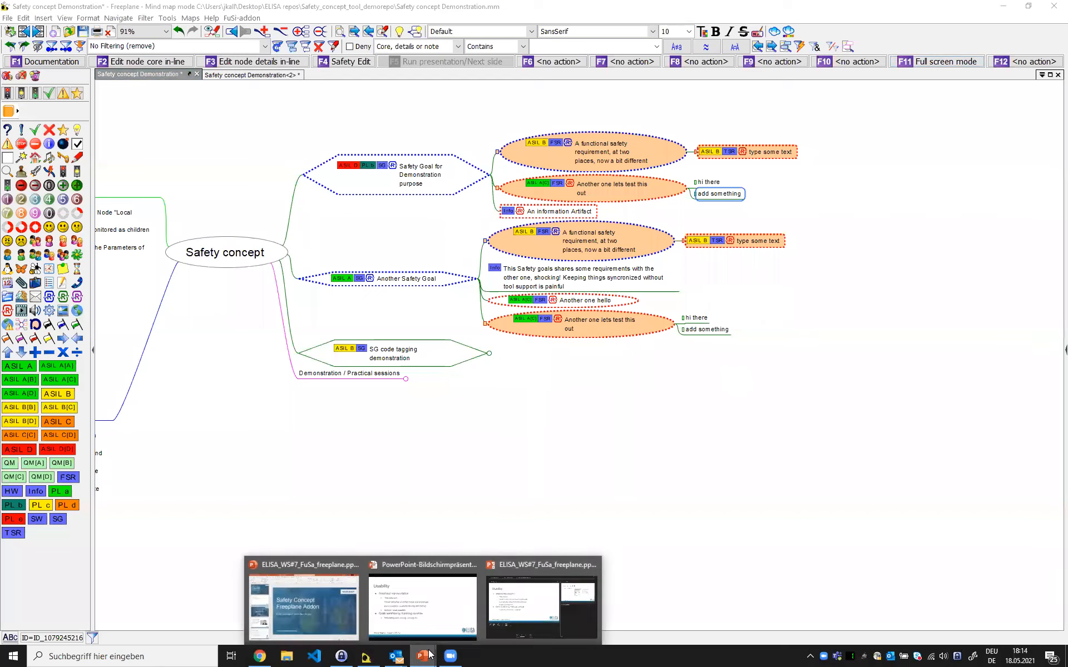
left_click(523, 614)
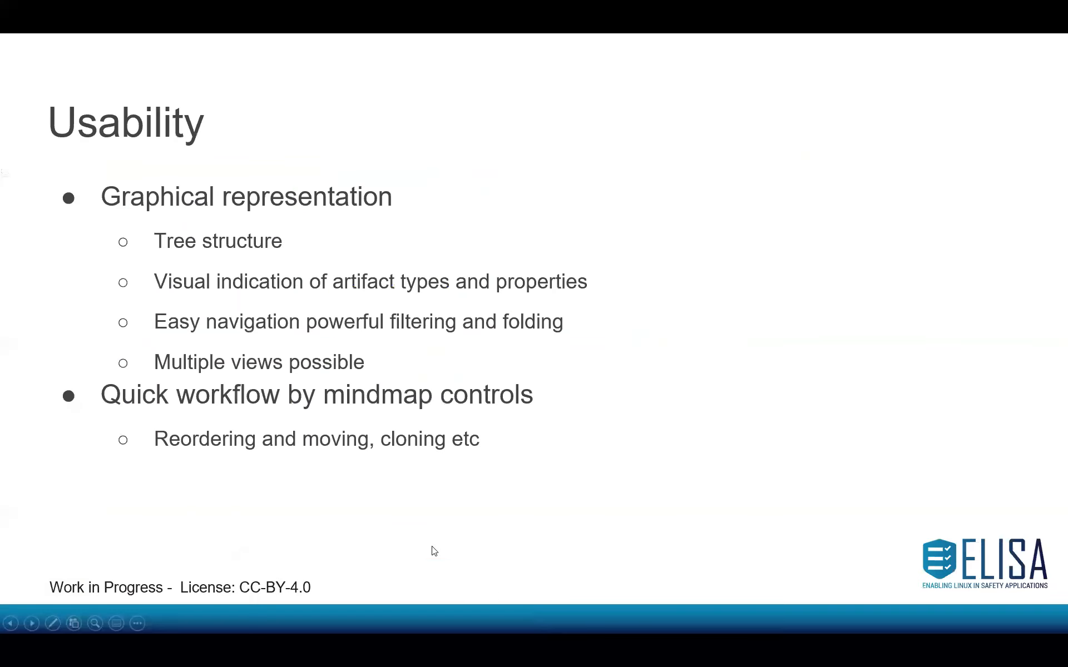
key("Right")
key("Left")
key("Left")
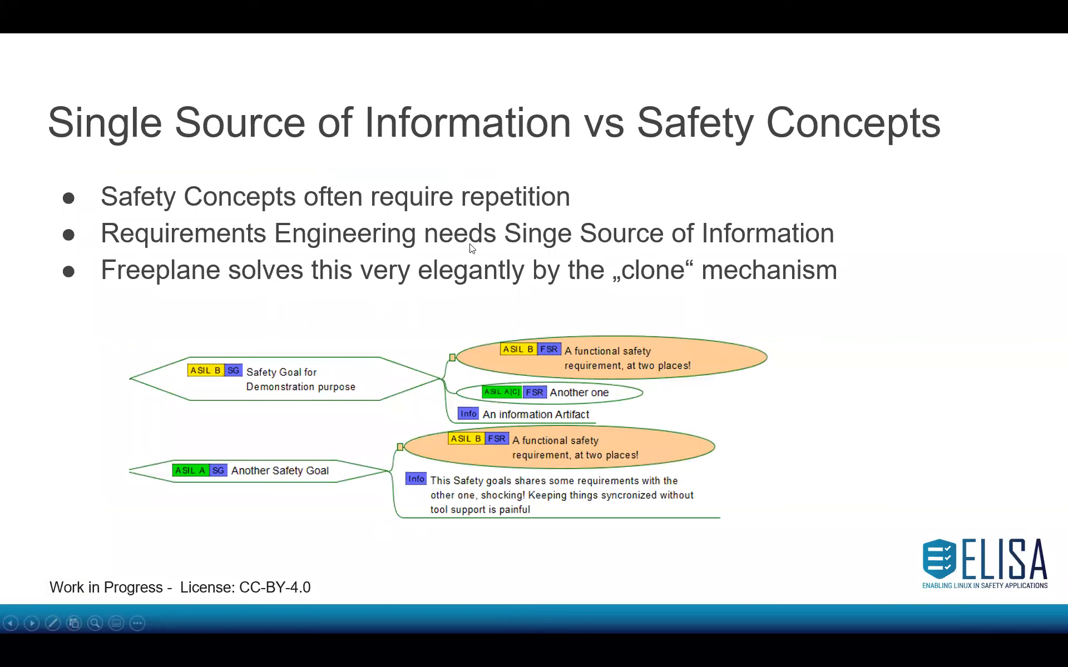
key("Left")
key("Right")
key("super+d")
left_click(366, 656)
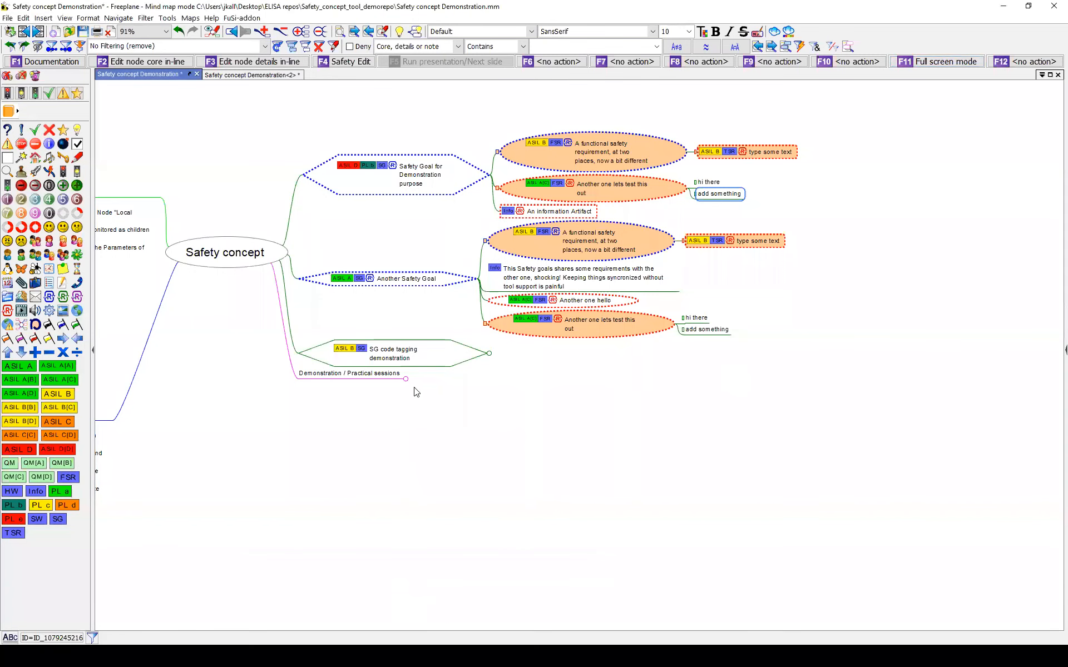
Move the nodes "hi there" and "add something" from the last requirement of "Another Safety Goal" to below its Info node
left_click(534, 291)
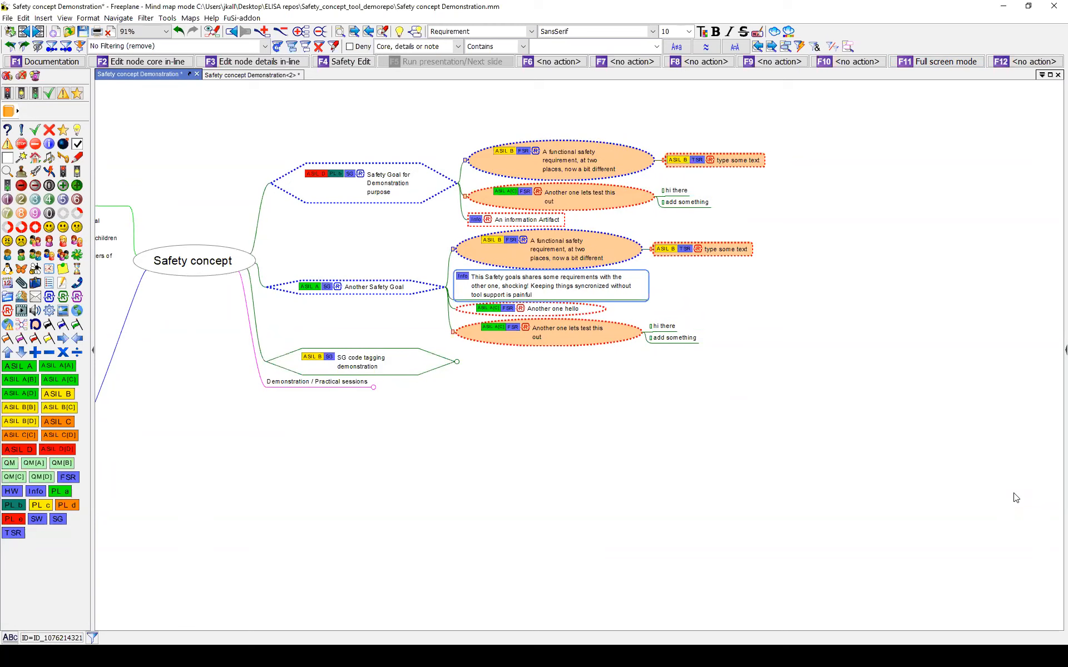
key("Down")
key("Down")
key("Right")
key("shift+Down")
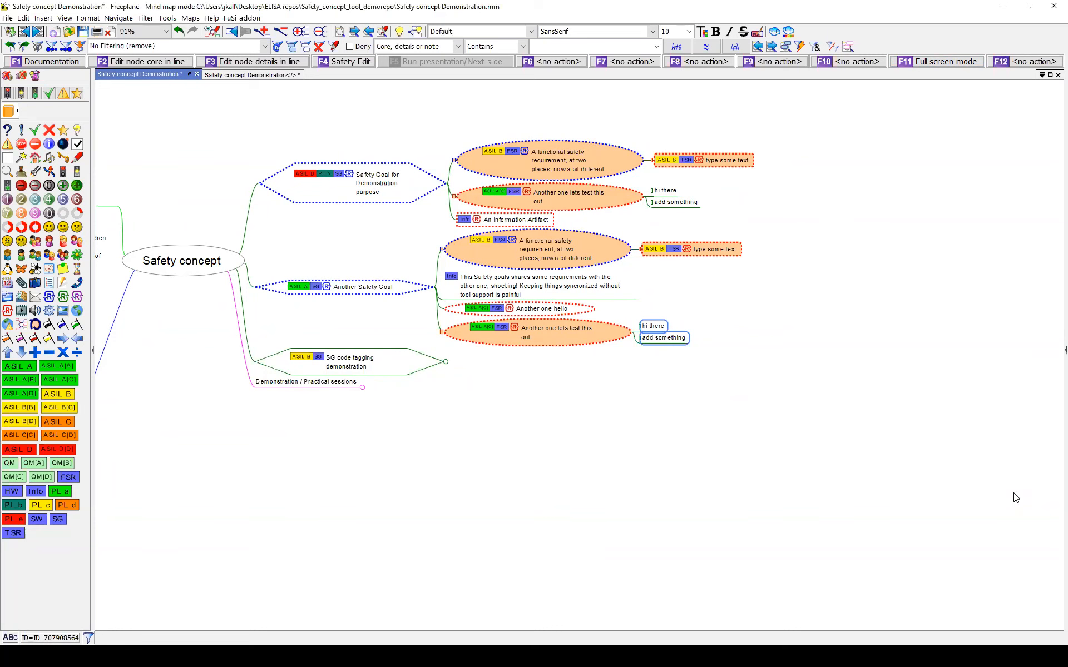
key("ctrl")
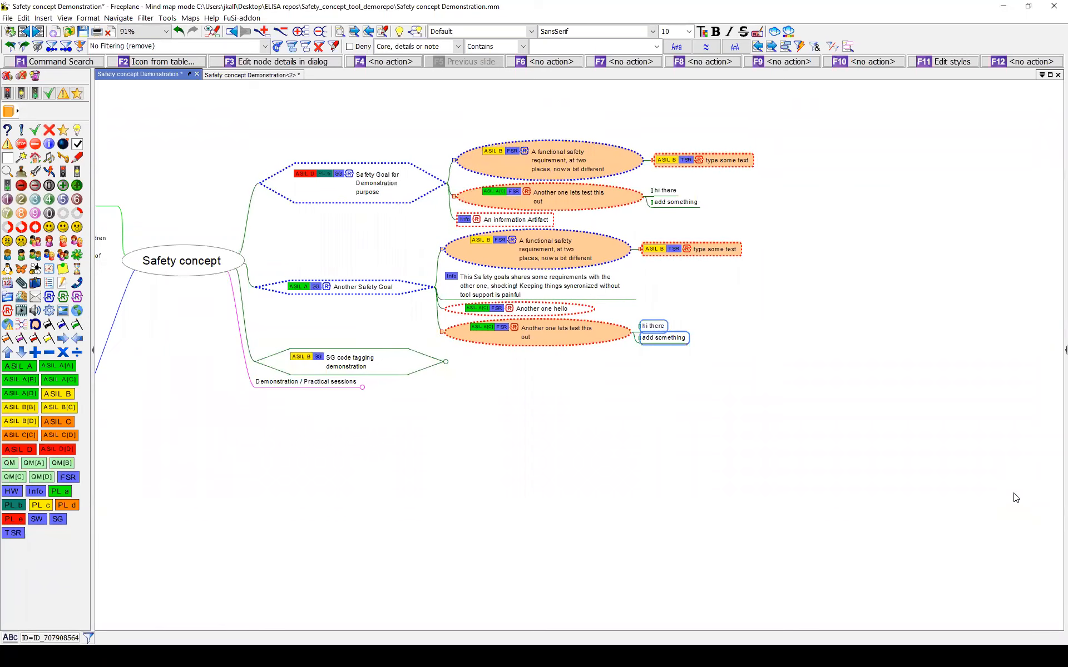
key("ctrl+Left")
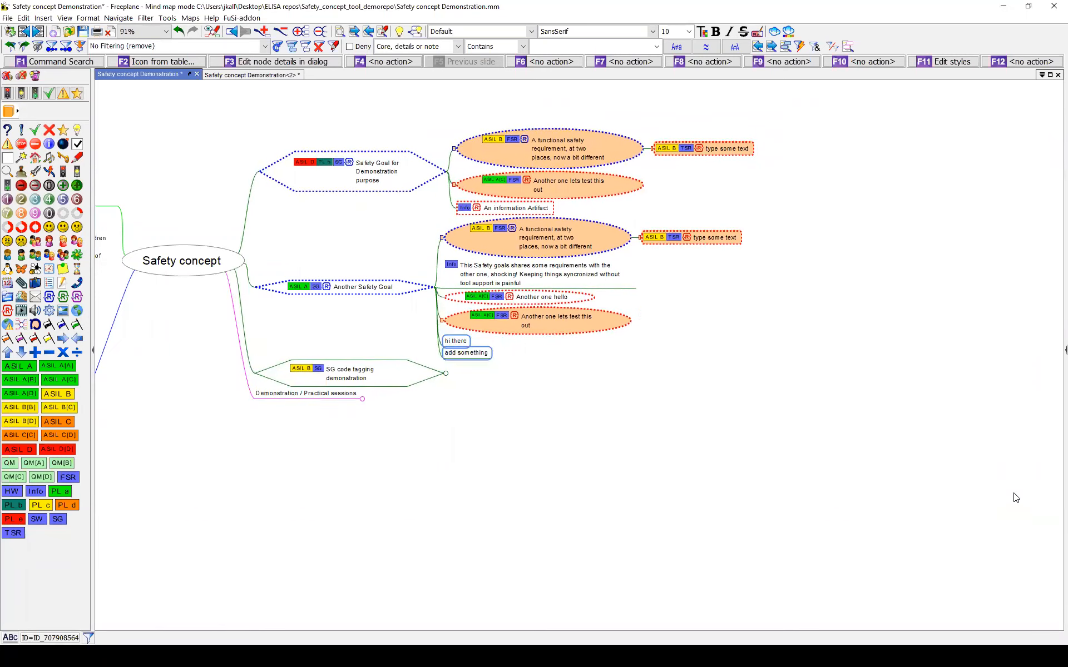
key("ctrl+Up")
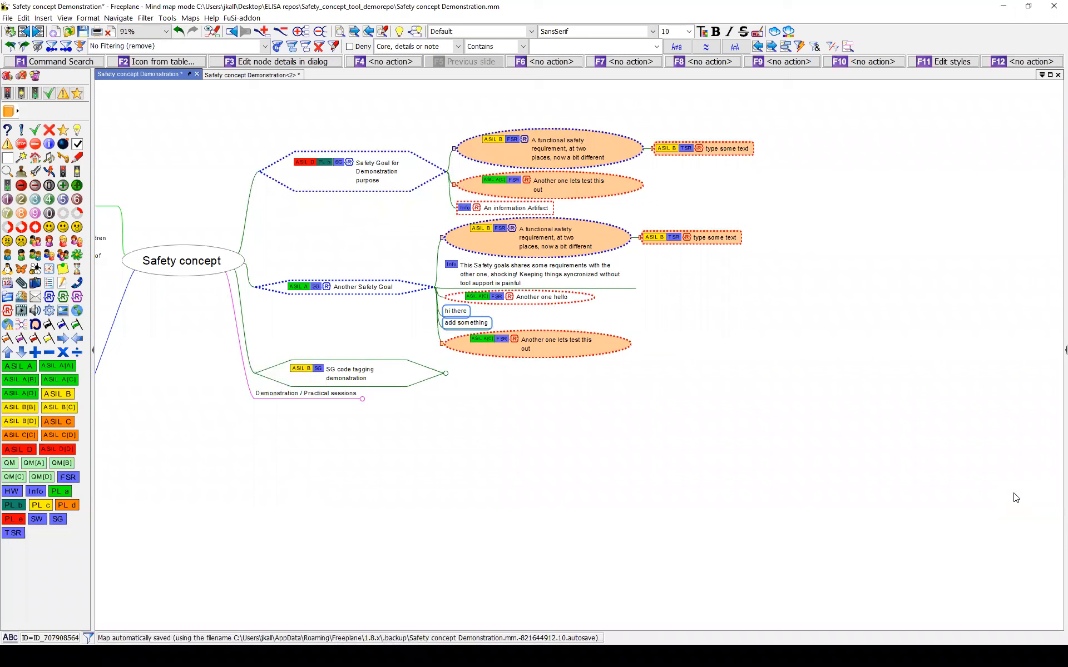
key("ctrl+Up")
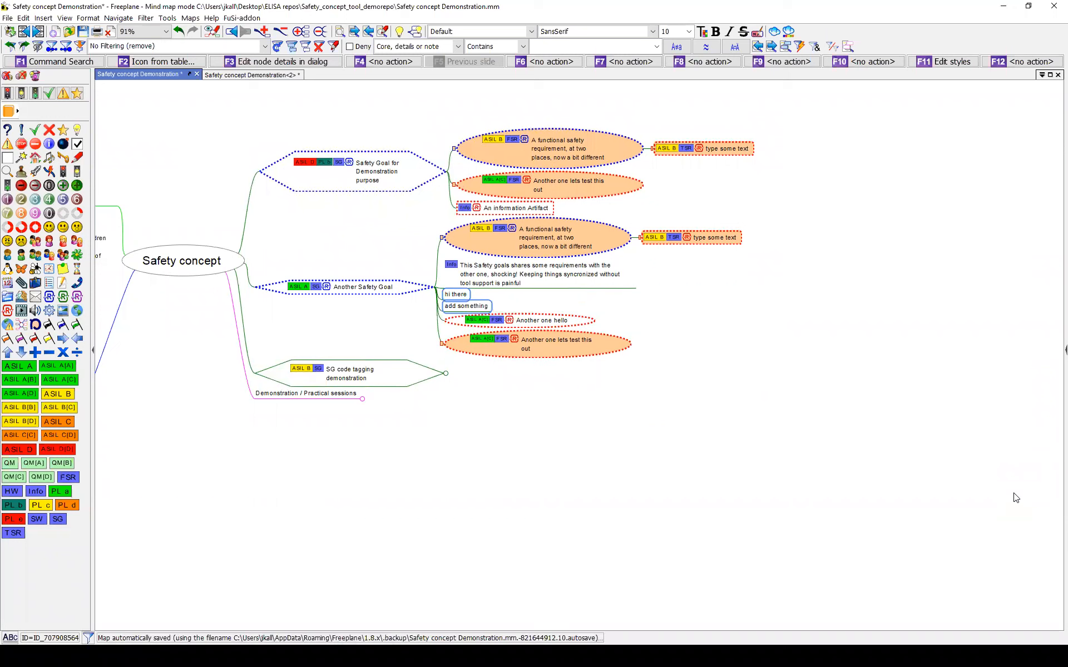
key("ctrl+Right")
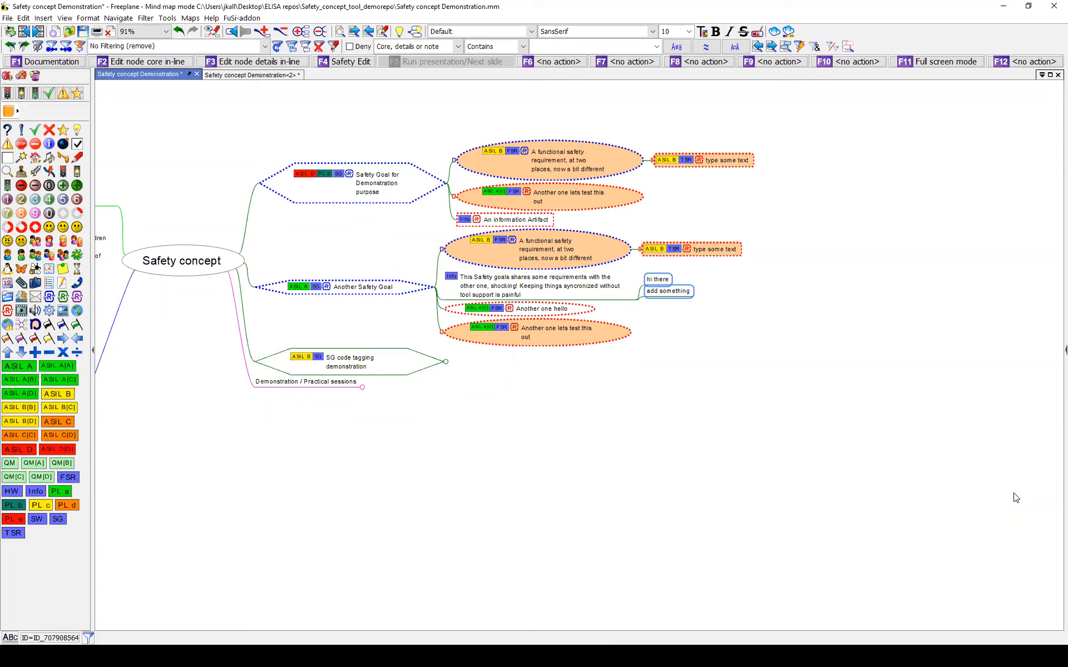
Cut both moved nodes and paste them under the first safety goal's "Another one lets test this out" requirement
key("Delete")
left_click(631, 200)
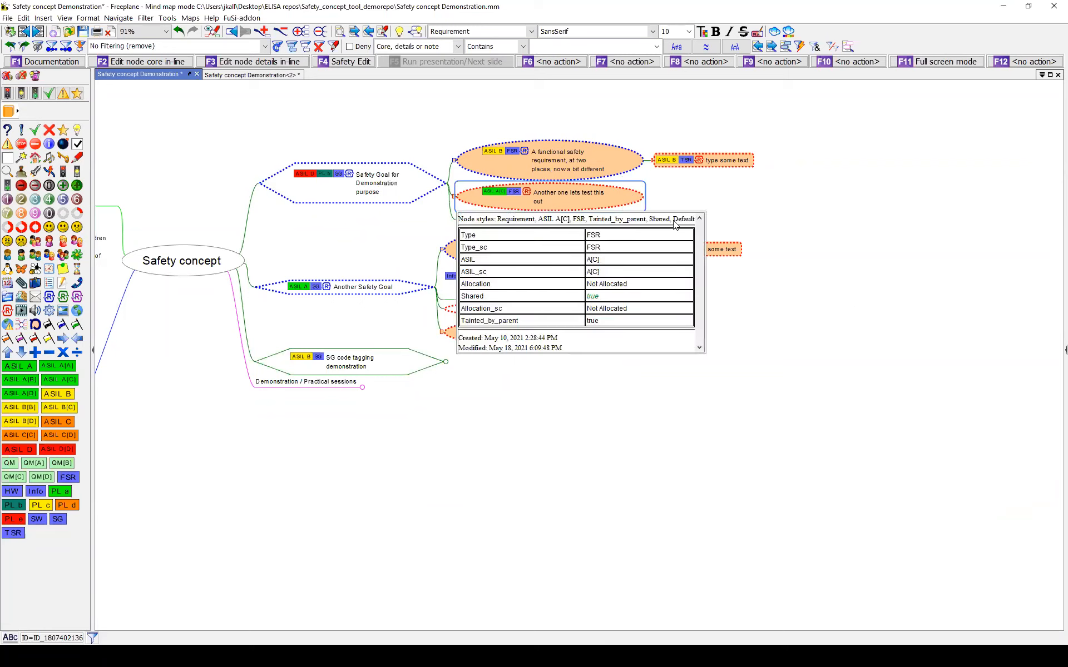
key("ctrl+v")
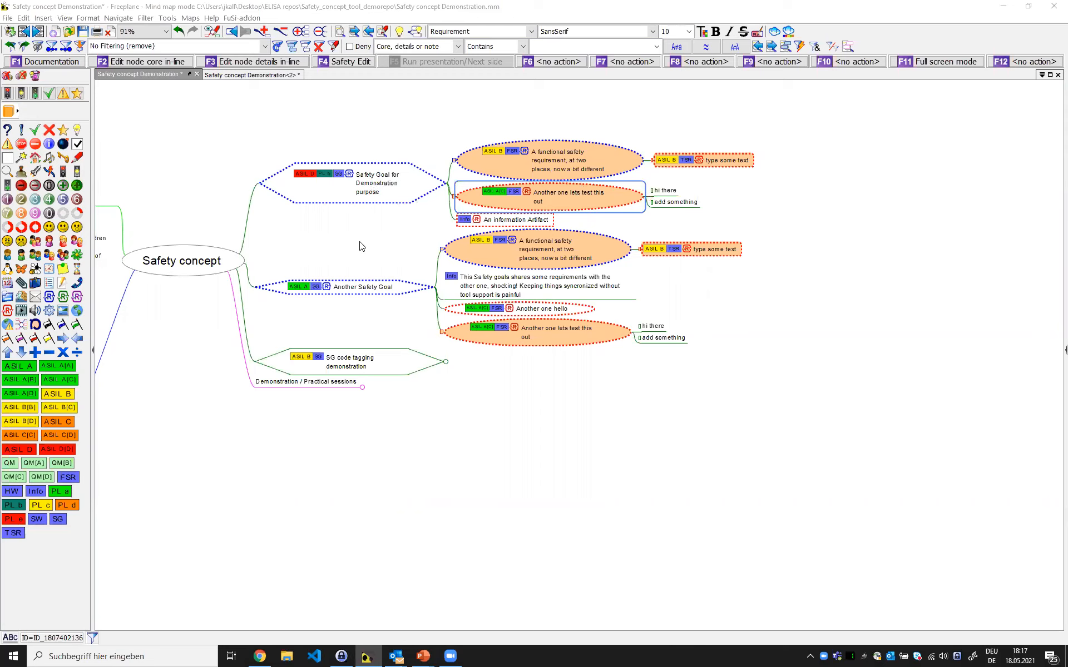
Export the selected requirement "Another one lets test this out" and its child nodes to .csv with the FuSi add-on
left_click_drag(335, 255, 342, 253)
left_click(241, 18)
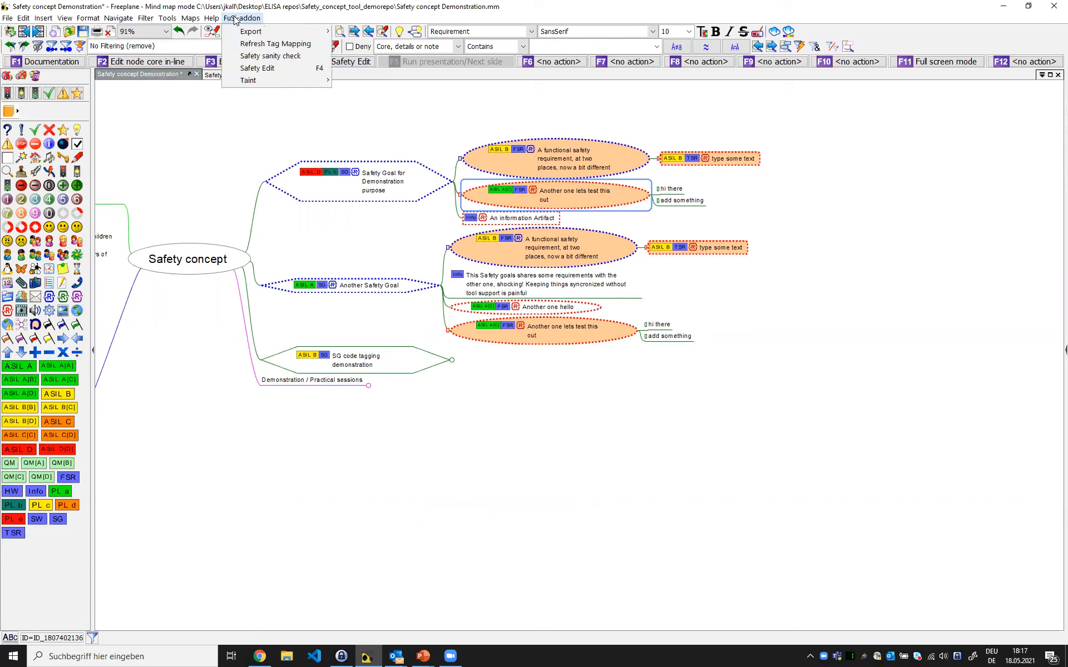
mouse_move(273, 83)
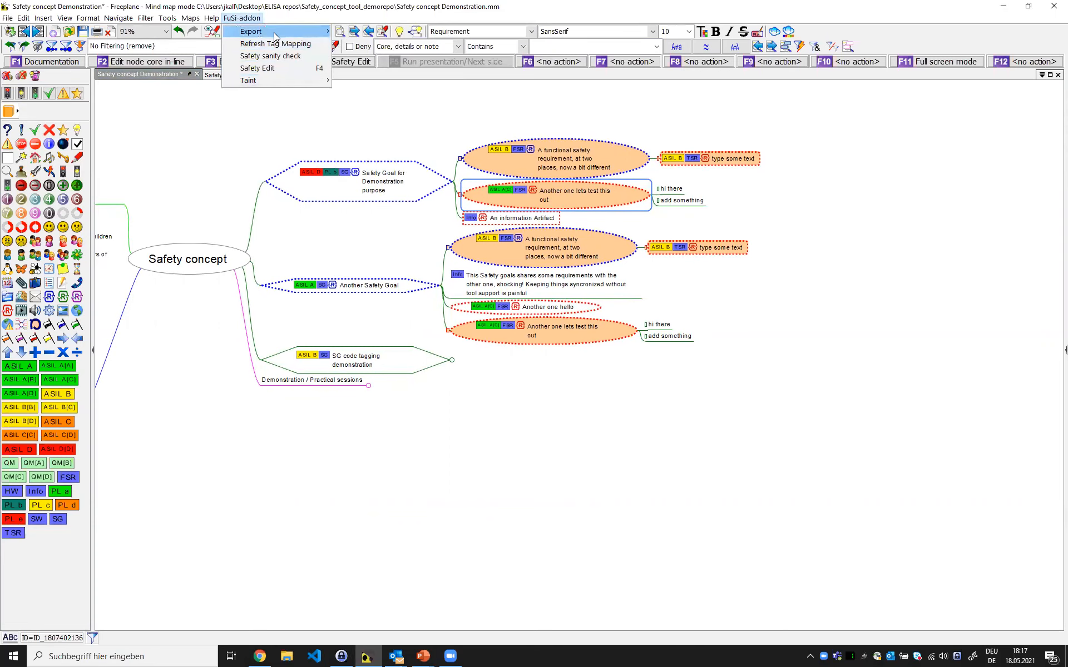
mouse_move(273, 32)
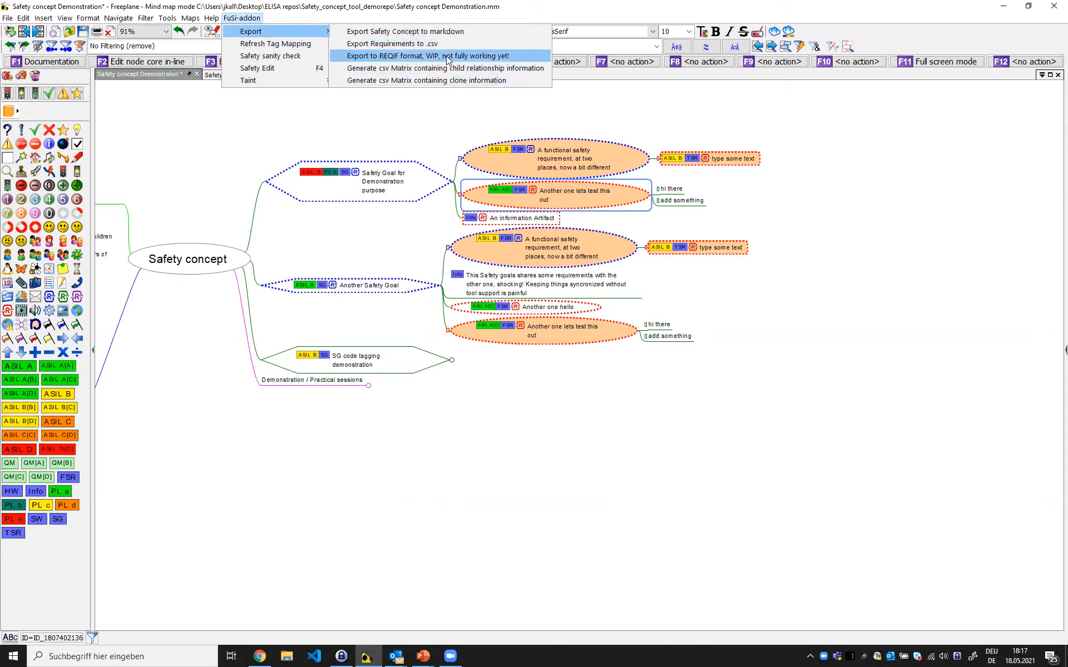
left_click(402, 44)
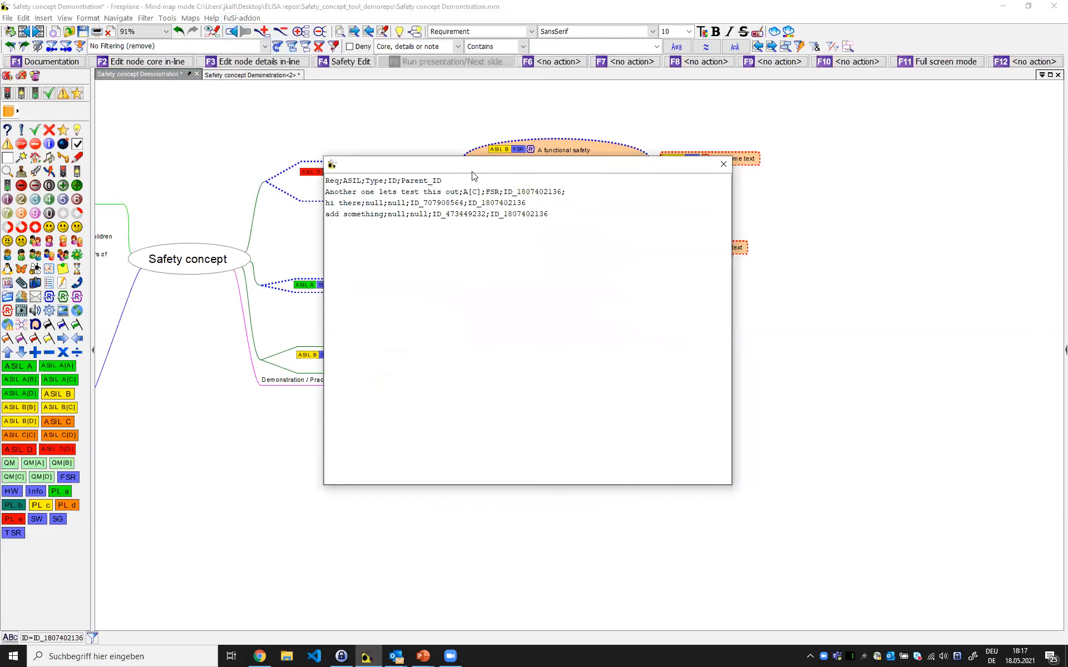
Examine the exported csv rows, highlight the Parent_ID column heading, and close the export window
left_click_drag(473, 175, 367, 214)
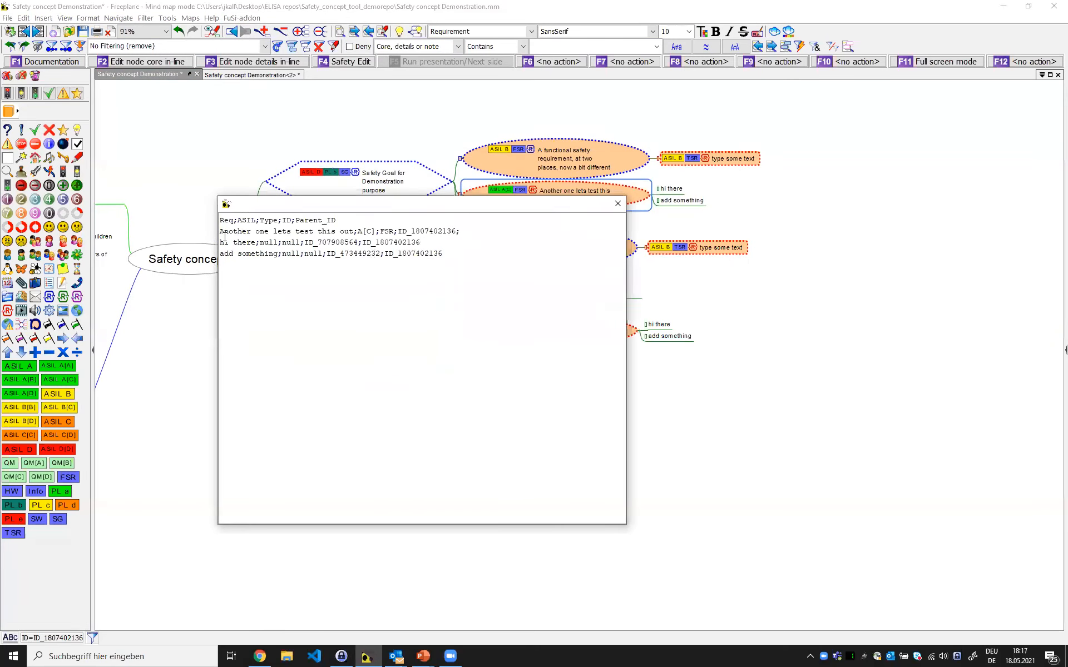
mouse_move(401, 206)
left_mouse_down()
mouse_move(397, 230)
mouse_move(383, 216)
left_mouse_up()
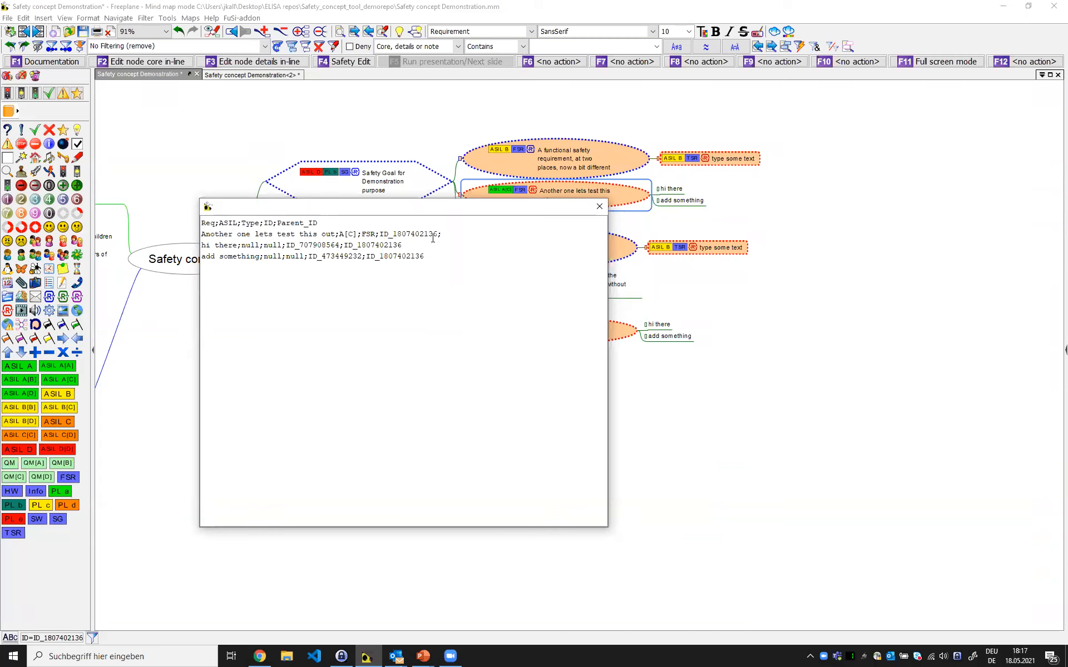
left_click_drag(477, 209, 479, 216)
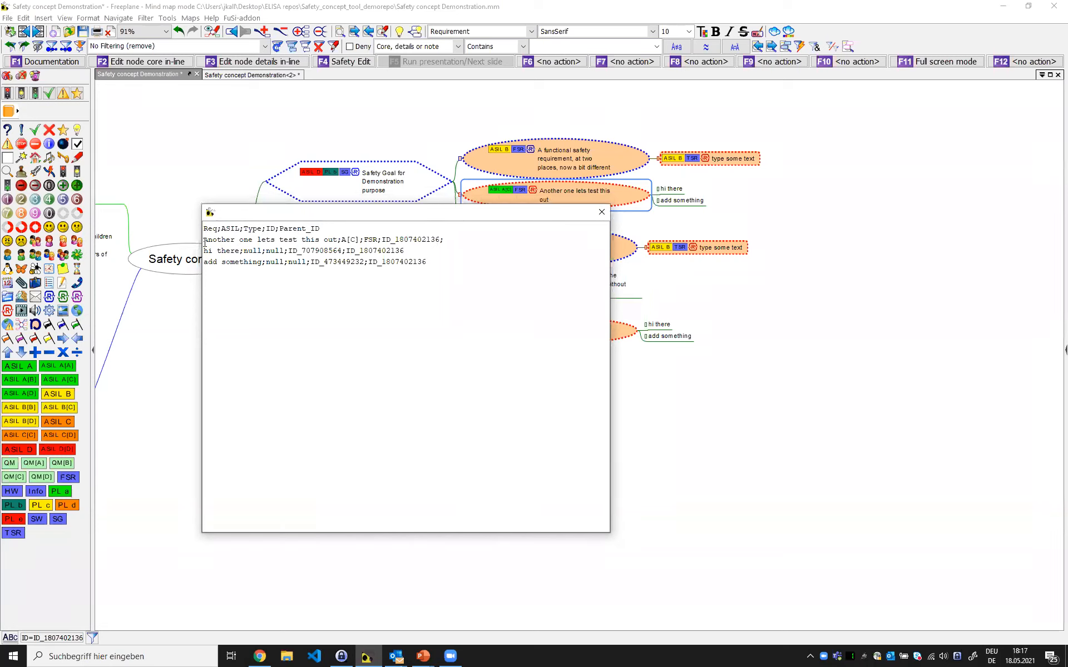
double_click(309, 228)
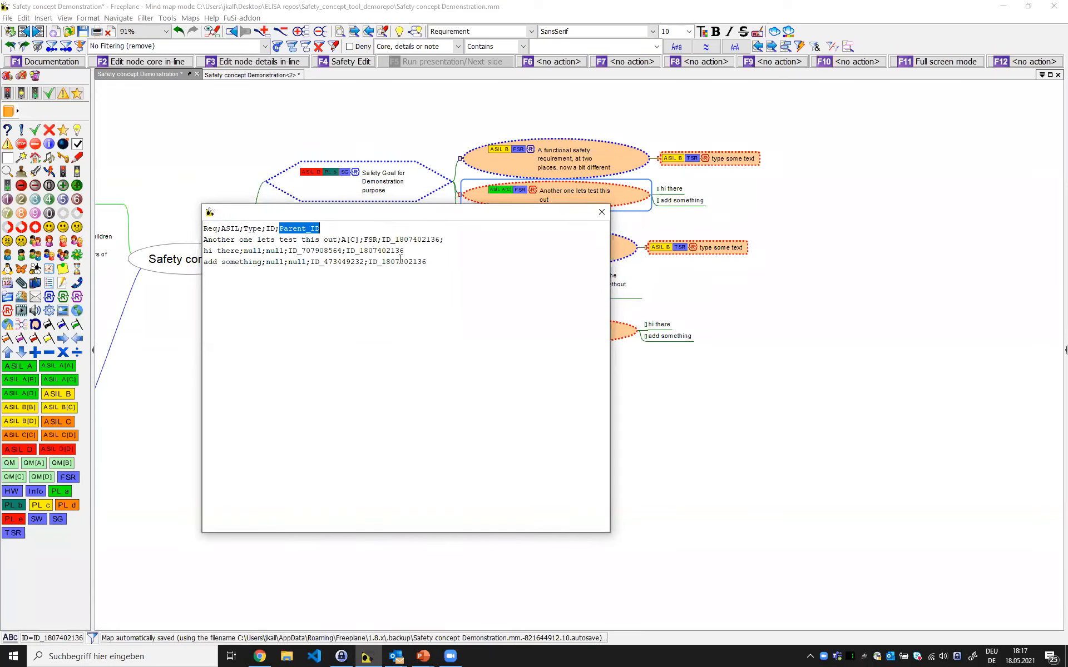
left_click(602, 212)
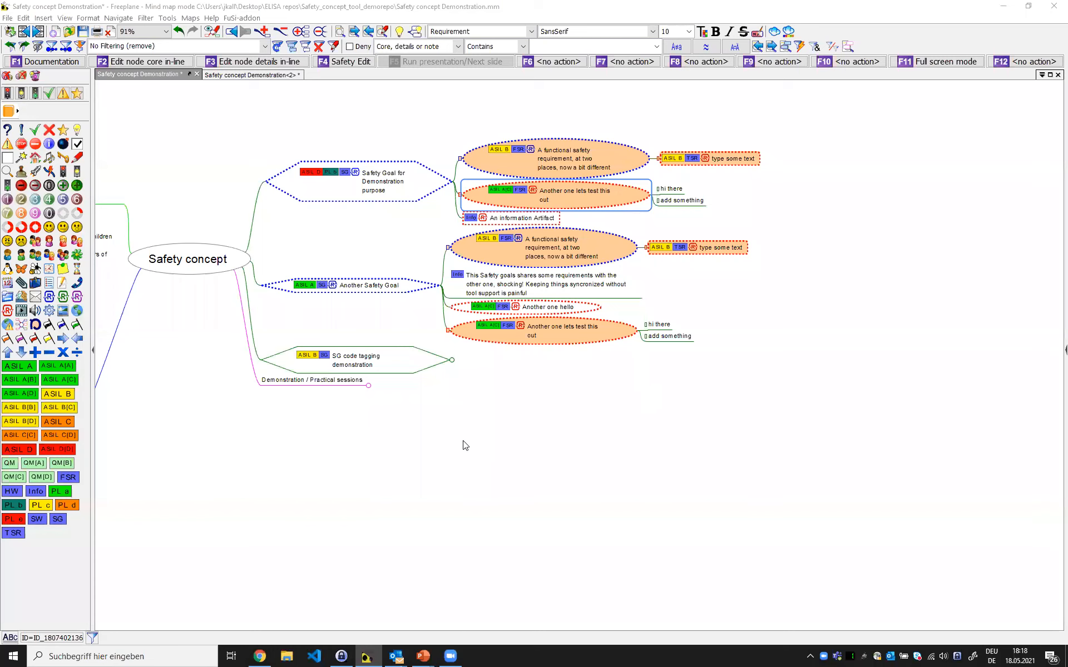
Switch to the PowerPoint slide show and advance past the "Usability" slide to "Hiding the Underbelly"
left_click(512, 422)
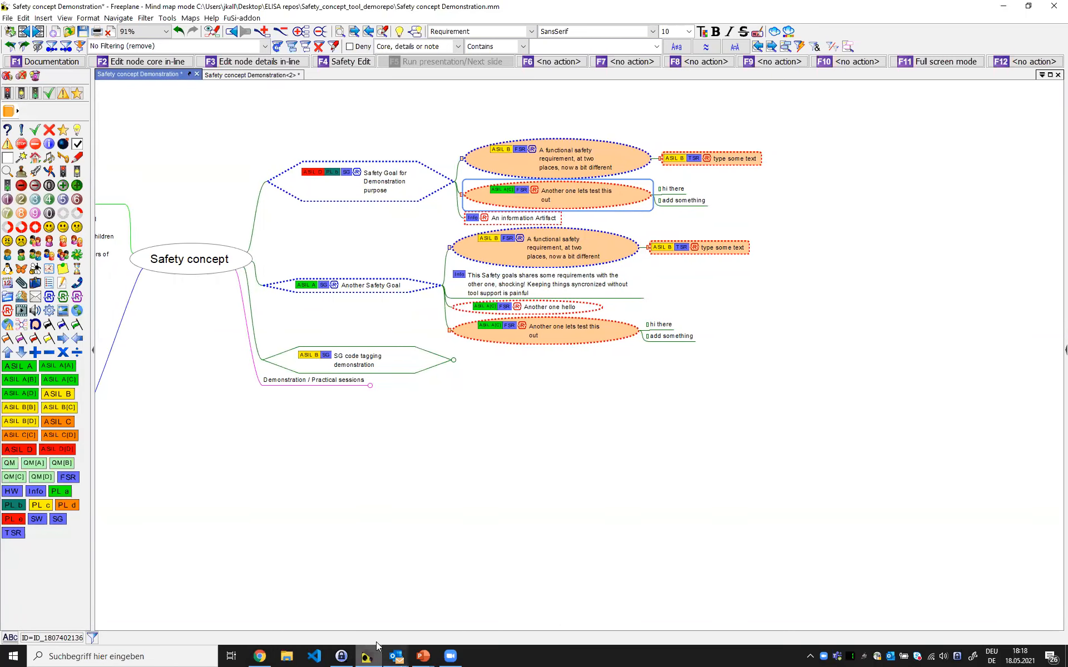
left_click(422, 656)
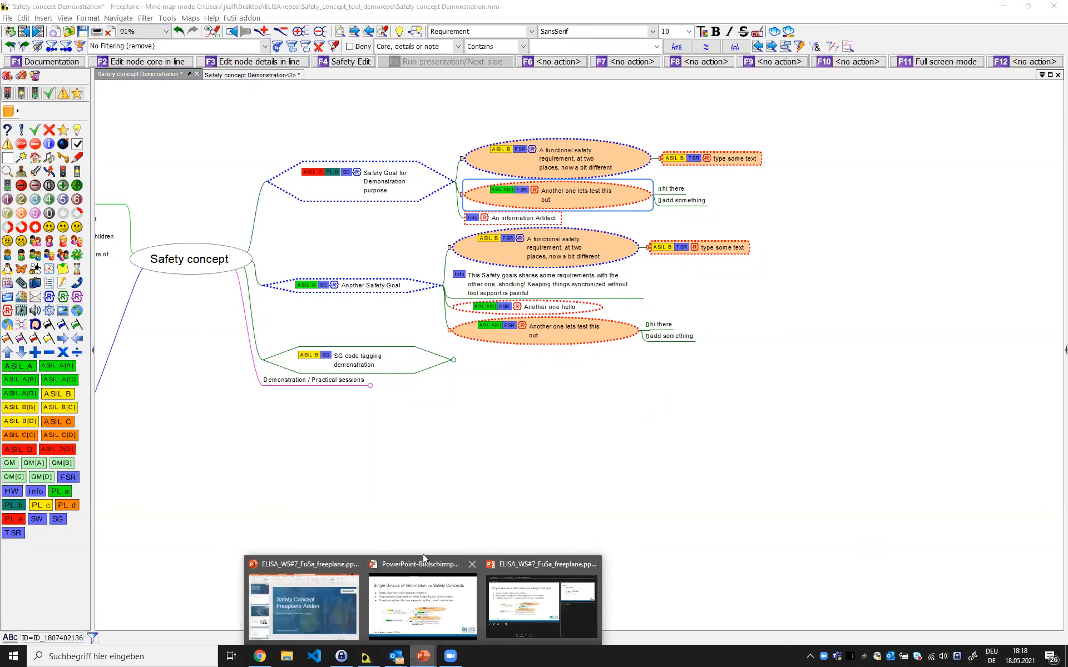
left_click(529, 615)
key("Right")
key("Right")
key("Right")
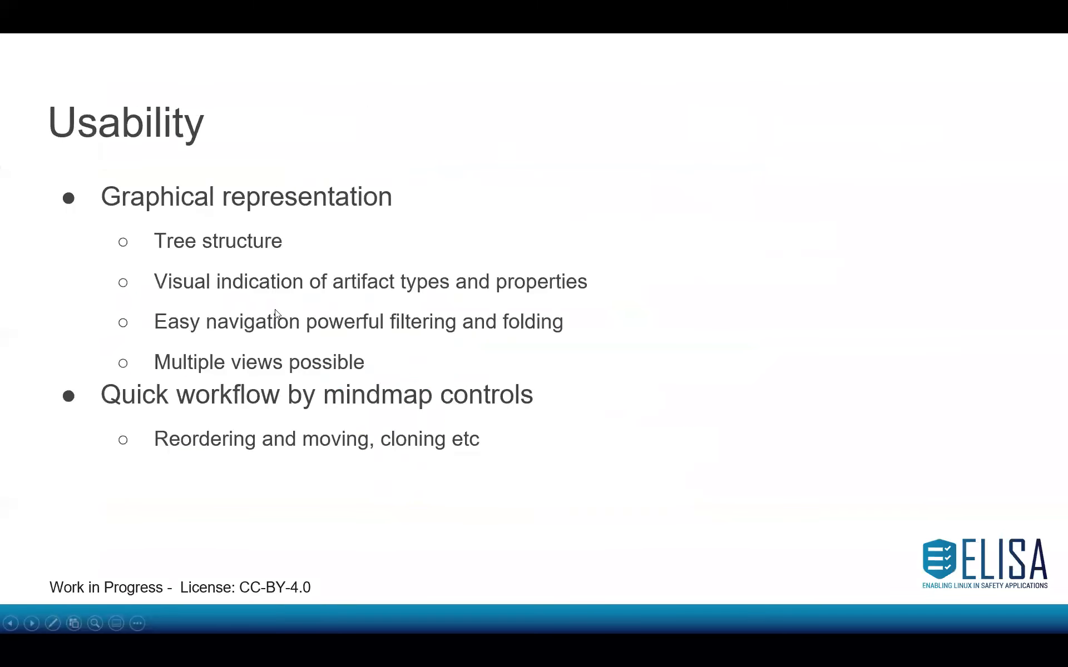
key("Right")
key("Right")
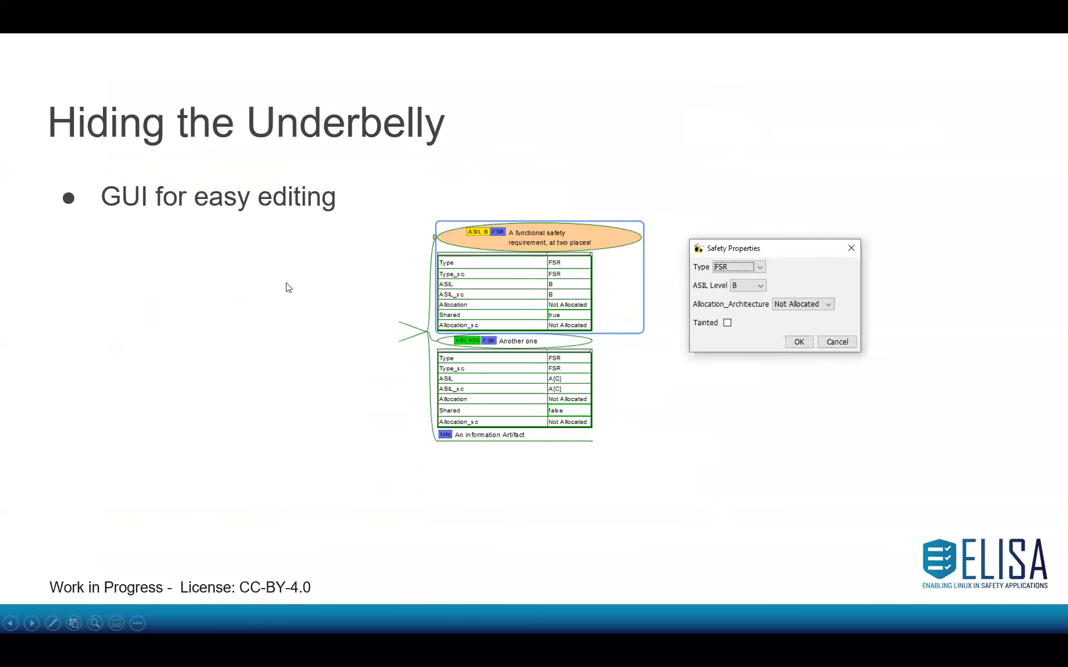
key("Left")
key("Right")
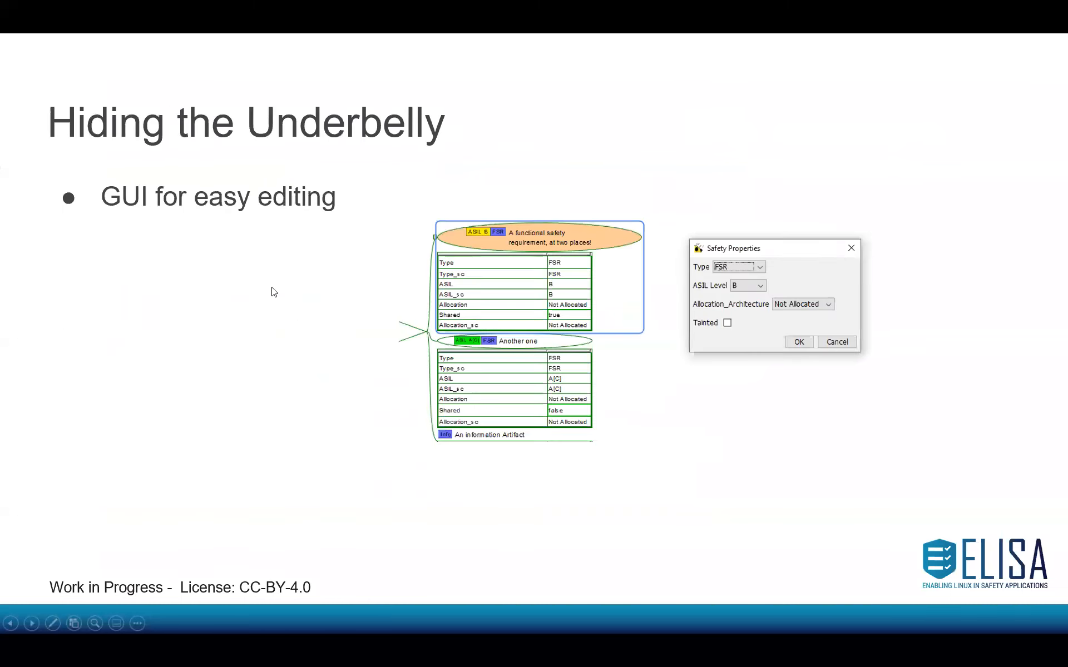
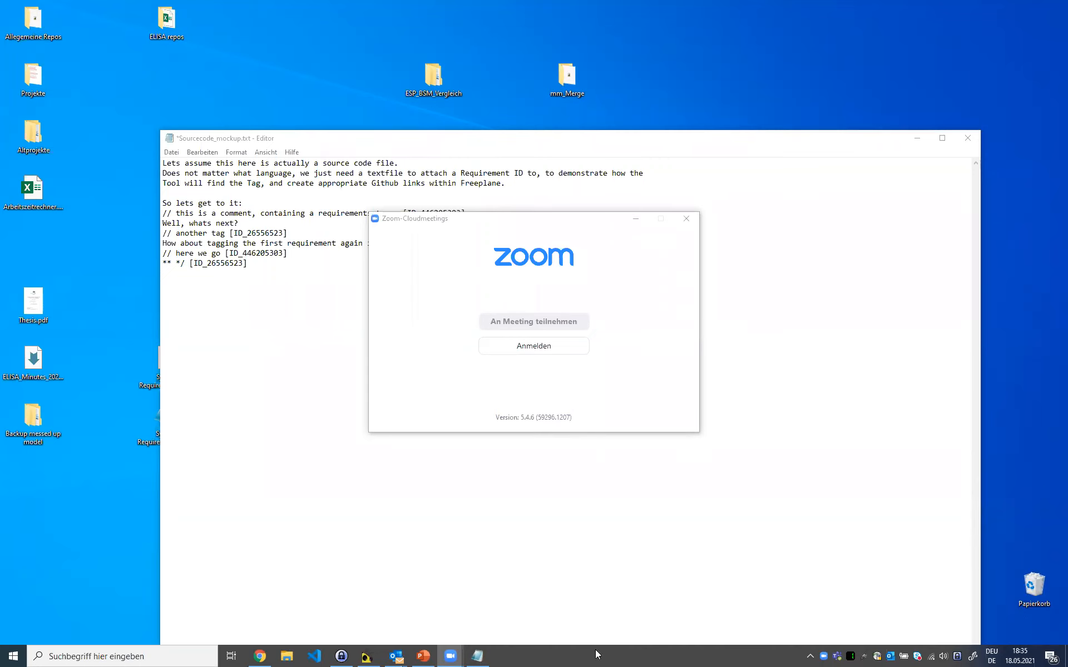
left_click(523, 219)
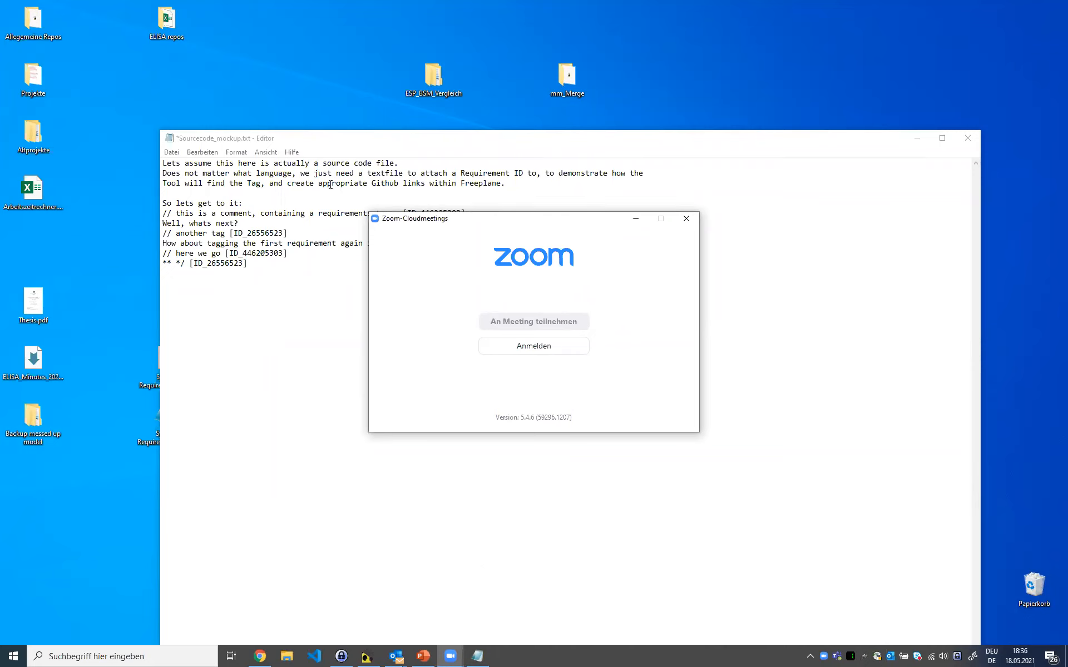
Close the Sourcecode_mockup.txt editor window and minimize the Zoom window
left_click(968, 138)
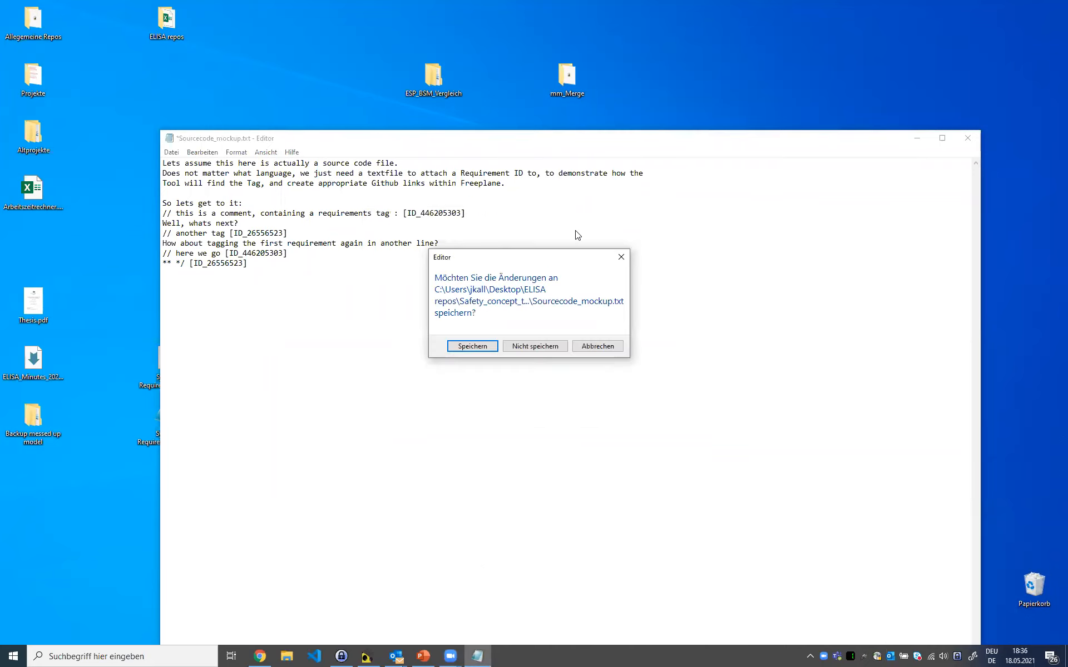
left_click(505, 316)
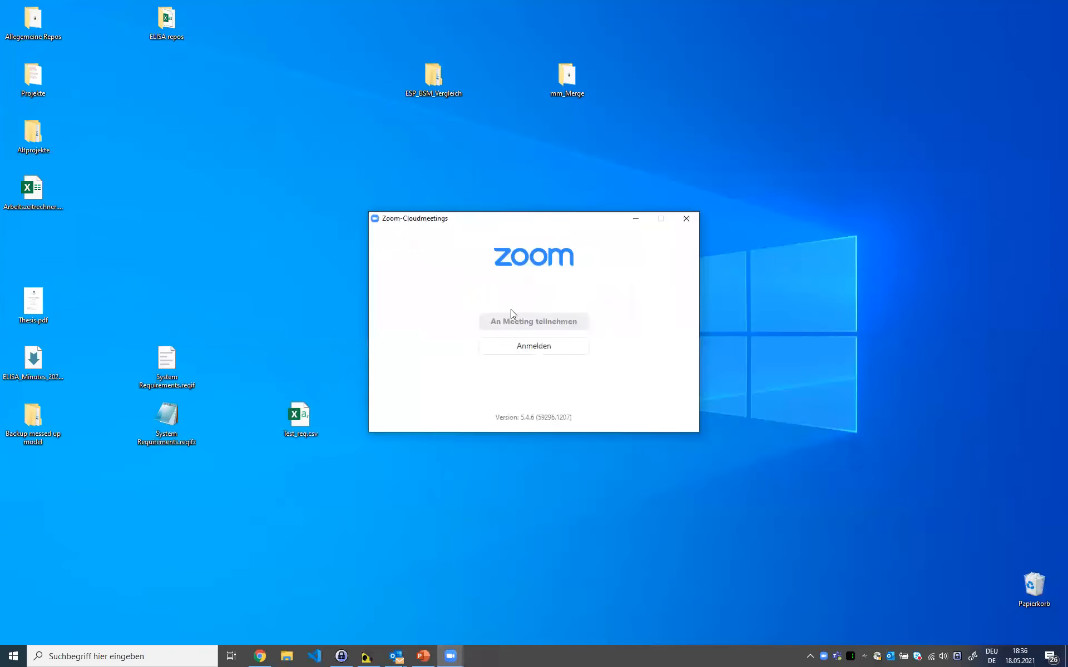
left_click(636, 219)
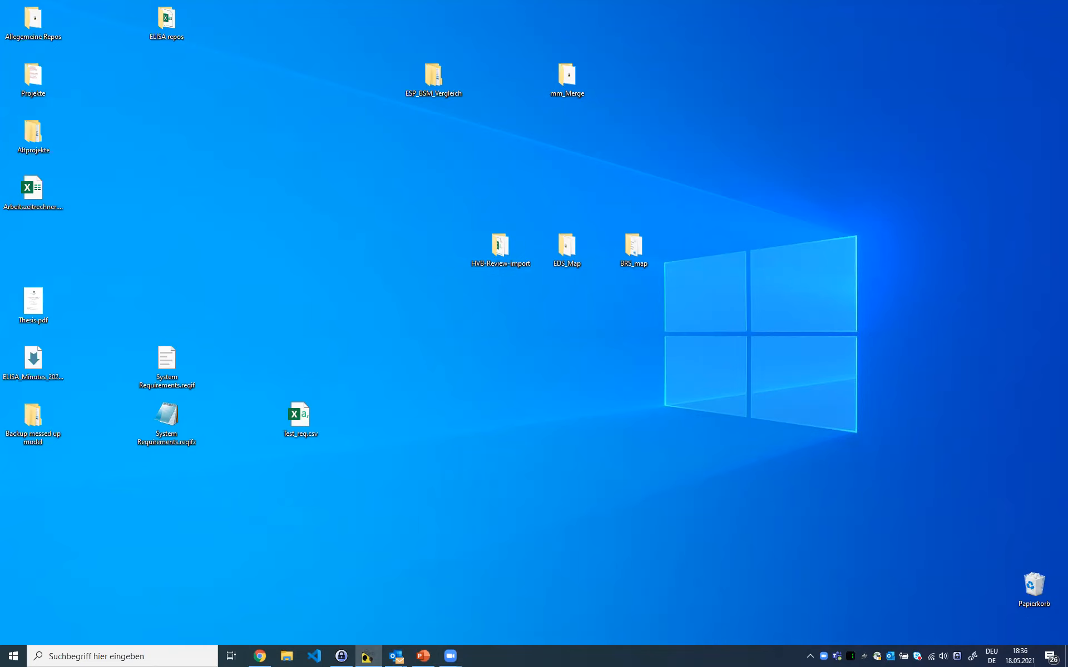
Switch to the Freeplane mind map and expand "Demonstration / Practical sessions" down to the children of "Install Freeplane"
left_click_drag(1067, 2, 575, 2)
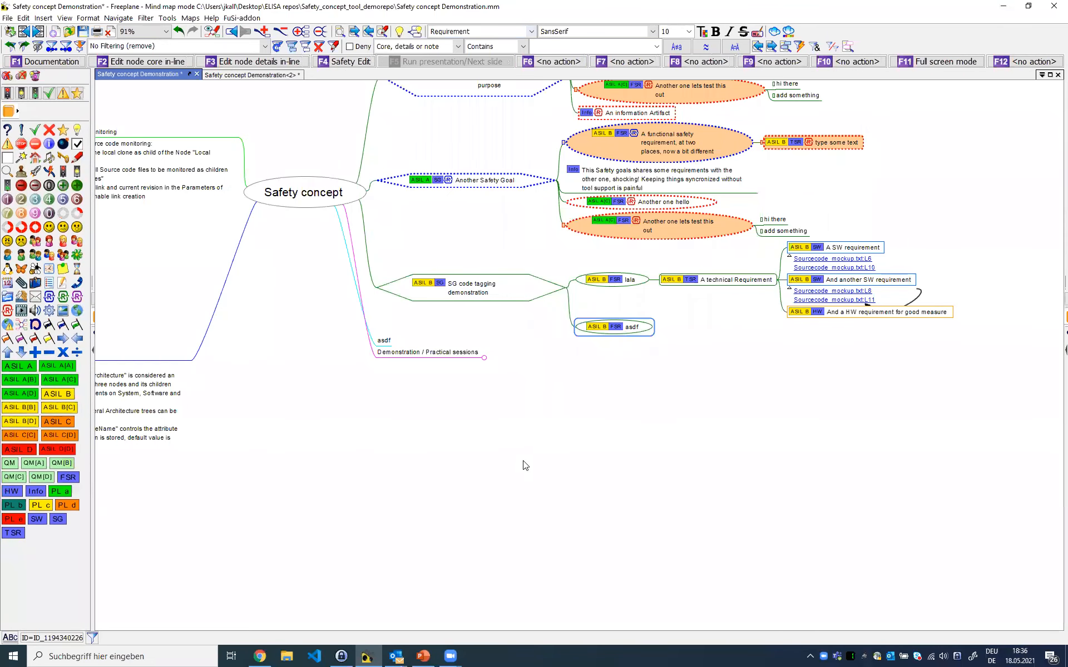
left_click(409, 339)
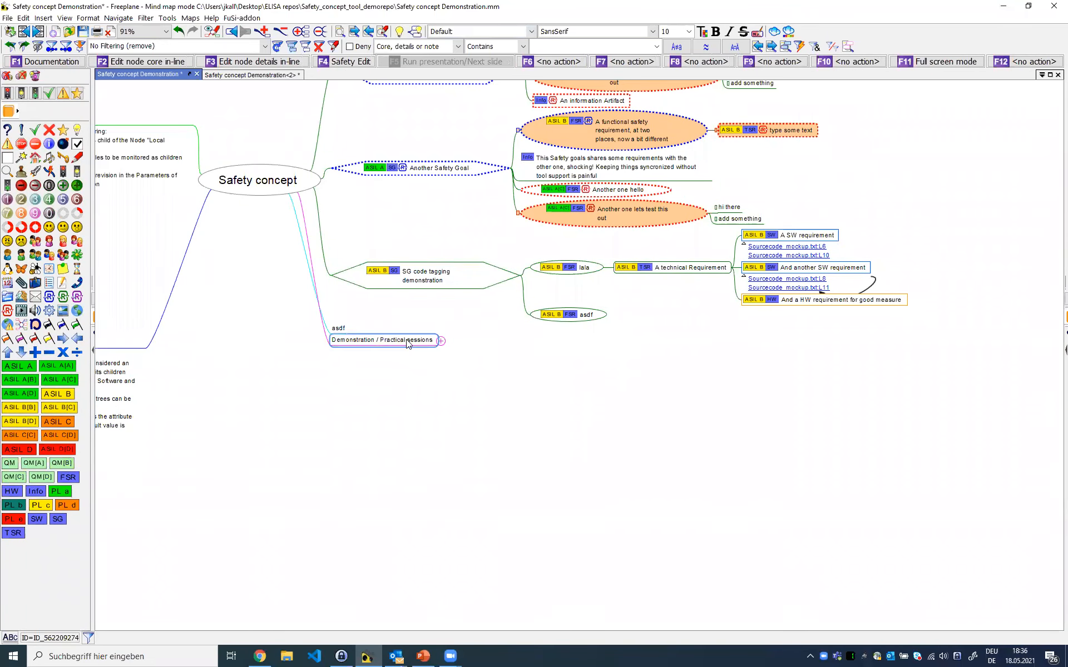
left_click(414, 310)
left_click(414, 310)
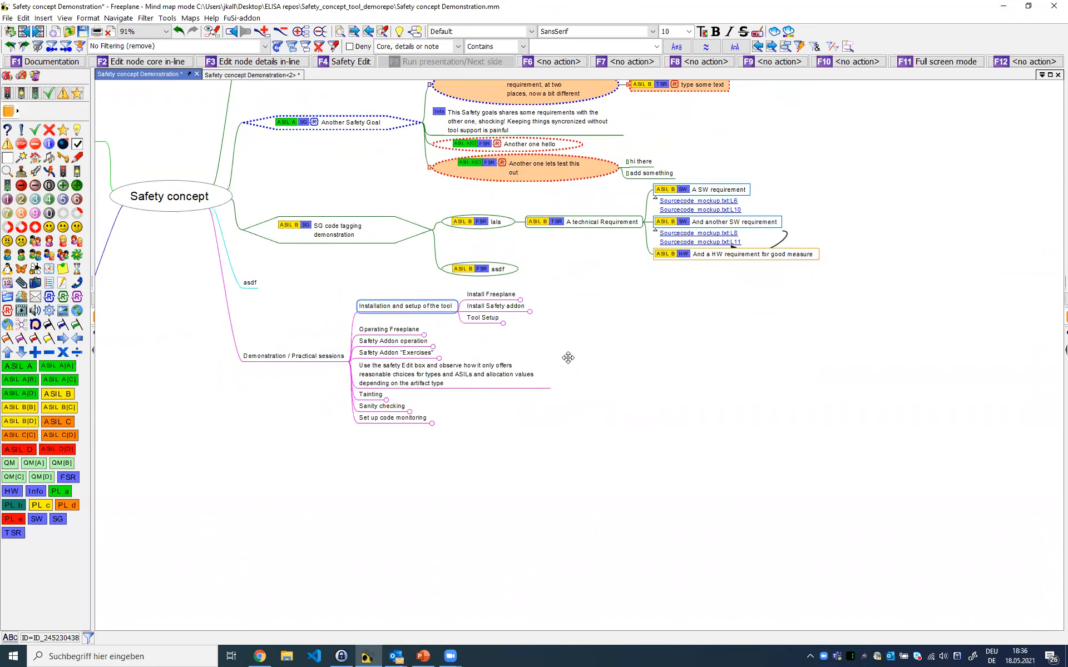
left_click(461, 310)
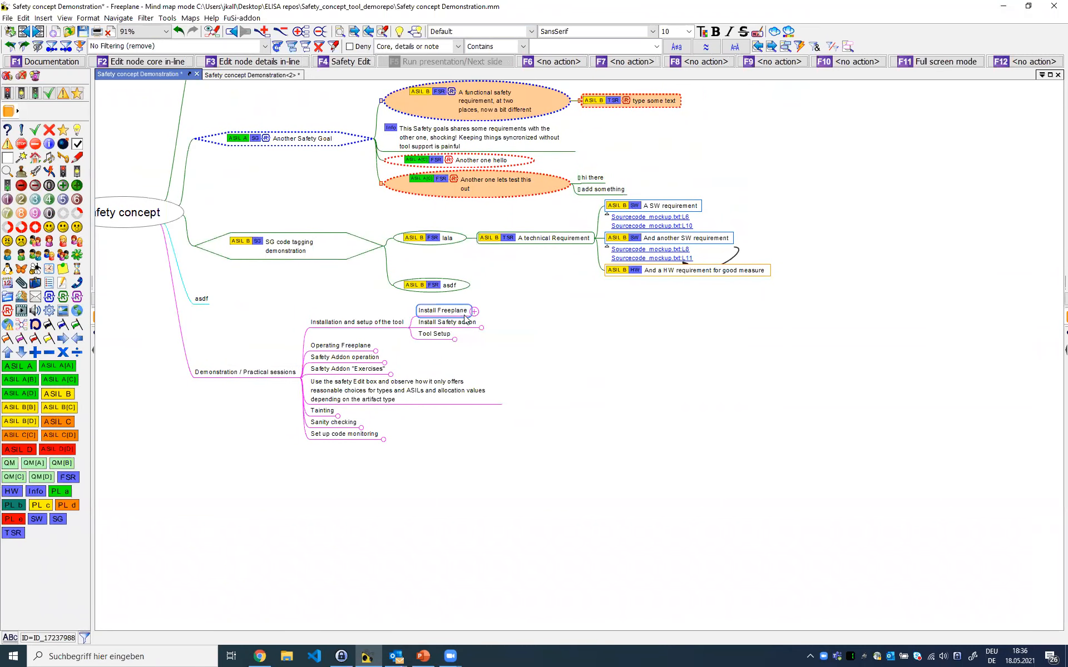
left_click(463, 312)
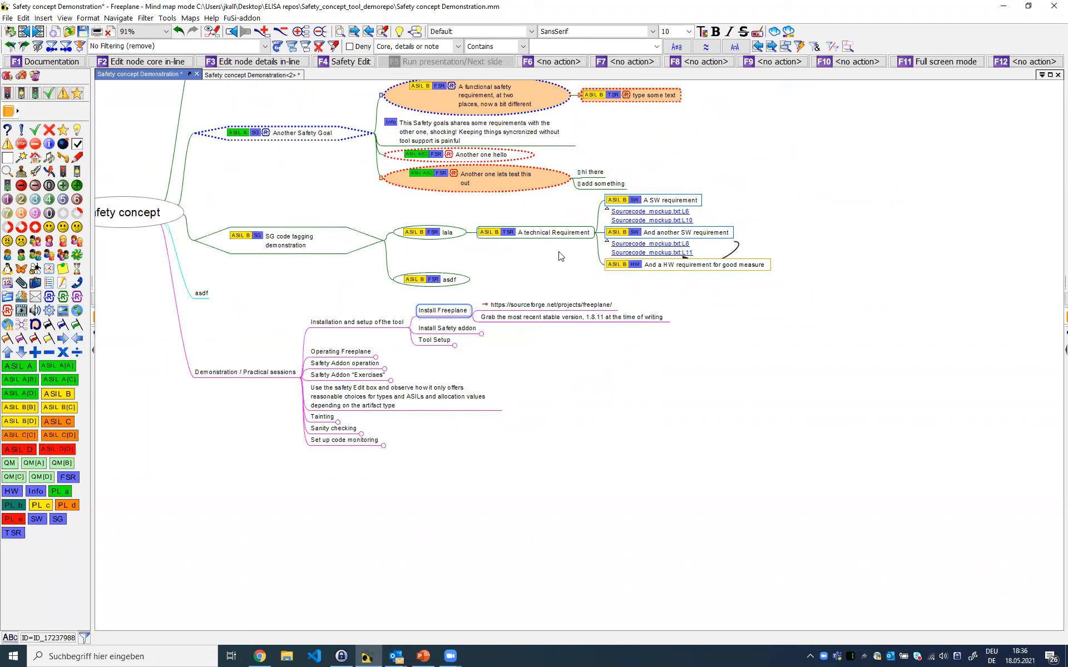
left_click(488, 304)
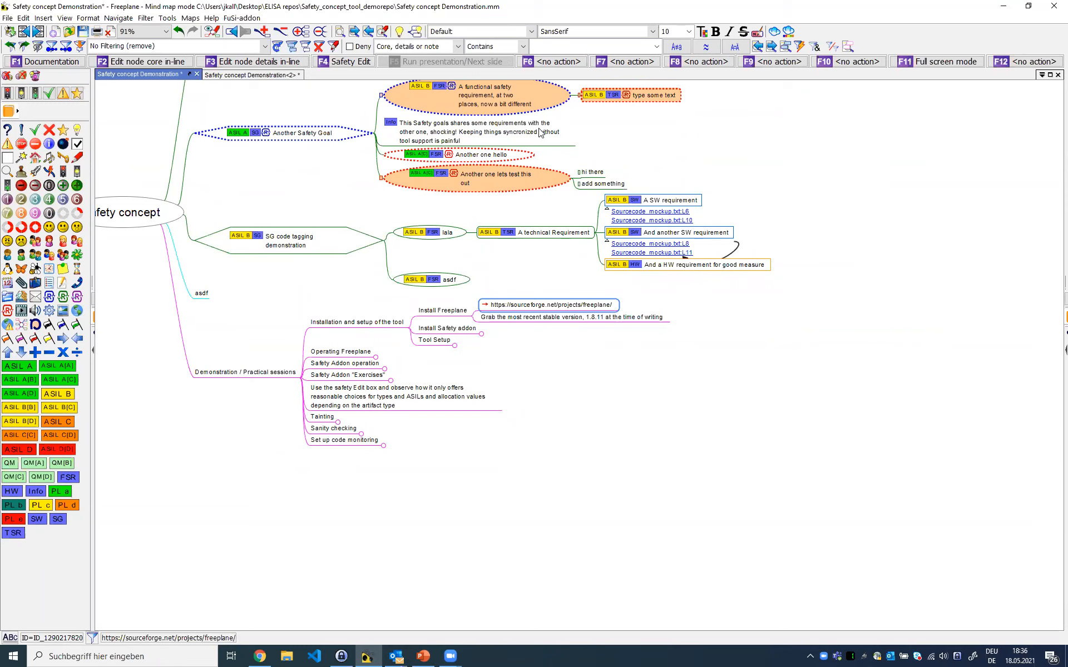
left_click(260, 656)
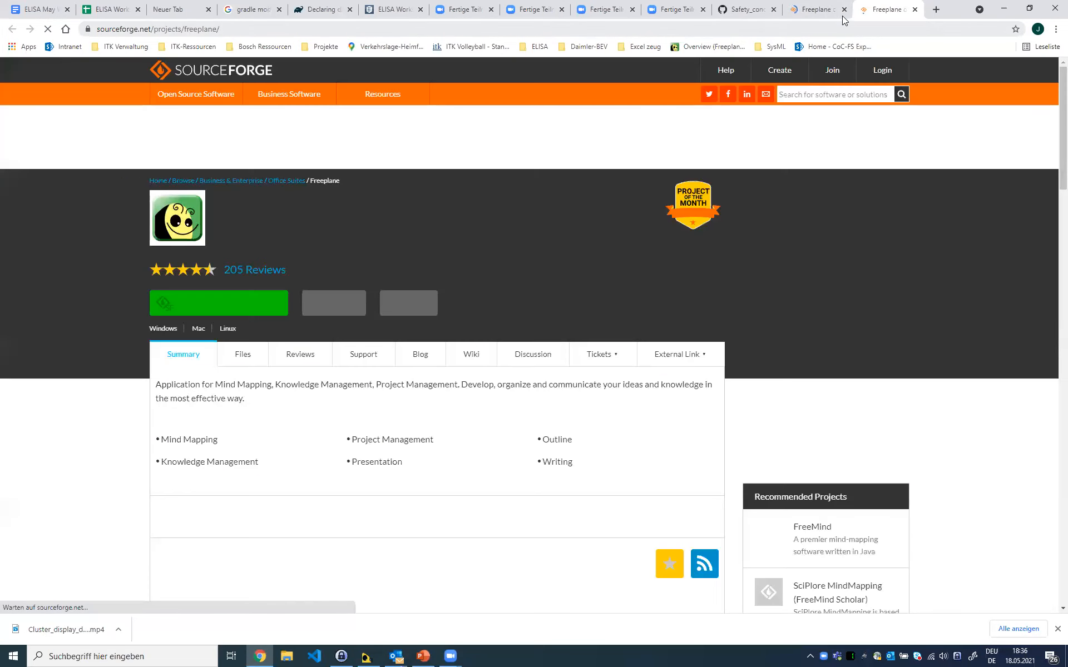
left_click(843, 9)
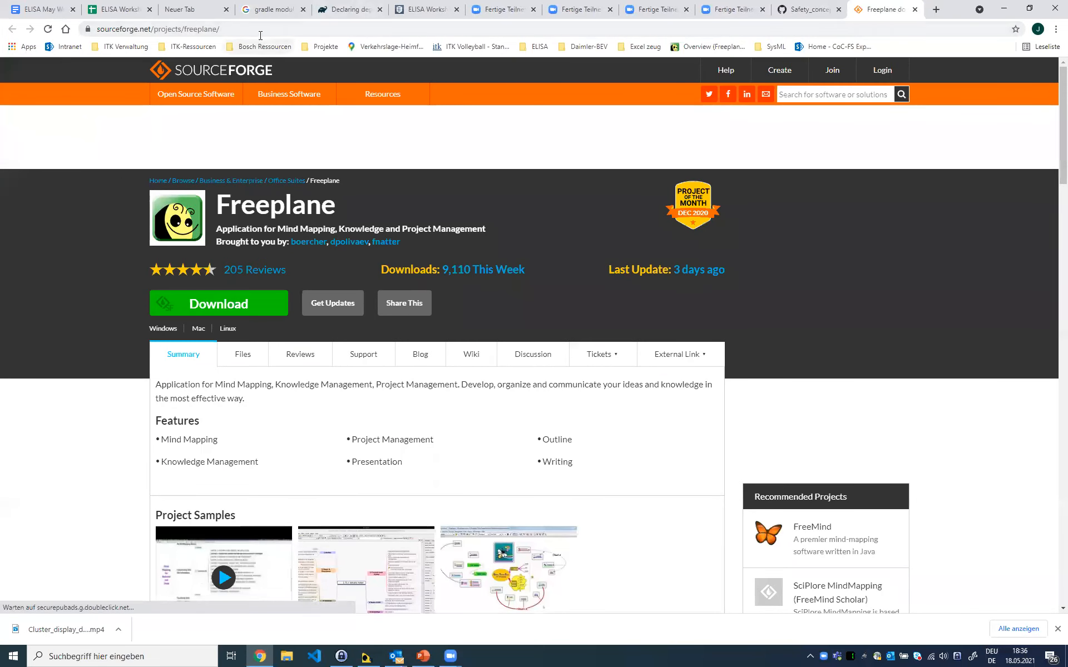
left_click(294, 28)
left_click(294, 28)
key("ctrl+a")
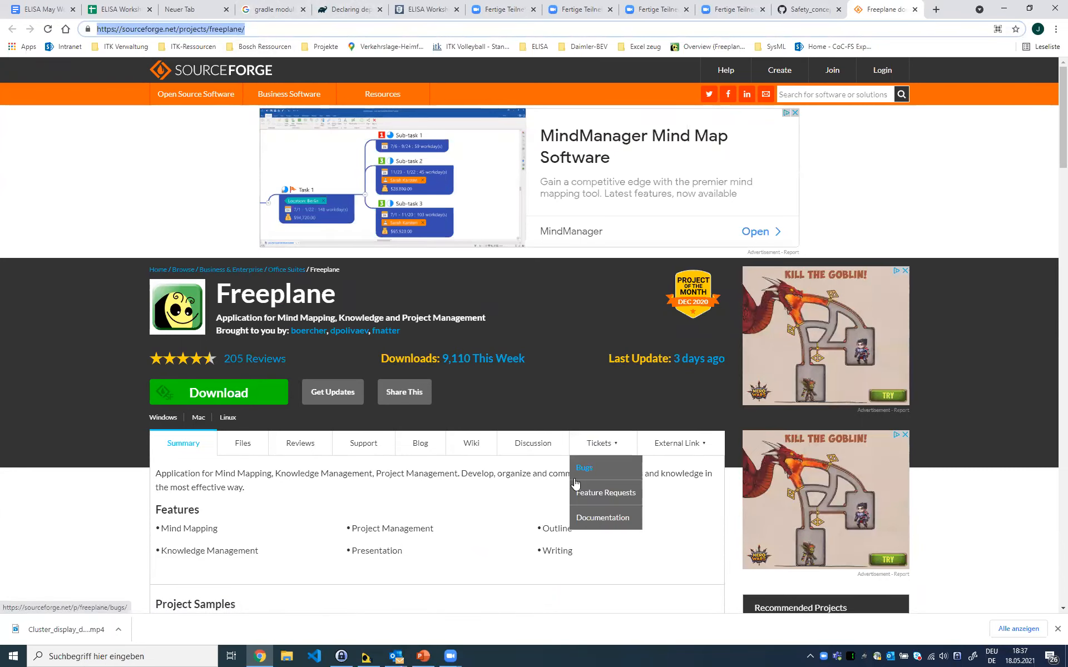
Bring up the Zoom window, move it aside, and minimize the browser and mind map windows behind it
mouse_move(449, 655)
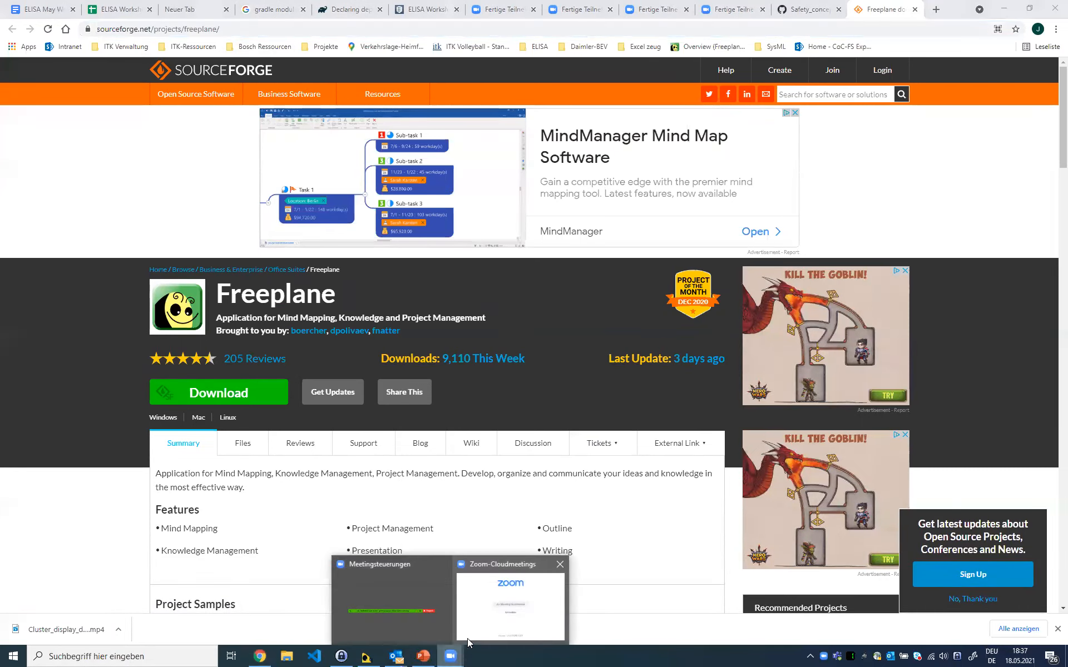
left_click(500, 605)
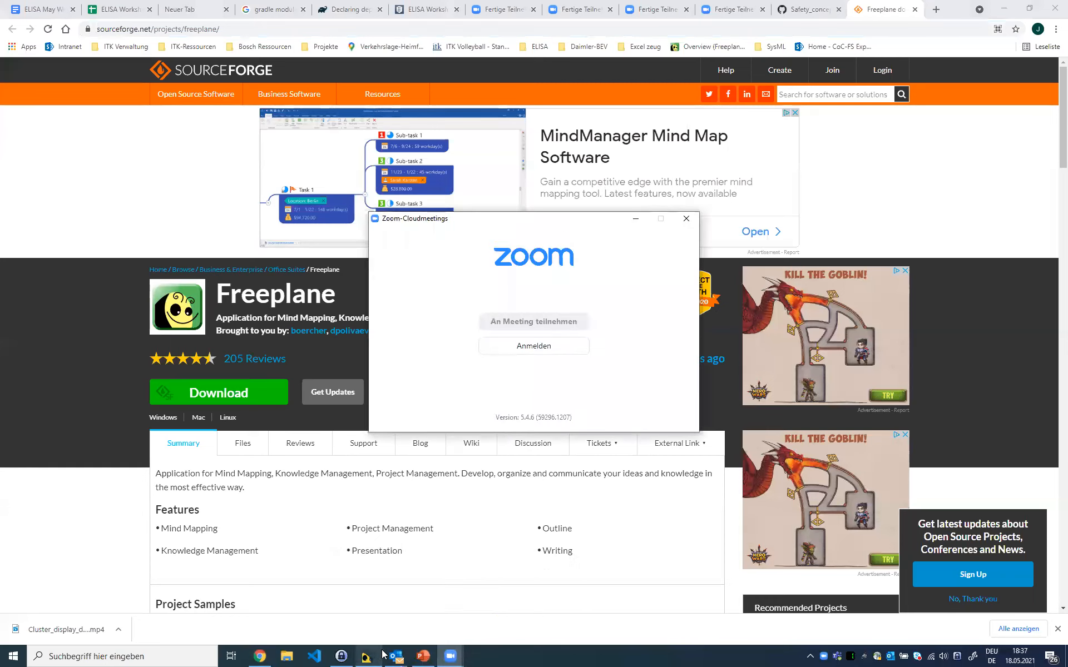
left_click(448, 656)
left_click(417, 607)
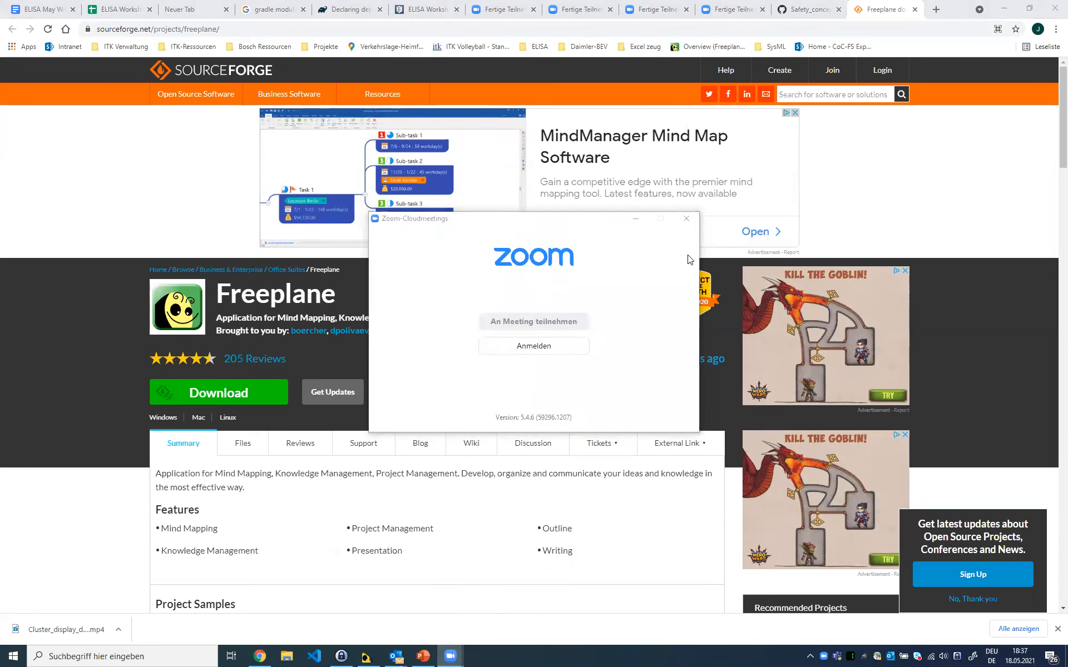
left_click_drag(580, 217, 684, 234)
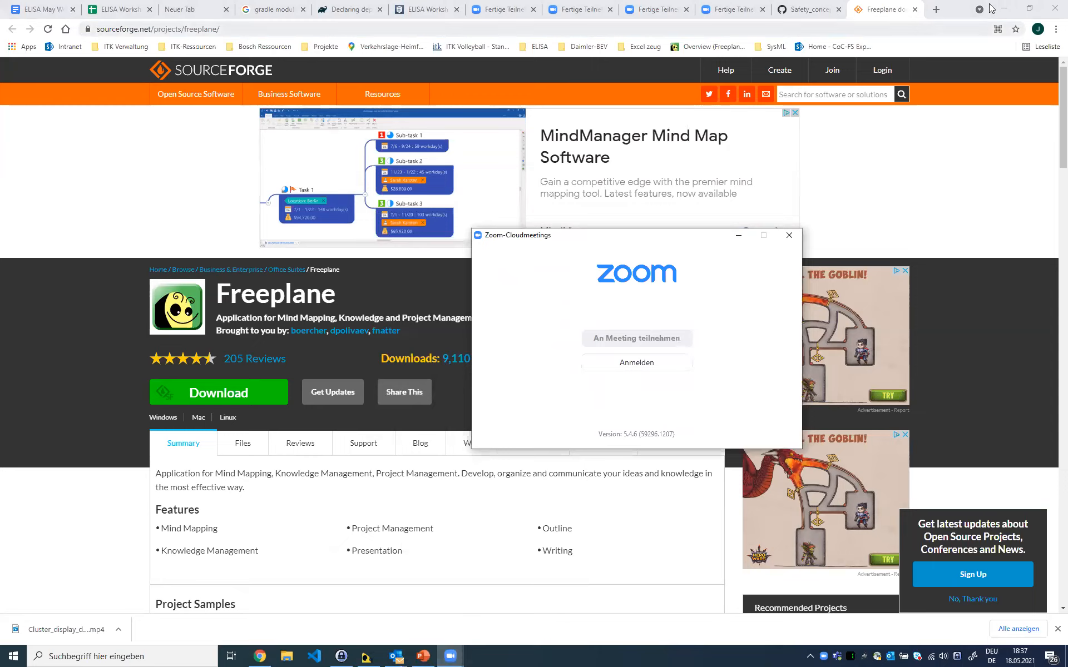
left_click(1011, 7)
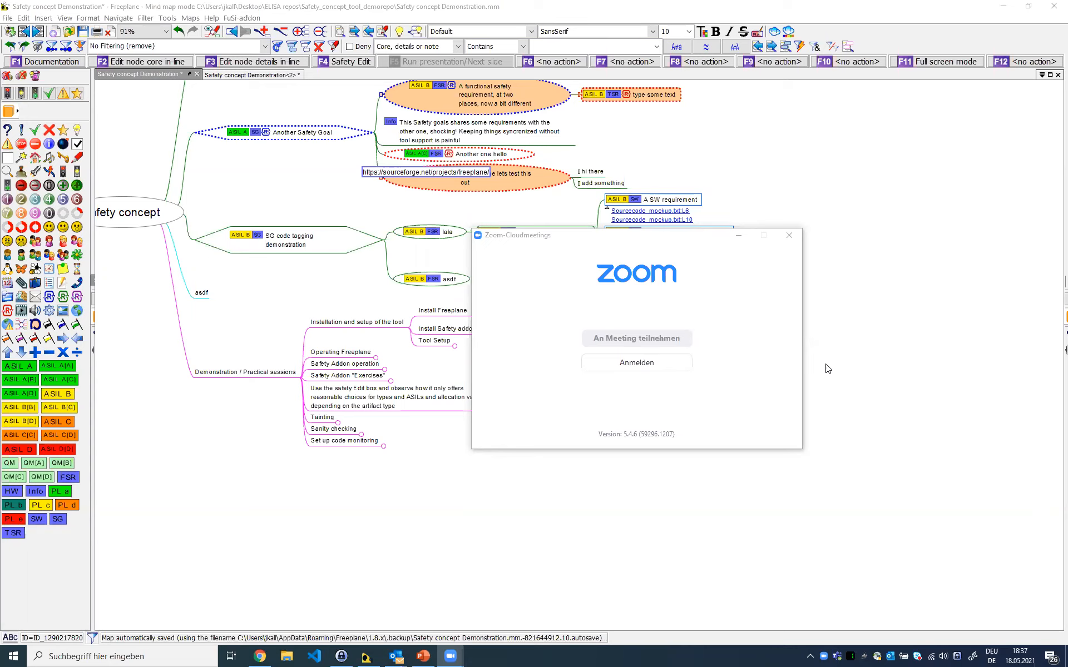
left_click(675, 234)
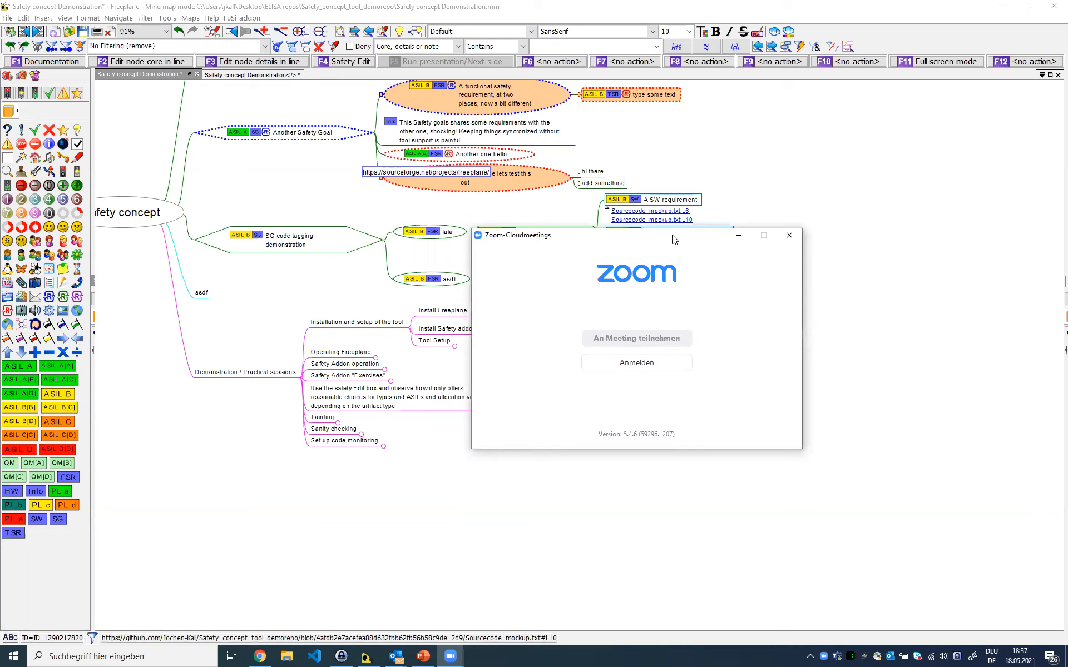
left_click_drag(677, 238, 755, 202)
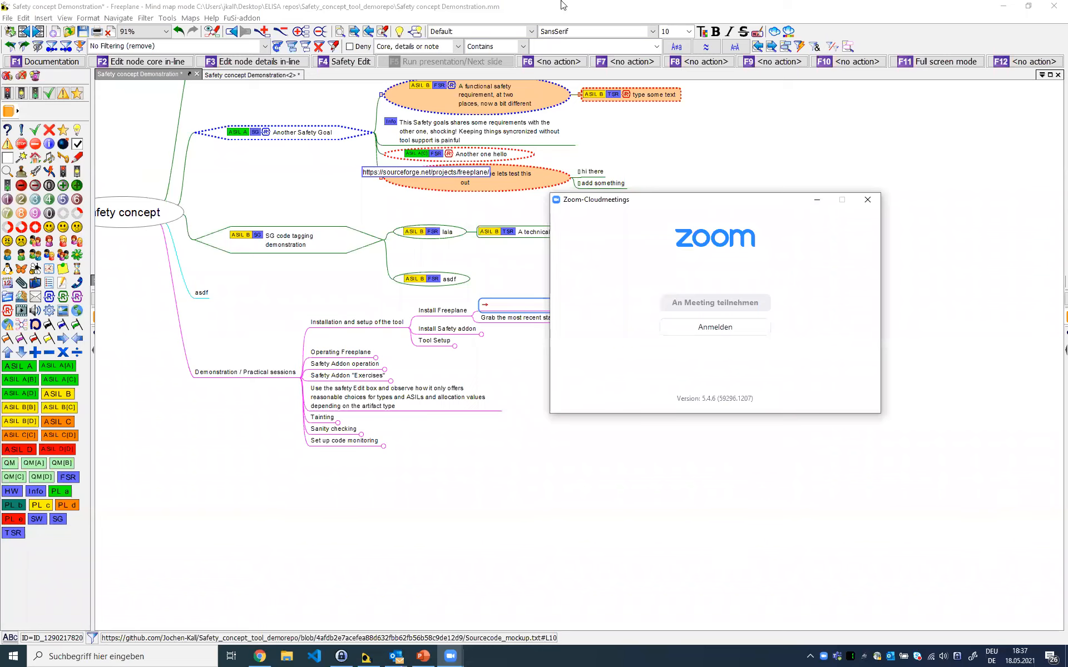
left_click(1003, 6)
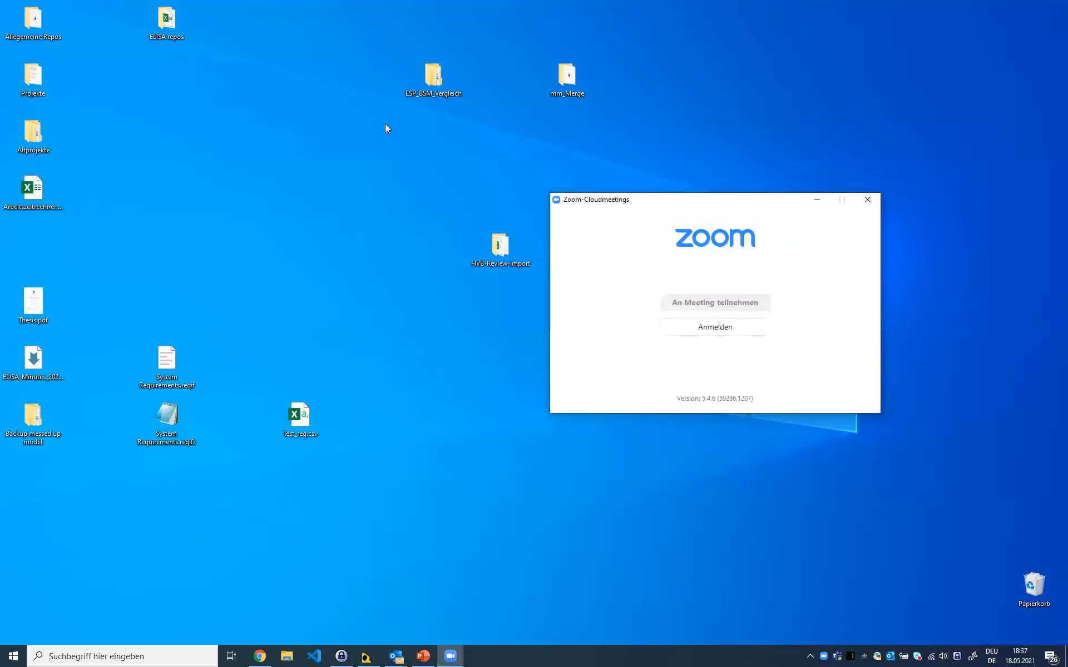
Return to Chrome and look over the Freeplane project page's download options and feature summary
left_click(259, 656)
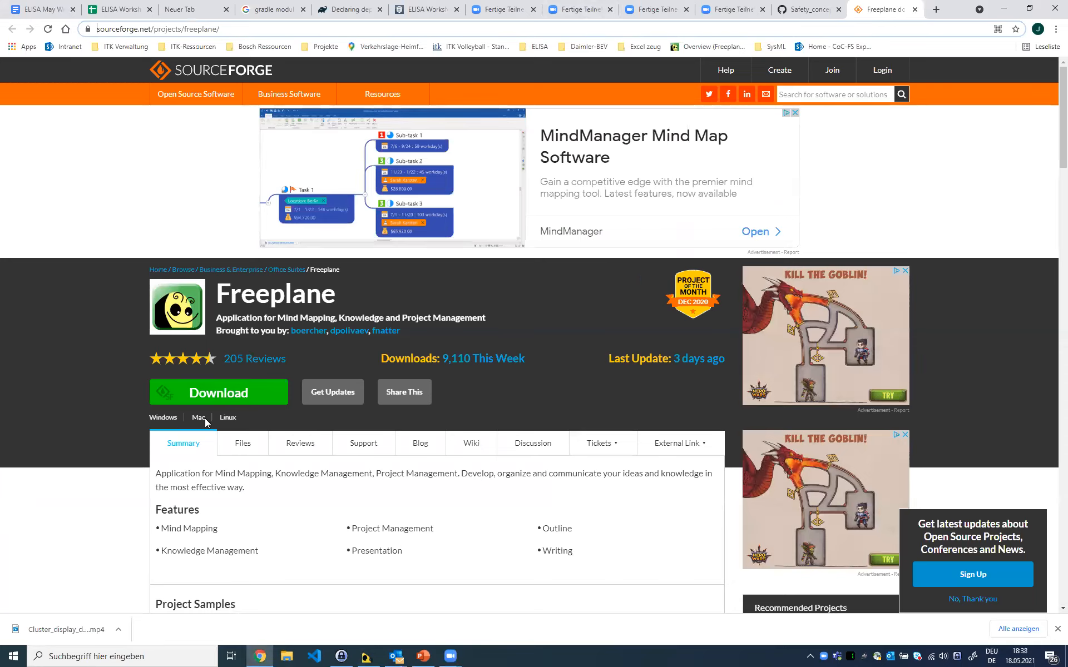
scroll(65, 511, "down", 1)
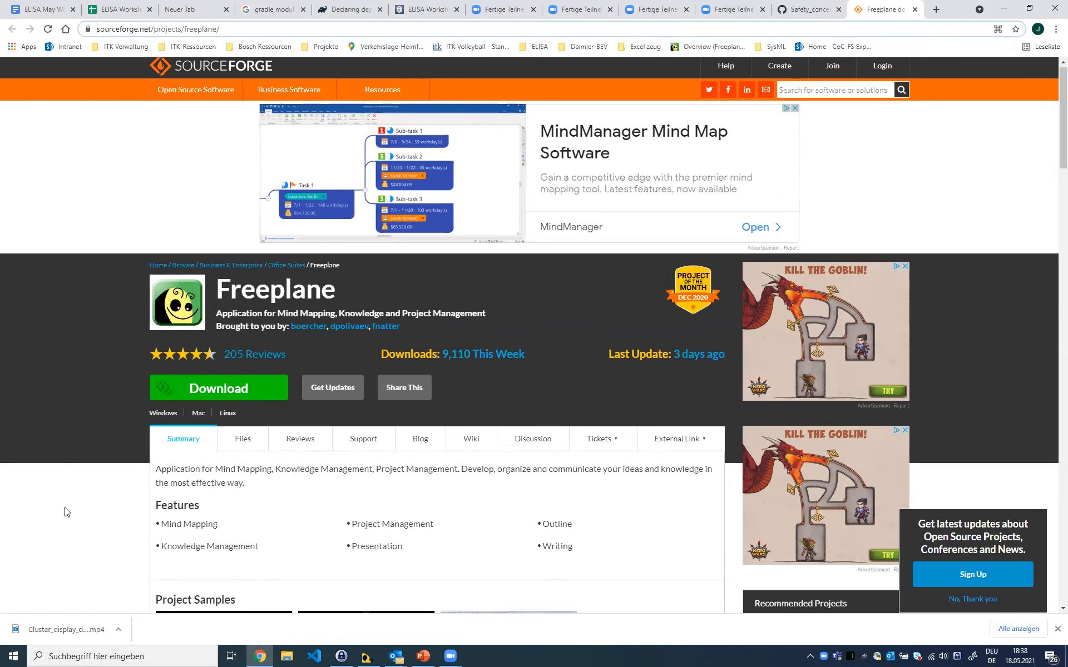
scroll(65, 512, "down", 1)
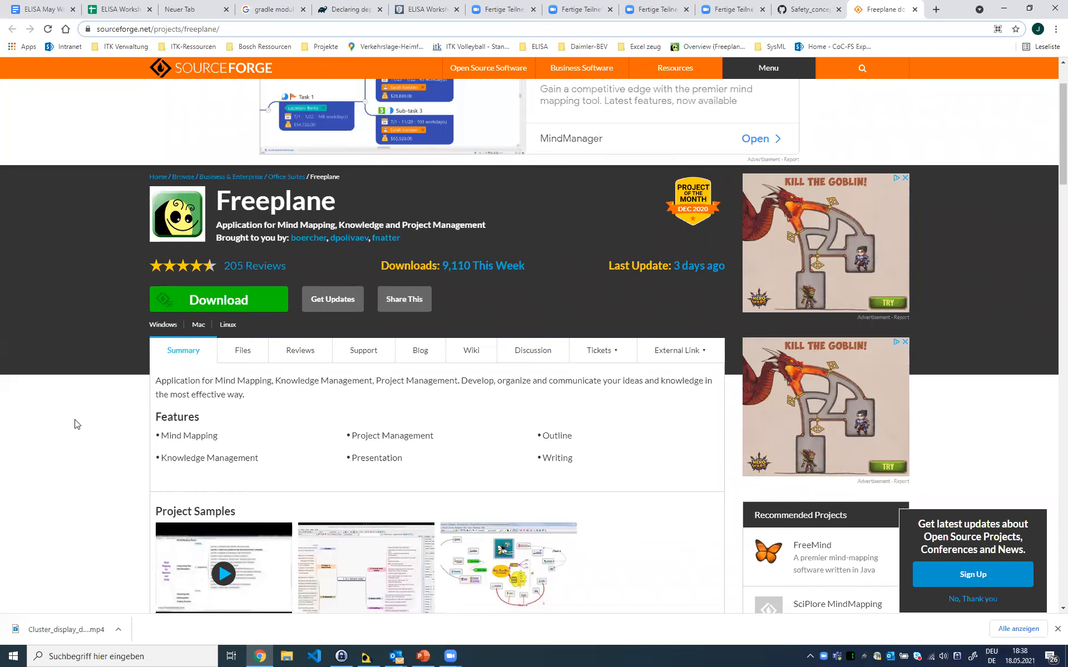
scroll(66, 423, "down", 1)
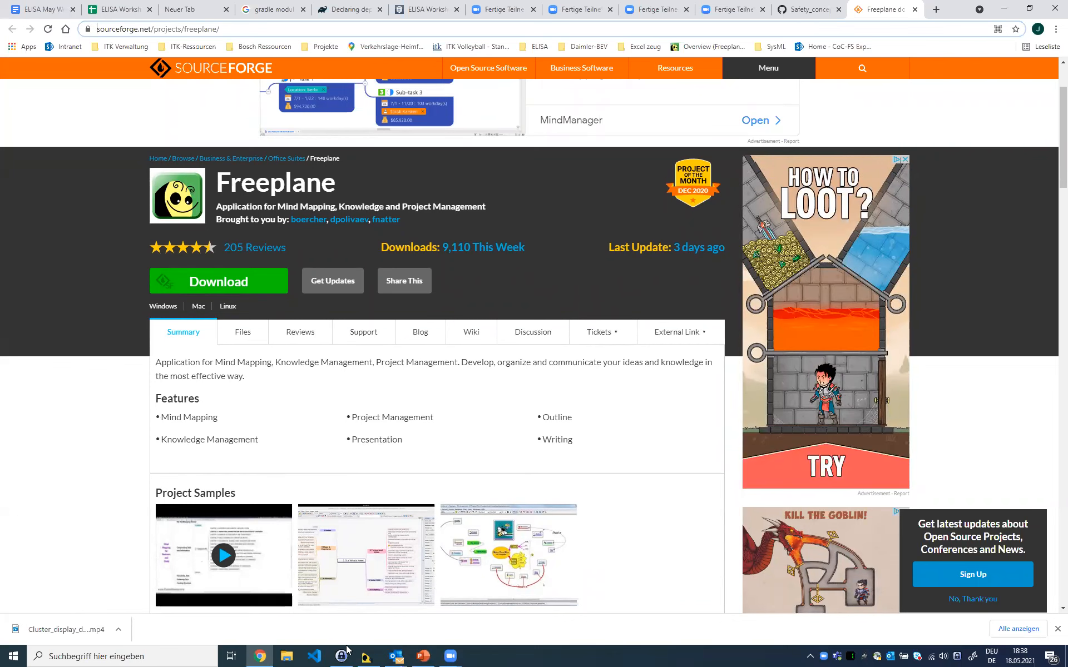
Return to the Freeplane mind map, open the GitHub releases link under "Install Safety addon", and select the page address
left_click(366, 657)
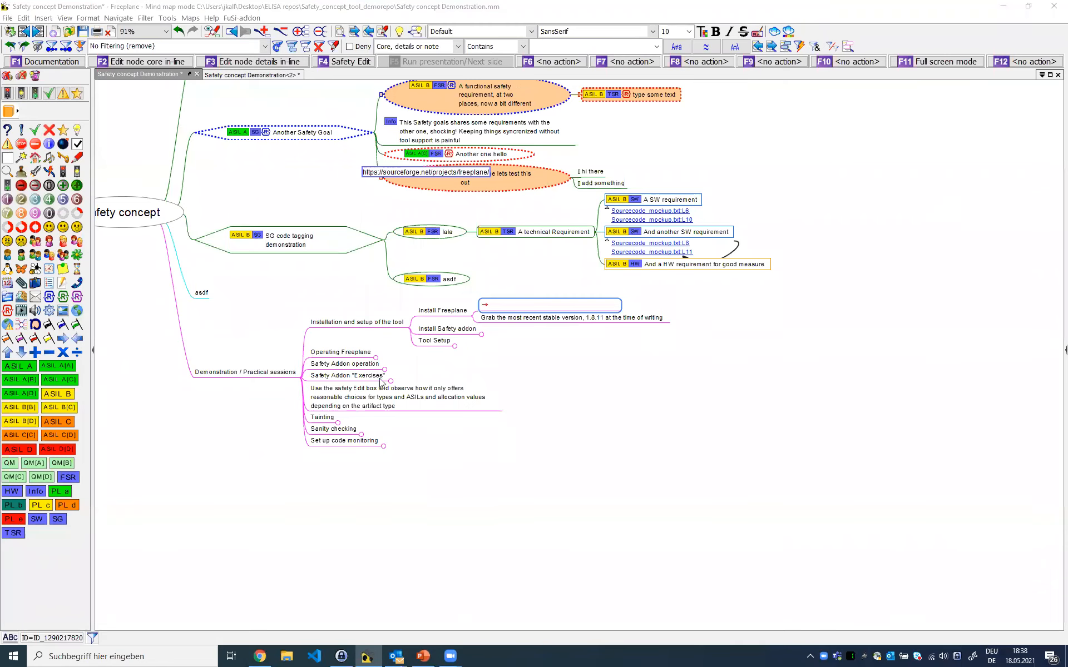
mouse_move(232, 469)
left_mouse_down()
mouse_move(260, 462)
mouse_move(251, 478)
left_mouse_up()
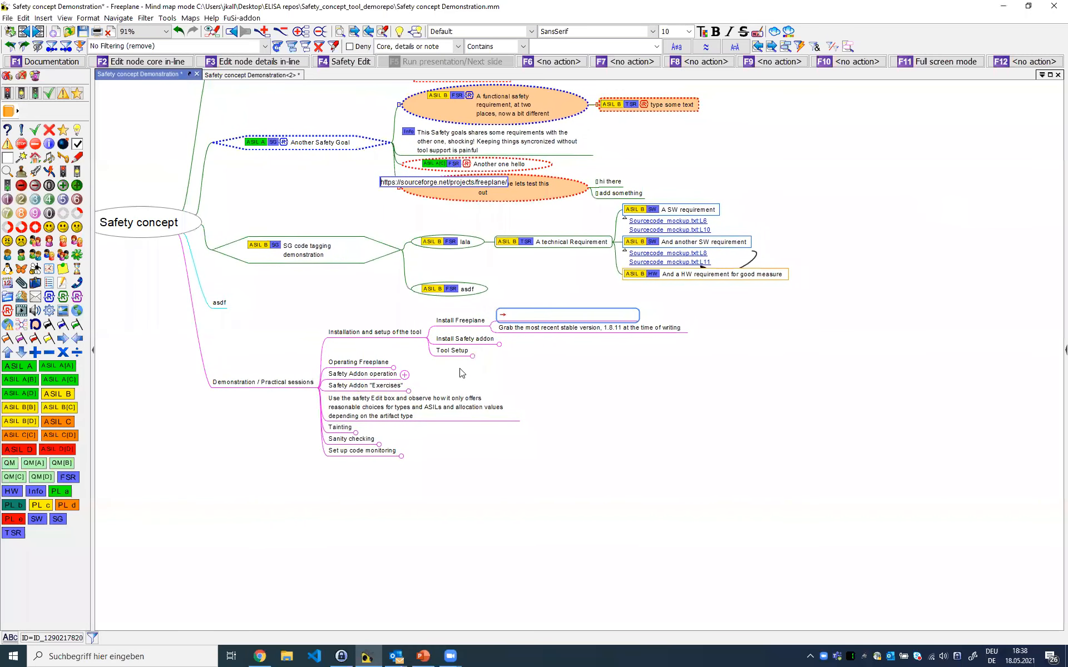
left_click(538, 327)
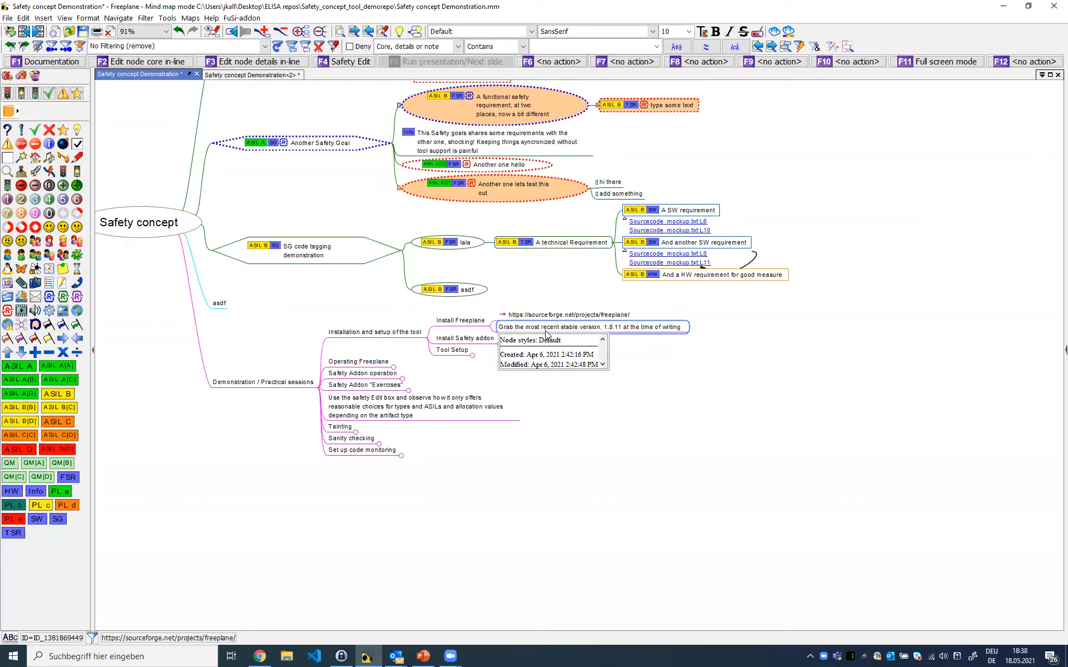
left_click(491, 339)
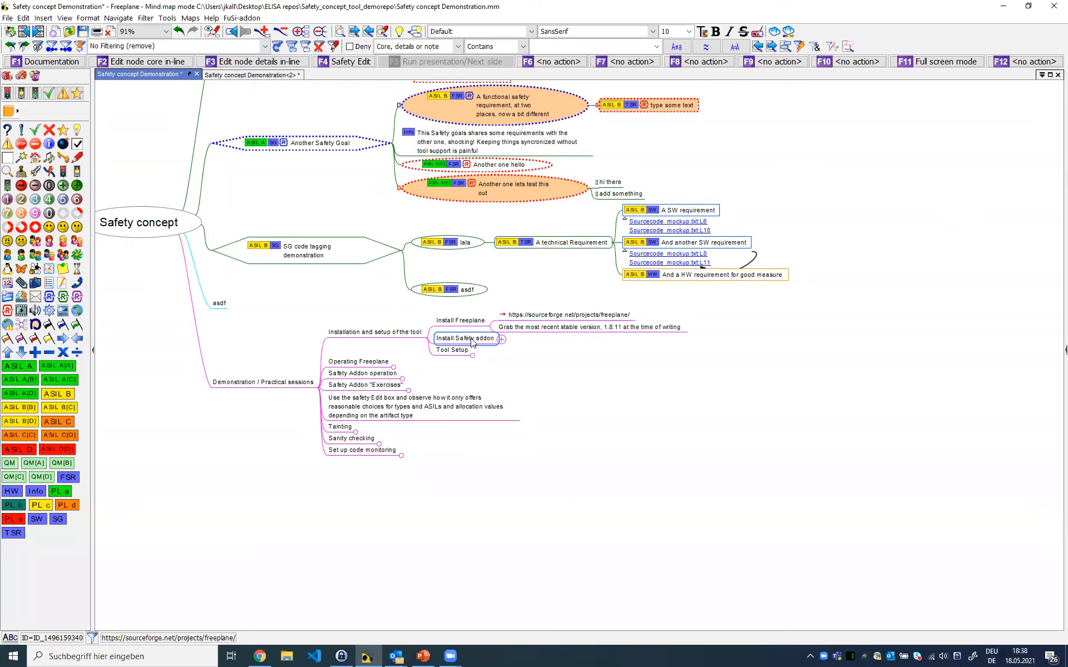
type("https://github.com/JochenKall/Safety_concept_tool/releases")
left_click(593, 341)
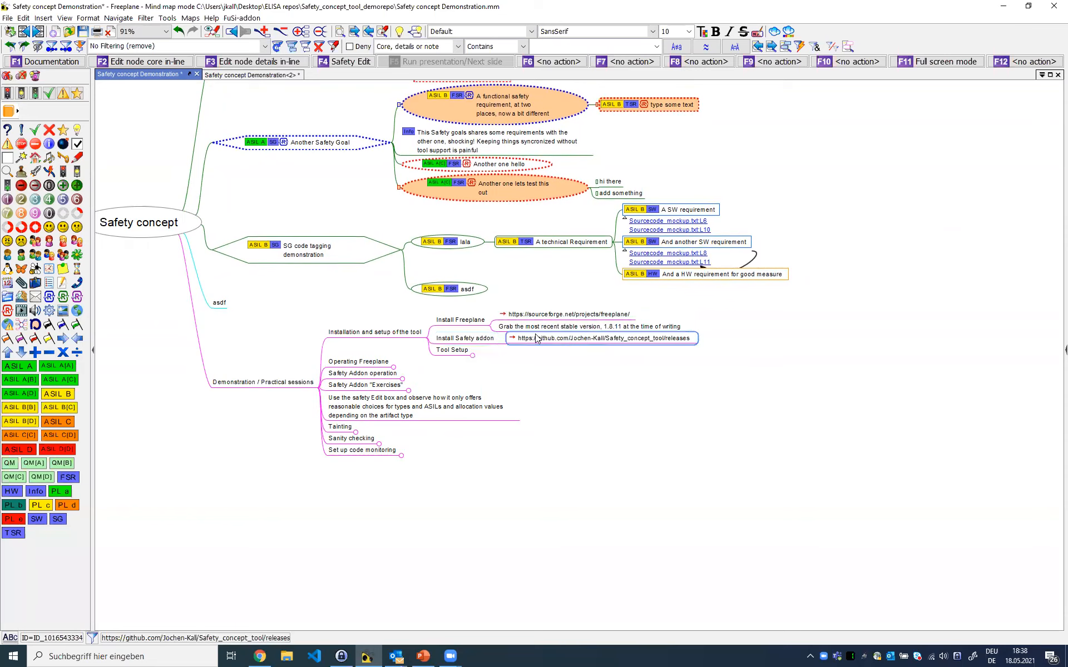
left_click(514, 339)
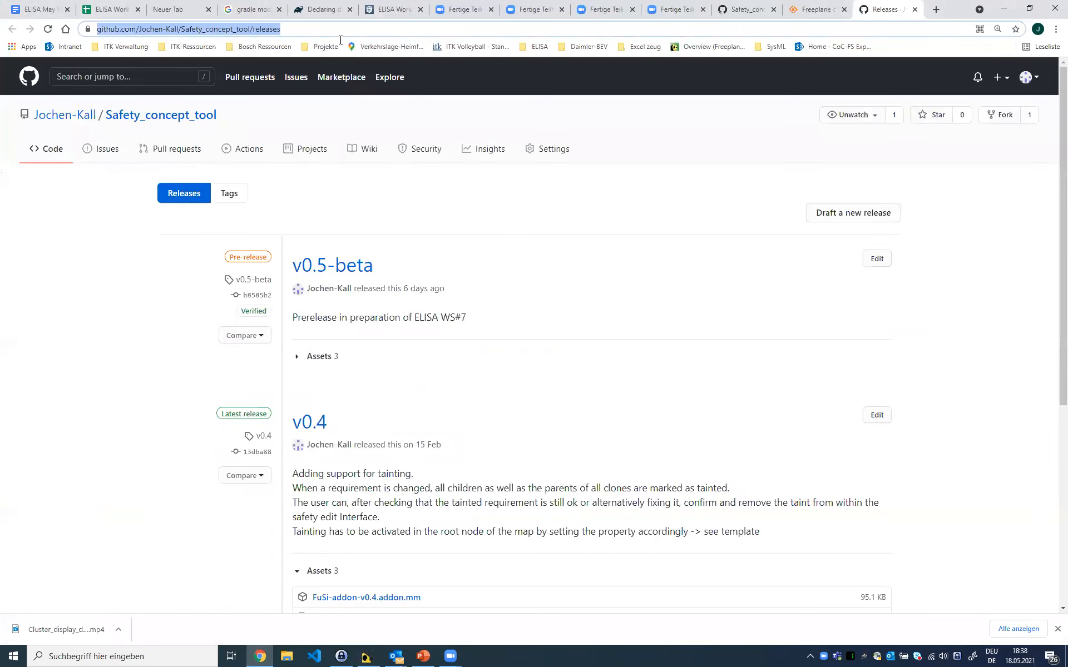
left_click(321, 31)
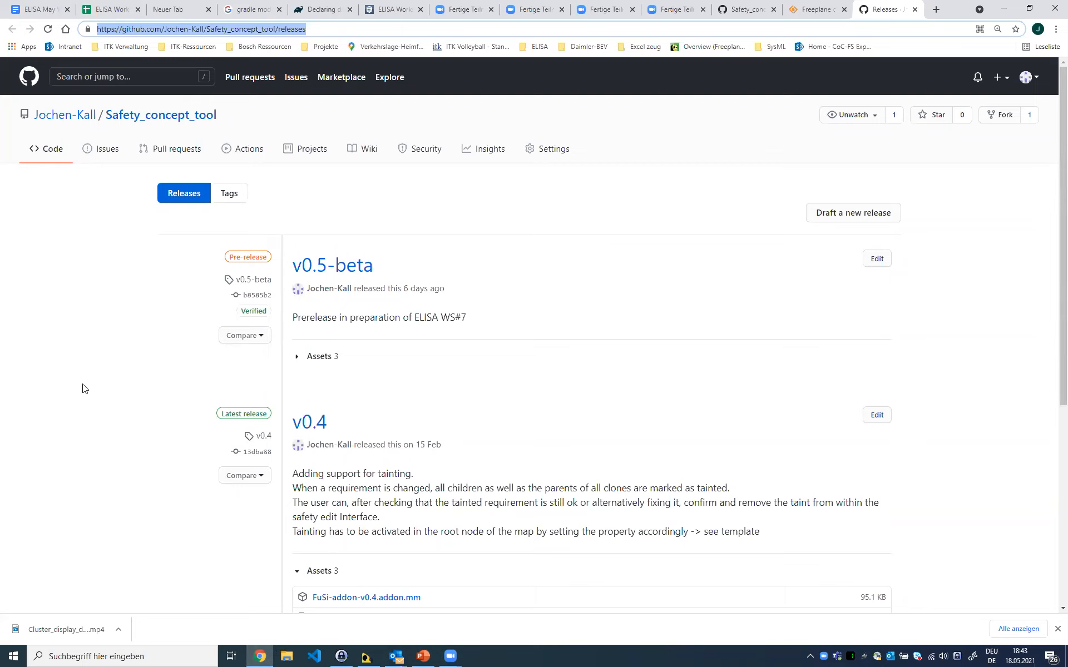
Open the "ELISA repos" folder from the desktop and move its window fully into view
key("super+d")
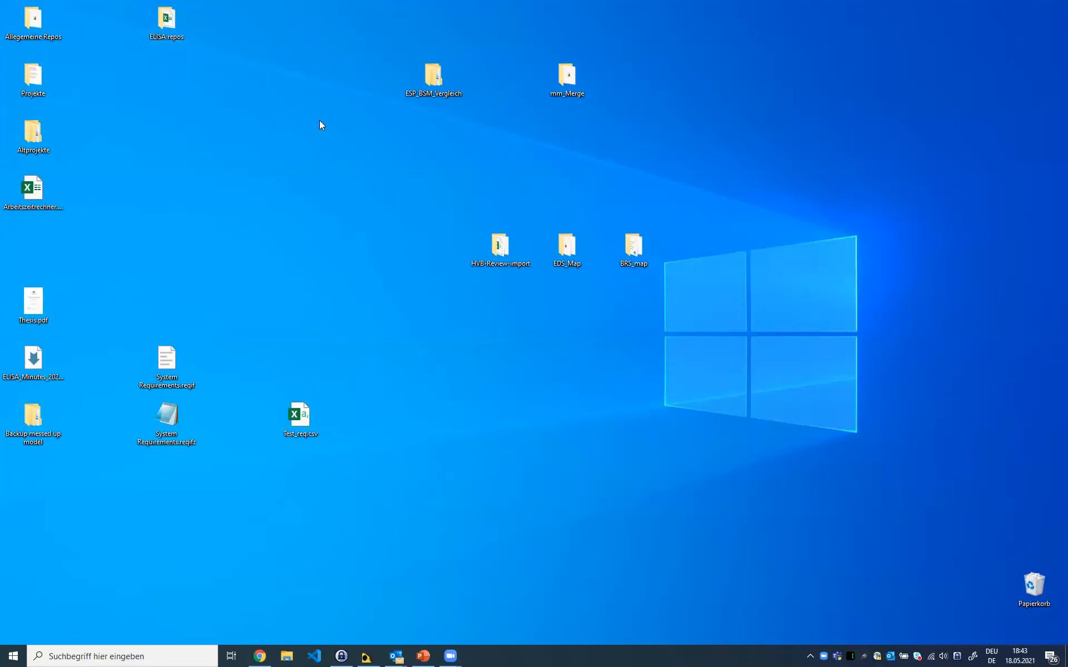
key("Return")
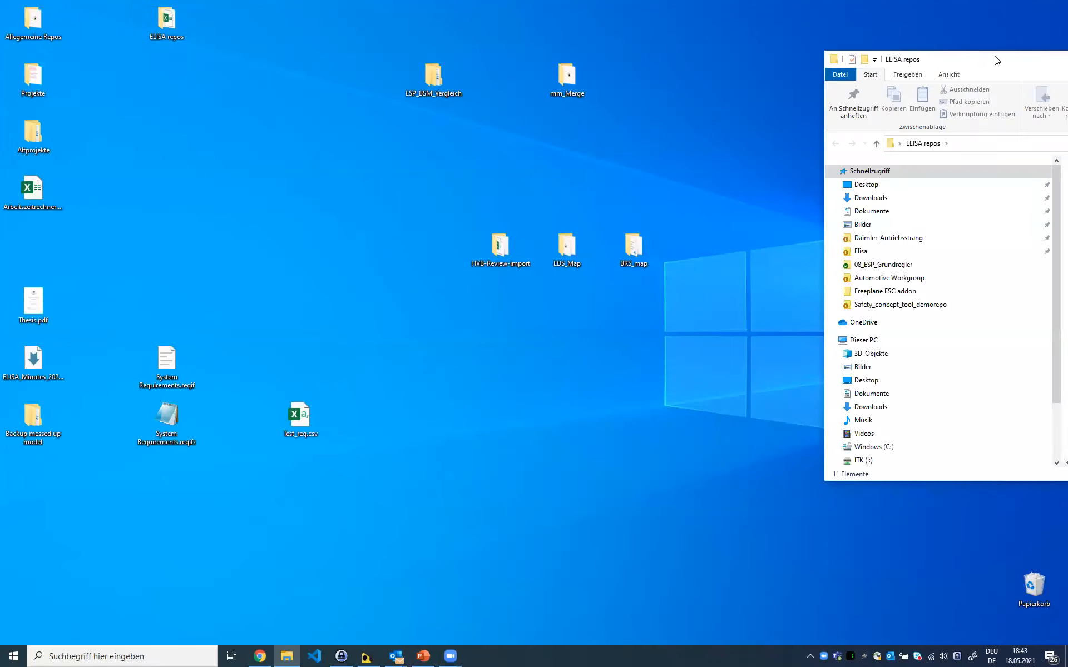
left_click_drag(995, 58, 247, 83)
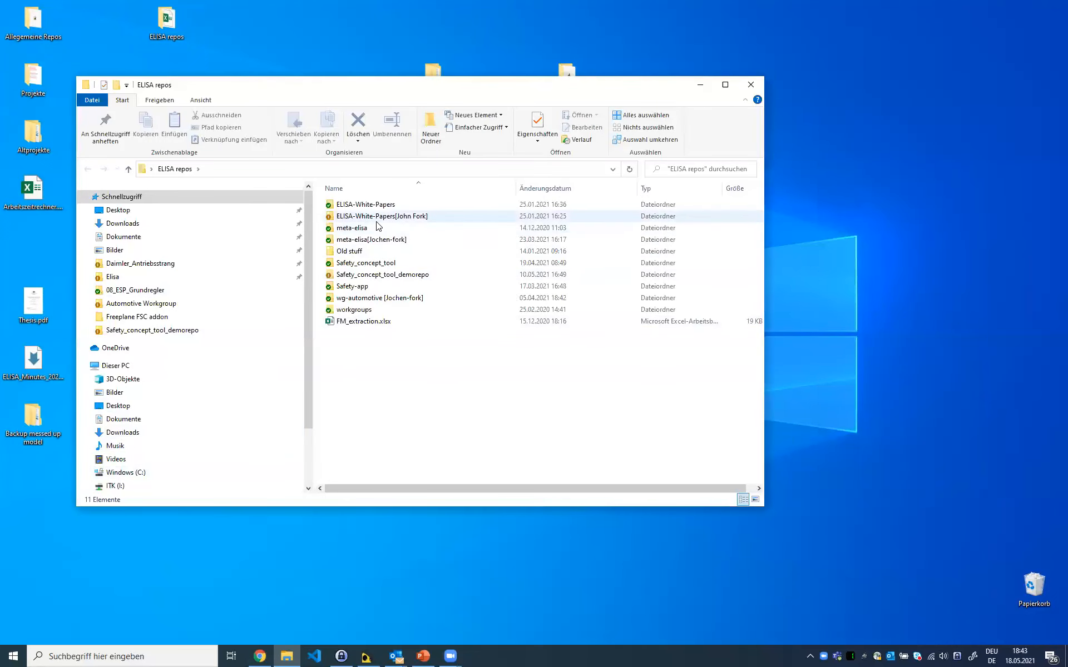
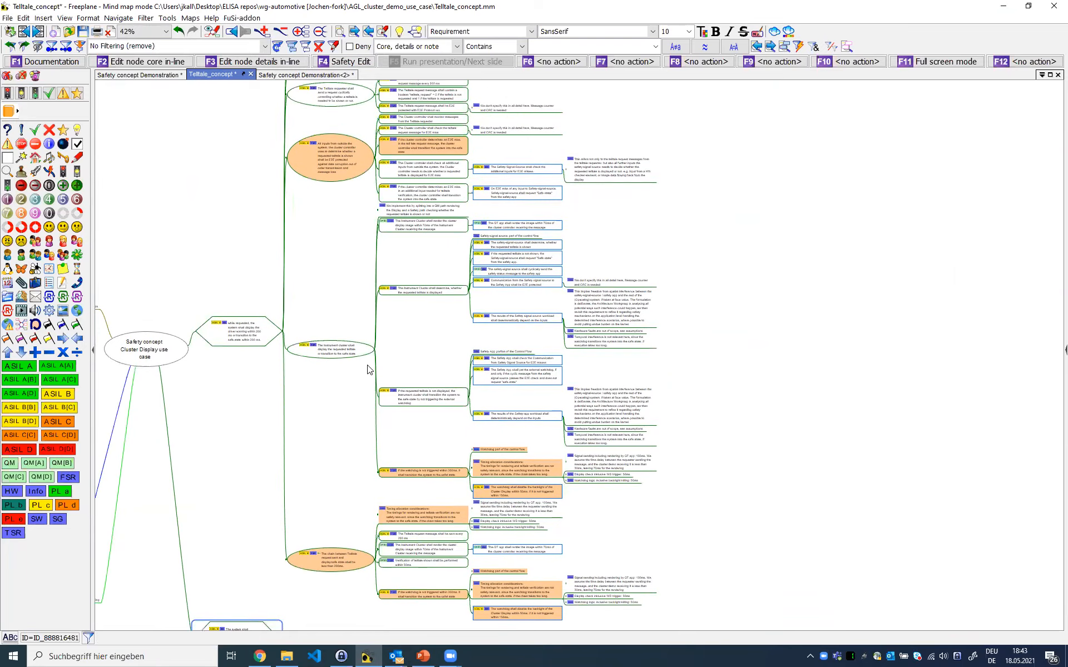
Examine the instrument cluster and under-200 ms telltale chain requirement branches in the Telltale_concept map, including their timing allocation notes
scroll(362, 346, "up", 3)
scroll(396, 320, "up", 3)
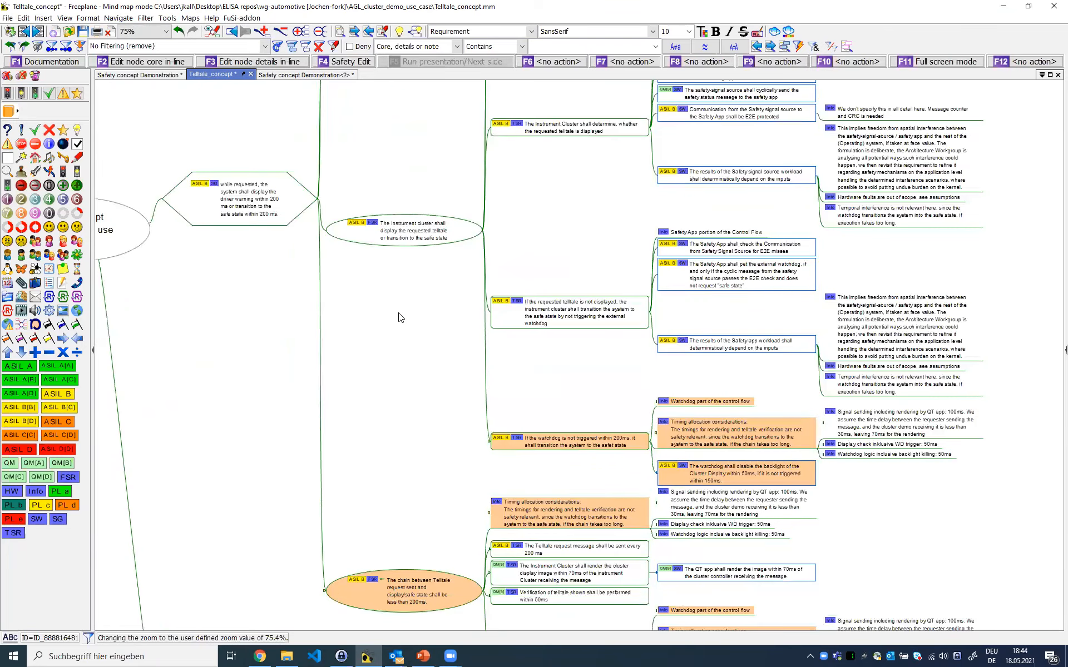
scroll(415, 281, "up", 2)
left_click_drag(297, 317, 141, 410)
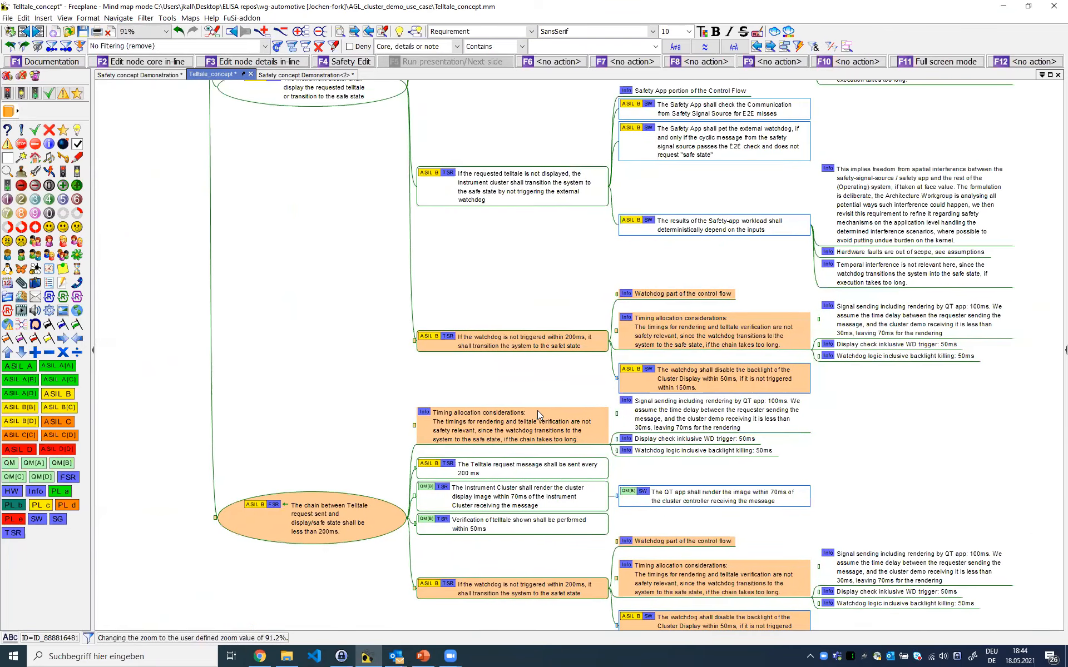
left_click_drag(503, 383, 395, 253)
left_click_drag(251, 561, 202, 495)
left_click_drag(179, 233, 349, 261)
left_click_drag(575, 555, 521, 504)
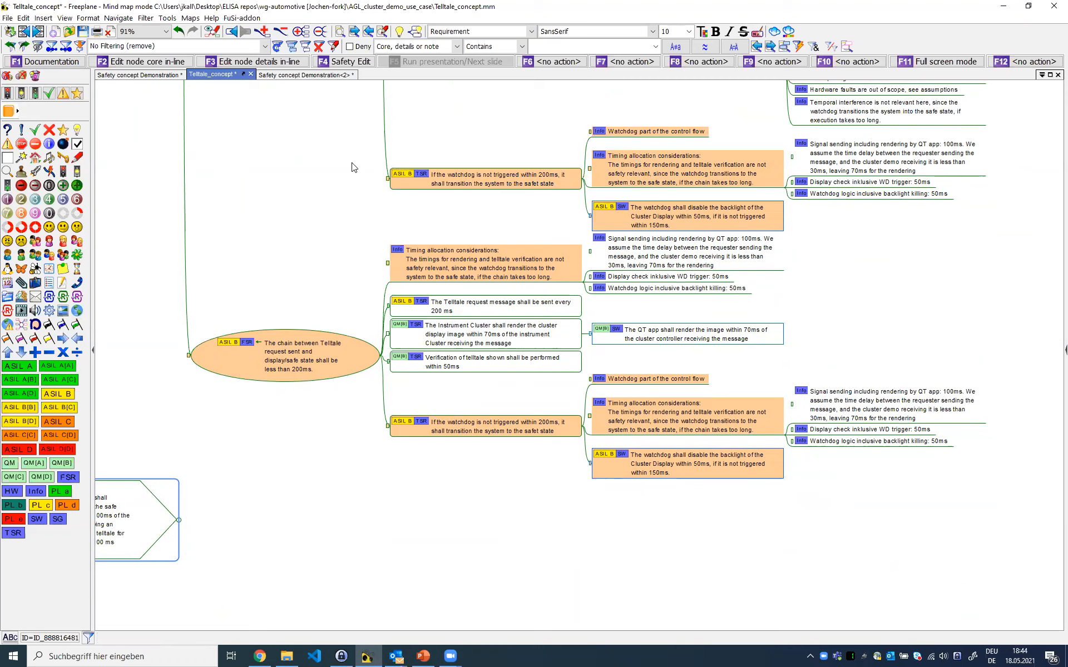
scroll(354, 166, "up", 5)
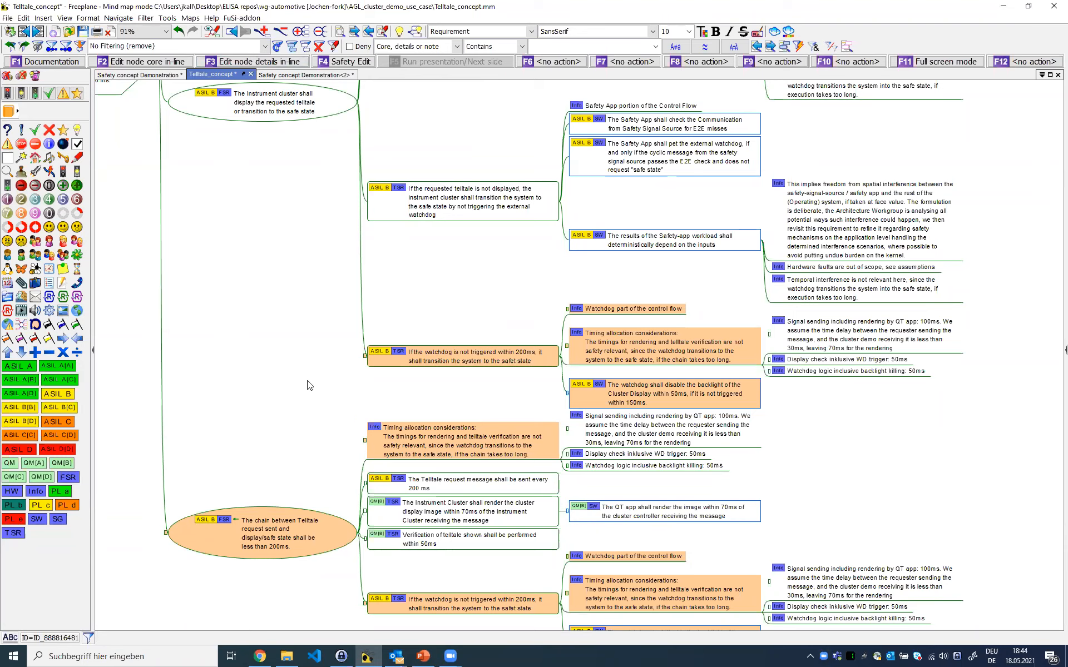
left_click_drag(507, 289, 439, 254)
Highlight all clones of the "Watchdog part of the control flow" node using the "Clones of selection" condition
left_click(575, 281)
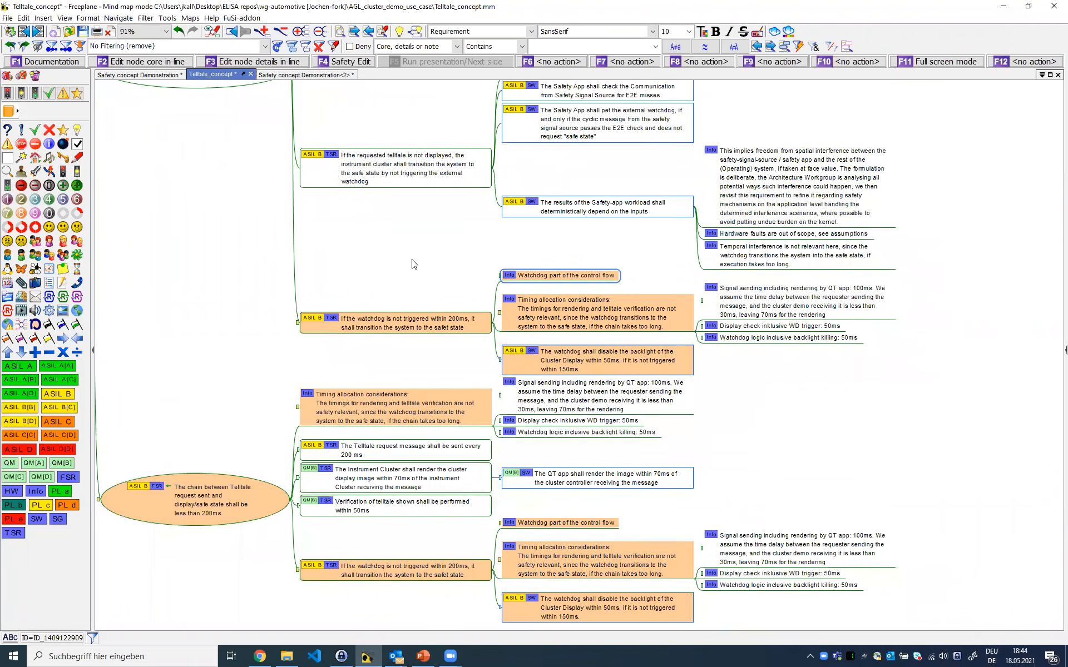
left_click(265, 47)
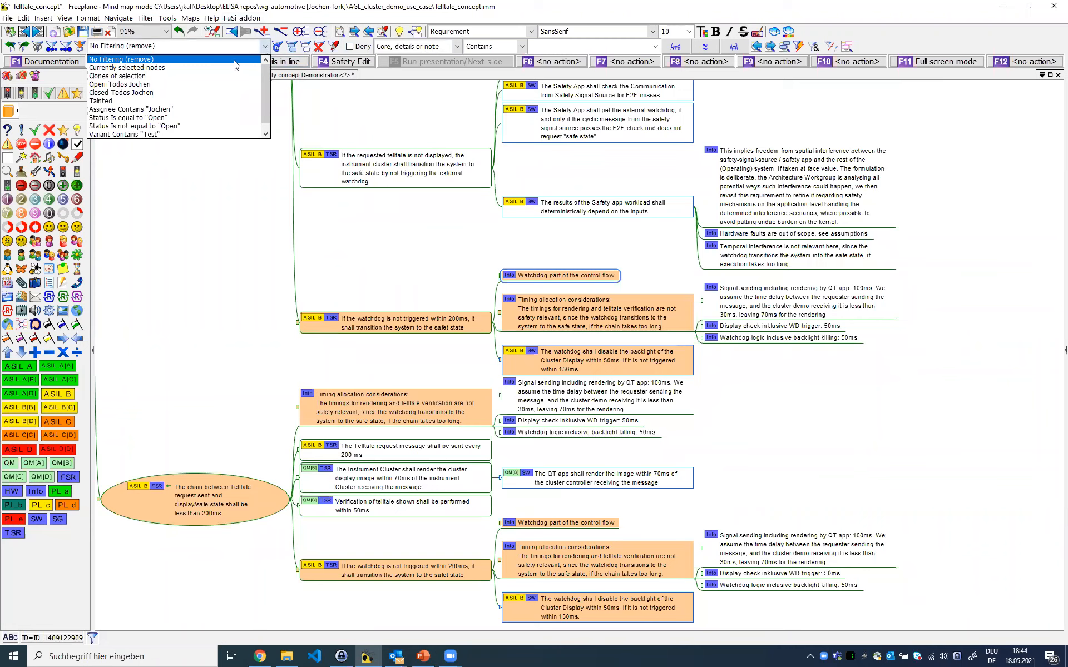
left_click(456, 46)
scroll(439, 95, "down", 3)
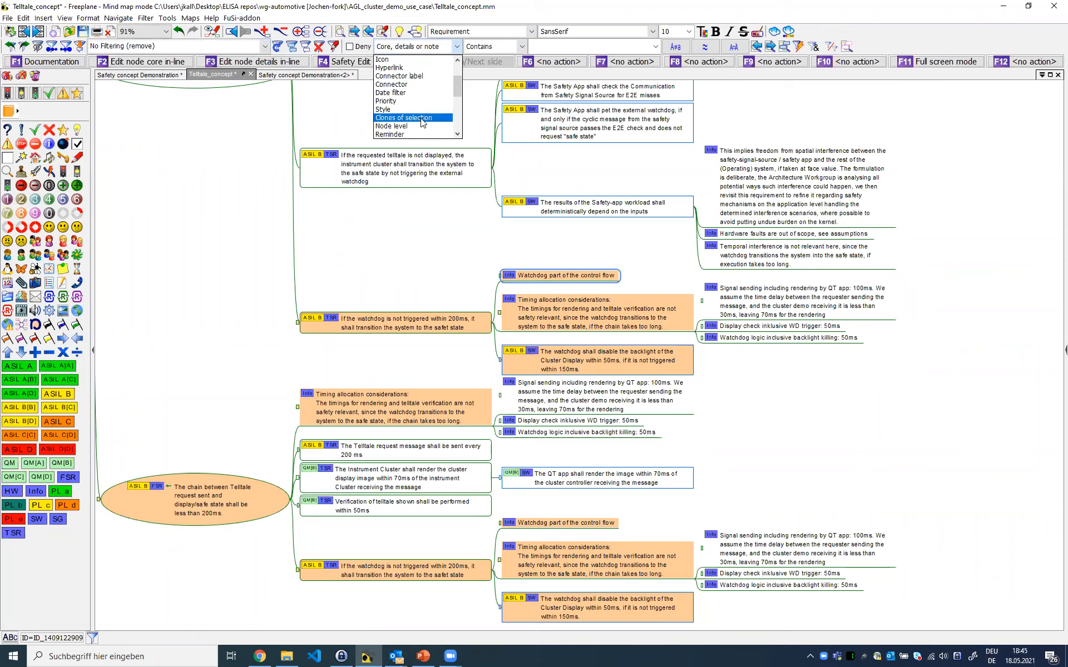
left_click(420, 117)
left_click(798, 49)
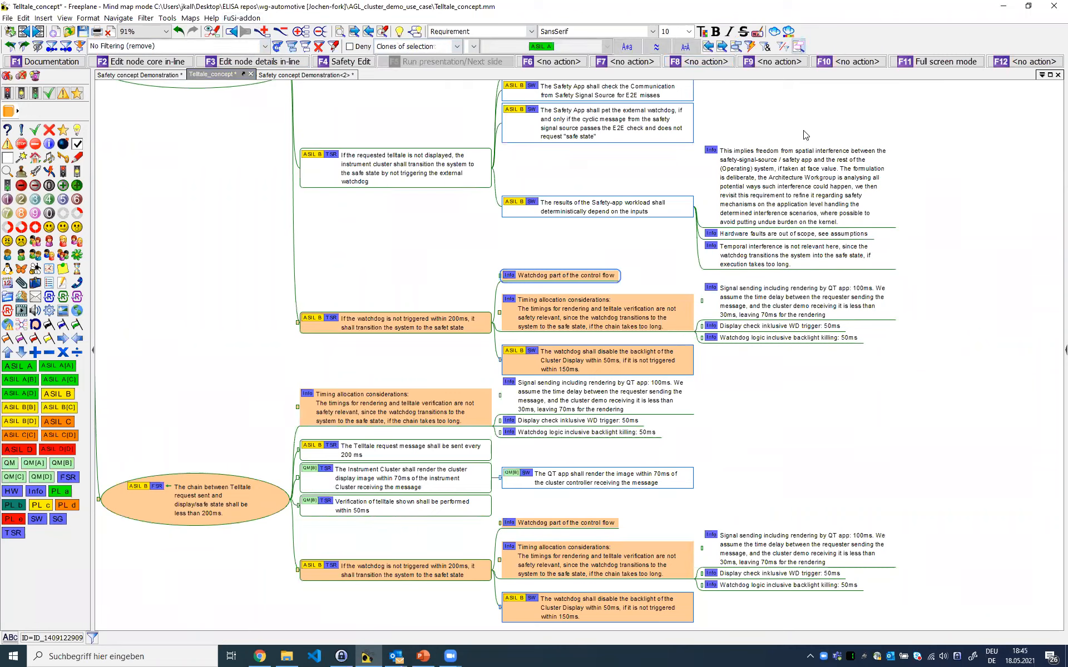
mouse_move(528, 281)
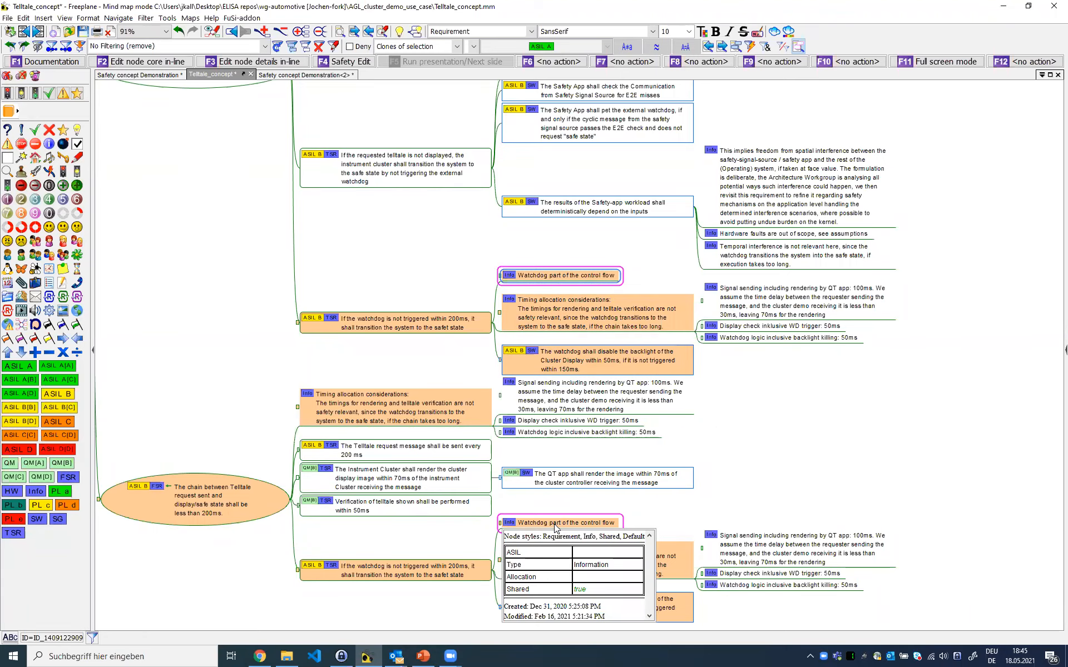
Filter the map to the clones of the selected watchdog node and show their ancestor nodes
scroll(567, 497, "down", 3)
scroll(614, 448, "down", 3)
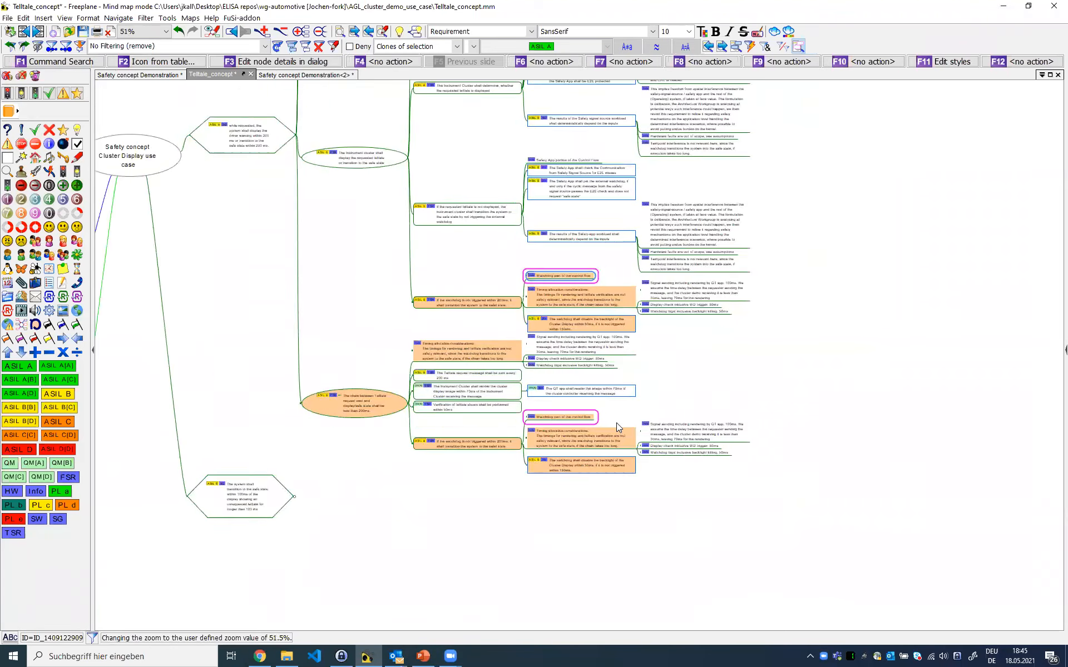
scroll(550, 431, "down", 1)
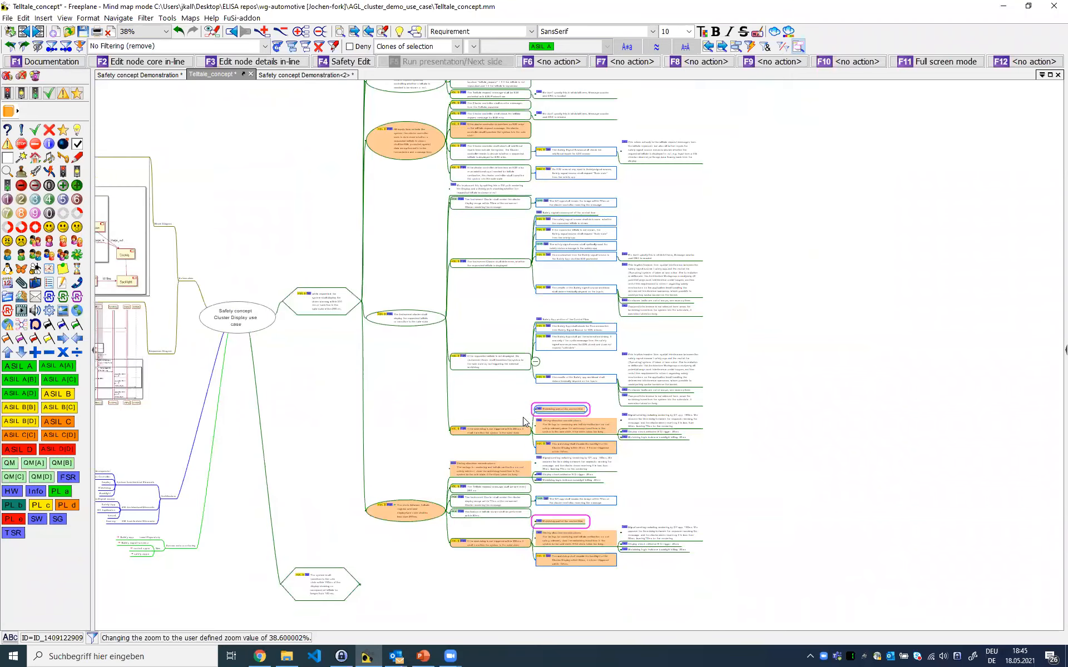
scroll(556, 428, "up", 5)
scroll(584, 420, "down", 8)
scroll(606, 410, "up", 4)
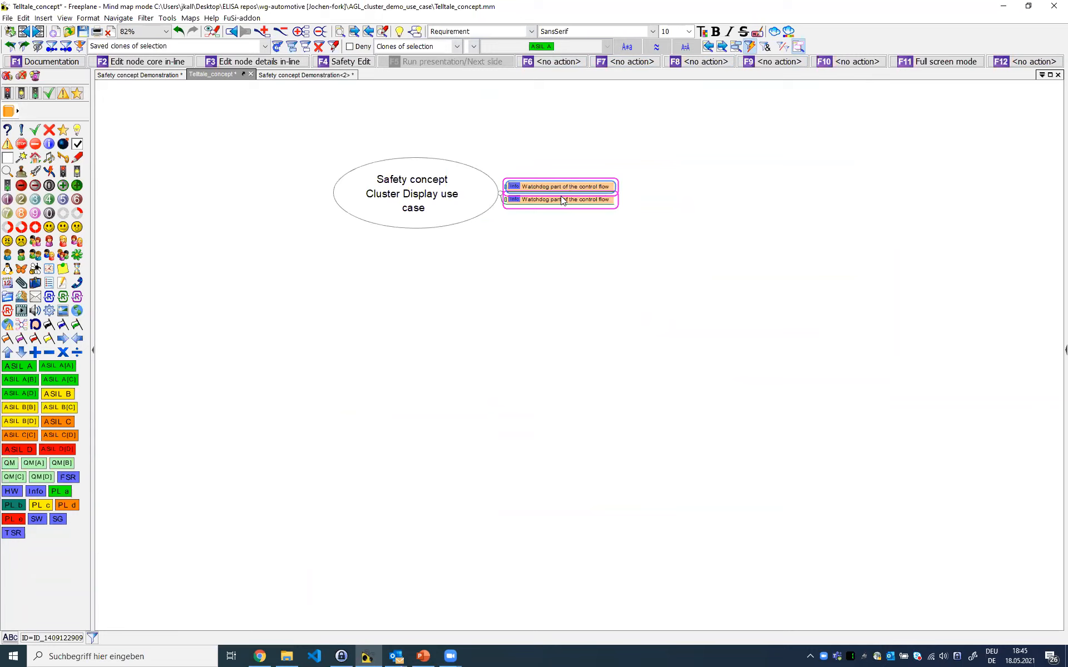
left_click(67, 49)
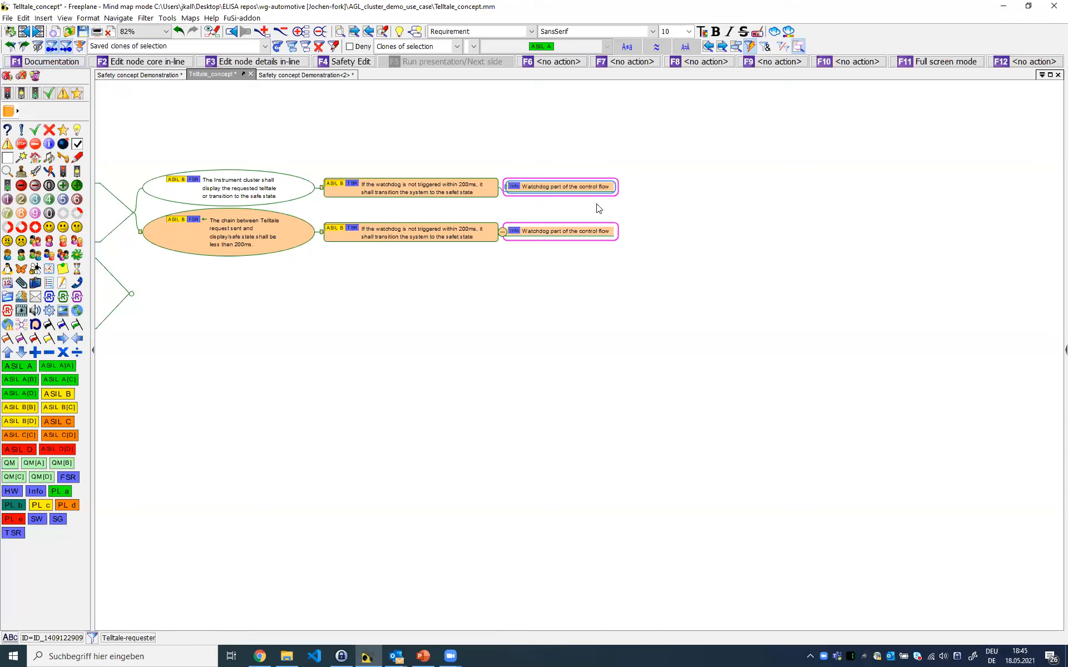
Inspect both filtered clone branches up to their safety goal, and remove the filter to restore the full map
left_click_drag(319, 318, 477, 339)
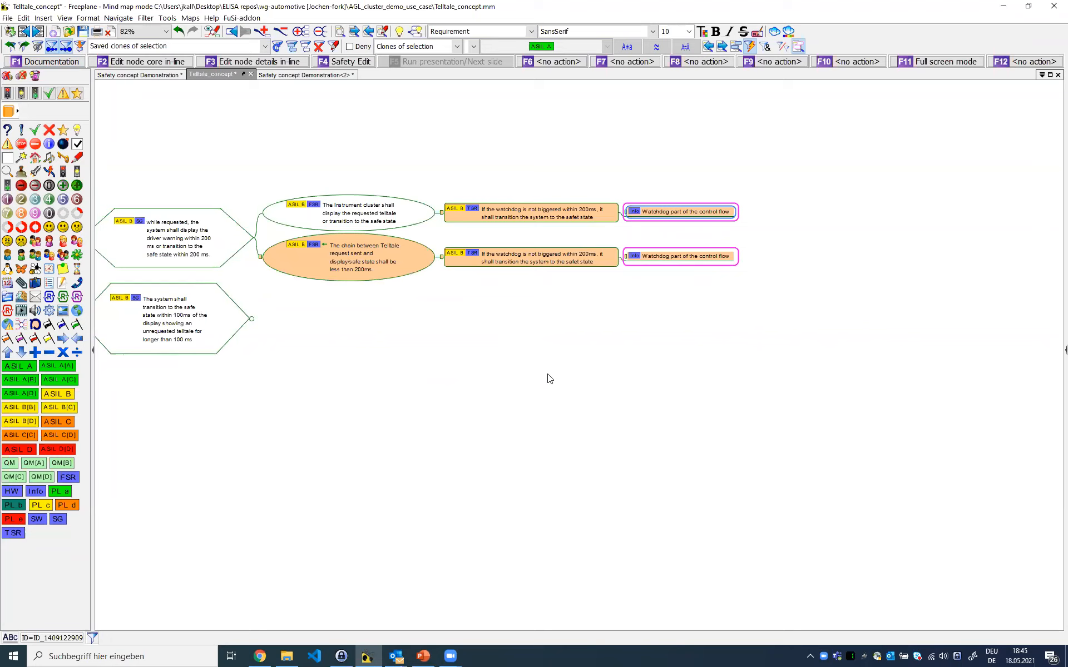
left_click_drag(545, 322, 623, 343)
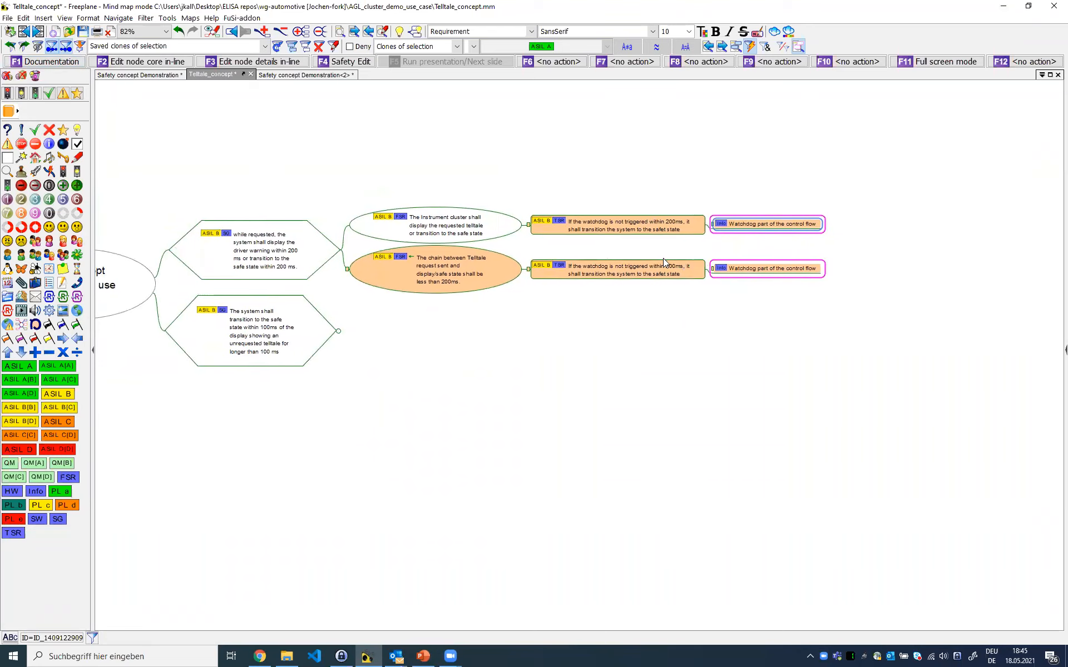
left_click_drag(687, 339, 669, 341)
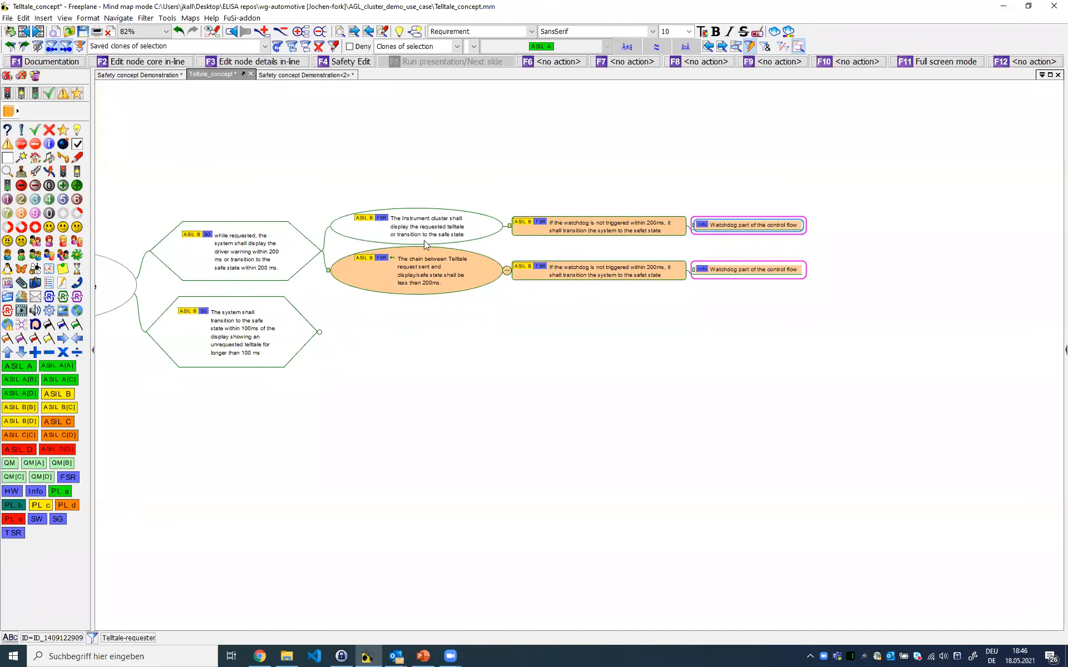
left_click_drag(538, 399, 532, 377)
left_click_drag(584, 353, 473, 356)
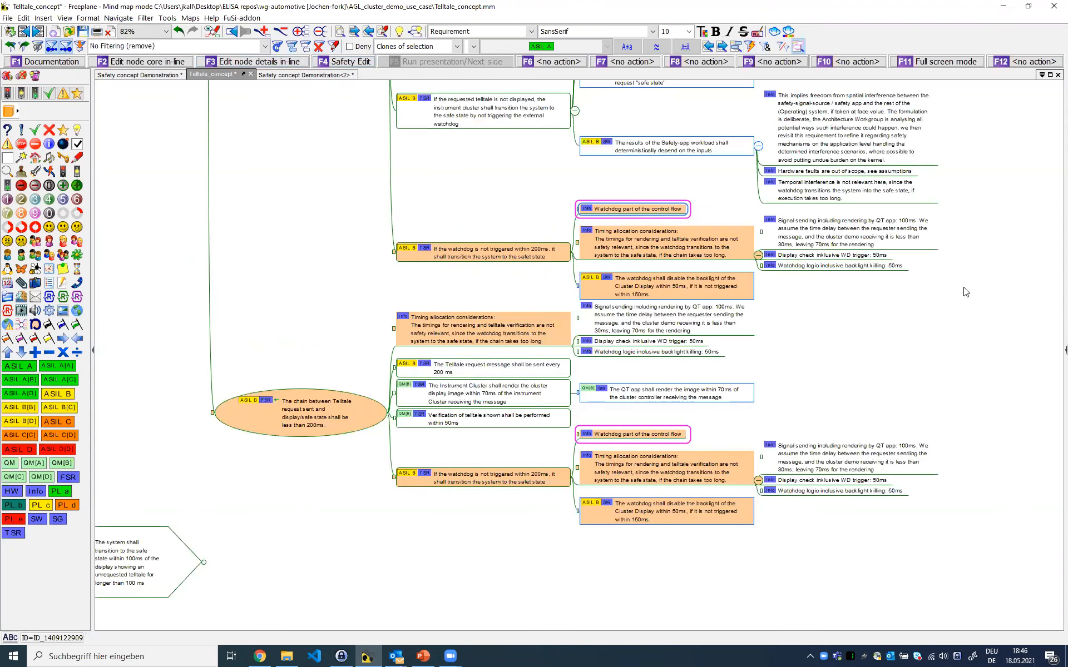
Compare the two cloned watchdog branches and the timing allocation requirements around the telltale chain node
left_click_drag(797, 578, 744, 383)
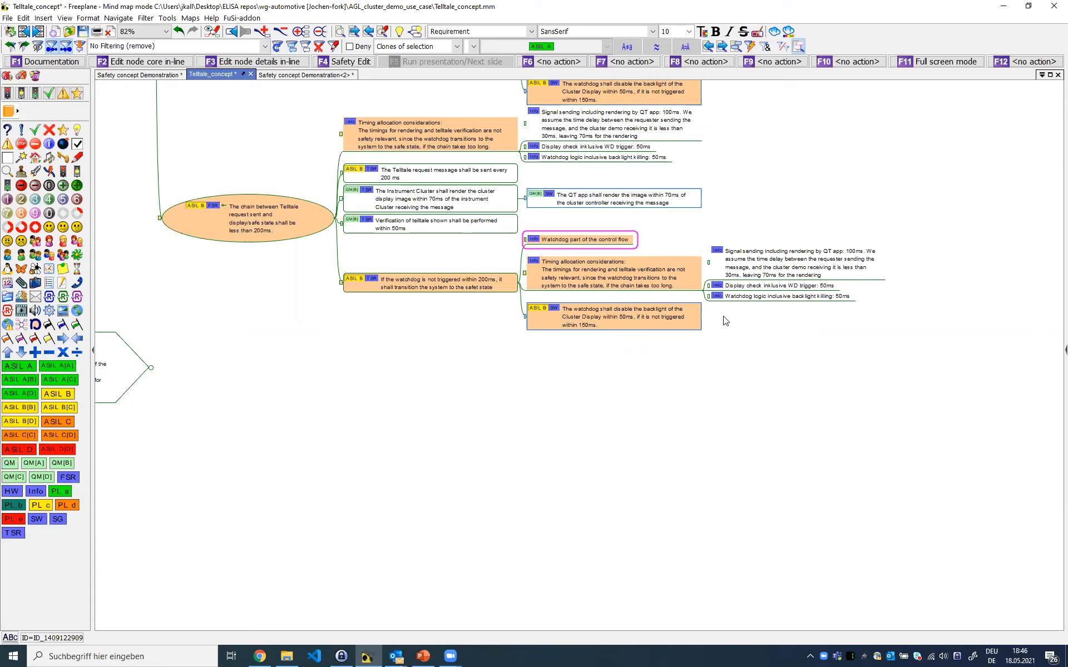
left_click_drag(743, 122, 725, 208)
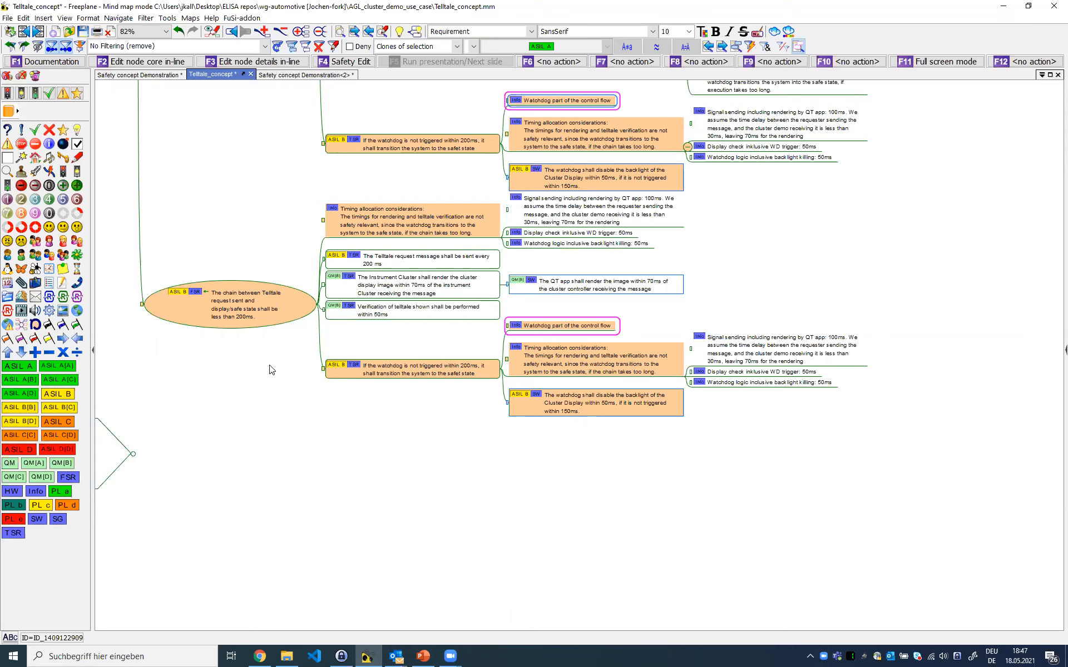
scroll(318, 412, "up", 2)
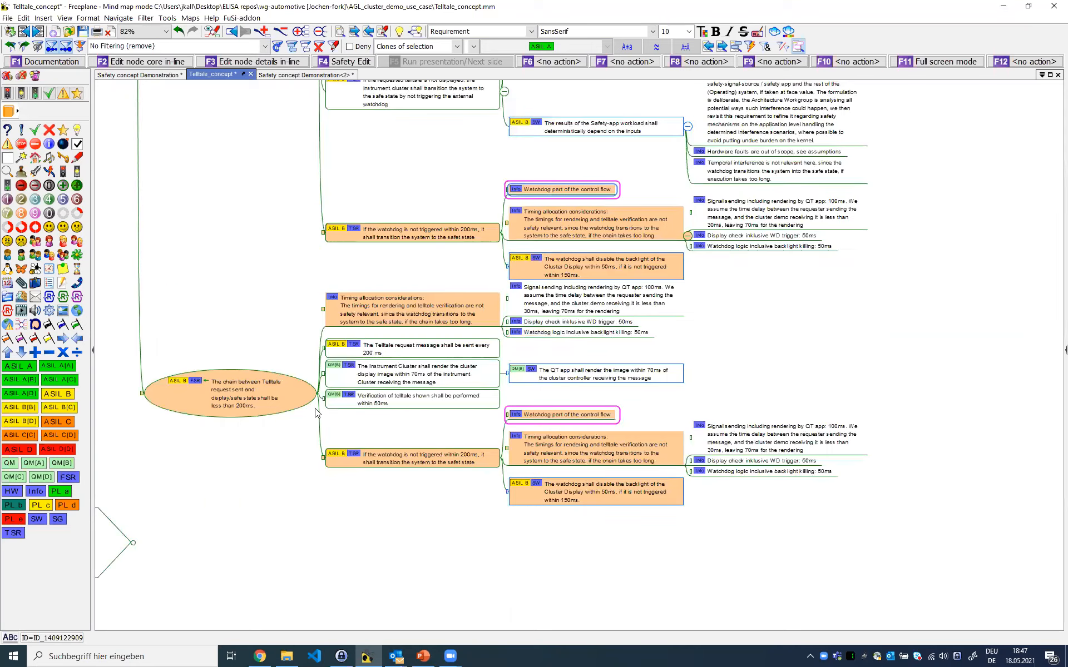
scroll(315, 412, "down", 1)
scroll(309, 412, "up", 1)
scroll(314, 411, "down", 1)
scroll(392, 367, "up", 1)
scroll(392, 367, "down", 1)
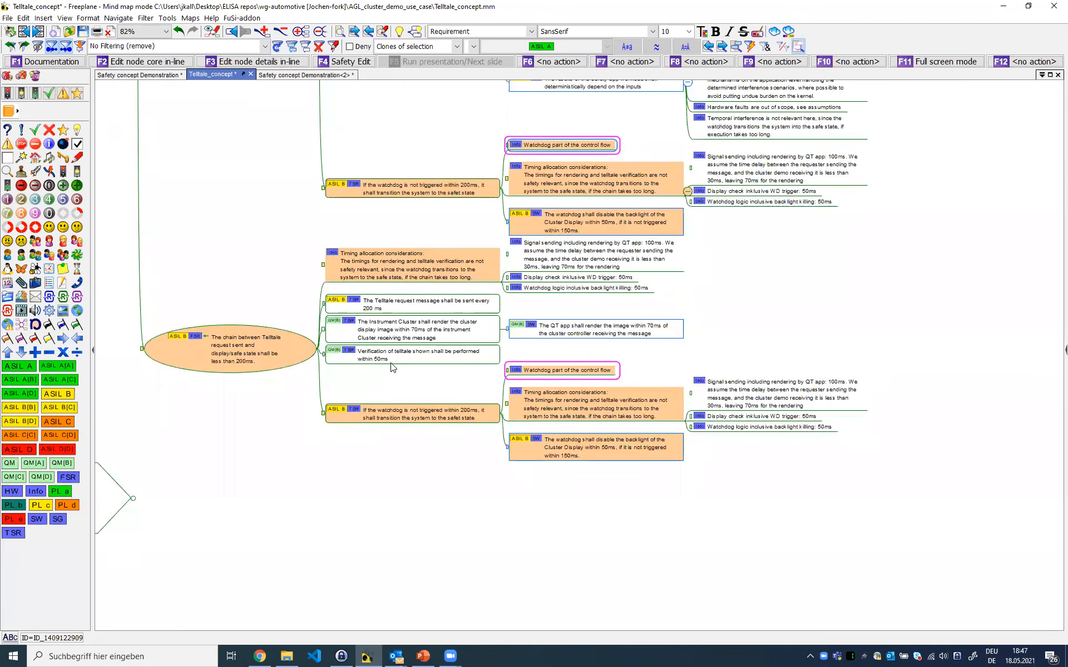
left_click_drag(745, 218, 626, 222)
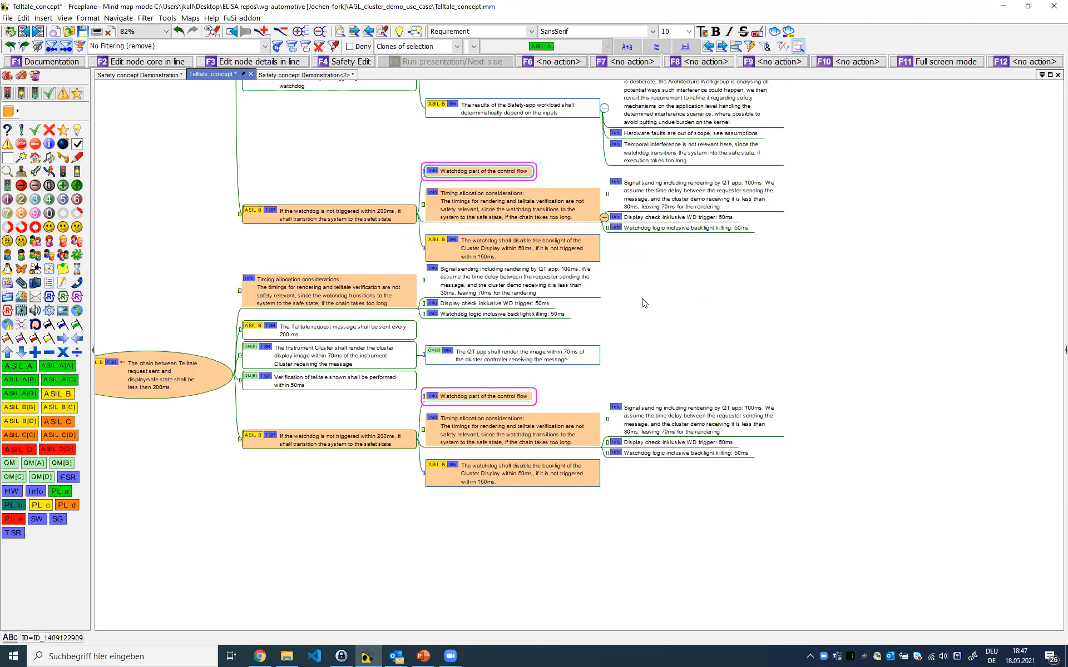
Switch to Chrome, look through the MPS-extensions repository and its README, and minimize the browser
mouse_move(550, 300)
left_click(259, 656)
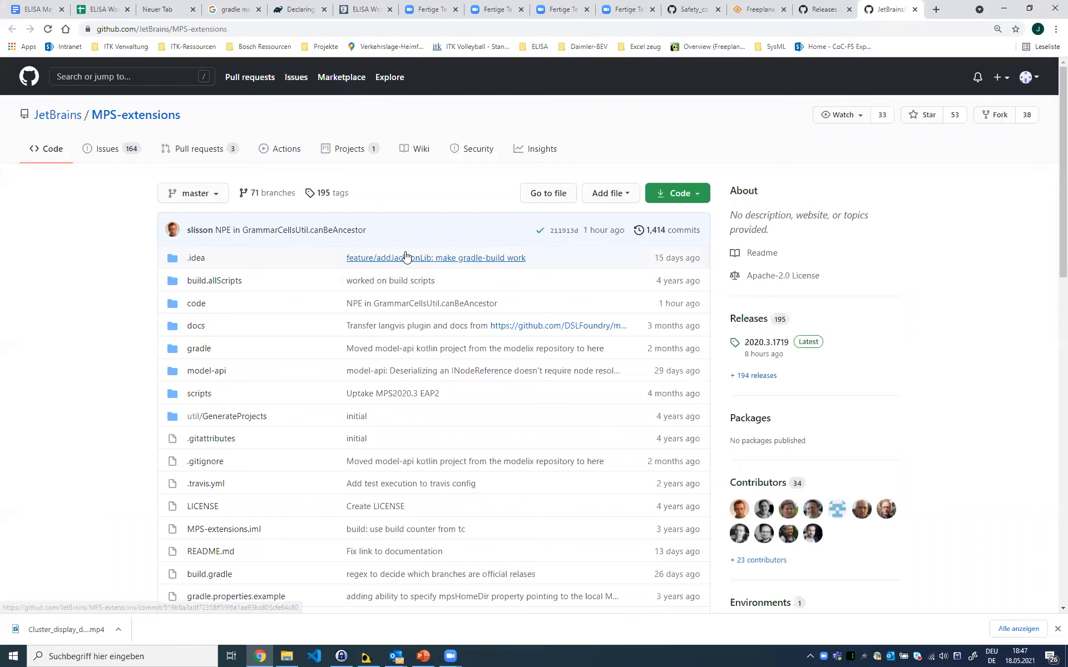
scroll(50, 367, "down", 8)
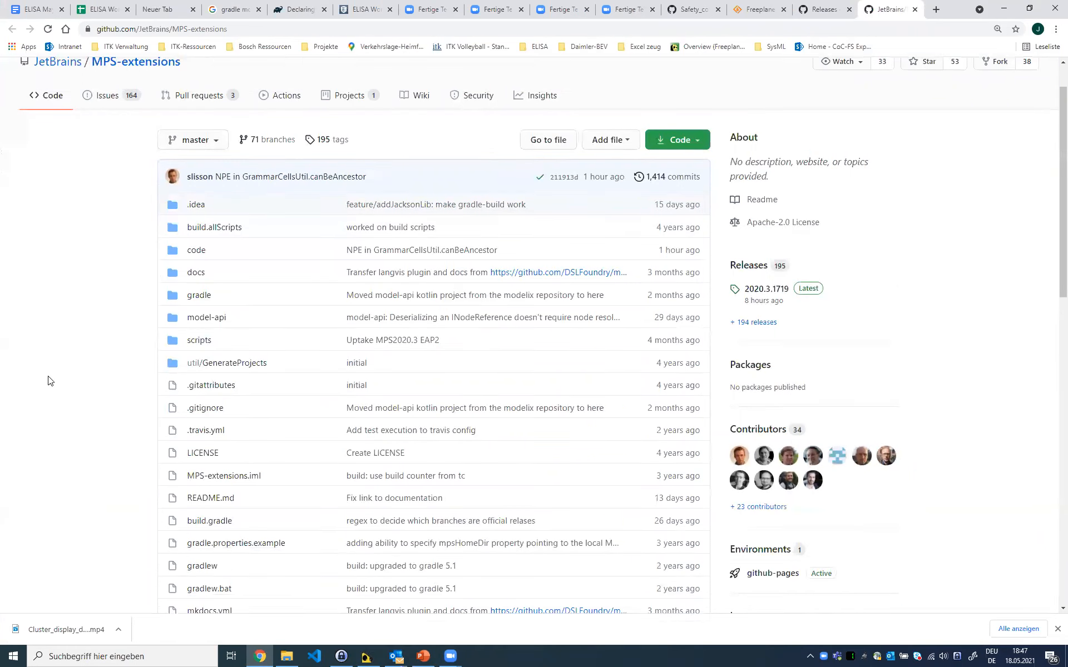
scroll(31, 366, "down", 2)
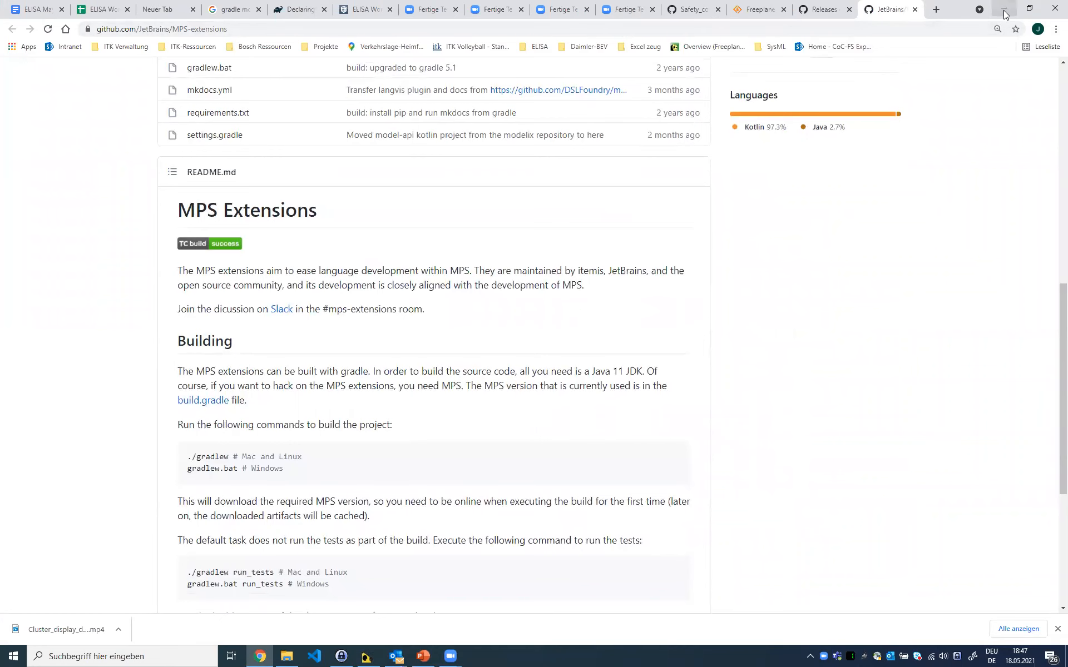
scroll(558, 333, "down", 2)
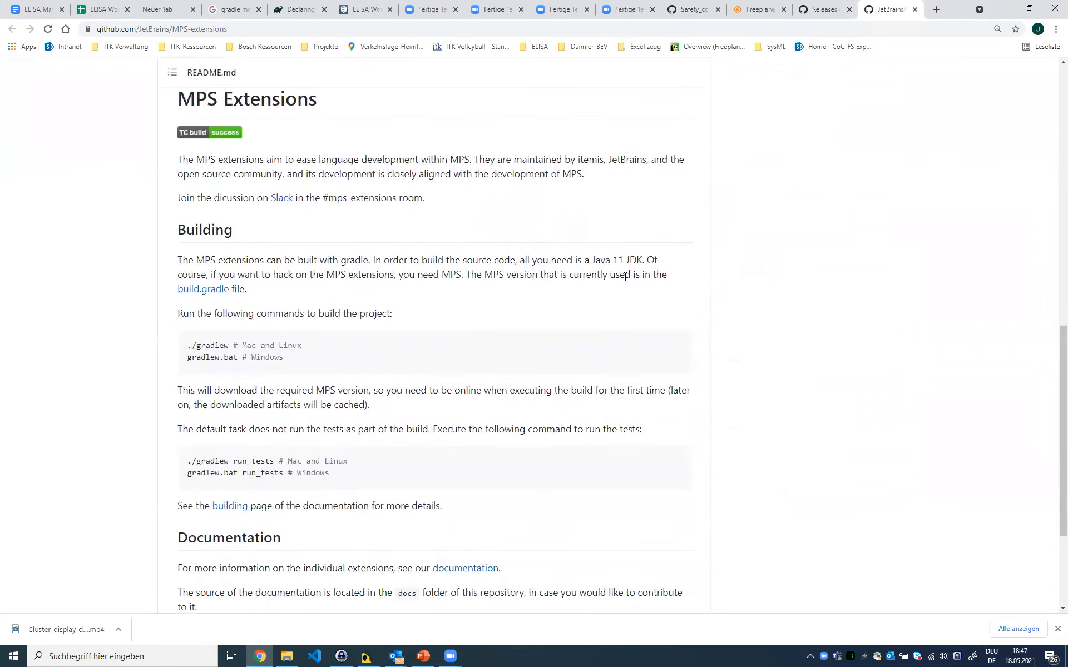
left_click(1004, 9)
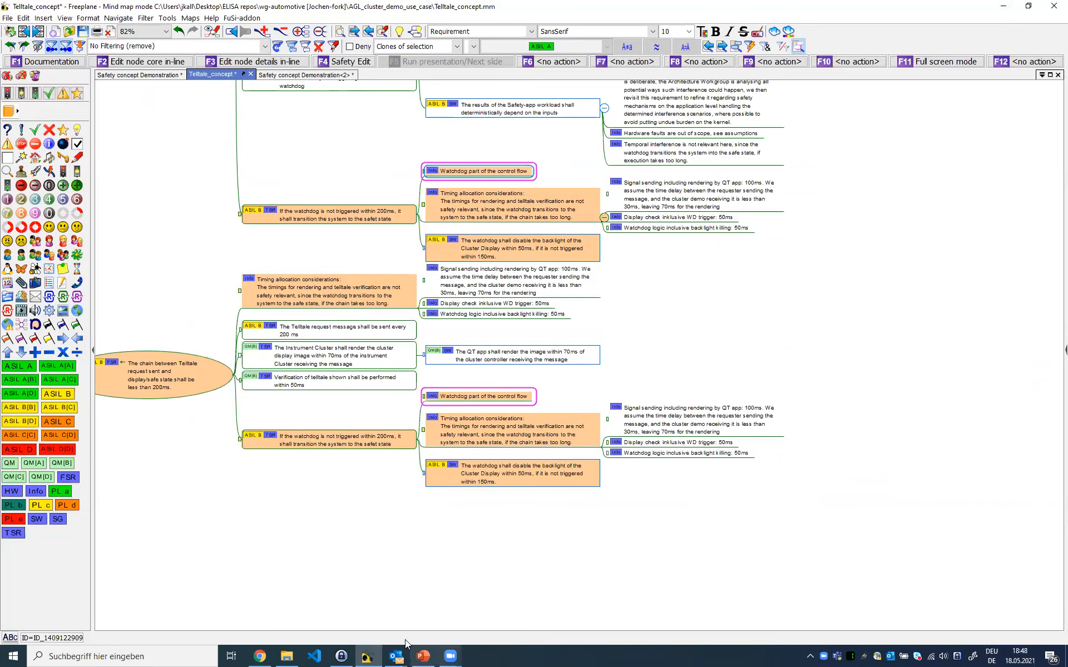
Return to Chrome and look through the open GitHub pages to reach the Freeplane project page on SourceForge
left_click(260, 656)
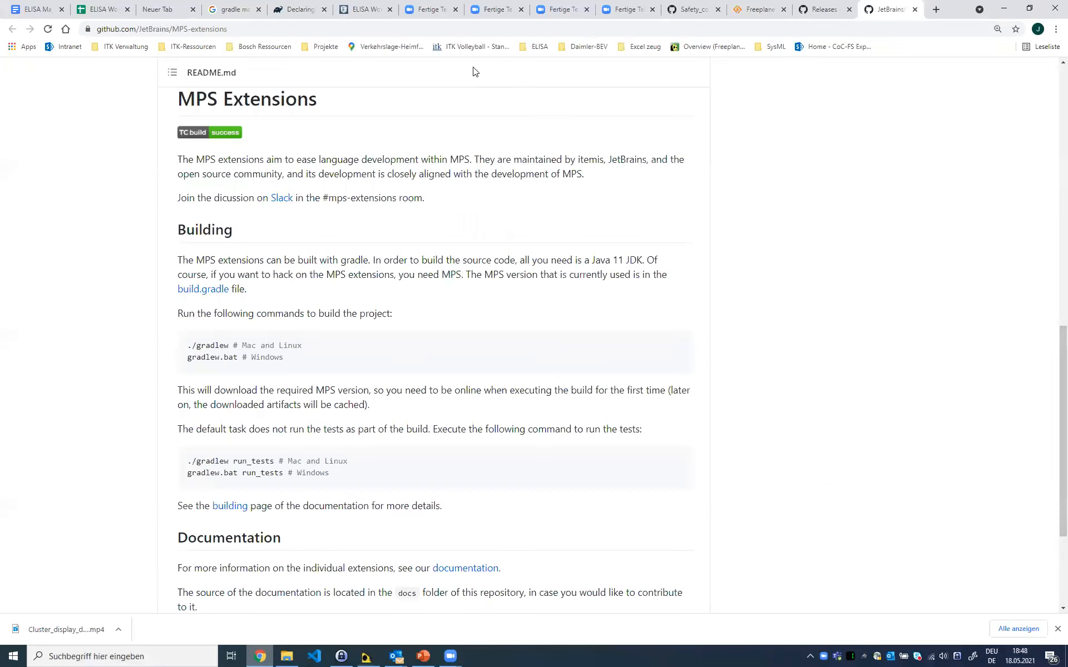
left_click(828, 15)
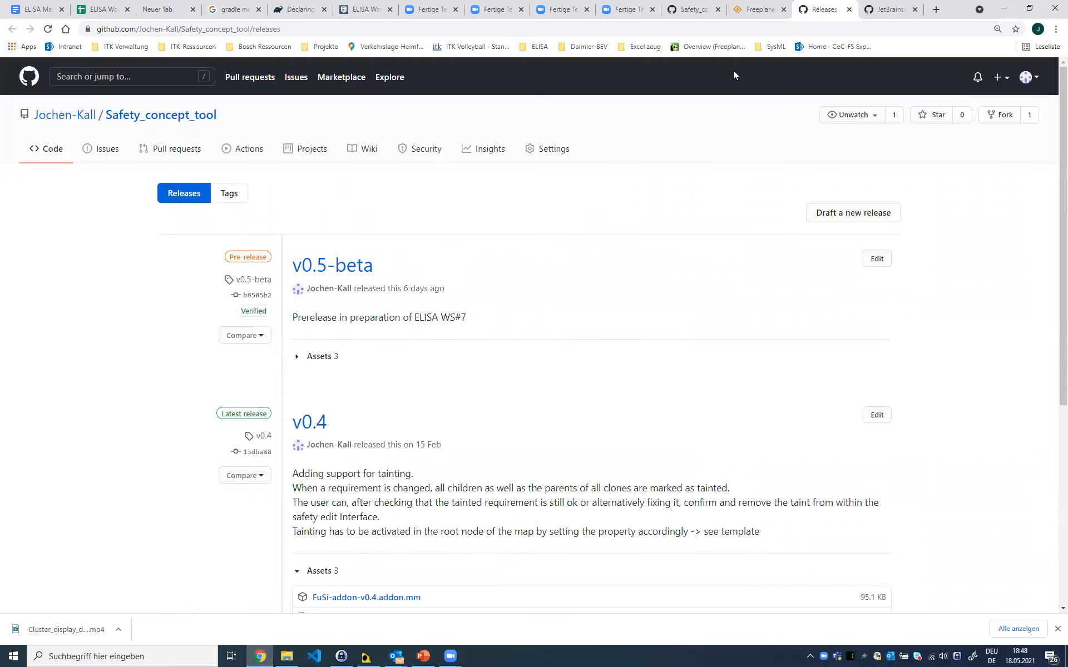
left_click(694, 13)
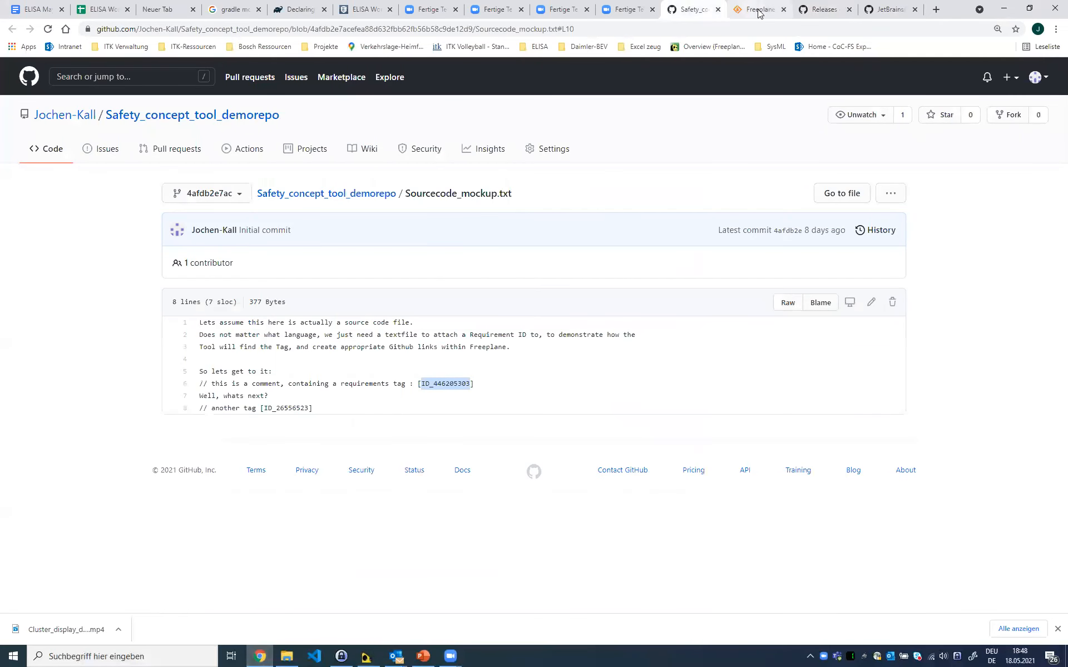
left_click(757, 10)
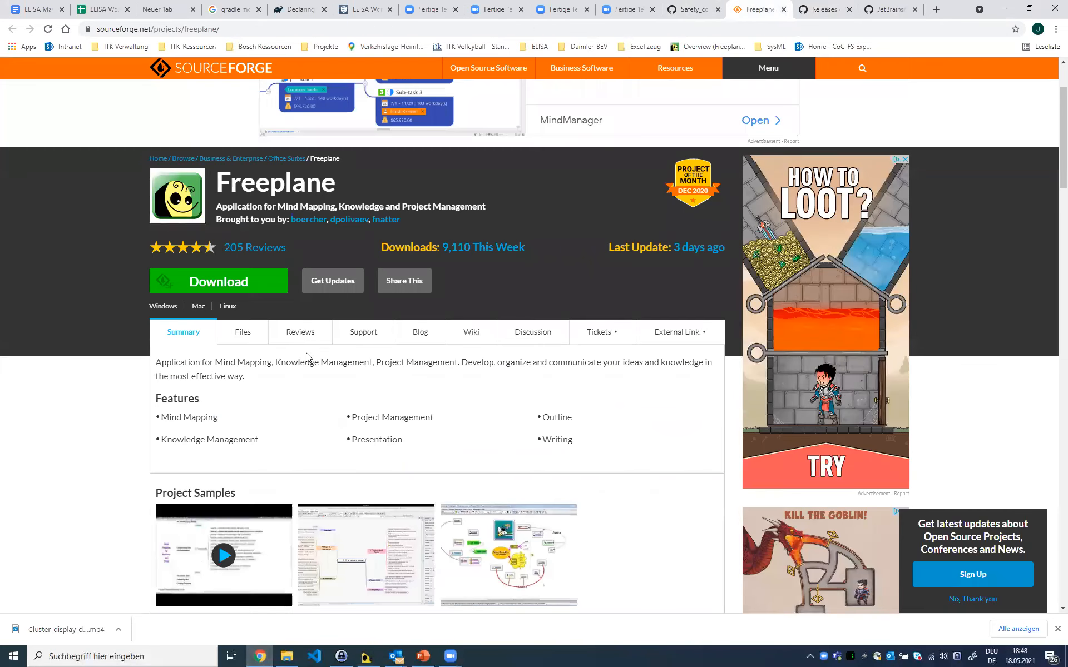
Open the Freeplane download page, go back to the project page, and open the project's file listing
left_click(241, 282)
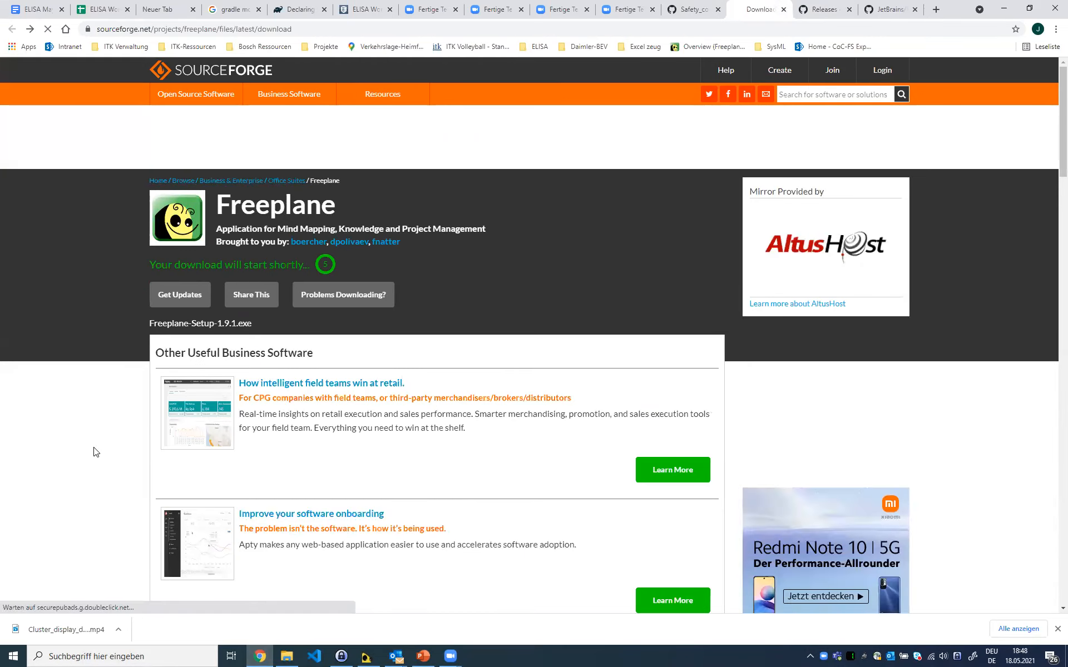
key("alt+Left")
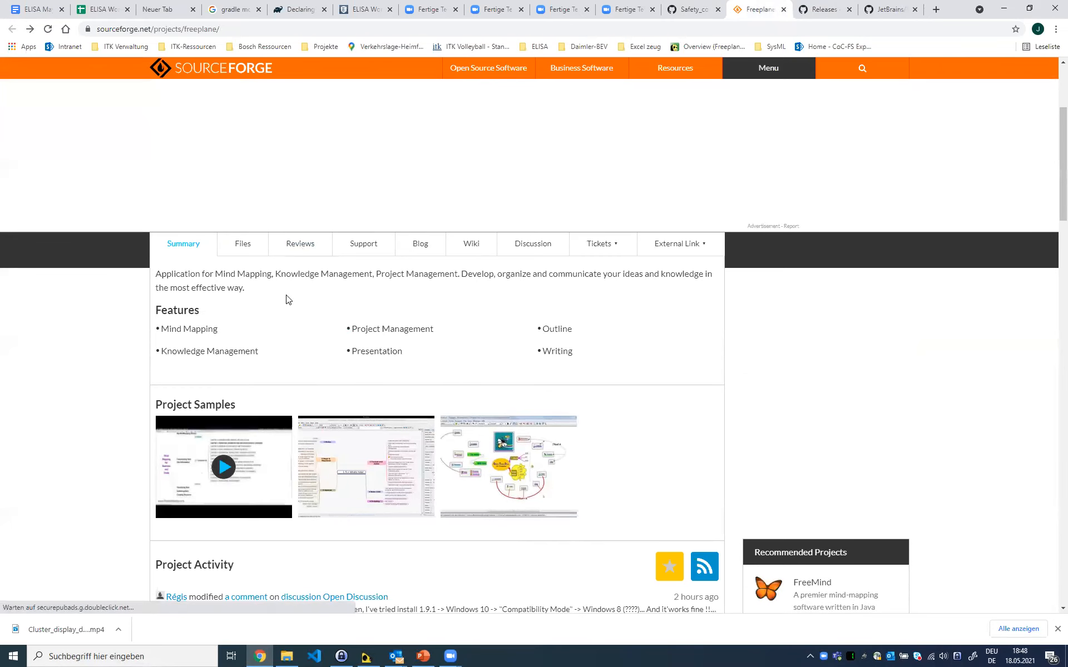
scroll(380, 339, "up", 3)
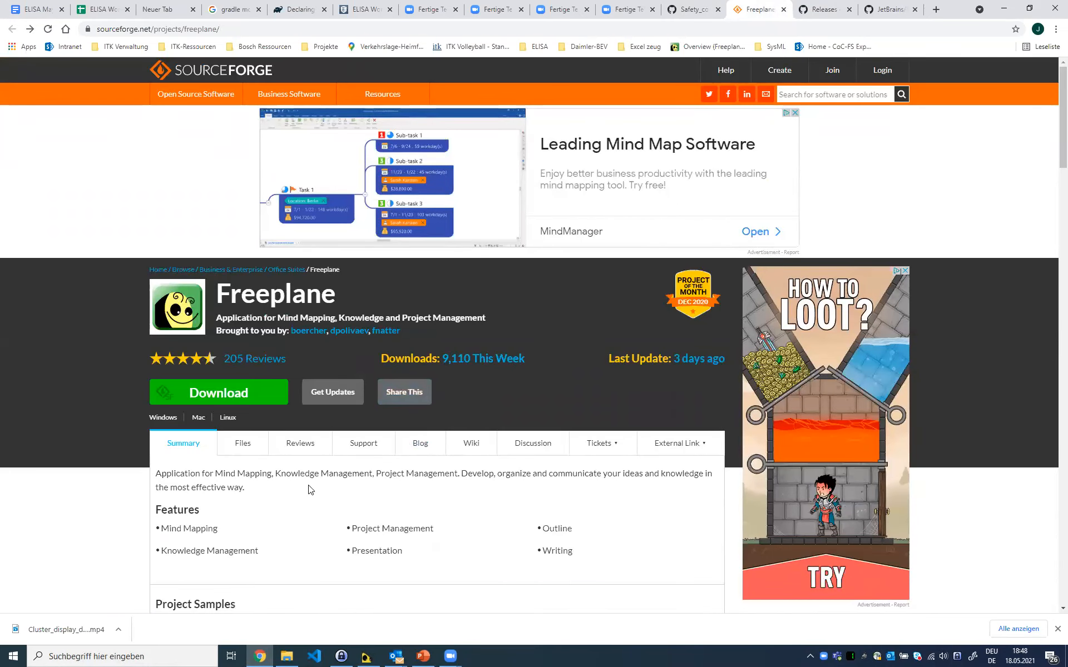
left_click(242, 448)
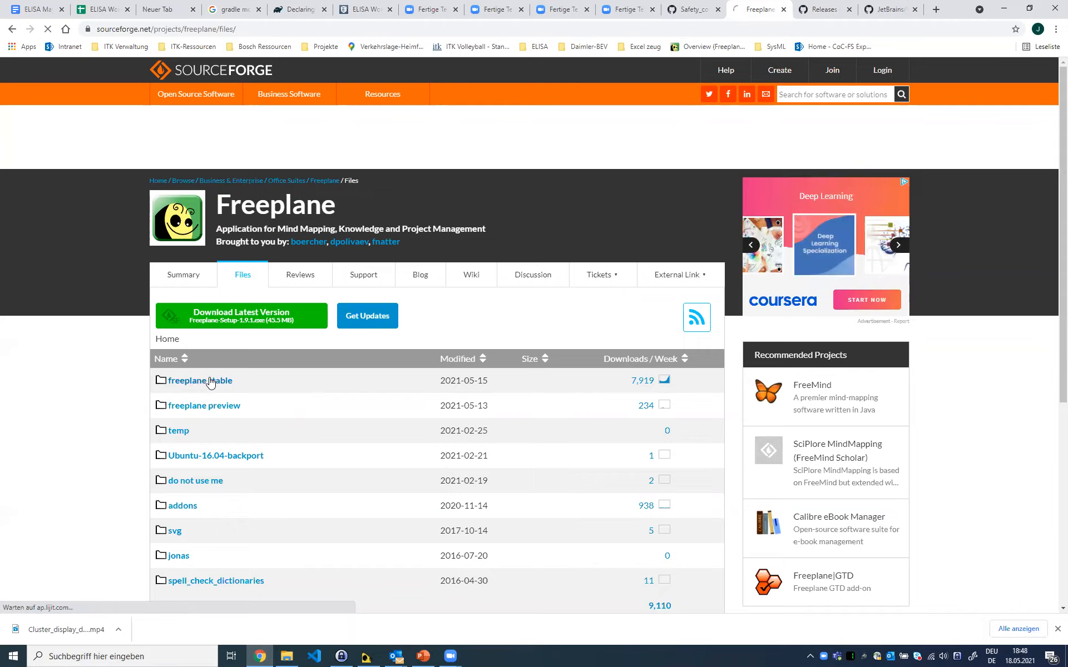
Open the freeplane stable folder on SourceForge and look through its downloadable release files
left_click(215, 376)
scroll(122, 449, "down", 2)
scroll(123, 449, "down", 2)
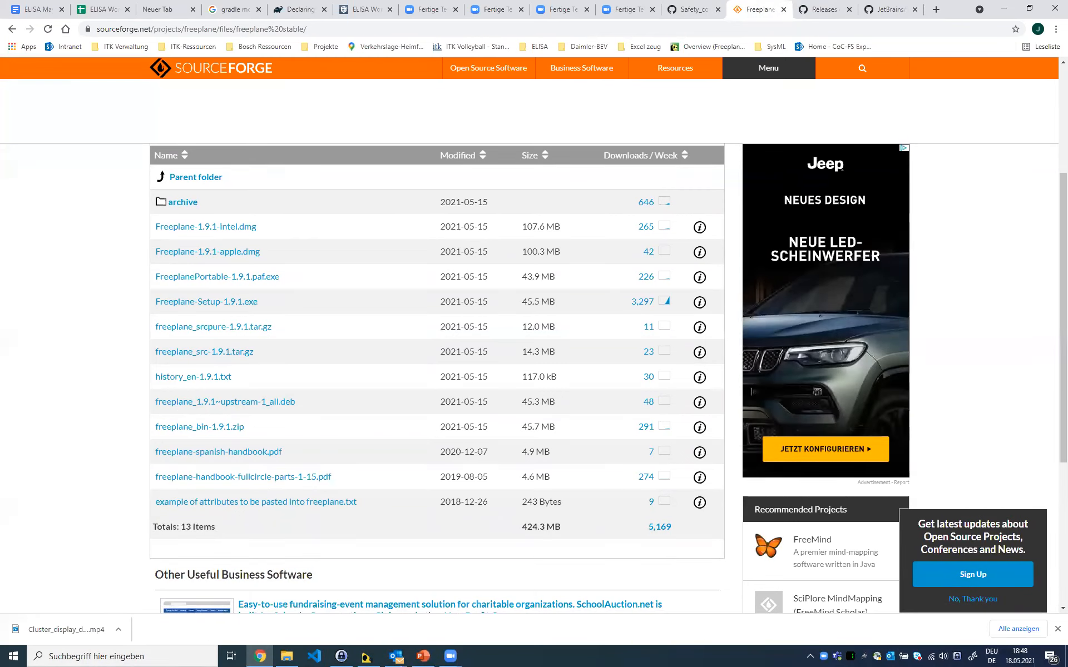
scroll(62, 370, "up", 2)
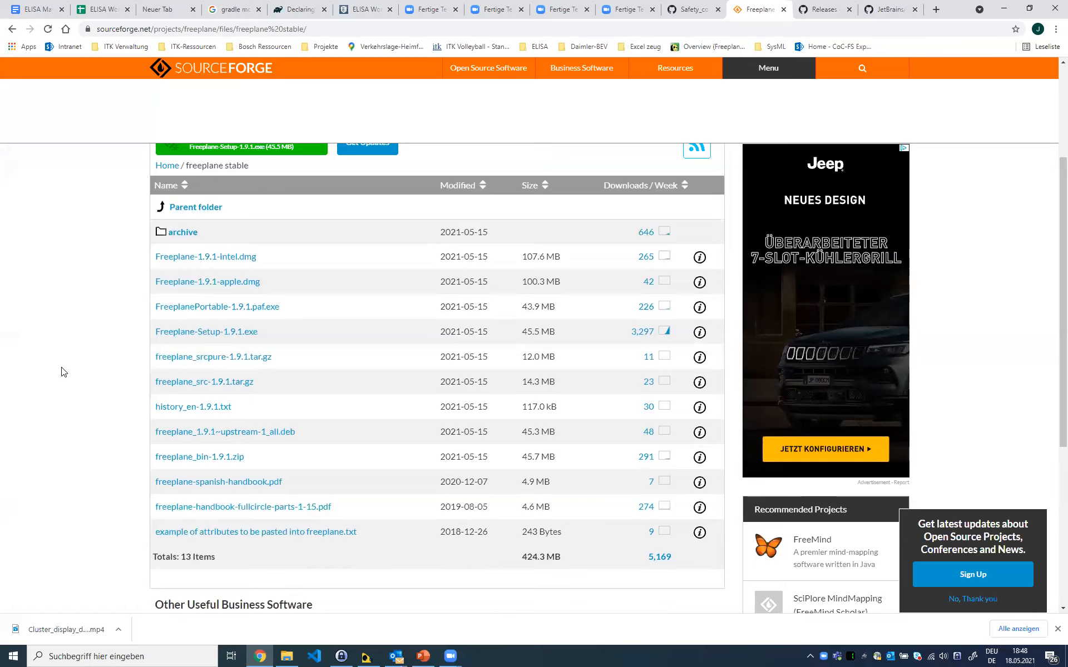
mouse_move(482, 69)
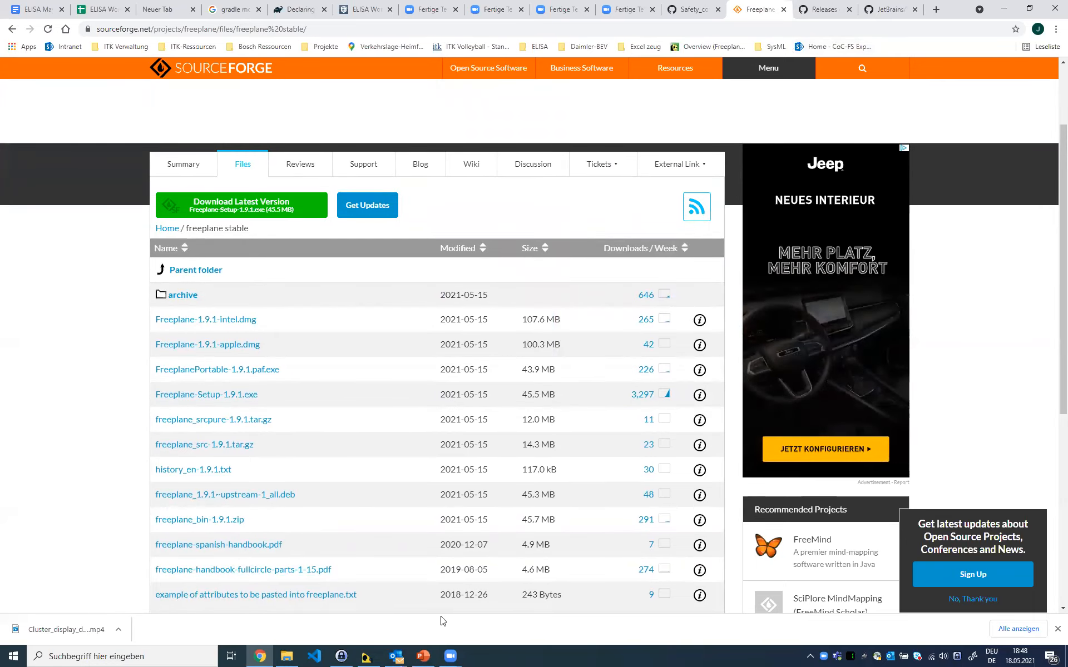
Switch to Freeplane, show the Safety concept Demonstration map, open the Install Safety addon releases link, and select the opened page's address
left_click(365, 656)
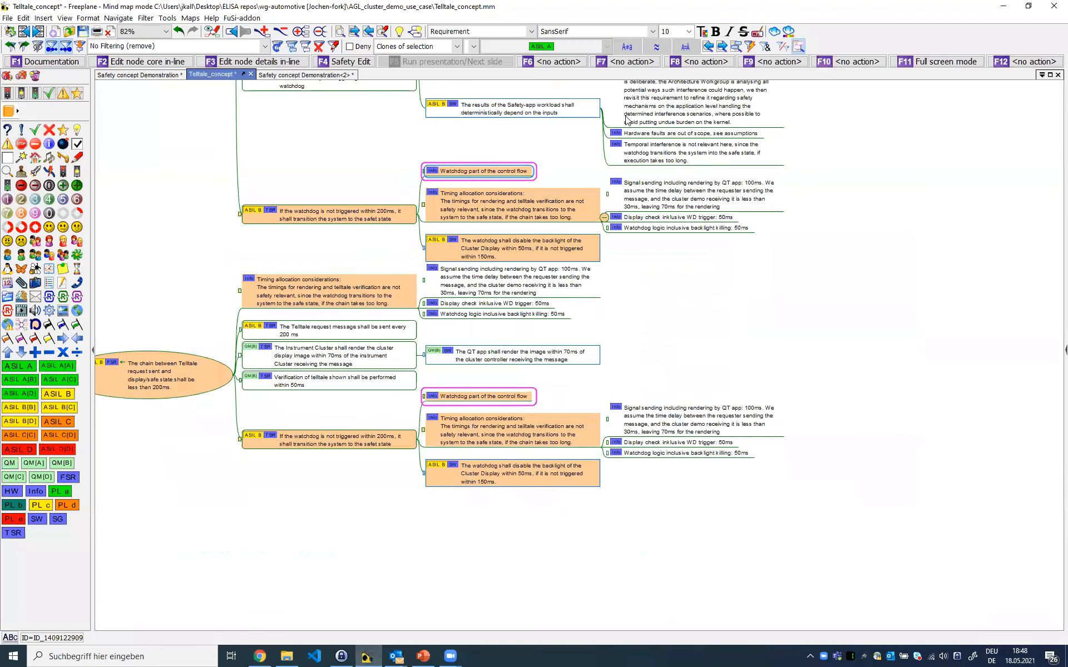
left_click_drag(245, 525, 320, 518)
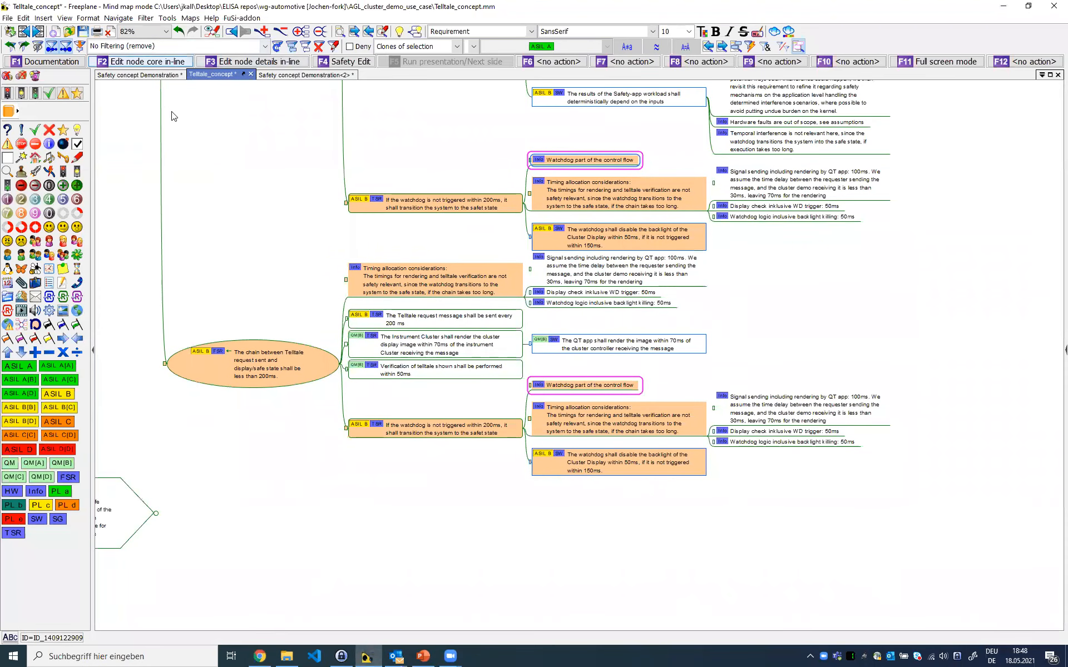
left_click(151, 75)
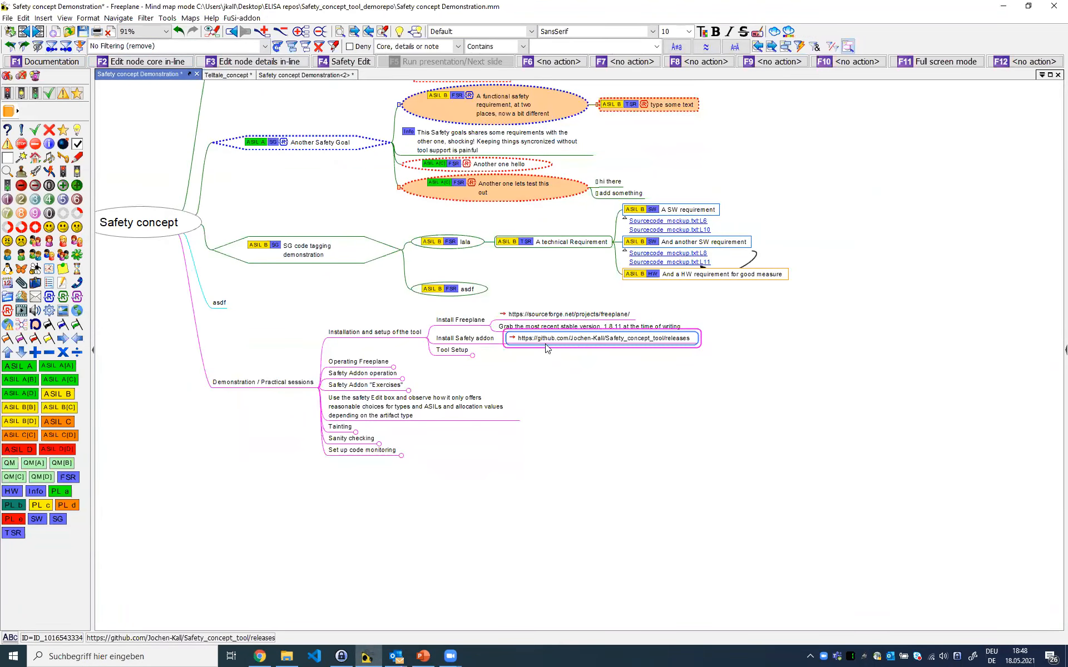
left_click(510, 339)
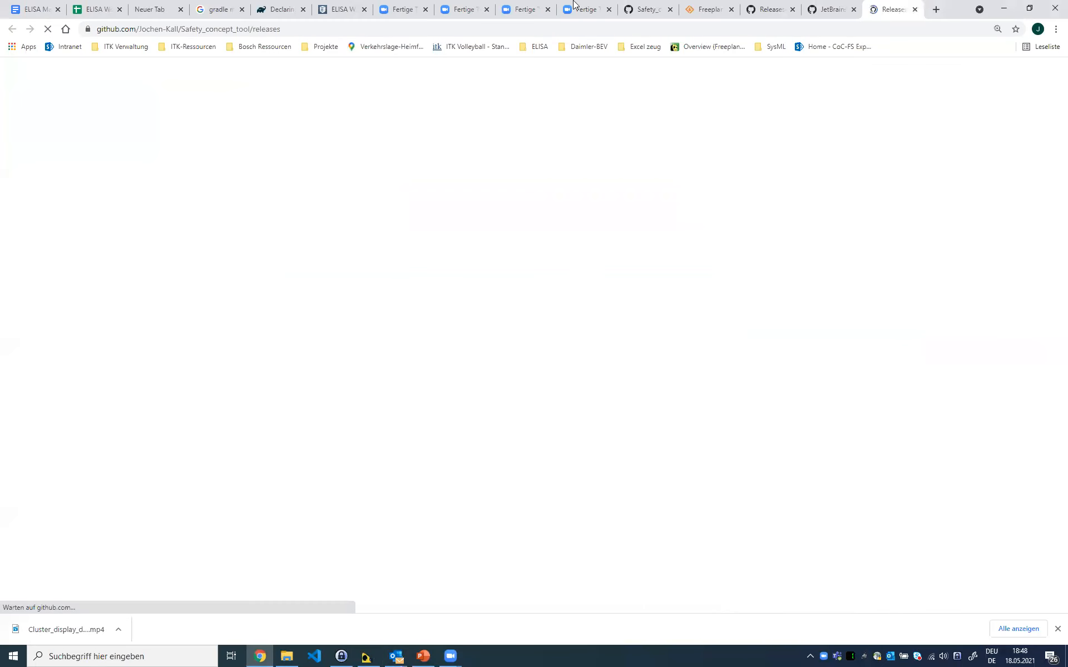
left_click(301, 28)
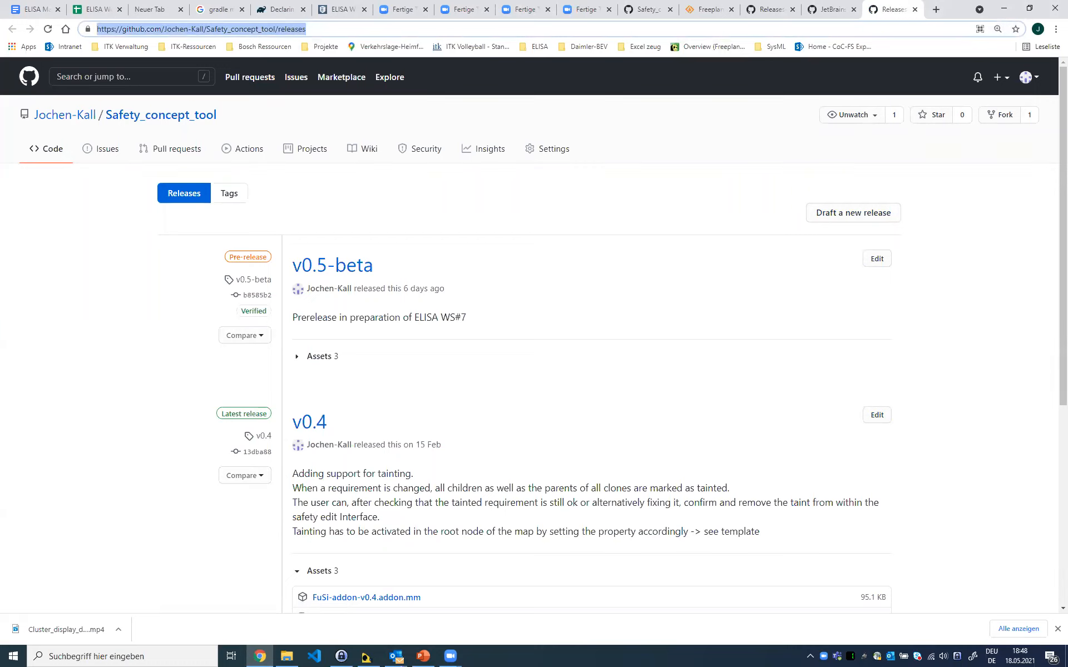
Look through the Safety_concept_tool releases page, including the v0.5-beta and v0.4 entries
key("alt+Tab")
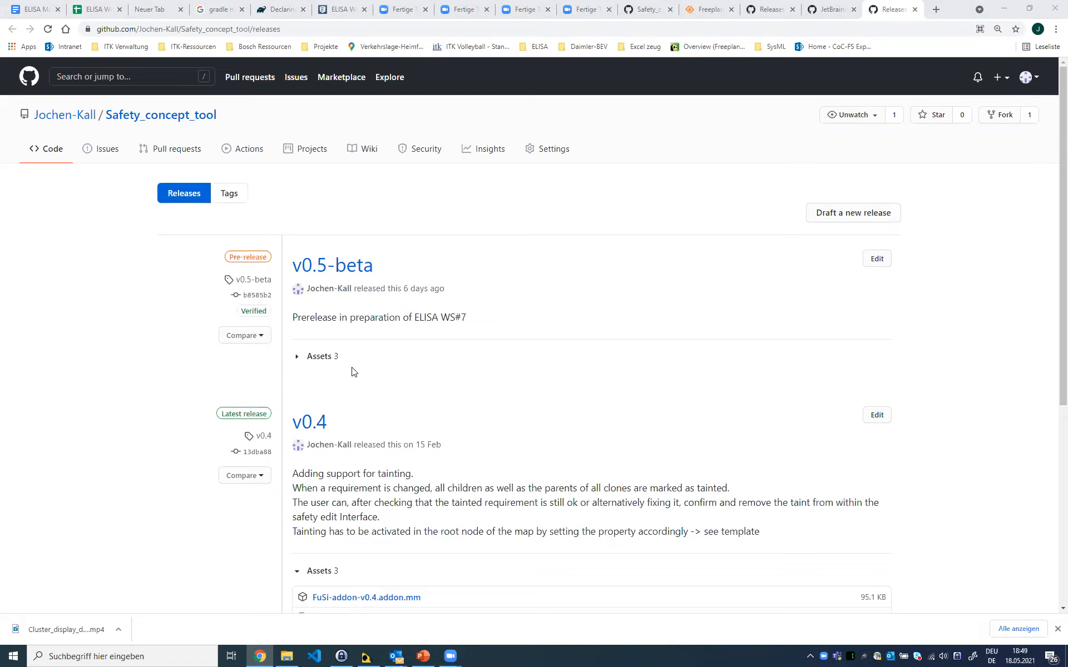
scroll(350, 404, "down", 1)
scroll(350, 404, "down", 5)
scroll(363, 470, "up", 3)
scroll(362, 431, "up", 3)
Return to the MPS-extensions README and open its documentation link in a new browser tab
left_click(826, 8)
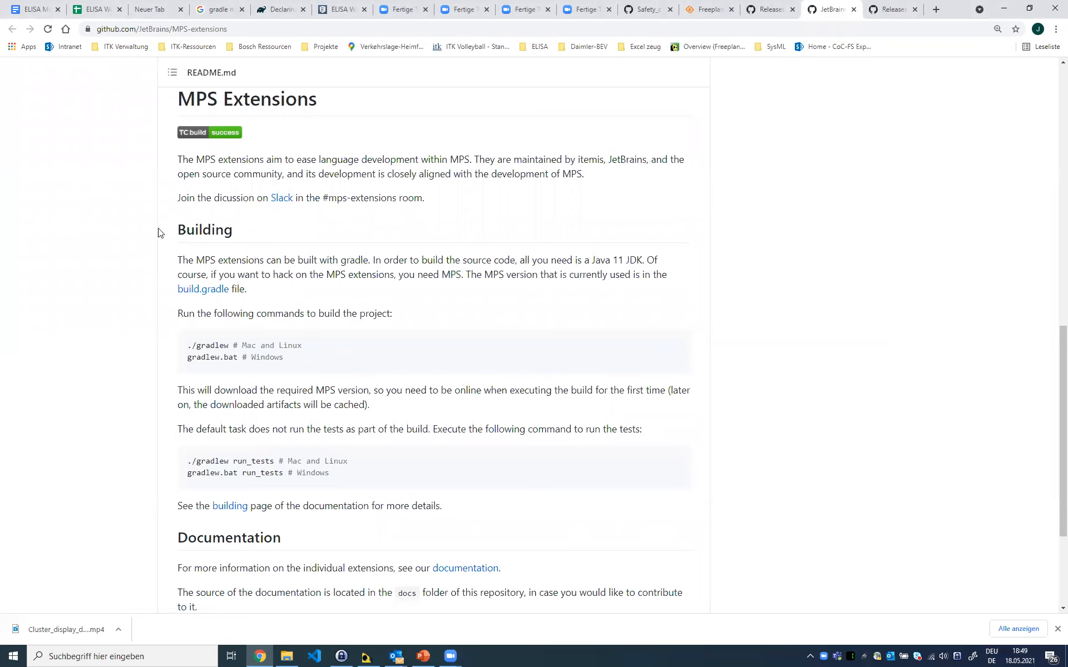
scroll(158, 233, "down", 2)
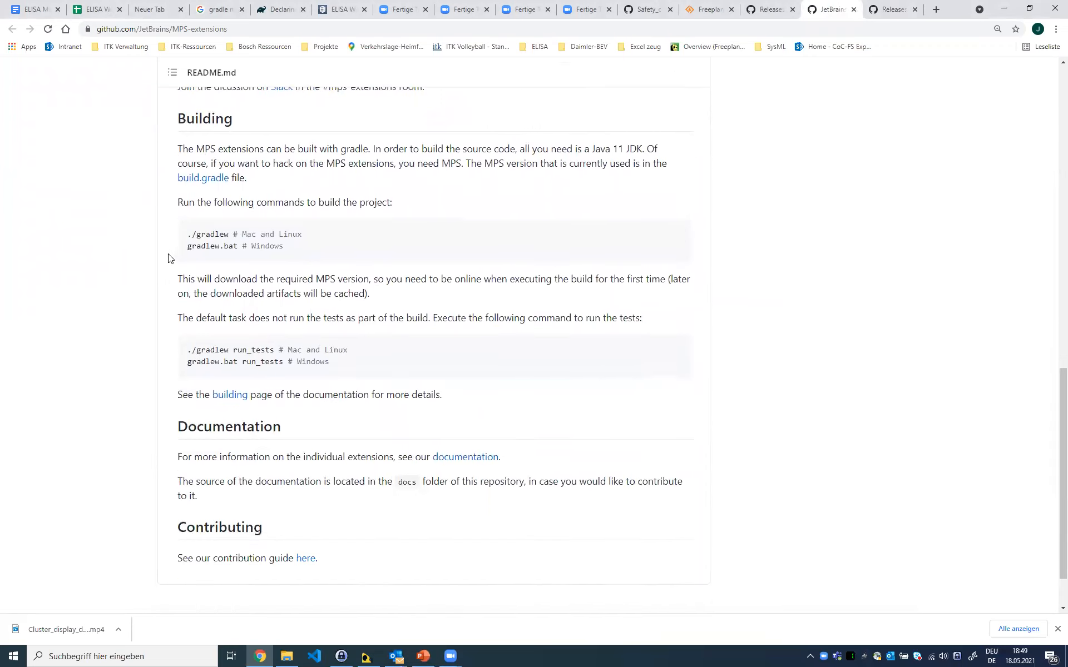
scroll(159, 285, "down", 2)
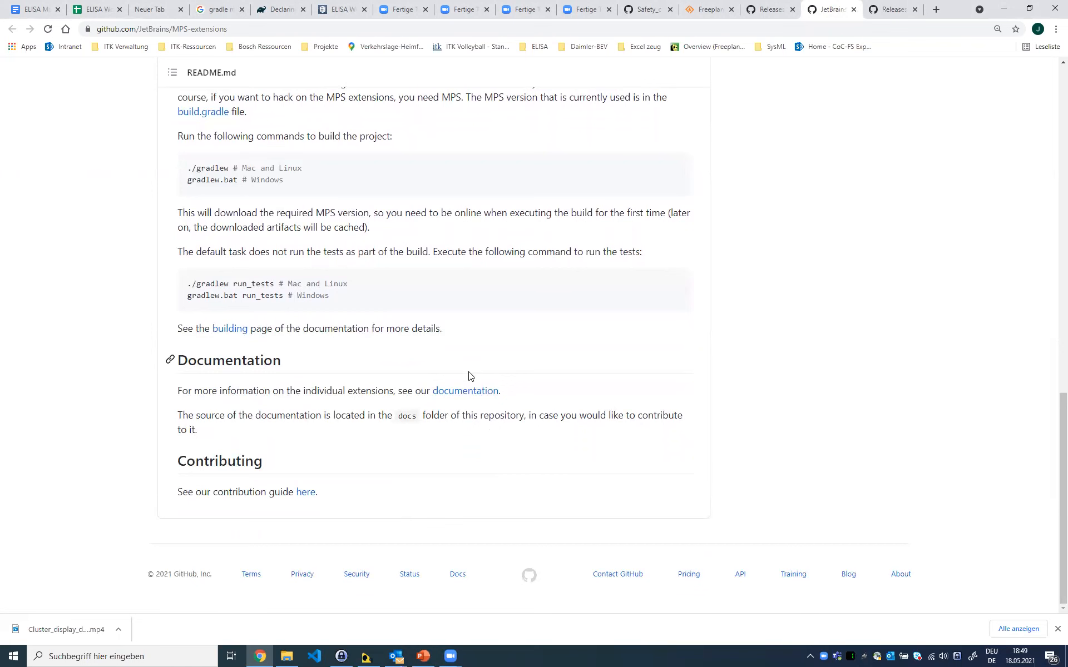
left_click(466, 392, "ctrl")
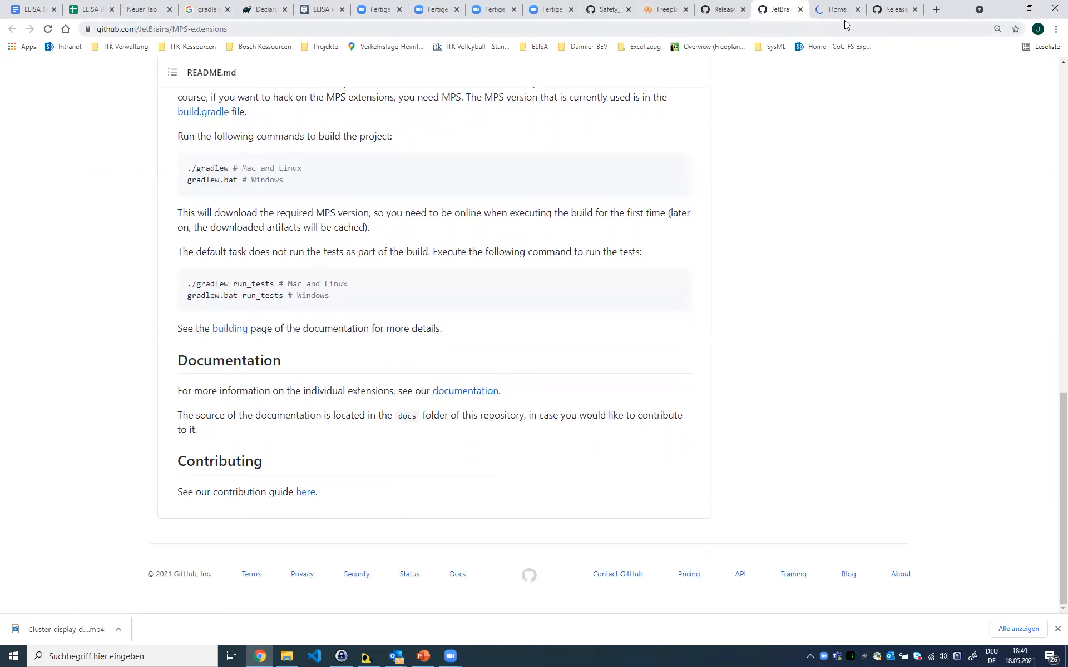
key("ctrl+Tab")
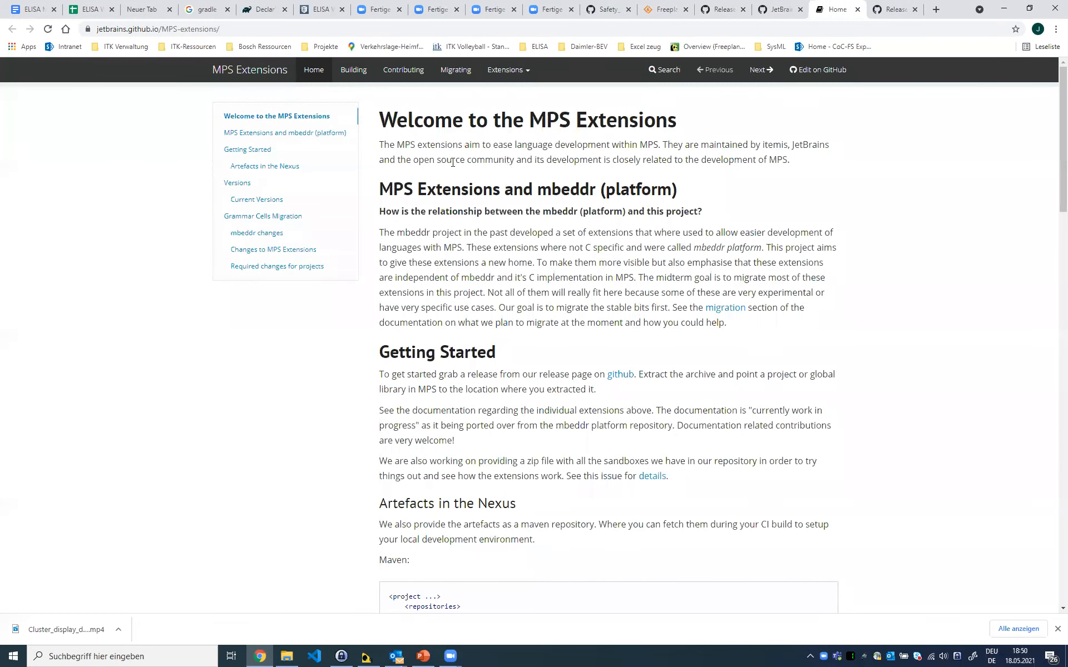
Read through the MPS Extensions documentation from getting started through versions and grammar cells migration, and minimize the browser
scroll(500, 200, "down", 1)
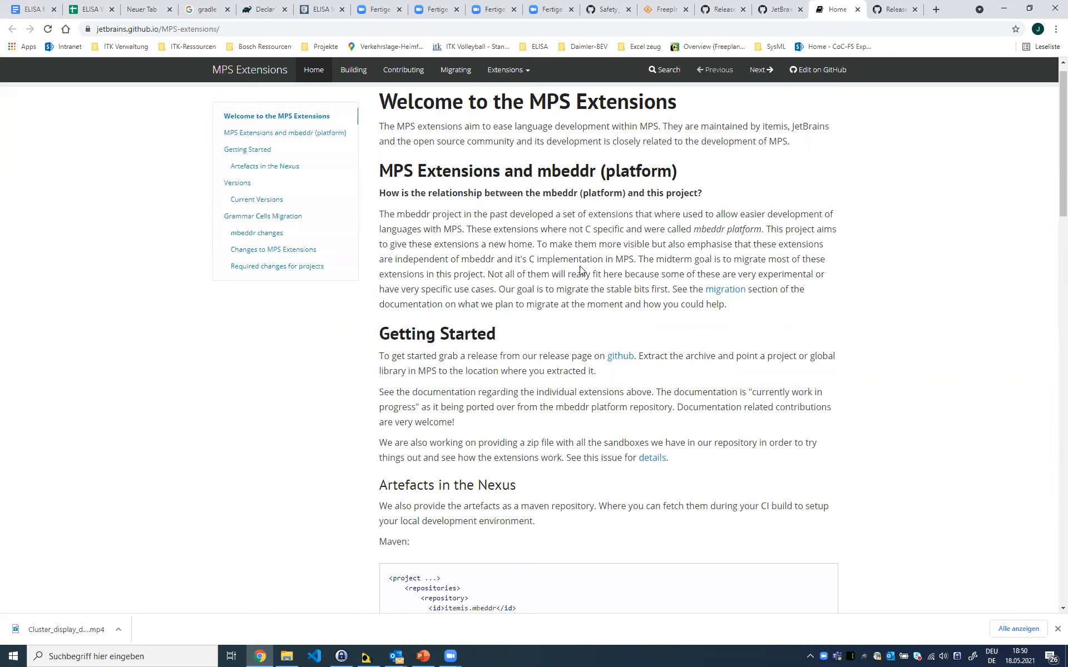
scroll(576, 269, "down", 1)
scroll(578, 259, "down", 1)
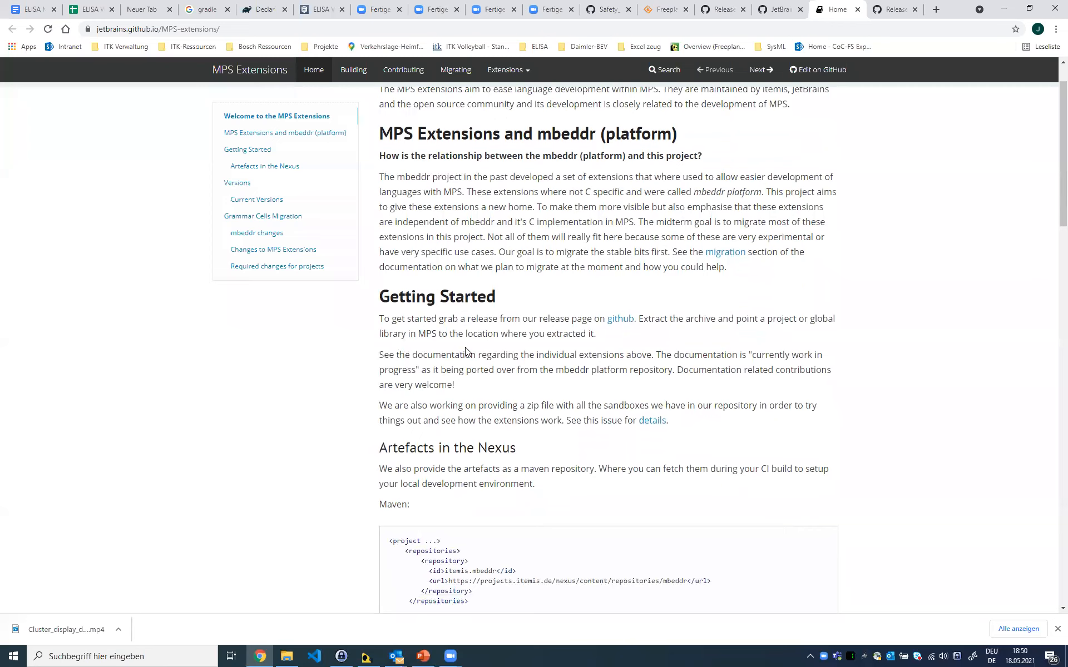
scroll(451, 350, "down", 2)
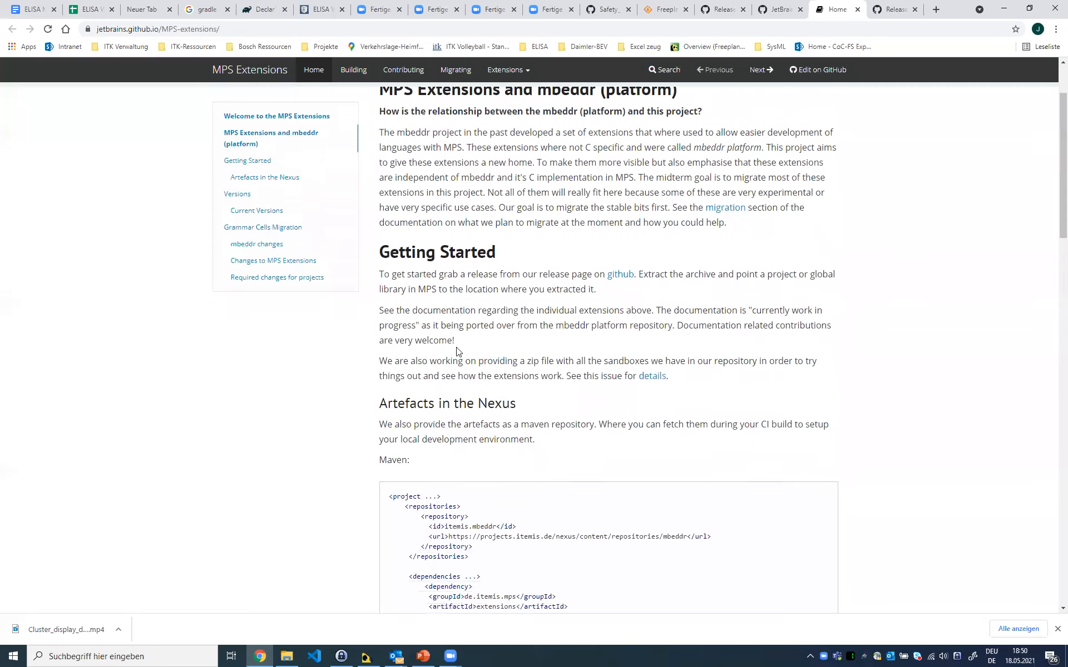
scroll(312, 377, "down", 5)
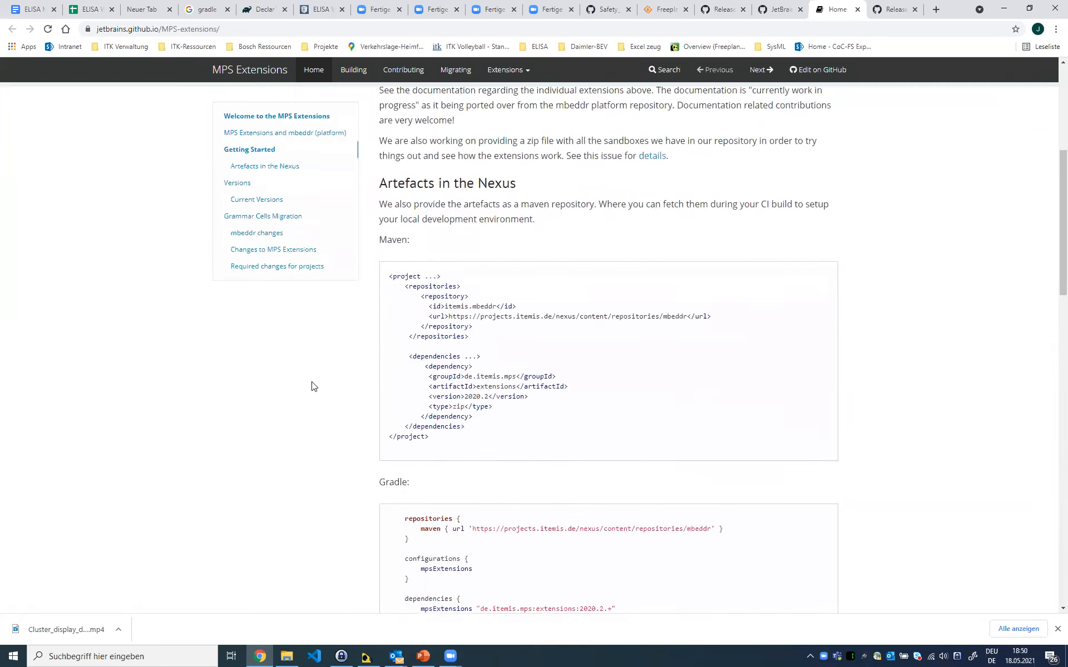
scroll(312, 377, "down", 8)
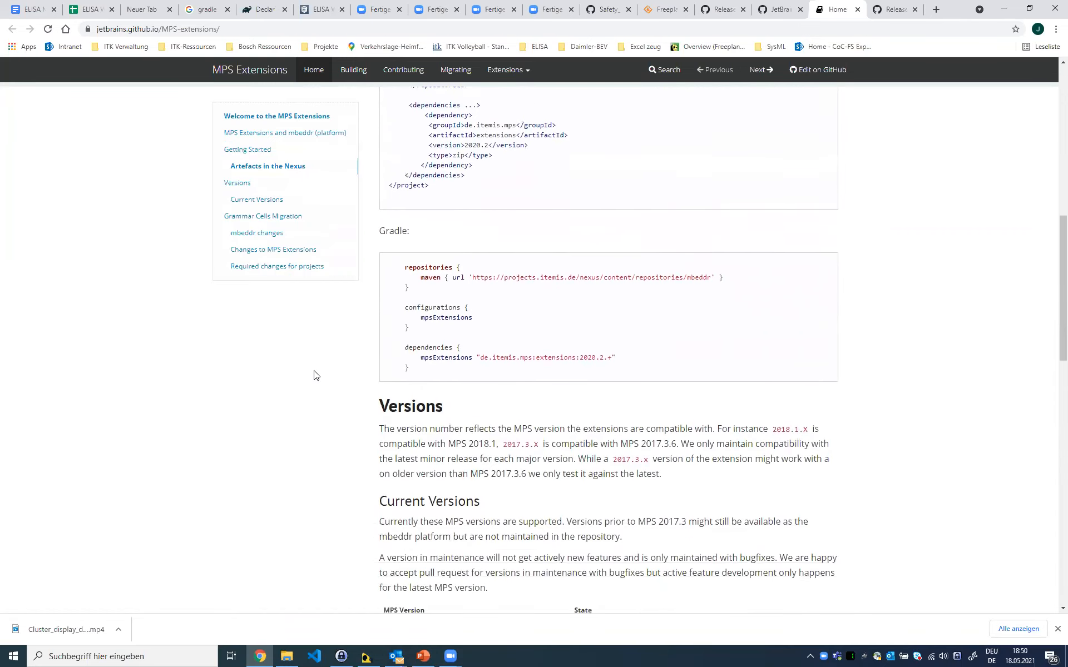
scroll(332, 366, "down", 1)
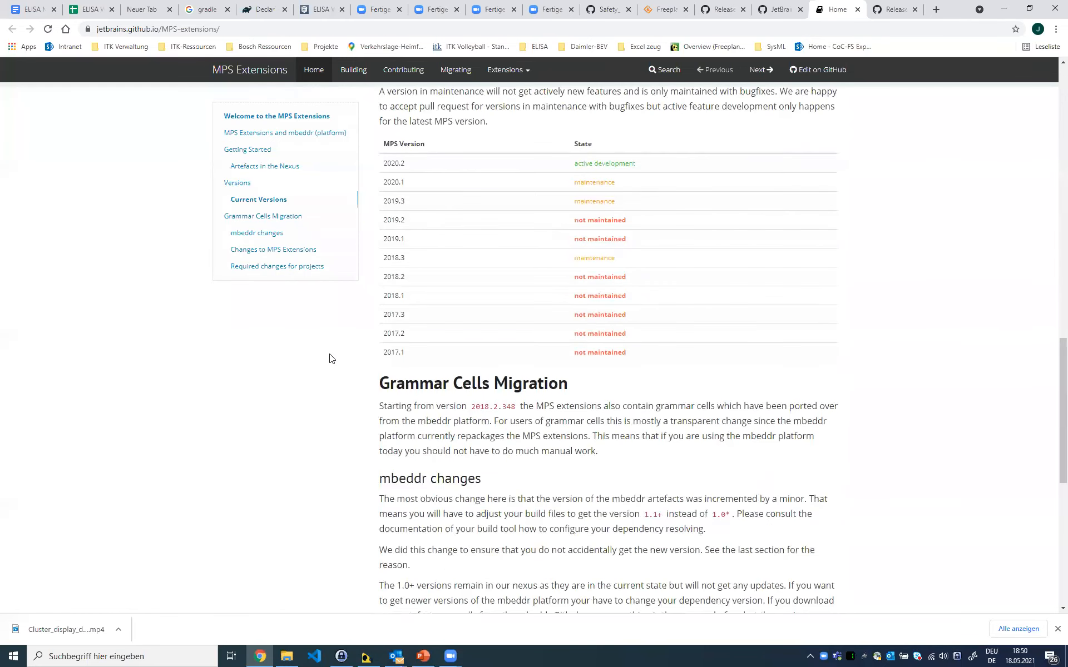
scroll(332, 358, "down", 4)
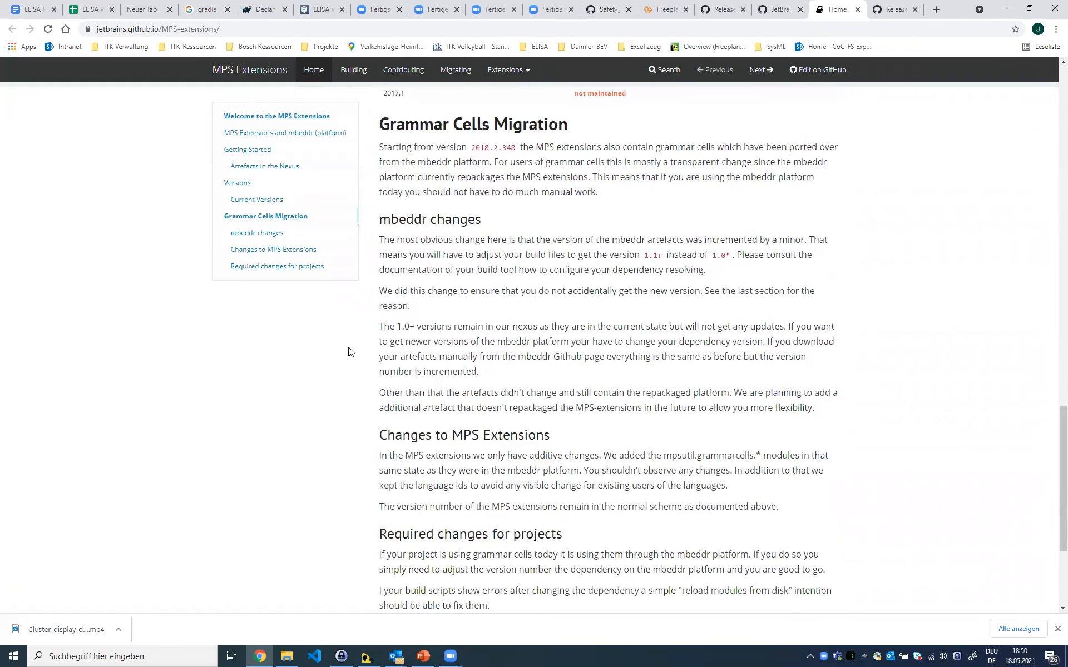
scroll(348, 351, "down", 1)
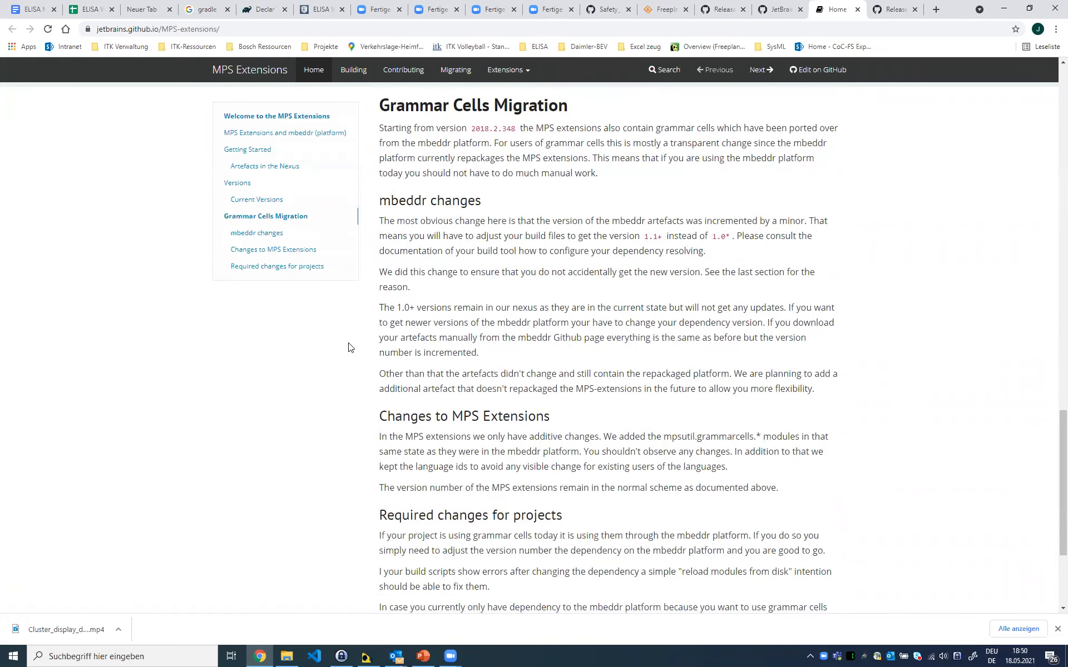
scroll(349, 348, "down", 1)
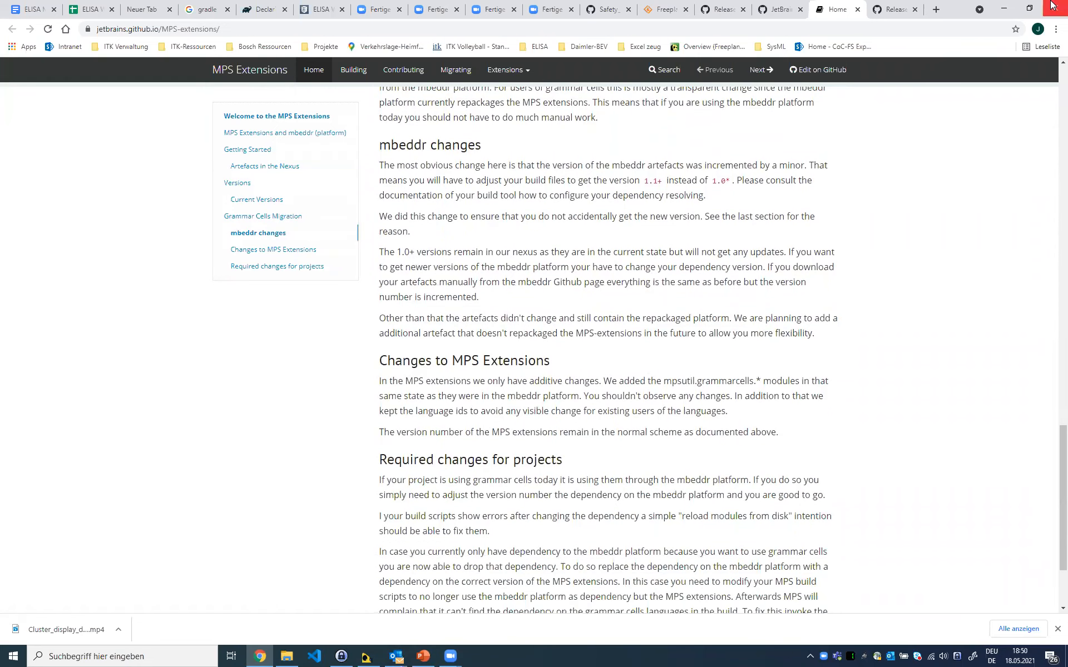
left_click(1004, 8)
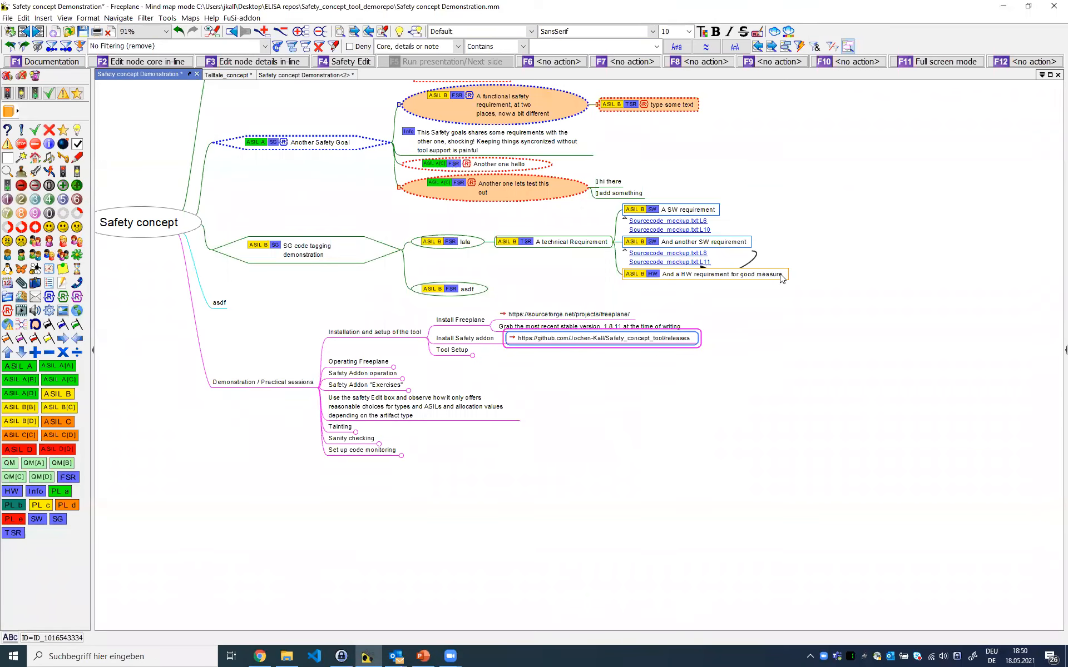
Unfold the Tool Setup node in the installation branch and select the Safety addon releases link node
left_click_drag(756, 307, 736, 328)
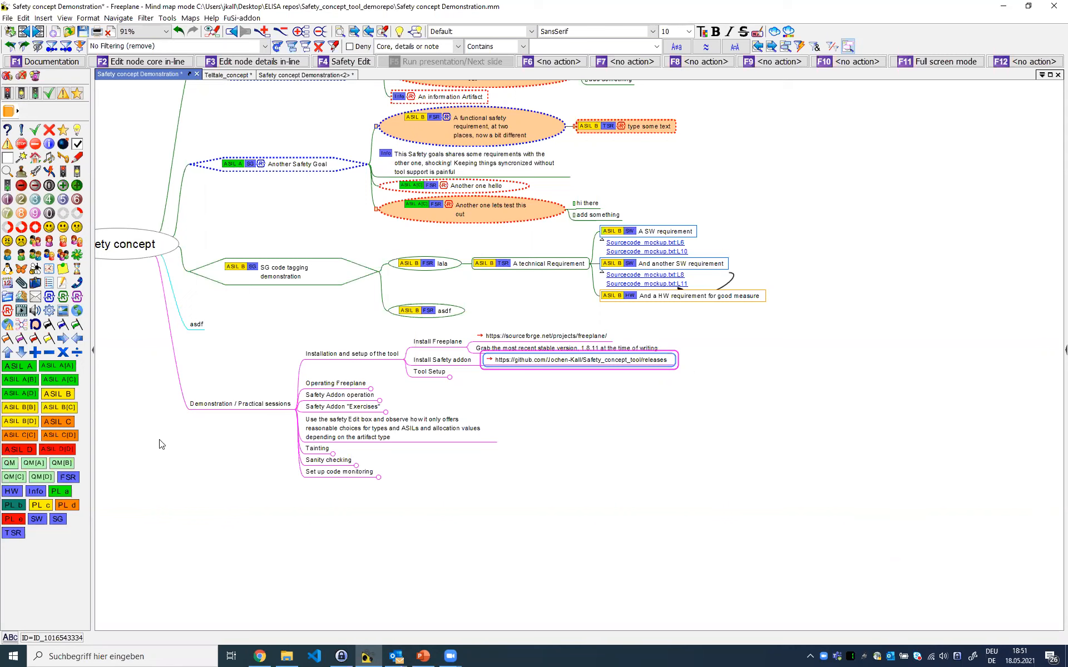
left_click_drag(215, 479, 285, 453)
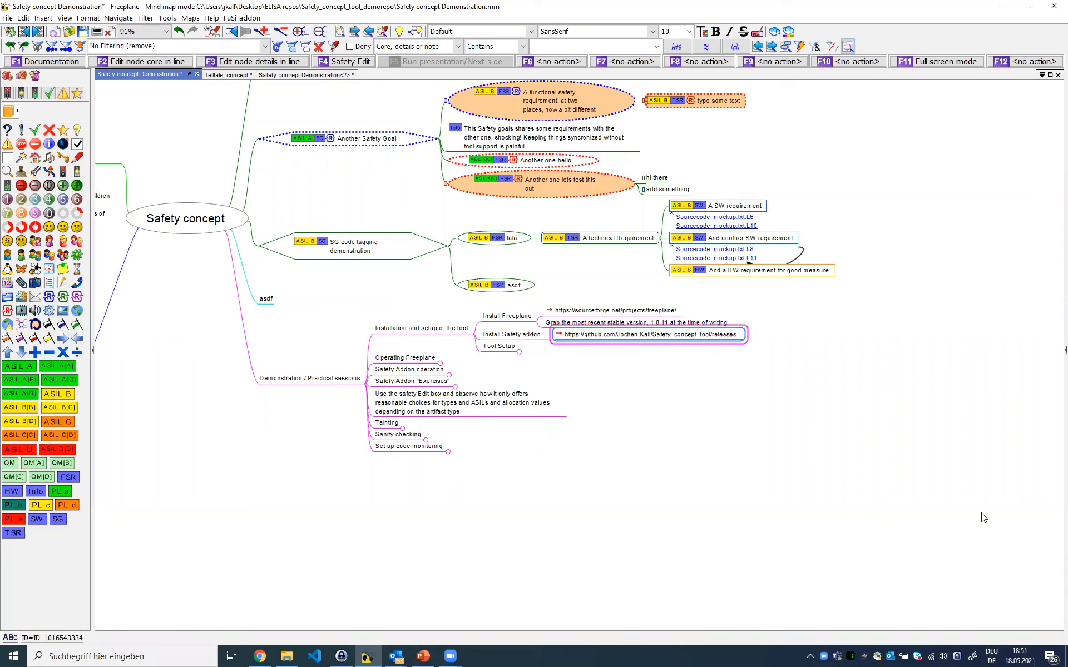
left_click(505, 347)
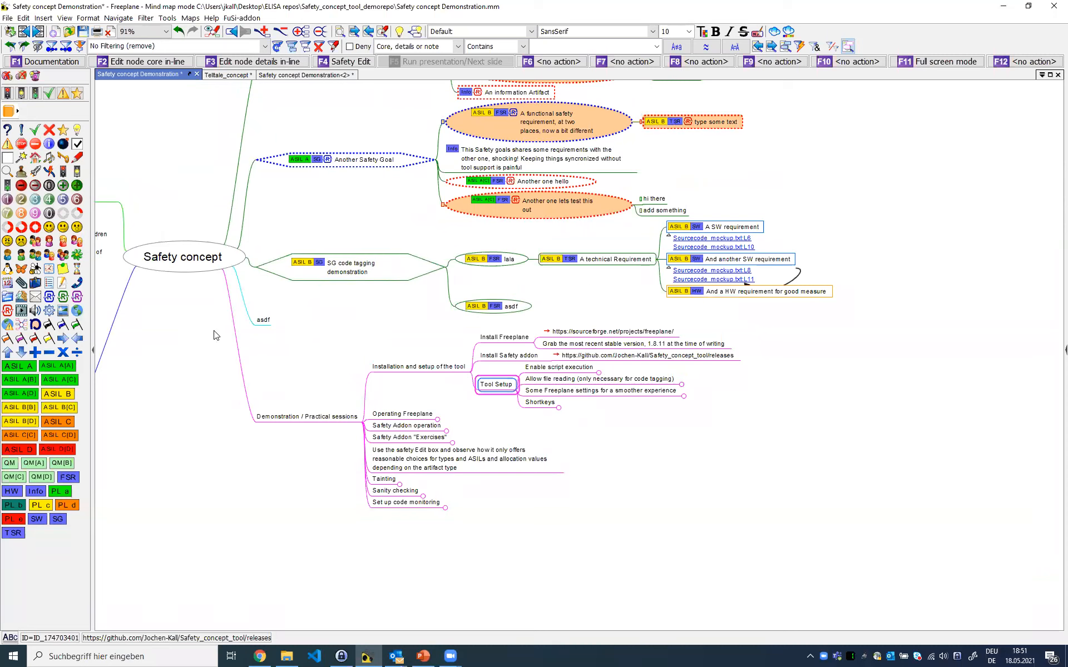
left_click(597, 357)
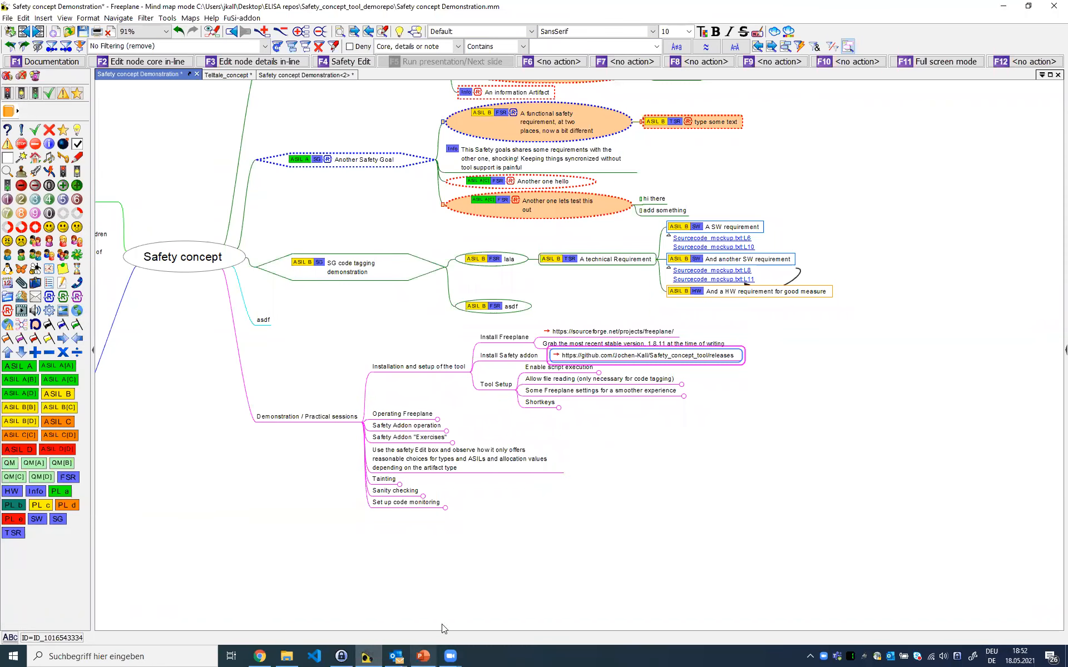
left_click_drag(291, 474, 299, 457)
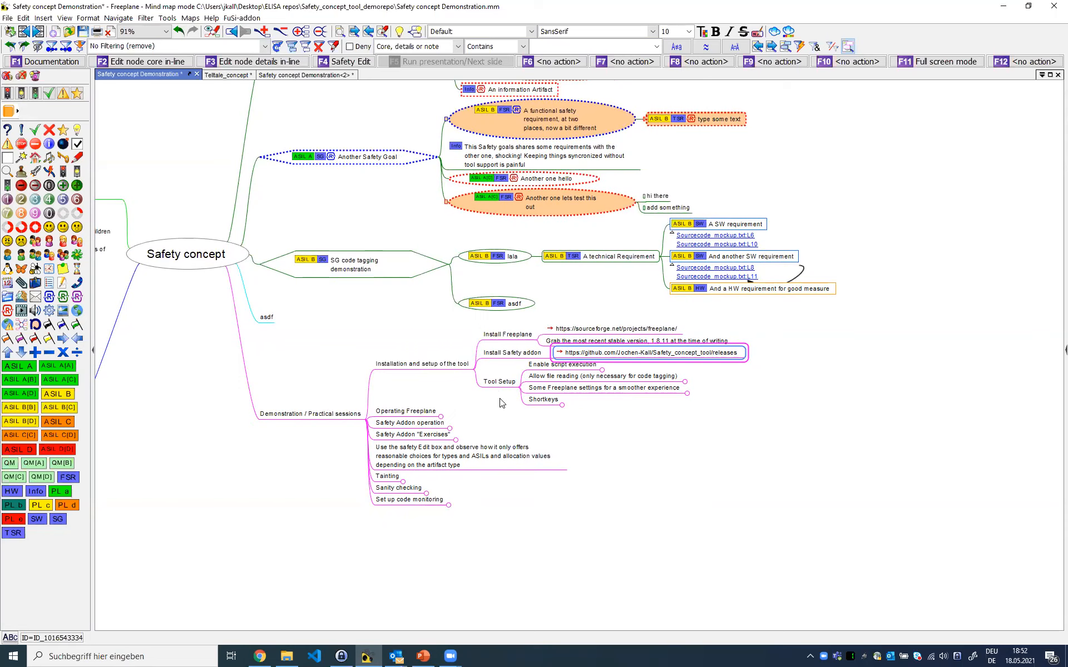
Unfold the Enable script execution node under Tool Setup
left_click(557, 368)
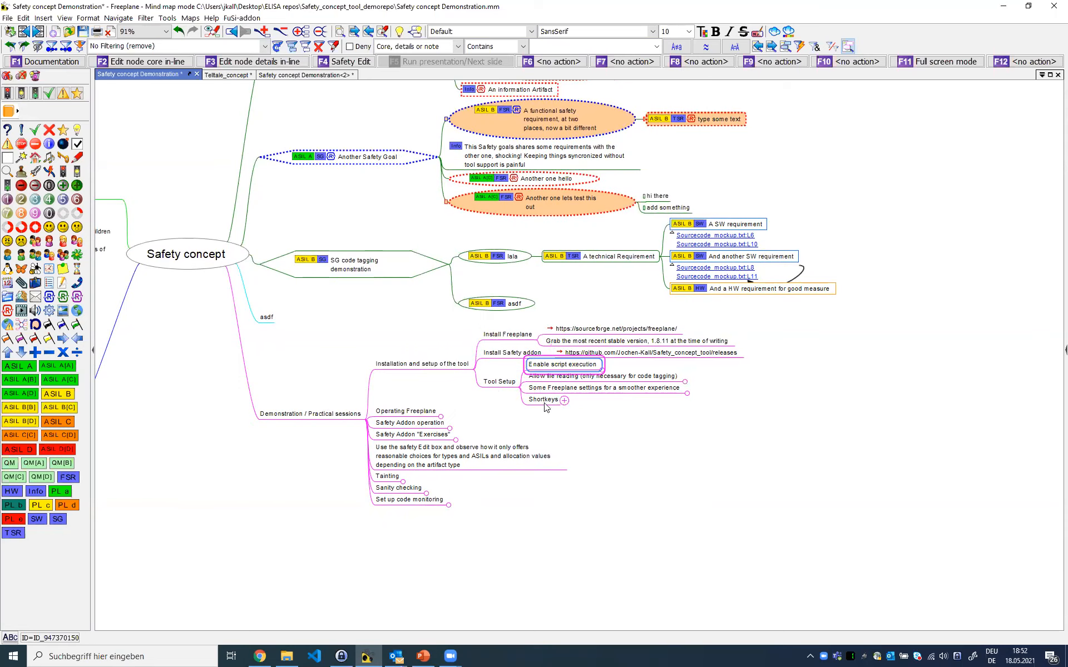
scroll(553, 453, "down", 1)
left_click_drag(598, 409, 585, 358)
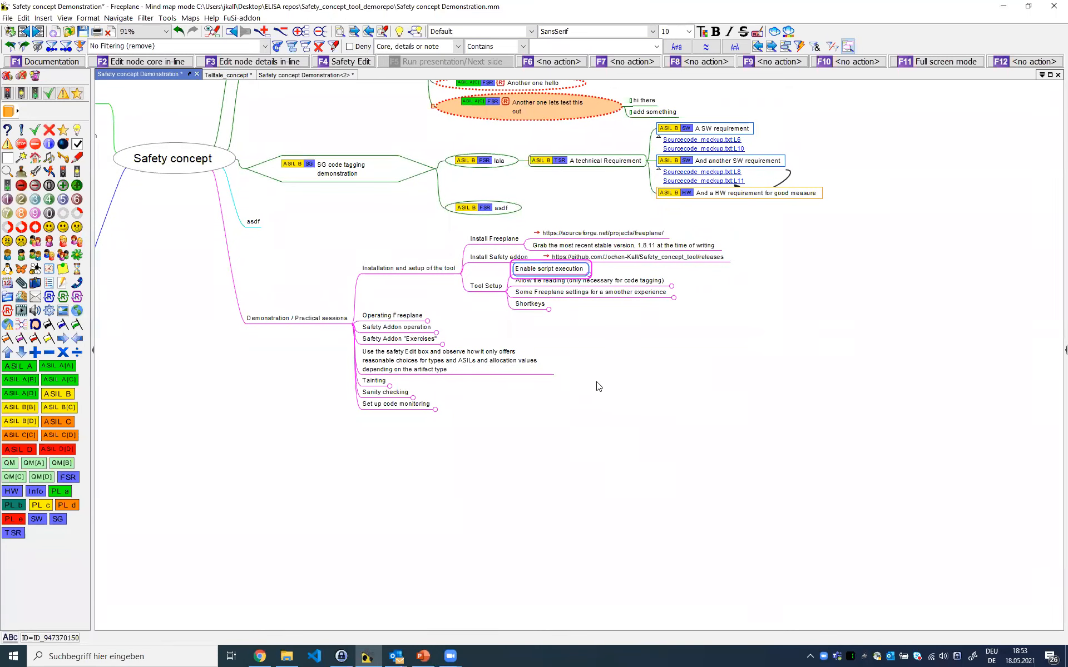
type("Settings -> Plugins : Execute Scripts")
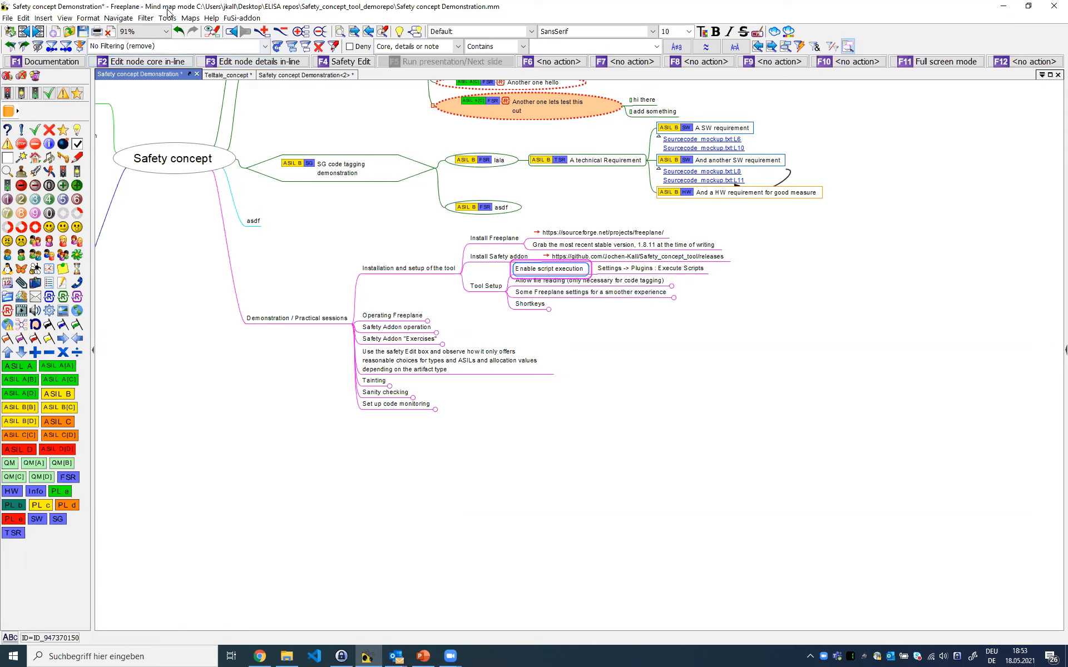
Open the plugin preferences to examine the script execution setting, and close the preferences
left_click(153, 18)
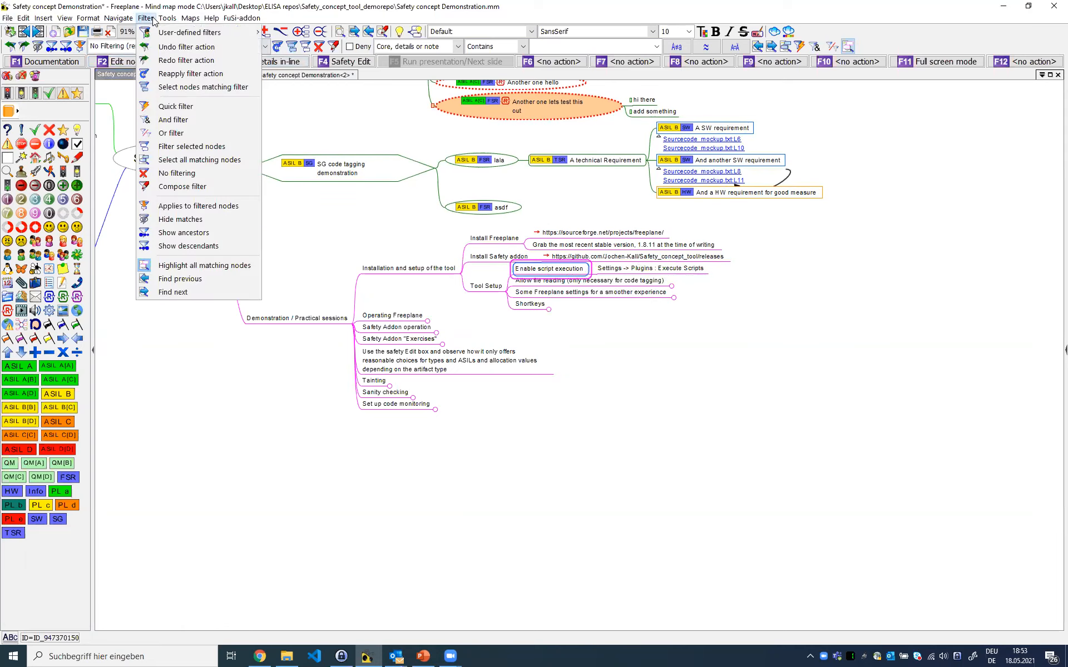
mouse_move(165, 20)
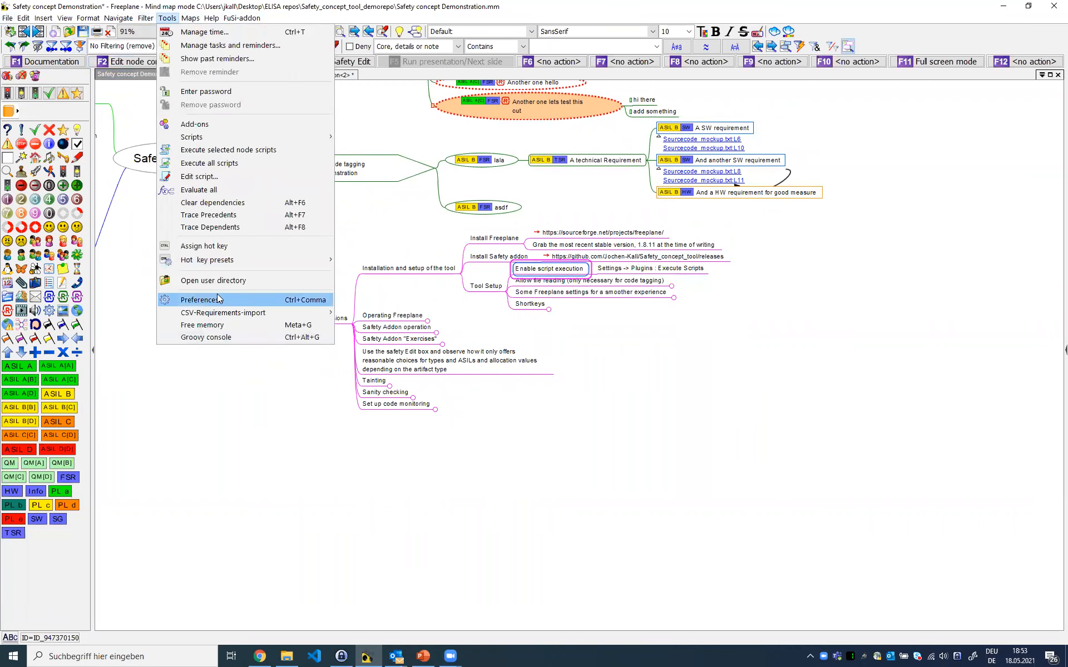
left_click(272, 299)
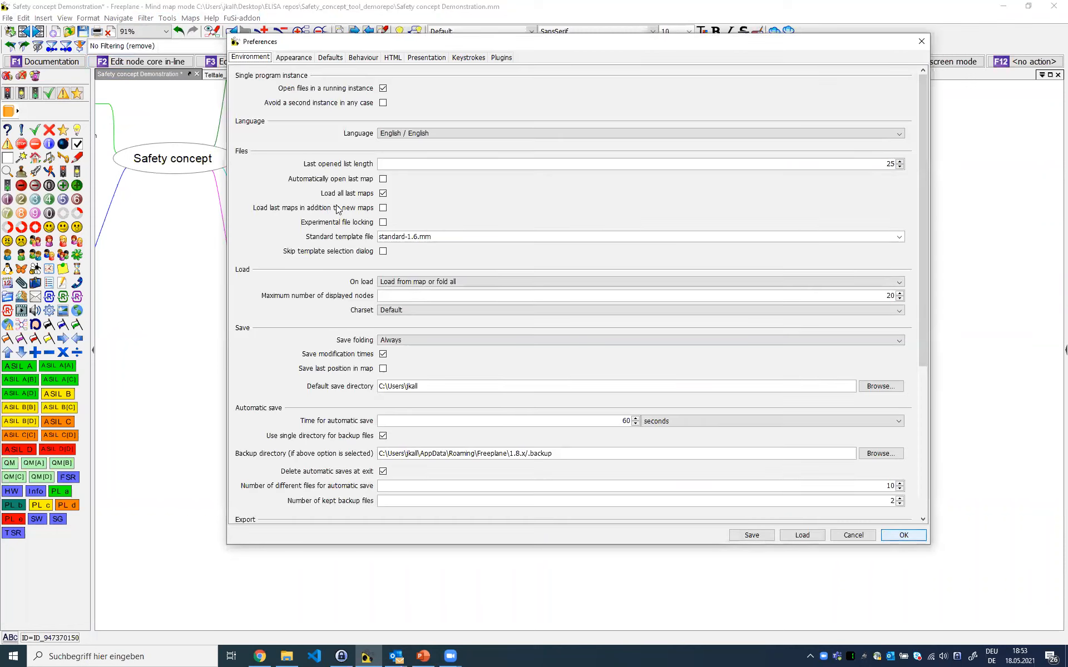
left_click(502, 58)
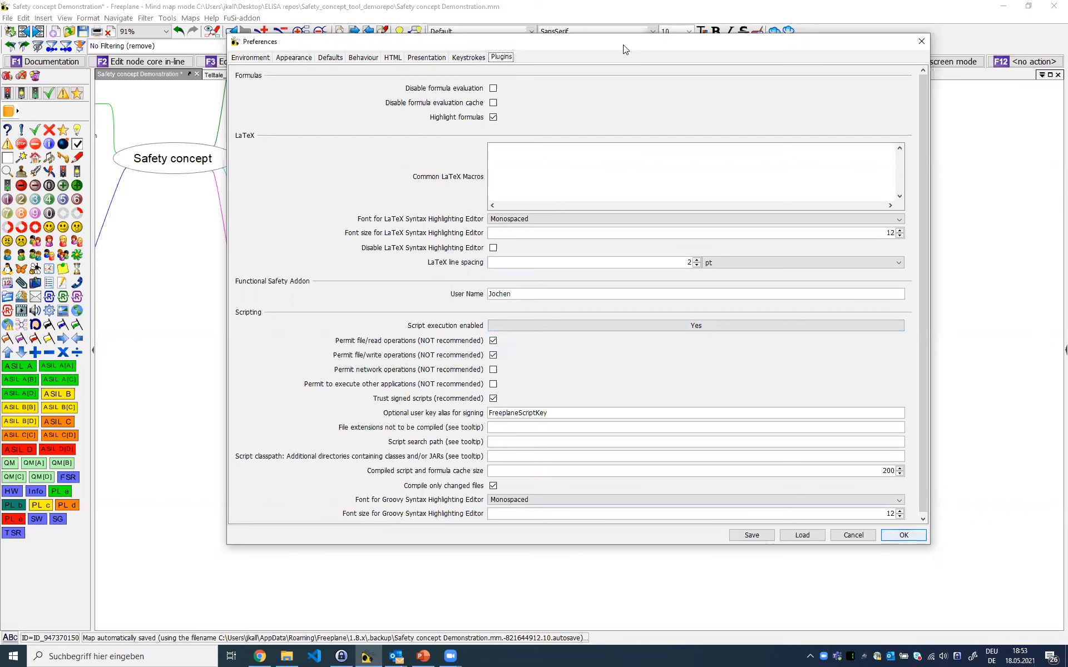
left_click_drag(622, 44, 589, 97)
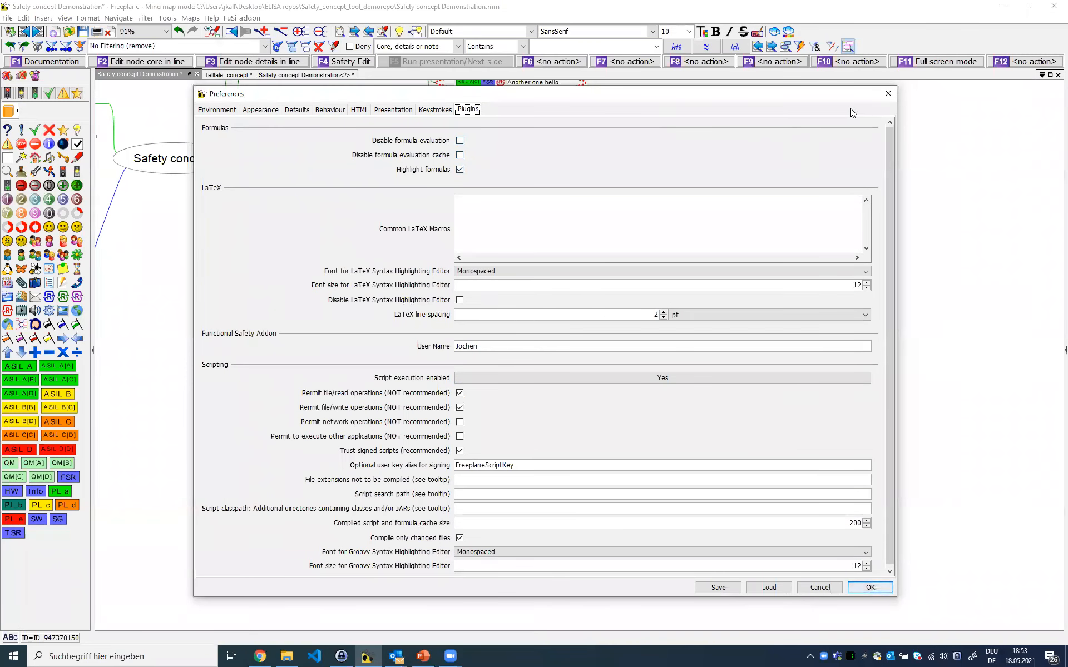
left_click(887, 94)
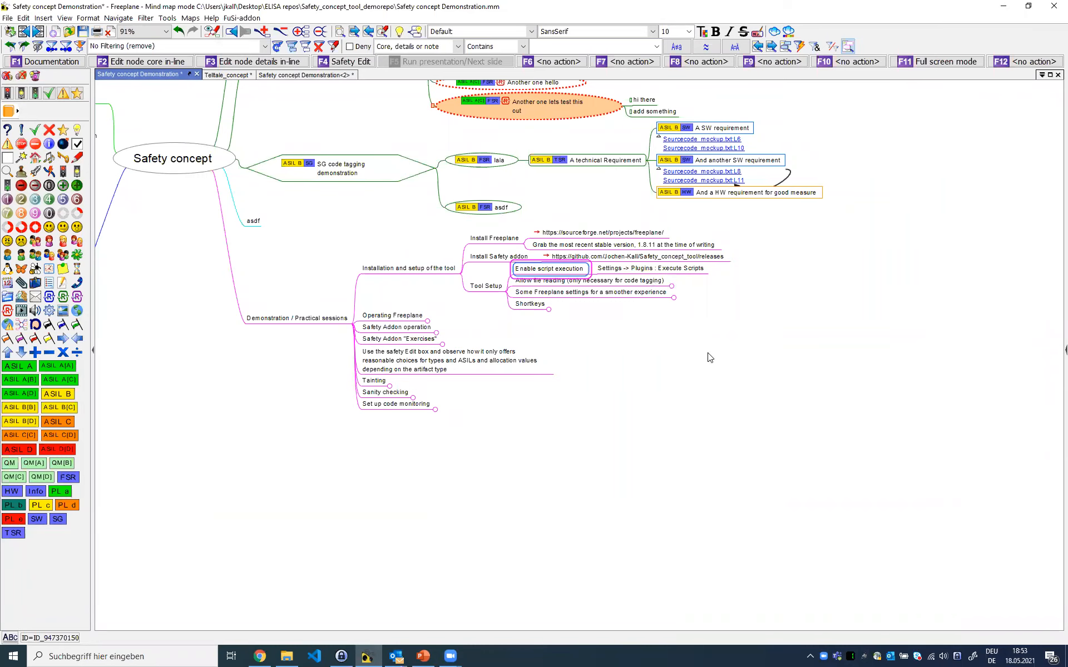
Unfold the Allow file reading node and check the file read permission in the plugin preferences, closing them again
left_click(670, 284)
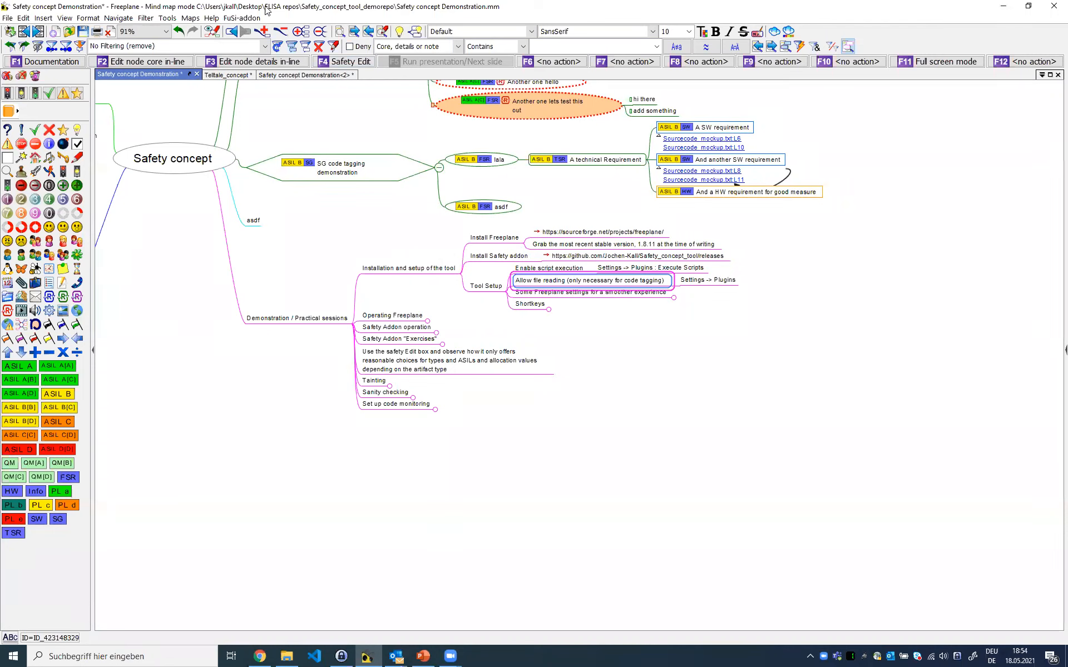
left_click(242, 18)
mouse_move(212, 18)
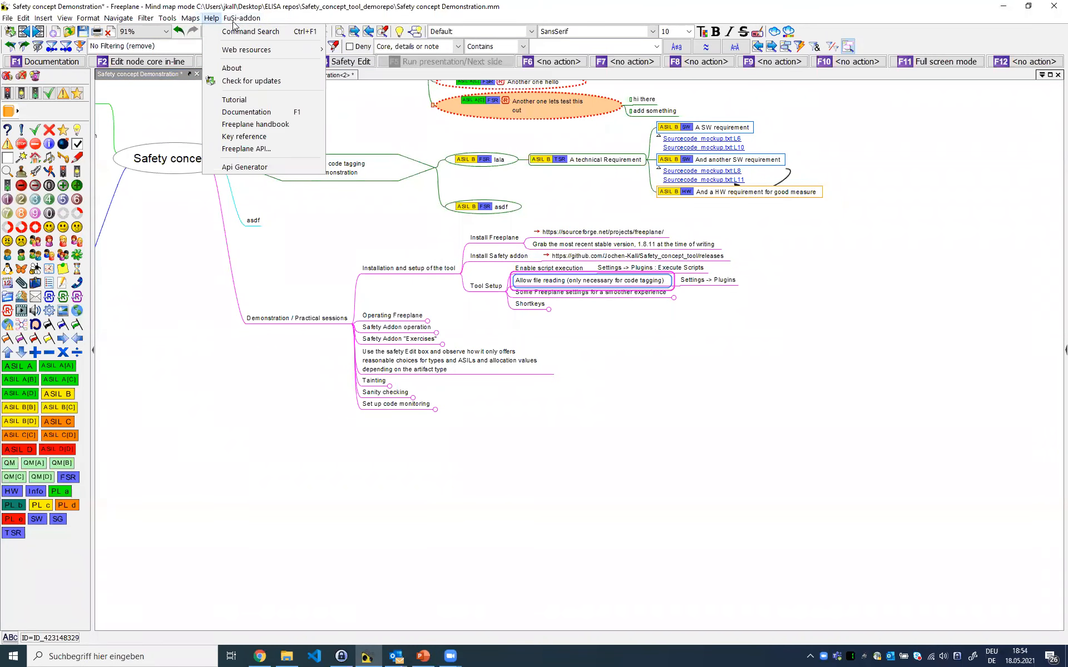
mouse_move(167, 18)
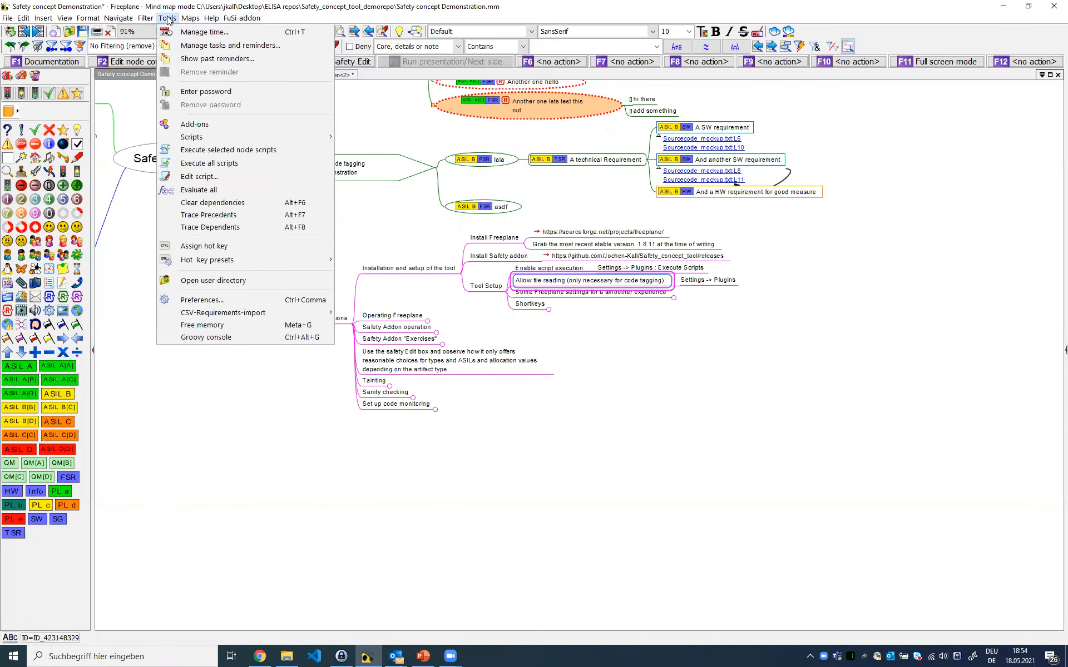
left_click(221, 299)
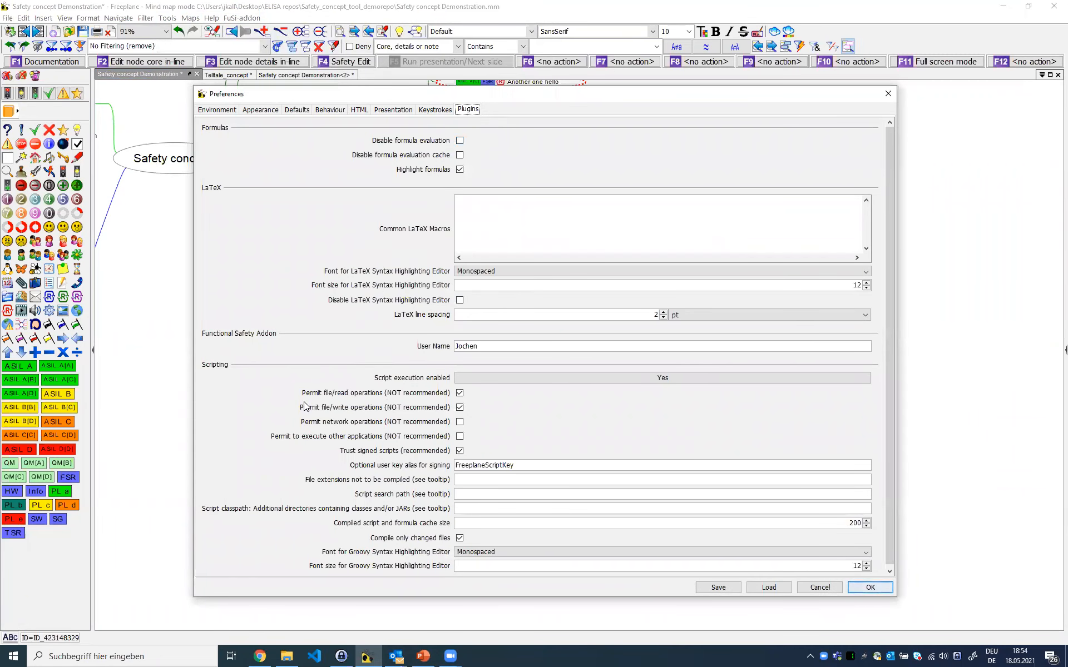
left_click(459, 393)
key("Escape")
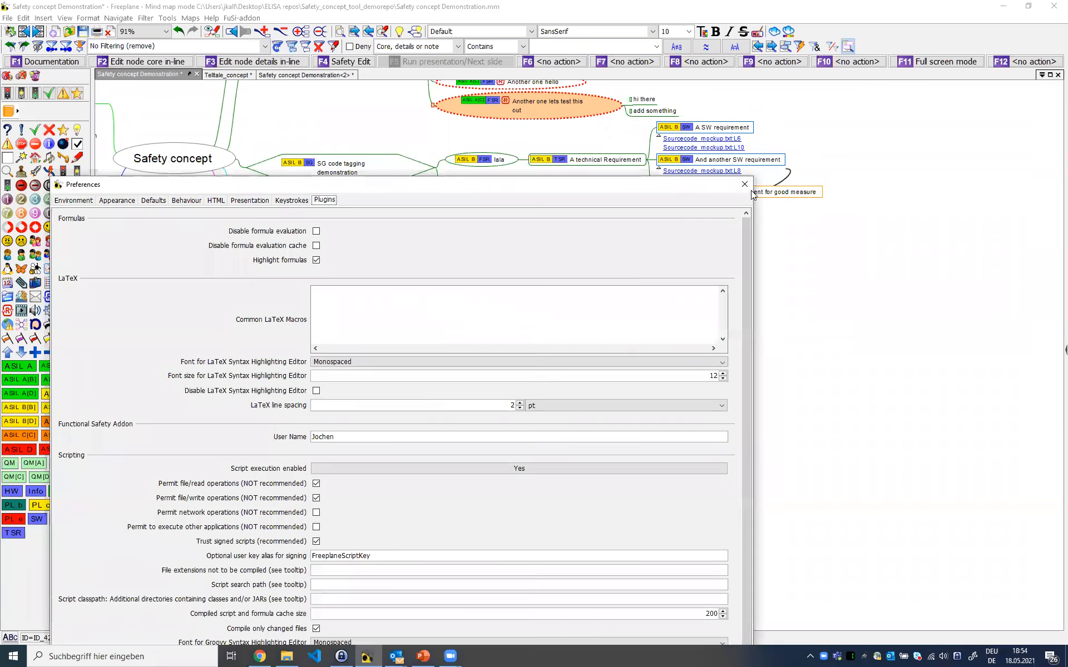
left_click(744, 185)
Unfold the node on Freeplane settings for a smoother experience and select the Installation and setup of the tool node
left_click(643, 293)
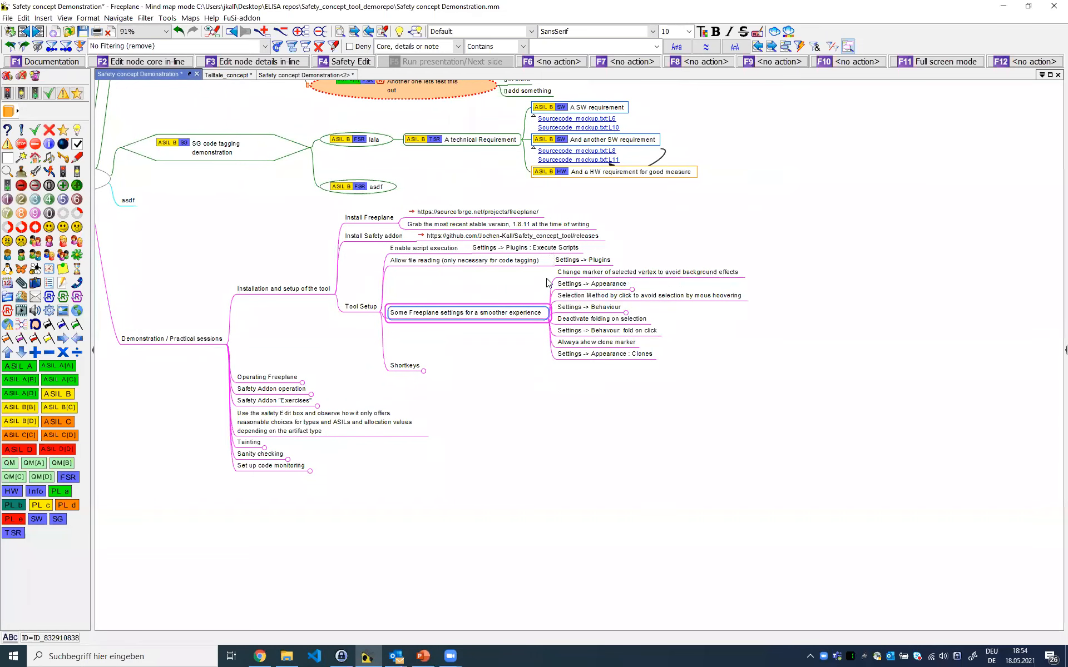
left_click(360, 223)
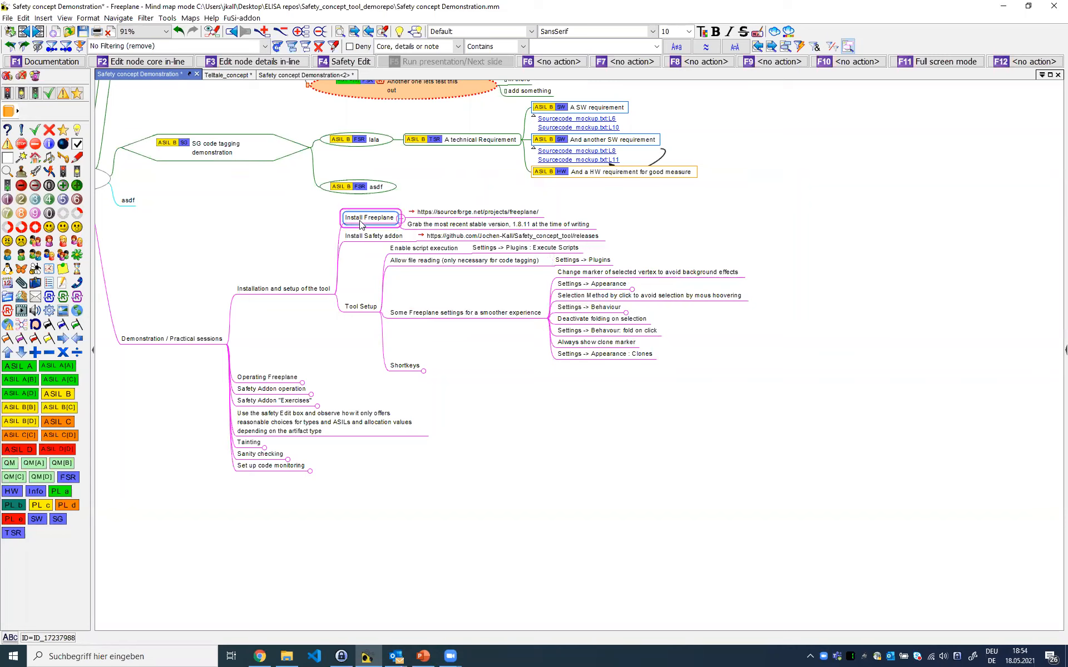
left_click(357, 235)
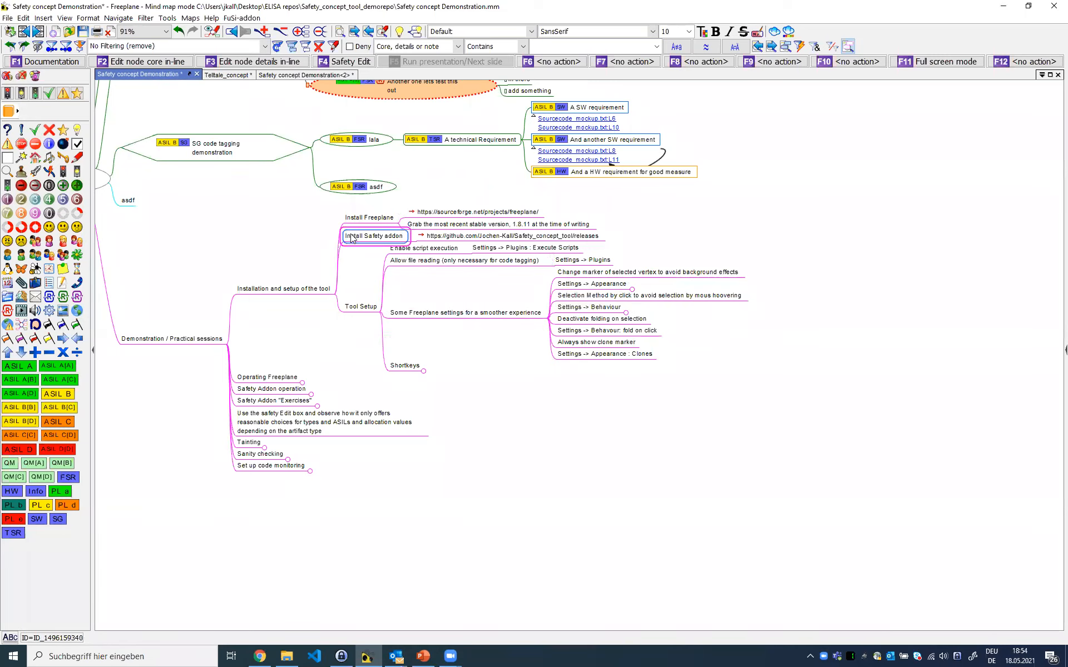
left_click(289, 293)
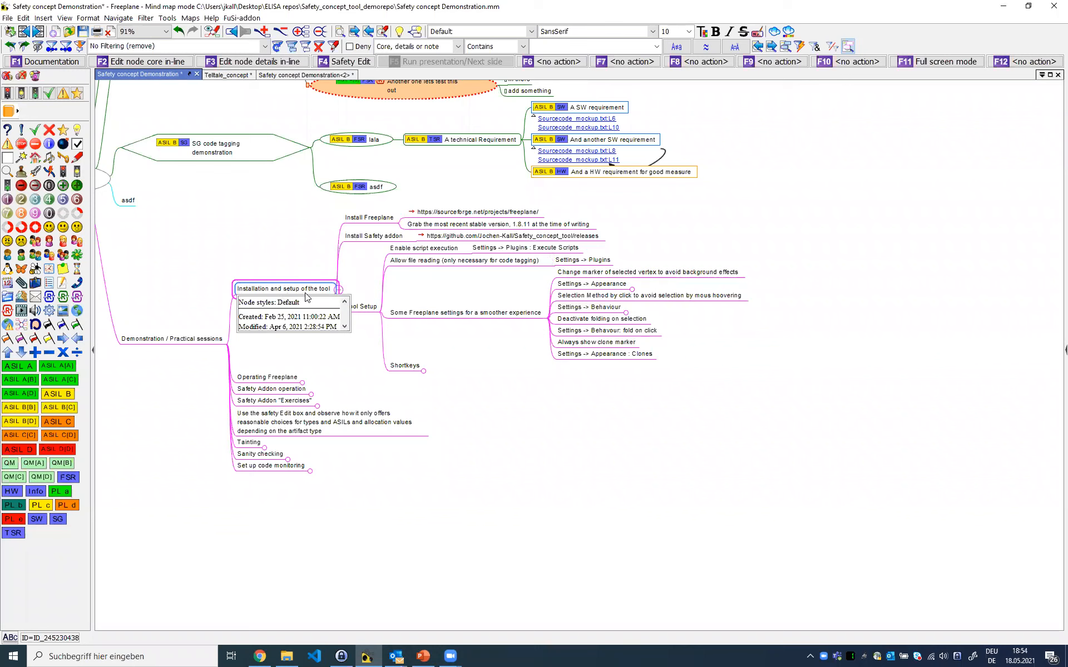
scroll(407, 154, "up", 2)
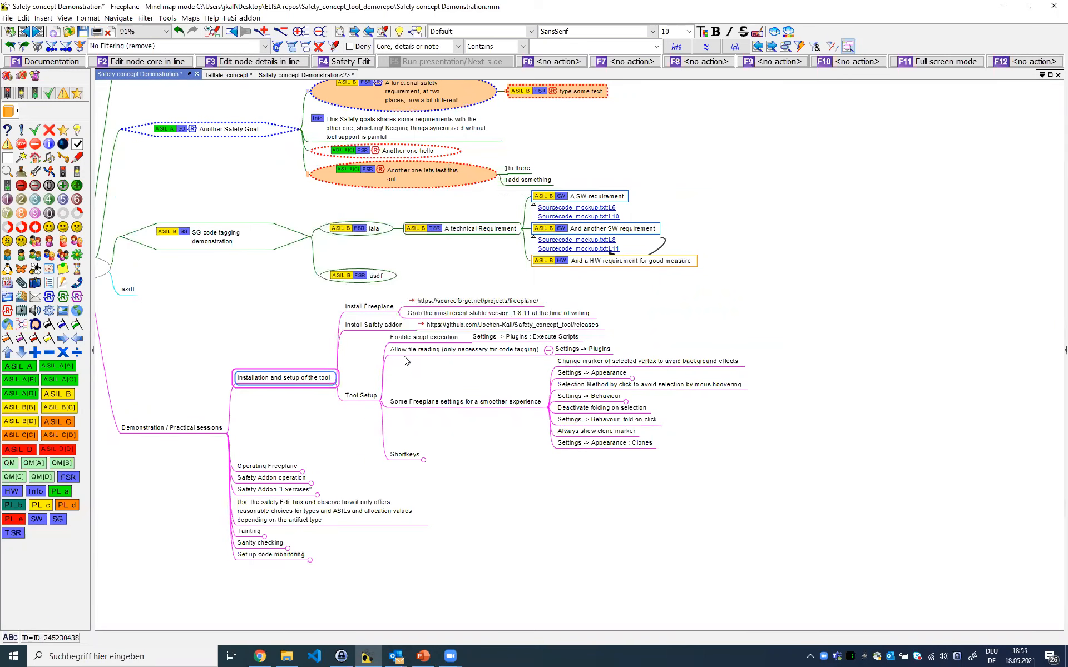
scroll(426, 364, "down", 2)
Open the Appearance preferences and look through them down to the clone mark and icon options
left_click(242, 18)
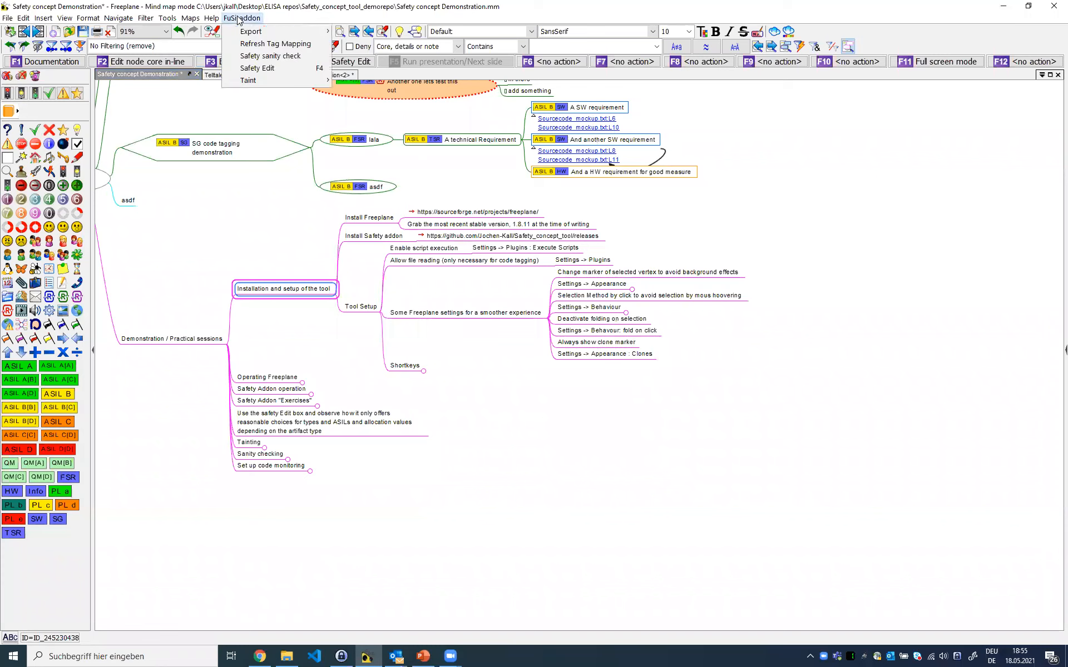
left_click(168, 19)
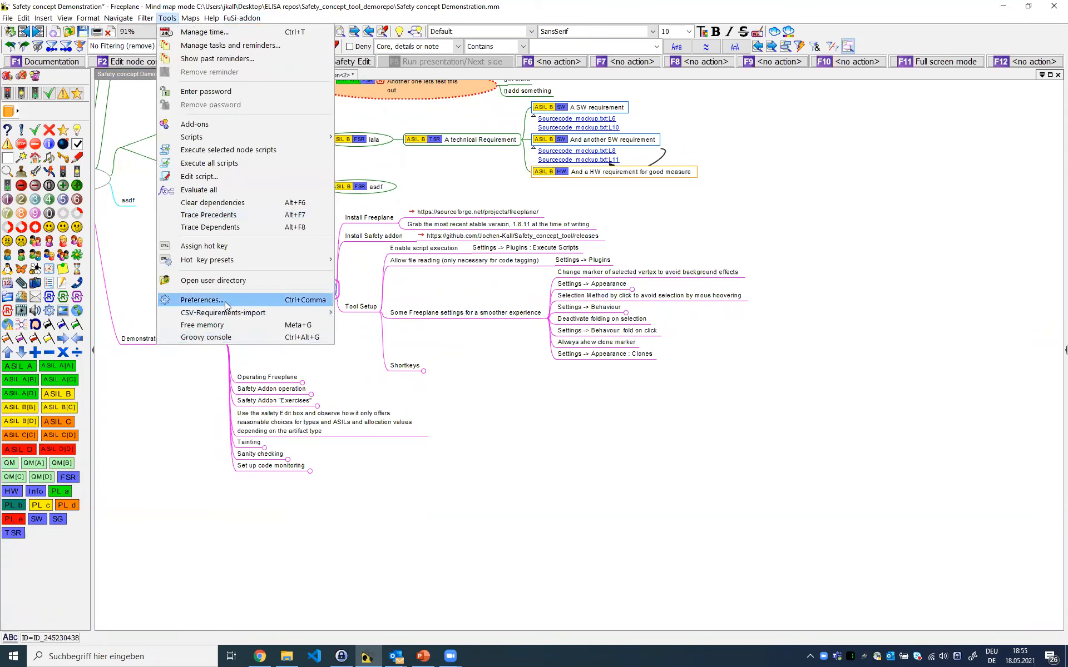
key("Return")
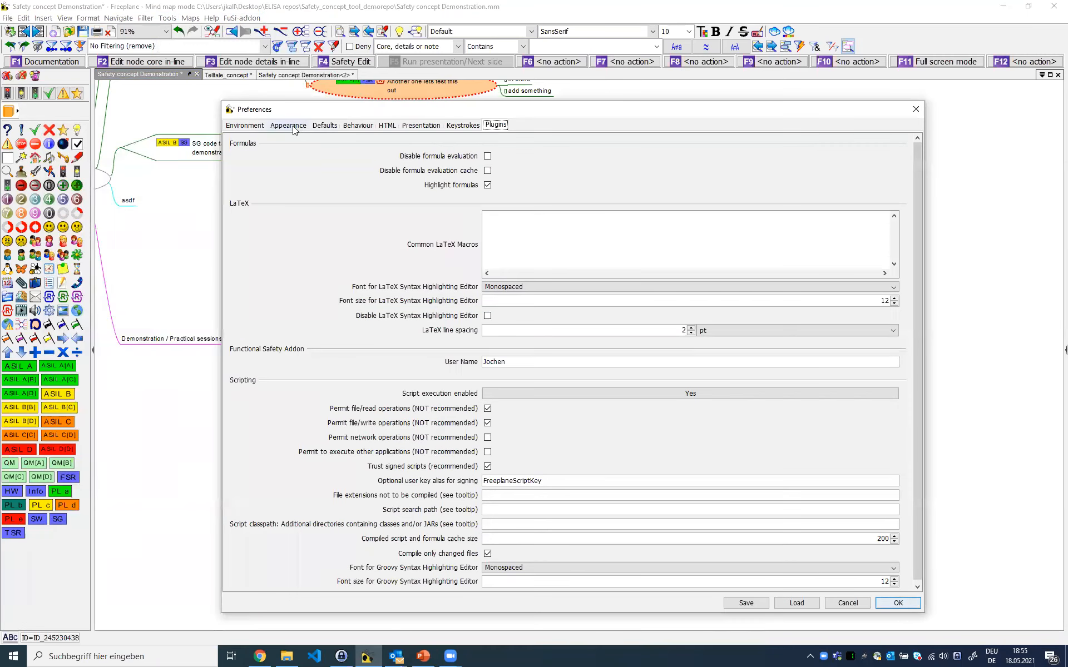
left_click(288, 126)
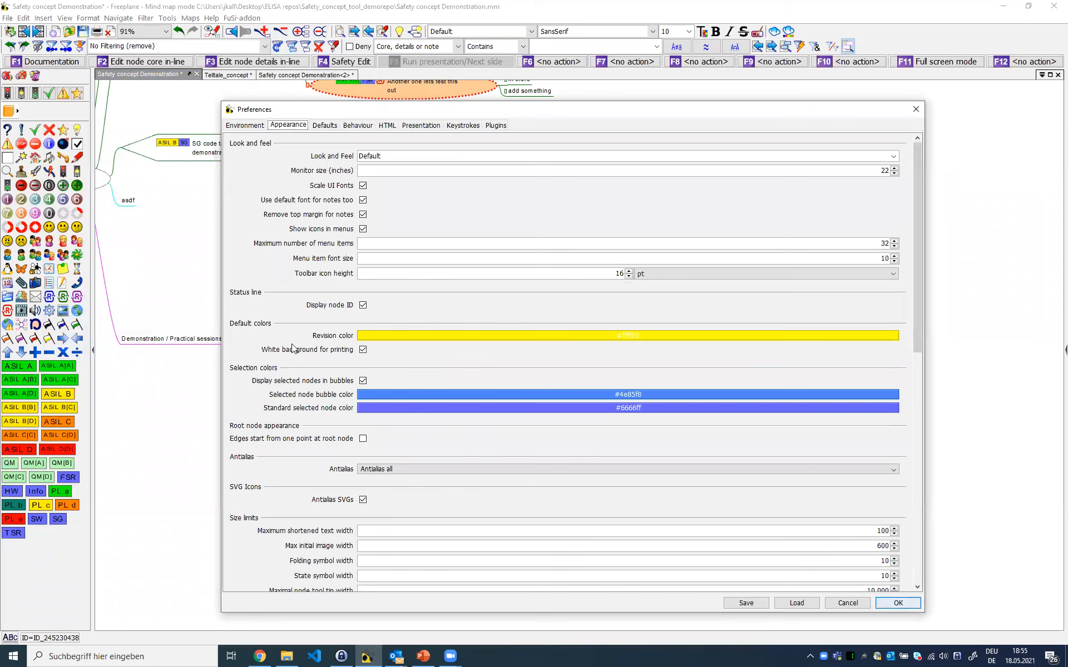
scroll(284, 420, "down", 10)
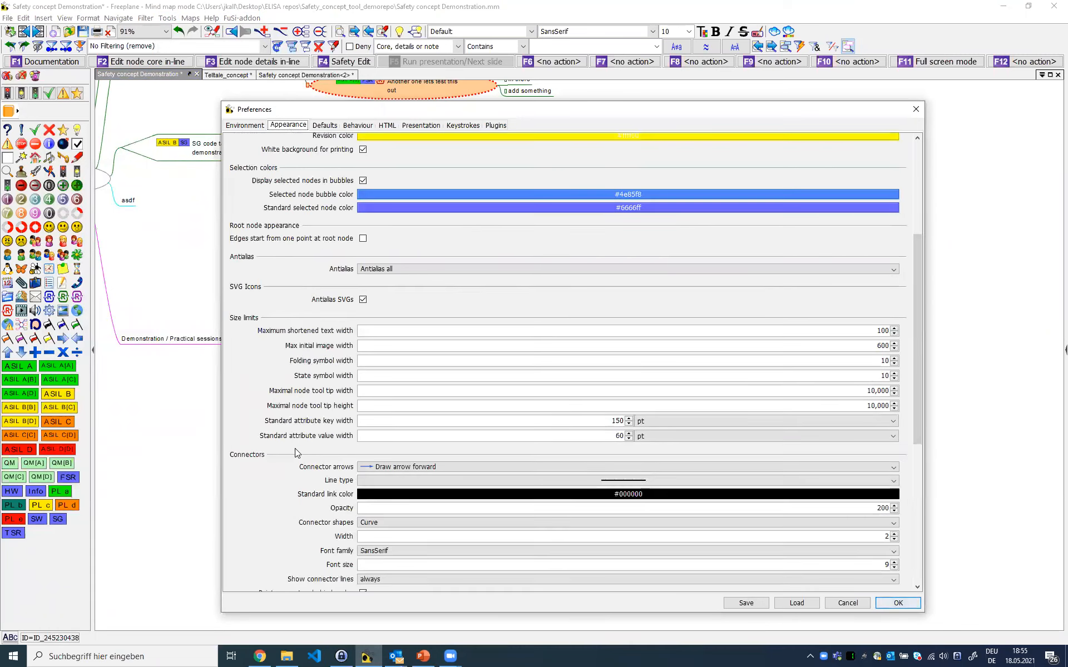
scroll(296, 448, "down", 2)
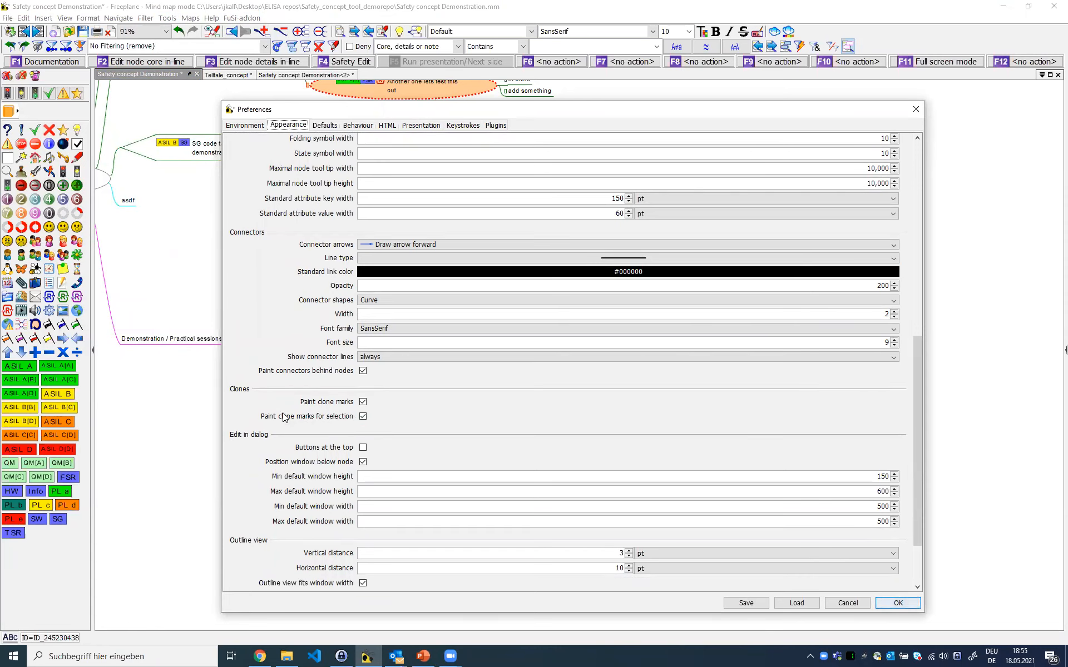
scroll(287, 417, "down", 1)
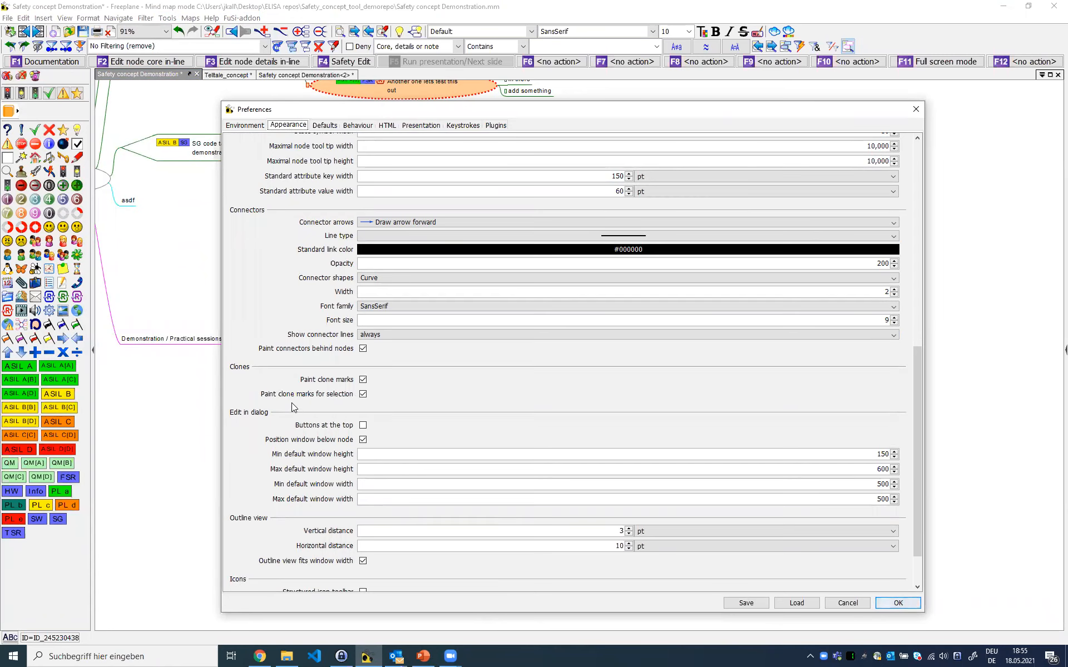
scroll(286, 407, "down", 2)
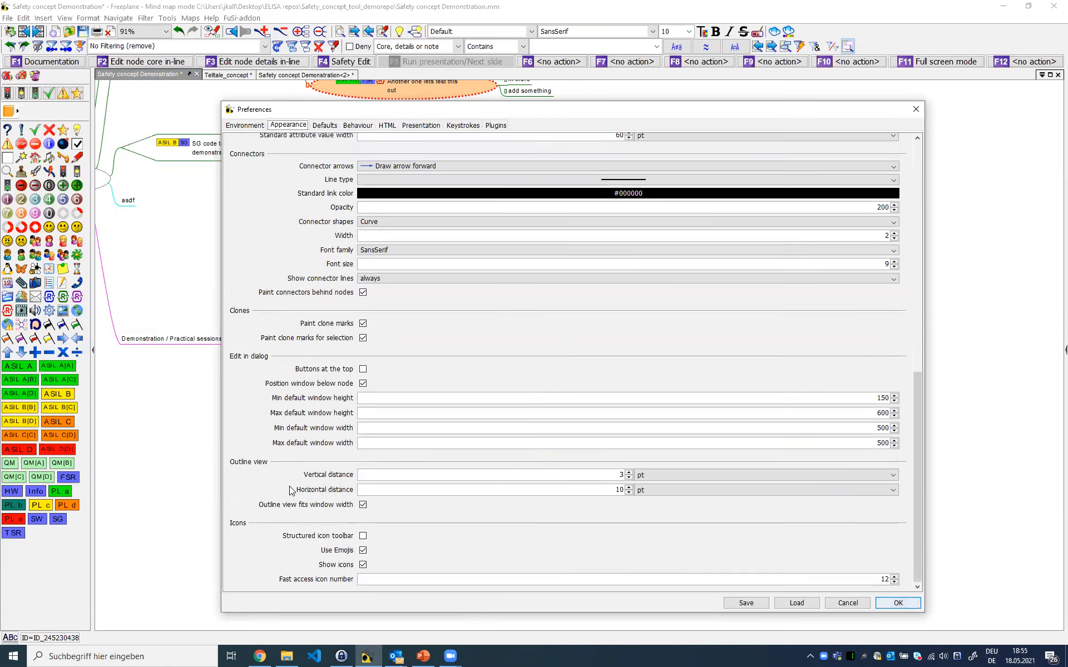
Review the clone mark options again, and examine the selection color settings in the Appearance preferences
scroll(291, 486, "up", 3)
scroll(293, 477, "up", 1)
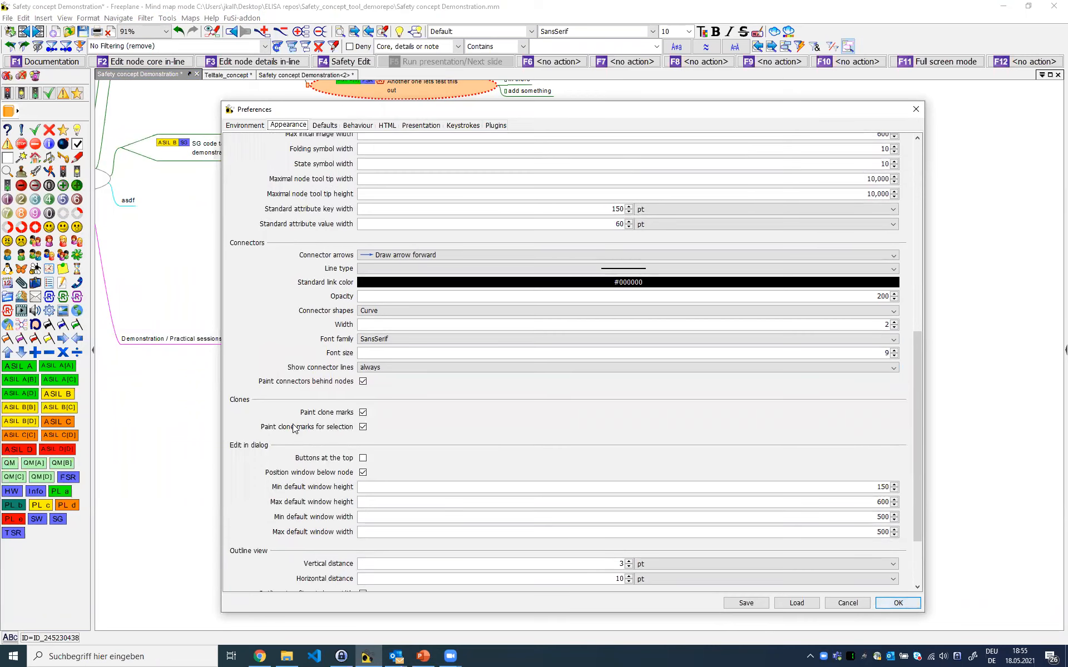
scroll(294, 428, "up", 1)
scroll(293, 428, "up", 10)
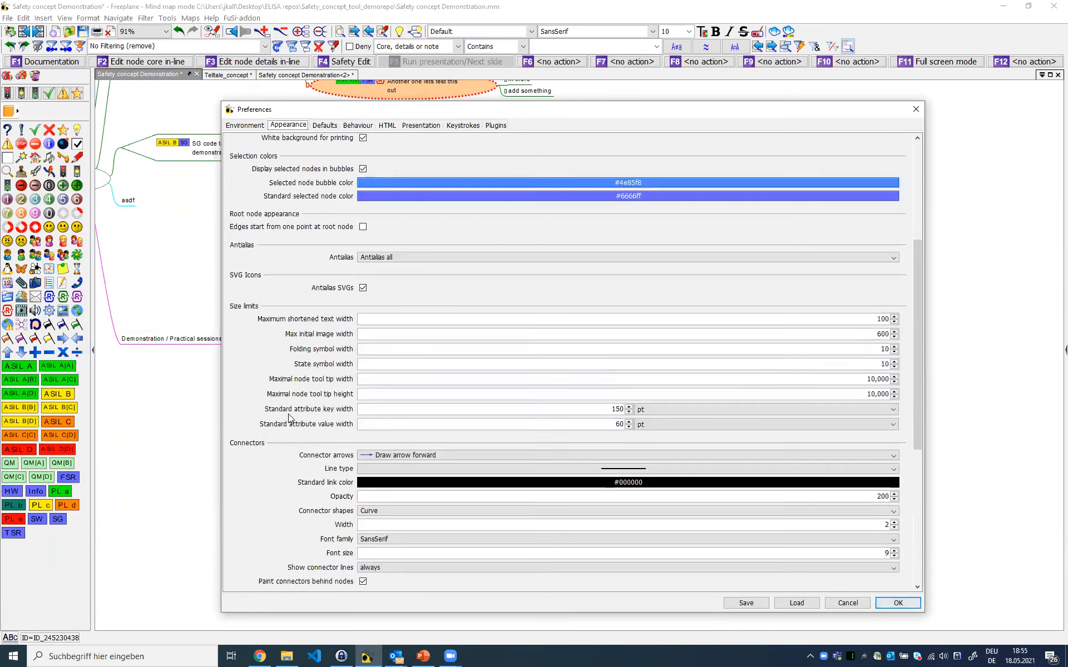
scroll(293, 322, "up", 3)
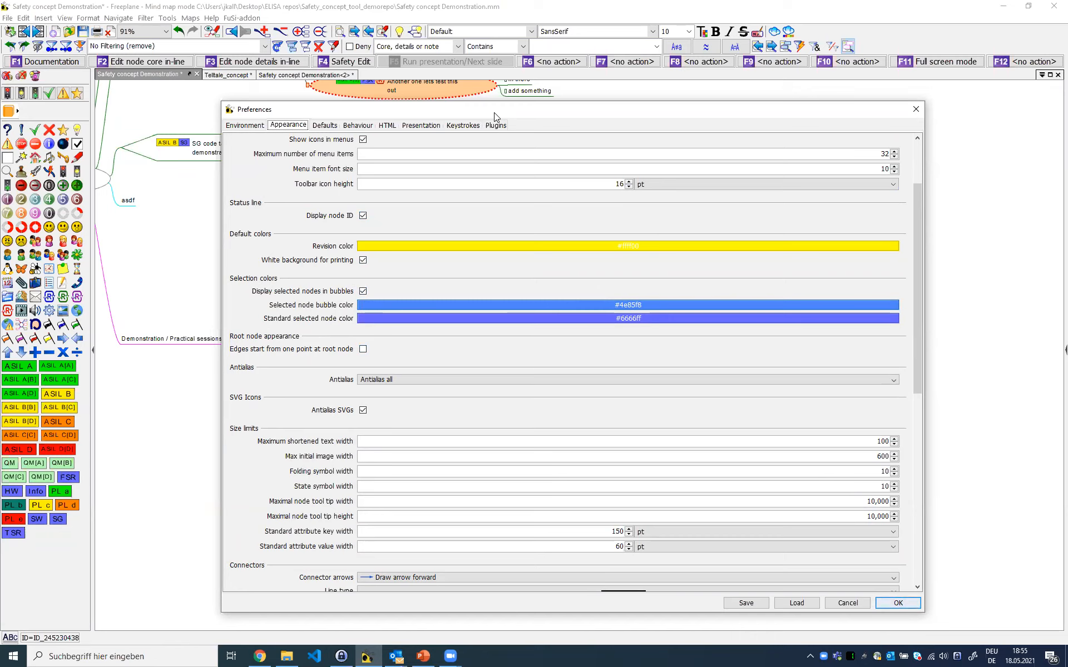
left_click_drag(495, 115, 467, 45)
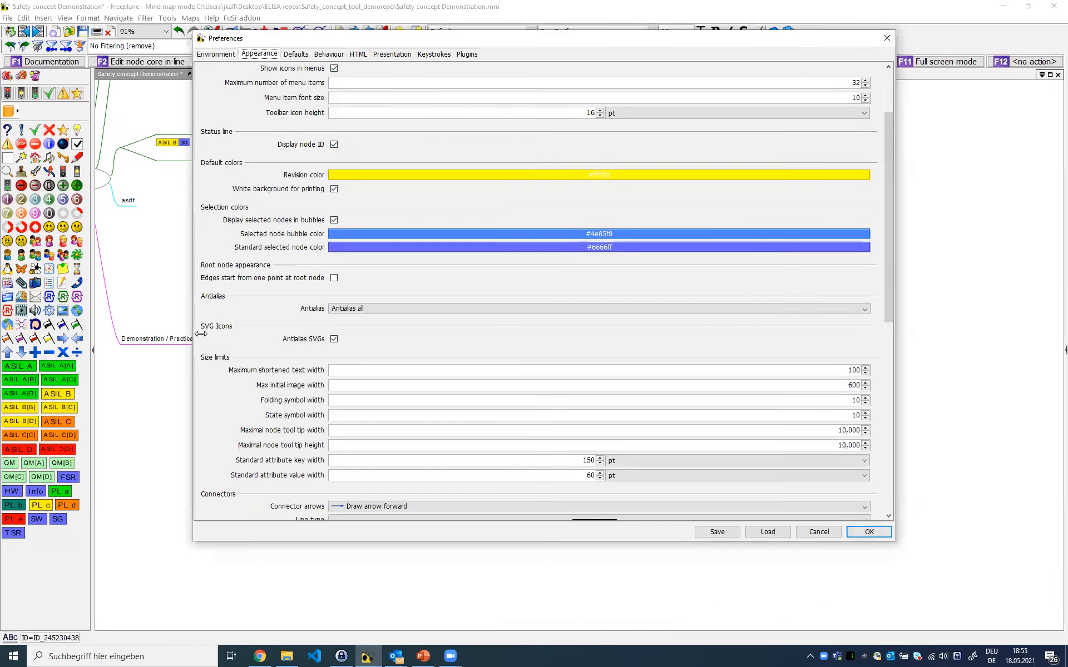
scroll(322, 341, "up", 3)
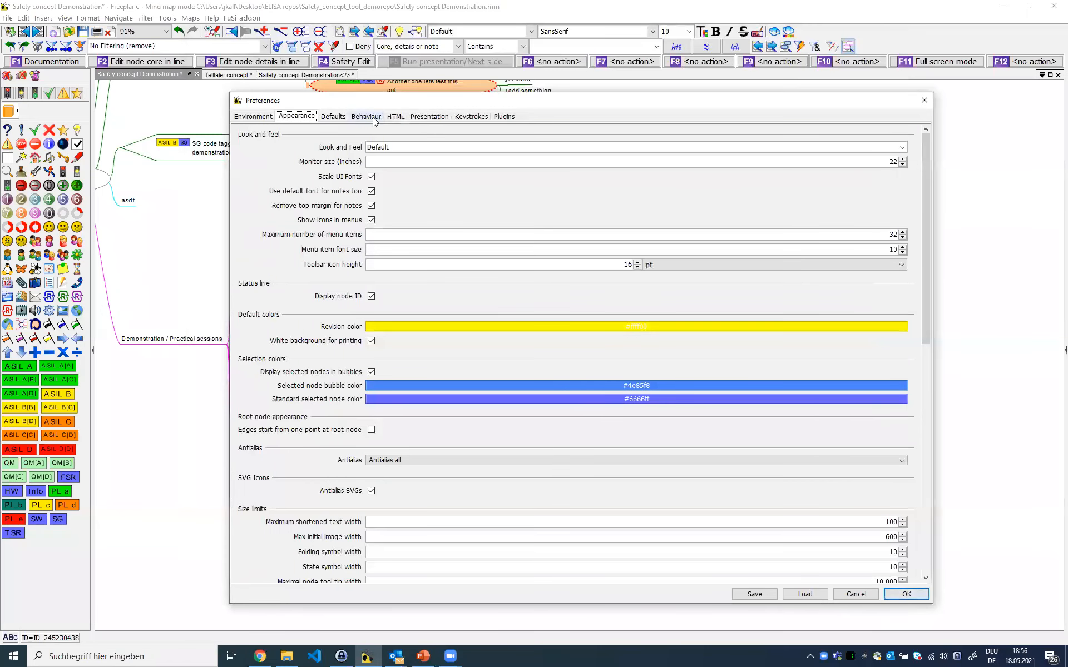
Look through the Behaviour preferences to find the Selection method setting
left_click(367, 117)
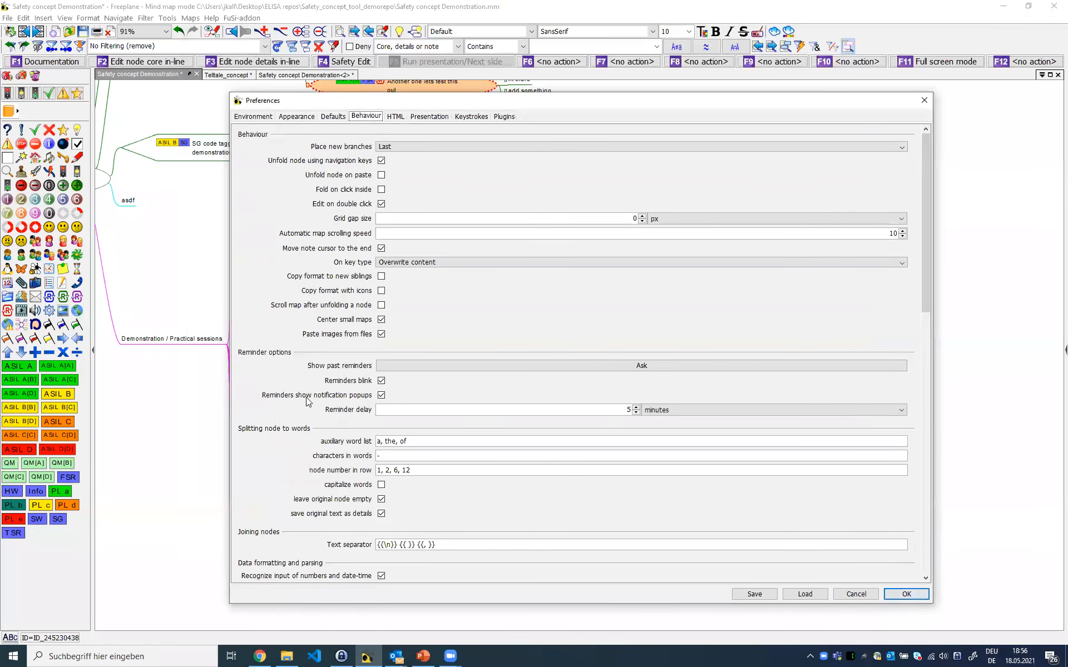
scroll(301, 473, "down", 3)
scroll(301, 474, "down", 12)
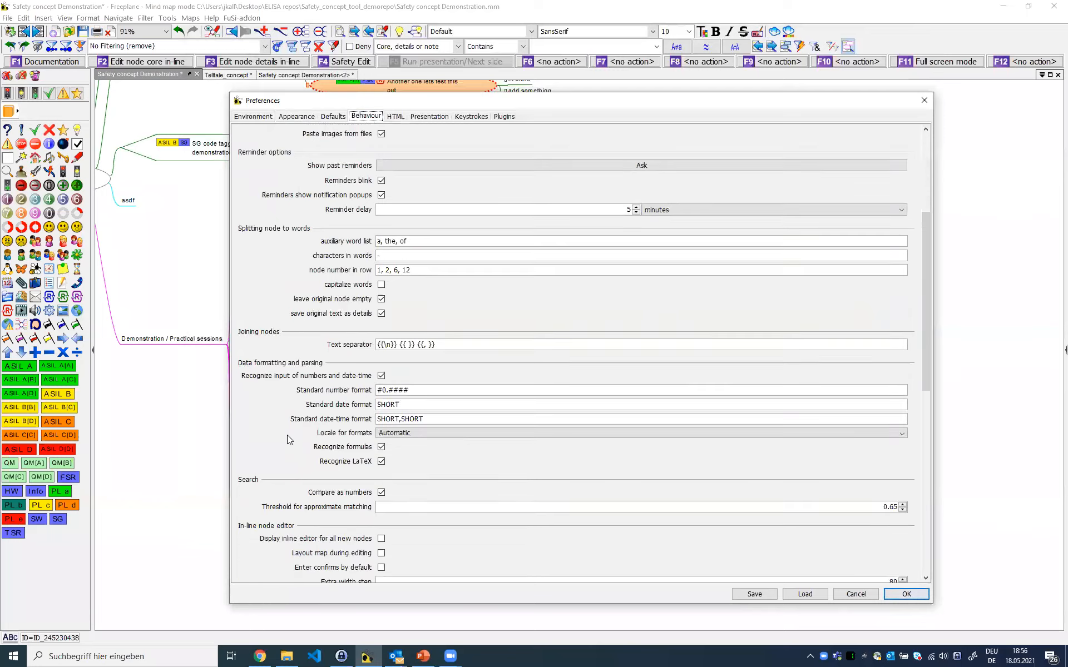
scroll(288, 441, "down", 5)
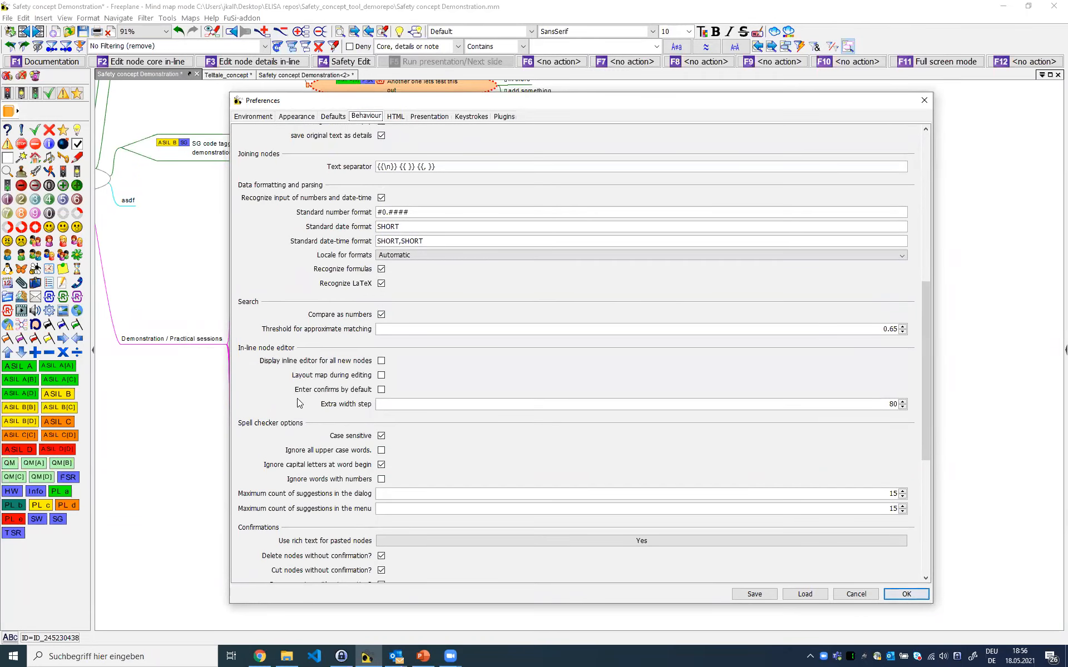
scroll(309, 456, "down", 4)
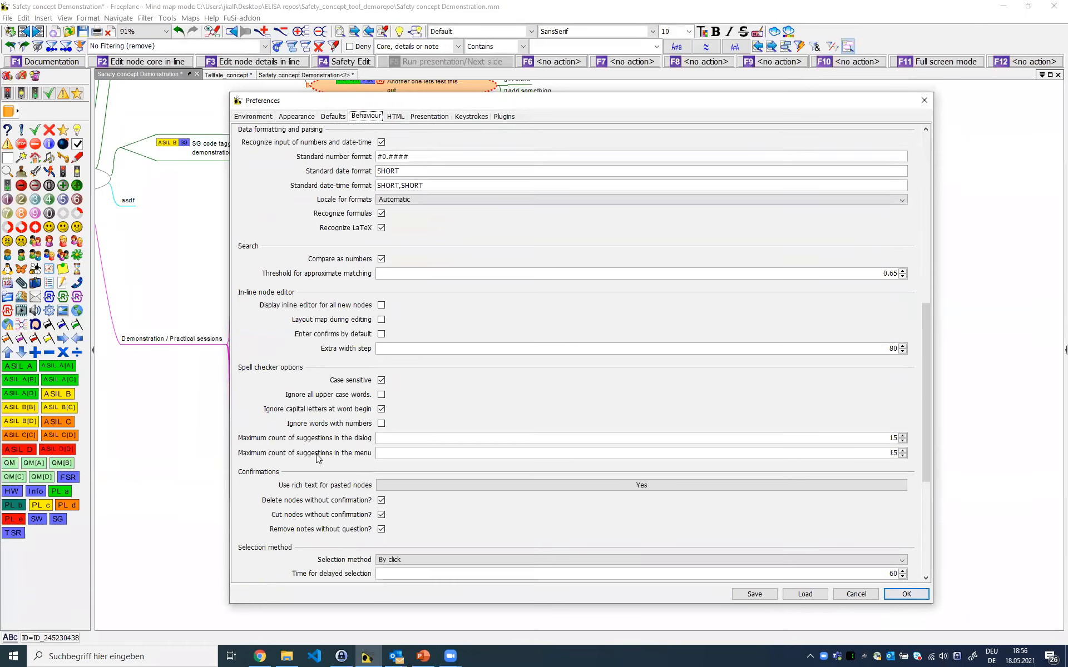
scroll(315, 455, "down", 1)
scroll(314, 452, "down", 2)
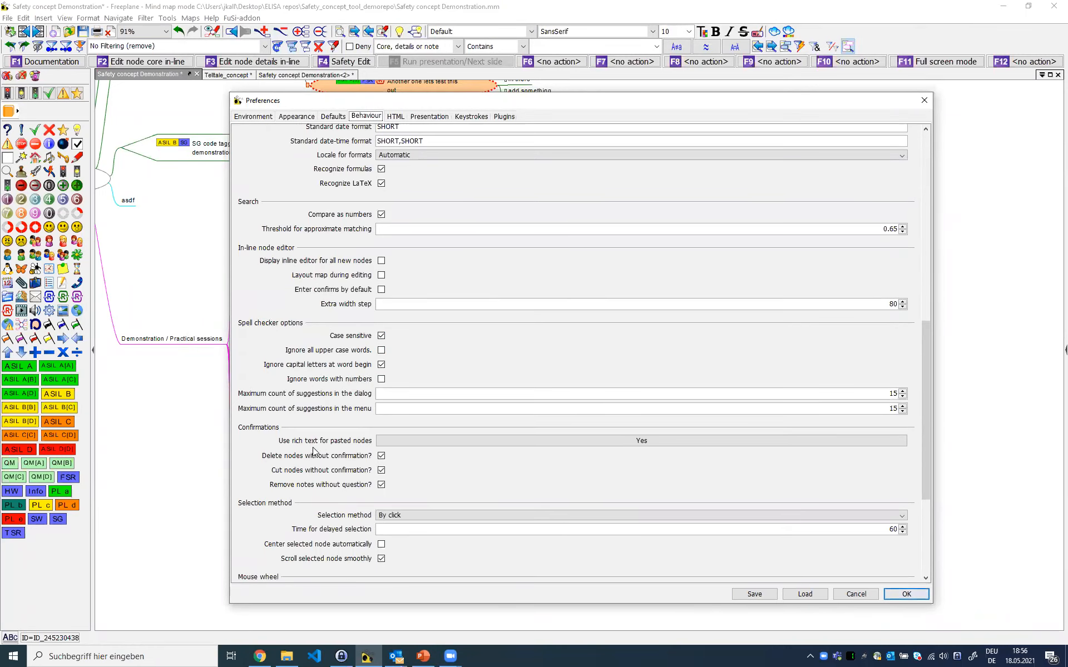
scroll(316, 442, "down", 3)
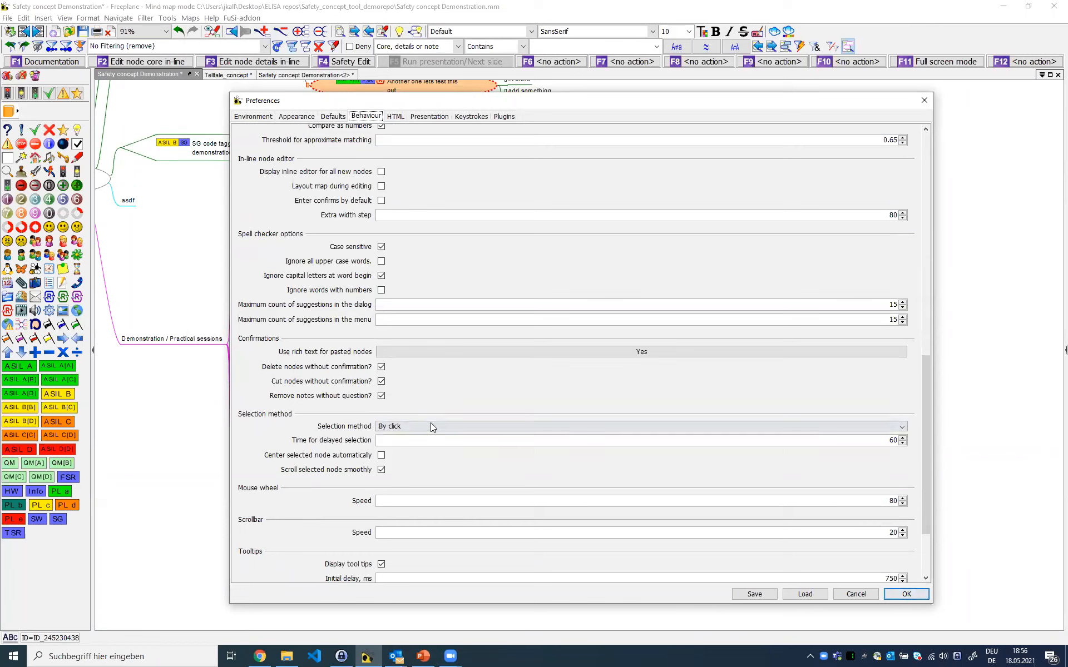
Examine the Selection method choices in the Behaviour preferences and keep By click
mouse_move(422, 427)
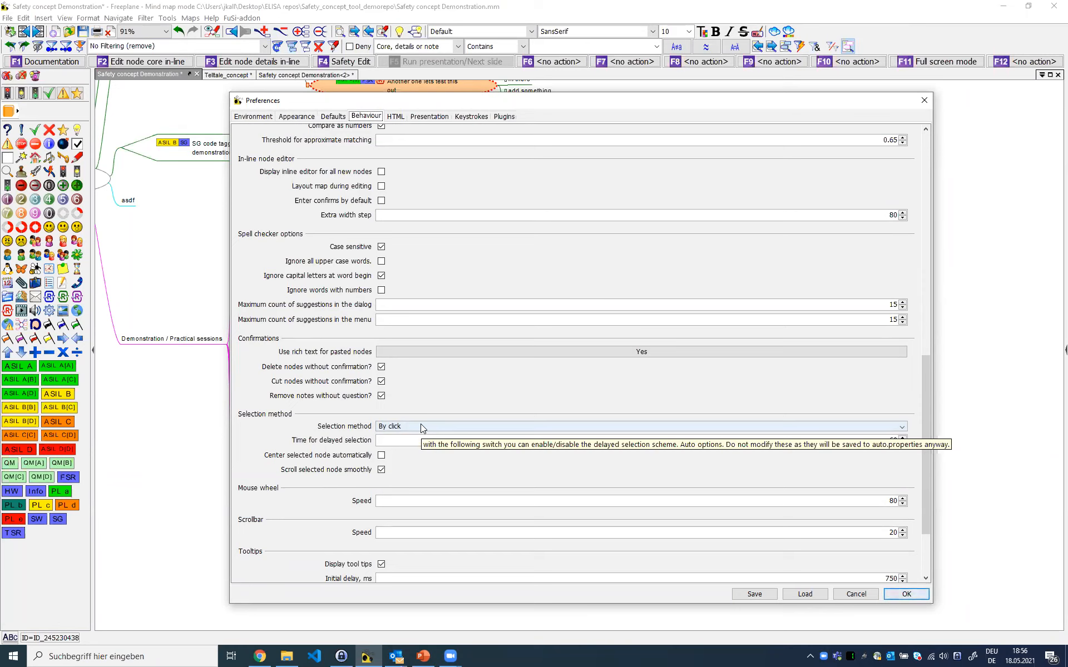
scroll(445, 422, "down", 1)
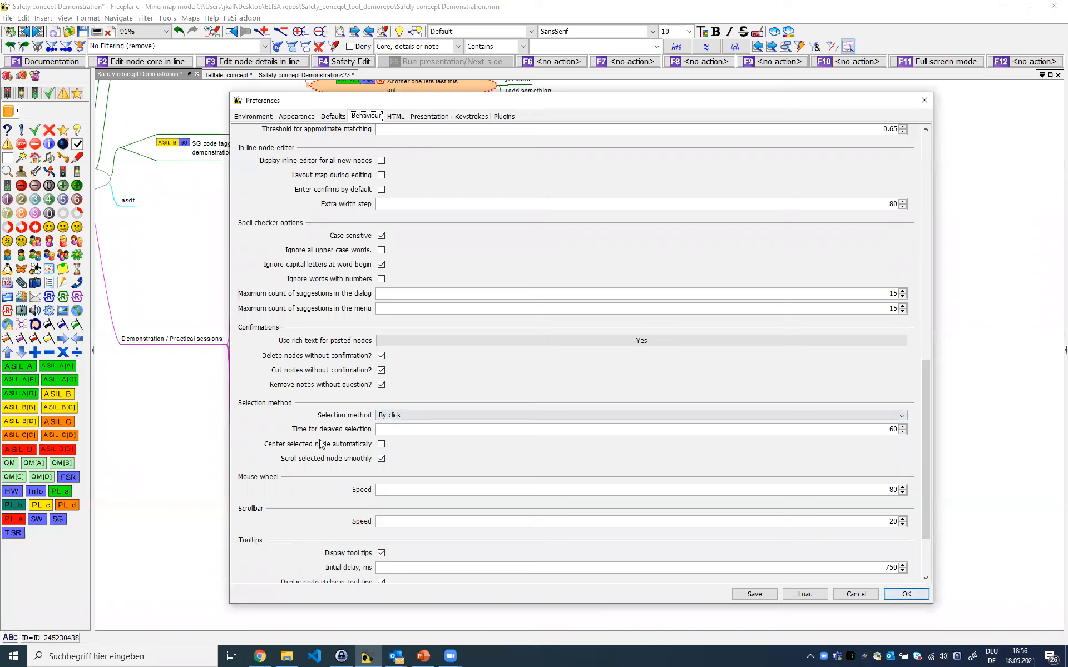
left_click(429, 415)
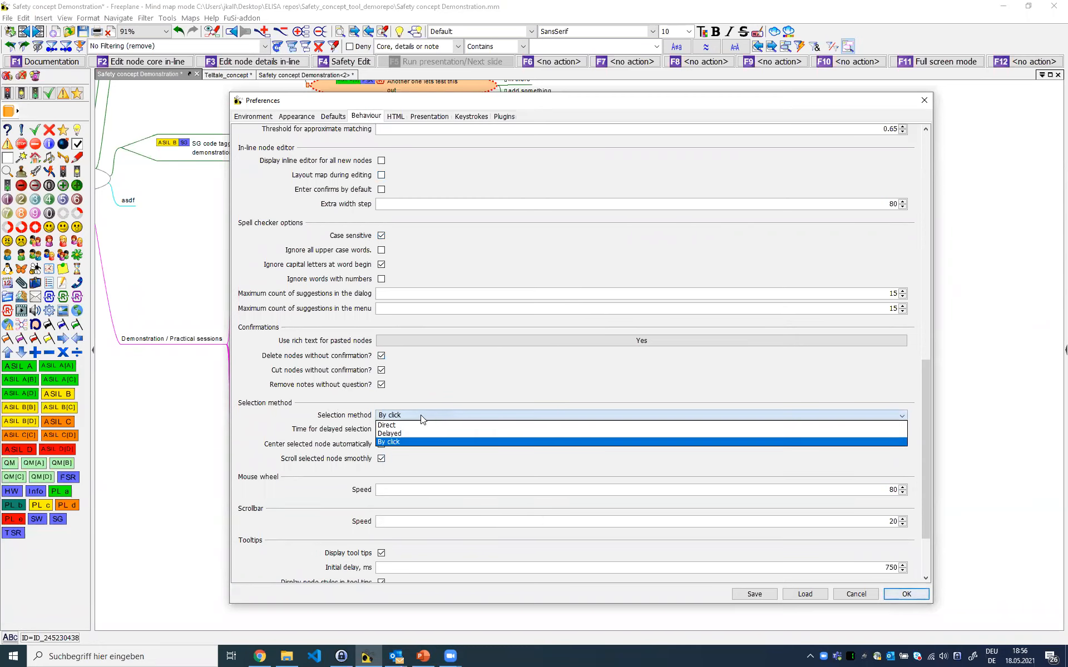
left_click(417, 417)
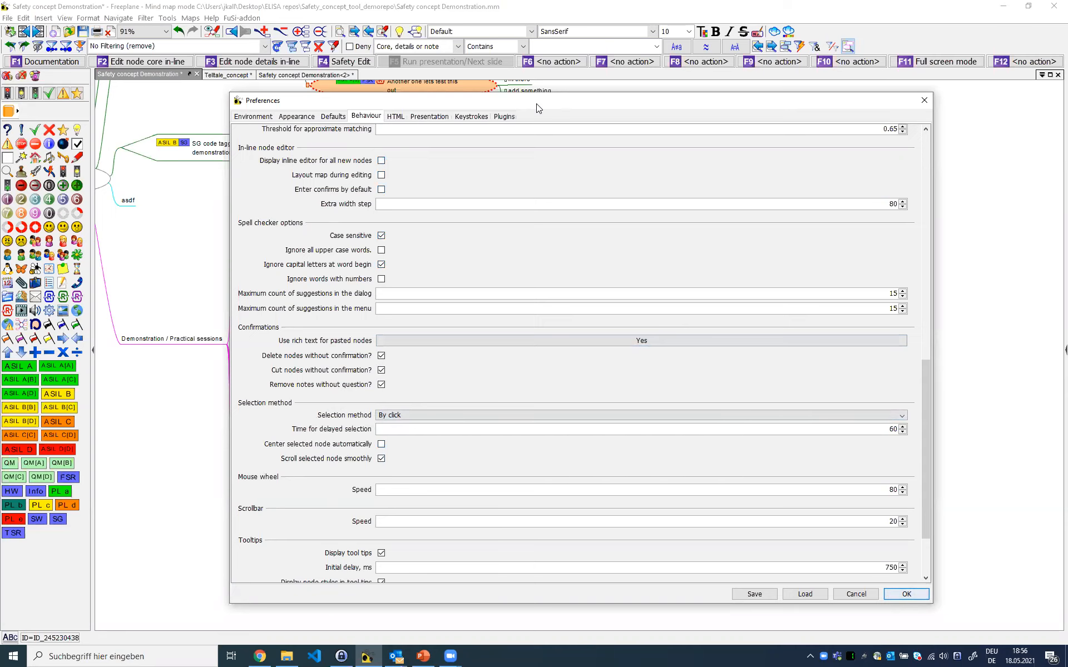
Go back through the Behaviour preferences to the general options at the beginning, from Place new branches onward
left_click_drag(536, 104, 578, 87)
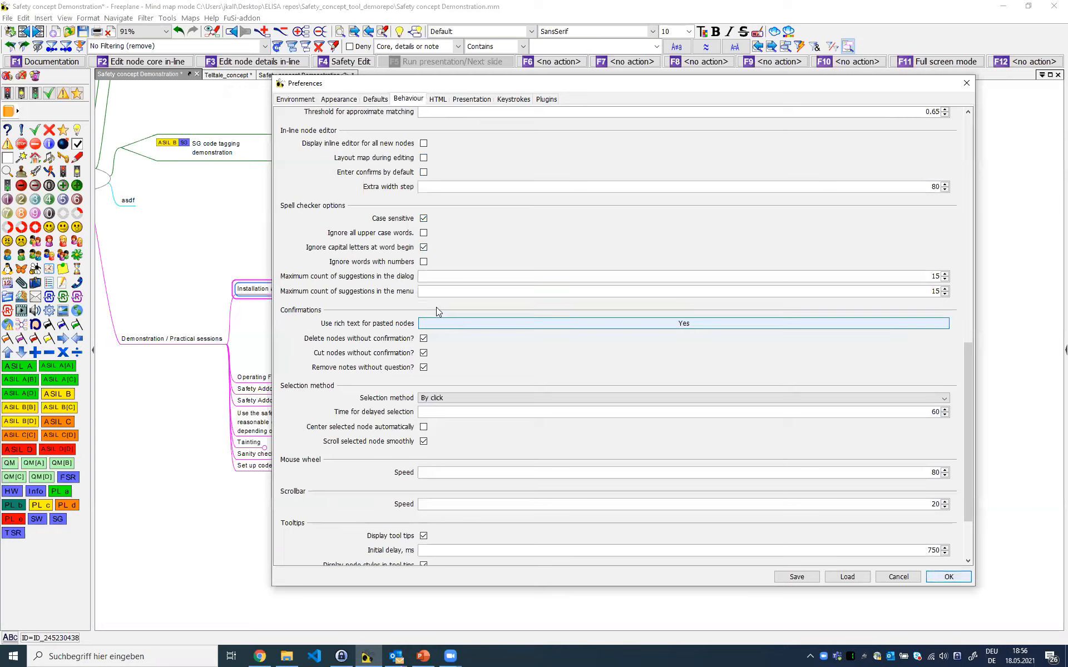
scroll(396, 275, "up", 2)
scroll(396, 275, "up", 10)
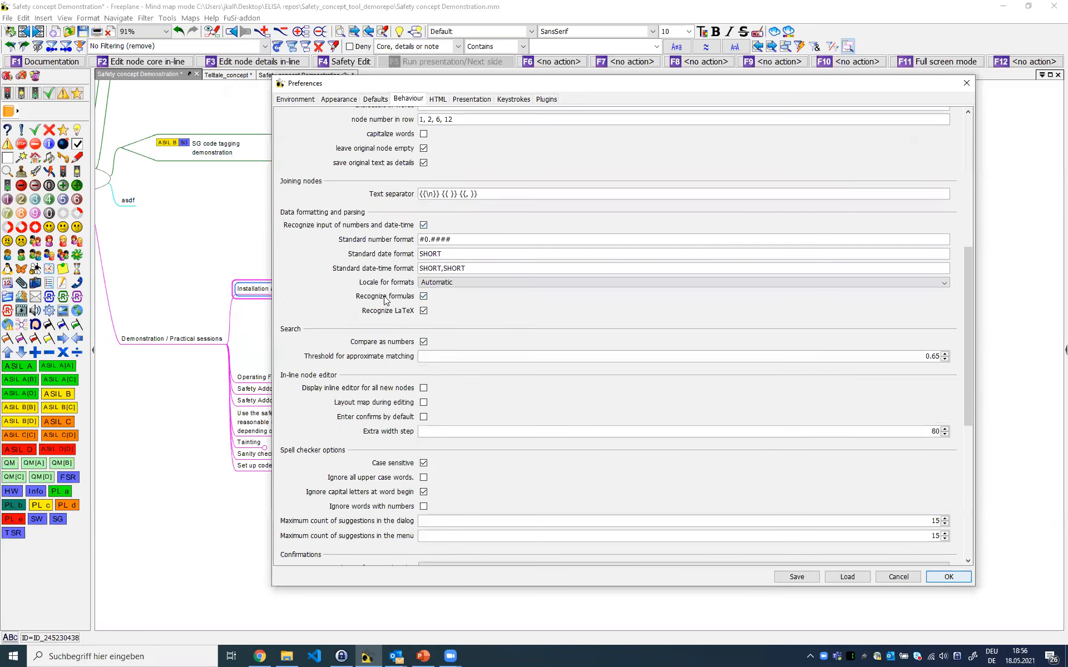
scroll(384, 317, "up", 2)
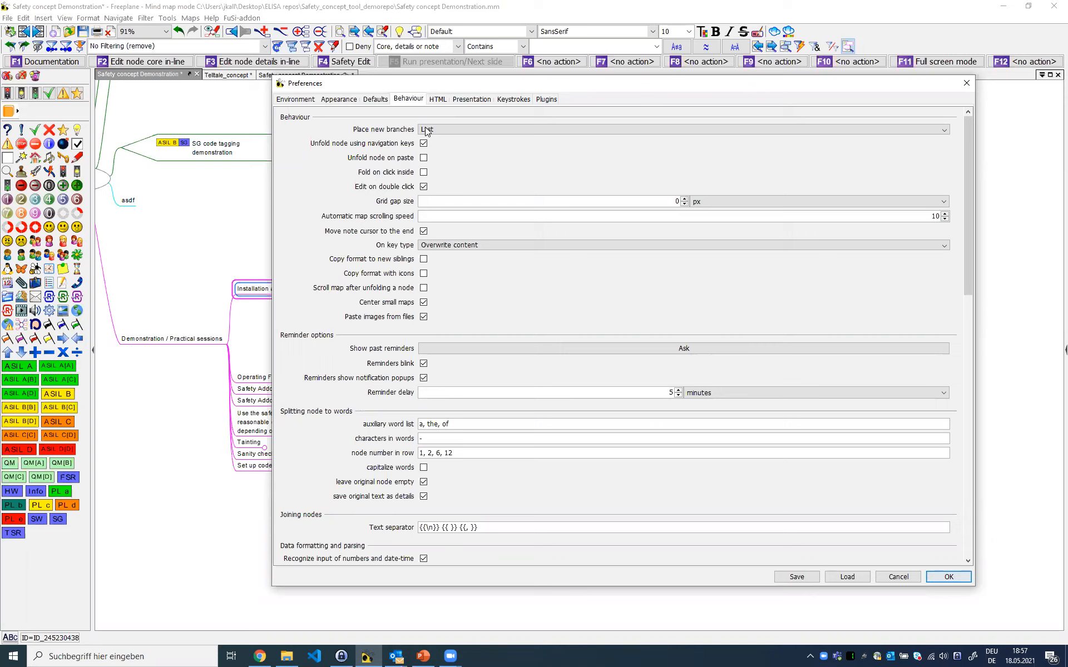
left_click_drag(406, 83, 345, 99)
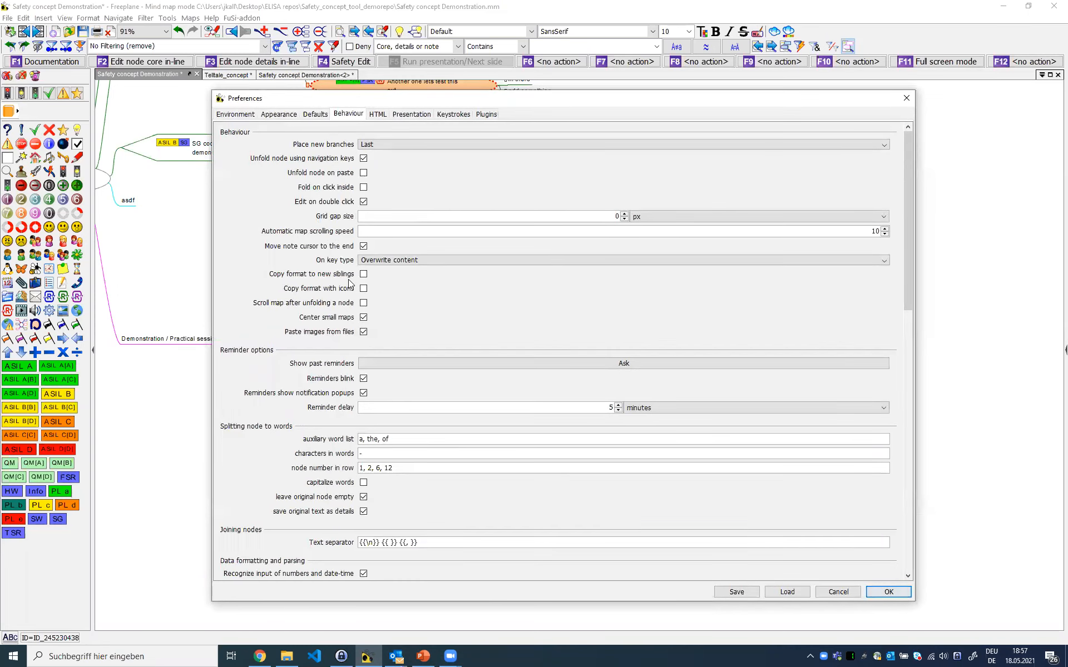
Look through the whole list of Behaviour preferences to locate the Fold on click inside setting
scroll(336, 309, "down", 8)
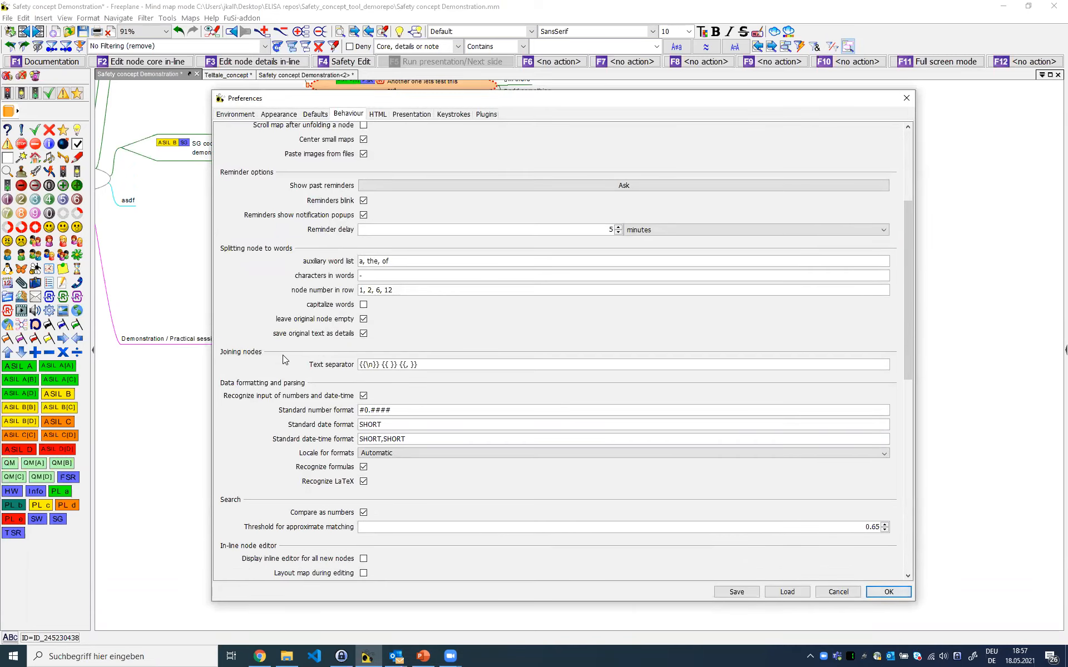
scroll(283, 361, "down", 6)
scroll(275, 369, "down", 7)
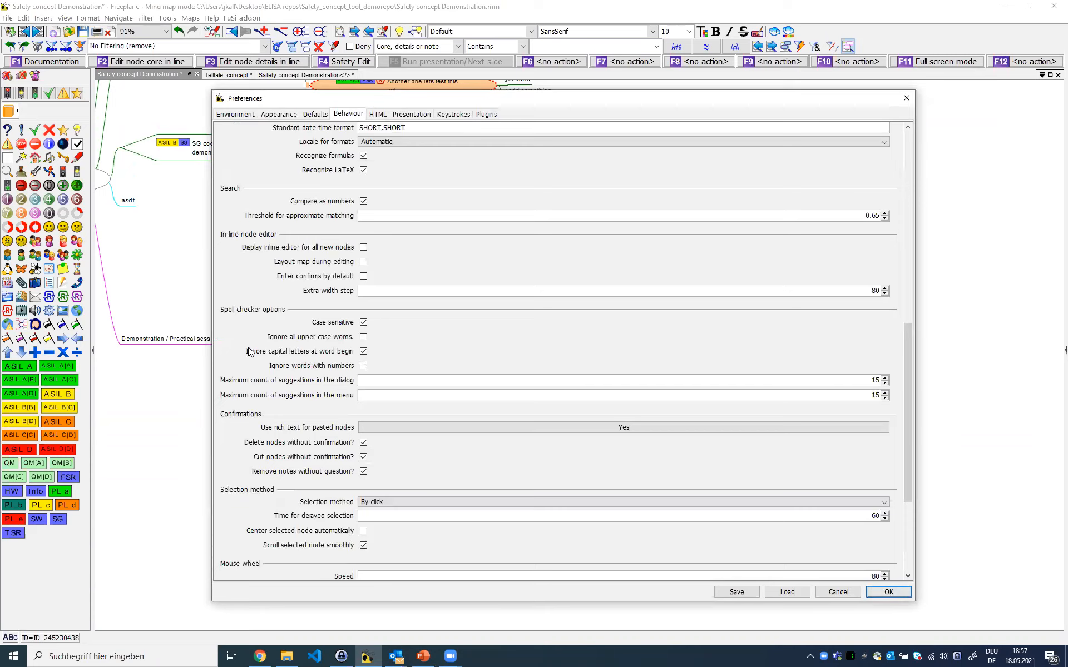
scroll(250, 356, "down", 7)
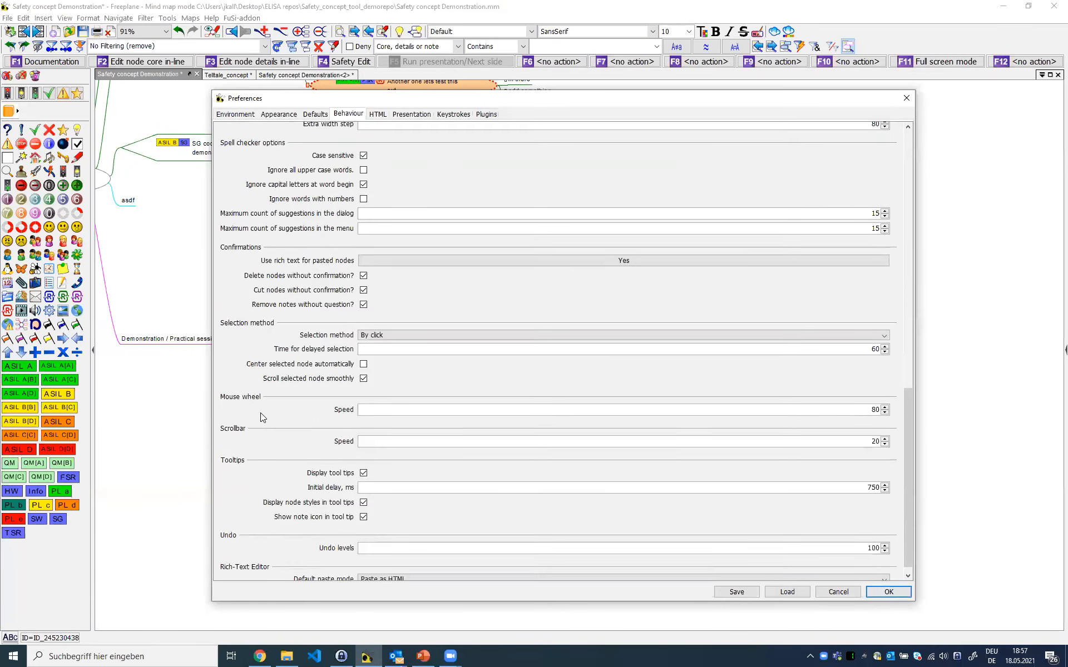
scroll(267, 411, "down", 1)
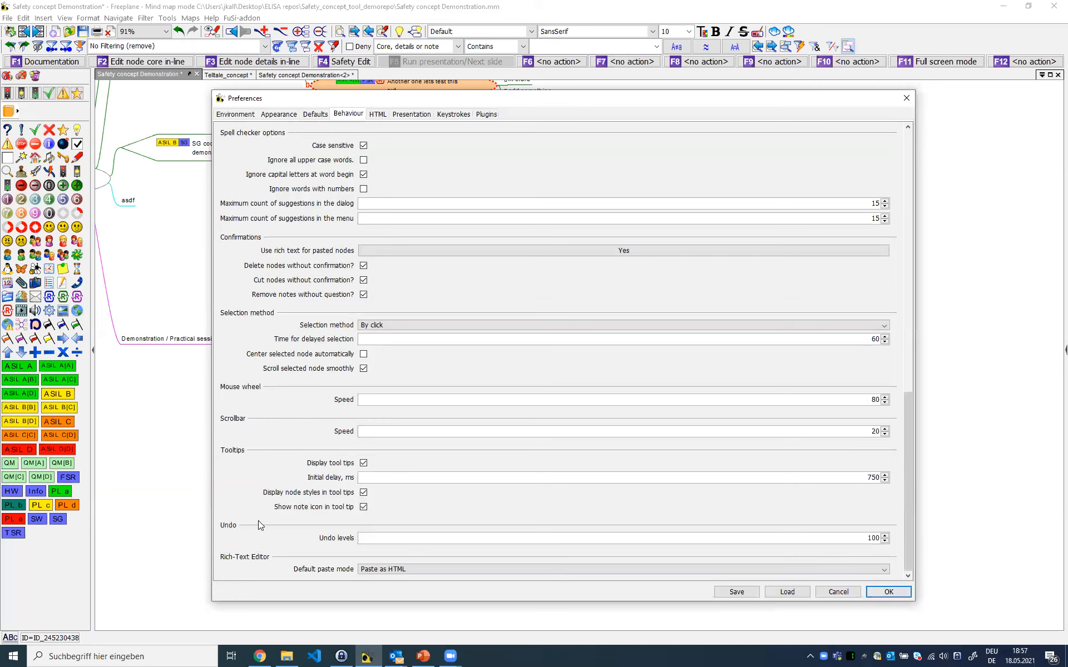
scroll(294, 450, "up", 5)
scroll(301, 449, "up", 15)
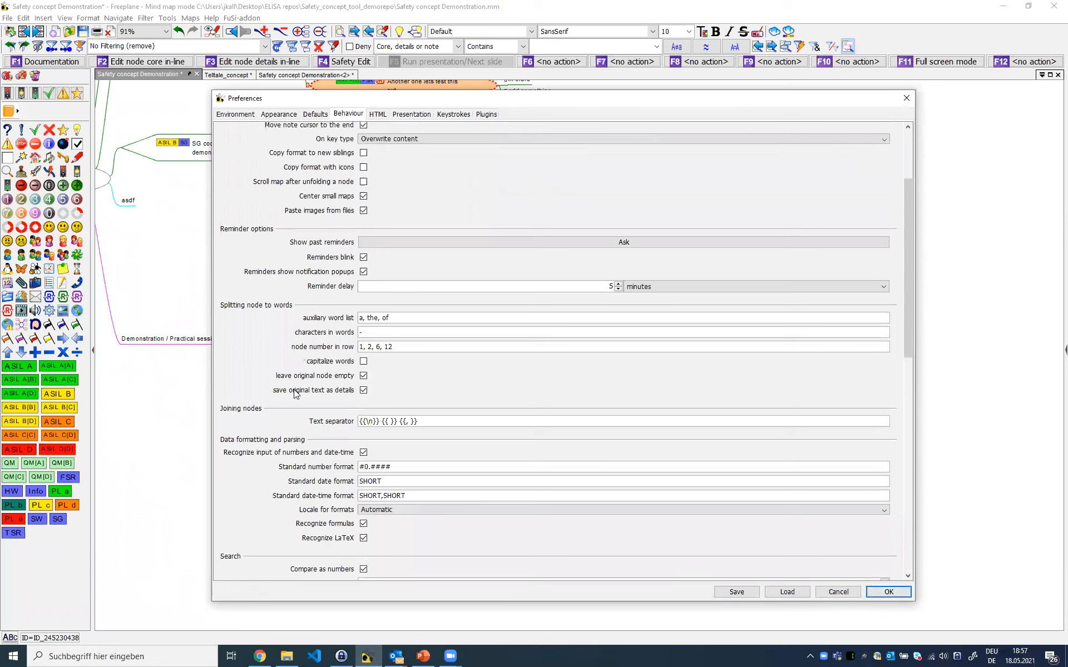
scroll(297, 394, "up", 2)
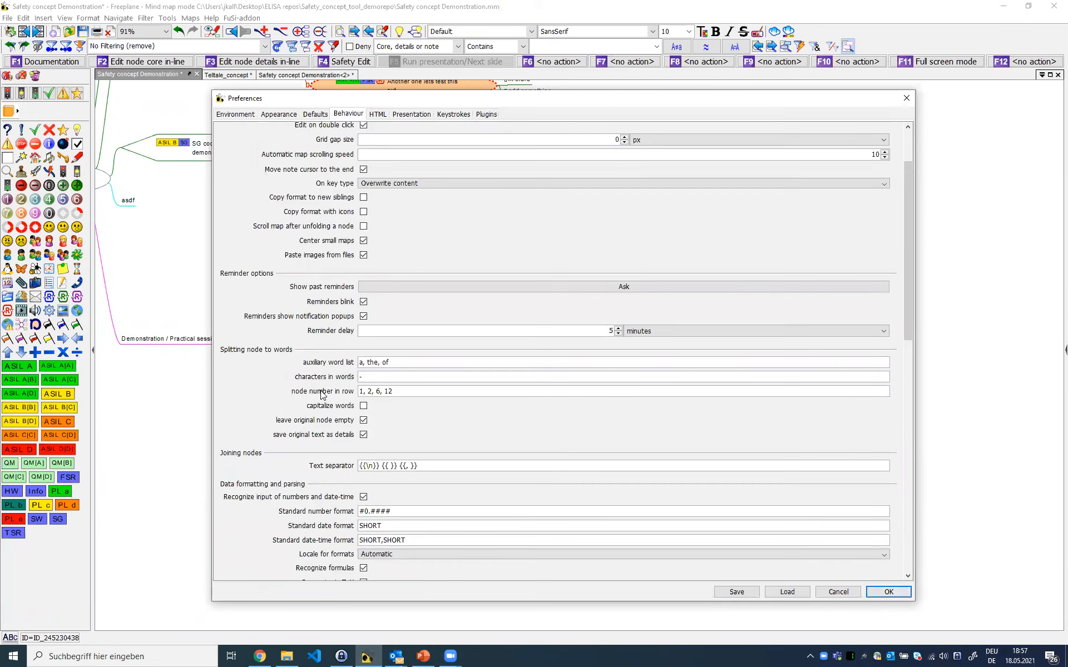
scroll(322, 395, "up", 3)
scroll(321, 378, "up", 1)
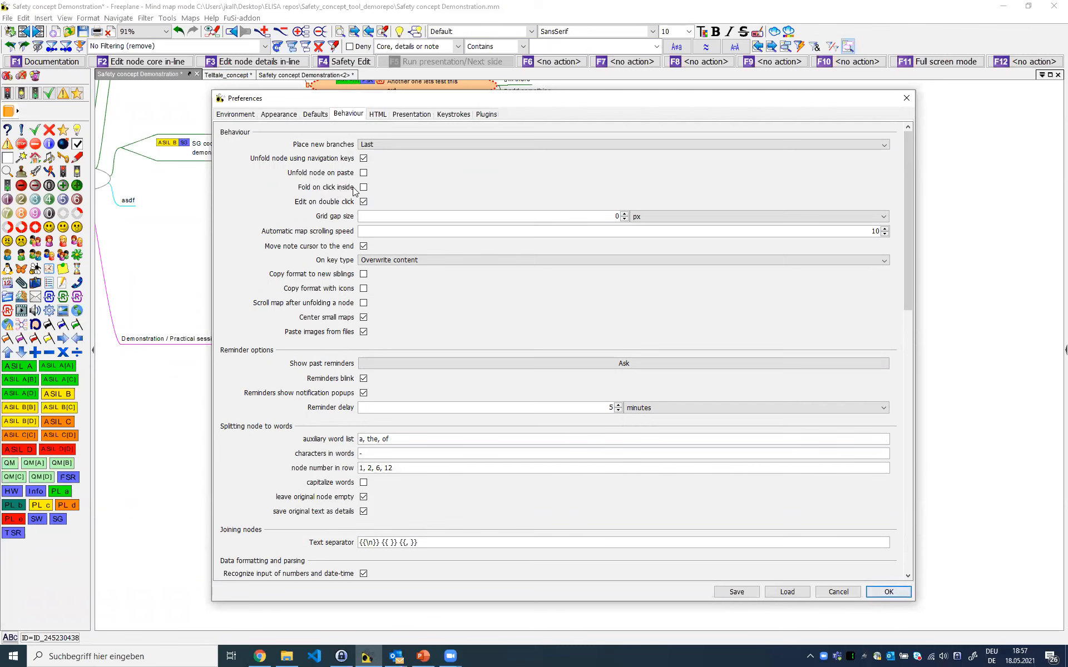
Check the recommended settings noted in the map, then close the Preferences and fold the Installation and setup of the tool node
left_click_drag(502, 102, 642, 121)
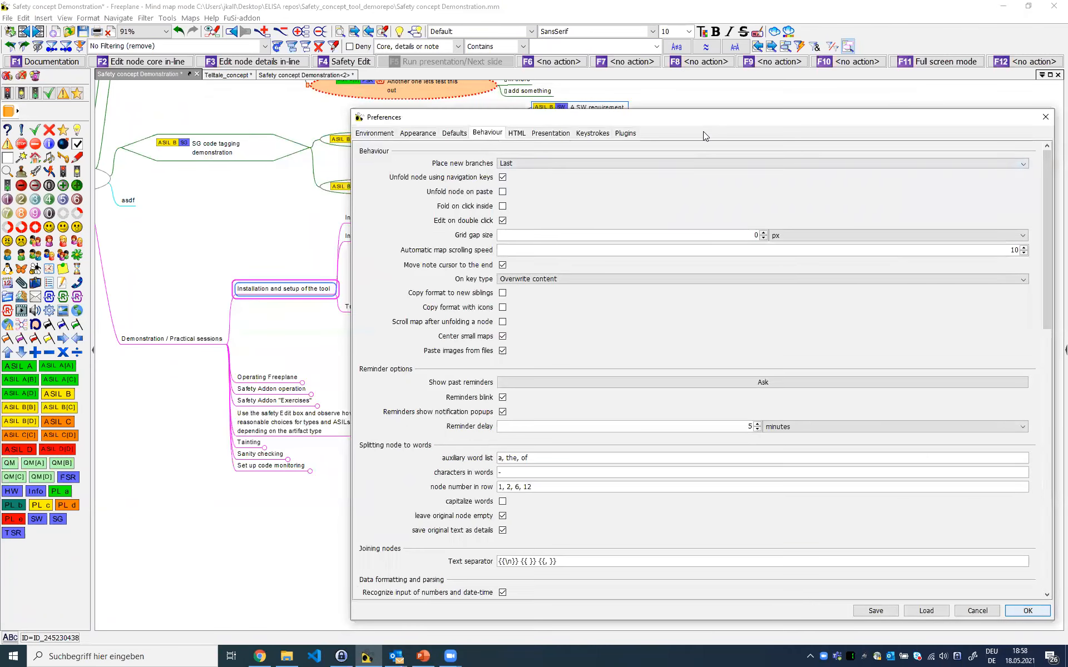
left_click_drag(702, 118, 670, 365)
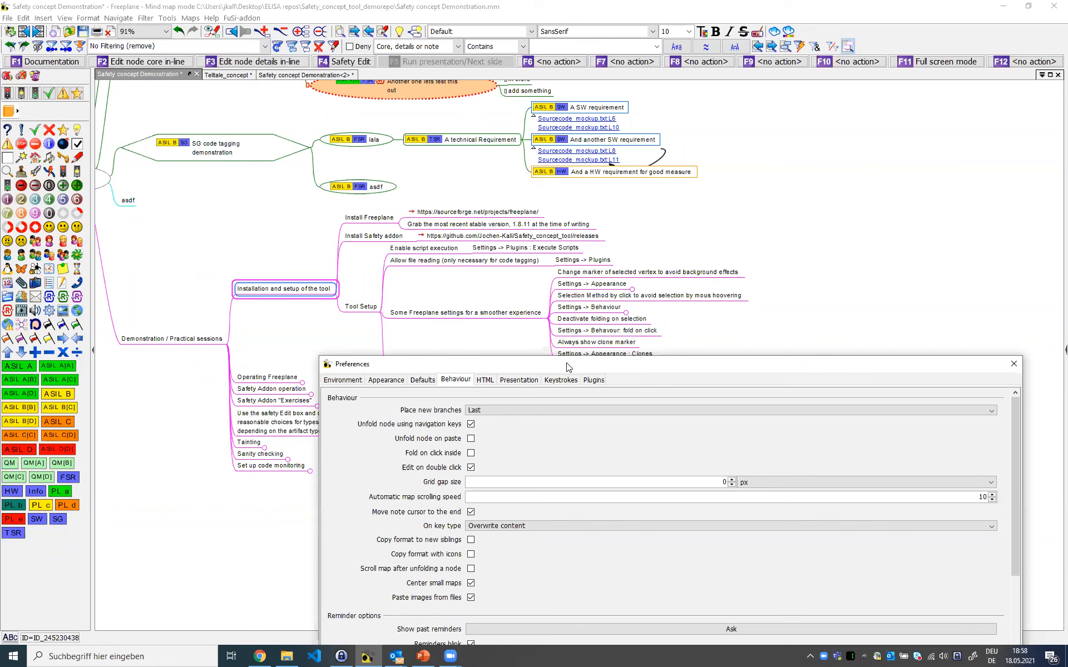
left_click_drag(567, 359, 476, 170)
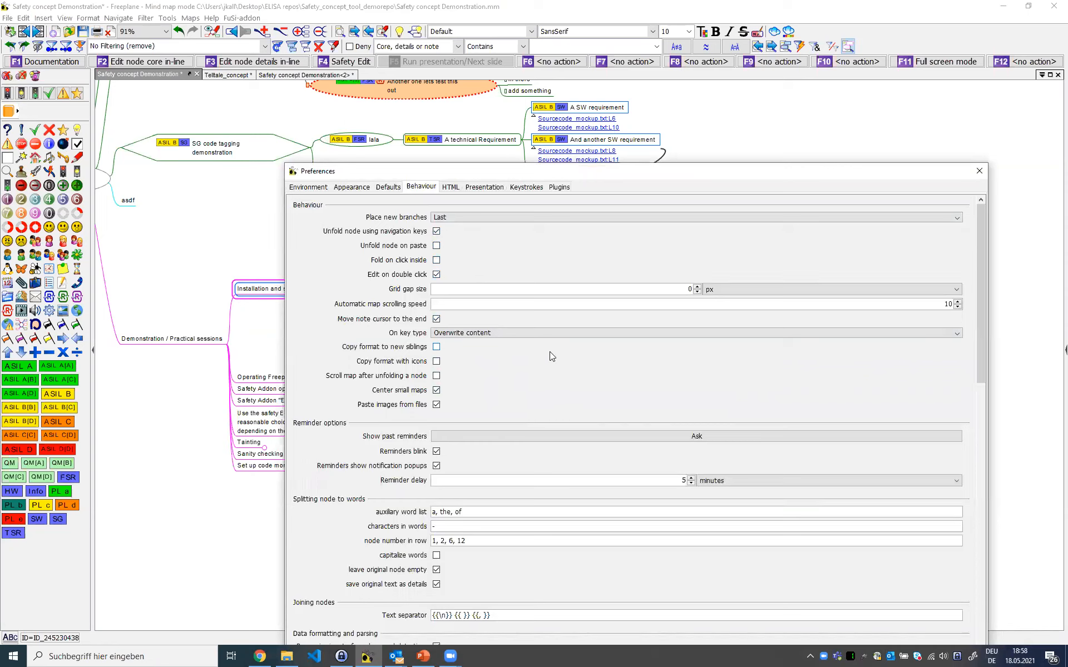
left_click(979, 172)
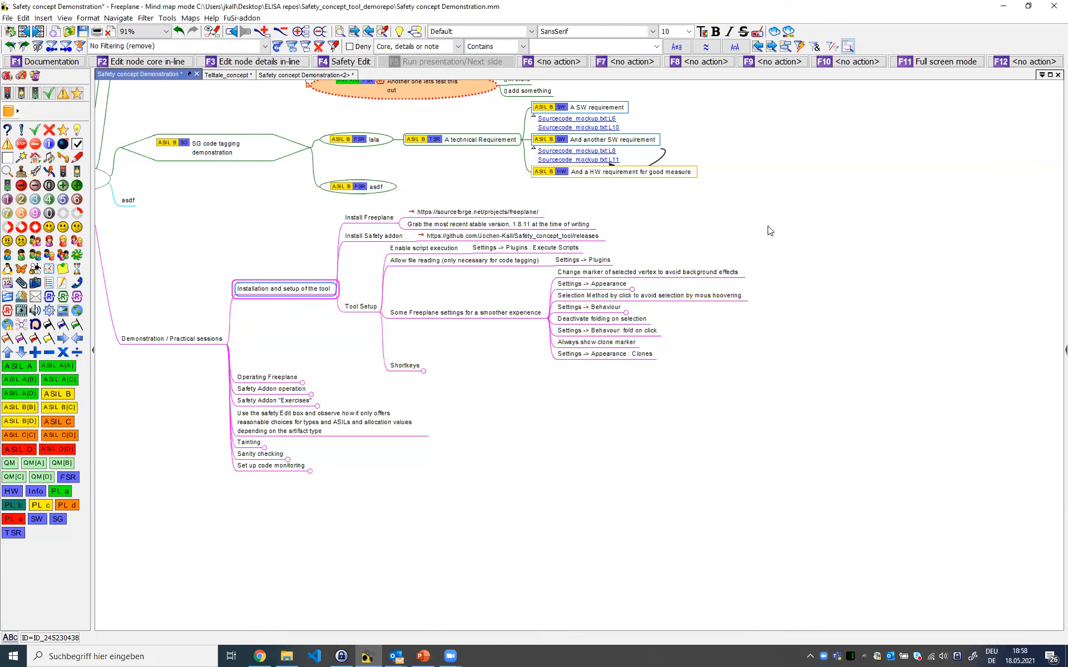
left_click(330, 289)
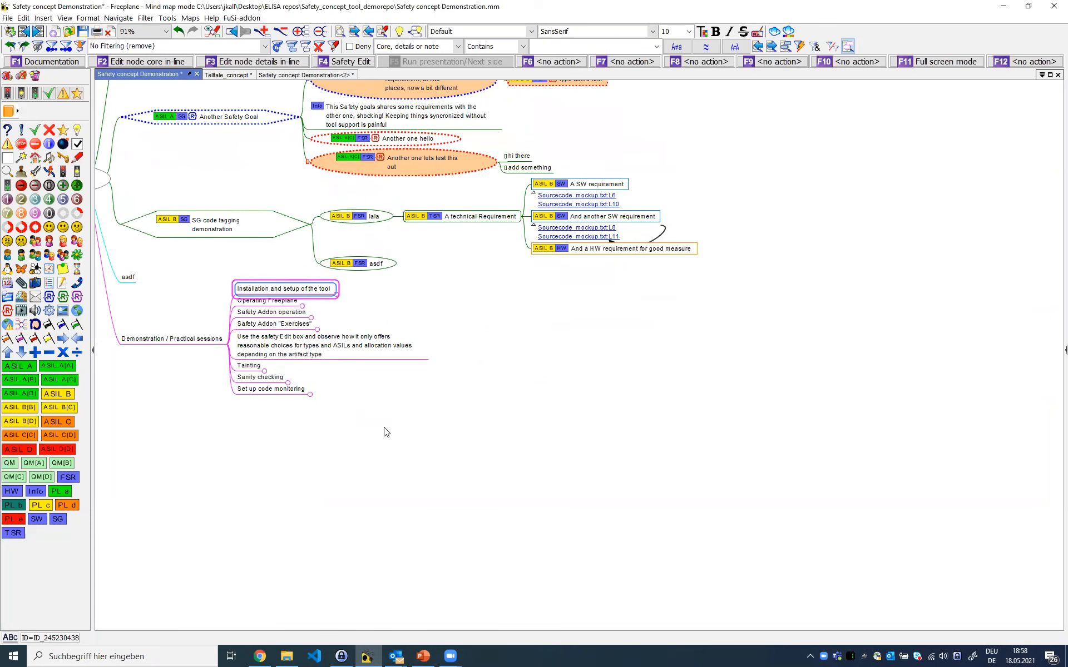
Unfold the "Installation and setup of the tool" branch and its Shortkeys node, and select the note on creating child nodes
key("space")
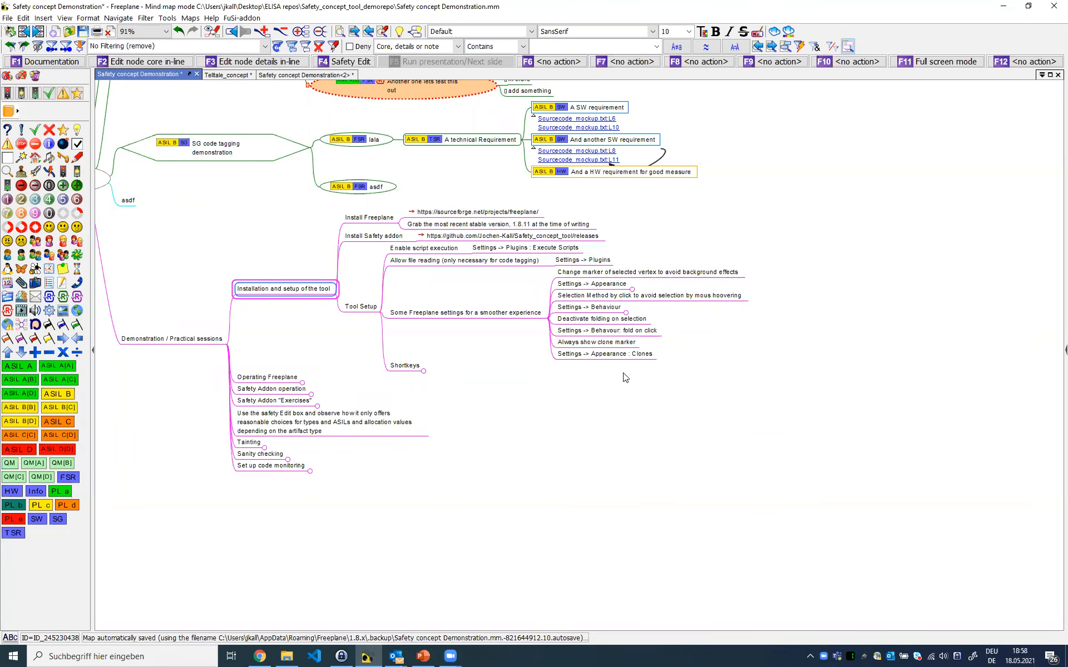
mouse_move(629, 361)
left_click_drag(490, 390, 552, 348)
left_click(480, 321)
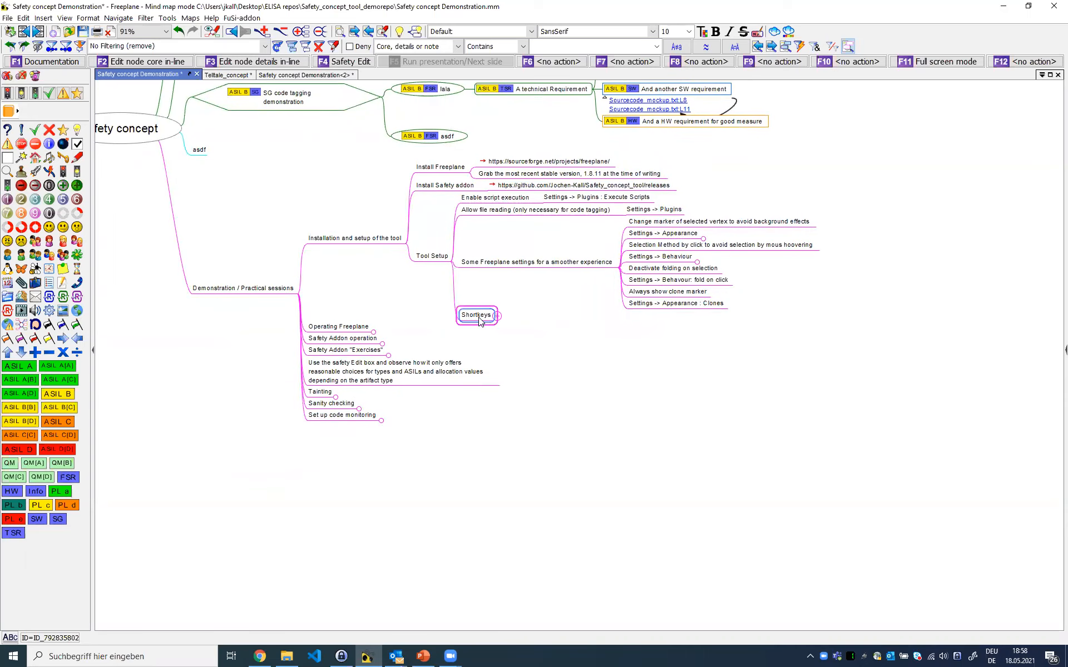
left_click(479, 321)
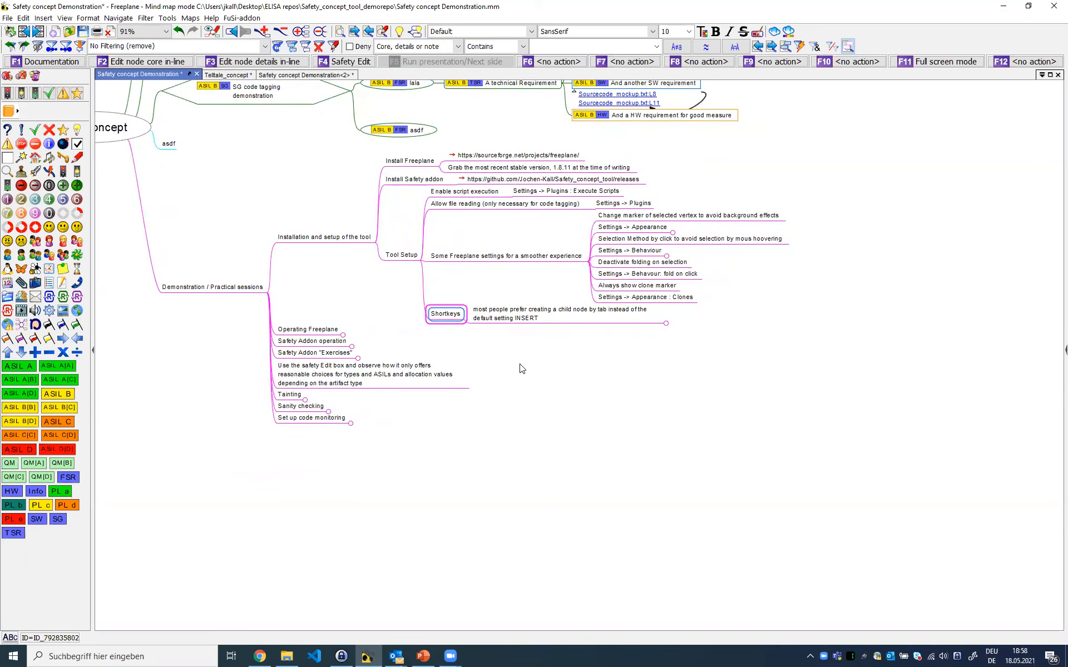
left_click(610, 318)
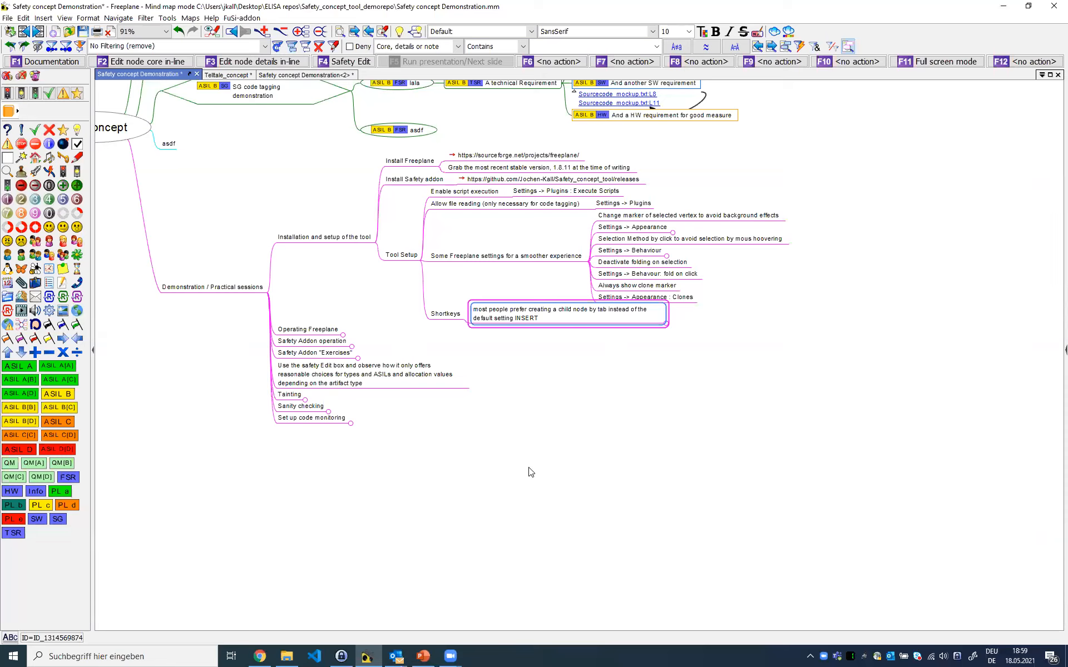
Return to the "Installation and setup of the tool" node and fold its branch
key("Left")
key("Up")
key("Left")
key("Left")
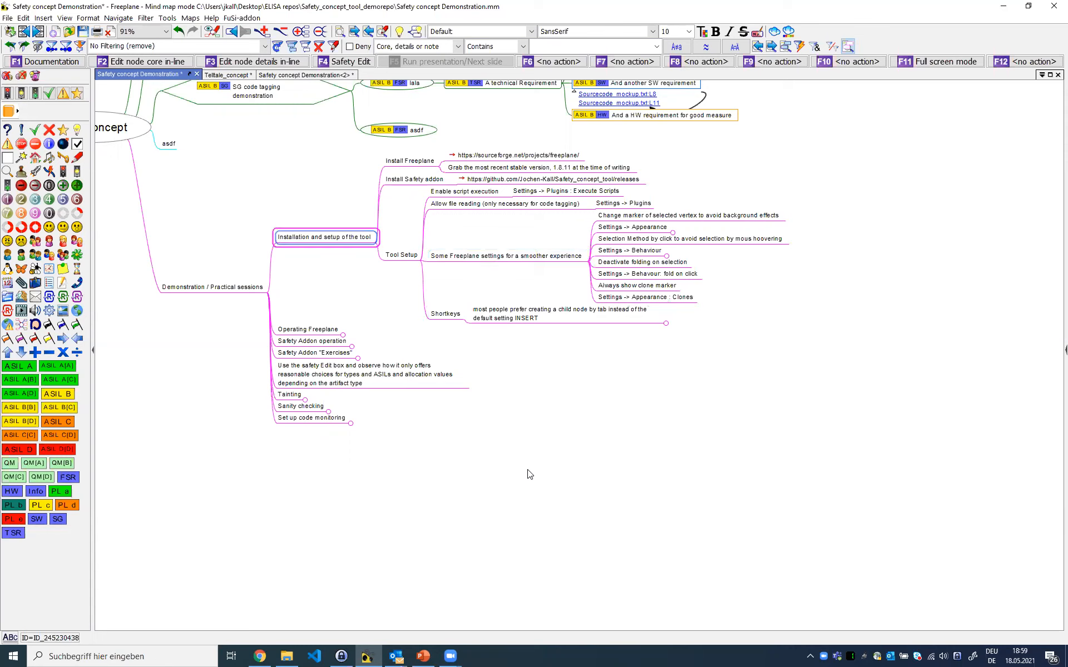
key("space")
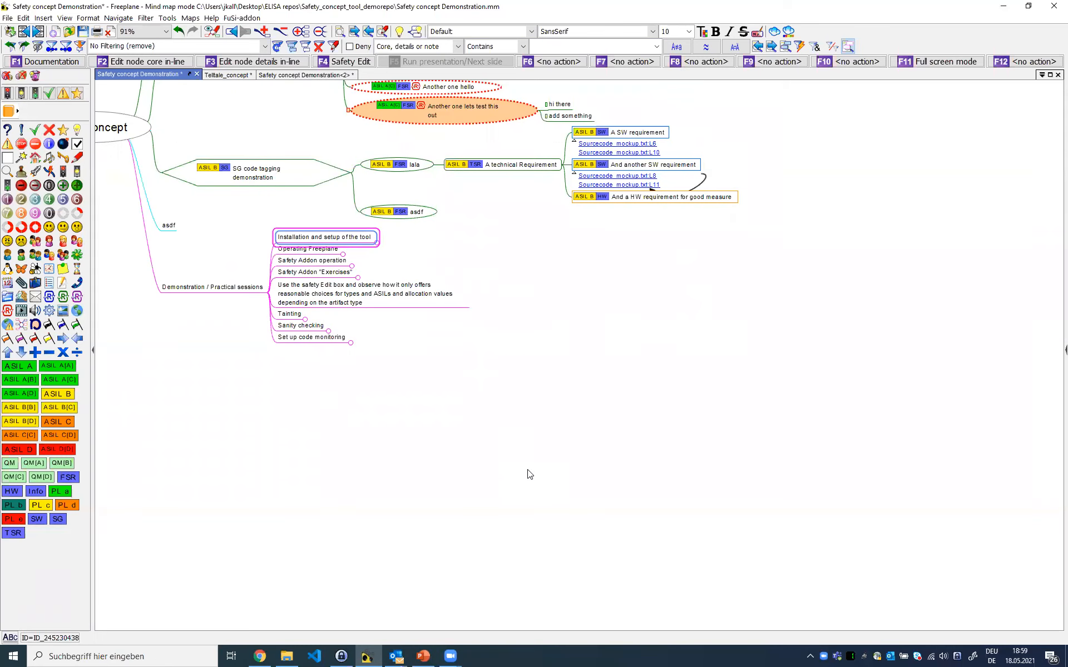
Unfold the "Operating Freeplane" branch and select its Navigation node
key("Down")
key("space")
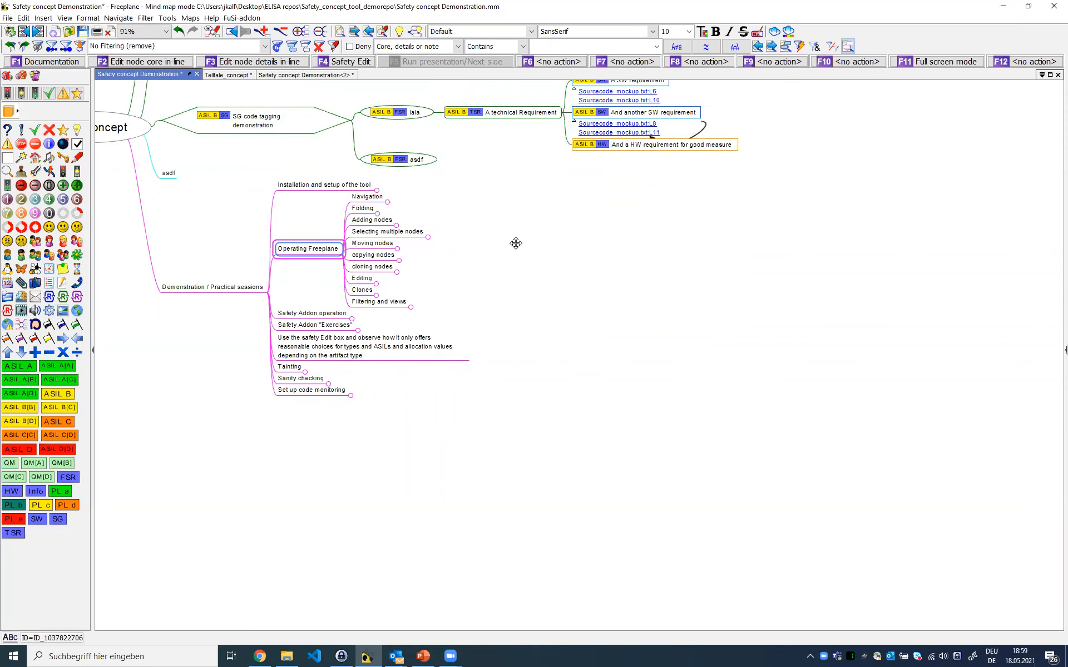
scroll(515, 244, "up", 5)
scroll(512, 323, "down", 2)
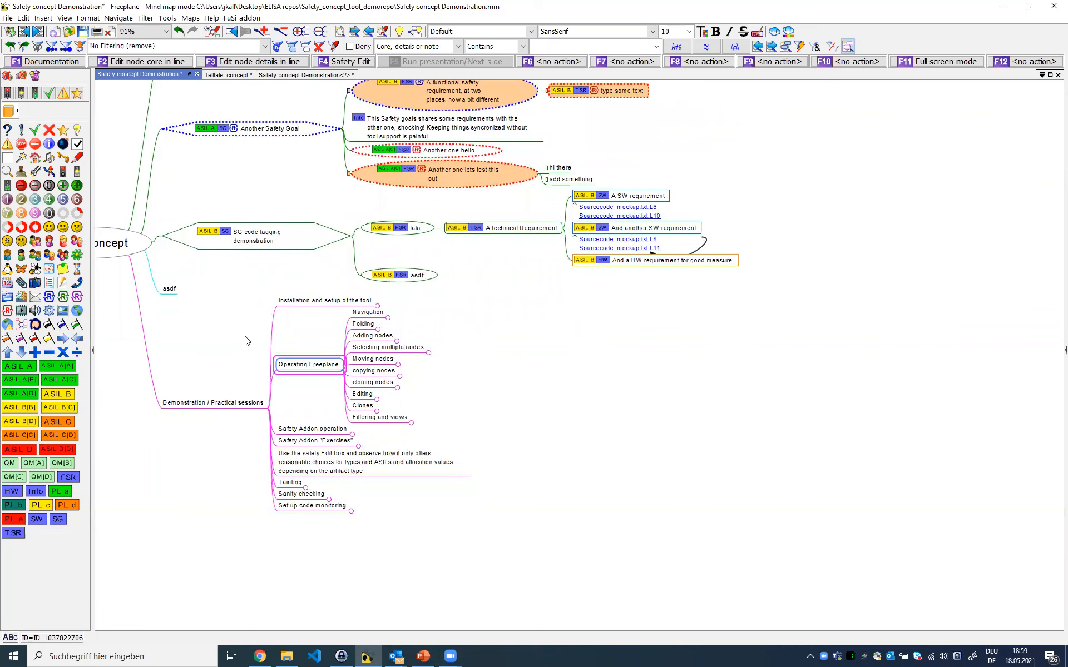
left_click(366, 315)
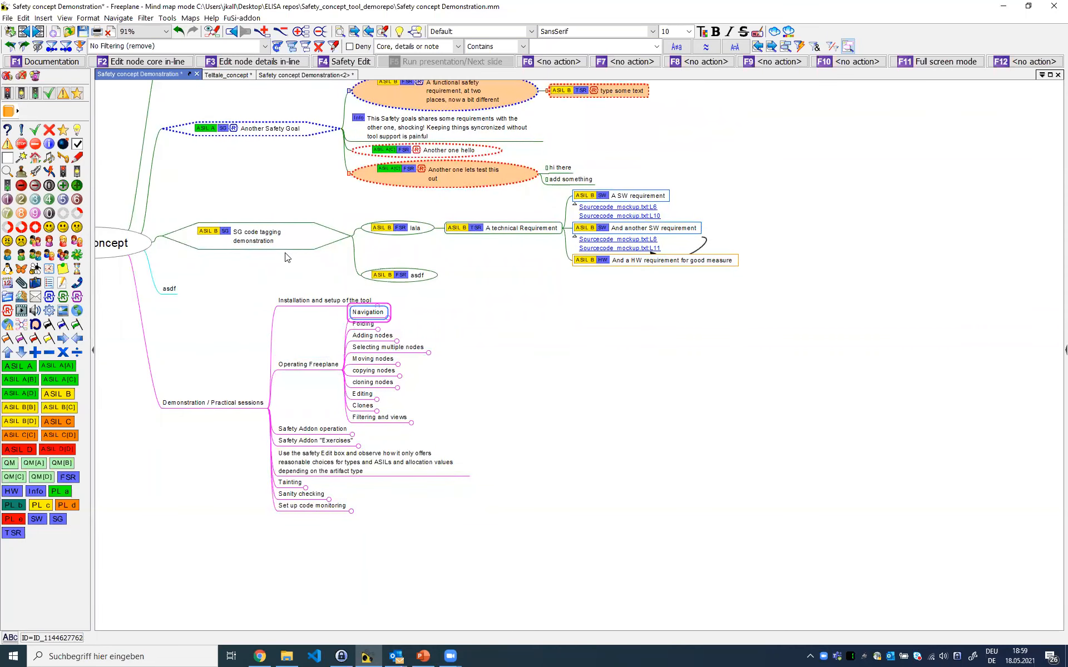
left_click_drag(569, 353, 647, 343)
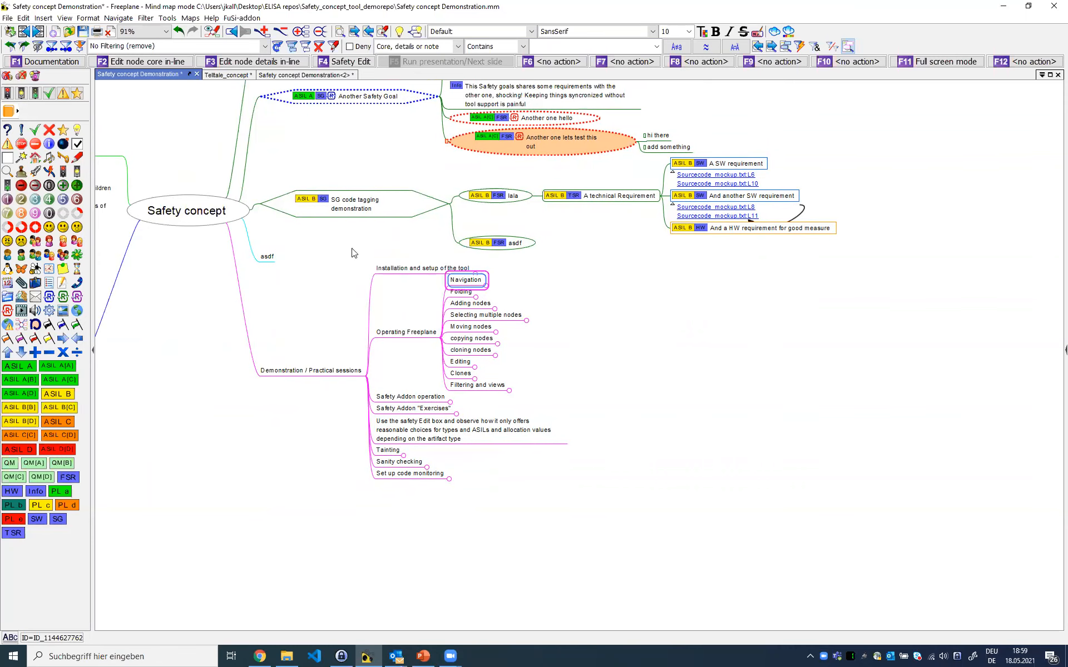
left_click_drag(605, 359, 678, 357)
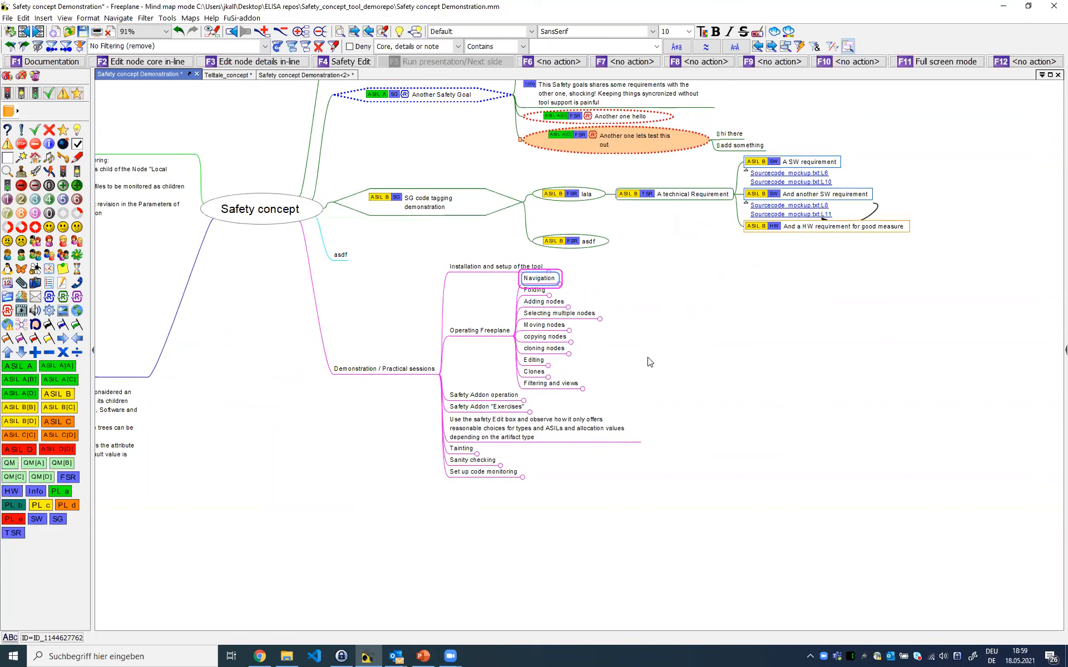
left_click_drag(246, 278, 281, 284)
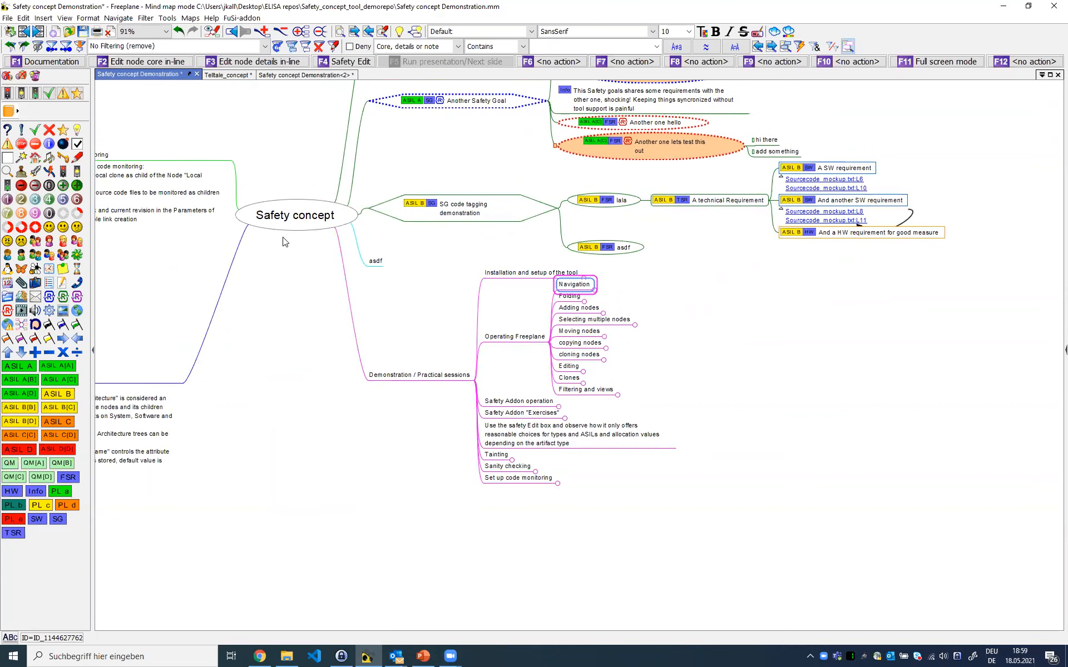
left_click_drag(707, 322, 645, 323)
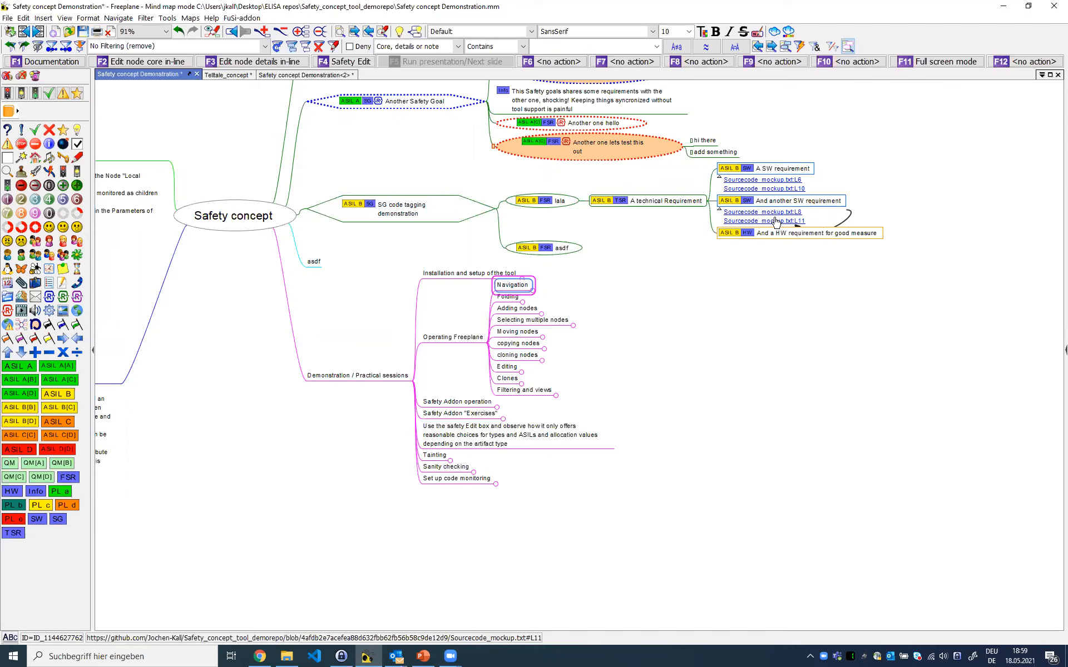
left_click_drag(634, 340, 615, 341)
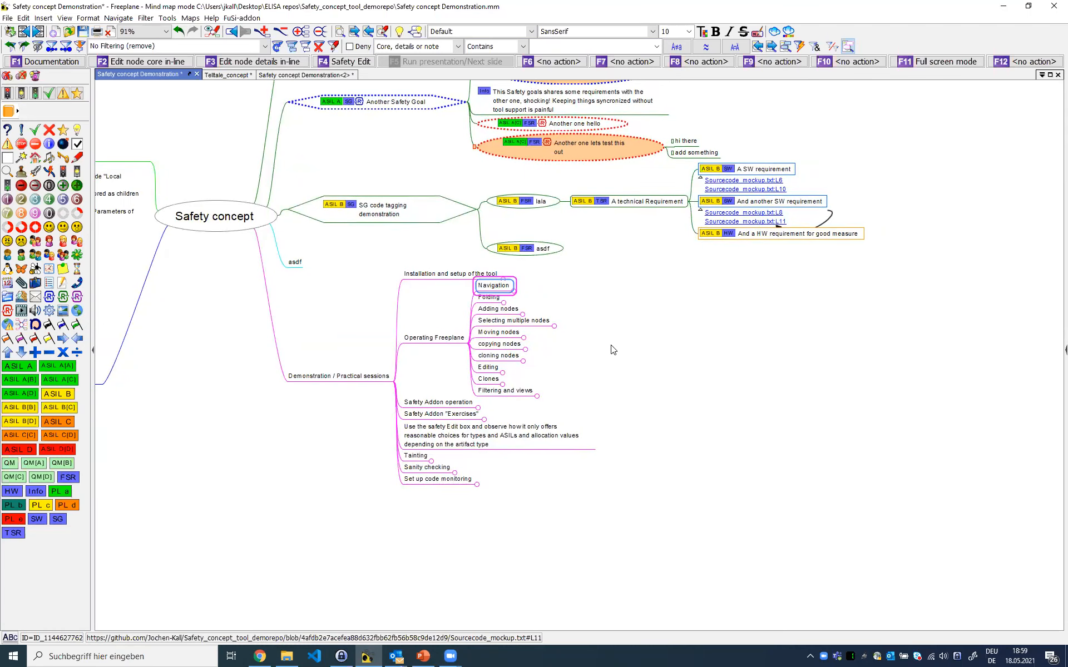
left_click_drag(684, 331, 705, 332)
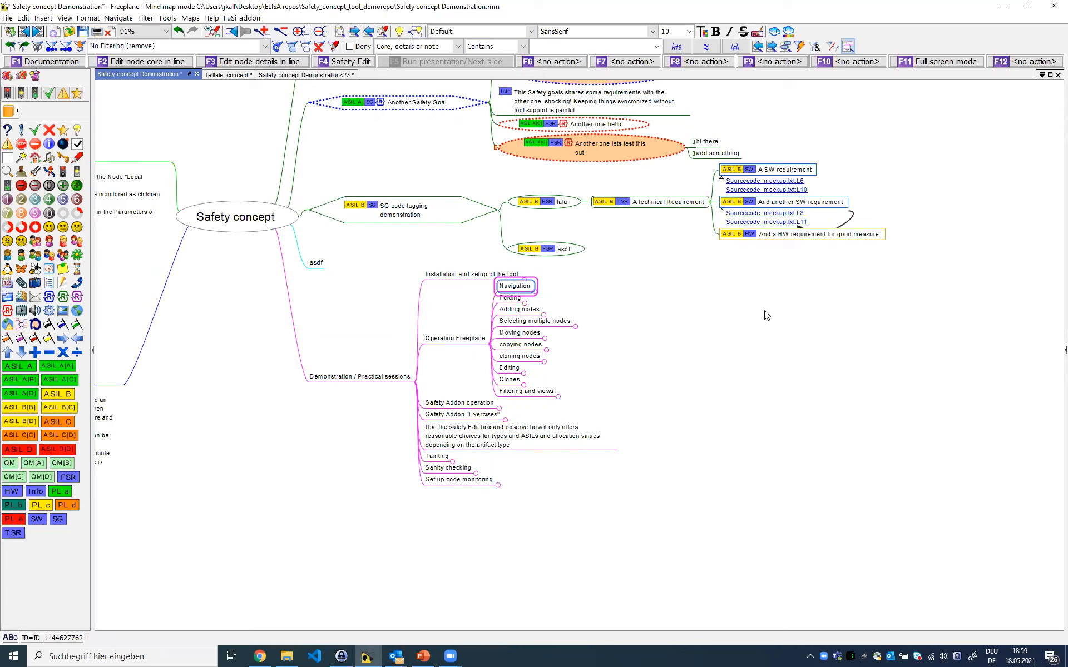
left_click_drag(264, 329, 363, 368)
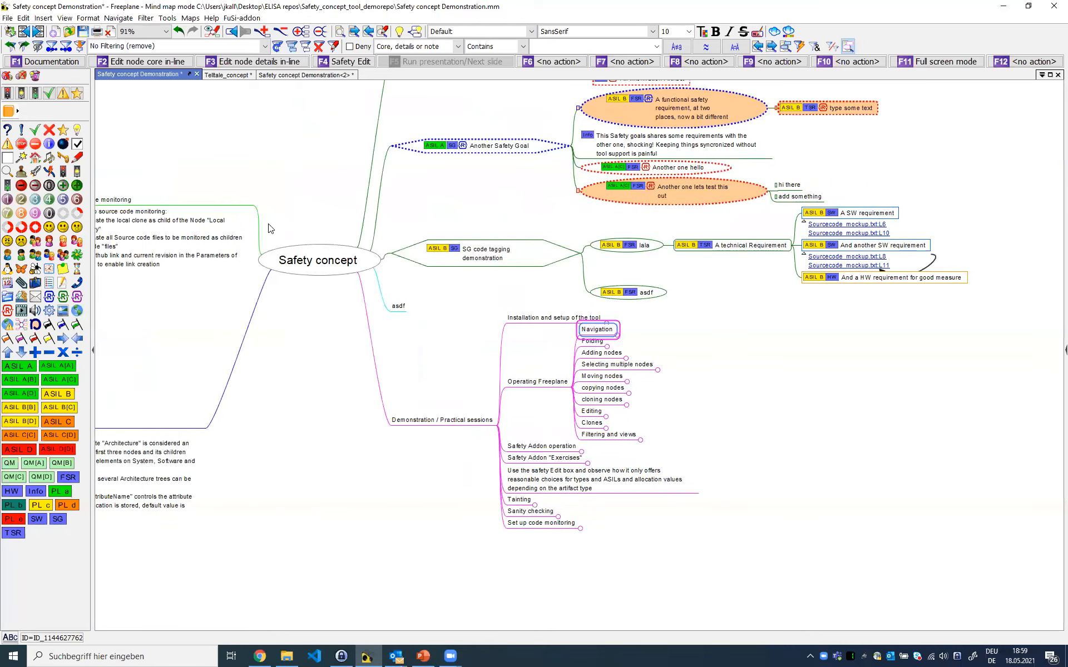
left_click_drag(311, 160, 304, 142)
left_click_drag(334, 198, 333, 208)
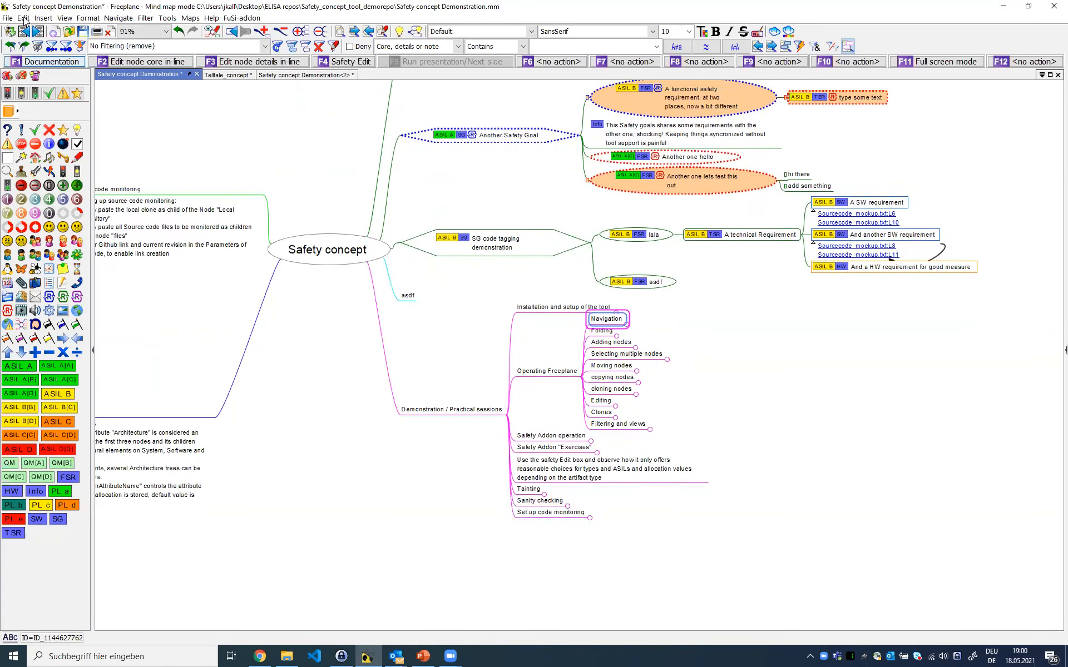
Create a new map from the user template Safety_Concept.mm
left_click(10, 21)
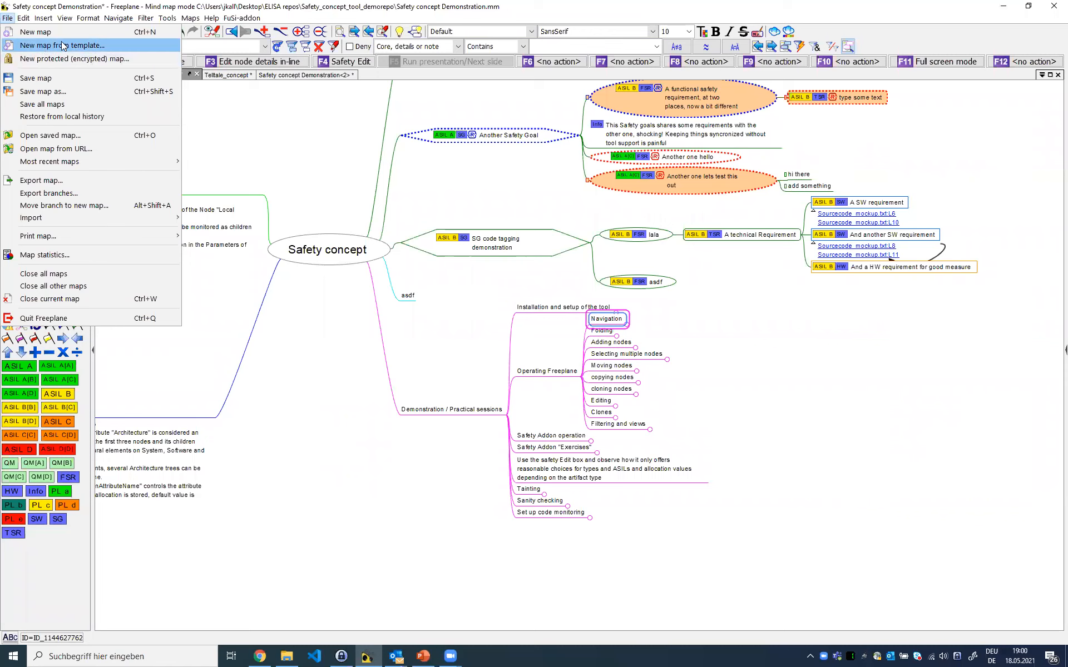
left_click(83, 46)
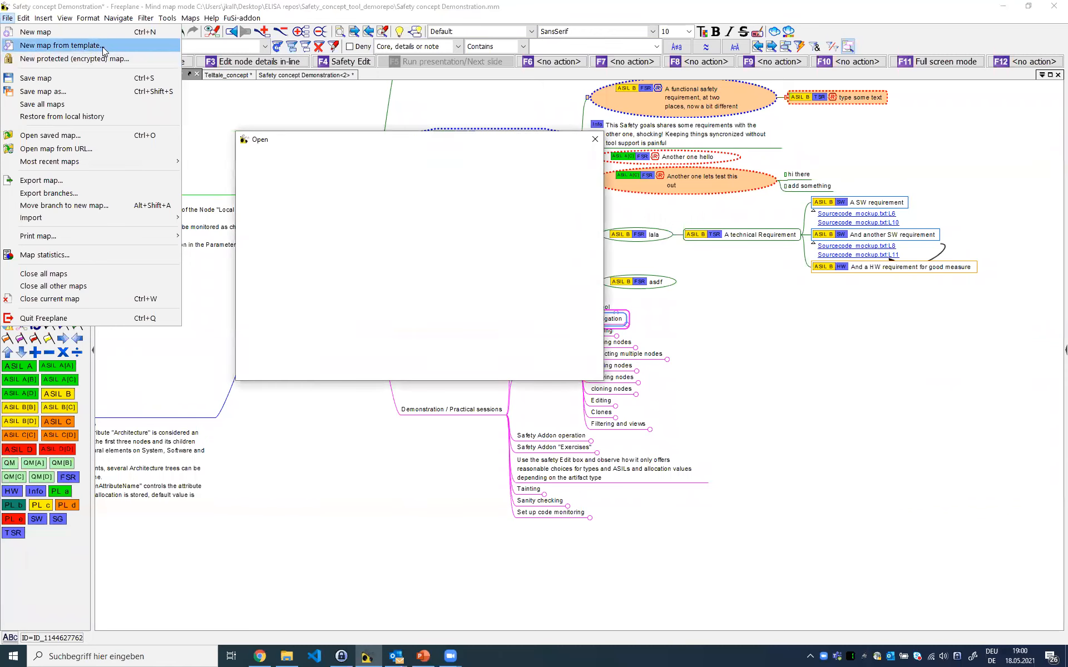
left_click(349, 199)
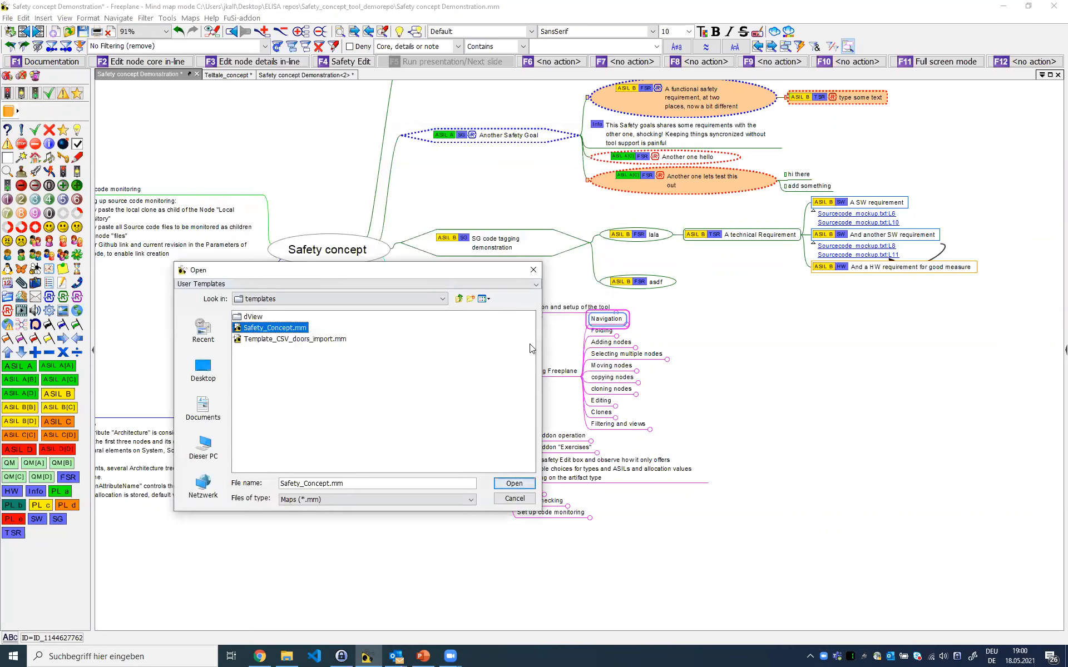
left_click(515, 483)
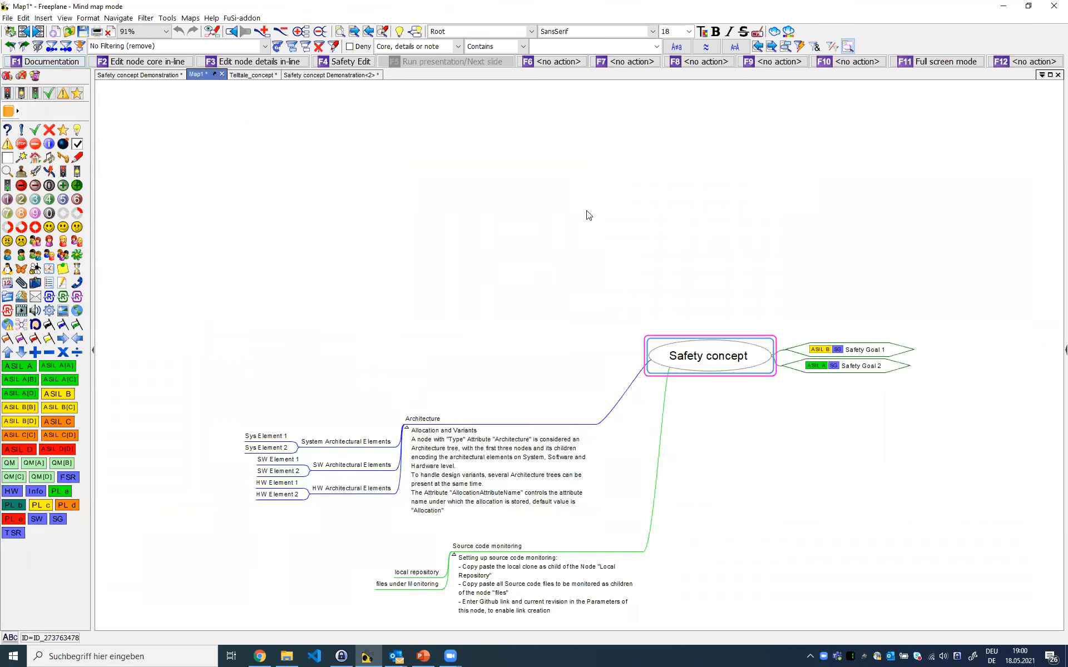
Add two child nodes, "sfdg" and "asdf", to Safety Goal 1 in the new map
left_click_drag(773, 451, 469, 378)
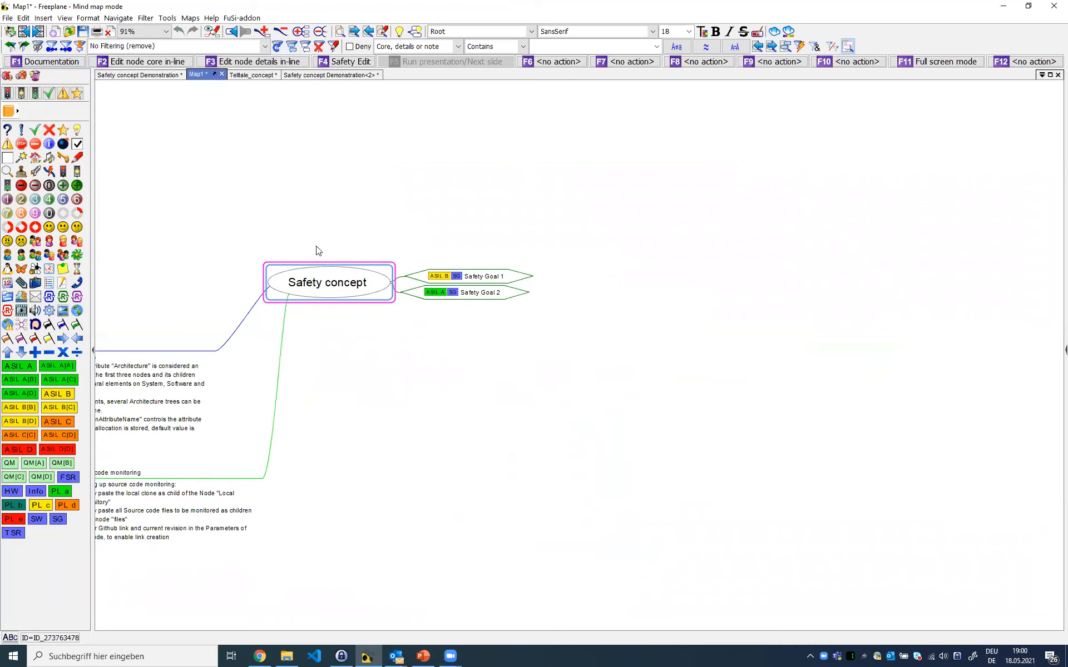
left_click(497, 283)
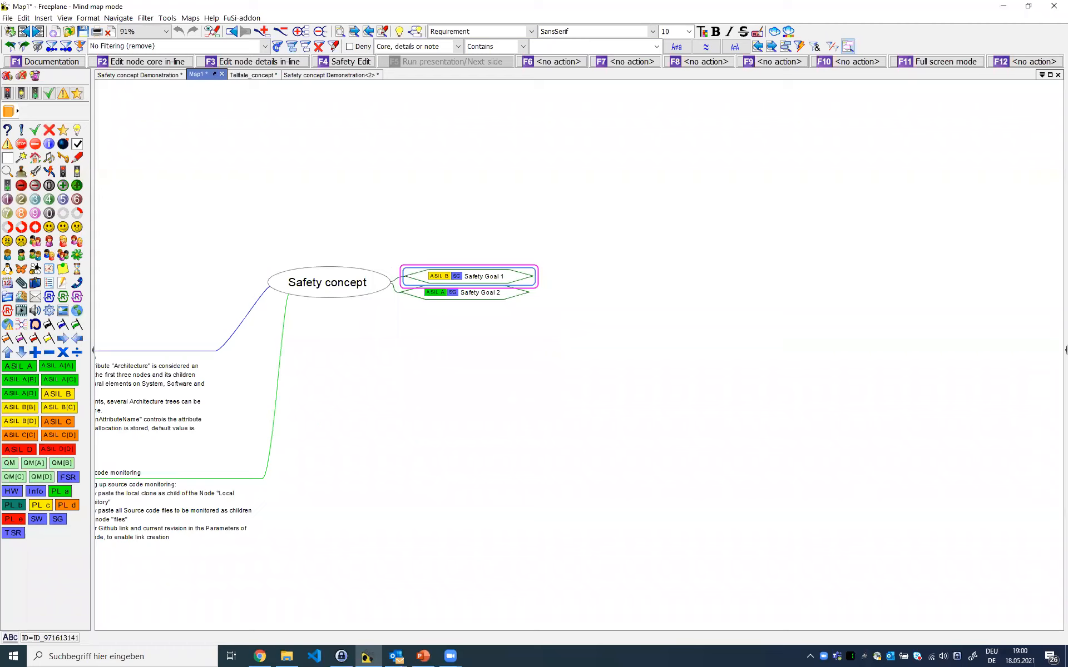
key("Insert")
type("sfdg")
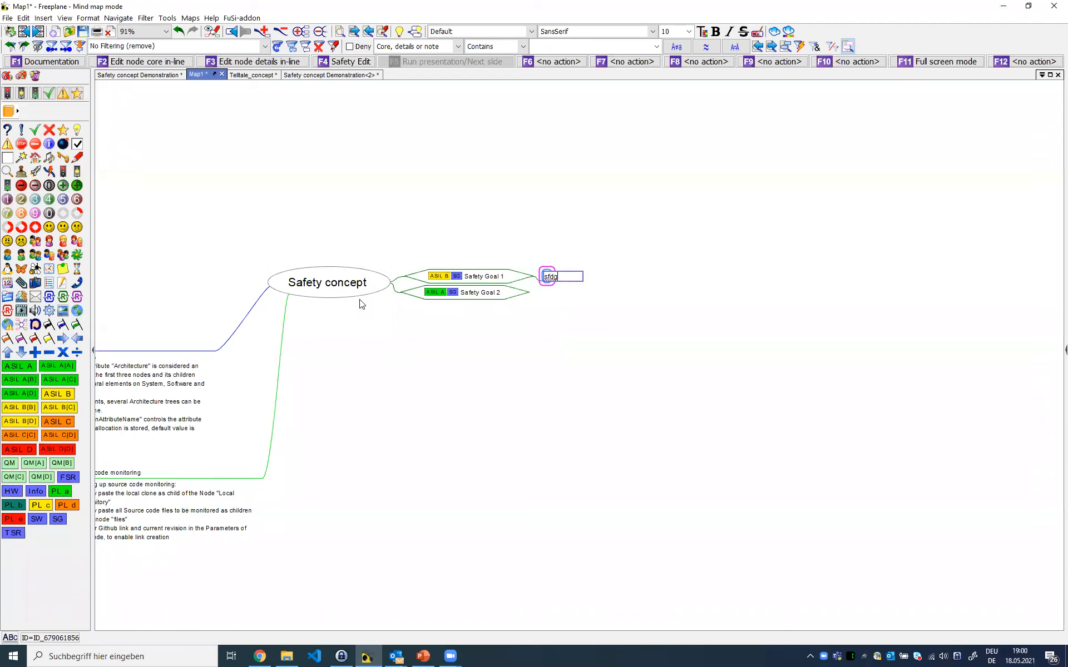
key("Return")
type("asdf")
key("Return")
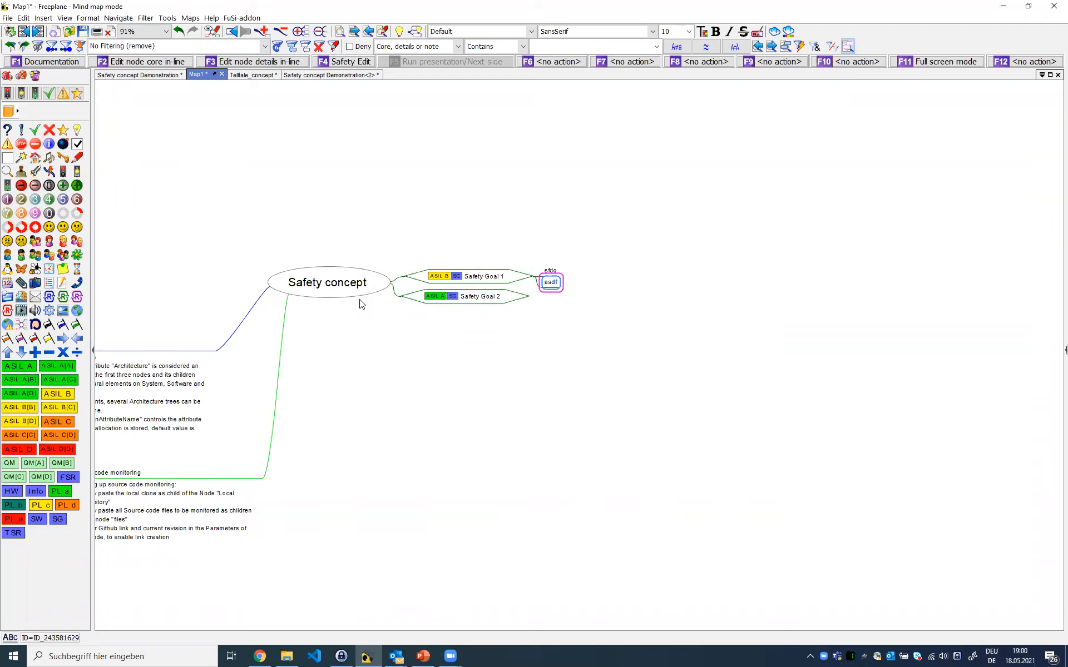
Add two child nodes named "sdf" under the "asdf" node
key("Insert")
type("sdf")
key("Return")
key("Return")
type("sdf")
key("Return")
Move the selection between parent, sibling and child nodes around the Safety Goal 1 branch, ending on Safety Goal 1
key("Up")
key("Left")
key("Left")
key("Right")
key("Up")
key("Down")
key("Right")
key("Down")
key("Up")
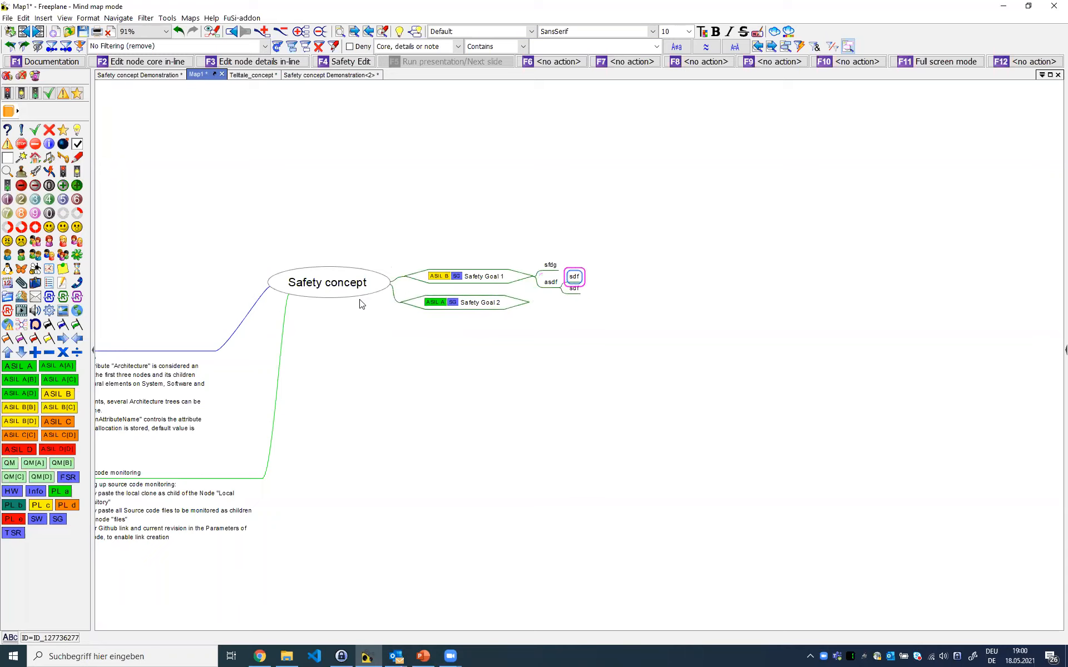
key("Left")
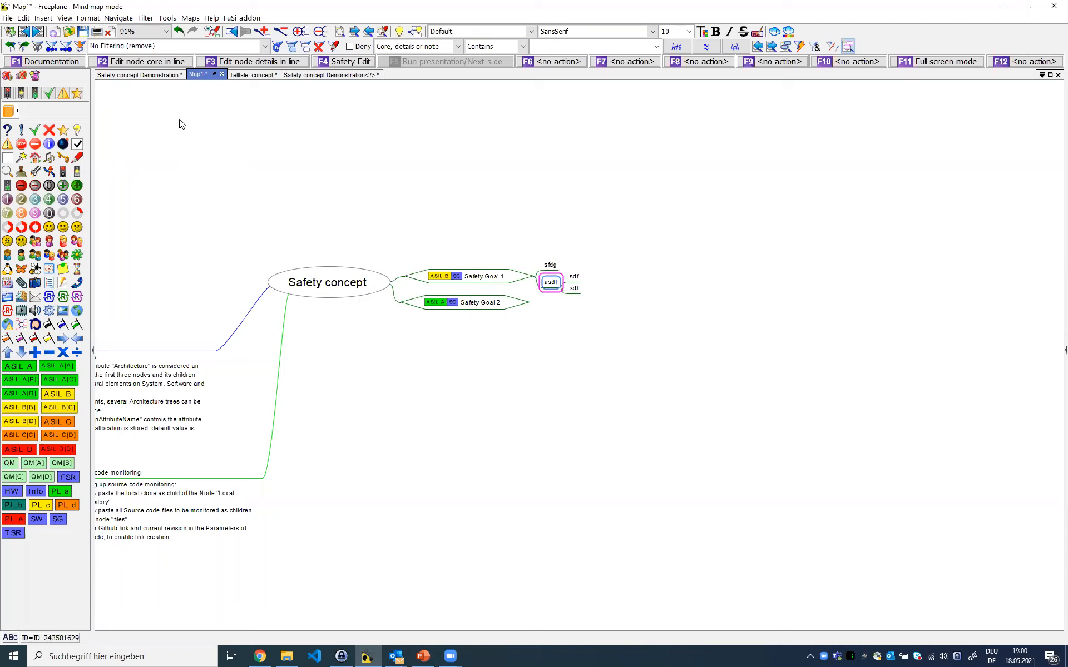
mouse_move(398, 277)
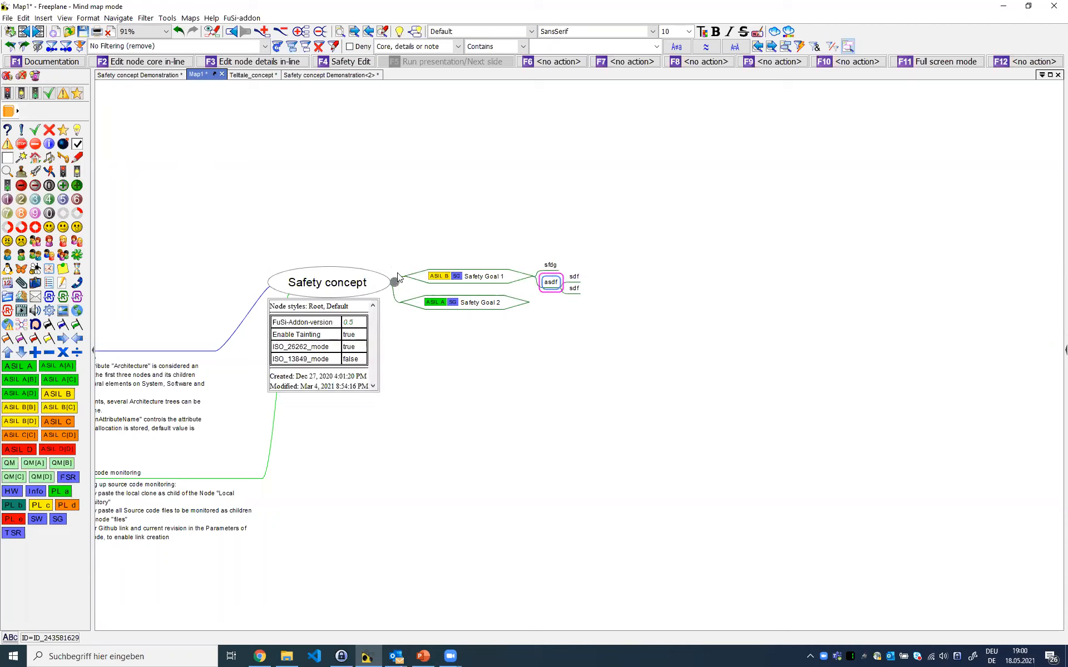
left_click(495, 276)
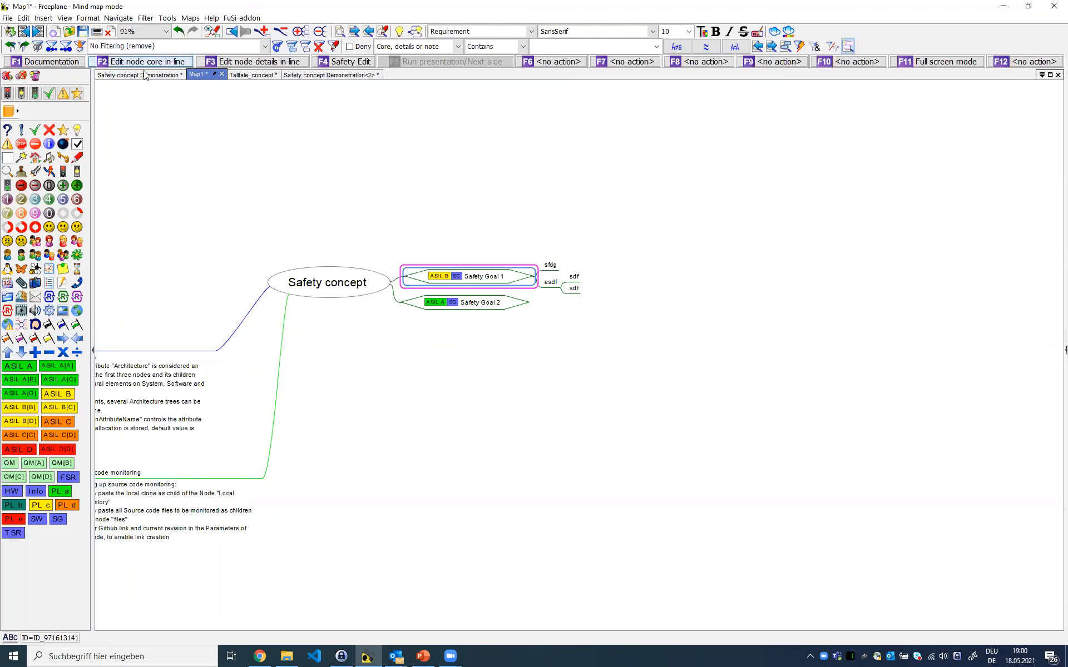
Switch back to the Safety concept Demonstration map and unfold the Navigation and Folding nodes under "Operating Freeplane"
left_click(145, 75)
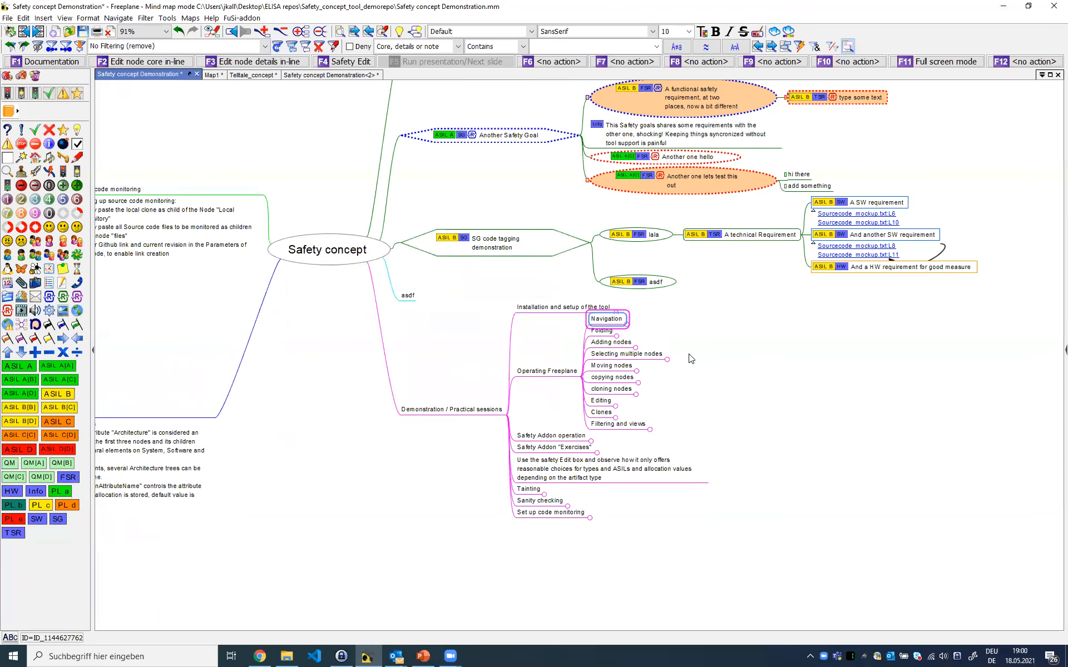
left_click(610, 332)
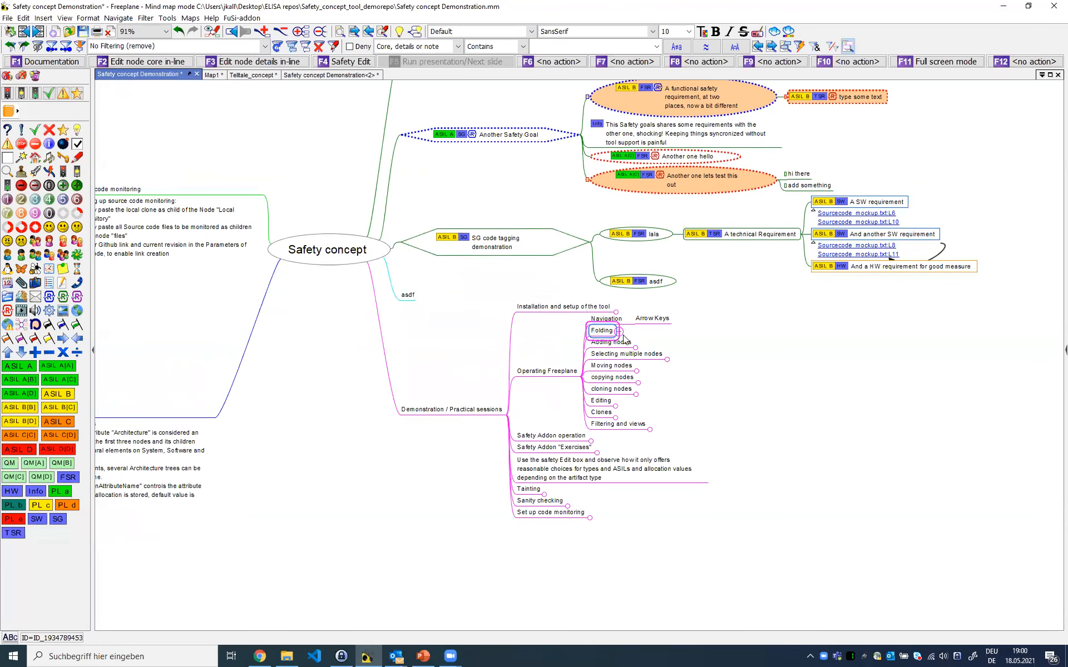
left_click(620, 332)
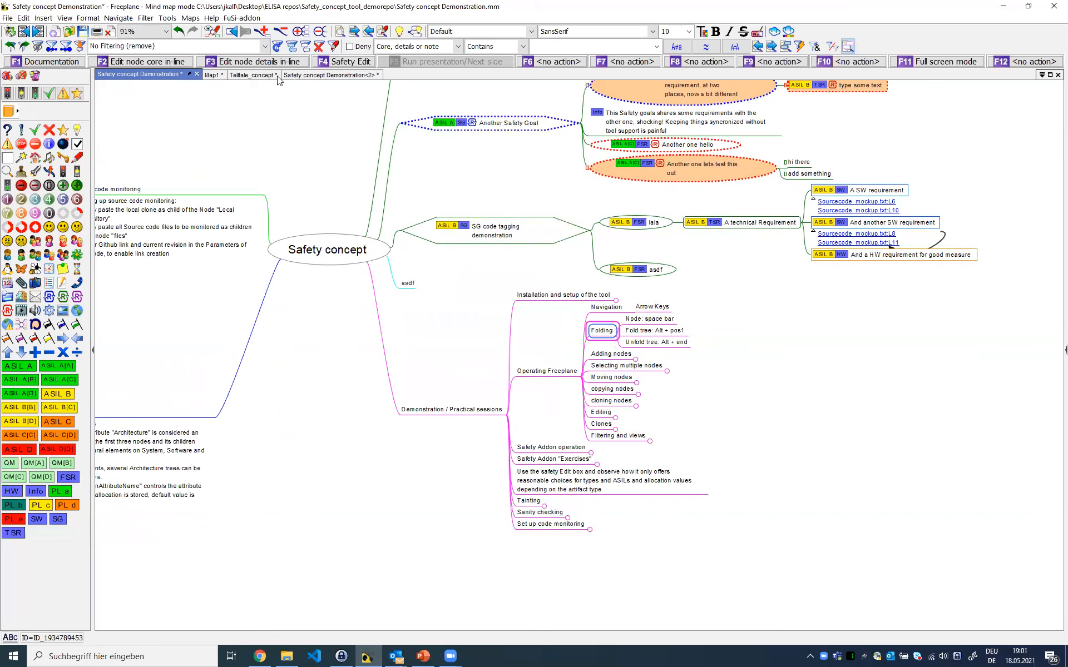
Look at the Safety concept Demonstration<2> and Telltale_concept maps, and return to Map1
left_click(332, 79)
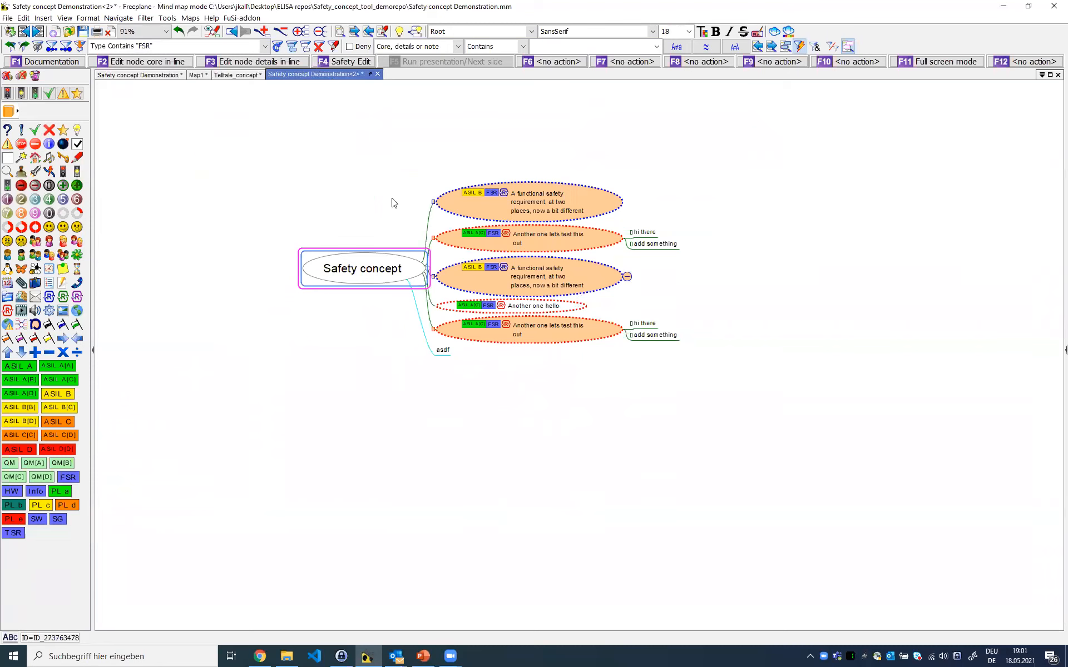
left_click(221, 78)
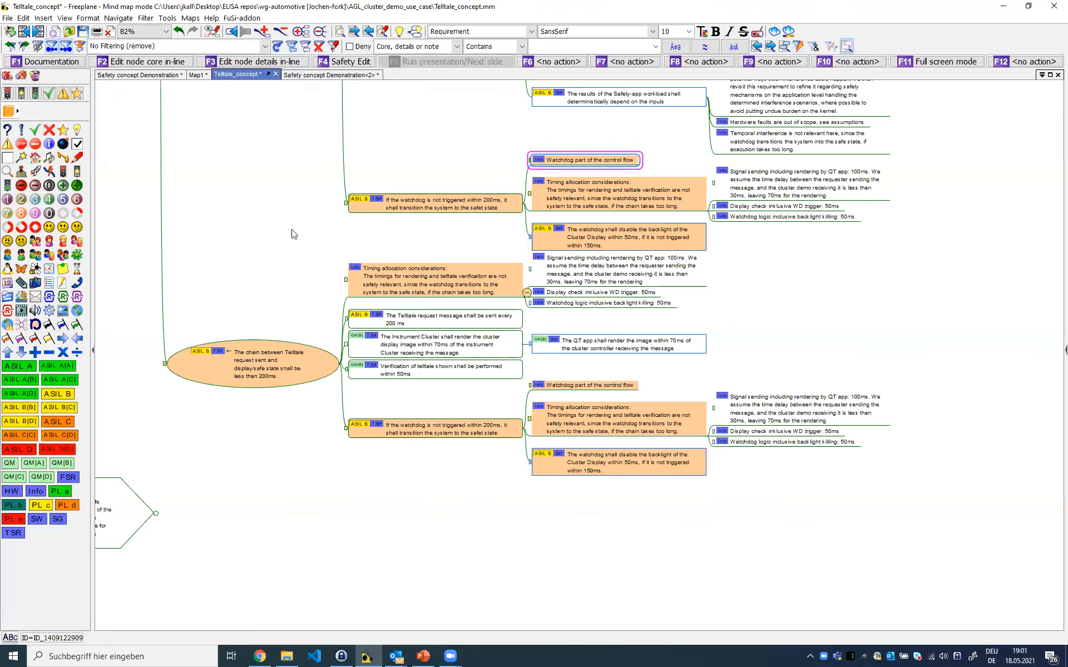
left_click(198, 76)
left_click_drag(612, 346, 547, 353)
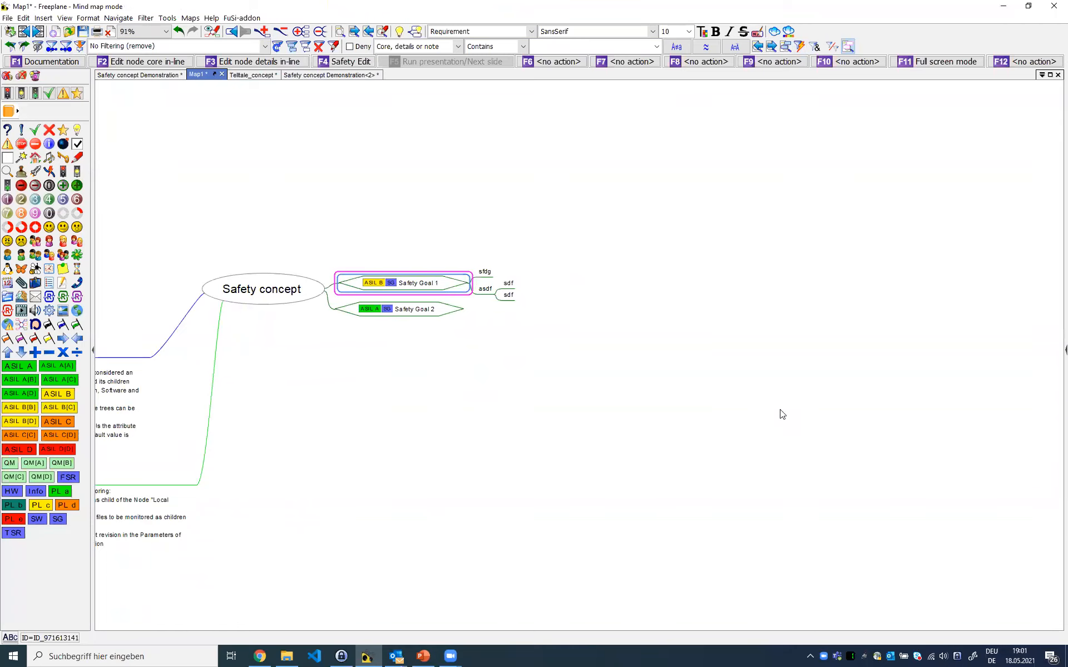
Fold and unfold the Safety Goal 1 node, then fold its whole tree
key("space")
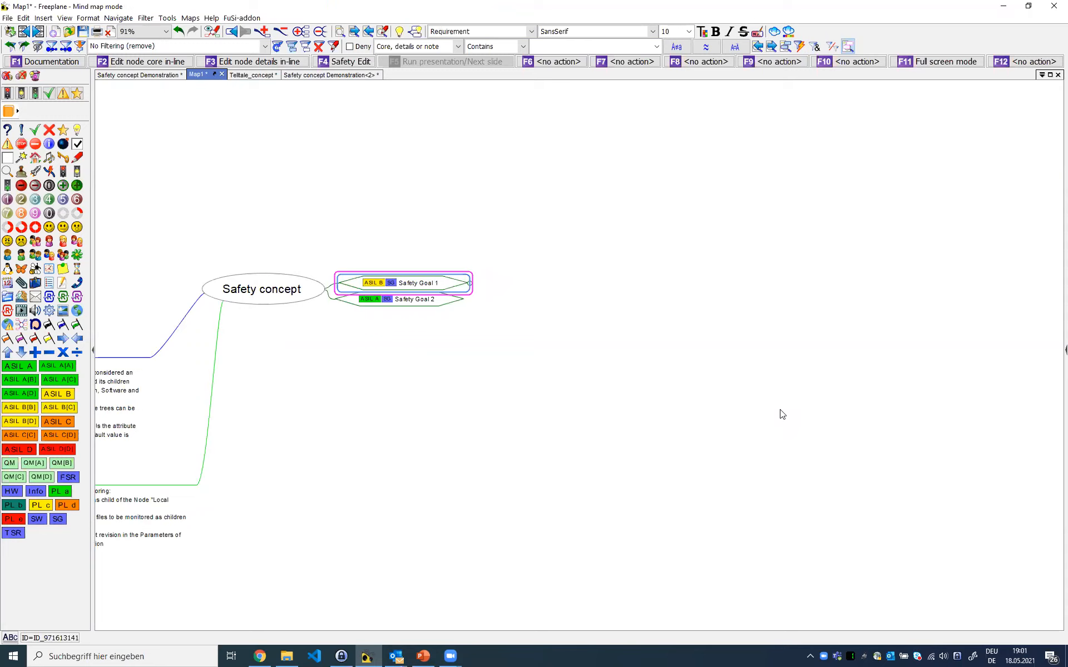
key("space")
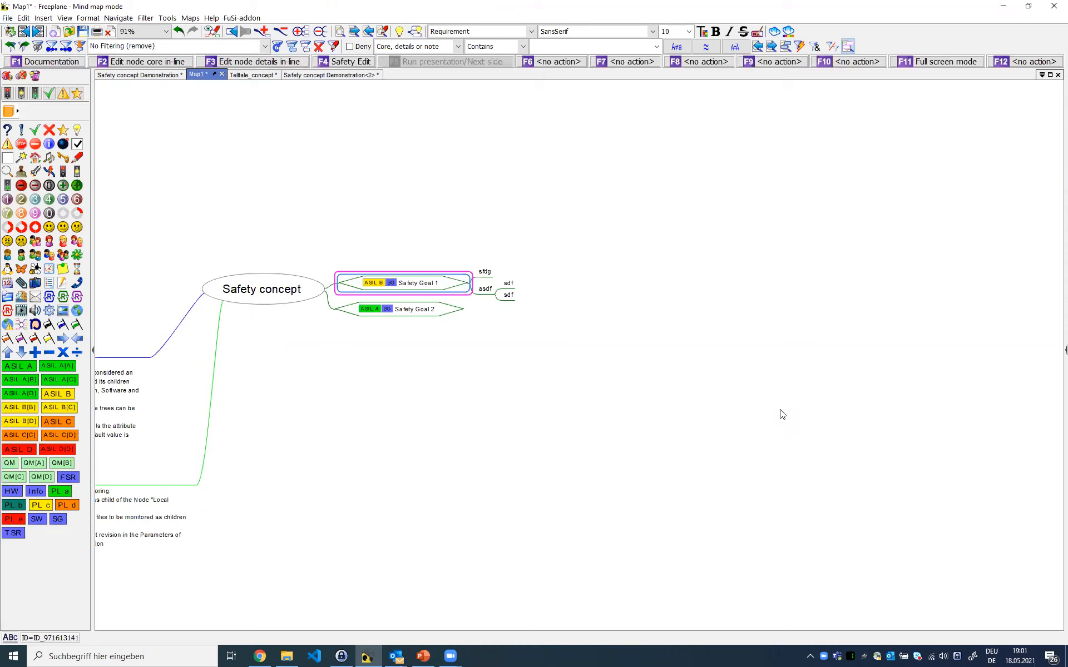
key("alt")
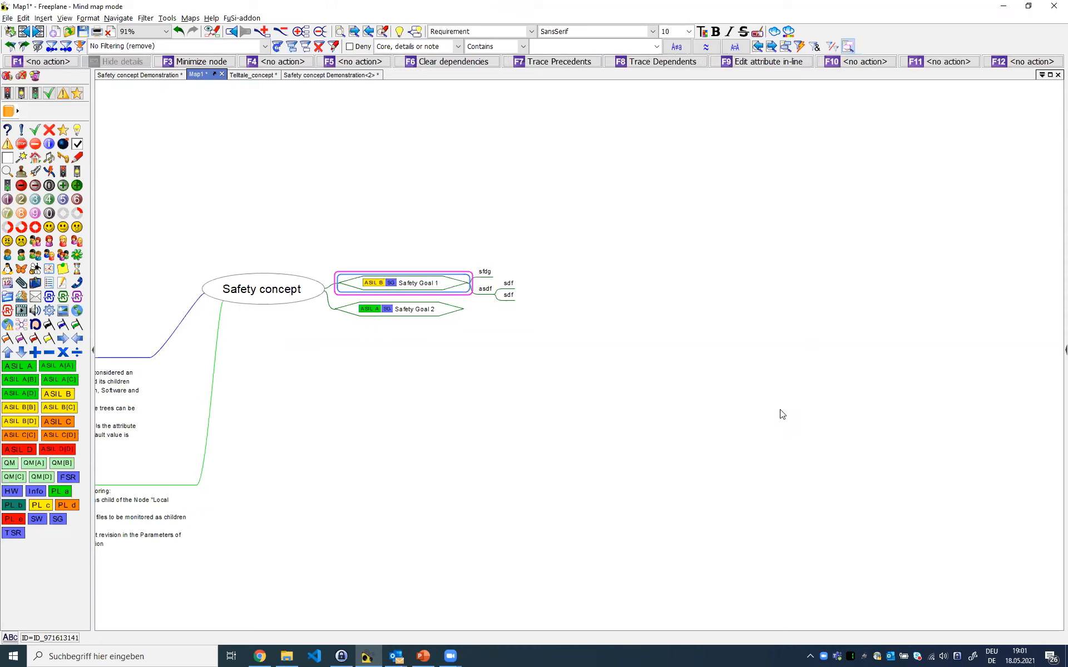
key("alt+Home")
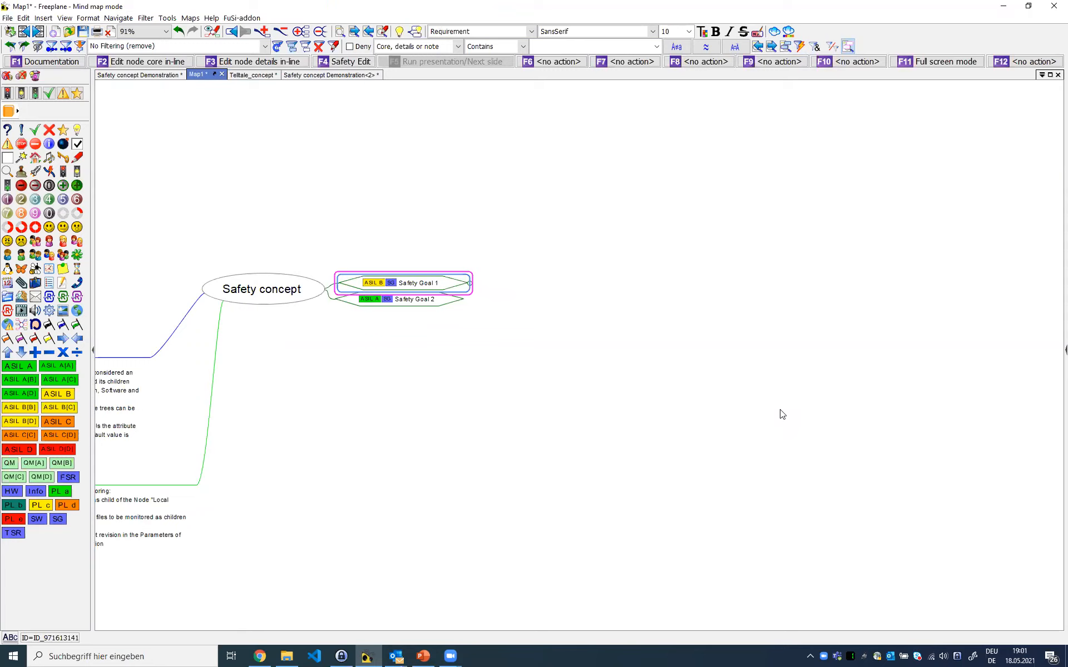
Unfold the Safety Goal 1 branch level by level while moving through its child nodes, then fold and fully unfold it again
key("space")
key("Right")
key("Down")
key("Right")
key("Right")
key("Down")
key("Up")
key("Left")
key("Left")
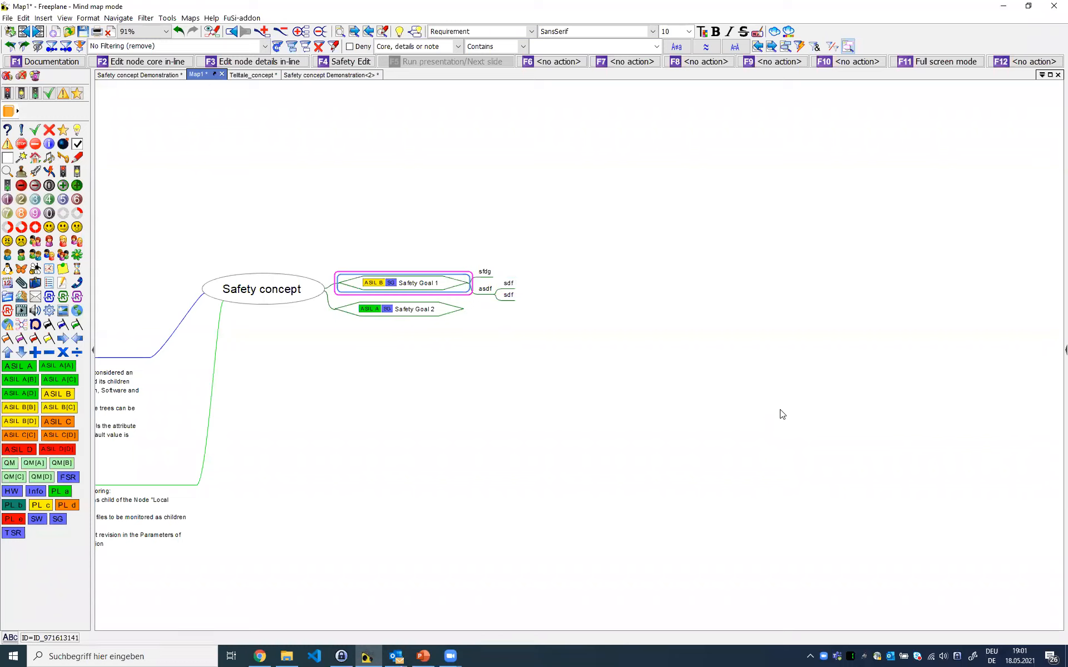
key("space")
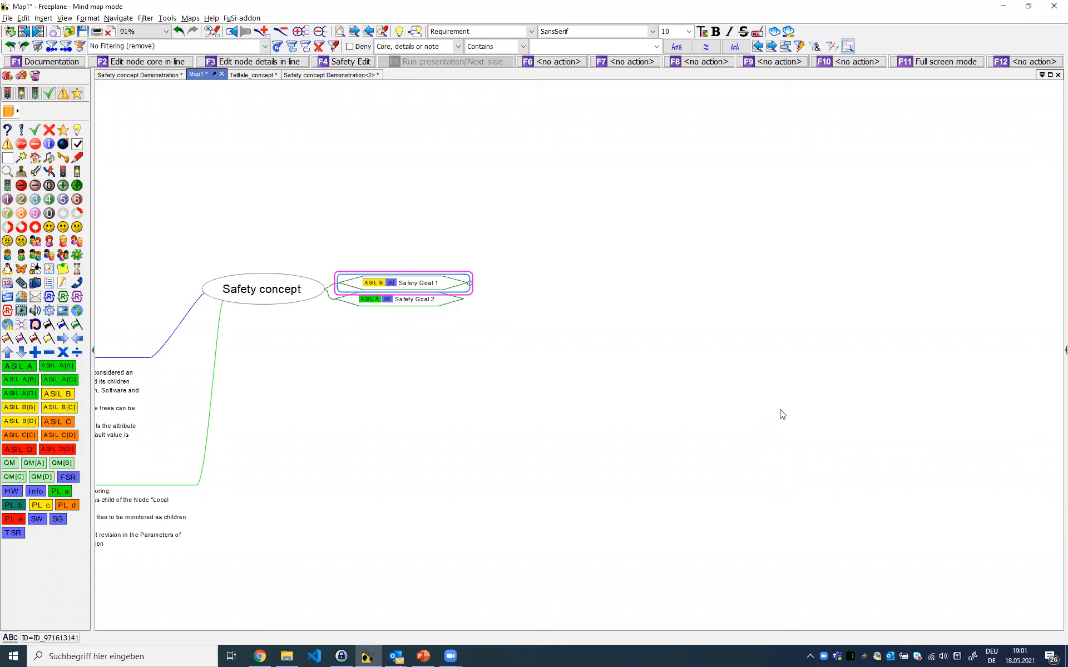
key("ctrl+space")
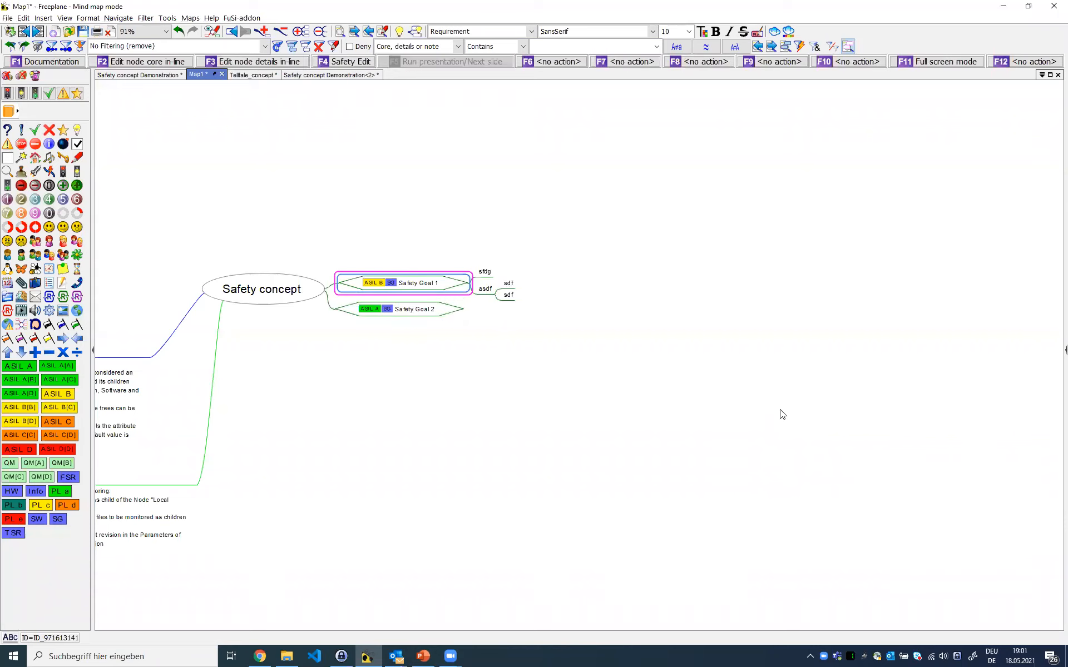
Switch to the Safety concept Demonstration map, unfold the "Adding nodes" node and select its "Below node: Enter" entry
left_click(148, 79)
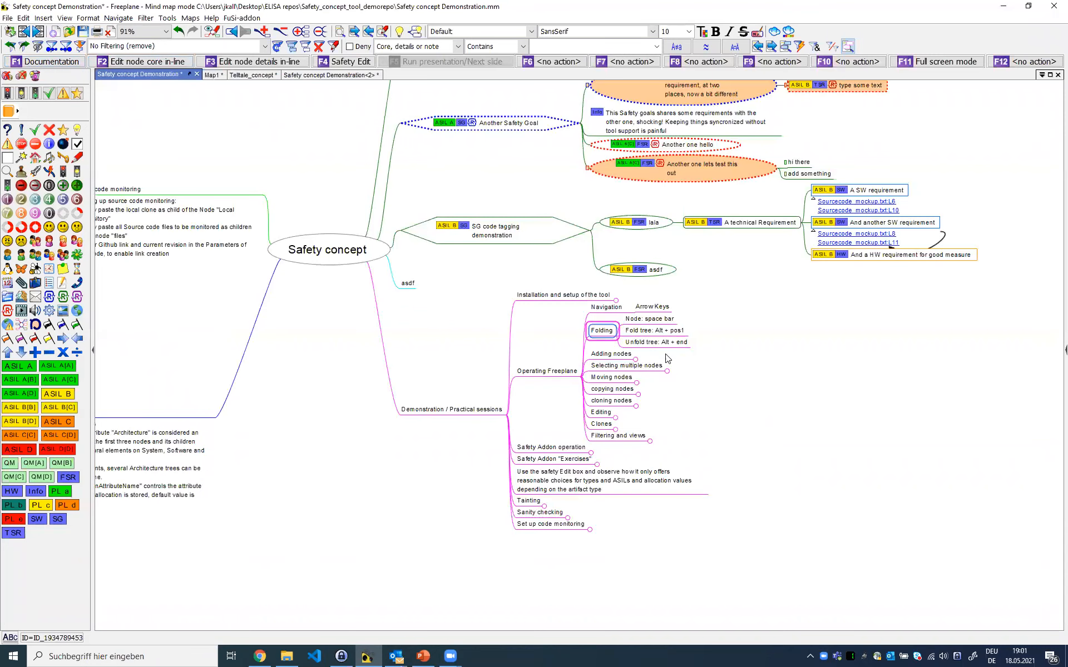
left_click(627, 356)
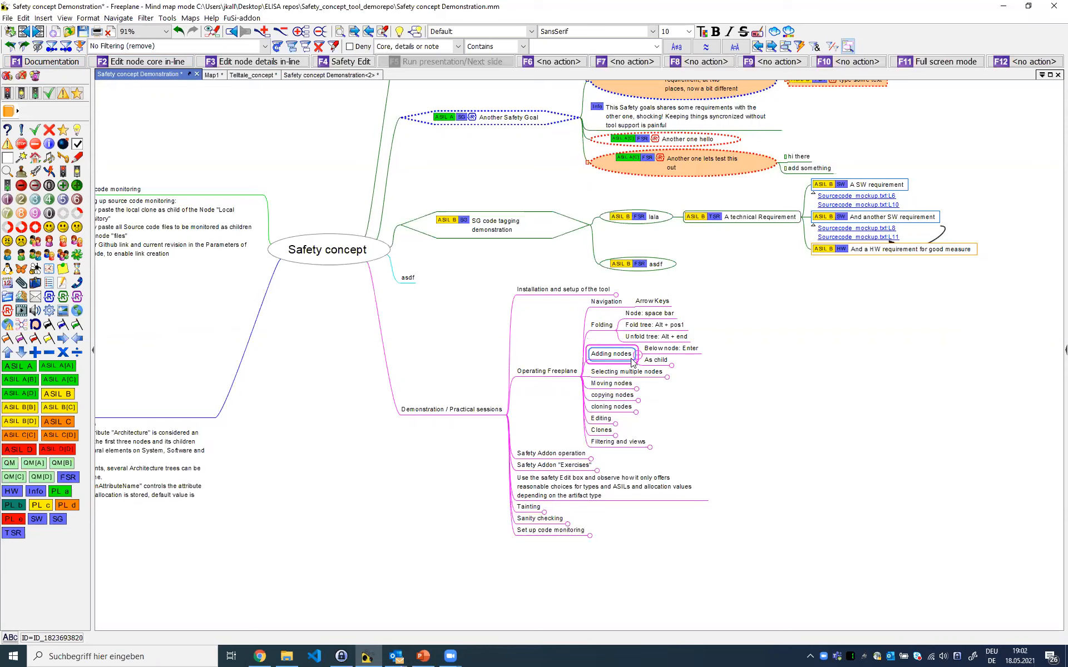
left_click_drag(687, 377, 612, 364)
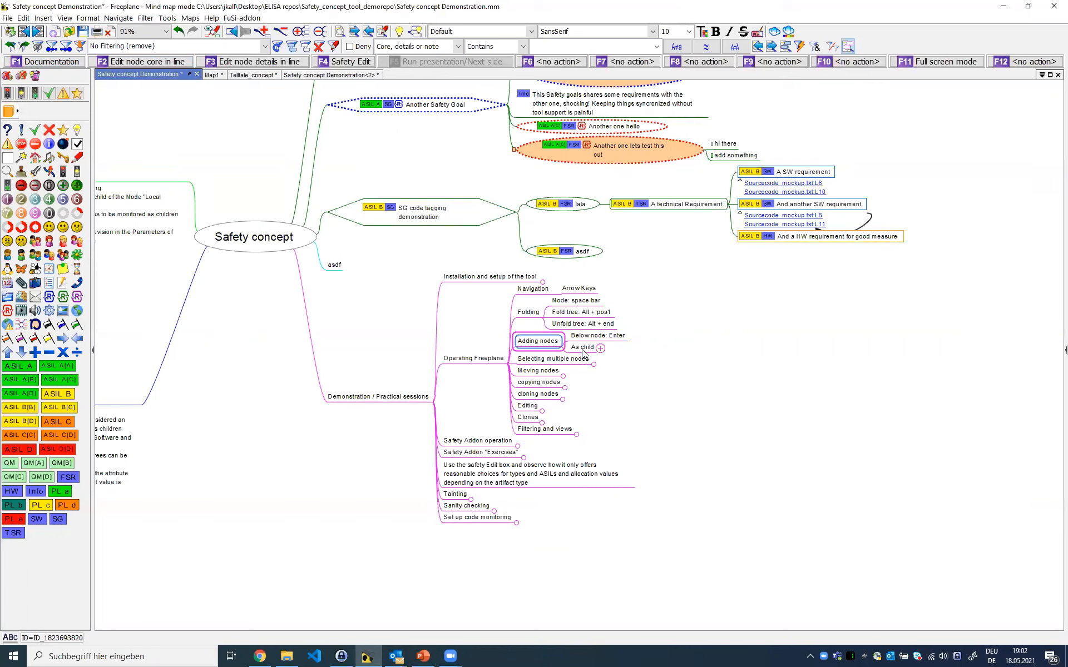
mouse_move(585, 352)
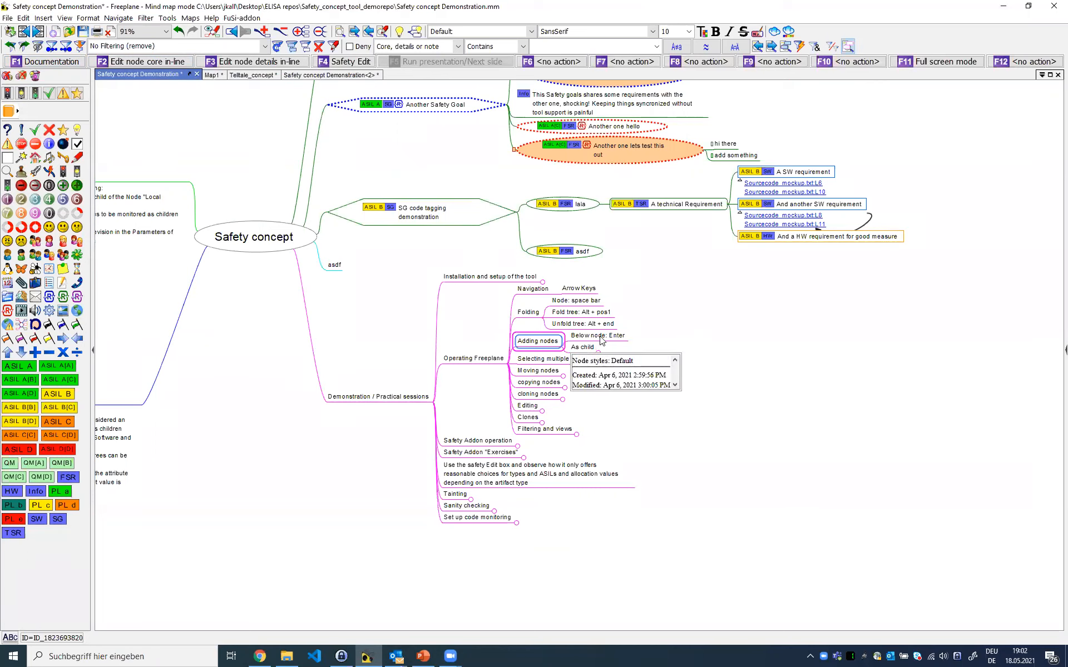
left_click(595, 336)
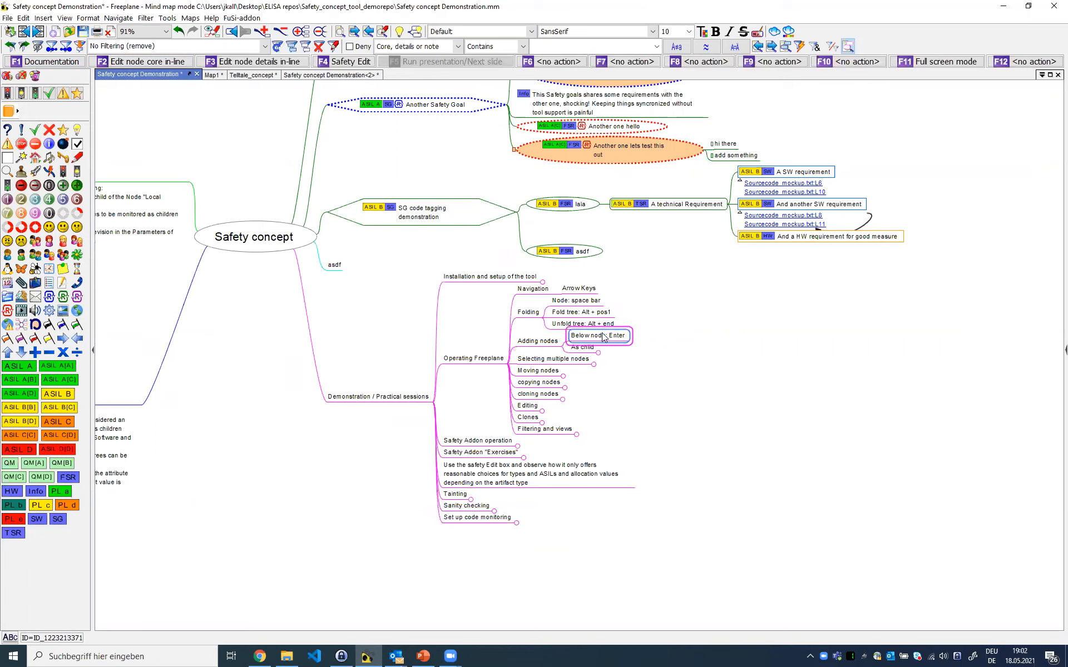
In Map1, add a child node "xcv" to the lower "sdf" node and a sibling node "asdf" below that "sdf"
left_click(214, 75)
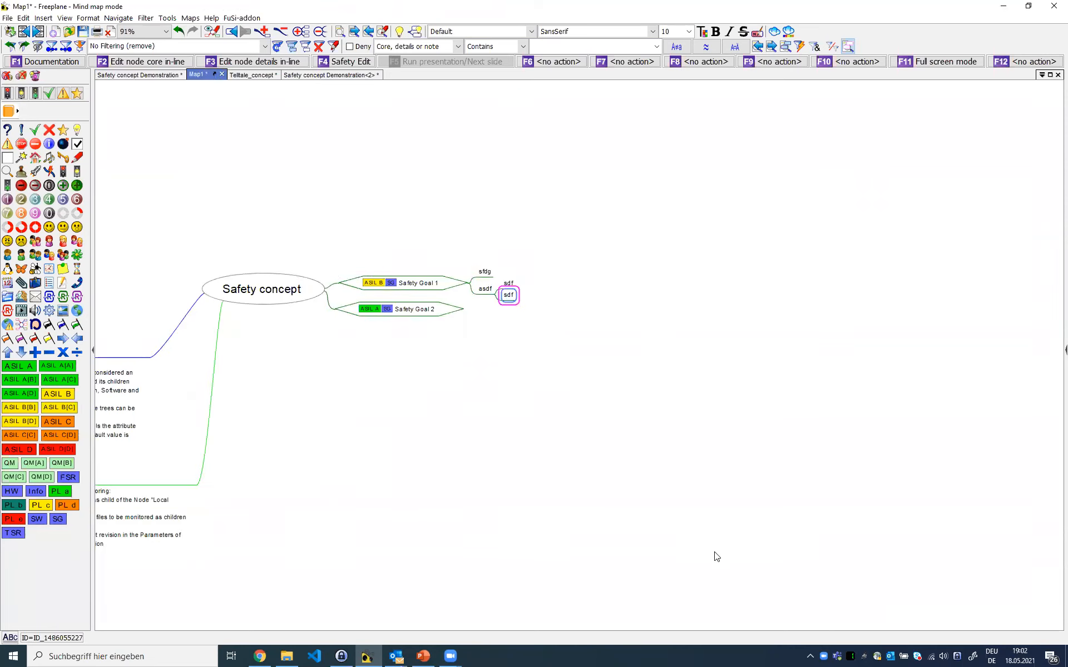
key("Tab")
type("xcv")
key("Return")
key("Return")
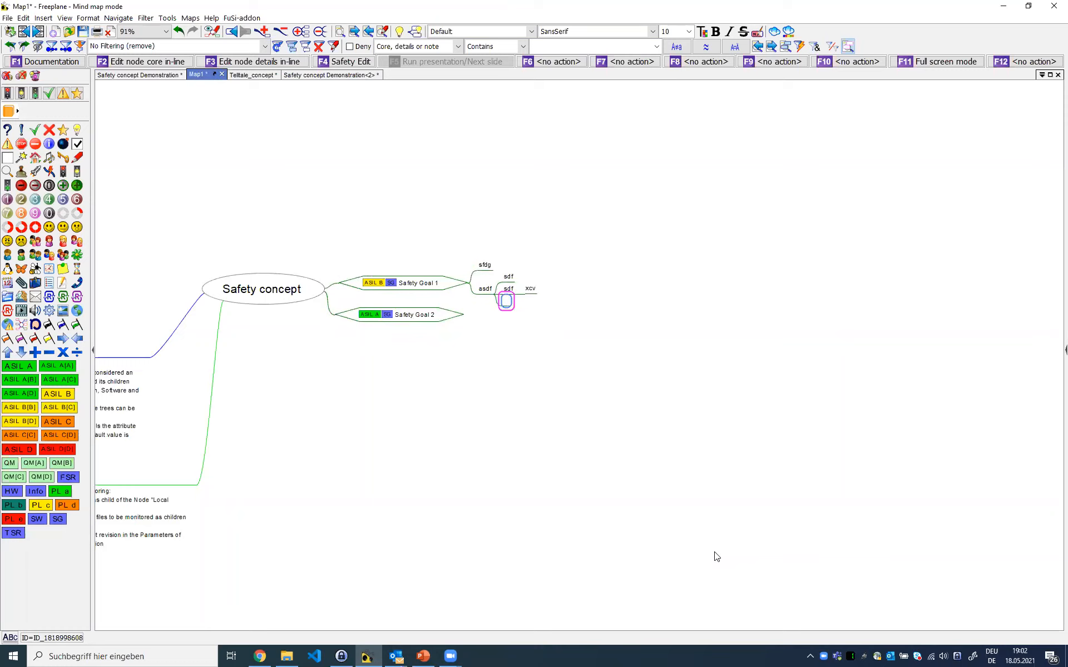
type("asdf")
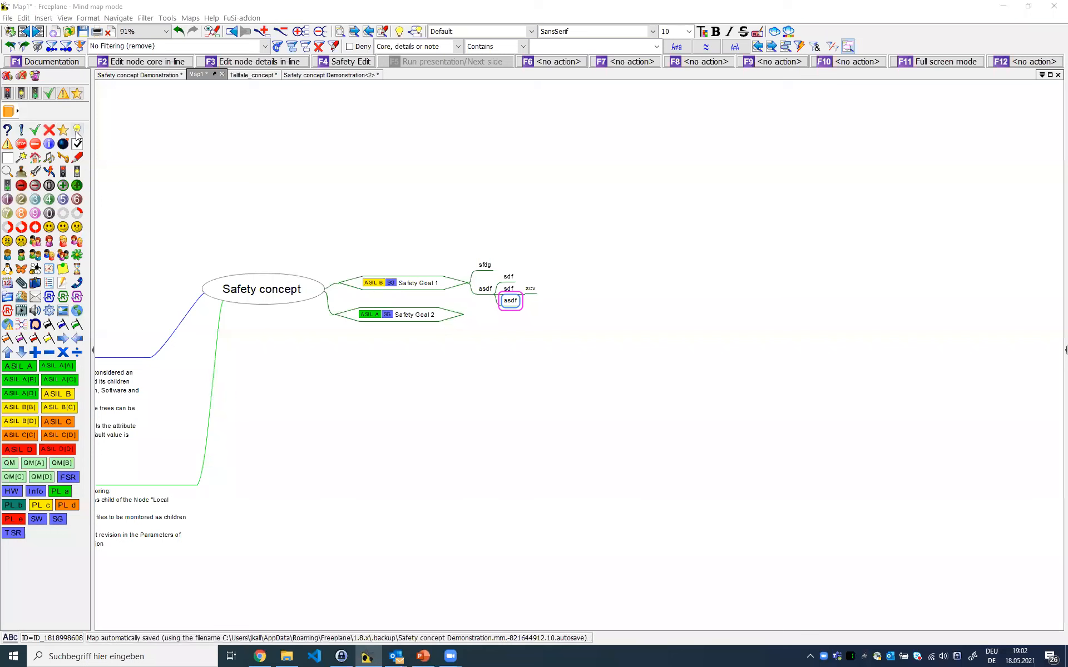
Switch to the Safety concept Demonstration map and unfold the "As child" and "Selecting multiple nodes" nodes
left_click(165, 75)
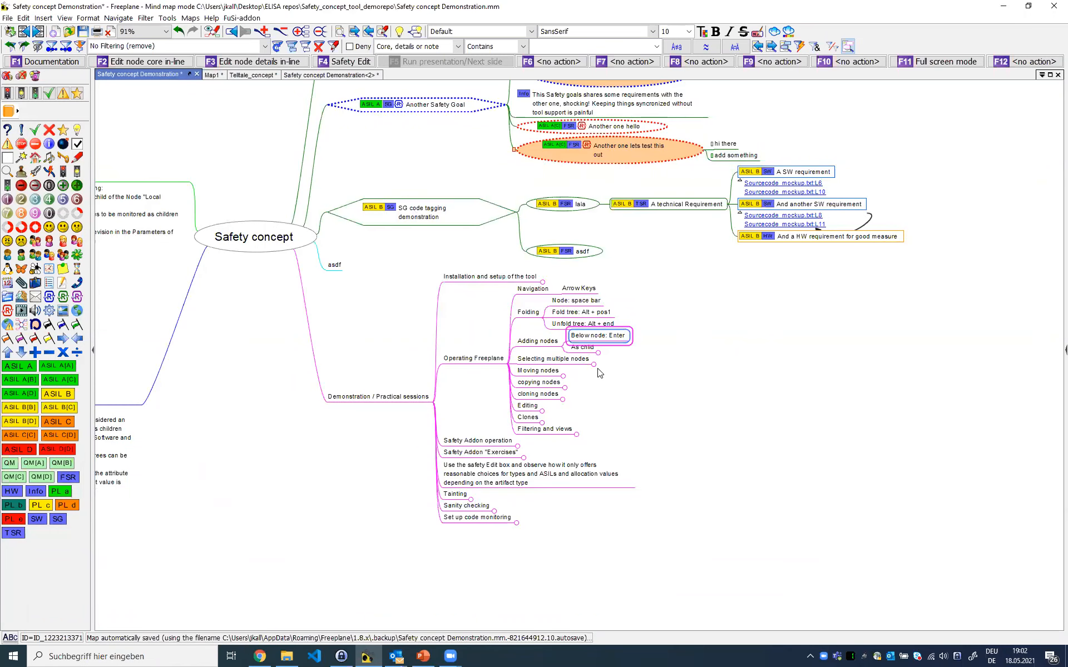
left_click(589, 348)
left_click_drag(612, 361, 608, 298)
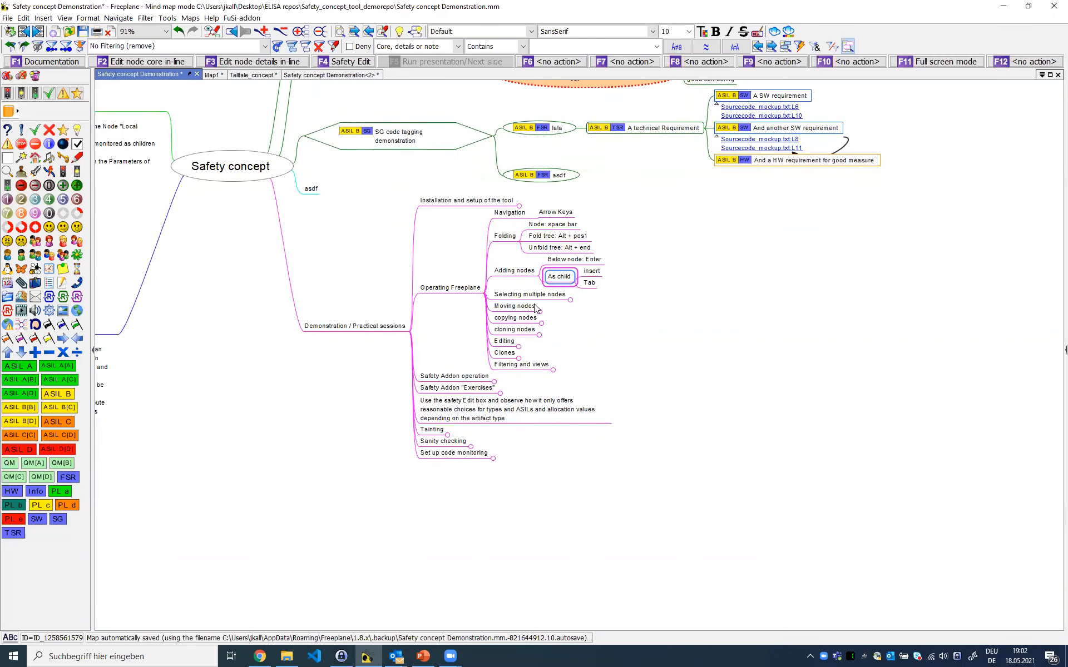
left_click(538, 298)
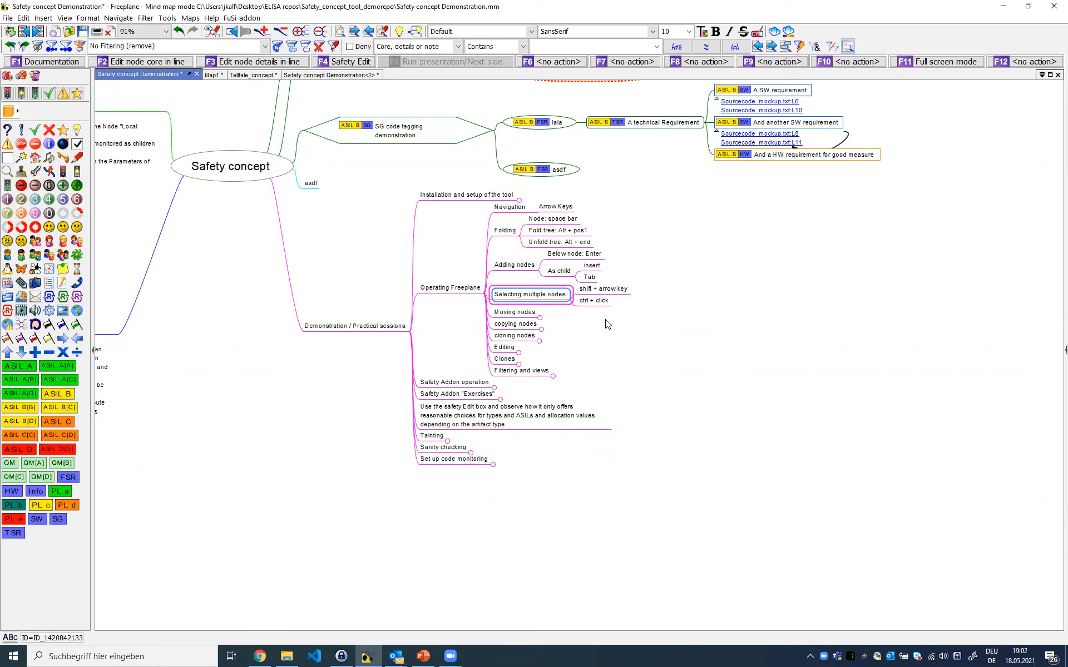
In Map1, select Safety Goal 1 together with both "sdf" nodes and their "asdf" sibling, and turn off the magenta node highlighting
left_click(339, 76)
left_click(234, 75)
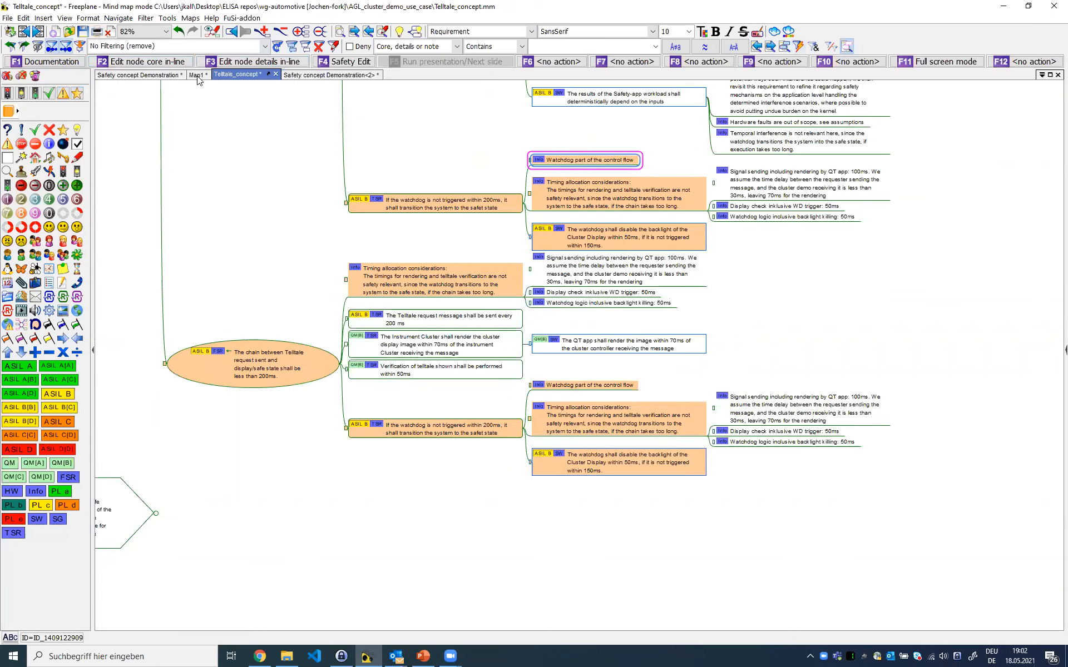
left_click(197, 75)
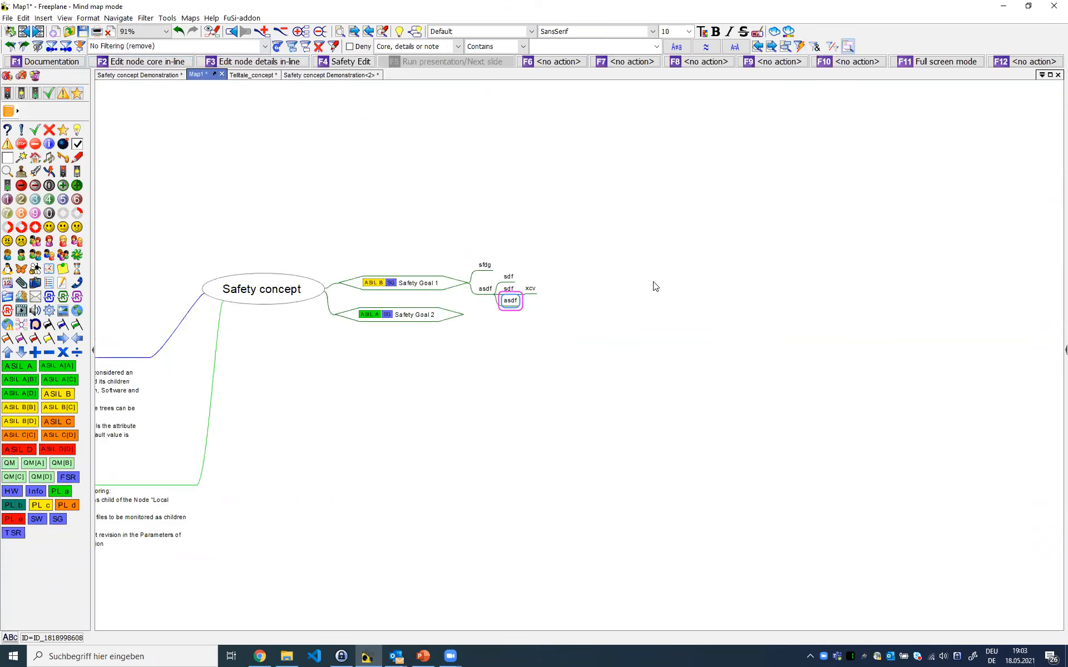
left_click(483, 264)
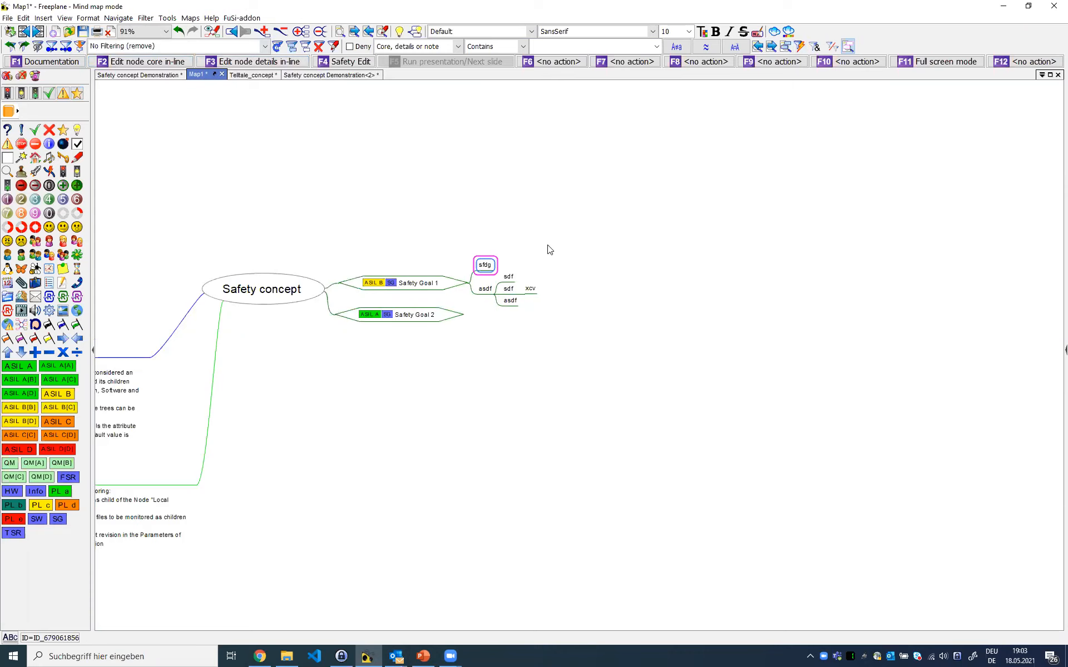
key("ctrl")
left_click(508, 289, "ctrl")
left_click(508, 276)
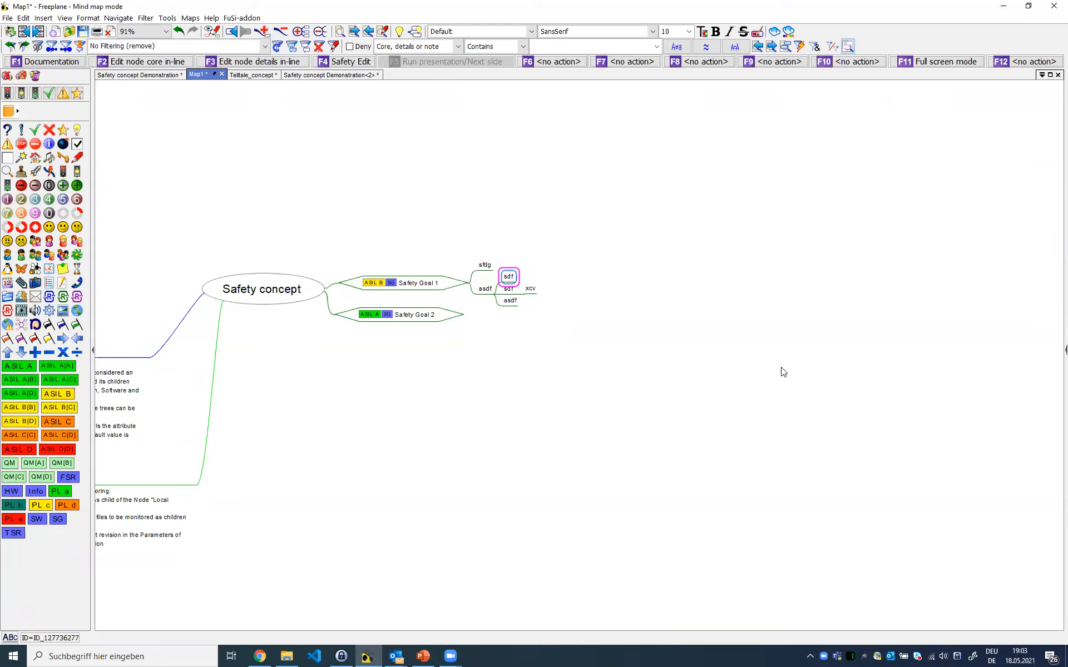
key("F5")
left_click(439, 287, "ctrl")
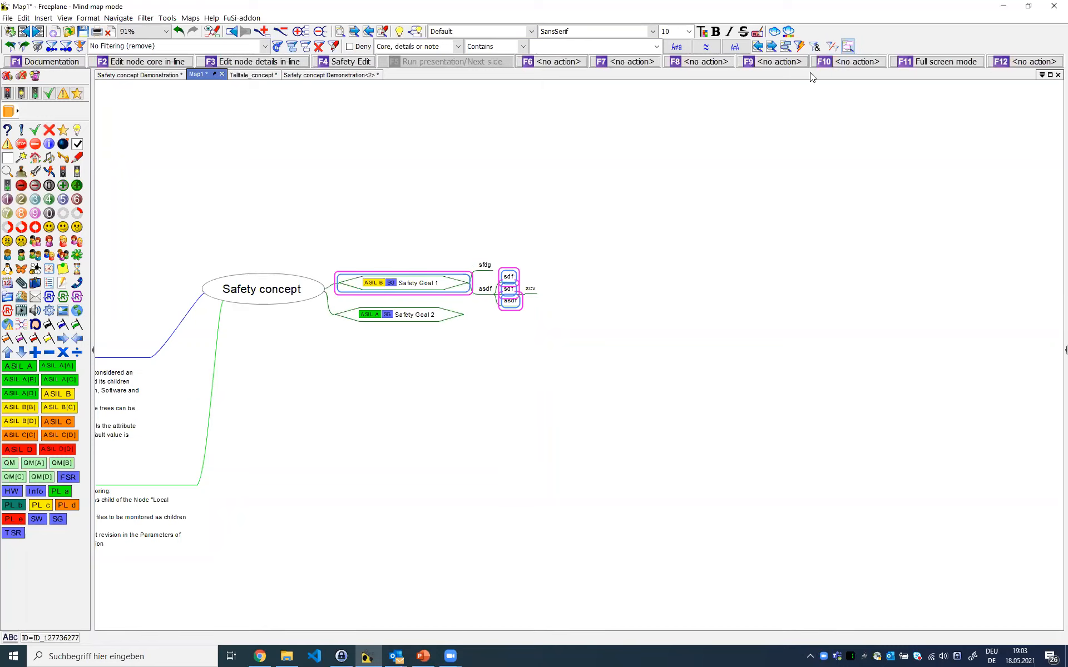
left_click(848, 47)
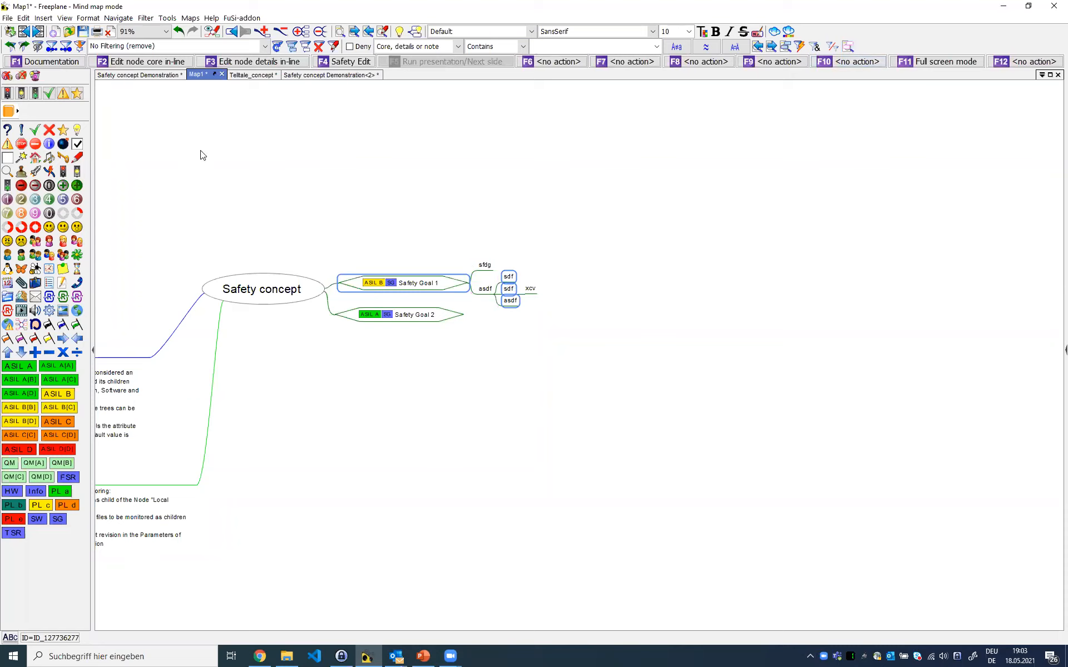
Switch to the Safety concept Demonstration map and unfold the "Moving nodes" node
left_click(157, 76)
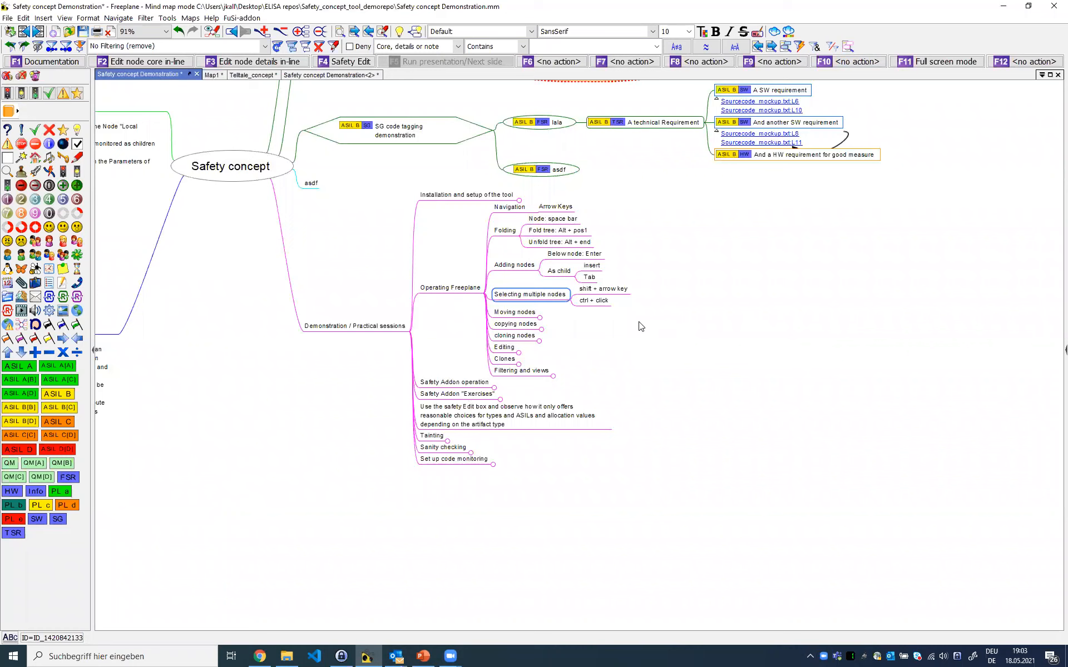
left_click(514, 313)
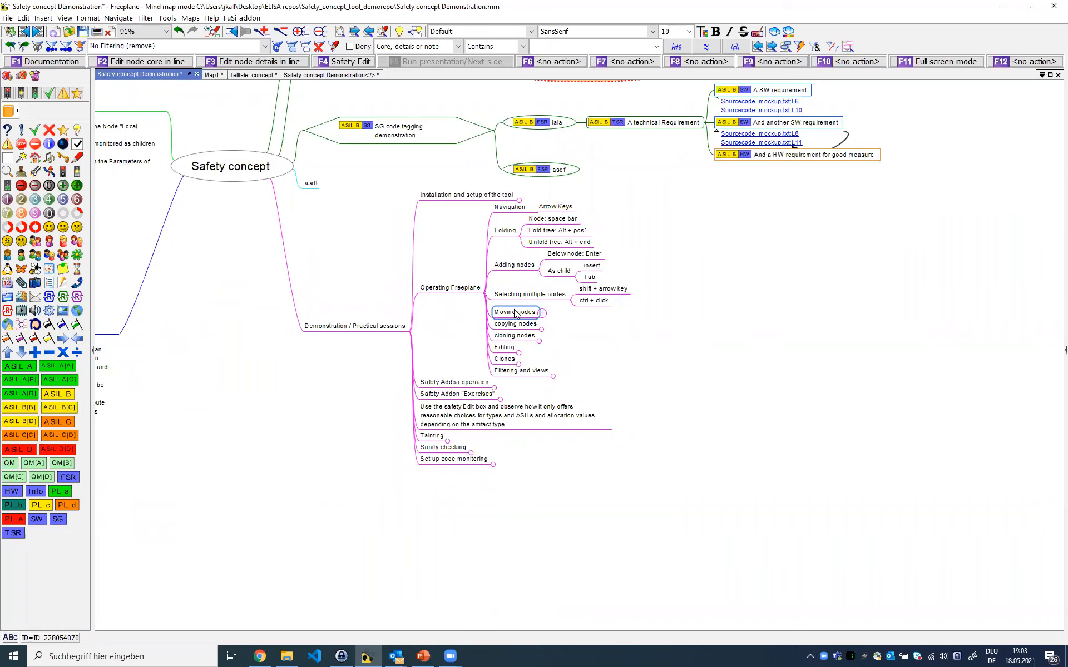
key("space")
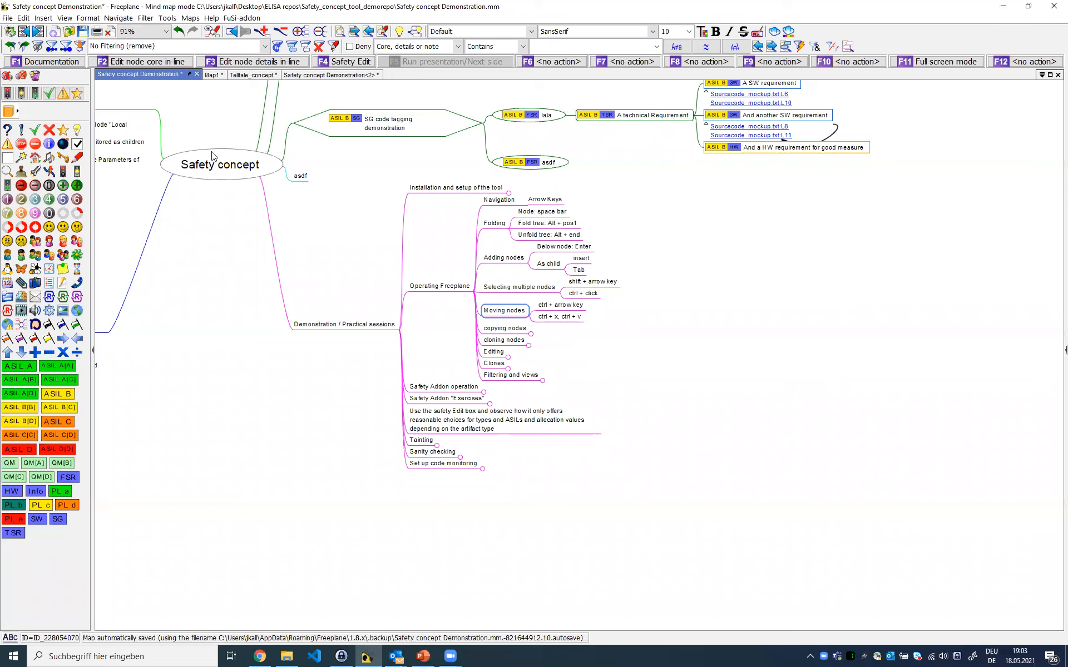
Return to Map1 and try to move the currently selected nodes up one level
left_click(336, 77)
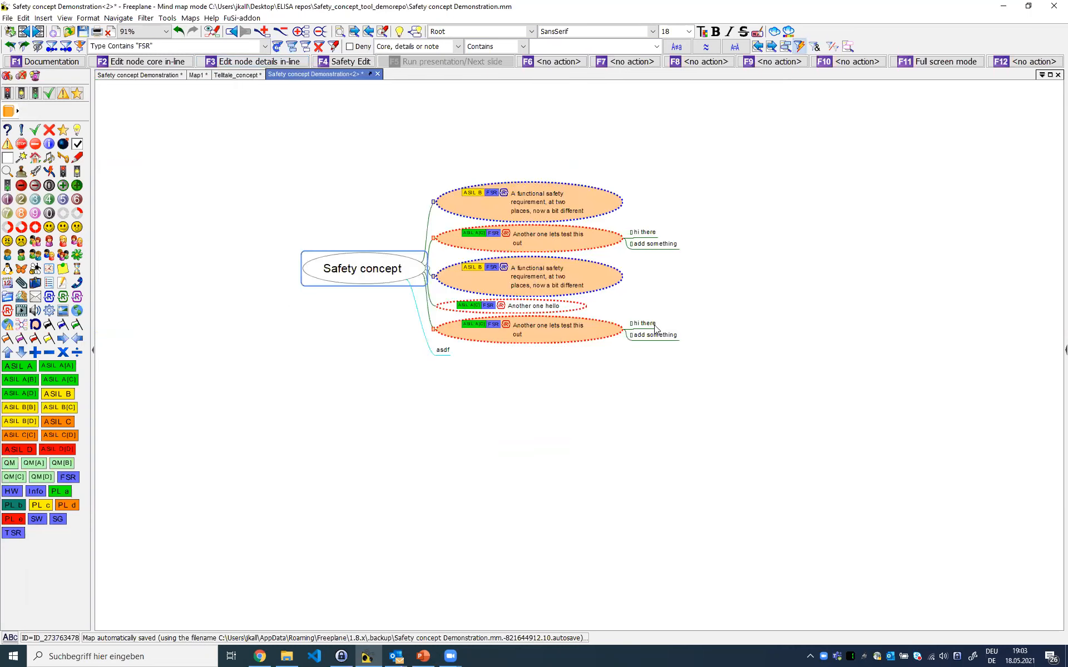
left_click(202, 77)
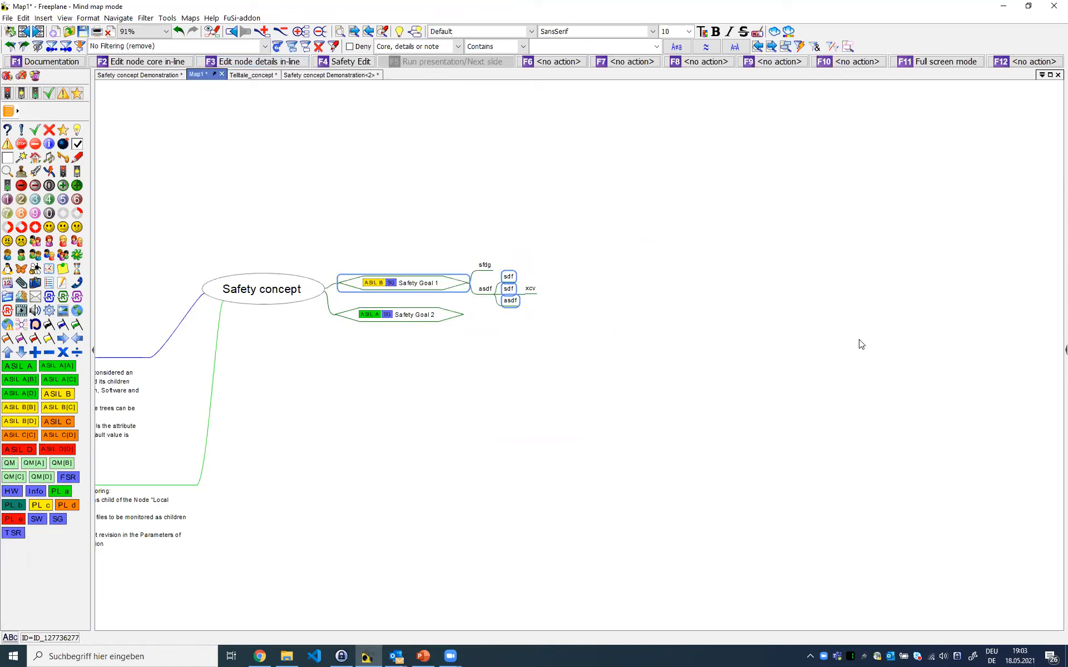
key("ctrl")
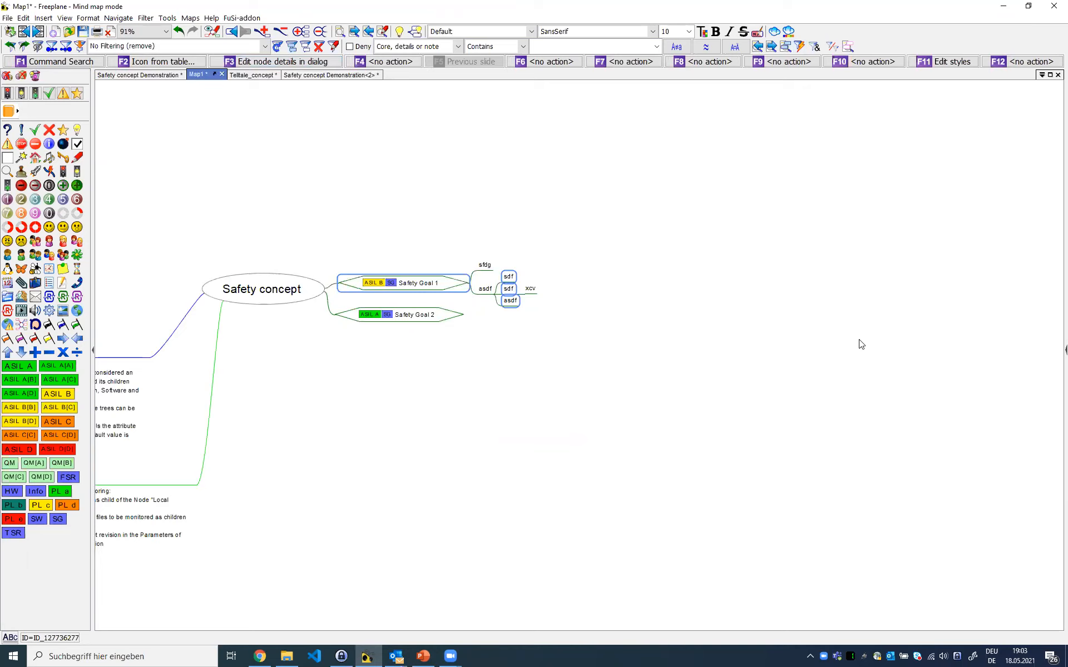
key("ctrl+Left")
key("Return")
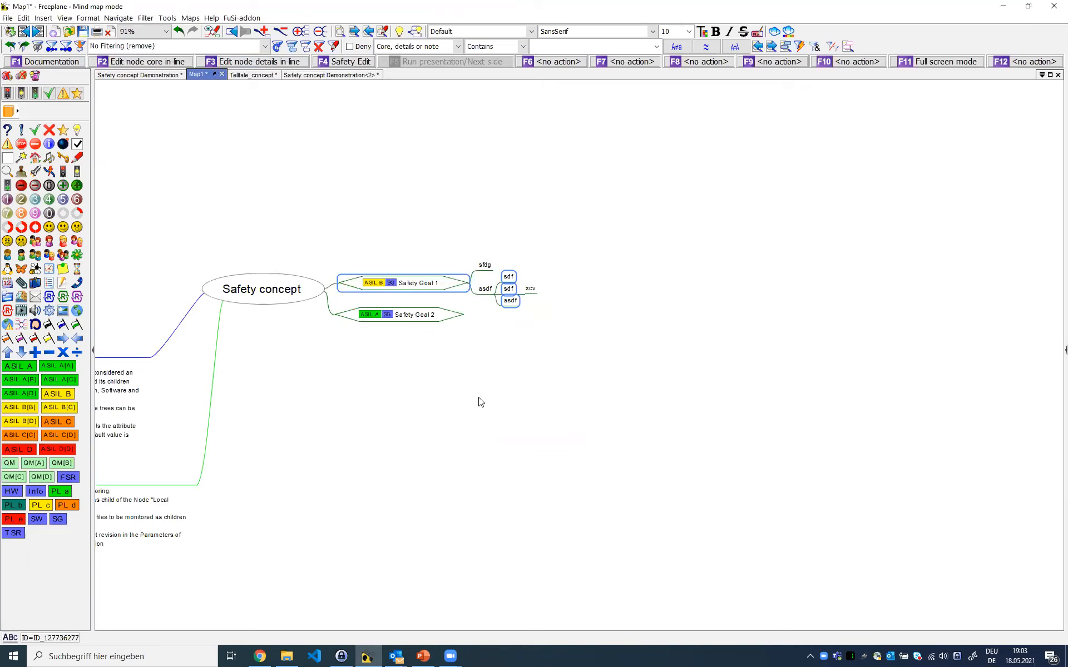
Change the selection to both "sdf" nodes, their "asdf" sibling and the "xcv" node, and try to move them
left_click(531, 290, "ctrl")
key("ctrl+Left")
key("Return")
left_click(514, 299)
left_click(510, 275, "shift")
left_click(532, 293, "ctrl")
key("shift+Insert")
key("Return")
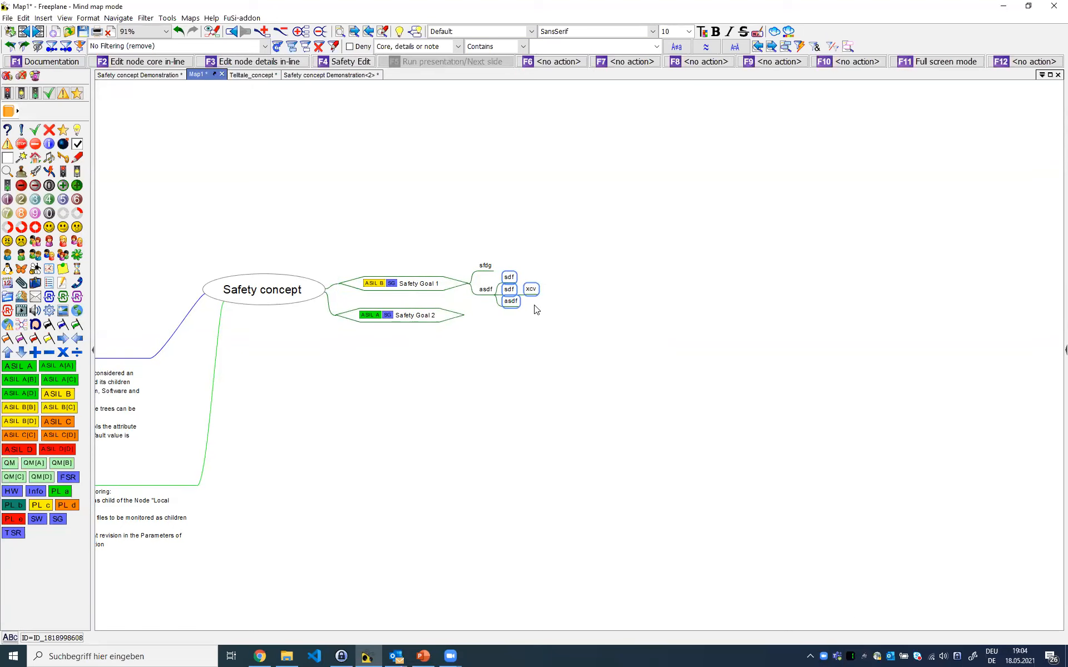
Delete the "xcv" node and move both "sdf" nodes and their "asdf" sibling up one level, directly under Safety Goal 1
left_click(529, 291)
key("Delete")
left_click(509, 277, "ctrl")
left_click(511, 301, "ctrl")
key("ctrl+Left")
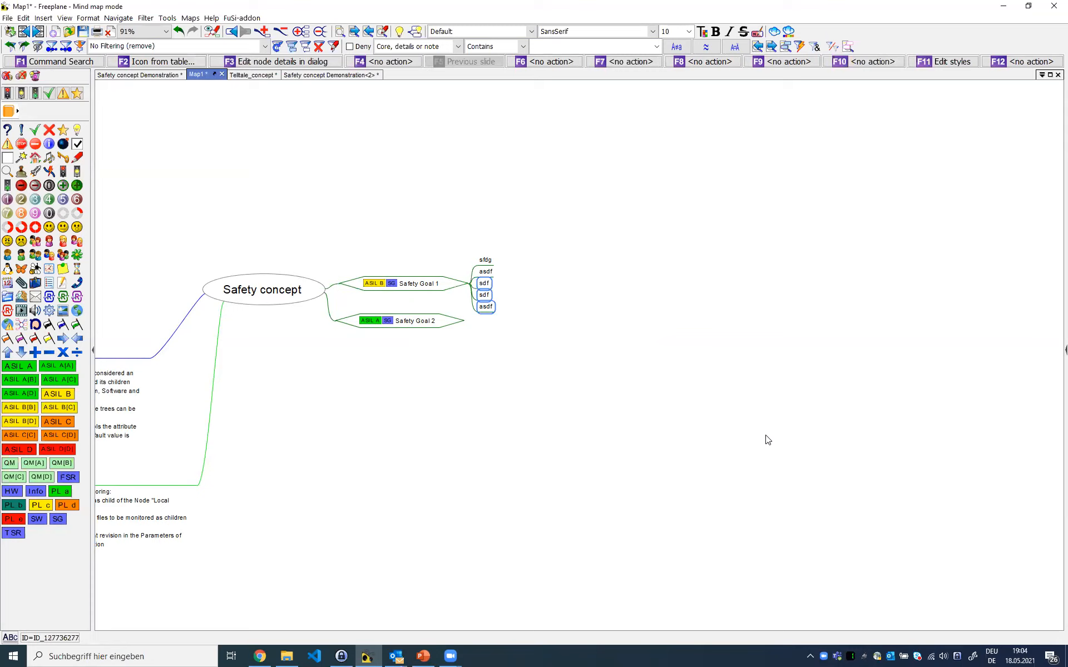
Move the three selected nodes above the original "asdf" node and nest them as children of "sfdg"
key("ctrl+Up")
key("ctrl+Right")
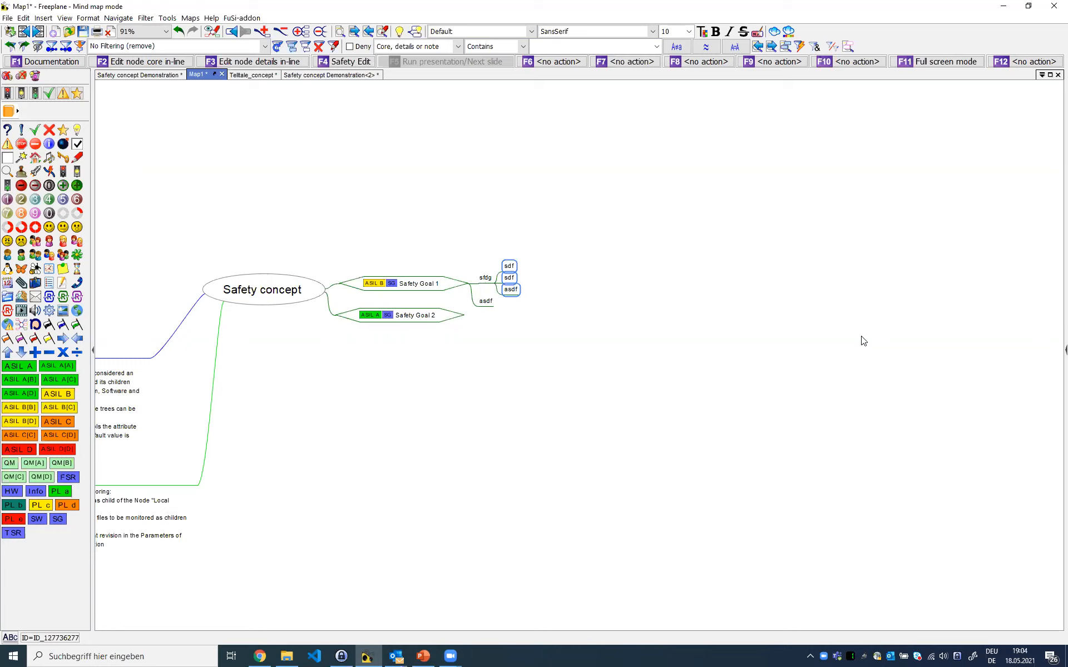
Move the three selected nodes out of "sfdg" back to the level directly under Safety Goal 1
key("ctrl")
key("ctrl")
key("ctrl+Left")
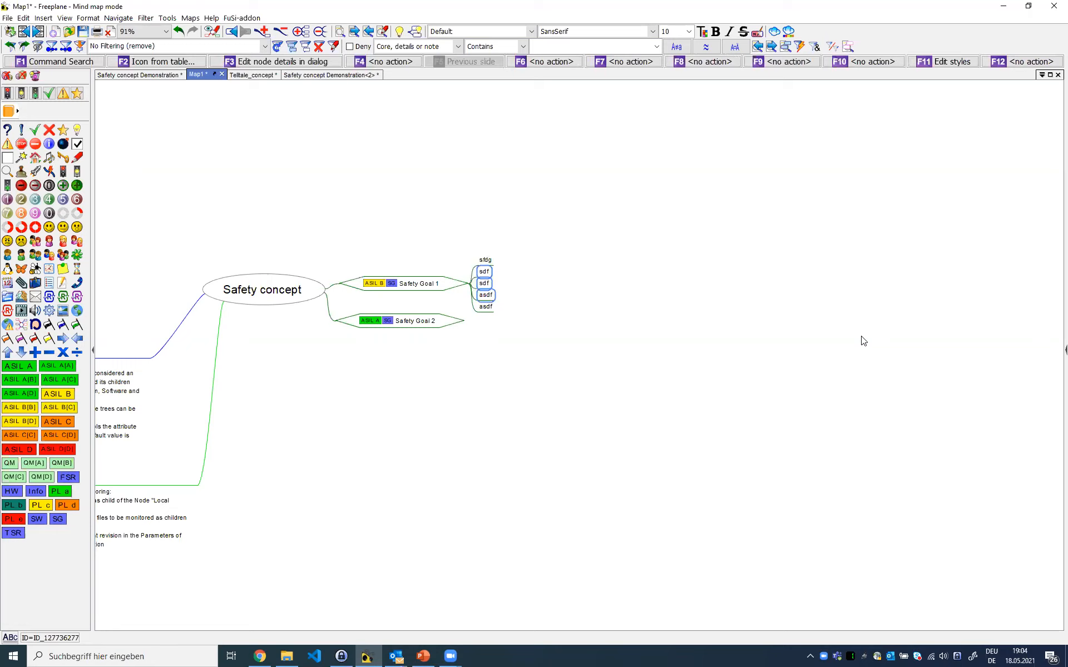
Move the three selected nodes out of Safety Goal 1 and nest them as children of Safety Goal 2
key("ctrl+Left")
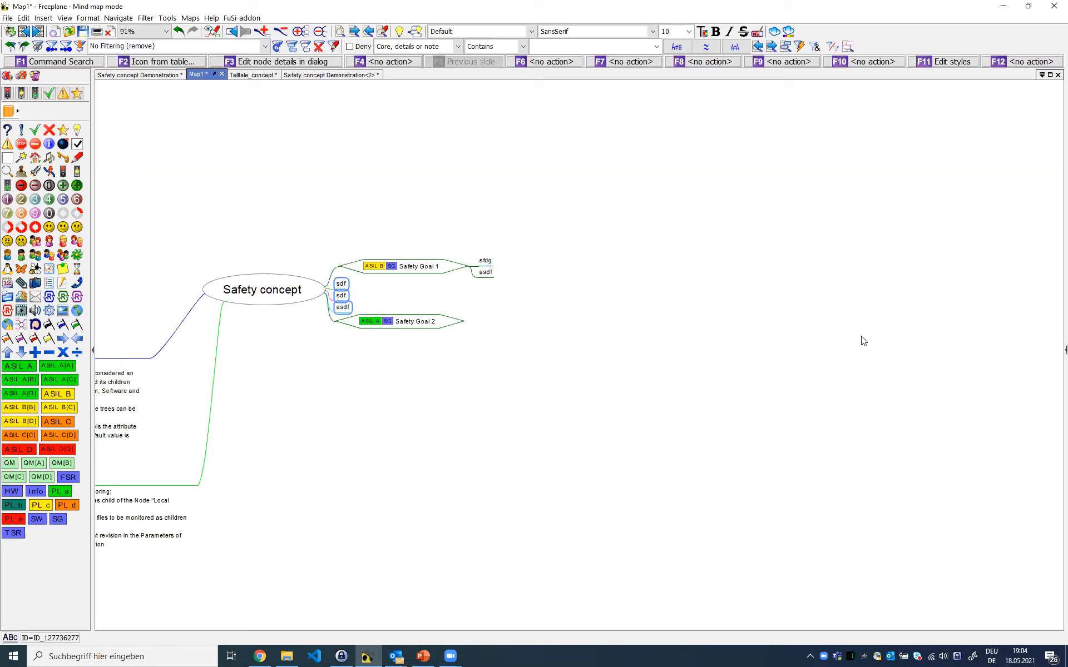
key("ctrl+Down")
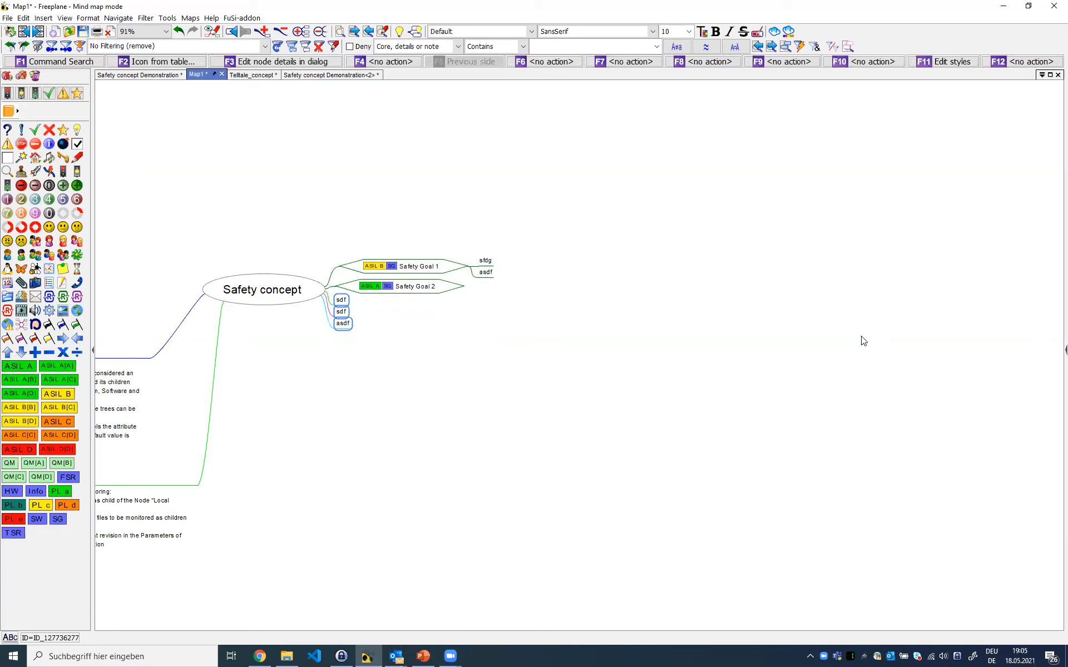
key("ctrl+Right")
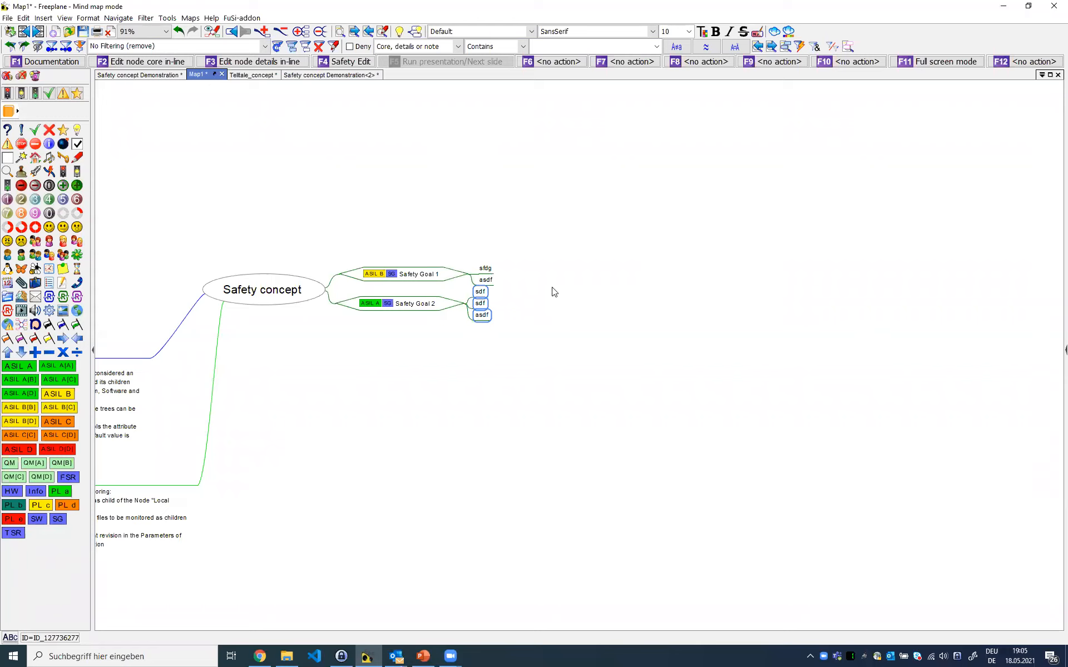
Unfold the "copying nodes", "cloning nodes" and "Editing" topics in the Safety concept Demonstration map to read their shortcuts
left_click(144, 74)
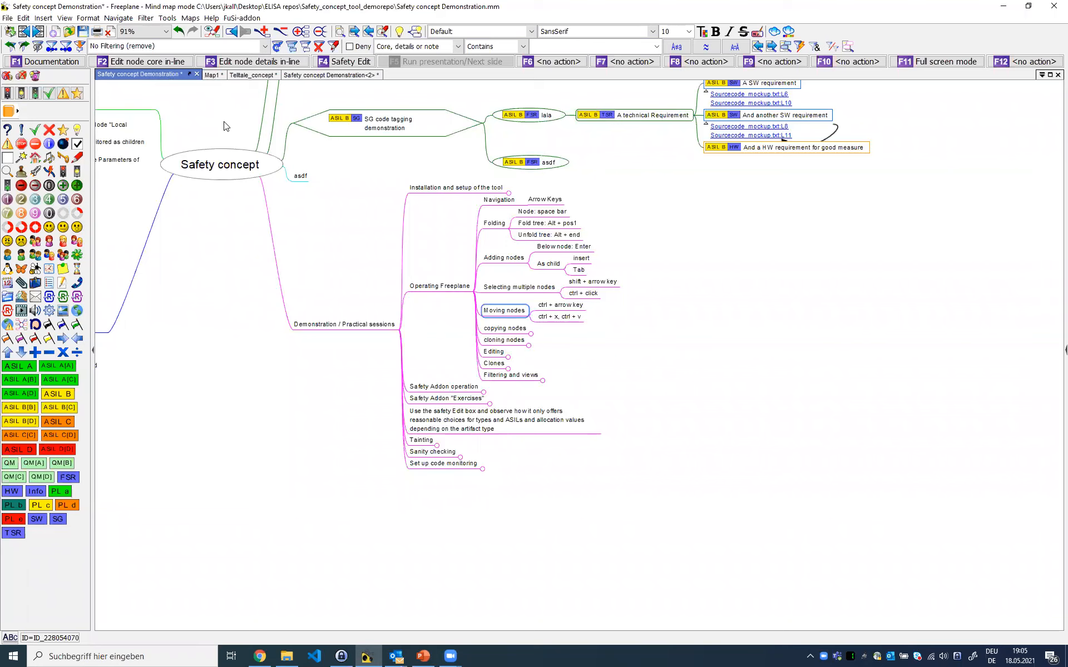
left_click(212, 74)
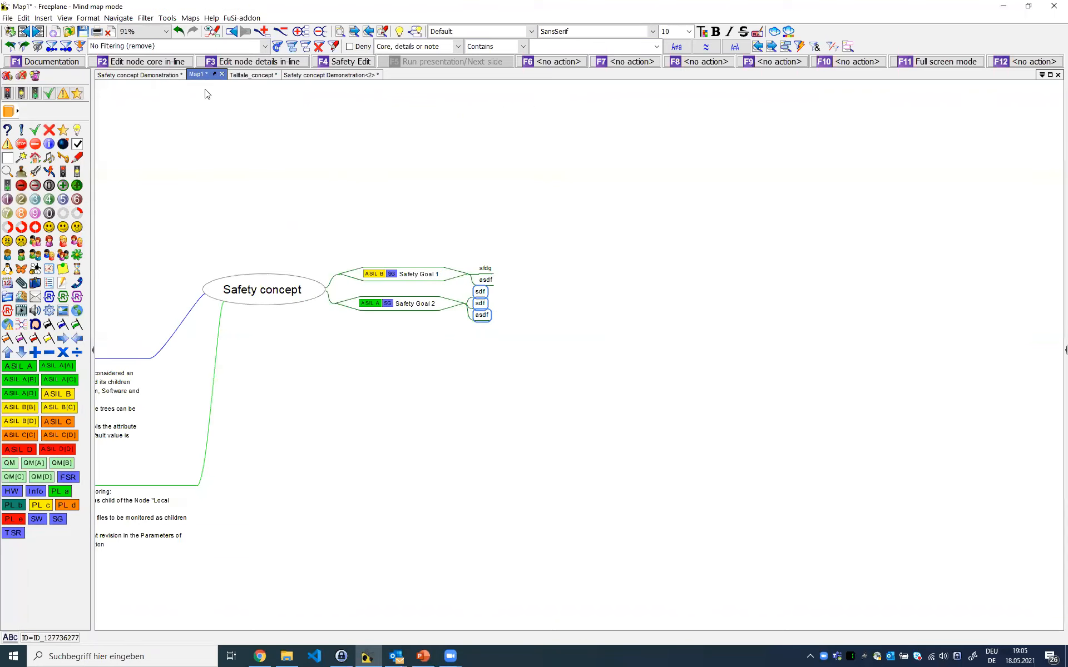
left_click(484, 269)
left_click(170, 74)
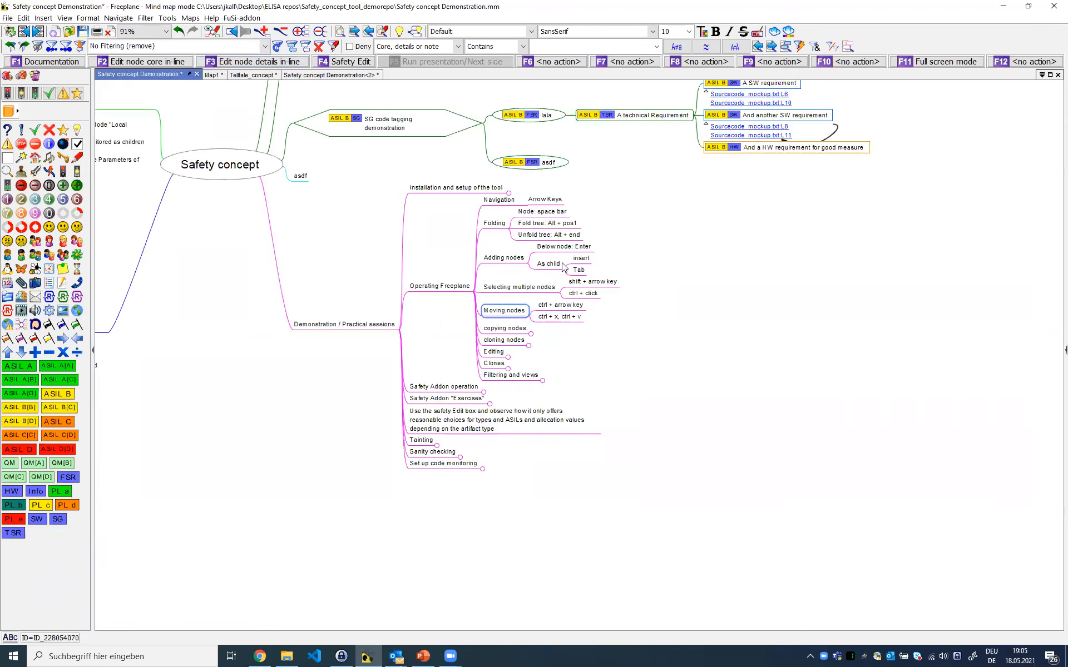
left_click(498, 329)
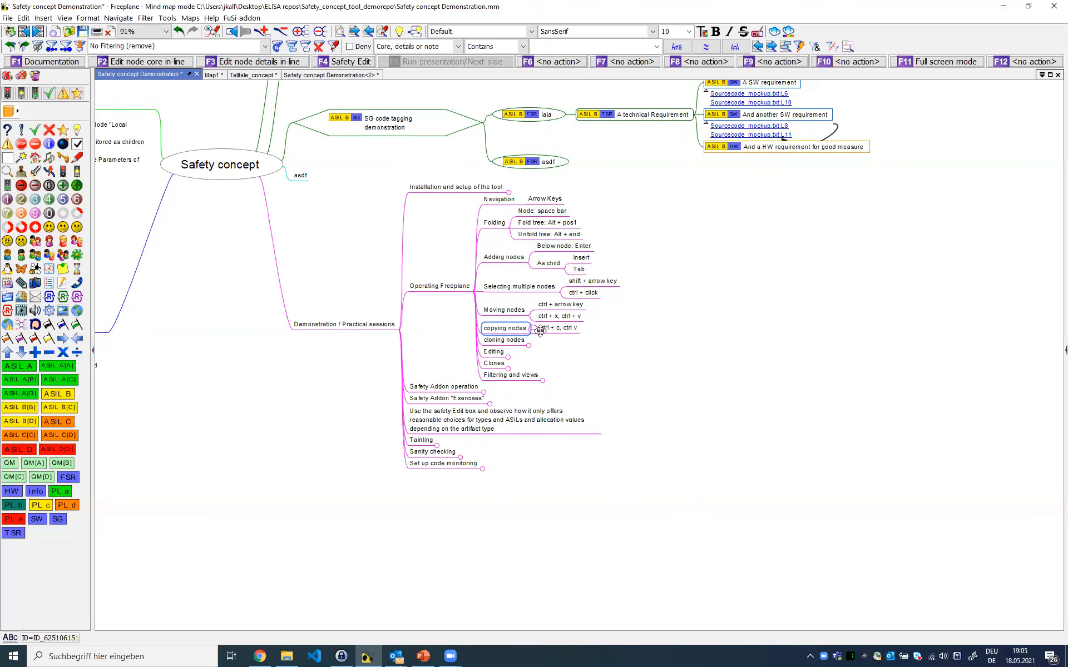
left_click(512, 341)
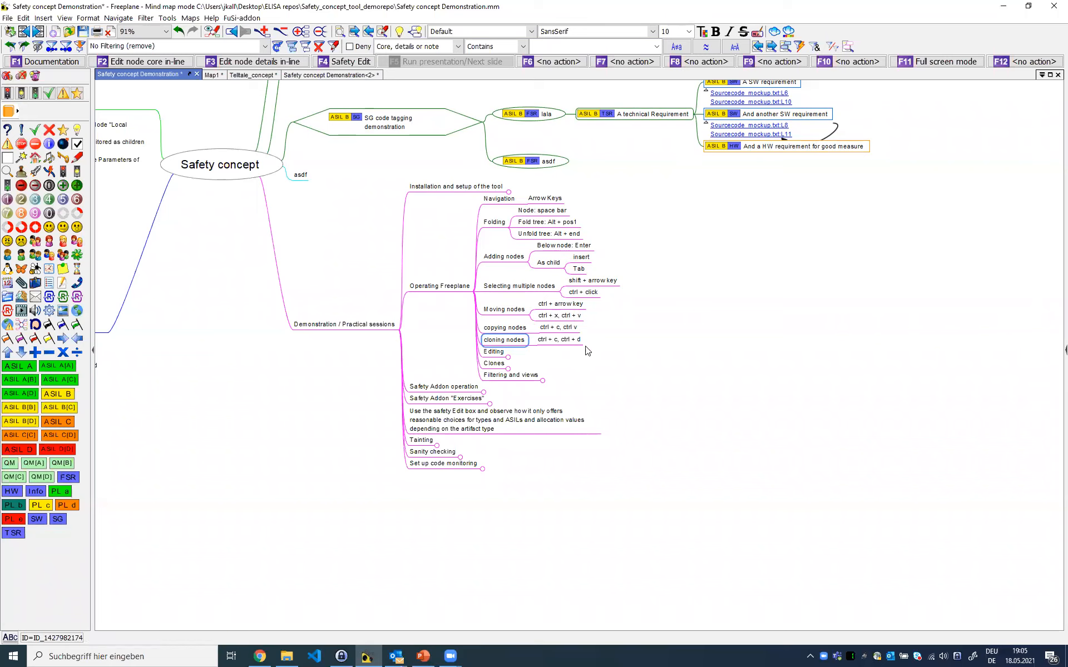
left_click(495, 353)
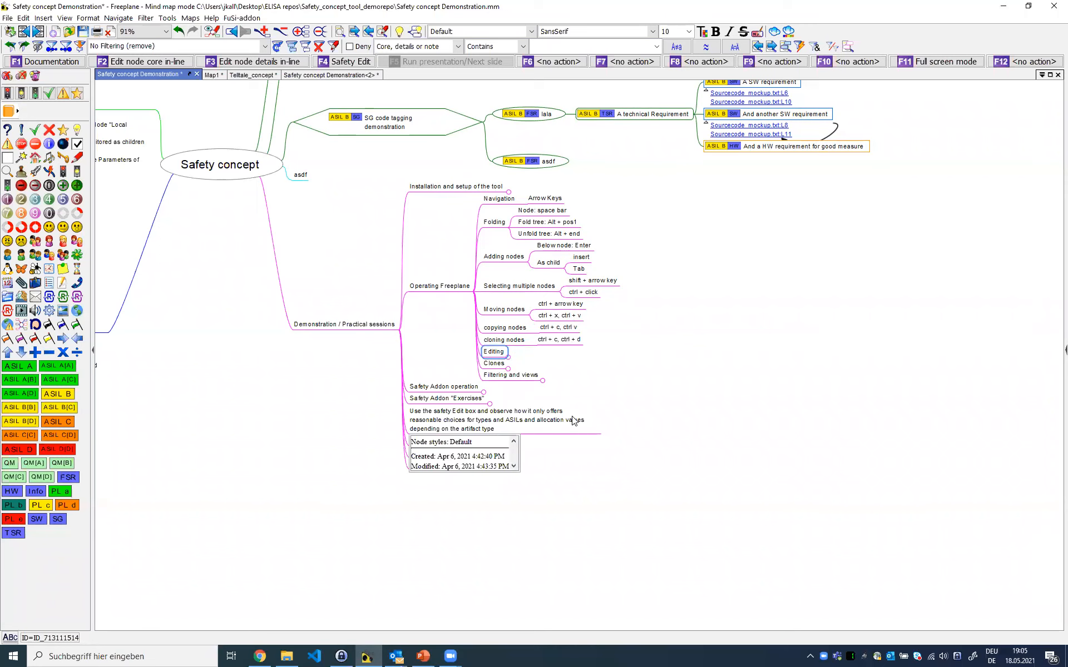
left_click(508, 357)
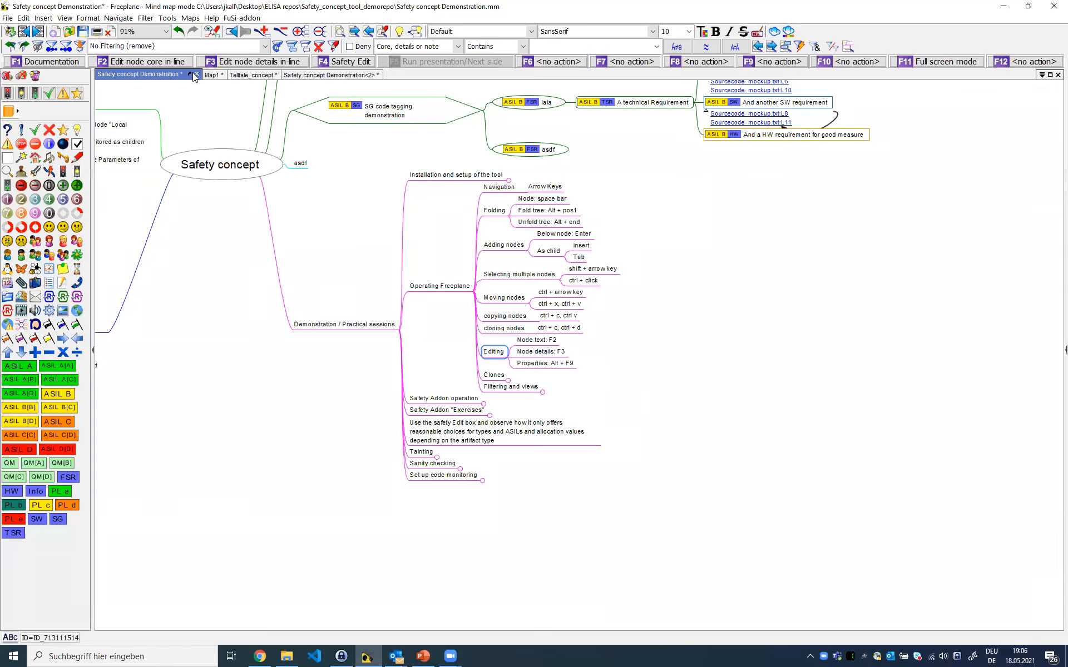
Append a participant's first name and the word "Sarcasm" to the text of the "sfdg" node in Map1
left_click(215, 75)
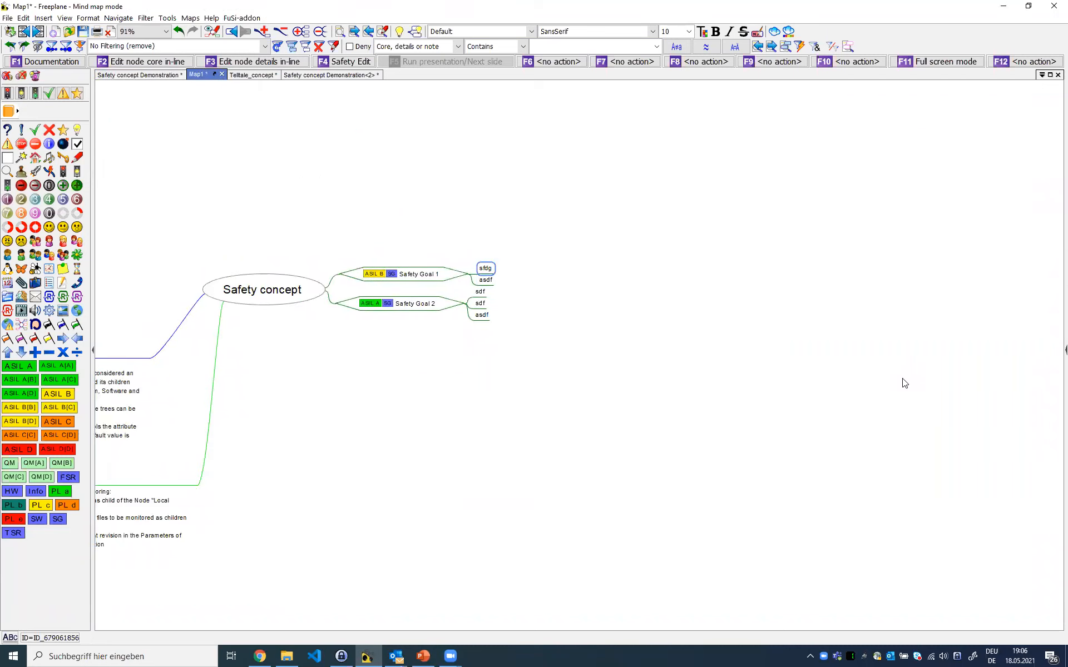
key("F2")
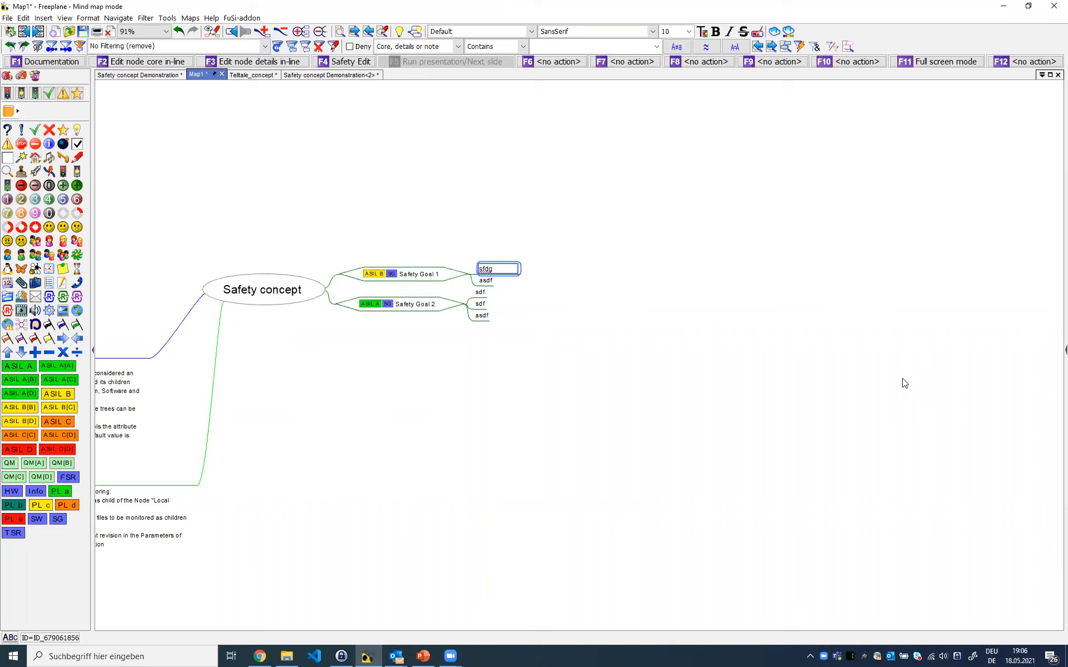
type("a")
key("BackSpace")
type("Johns Sarcasm")
key("Return")
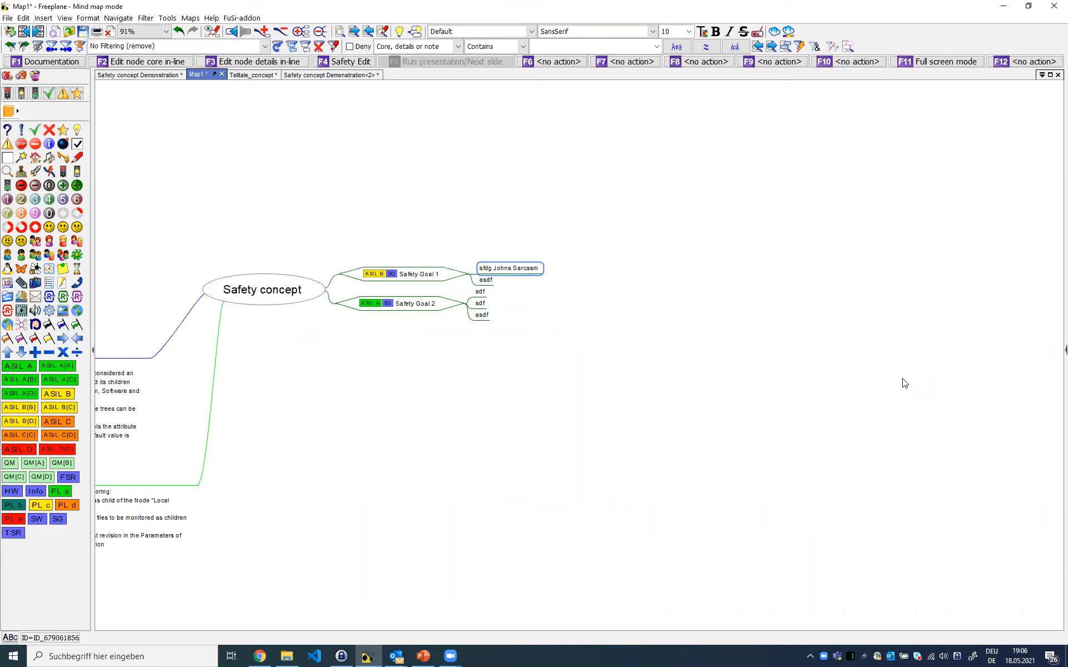
Add the node details "Add somehting here as well" to the edited "sfdg" node
key("F3")
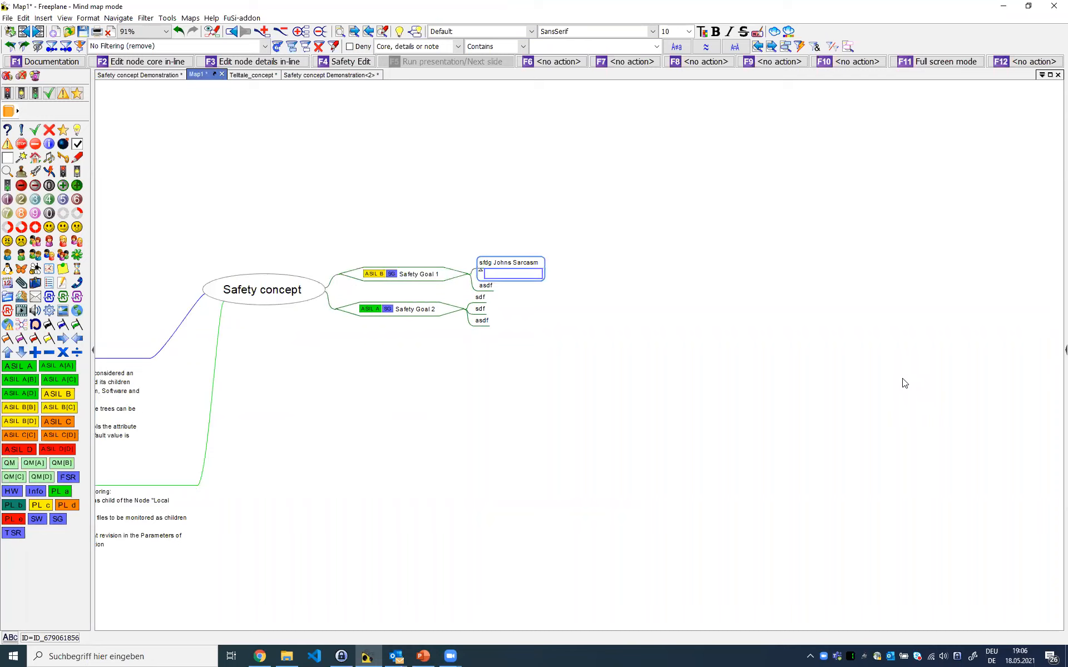
type("Add somehtinger")
key("BackSpace")
type("here as well")
key("Return")
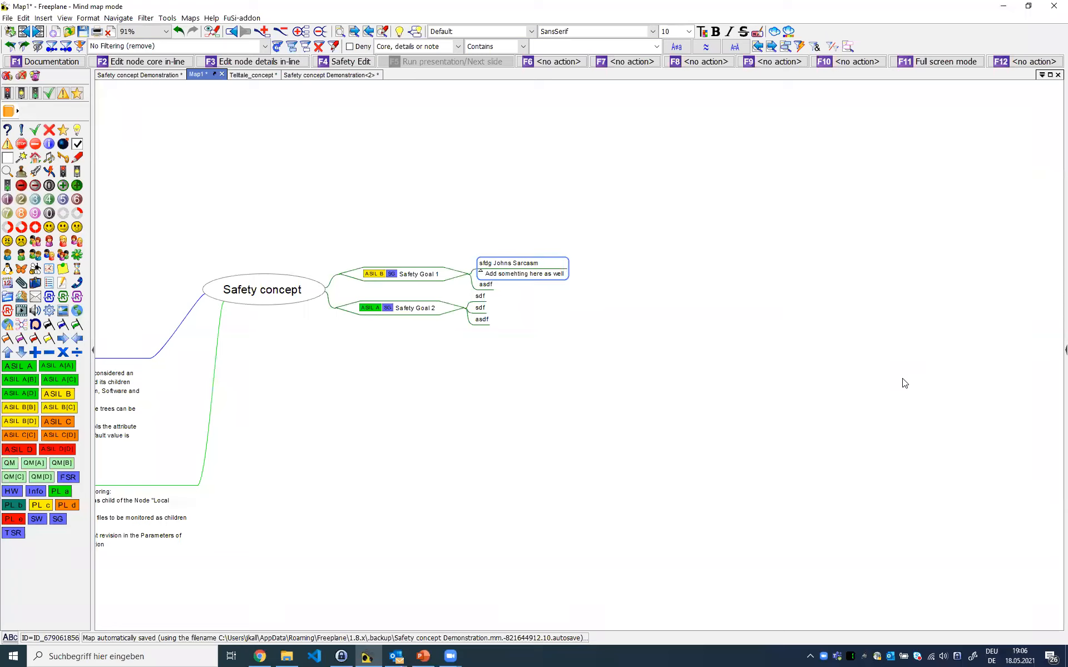
Add an attribute named "Hi" with the value 44 to the "sfdg" node
key("alt+F9")
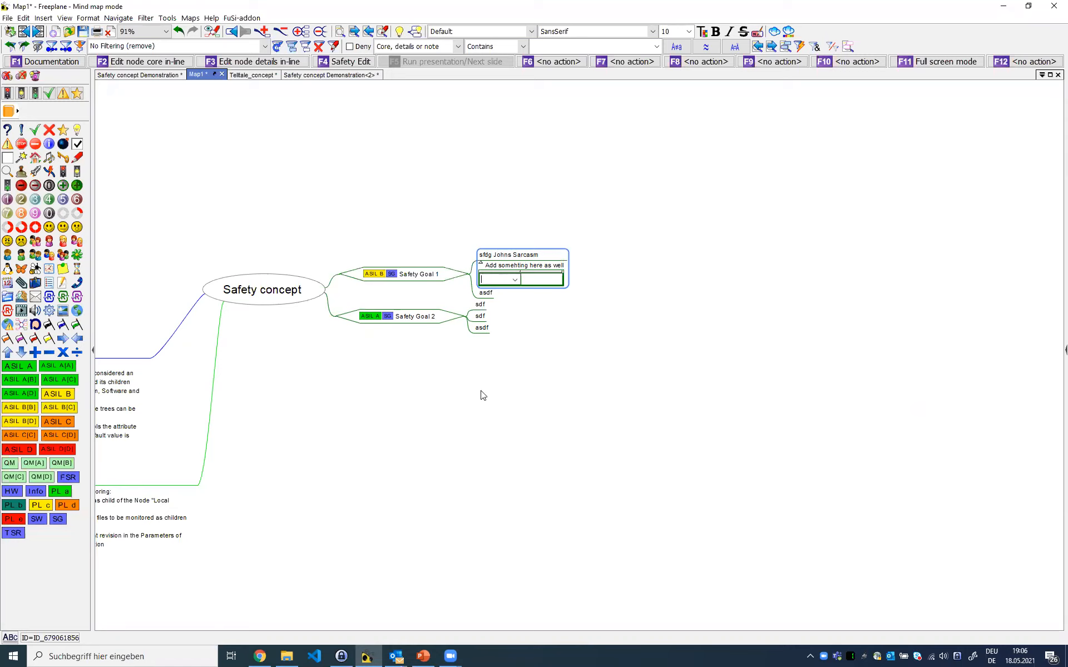
type("Hi")
key("Tab")
type("4")
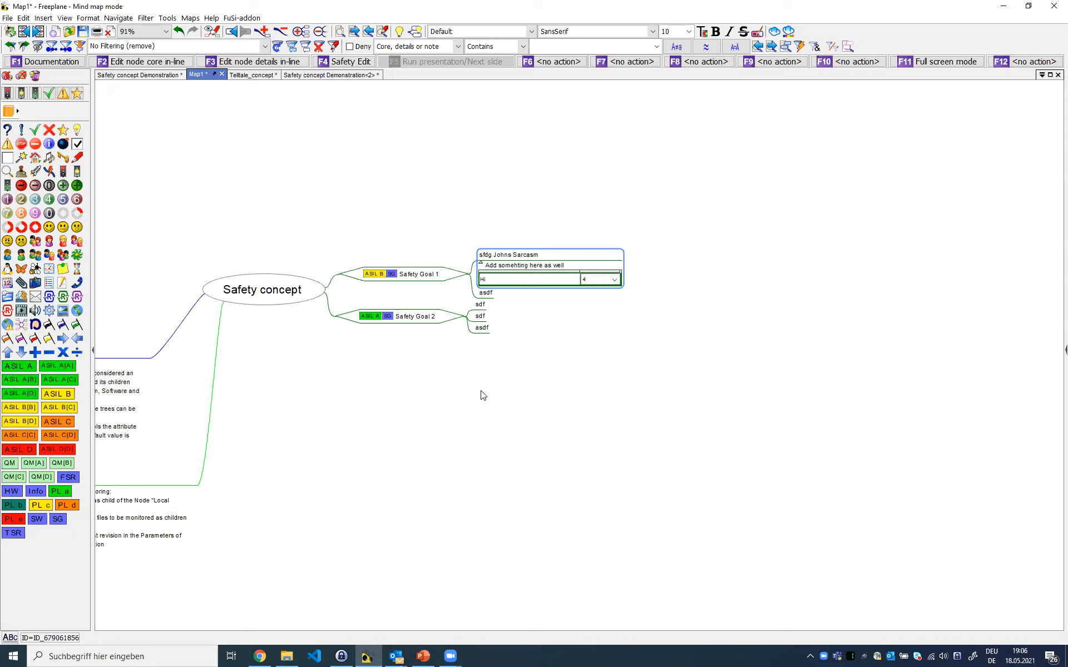
key("Return")
key("Return")
left_click(552, 419)
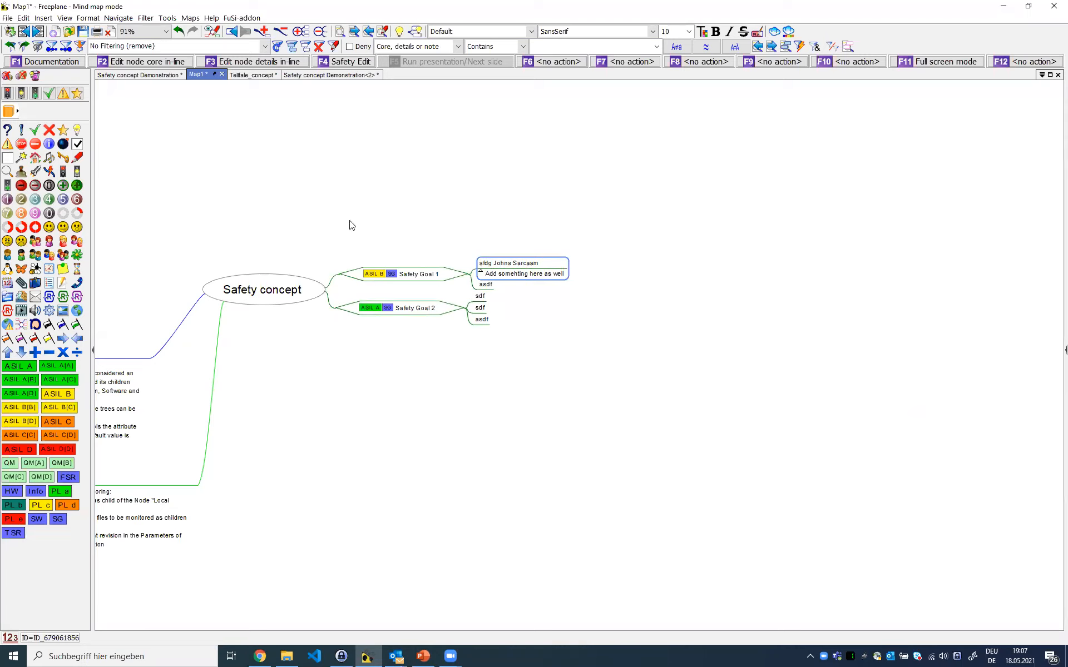
Show all node attributes in Map1 to examine them and hide them again
left_click(68, 19)
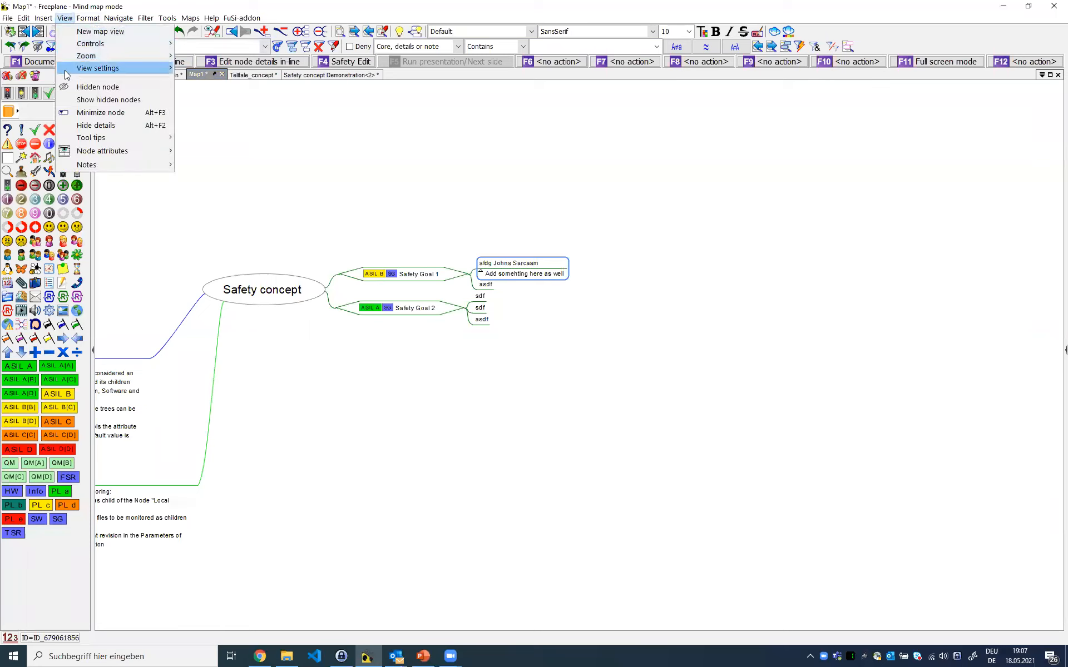
mouse_move(115, 157)
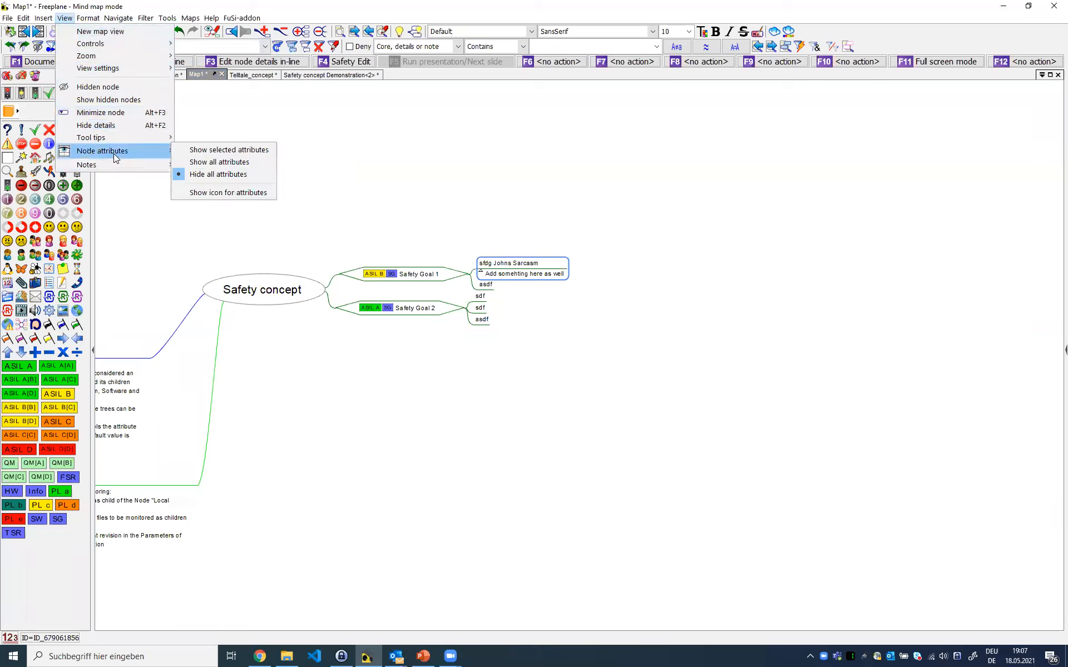
left_click(221, 163)
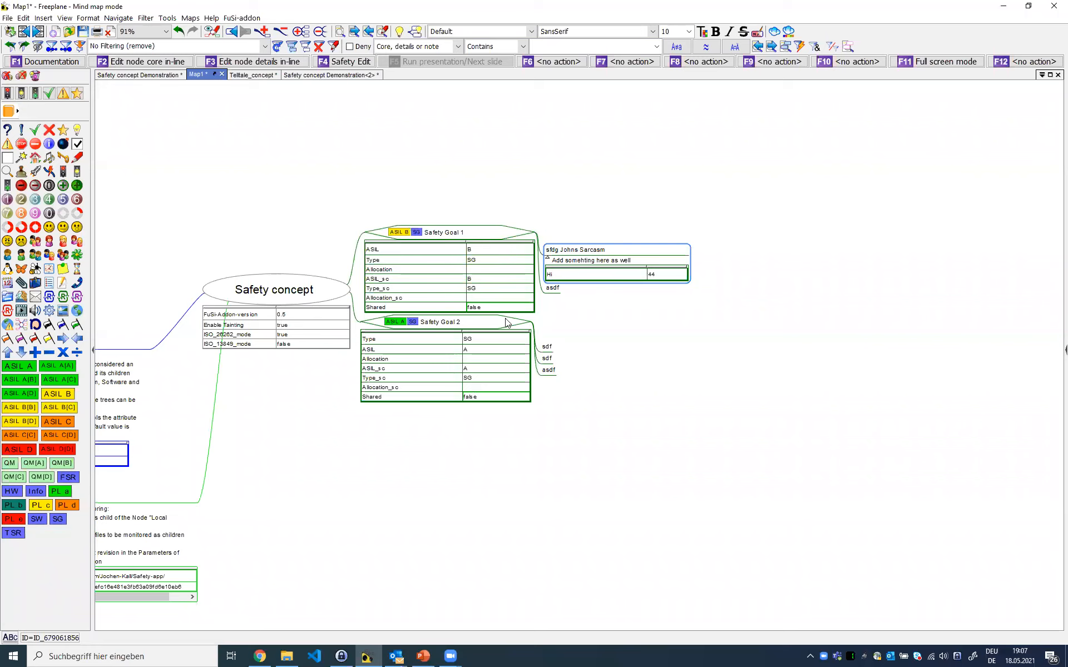
left_click(67, 20)
mouse_move(123, 151)
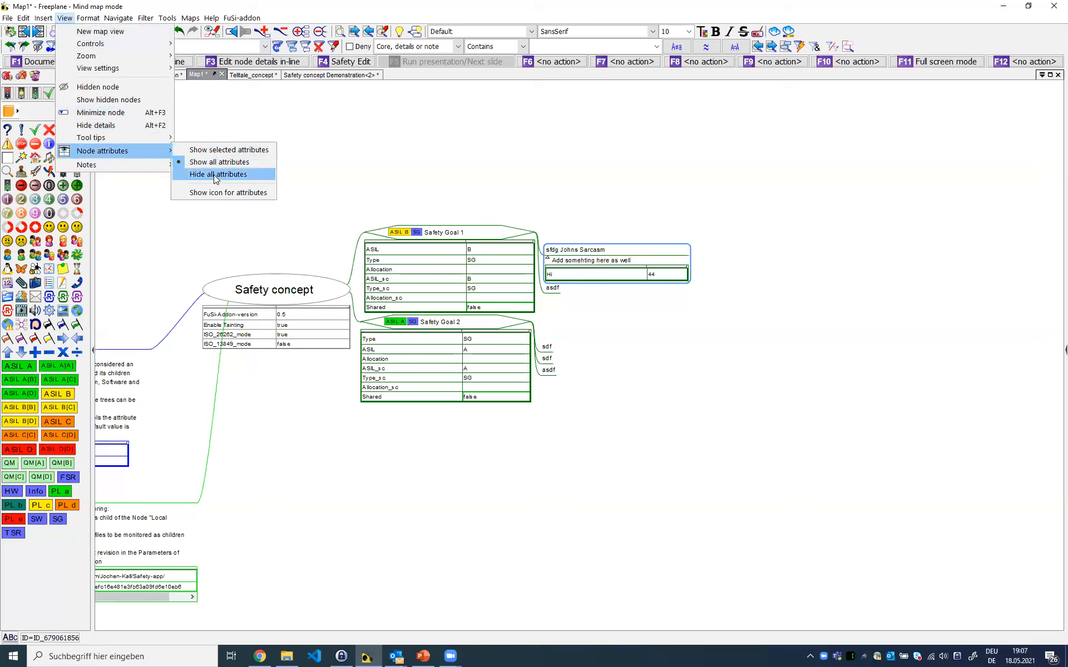
View the safety properties of Safety Goal 1 in the Safety Edit dialog and close it without changes
left_click(448, 278)
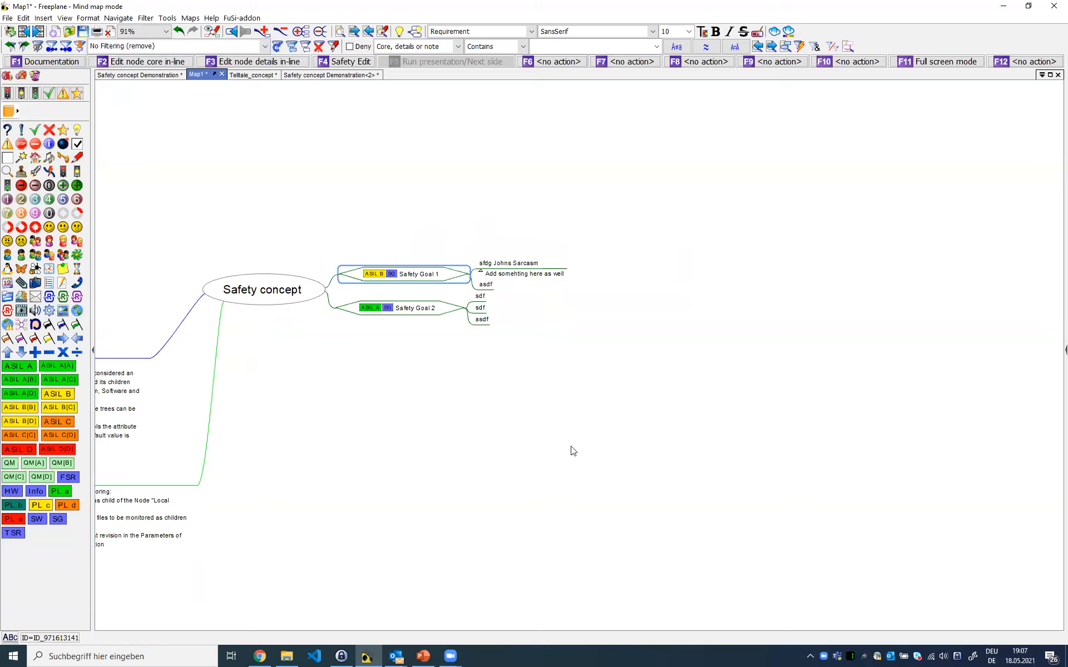
key("F4")
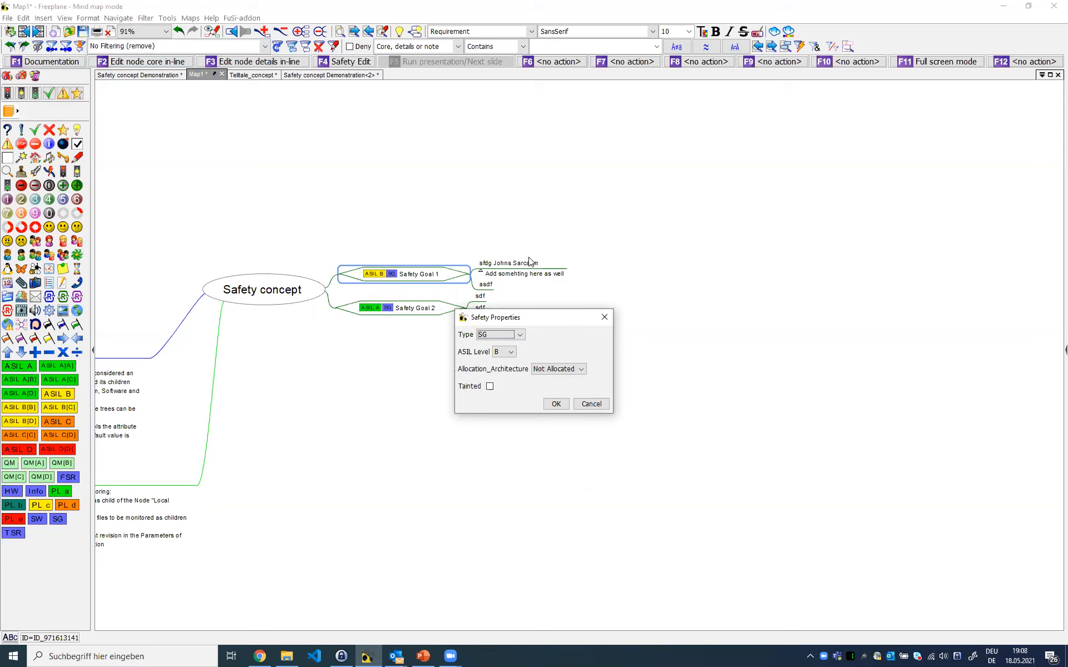
left_click_drag(592, 325, 621, 303)
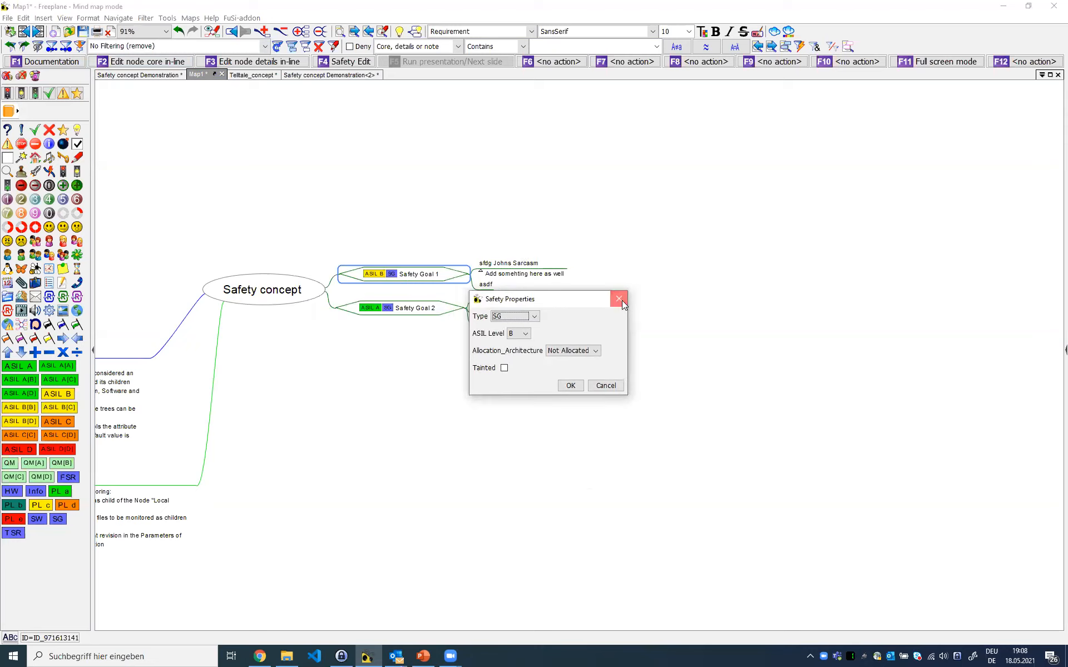
left_click(622, 300)
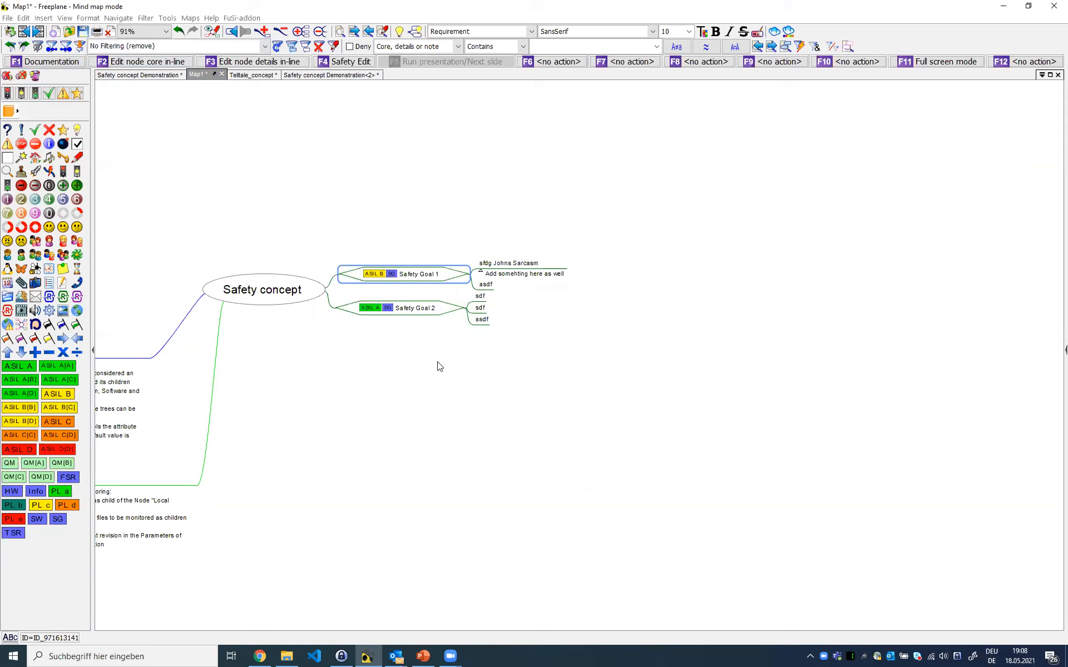
Unfold the "Clones" topic in the Safety concept Demonstration map and read its "Why?" and "Telling clones from normal nodes" branches
left_click(161, 75)
scroll(617, 358, "down", 1)
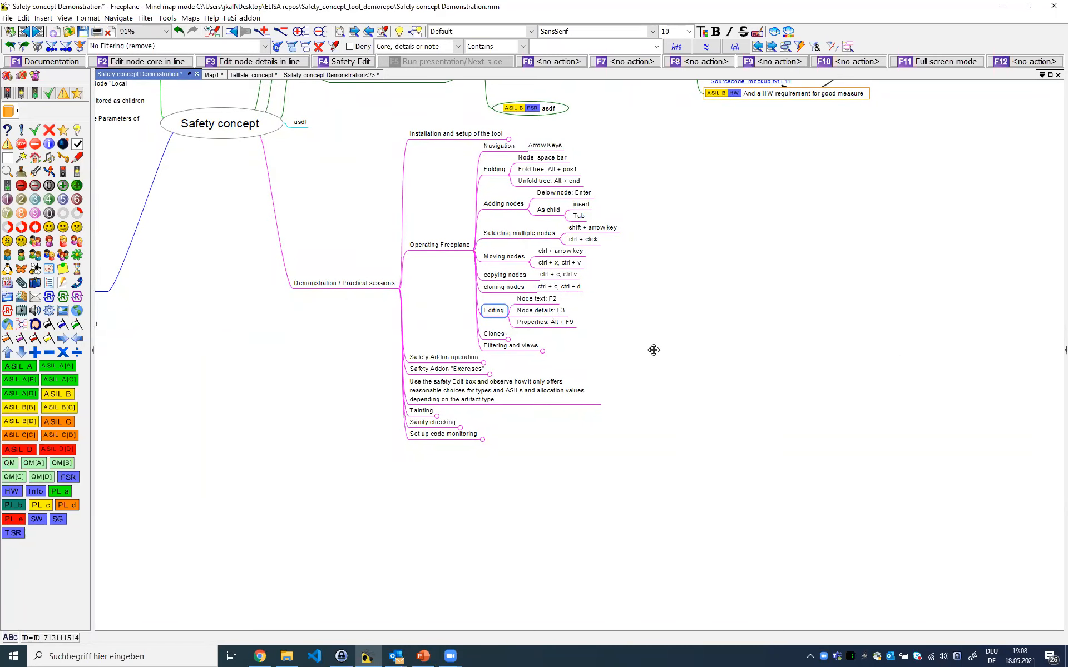
scroll(649, 349, "down", 1)
left_click(496, 301)
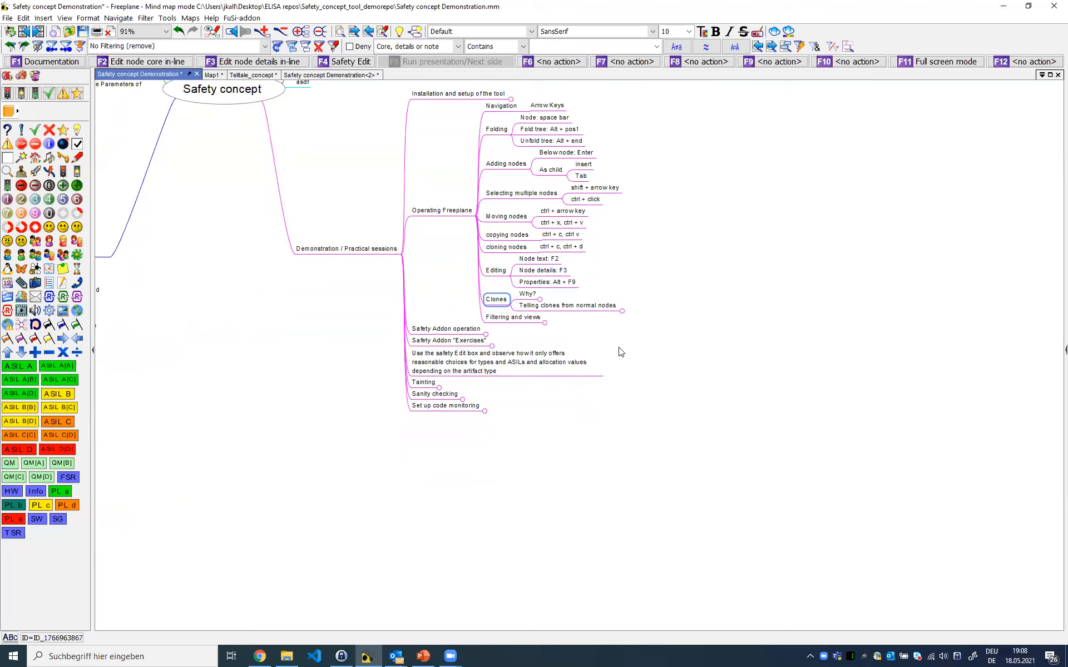
scroll(613, 343, "down", 1)
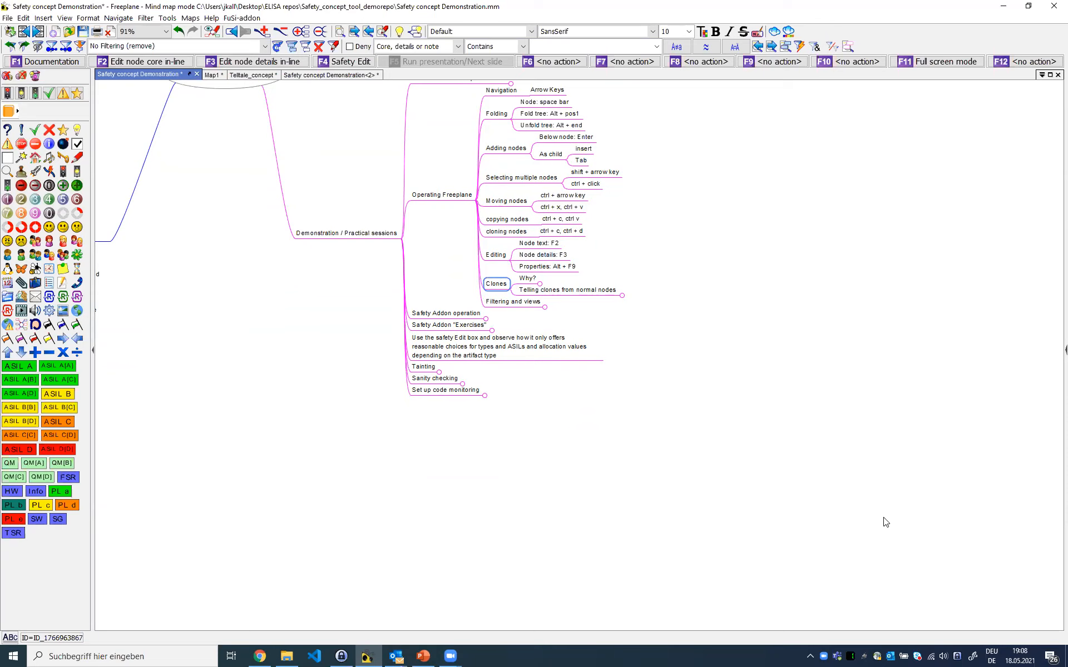
key("Right")
key("space")
key("space")
key("Down")
key("space")
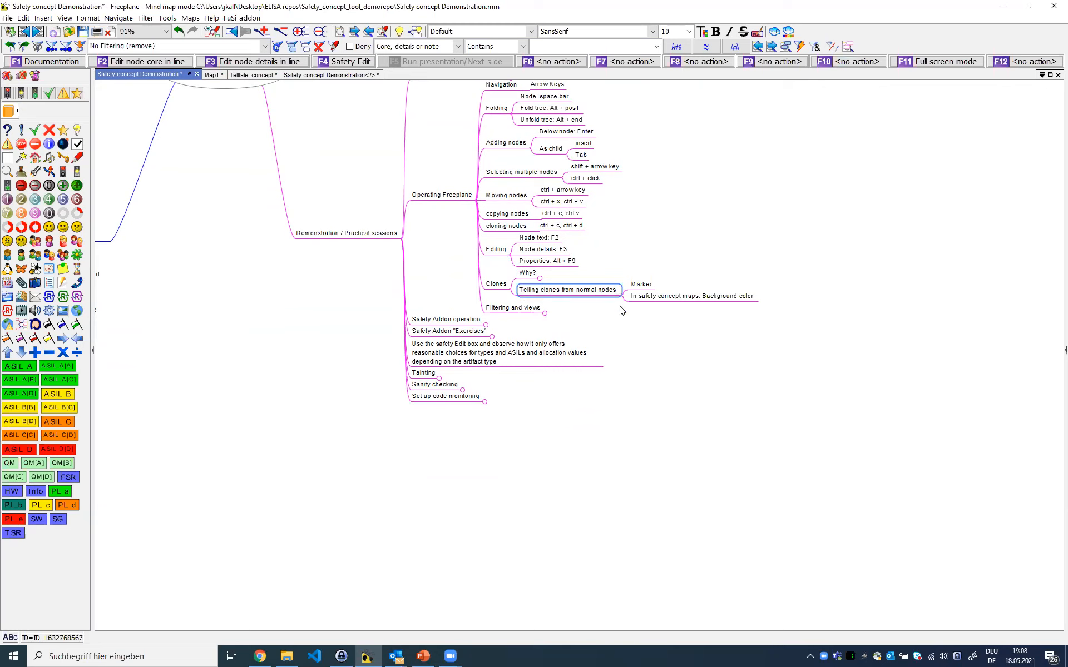
Clone the edited "sfdg" node in Map1 as a child of the "asdf" node under Safety Goal 2
left_click(212, 76)
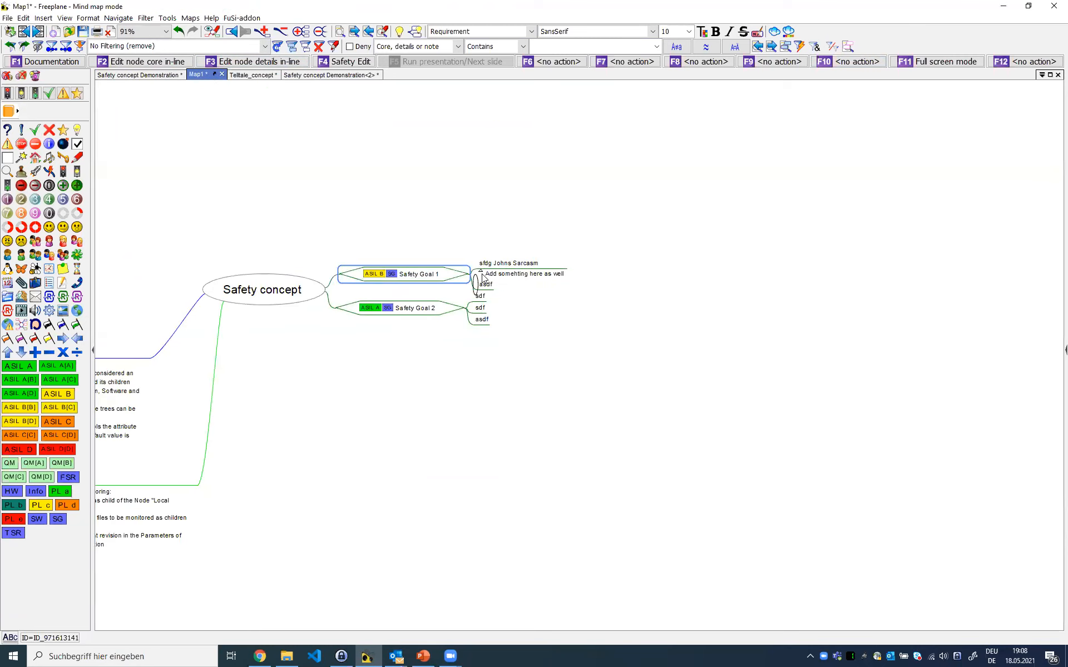
left_click(504, 266)
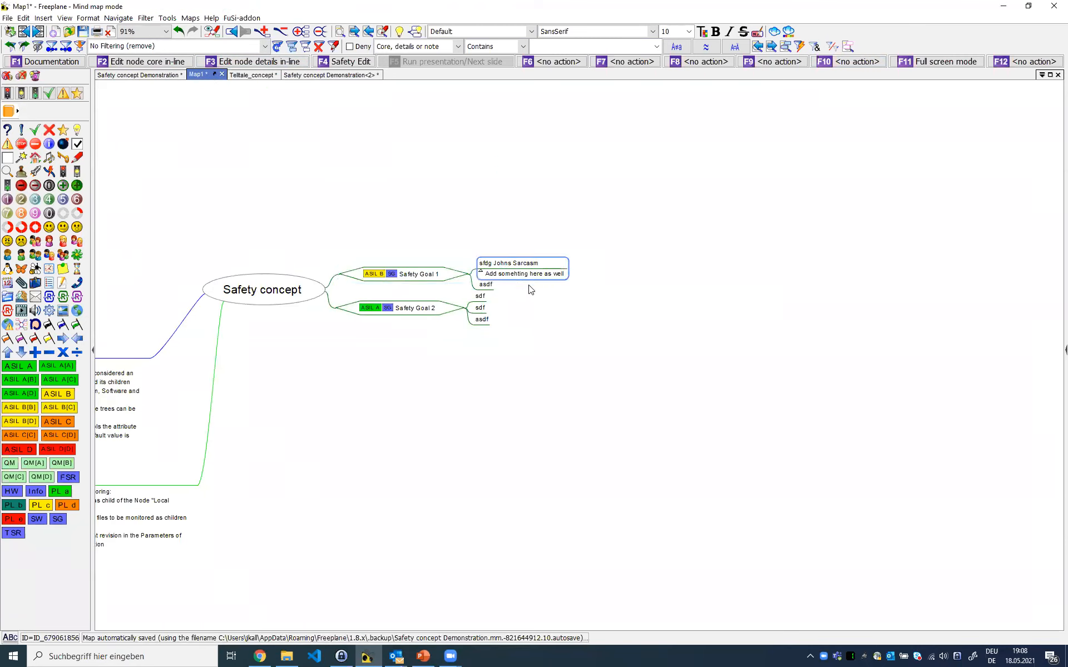
left_click(484, 321)
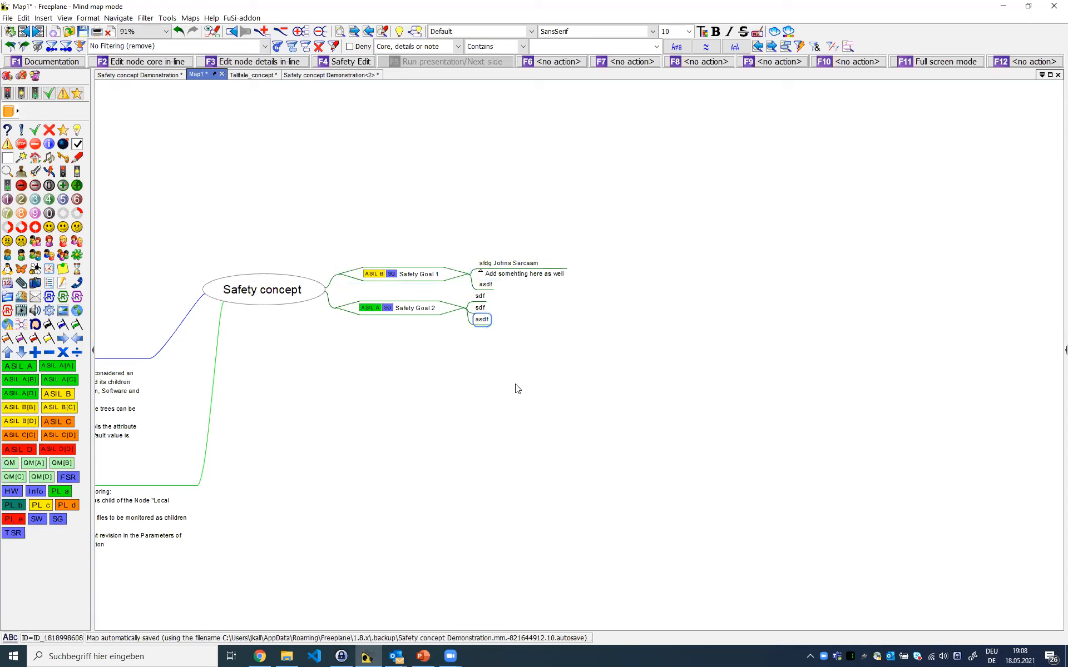
key("ctrl+v")
left_click(494, 259)
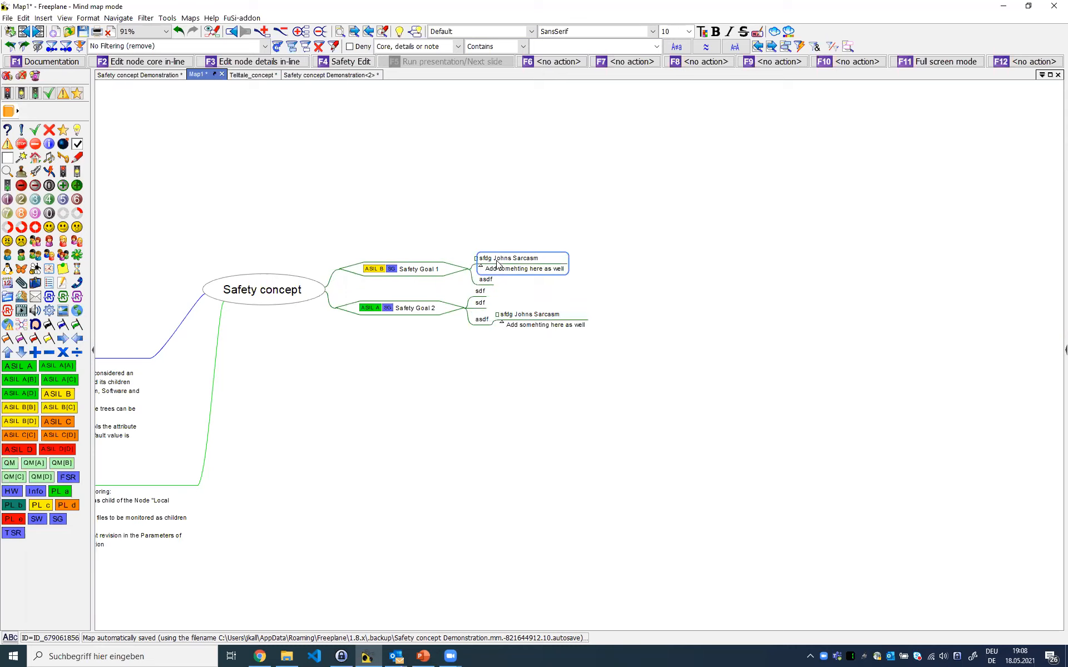
scroll(575, 276, "up", 3, "ctrl")
scroll(575, 277, "up", 3, "ctrl")
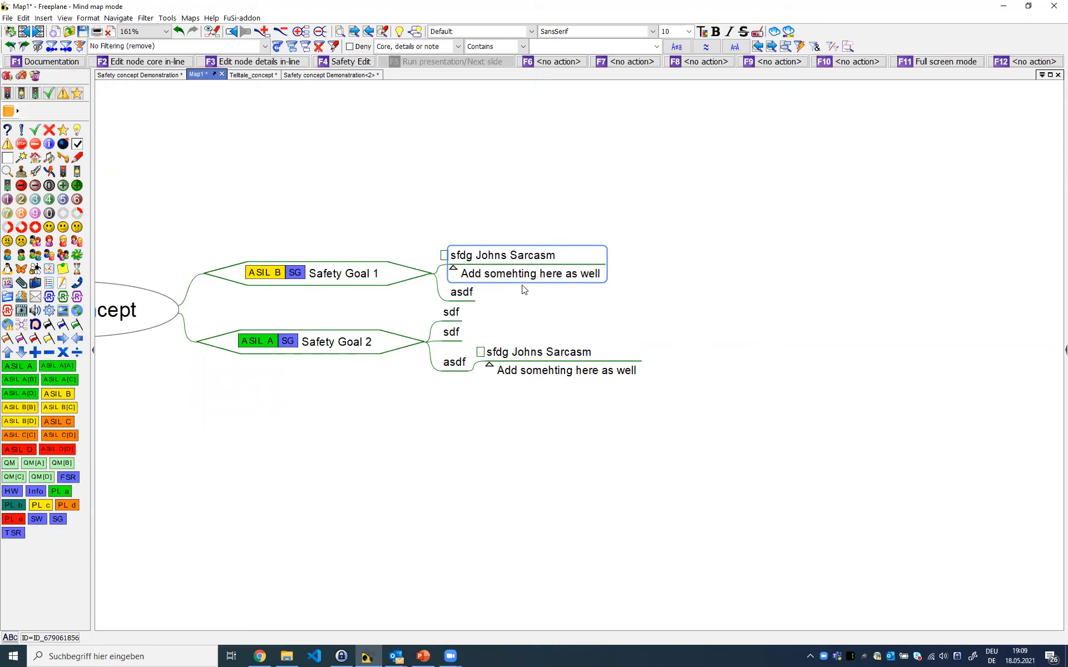
Assign the safety properties type FSR, ASIL level B and architecture allocation Not Allocated to the "sfdg" node under Safety Goal 1
key("F4")
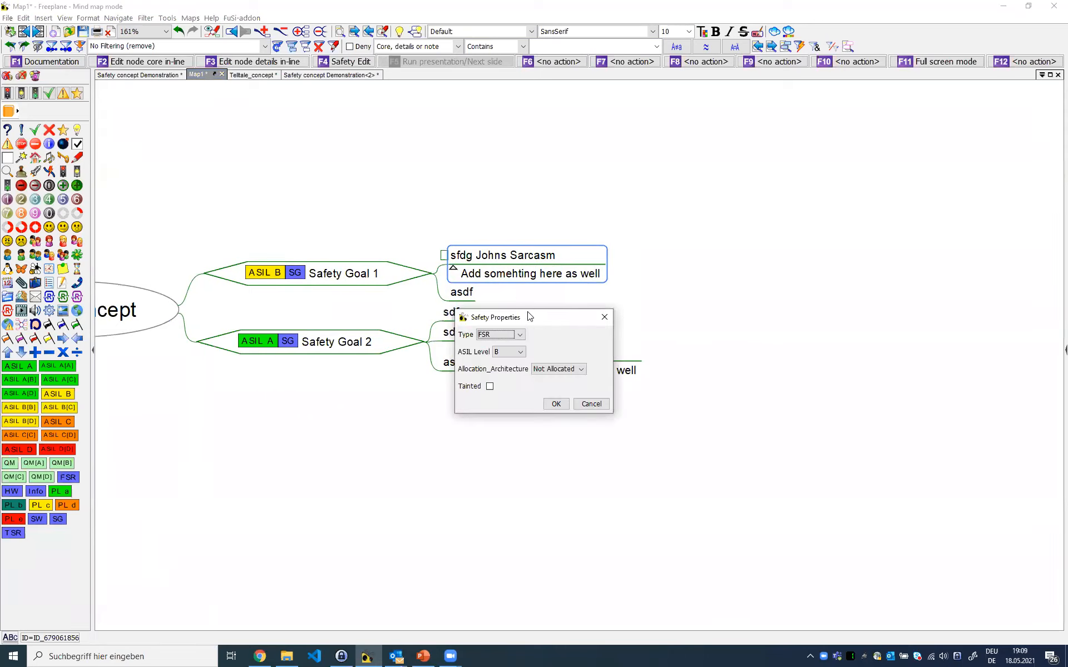
left_click(520, 316)
left_click(515, 336)
left_click(514, 316)
left_click(513, 326)
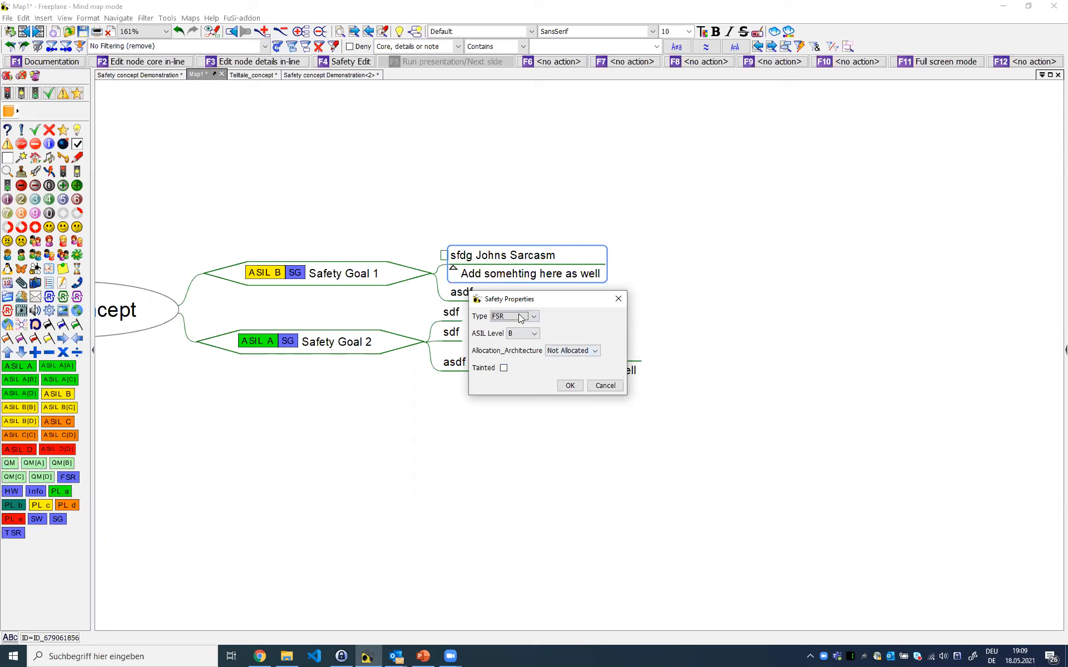
left_click(570, 386)
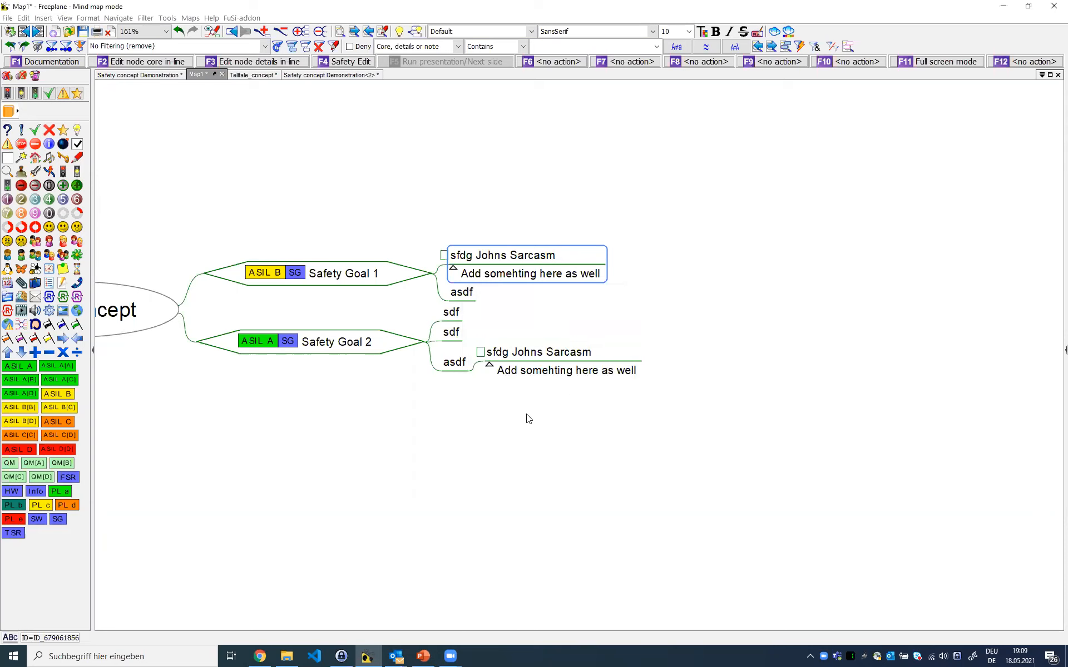
mouse_move(571, 254)
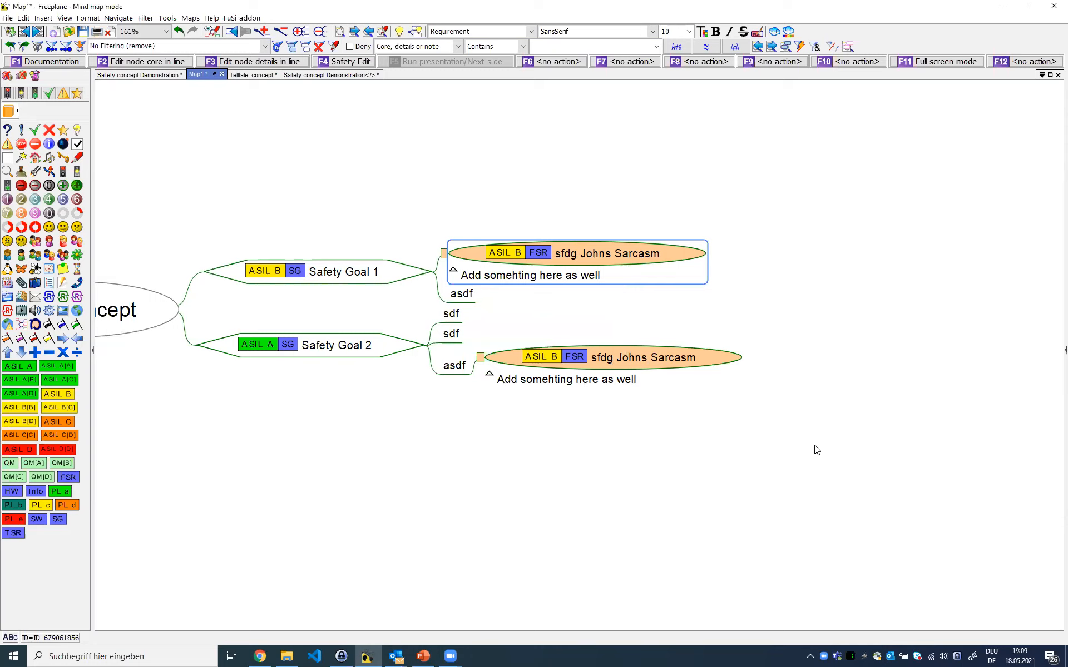
Unfold the "Filtering and views" topic in the Safety concept Demonstration map and read its entry on filtering
left_click(132, 76)
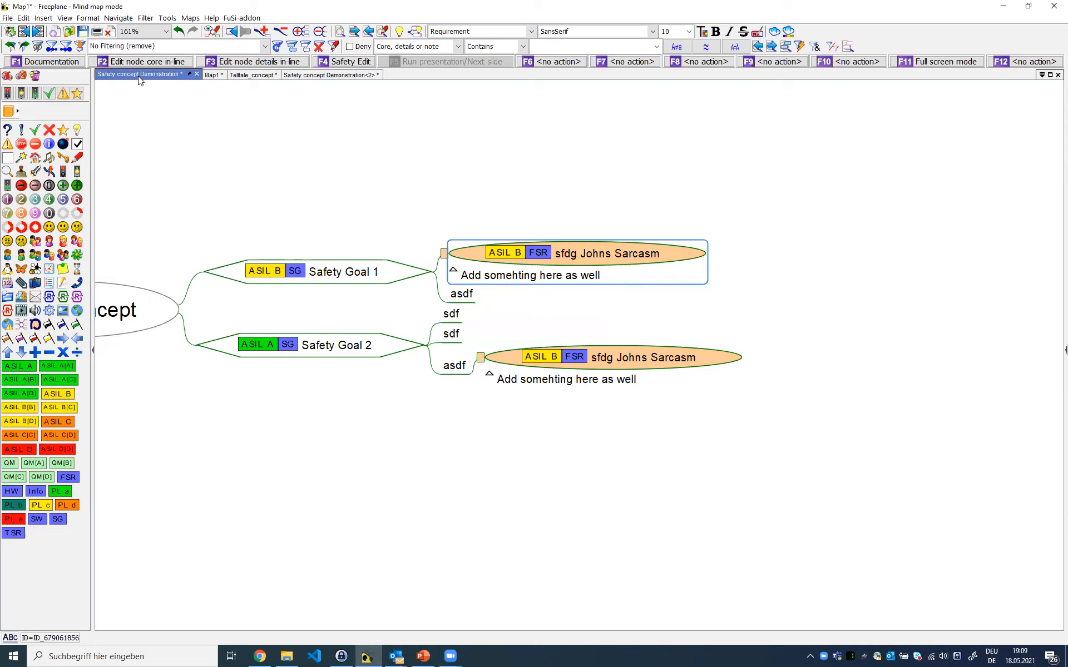
left_click(518, 309)
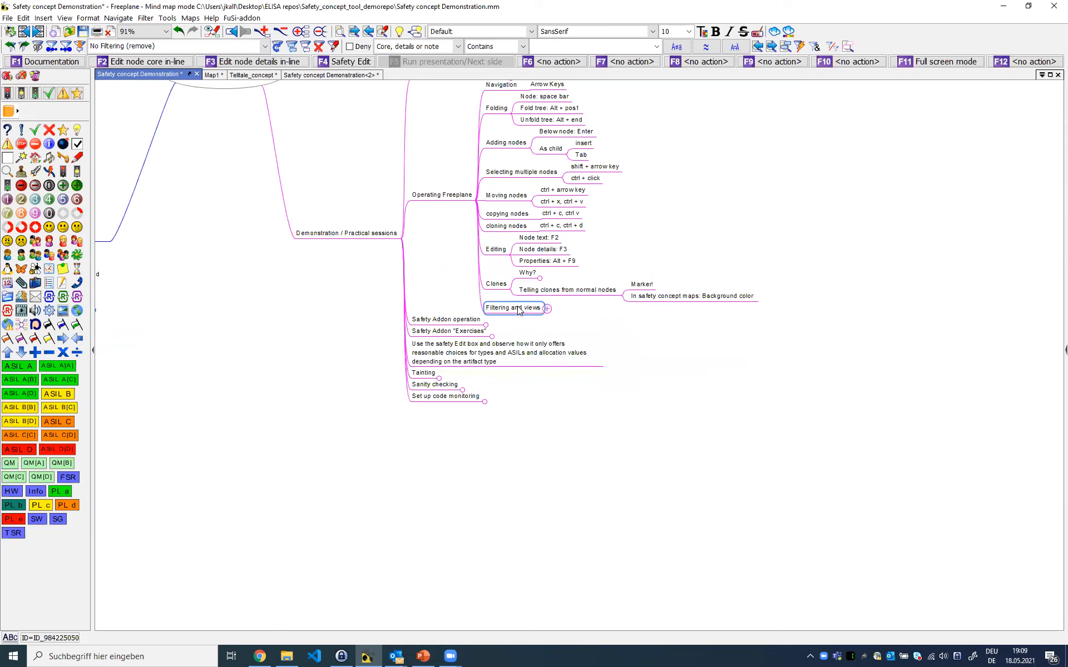
left_click(519, 310)
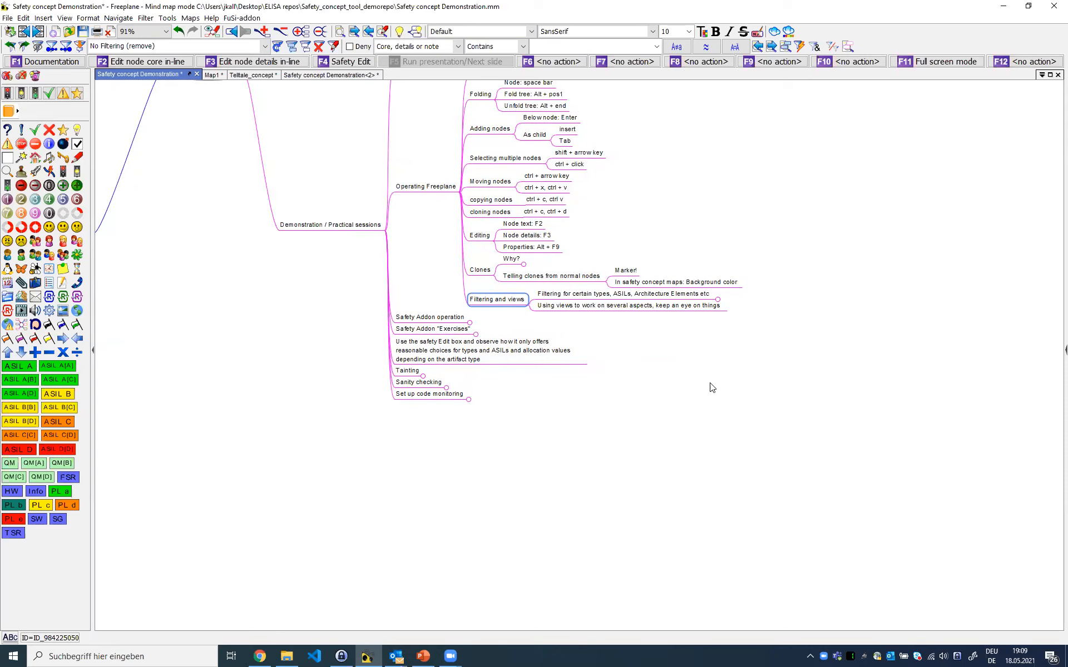
left_click(685, 305)
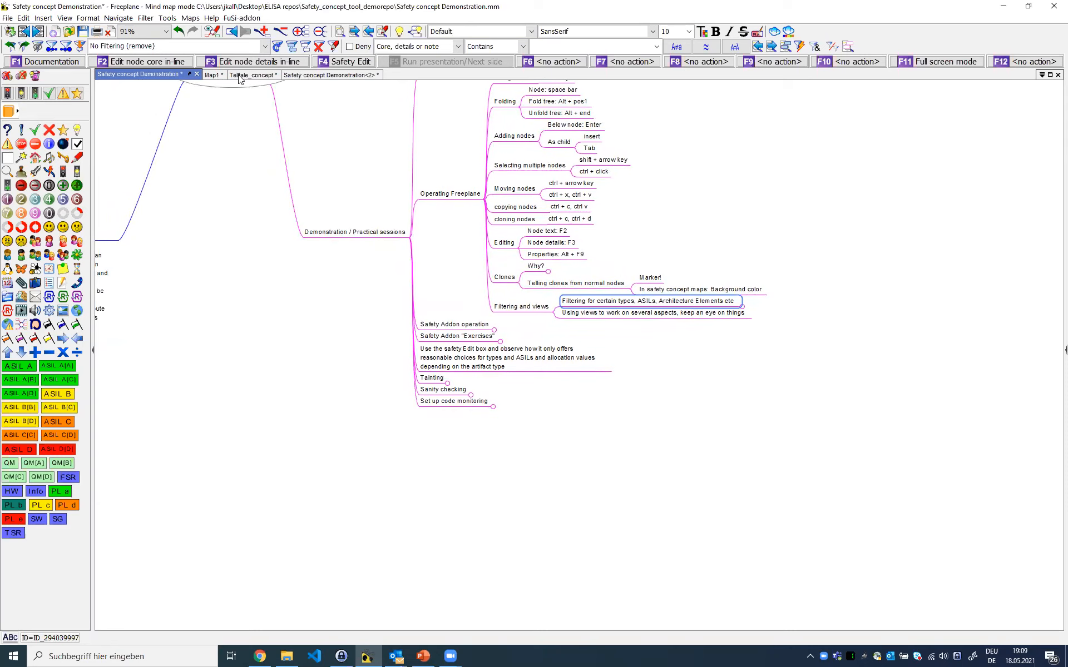
Add a filter condition Type Contains "FSR" for Map1 in the Filter Composer and select it
left_click(214, 77)
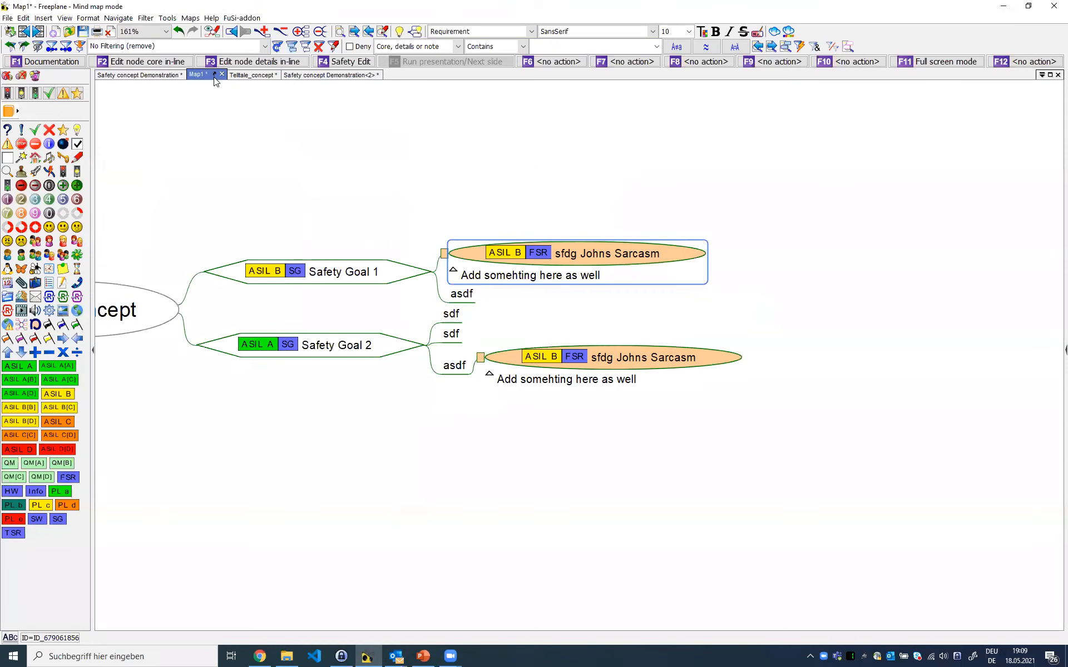
left_click_drag(337, 203, 465, 198)
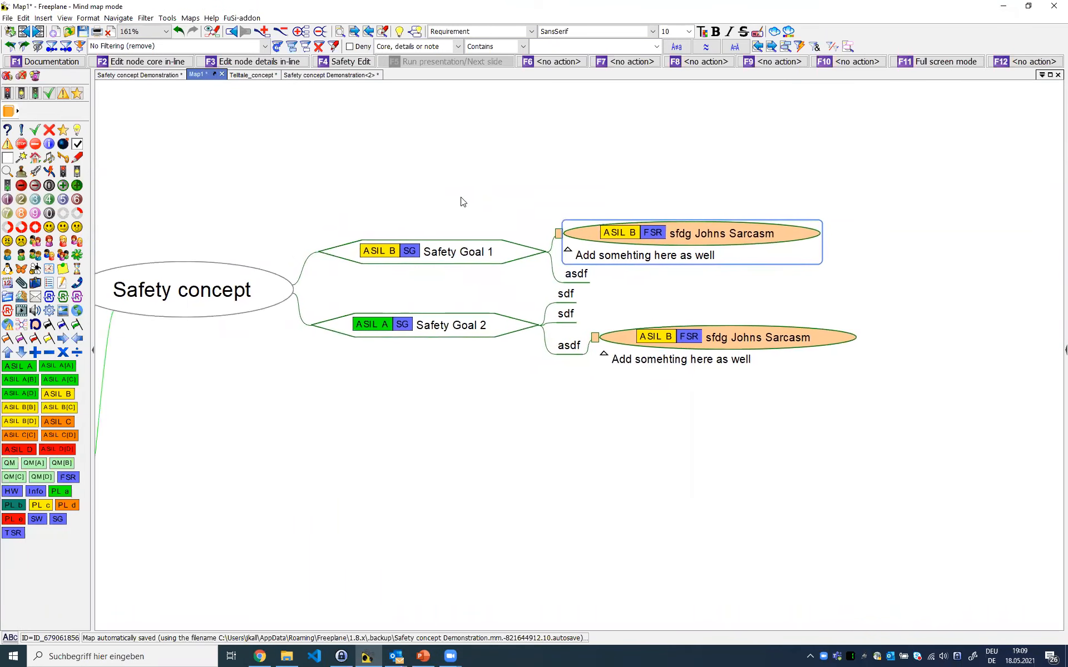
left_click(333, 48)
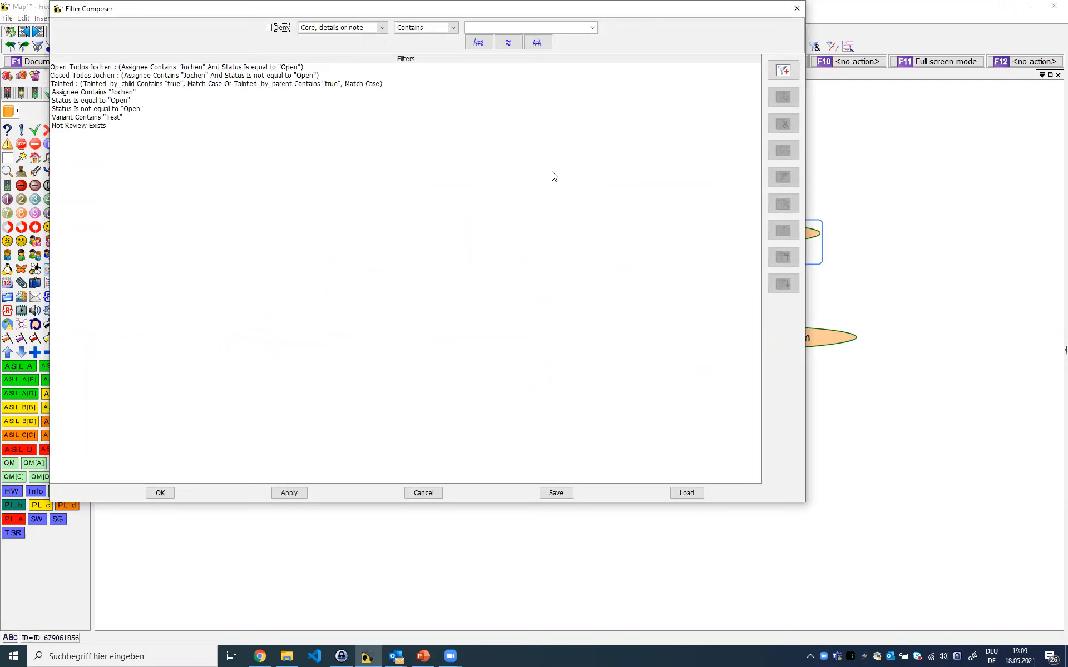
left_click_drag(549, 13, 621, 35)
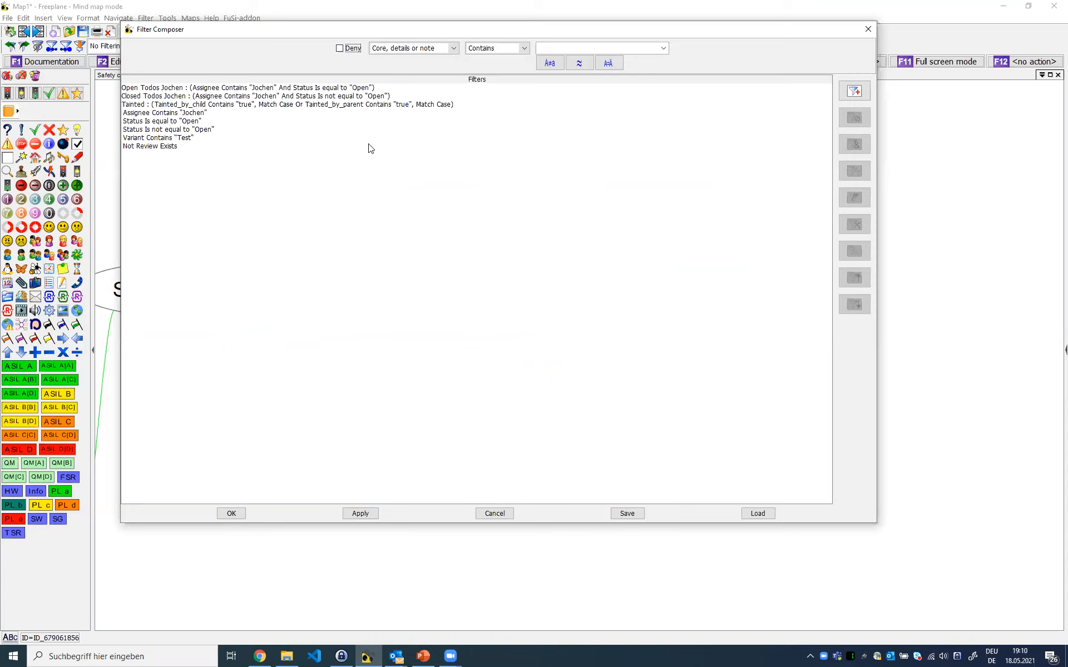
left_click(445, 49)
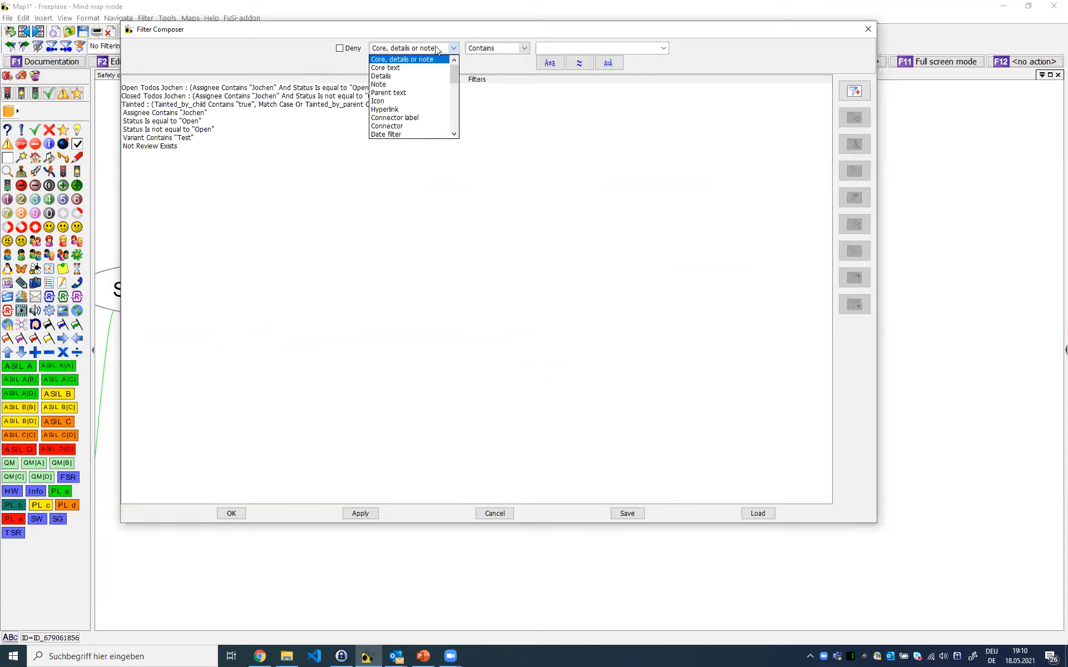
scroll(428, 119, "down", 8)
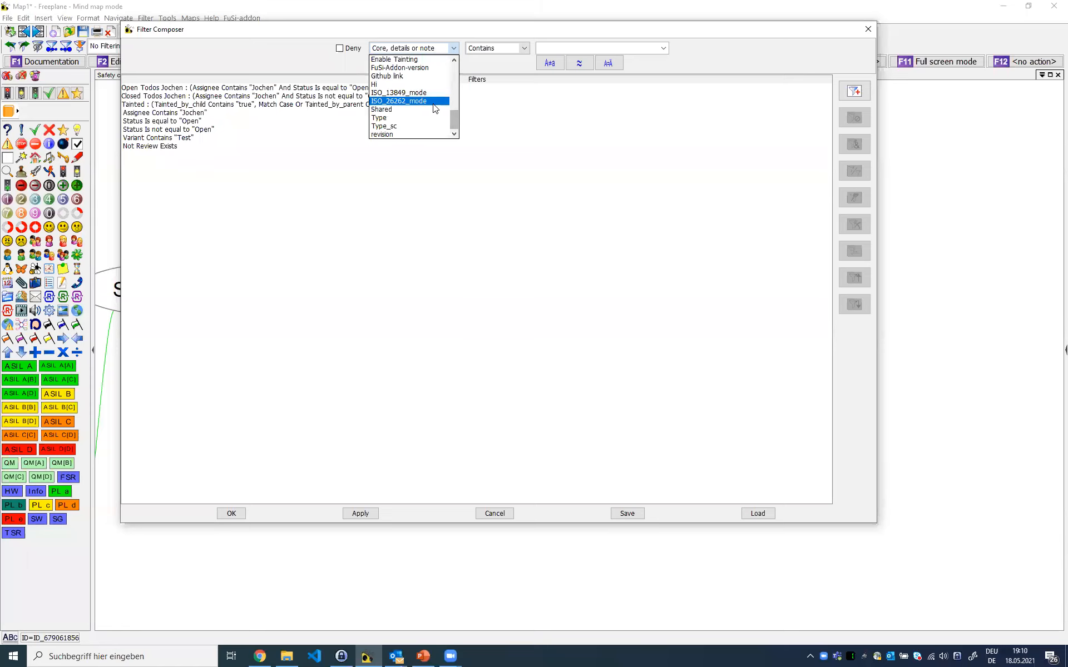
scroll(399, 119, "up", 2)
scroll(398, 120, "up", 2)
scroll(406, 119, "down", 4)
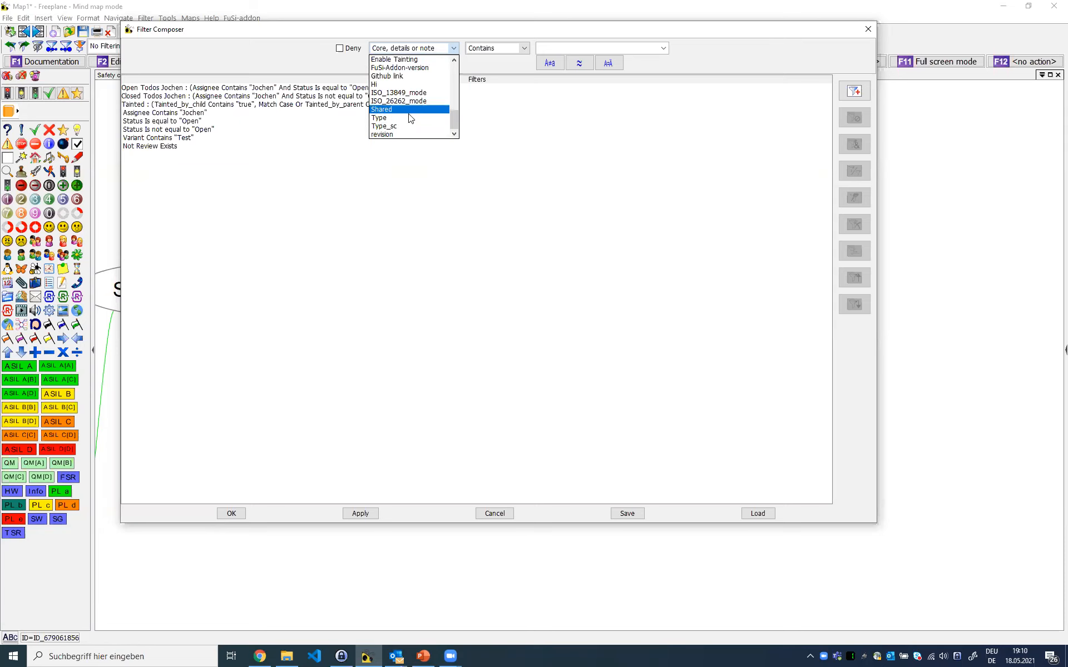
left_click(409, 118)
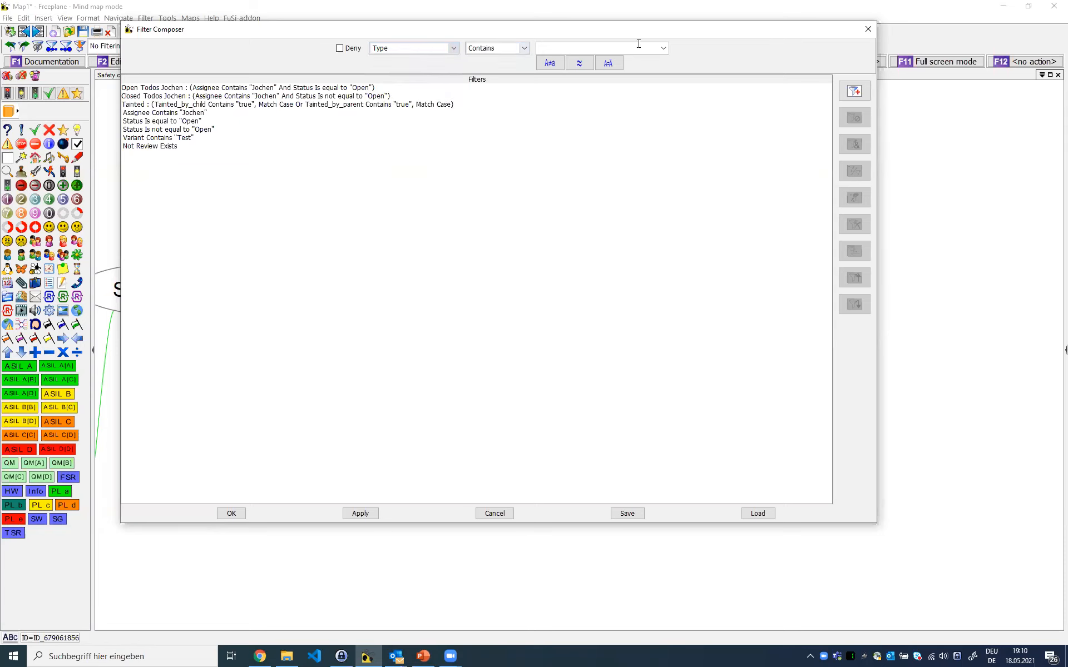
left_click(663, 48)
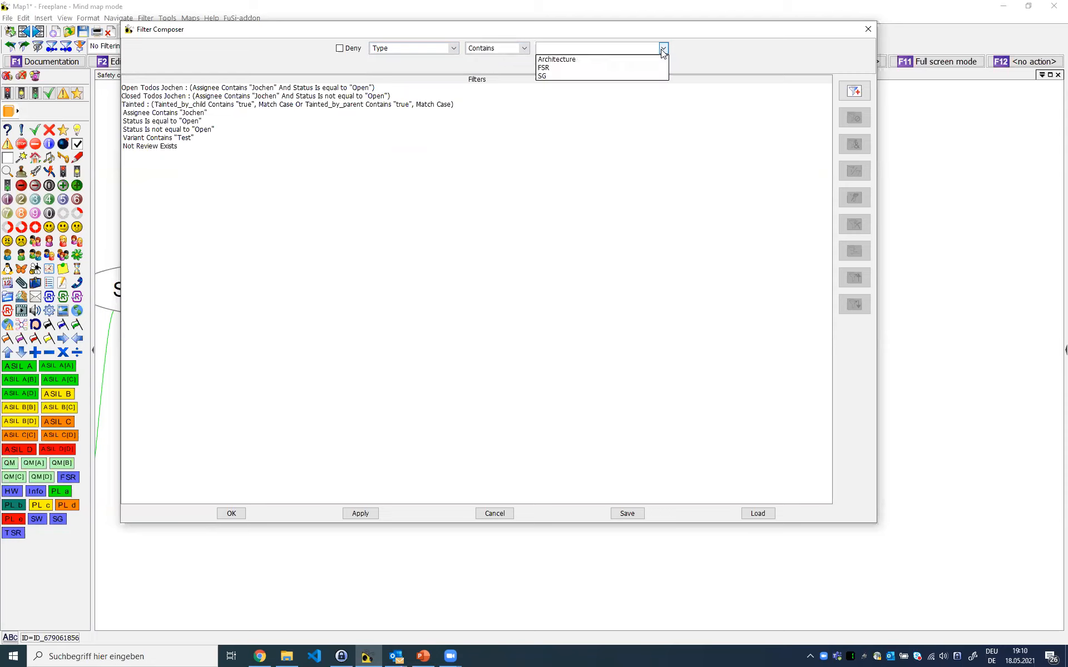
left_click(547, 69)
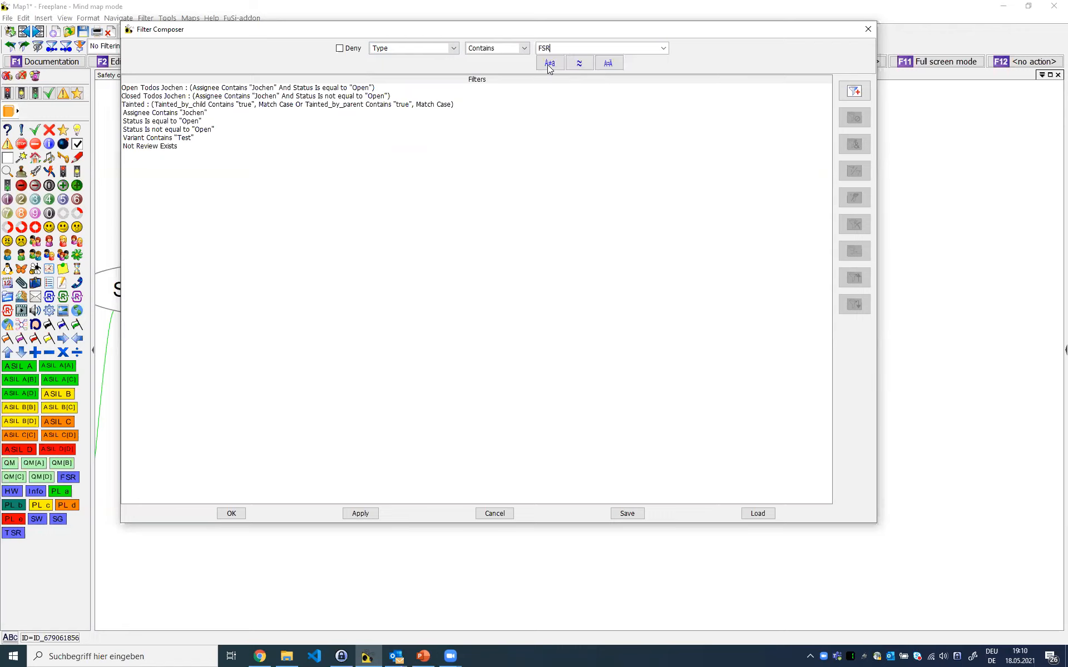
left_click(851, 91)
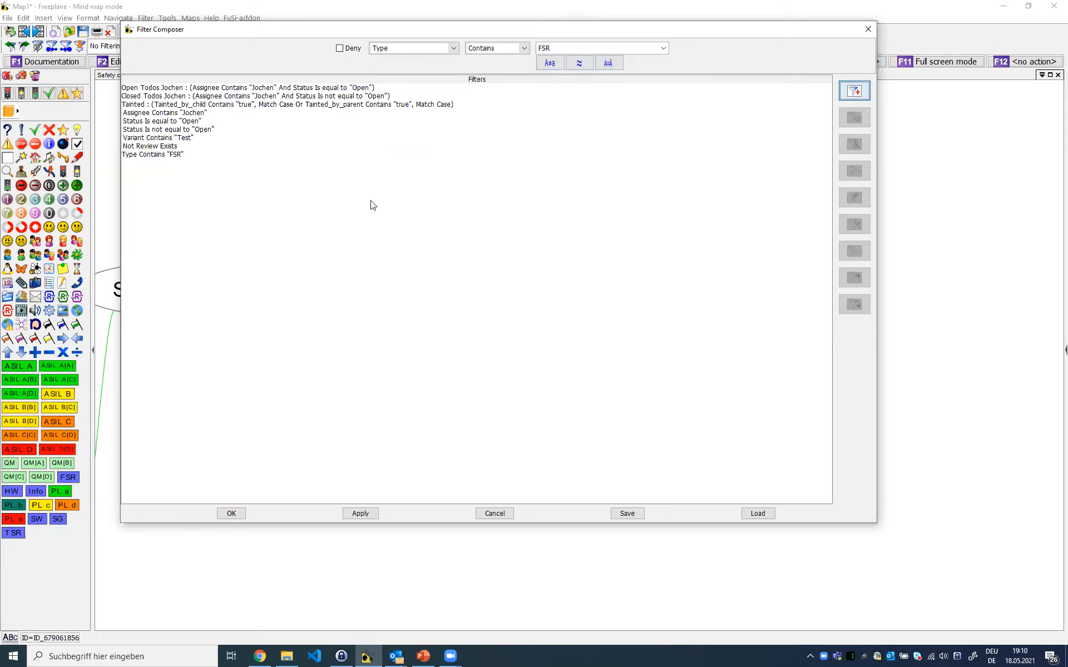
left_click(143, 156)
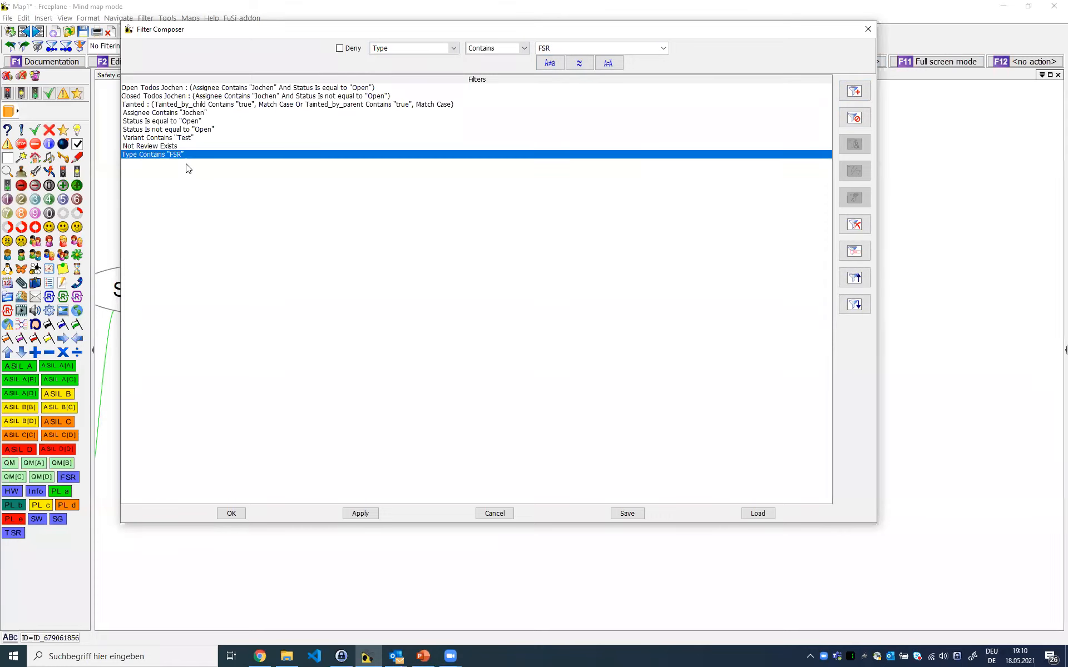
Add a second filter condition, ASIL Contains "B", in the Filter Composer
left_click_drag(298, 24, 377, 57)
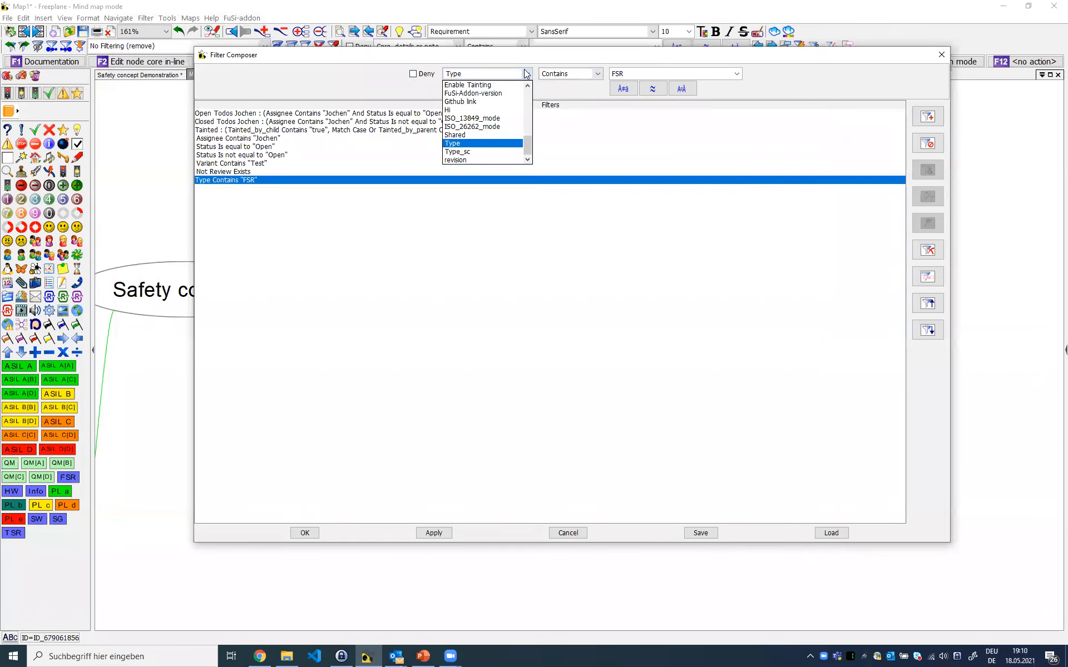
scroll(497, 144, "up", 1)
scroll(497, 144, "up", 3)
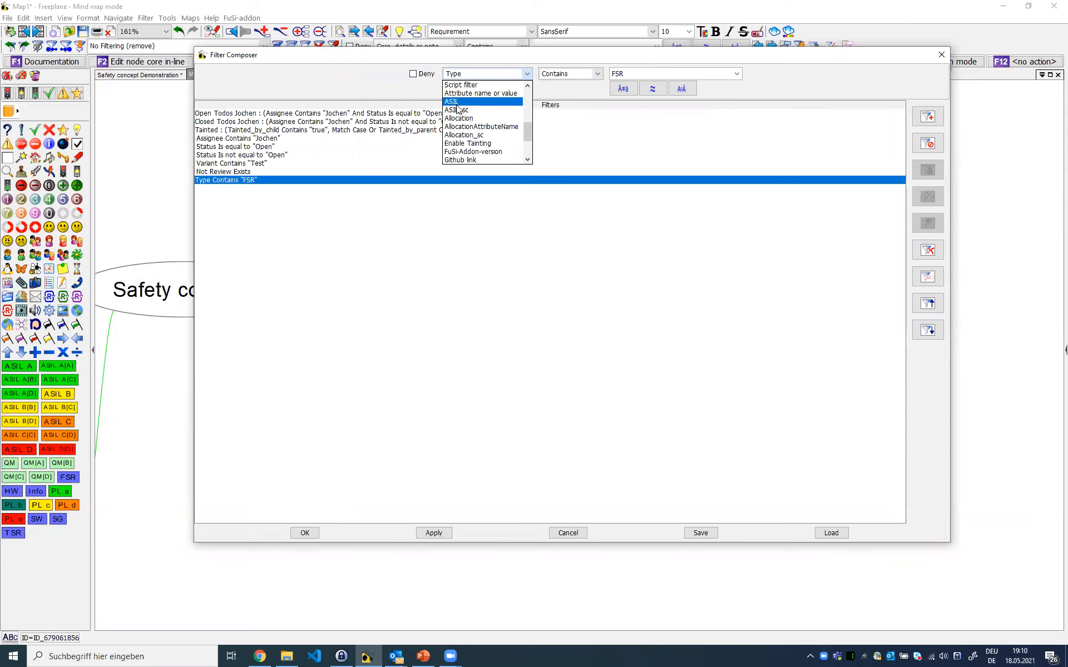
left_click(457, 105)
left_click(678, 71)
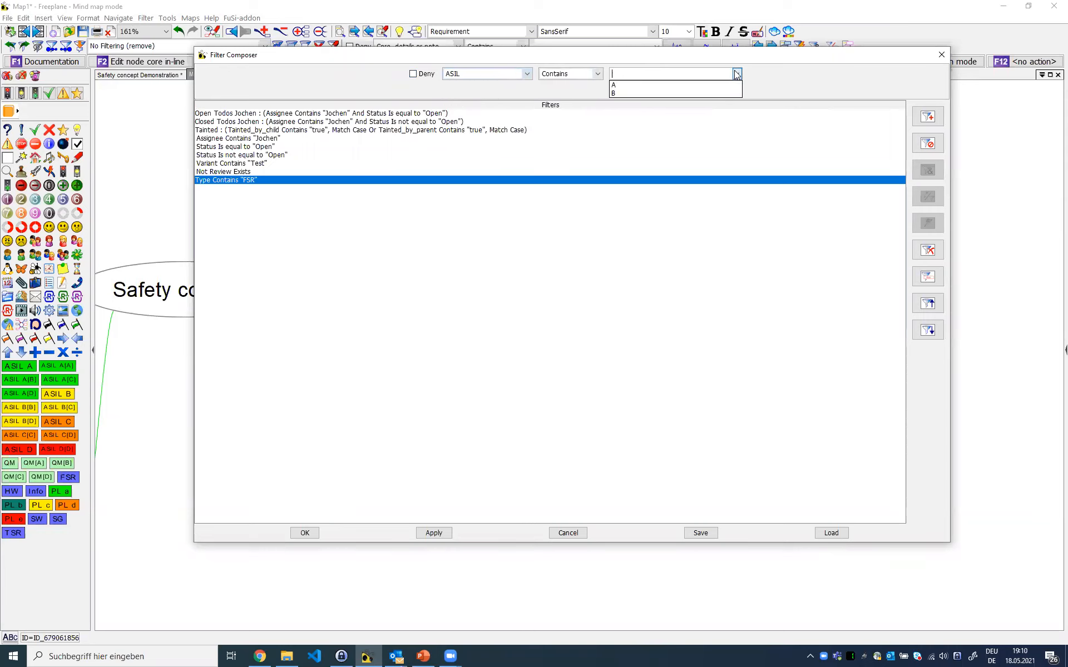
left_click(626, 93)
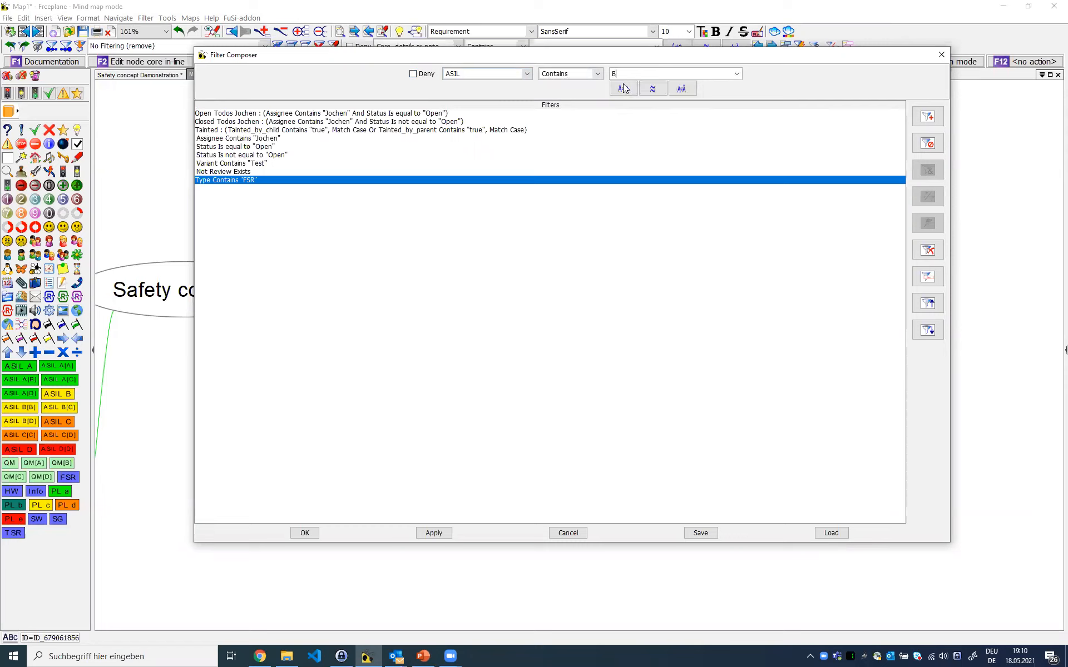
left_click(927, 117)
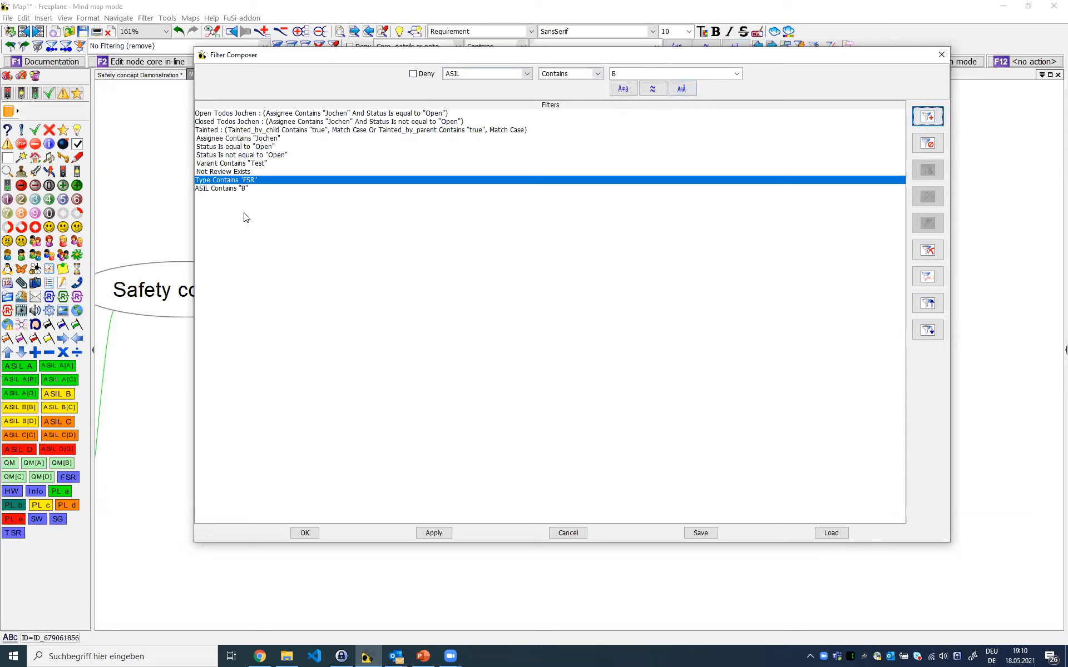
Combine the Type "FSR" and ASIL "B" conditions with And, naming the combination "Demofilter", and close the Filter Composer
left_click(226, 189, "ctrl")
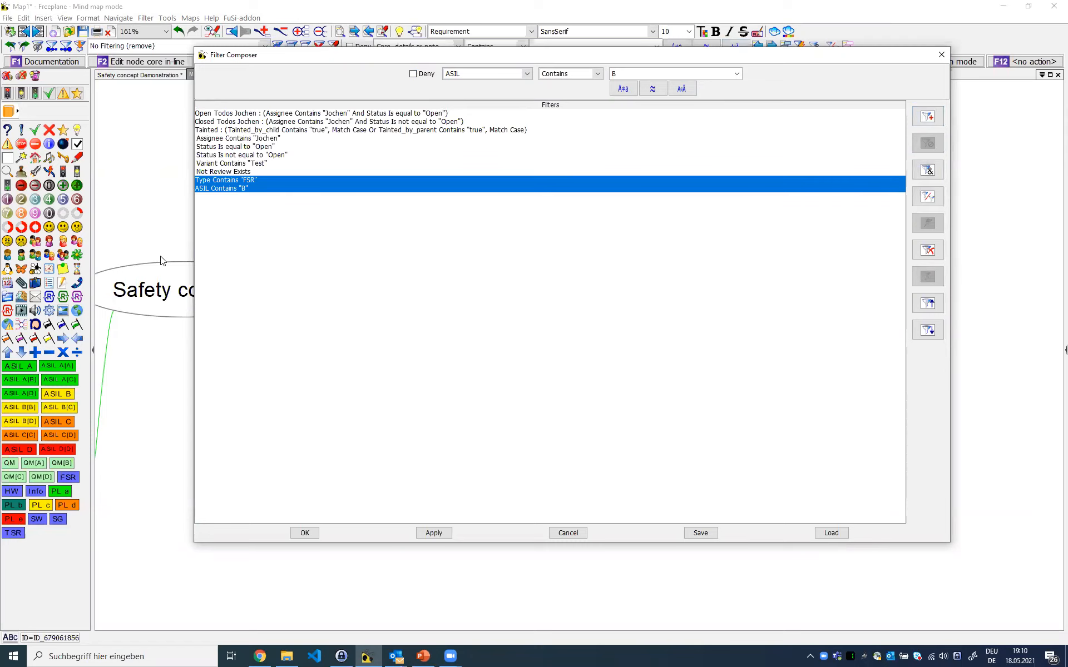
left_click(927, 171)
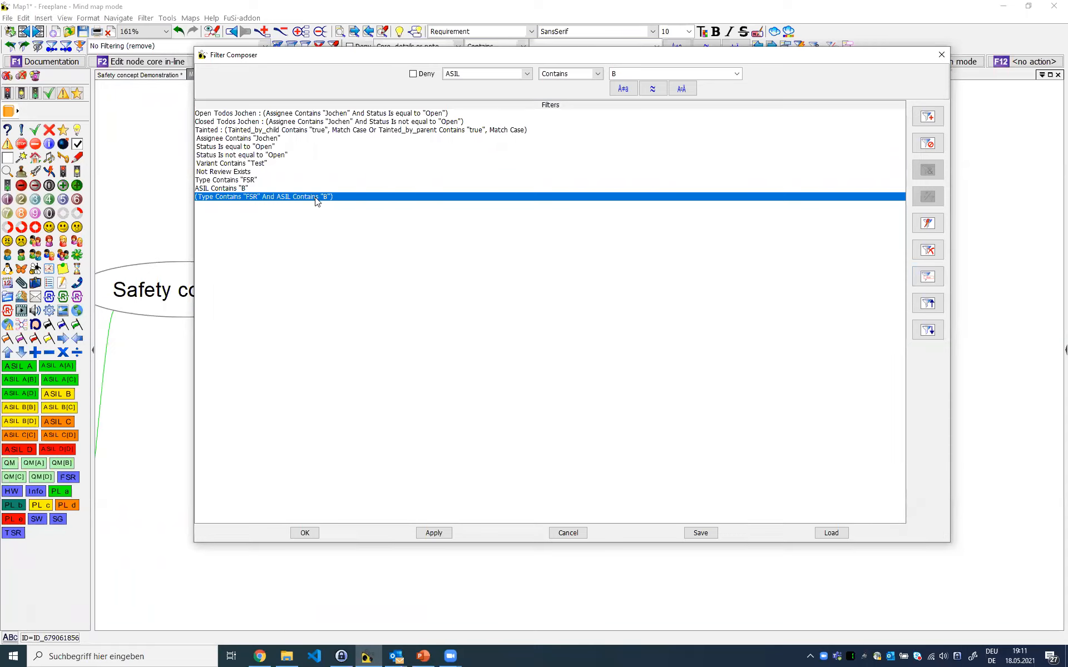
left_click(932, 280)
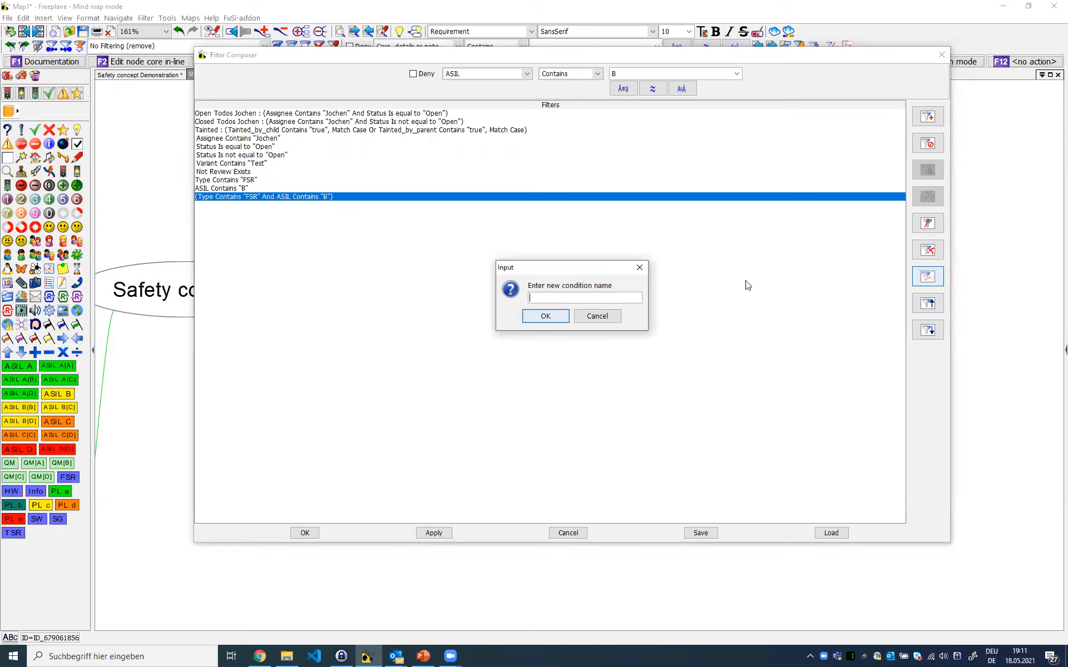
type("Demofilter")
left_click(556, 317)
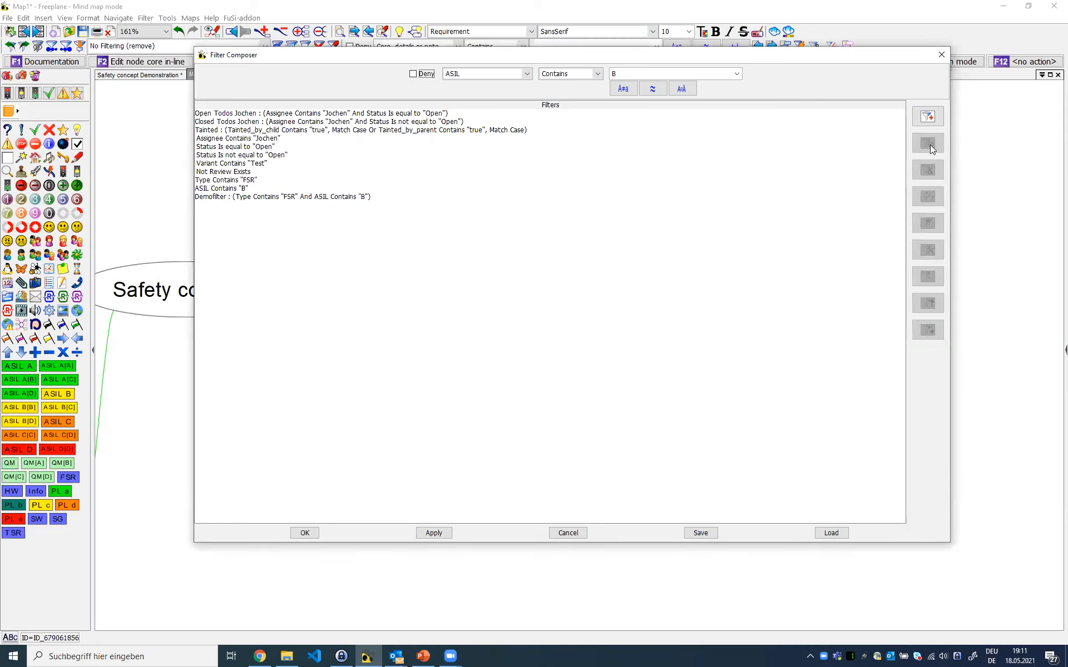
left_click(941, 55)
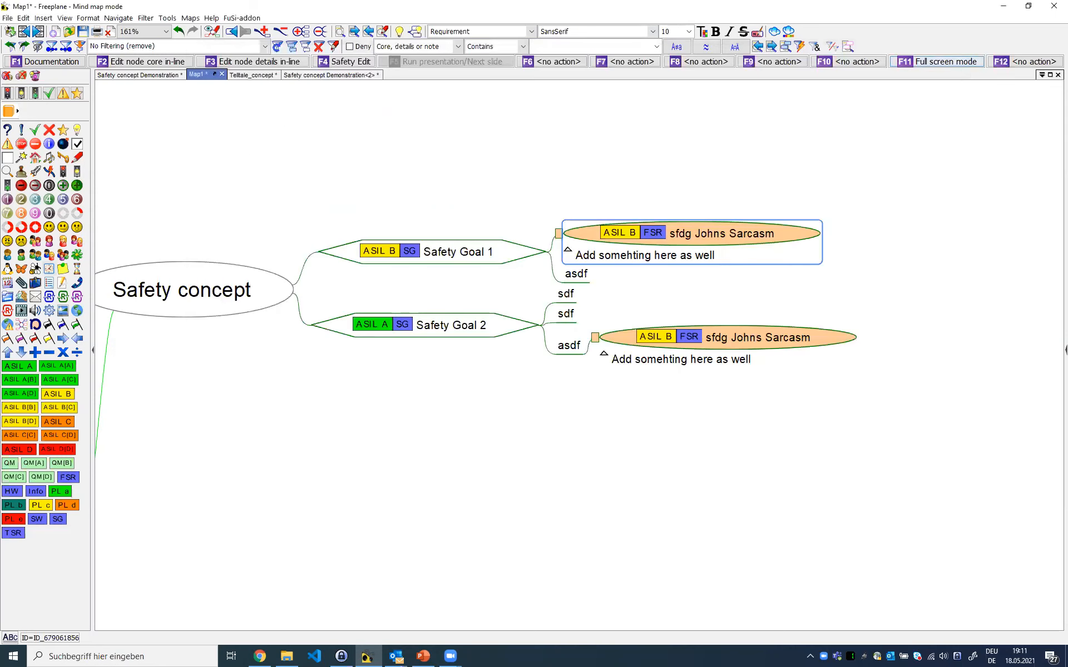
Look through Map1's list of available filters for the saved "Demofilter"
left_click(264, 46)
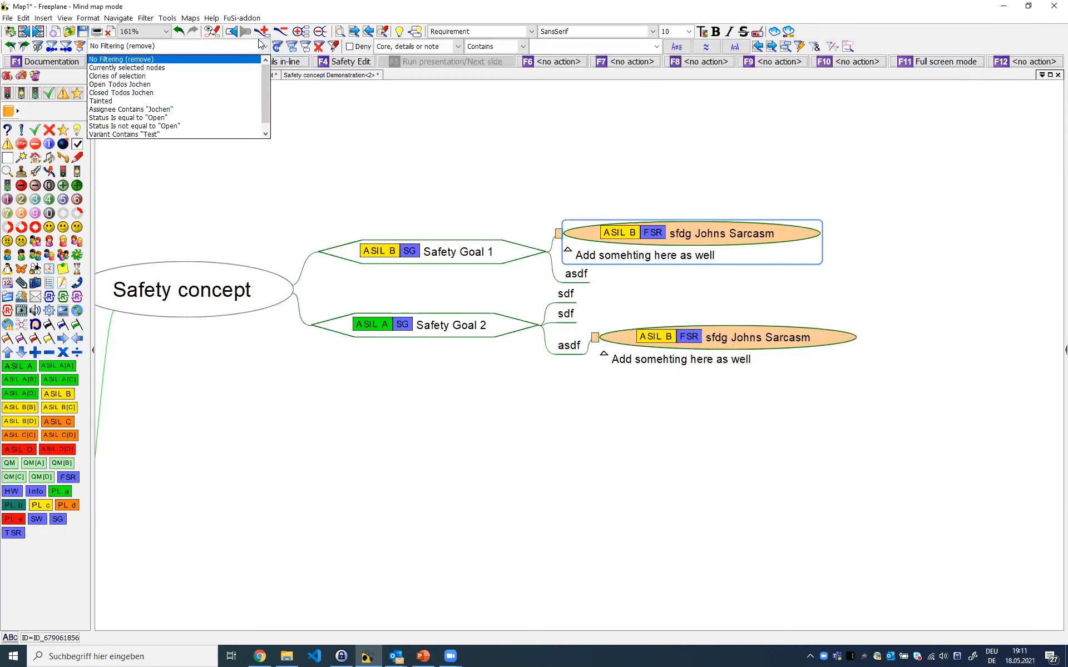
scroll(247, 64, "down", 1)
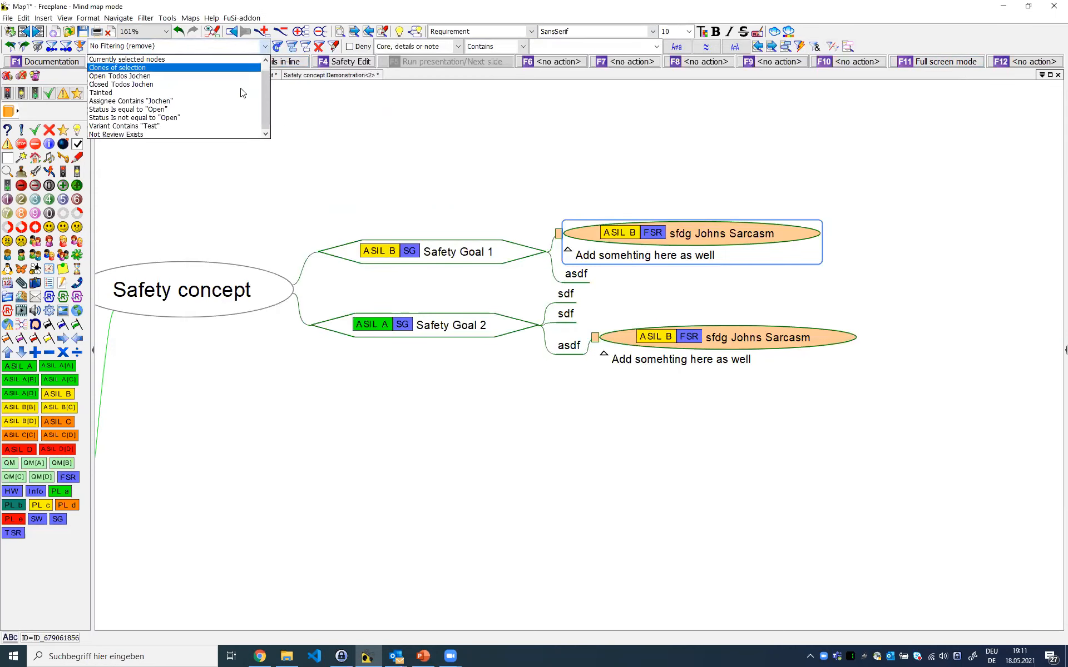
scroll(215, 107, "up", 1)
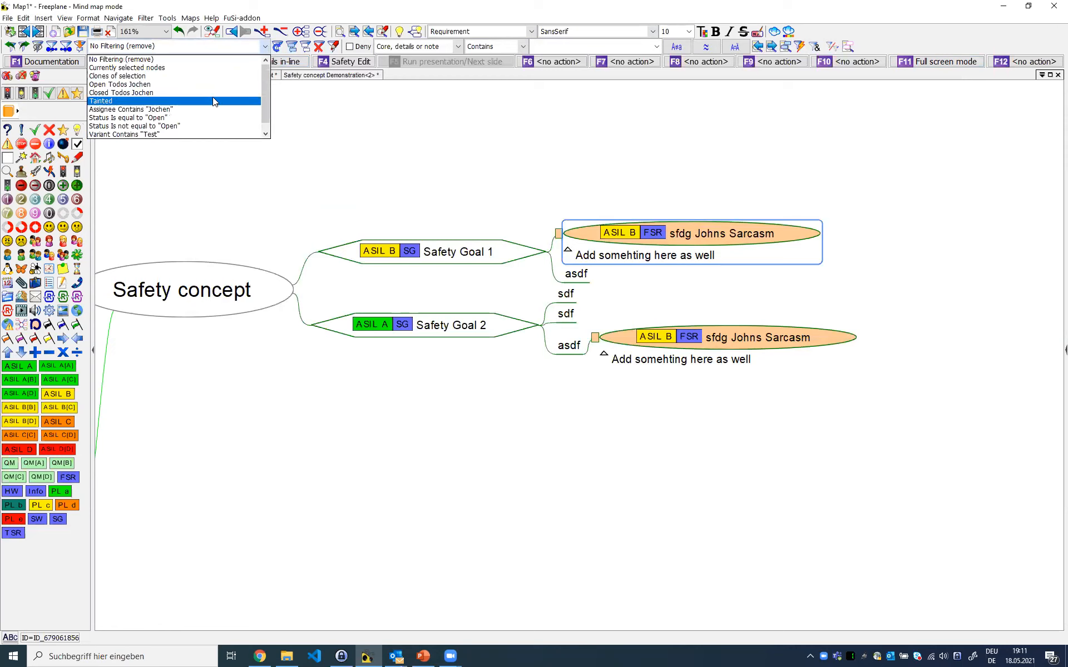
scroll(217, 153, "up", 1)
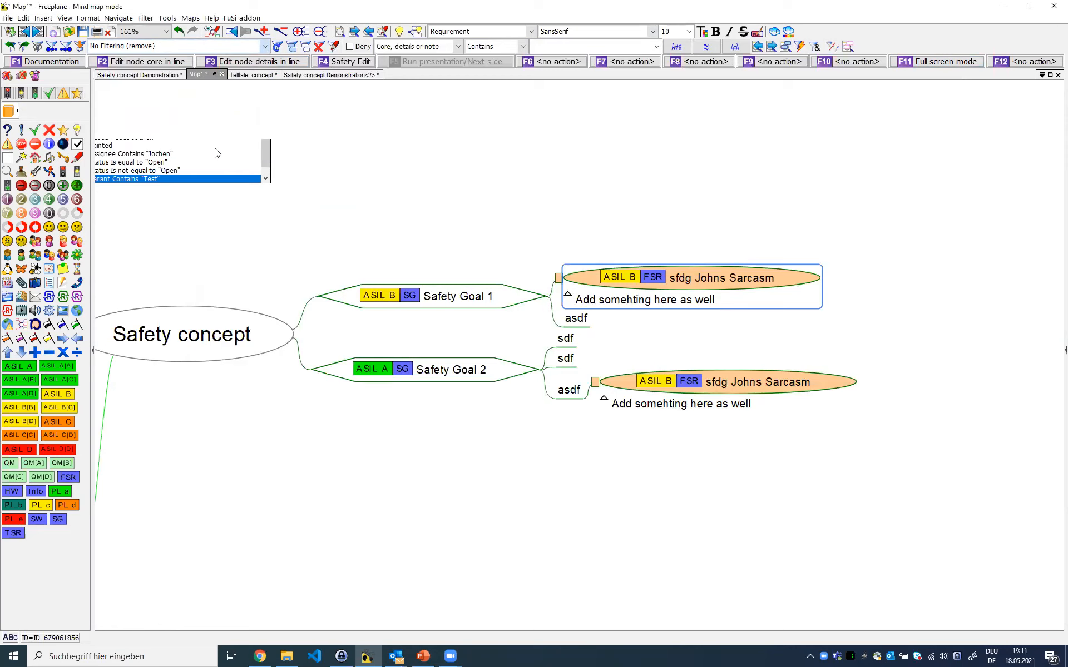
left_click(259, 48)
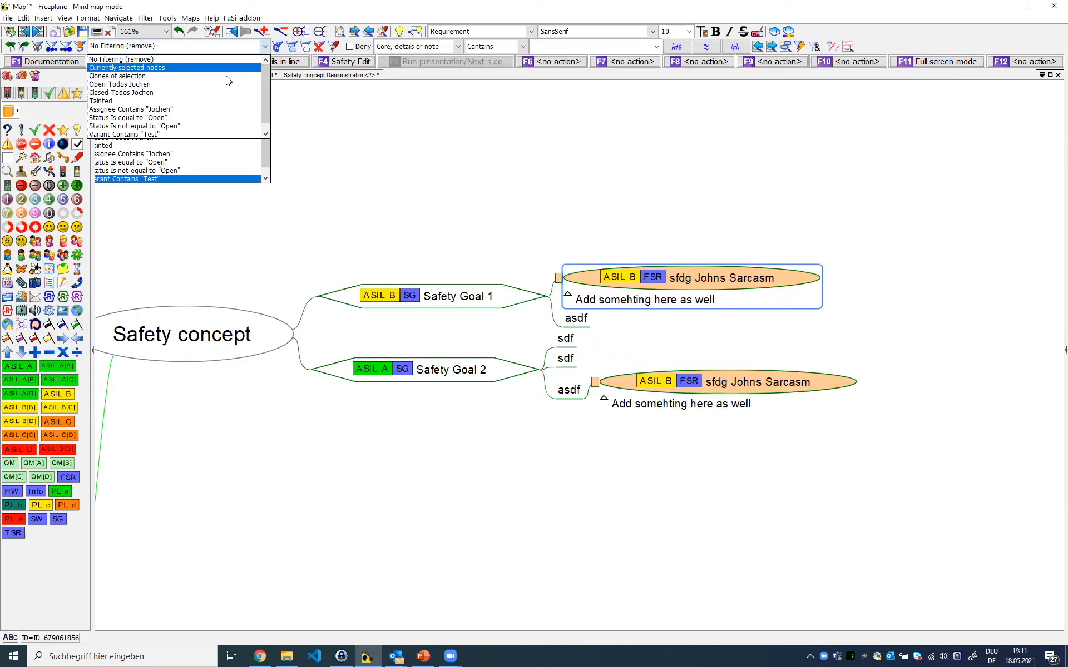
scroll(228, 92, "down", 1)
left_click(337, 129)
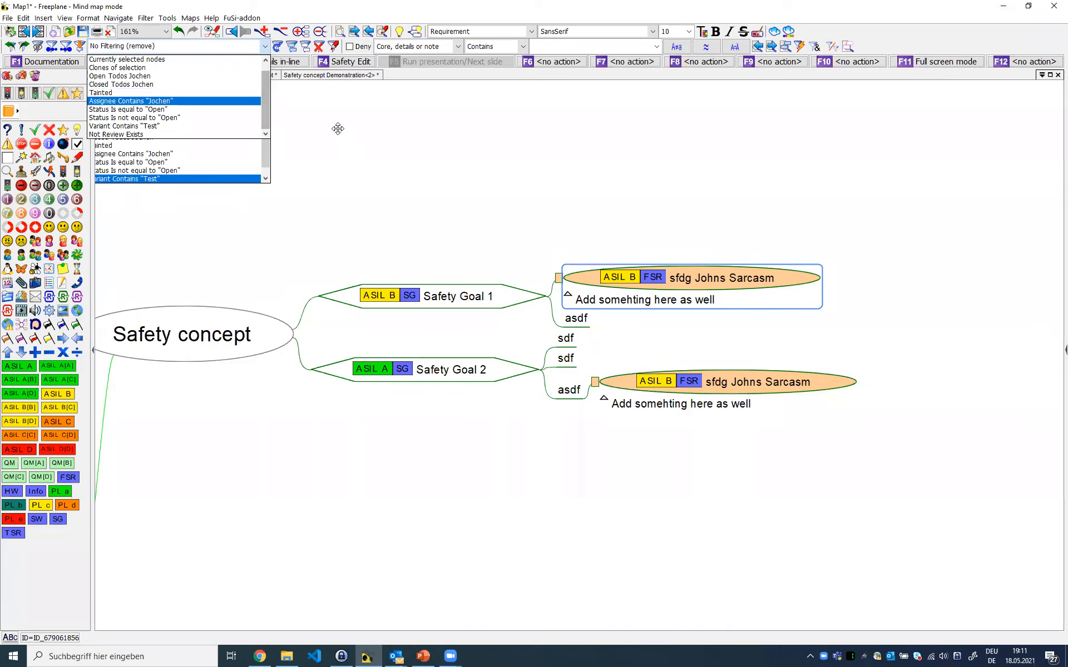
Reopen the Filter Composer, add the condition ASIL Contains "B" and select it
left_click(333, 46)
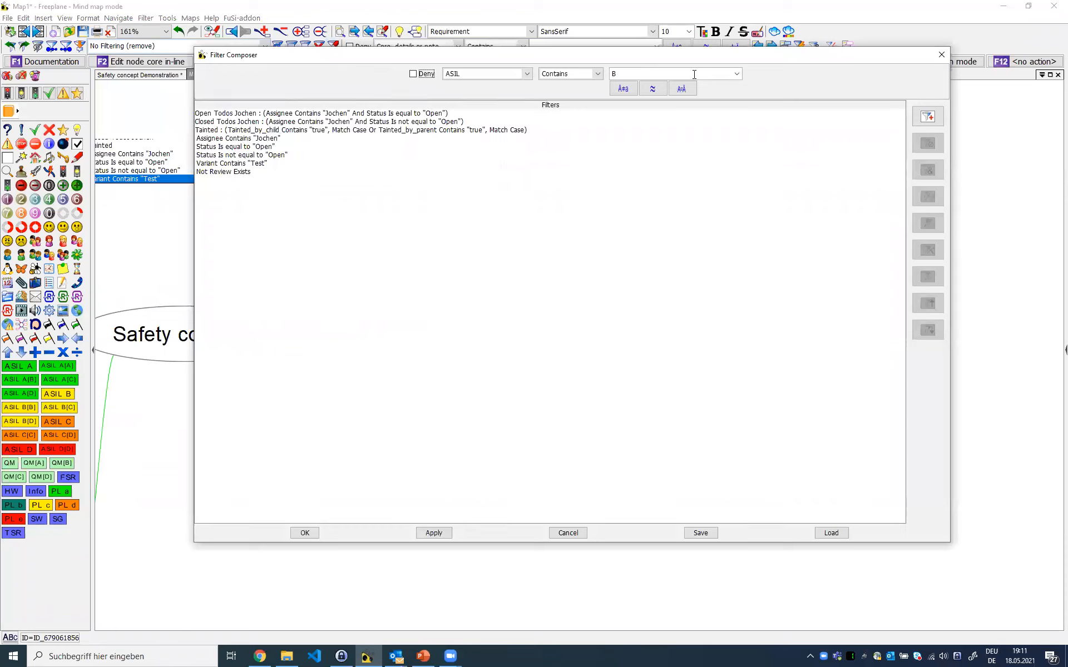
left_click(923, 115)
left_click(526, 74)
scroll(485, 137, "down", 3)
left_click(423, 179)
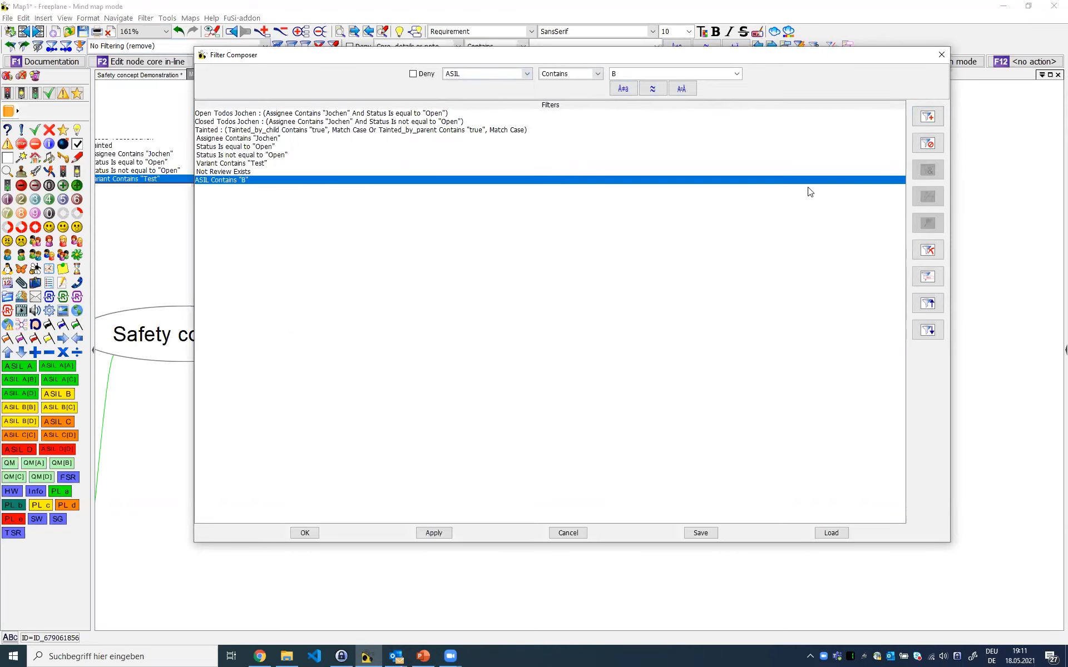
Name the ASIL Contains "B" condition "Demofilter" and apply it to Map1, closing the Filter Composer
left_click(927, 276)
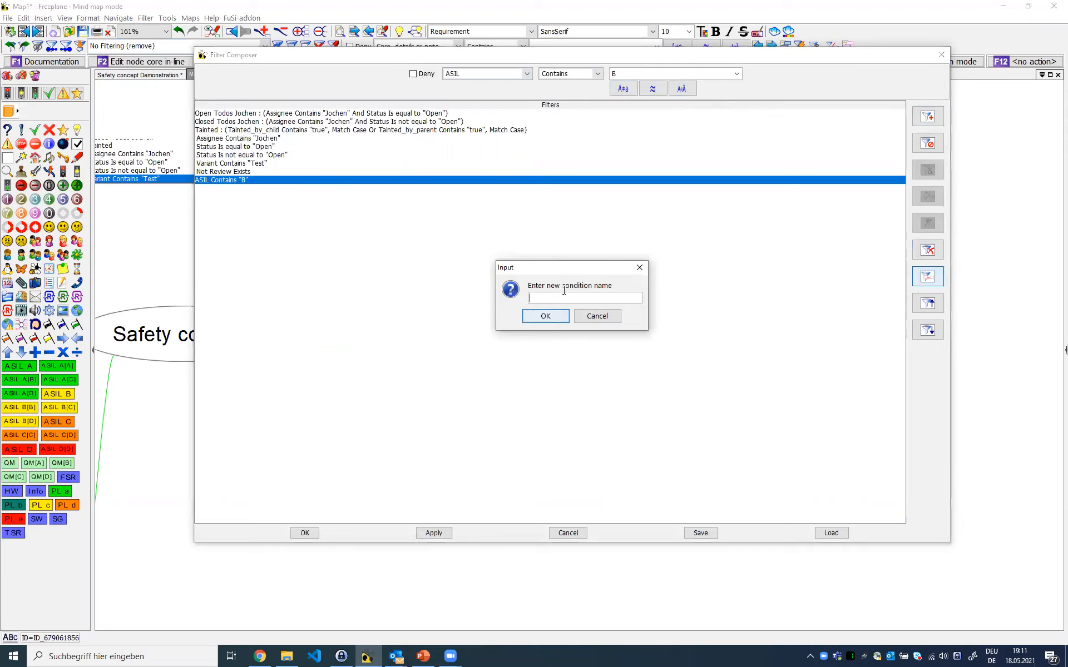
type("Demofilter")
left_click(546, 316)
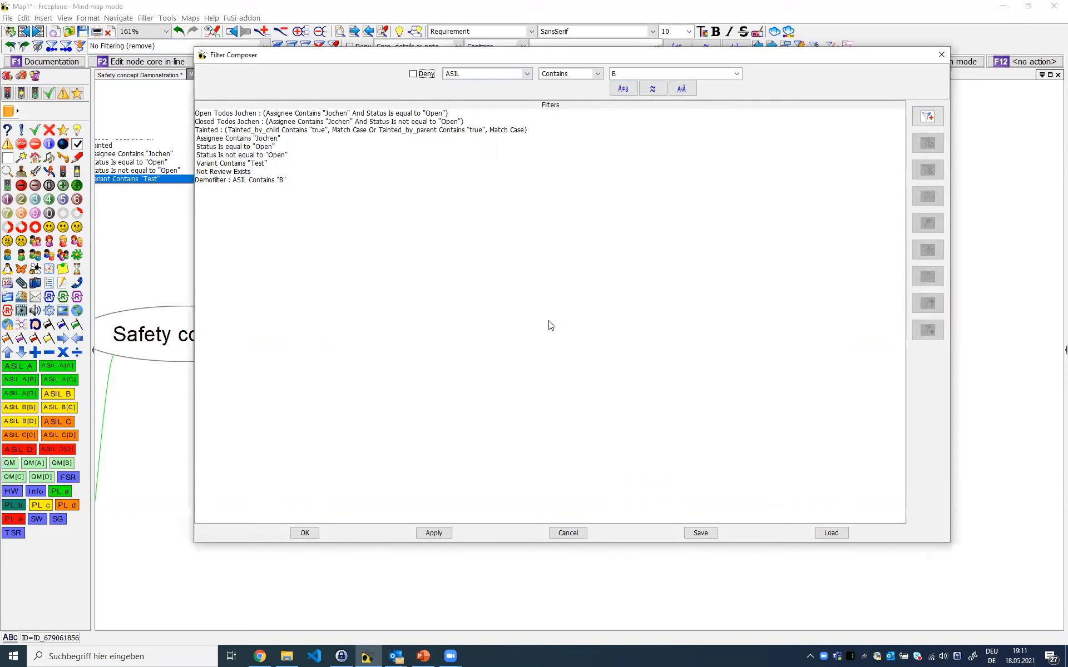
left_click(253, 181)
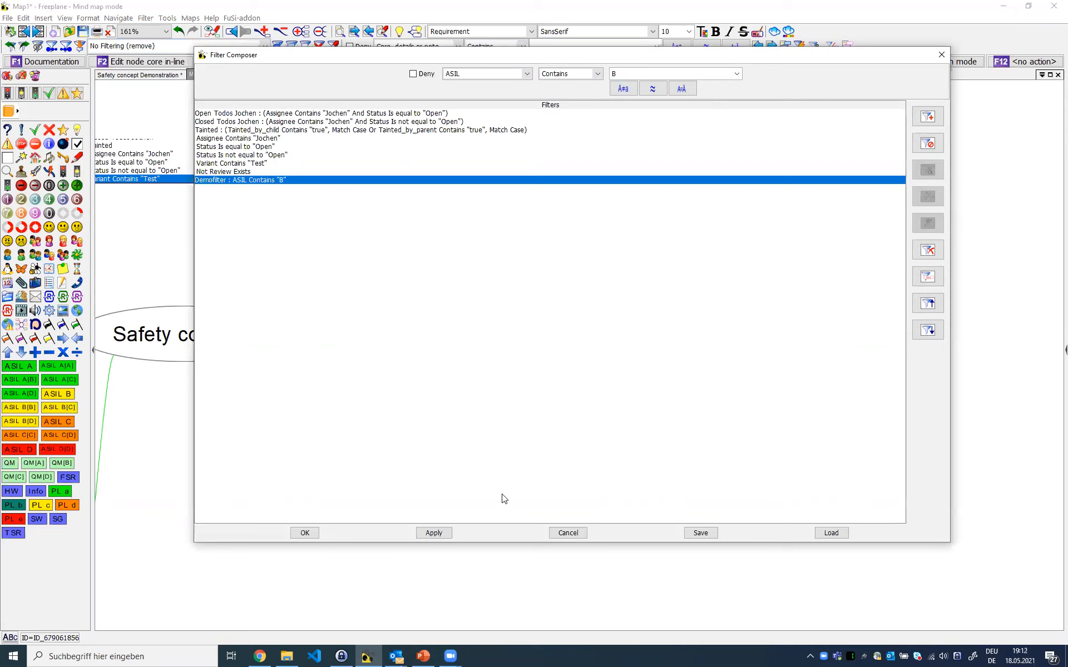
left_click(305, 533)
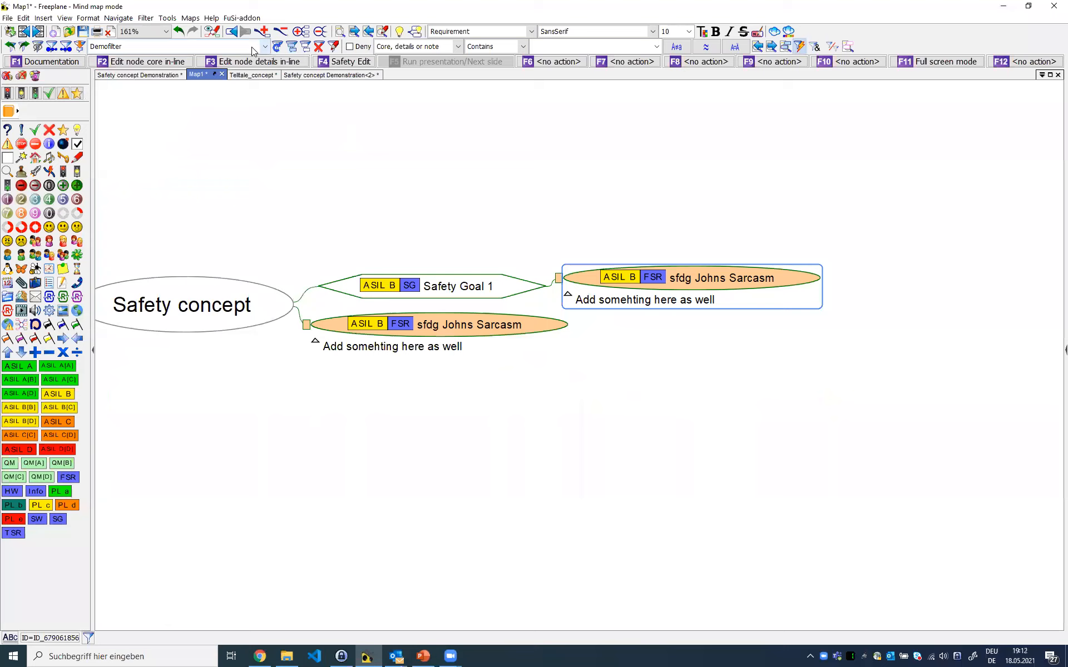
Remove the active filter from Map1 by choosing No Filtering
left_click(265, 48)
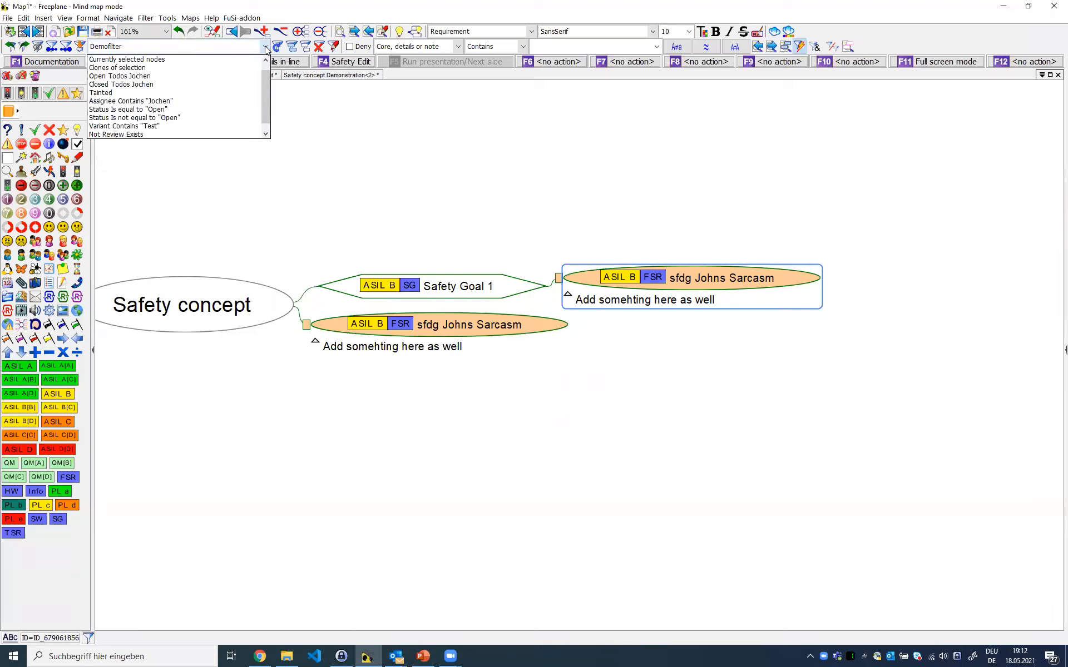
scroll(153, 83, "down", 1)
scroll(153, 84, "up", 3)
left_click(153, 46)
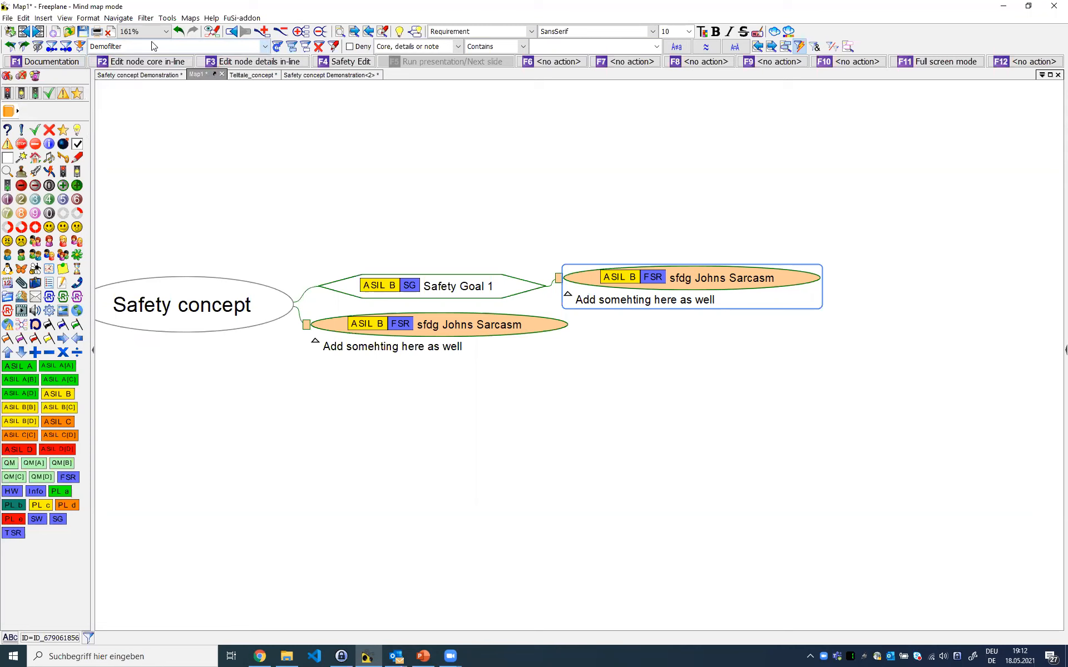
Filter Map1 with the saved "Demofilter"
left_click(263, 45)
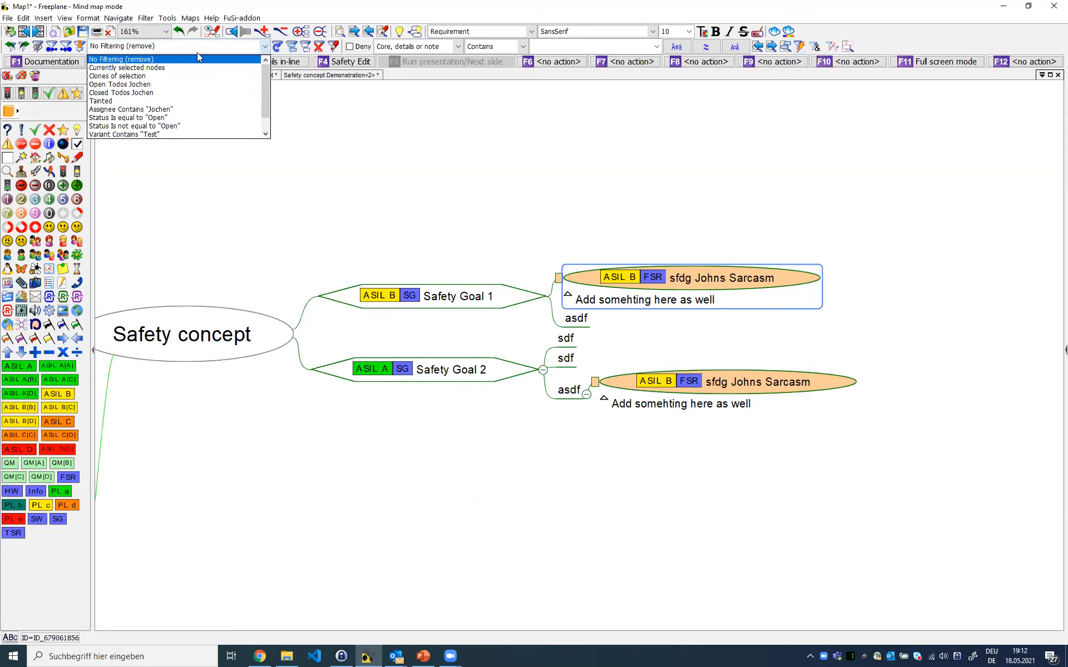
scroll(150, 92, "down", 2)
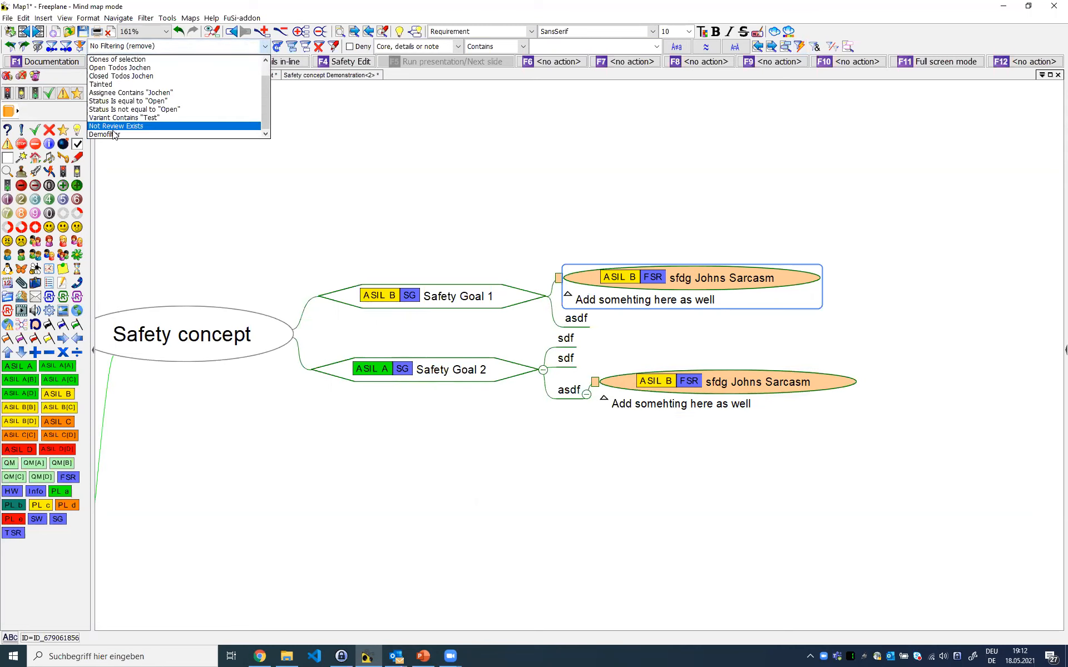
key("Return")
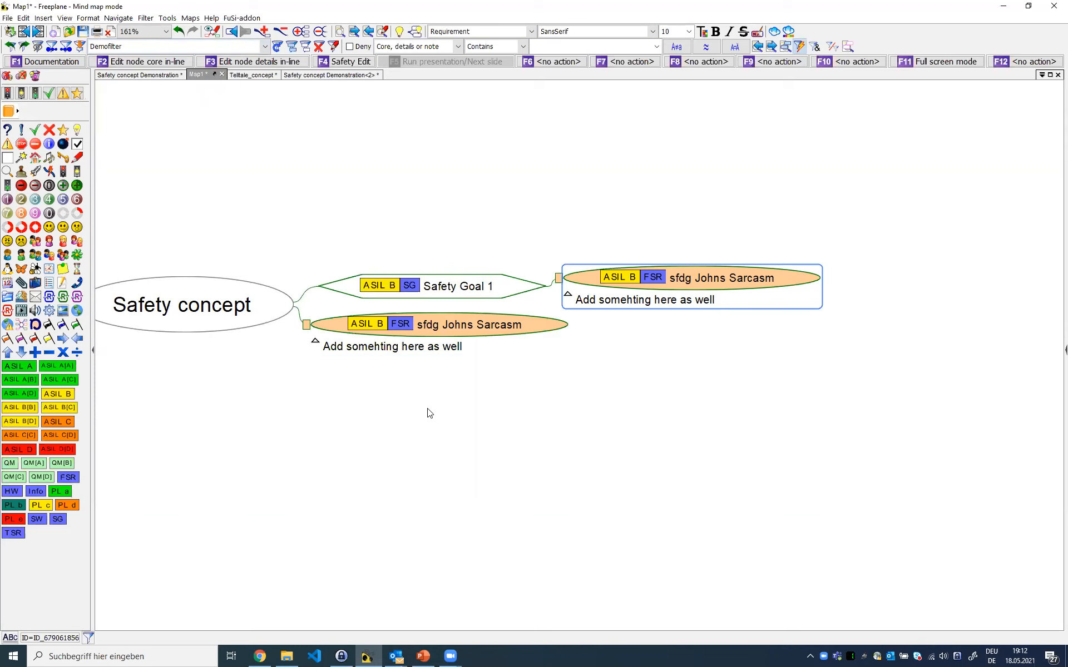
left_click_drag(543, 378, 586, 372)
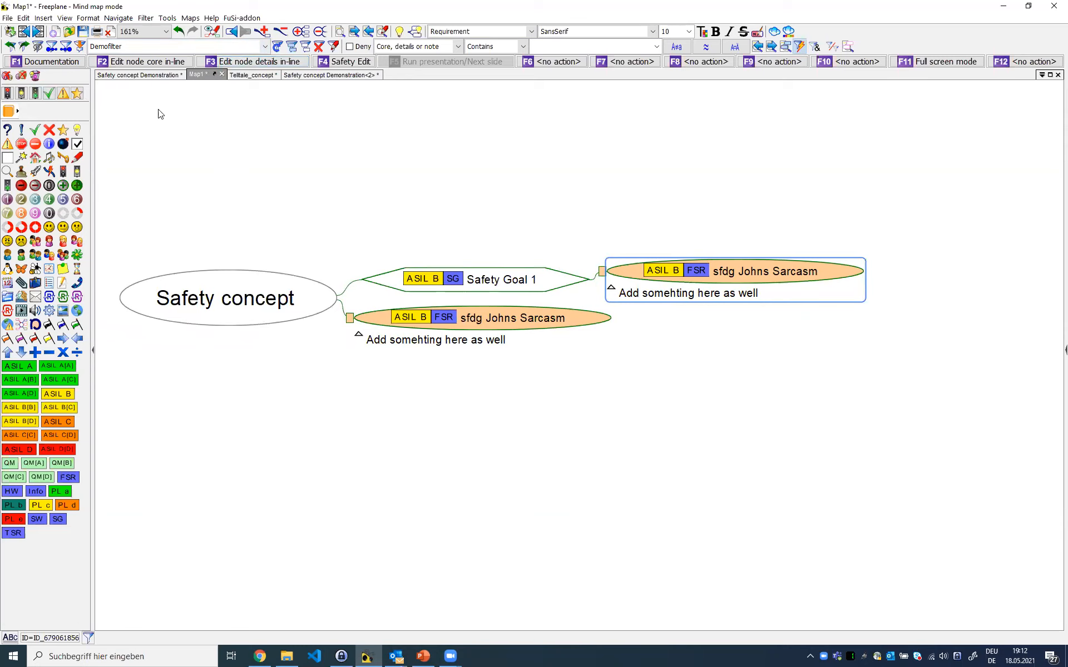
Return to the Safety concept Demonstration map and read the entry on using views to work on several aspects
left_click(137, 75)
left_click_drag(642, 344, 626, 337)
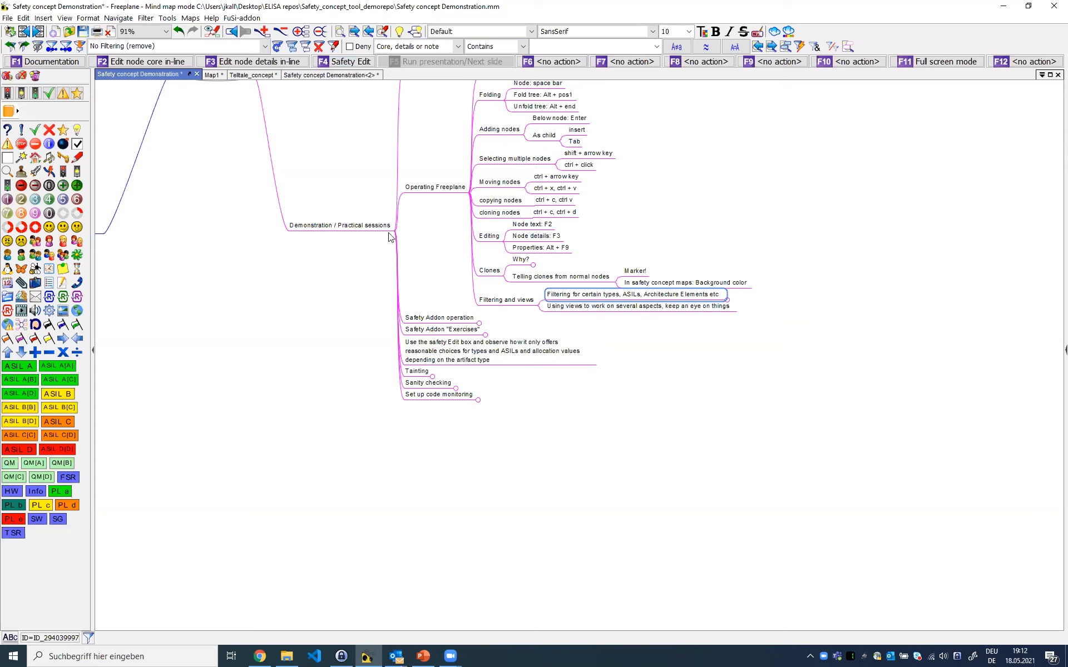
left_click(595, 307)
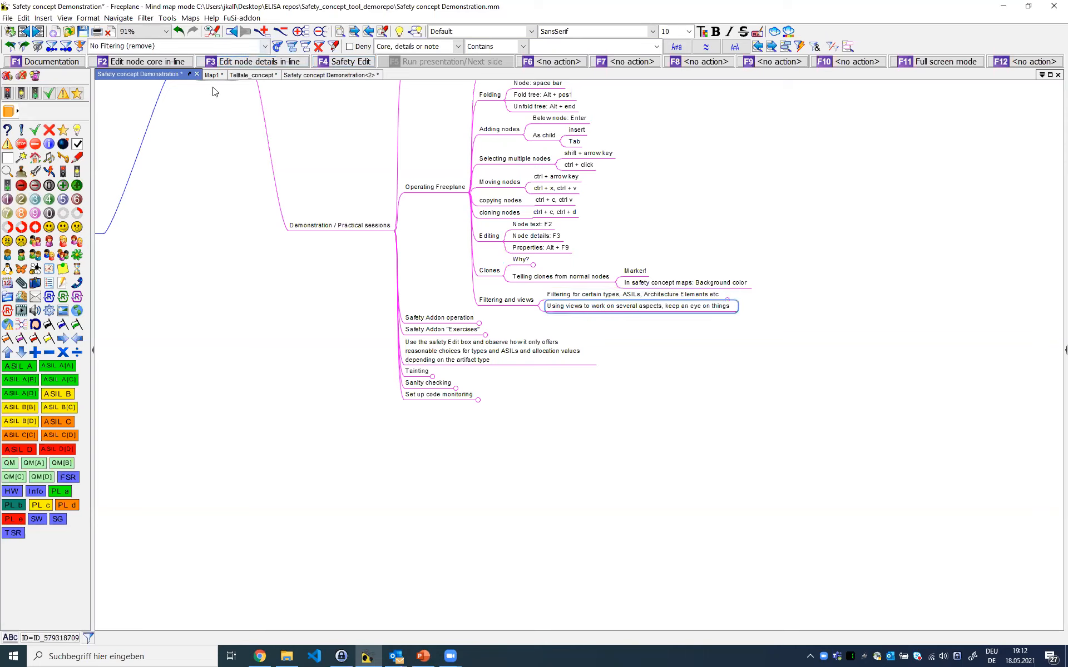
left_click_drag(348, 136, 383, 329)
left_click_drag(325, 248, 348, 218)
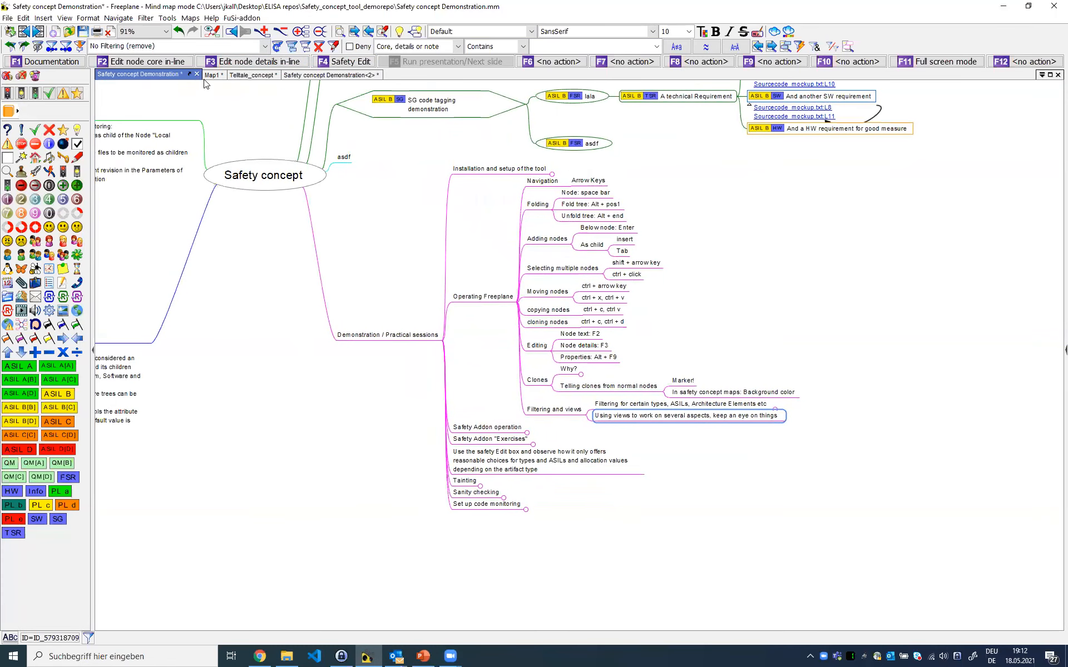
Open a new map view of Map1 and filter that view with "Demofilter"
left_click(211, 76)
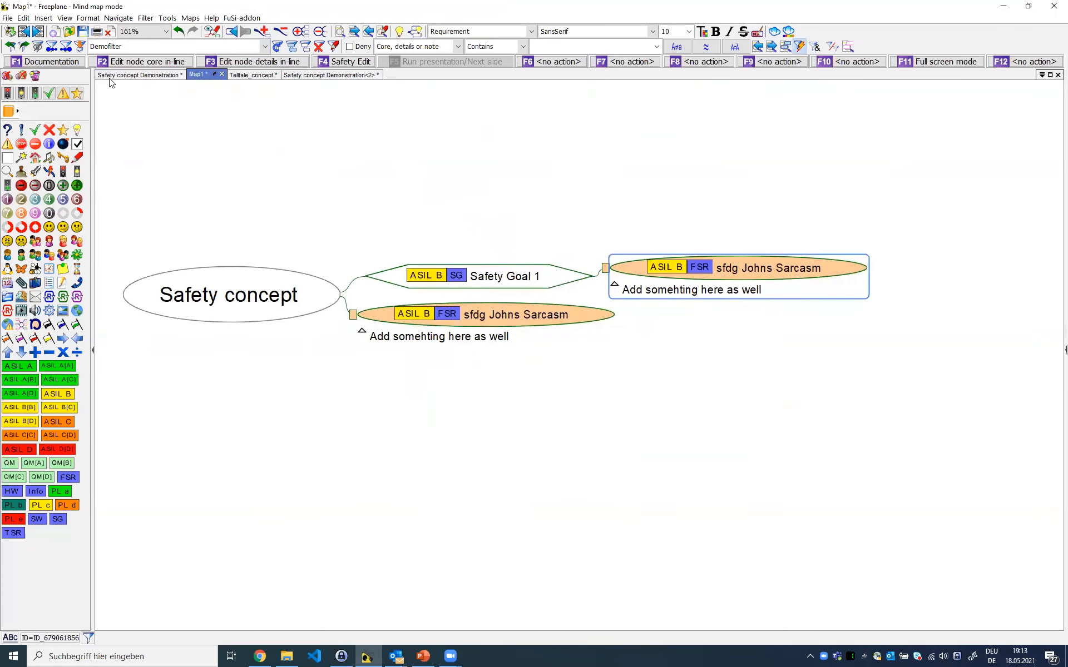
left_click(65, 18)
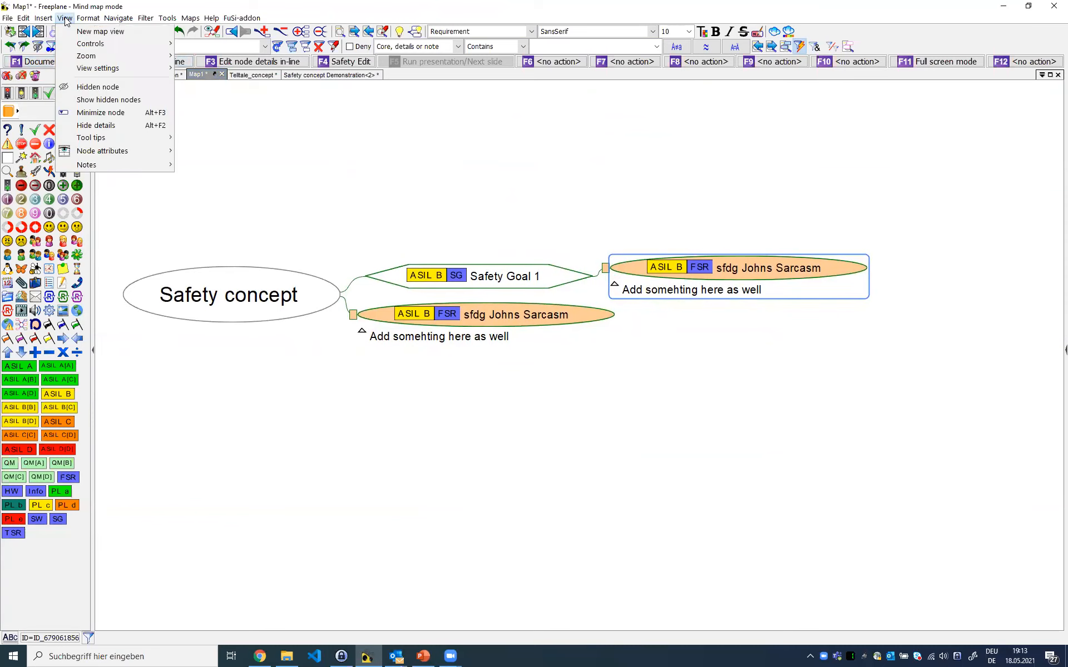
left_click(98, 33)
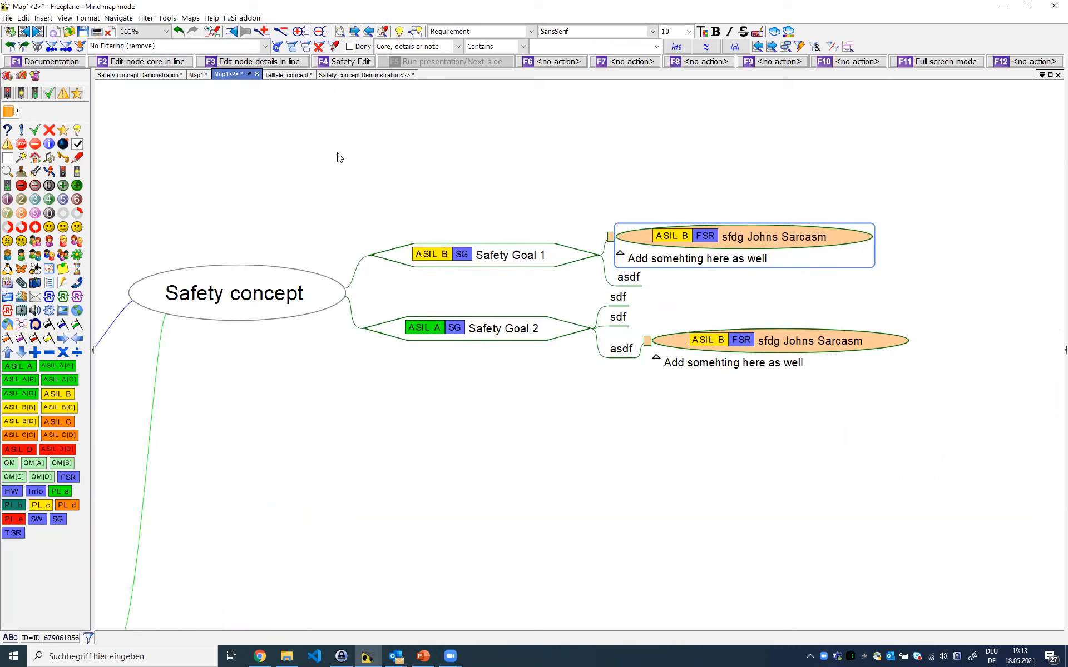
left_click(220, 46)
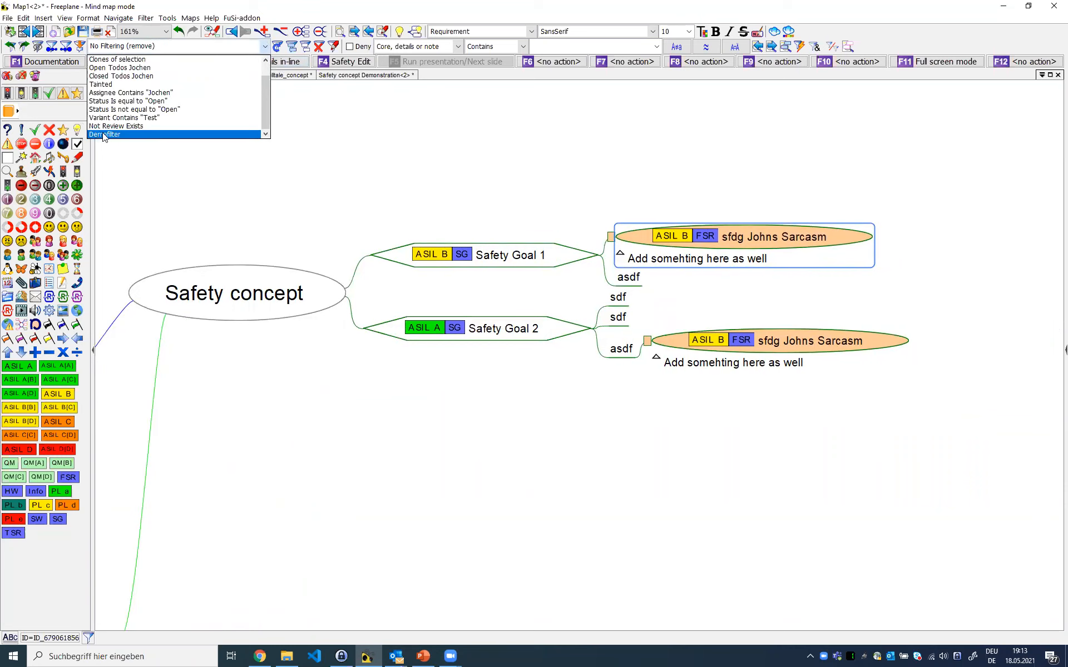
left_click(104, 135)
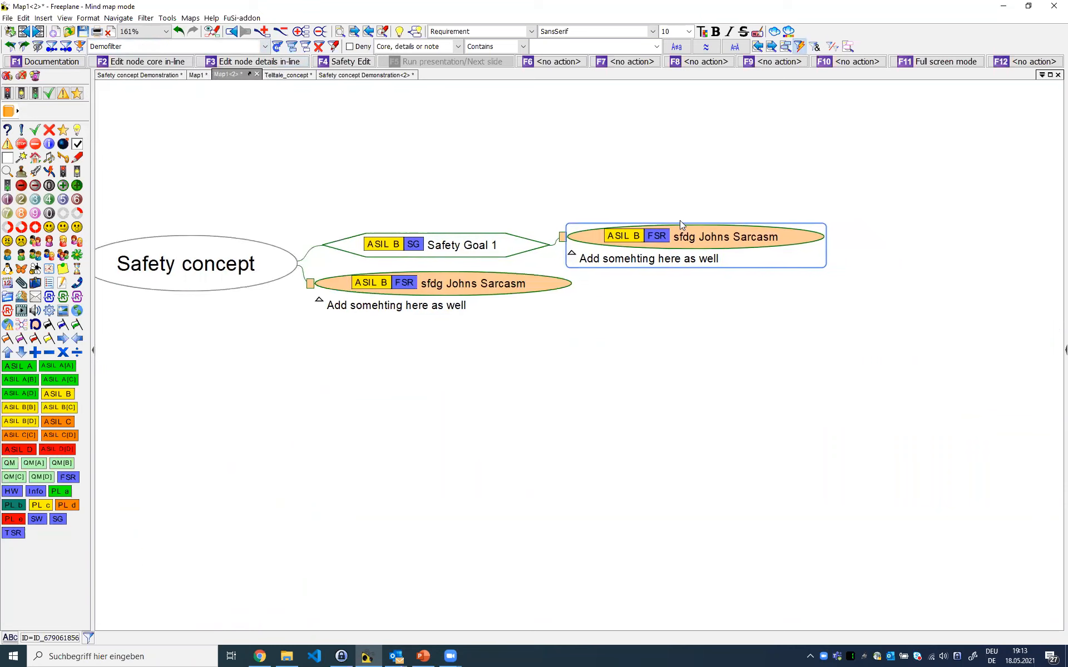
Change the text of the Safety Goal 1 node to "Safety Goal test" in the second view
double_click(500, 248)
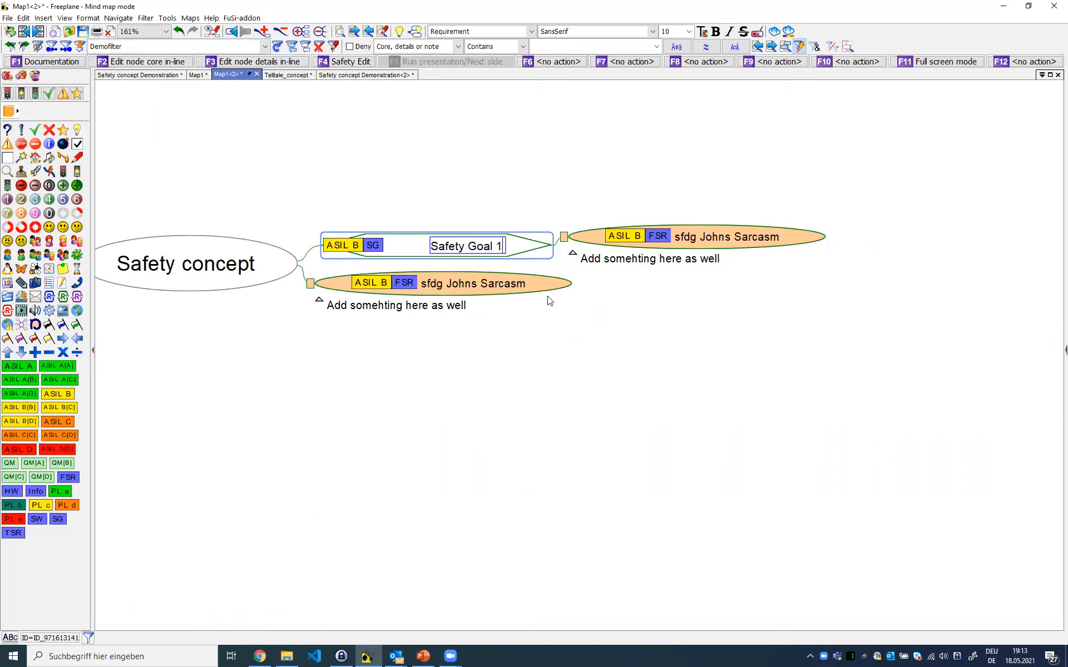
type("test")
key("Return")
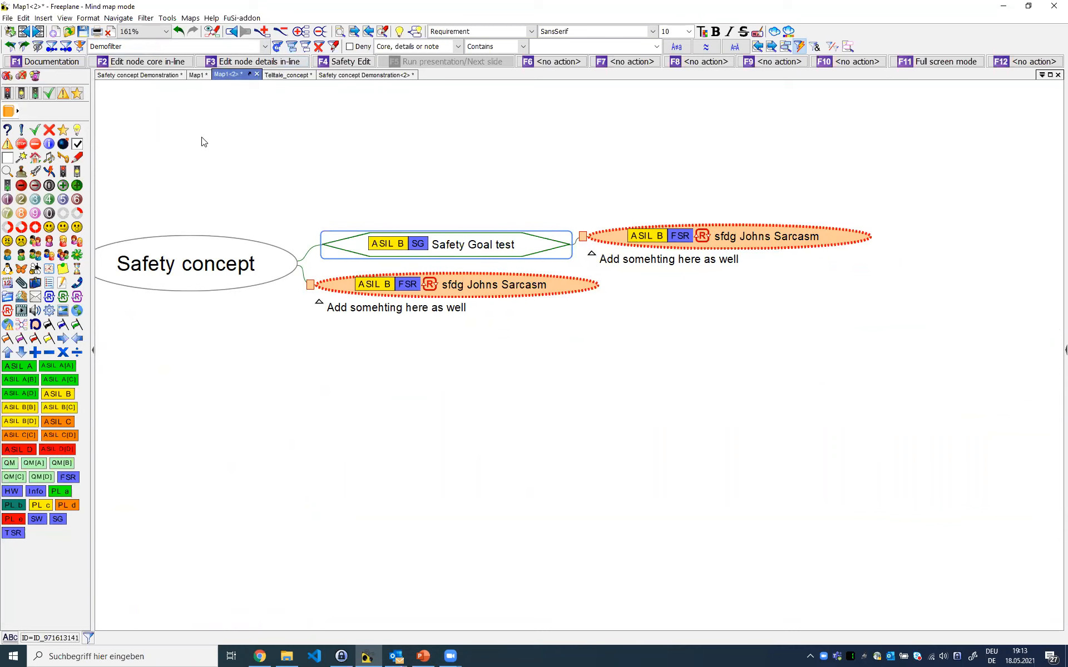
Compare the renamed safety goal and its requirement nodes in both views of Map1
left_click(198, 75)
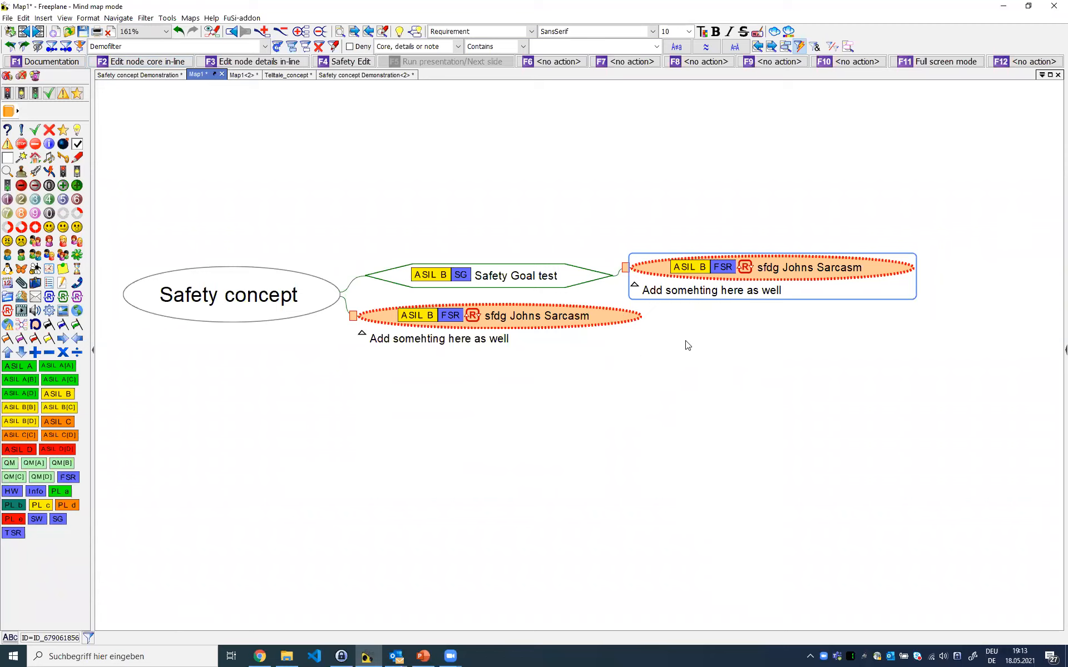
left_click_drag(719, 374, 653, 358)
left_click_drag(447, 403, 526, 396)
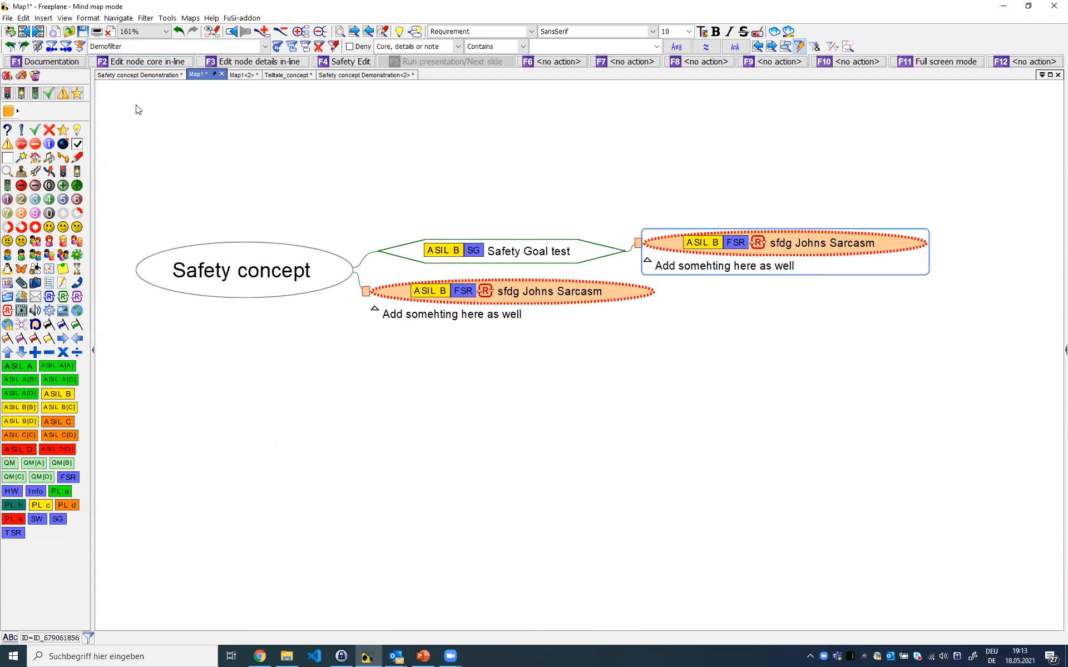
left_click(245, 80)
left_click_drag(242, 344, 658, 338)
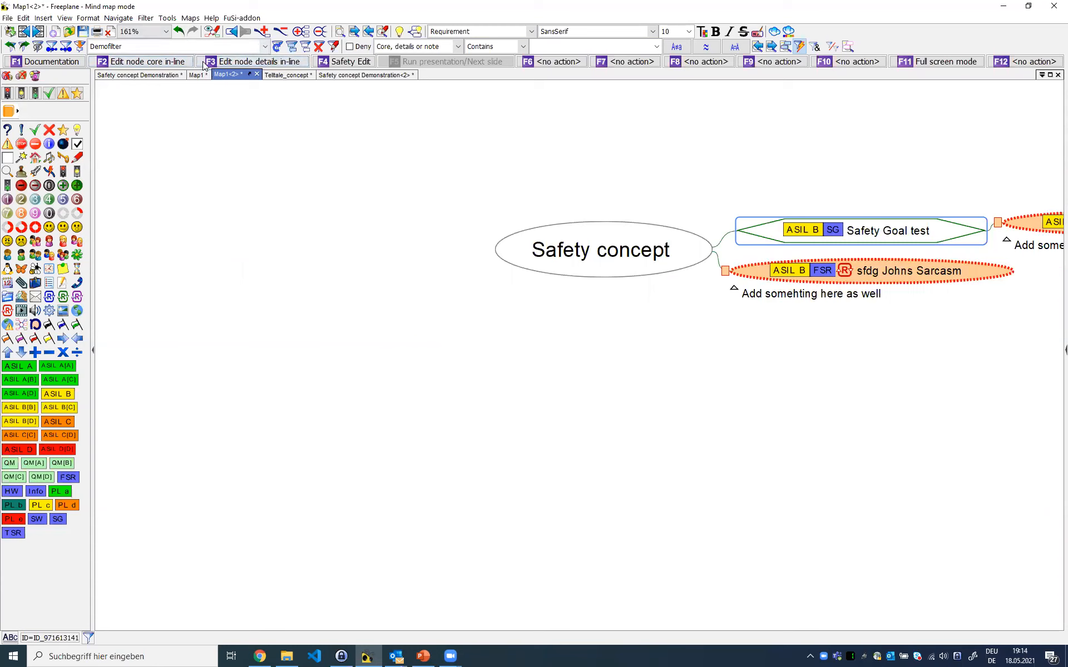
Open a third view of Map1 and filter it to the currently selected nodes with only the Architecture node selected
left_click(69, 18)
mouse_move(88, 18)
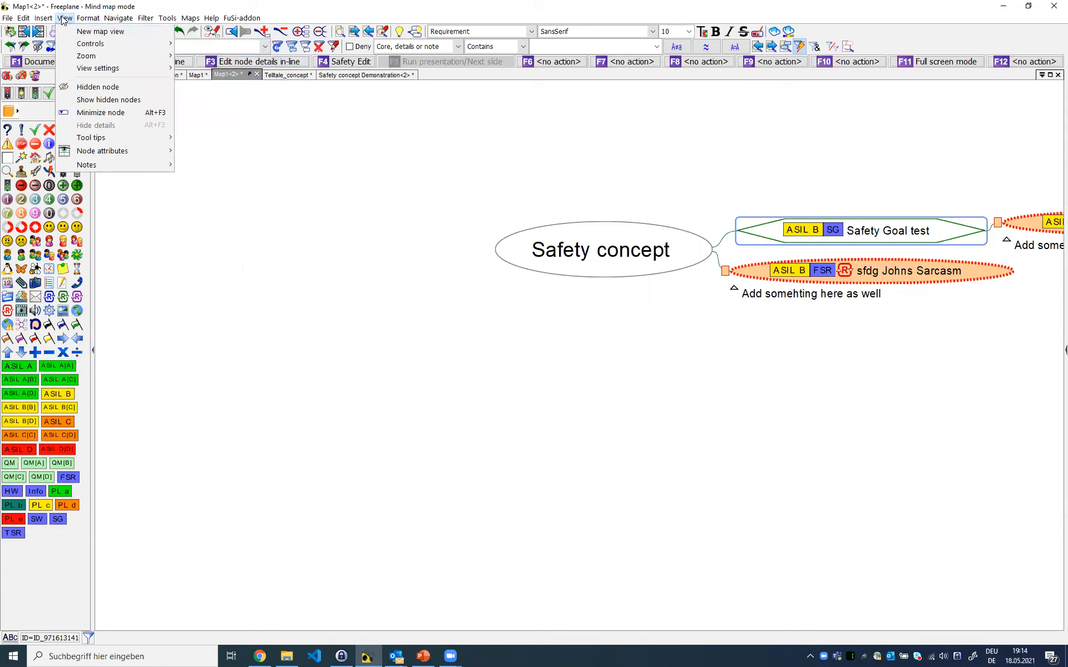
left_click_drag(589, 472, 728, 183)
left_click_drag(642, 273, 1027, 312)
left_click(574, 225)
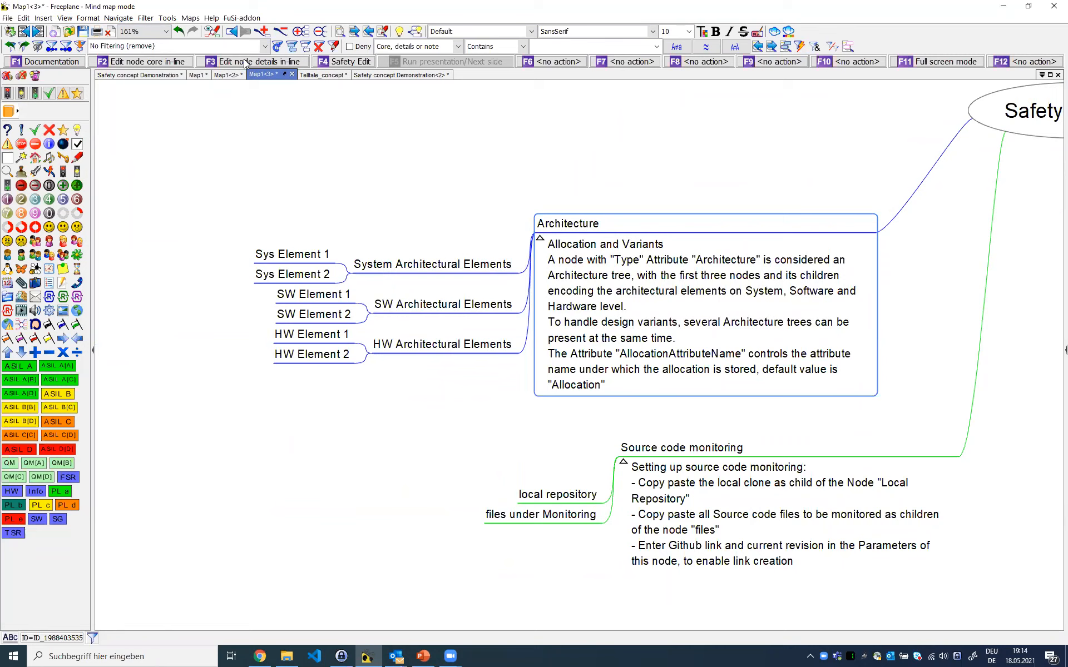
left_click(264, 46)
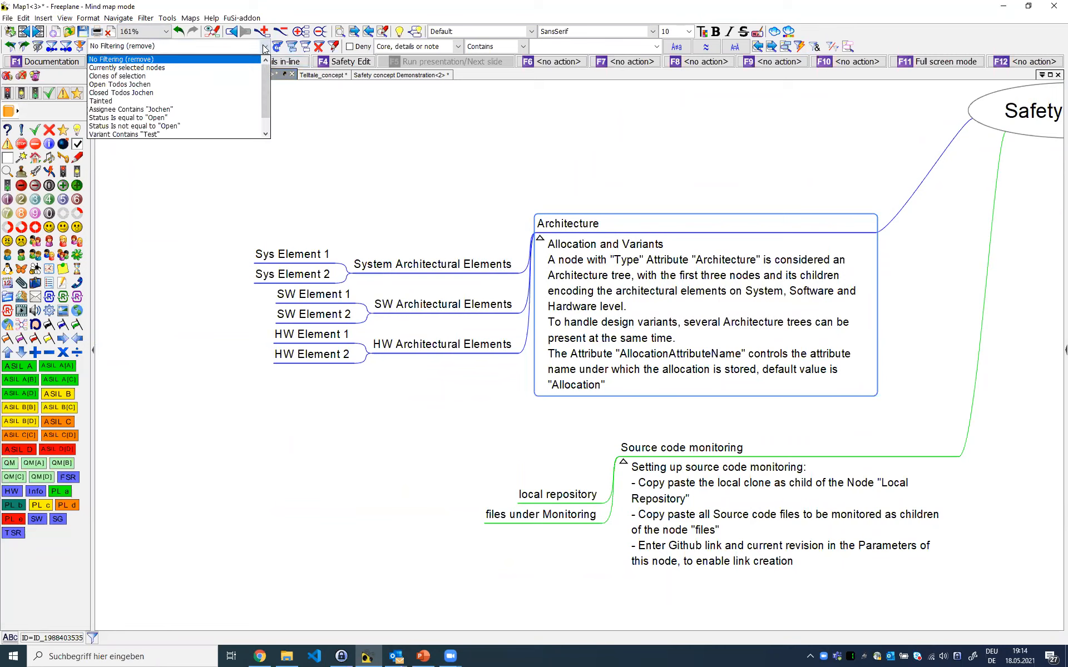
left_click(158, 67)
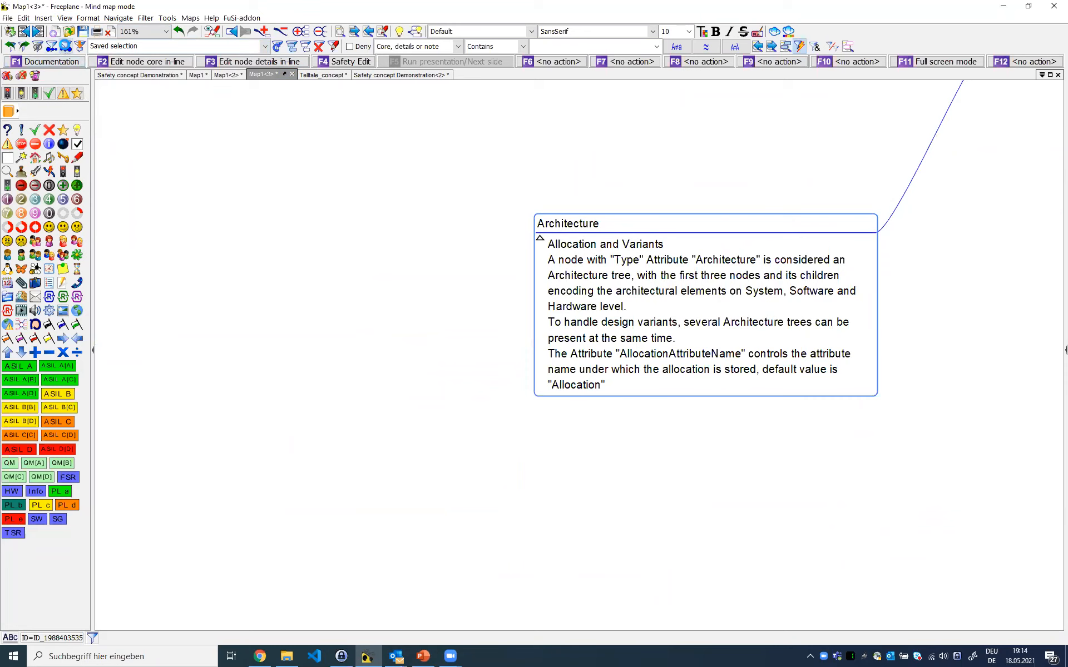
Show the descendants of the Architecture node in the filtered third view of Map1
left_click(66, 47)
left_click_drag(828, 280, 514, 356)
left_click_drag(794, 346, 787, 364)
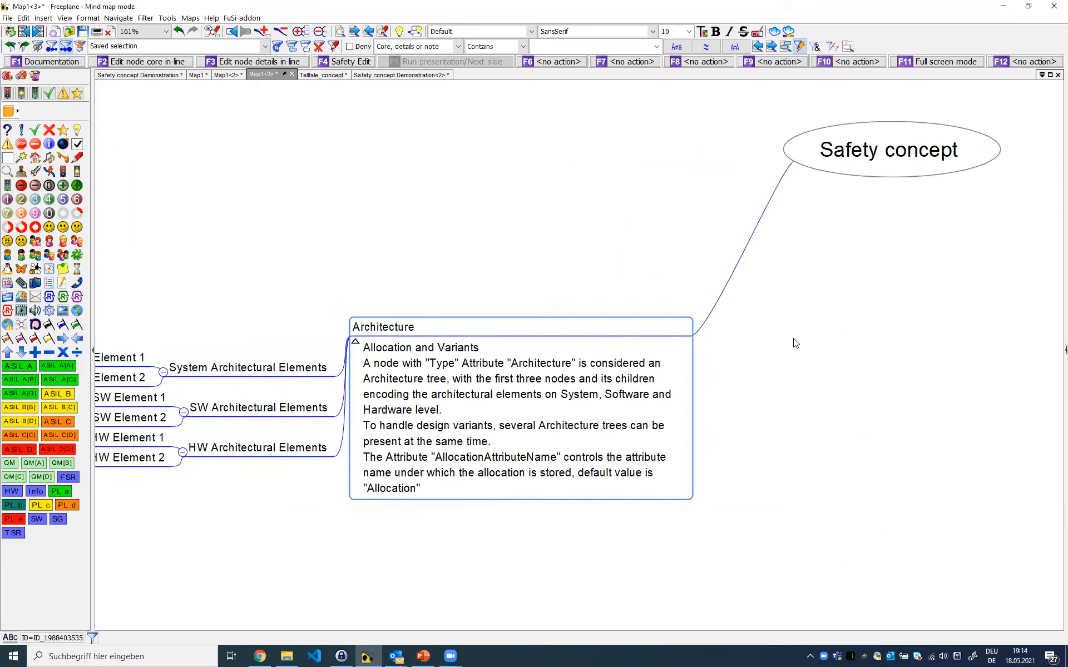
scroll(795, 343, "down", 2)
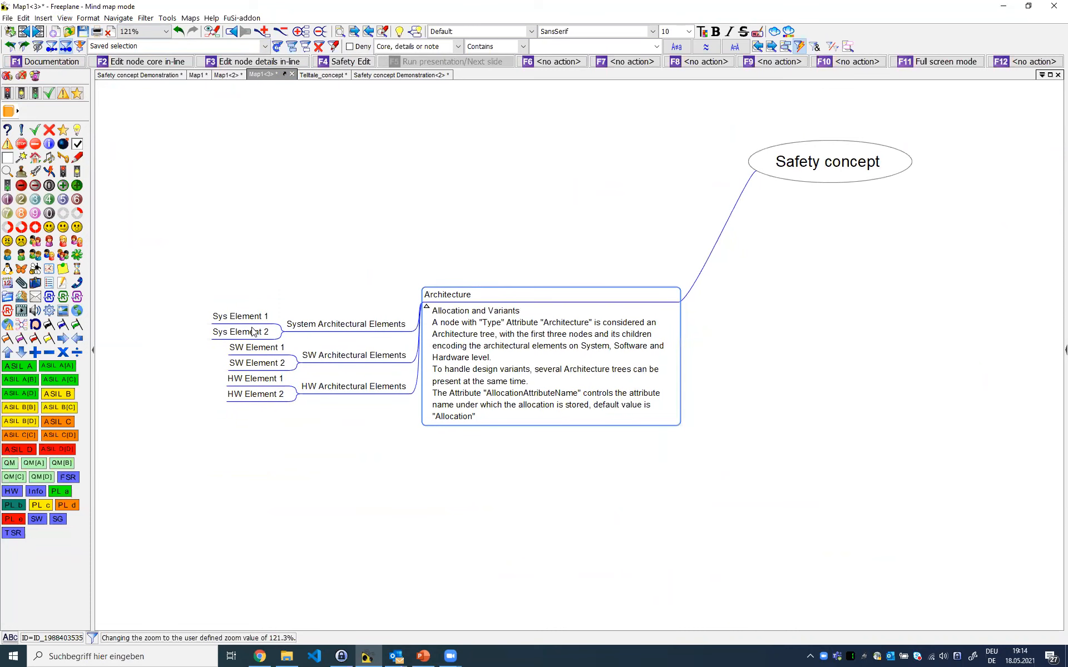
Add a sibling node named with a person's first name below Sys Element 2 under System Architectural Elements
left_click(248, 332)
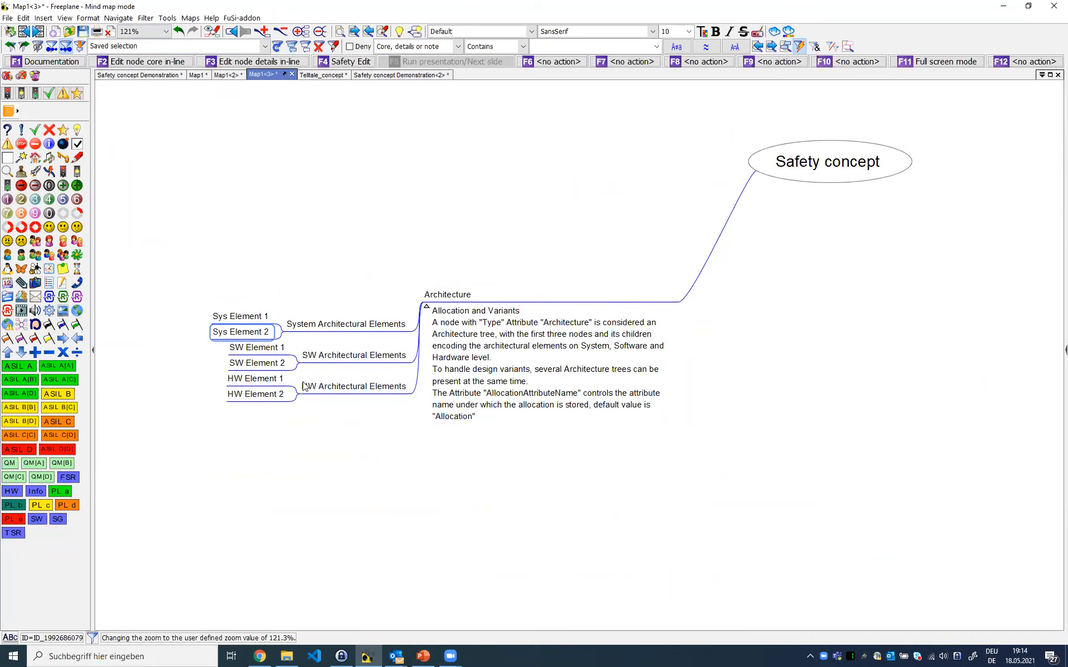
key("Return")
type("Joh")
key("Return")
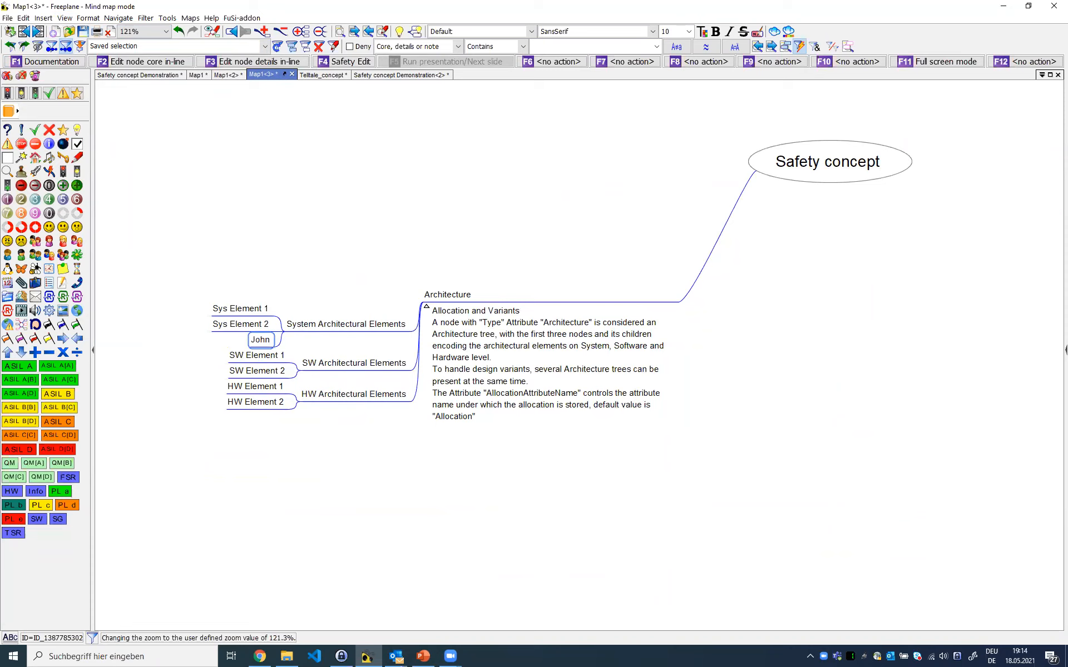
In the first view of Map1, allocate the FSR requirement under Safety Goal test to the newly added system element
left_click(199, 75)
left_click_drag(407, 405, 334, 401)
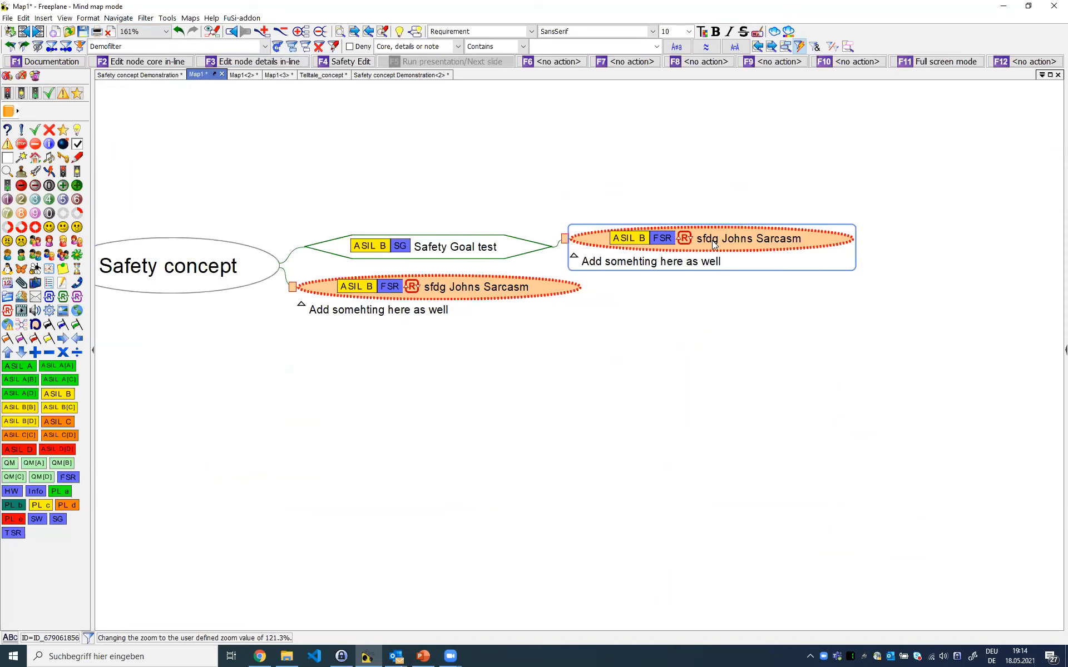
mouse_move(734, 237)
key("F4")
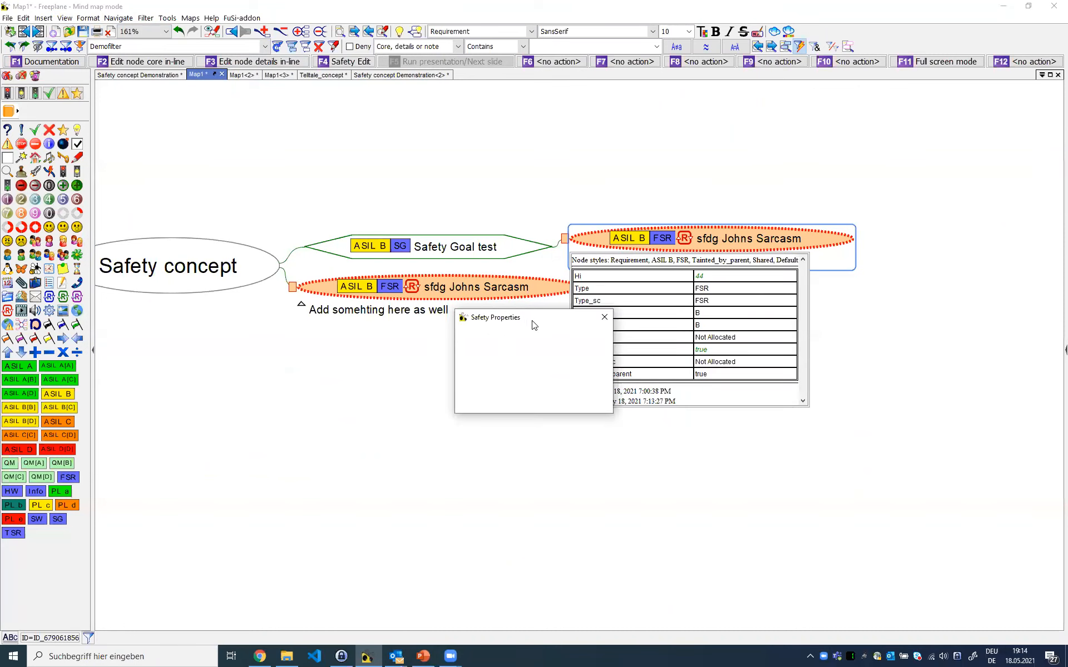
left_click(556, 353)
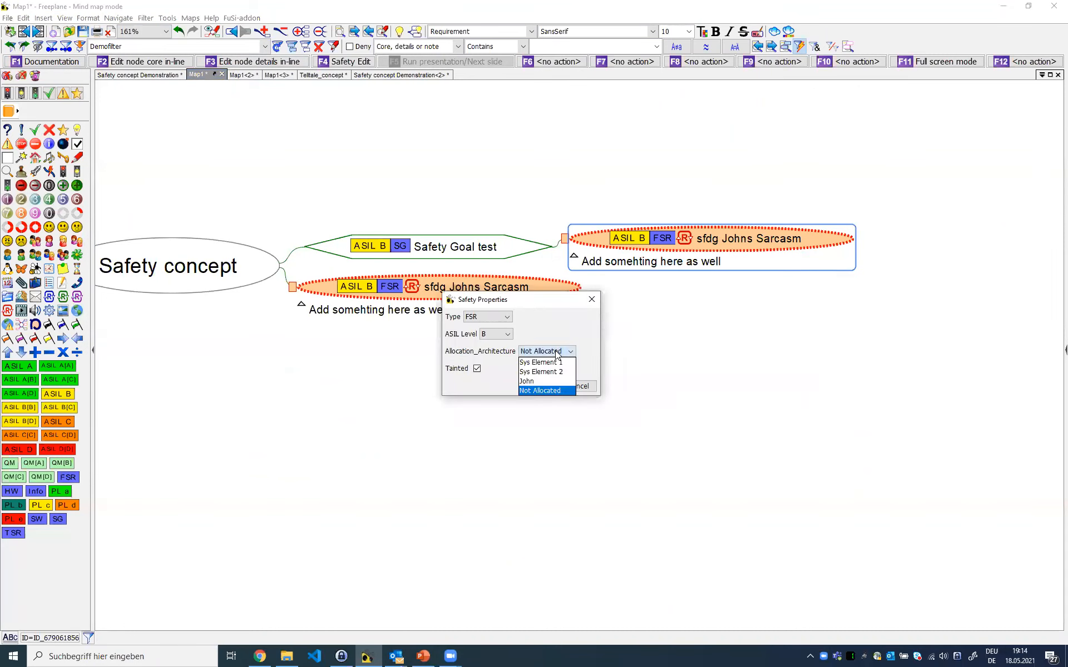
left_click(533, 381)
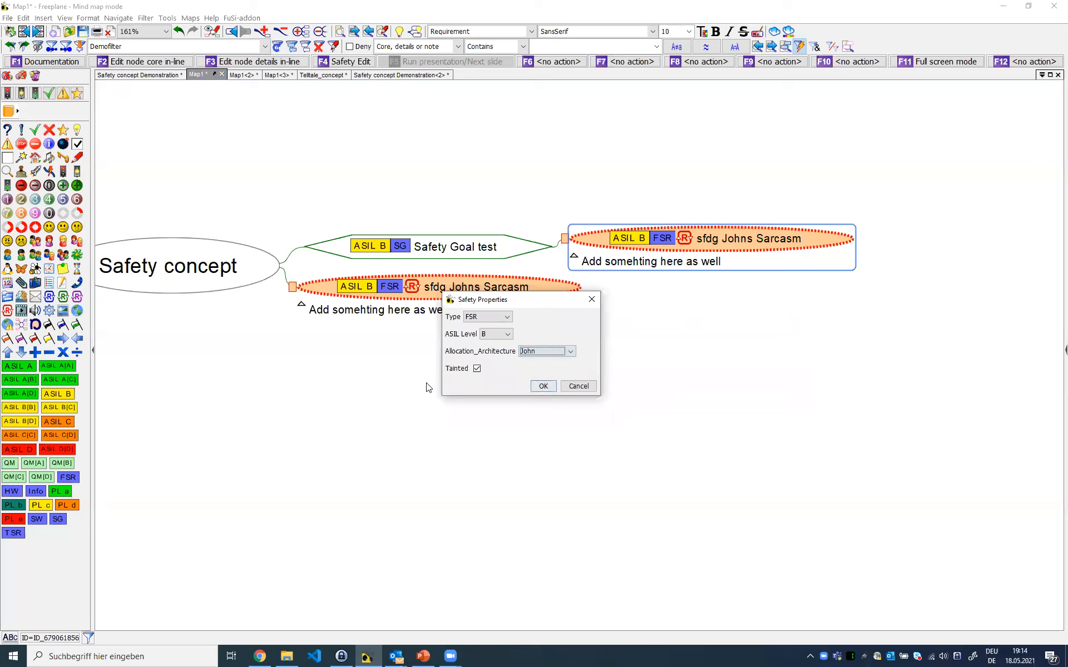
left_click(544, 386)
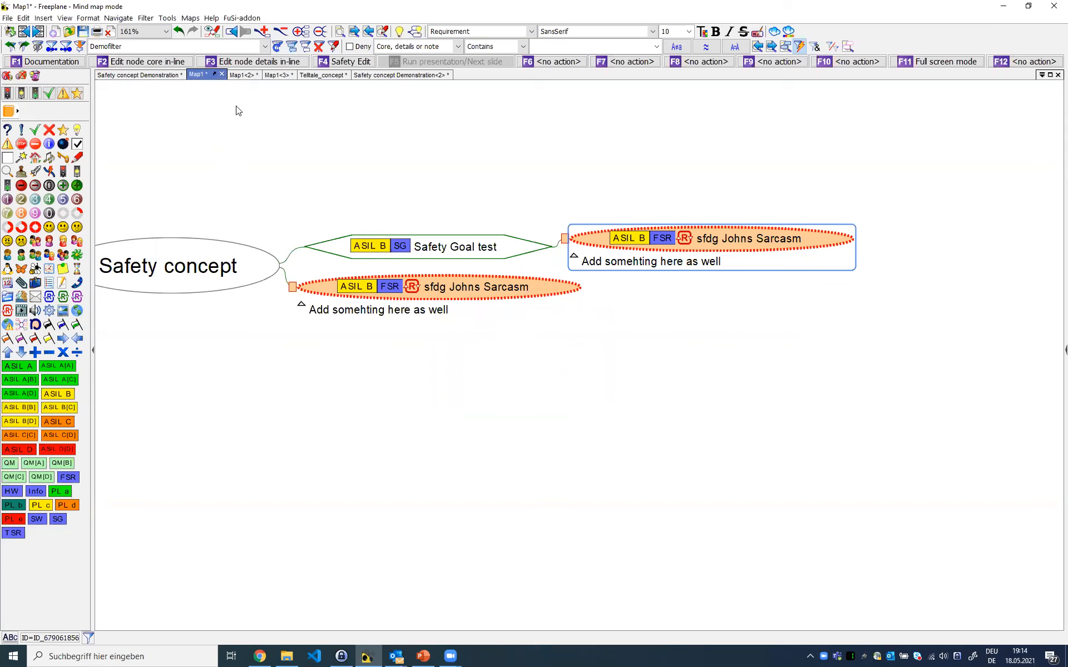
Switch to the Safety concept Demonstration map and unfold the Safety Addon operation node
left_click(157, 77)
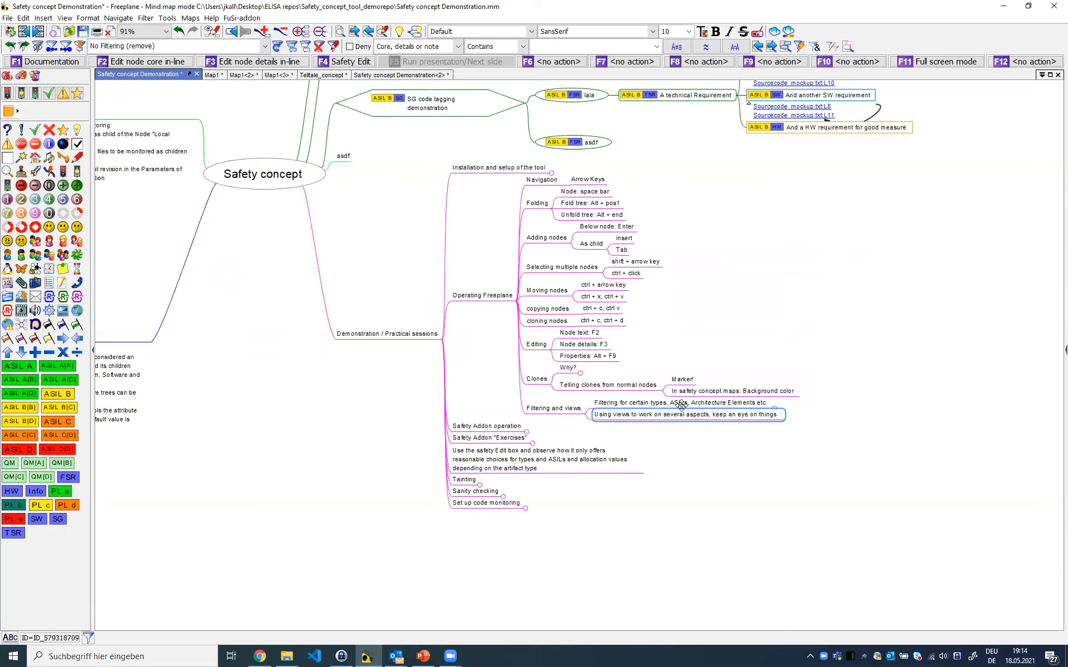
left_click_drag(525, 395, 527, 365)
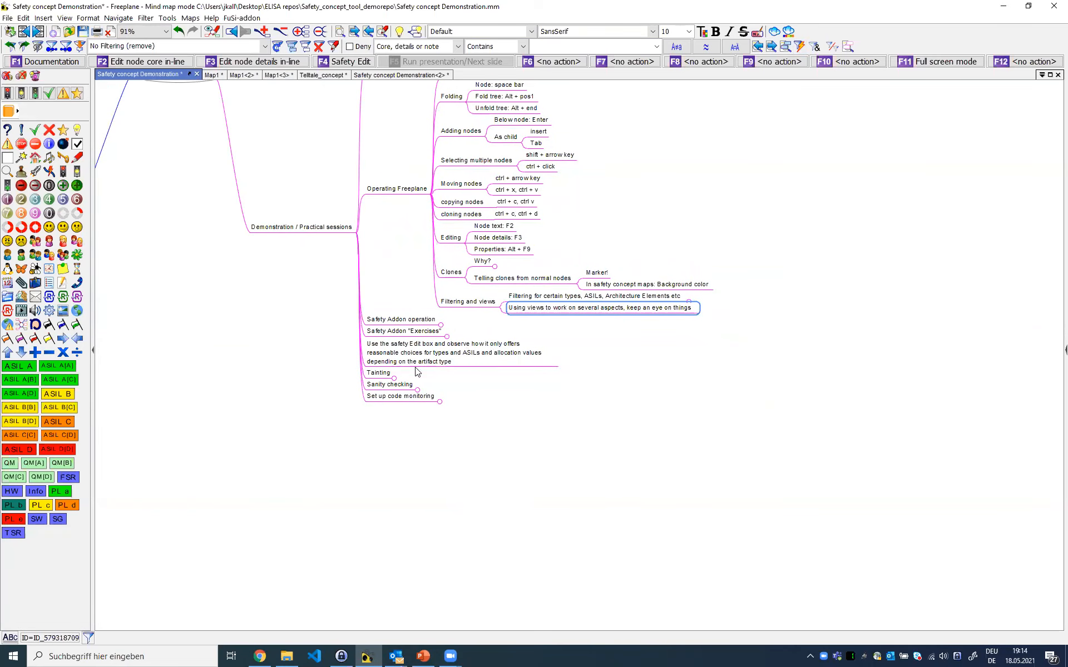
left_click_drag(337, 385, 370, 385)
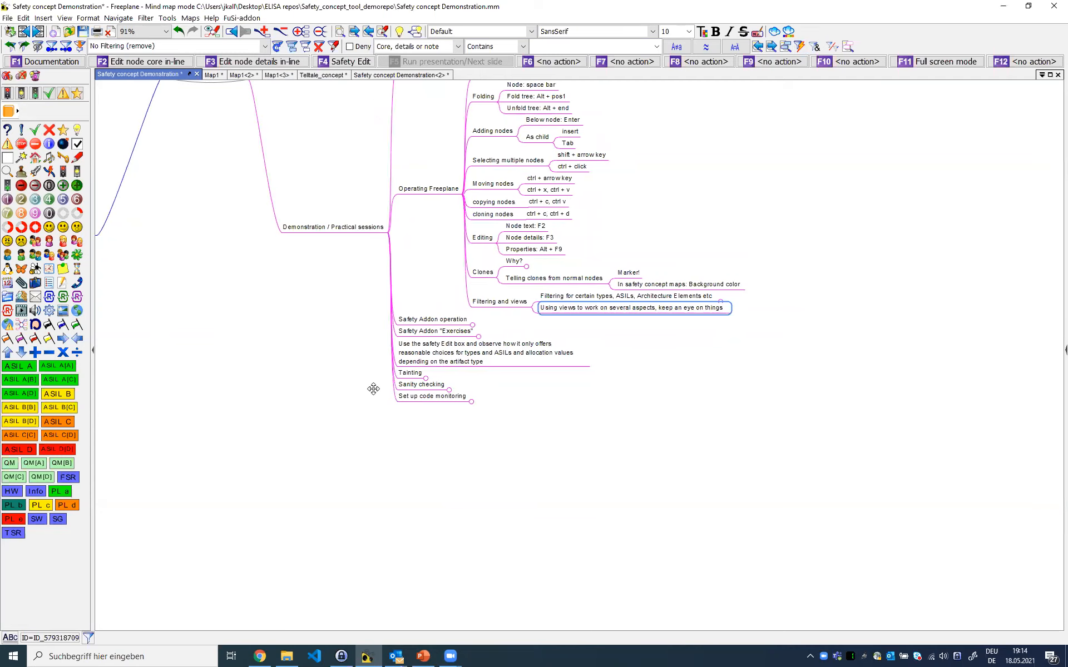
left_click_drag(438, 258, 434, 354)
left_click_drag(695, 317, 679, 264)
left_click_drag(381, 495, 282, 437)
left_click(317, 302)
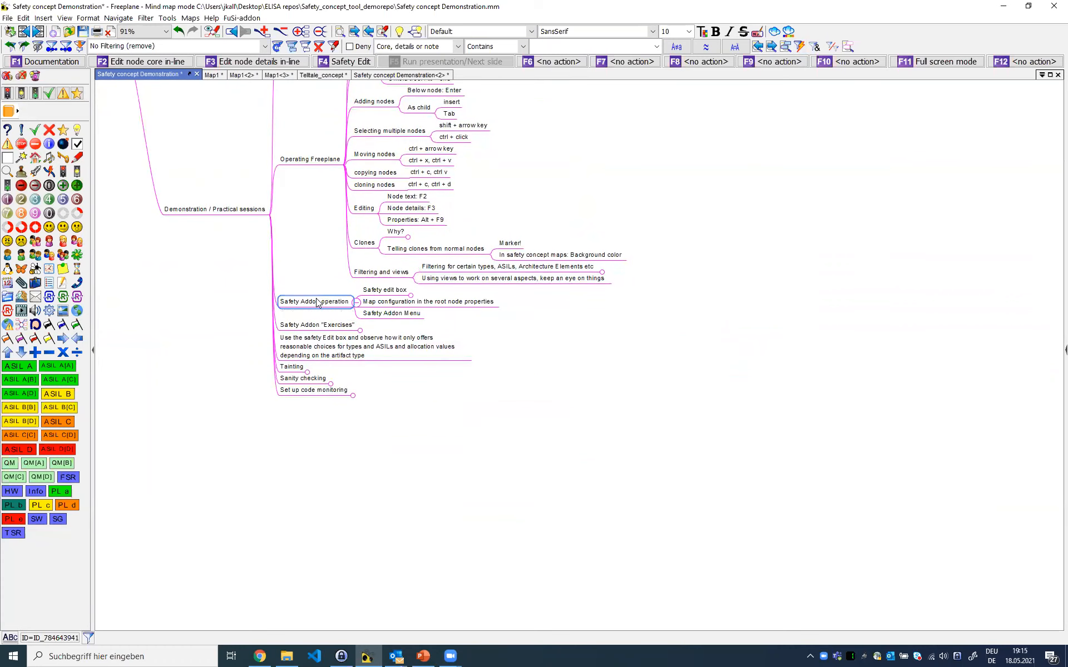
Unfold the Safety edit box node and select its child "Turns normal node into safety node"
scroll(392, 305, "up", 1, "ctrl")
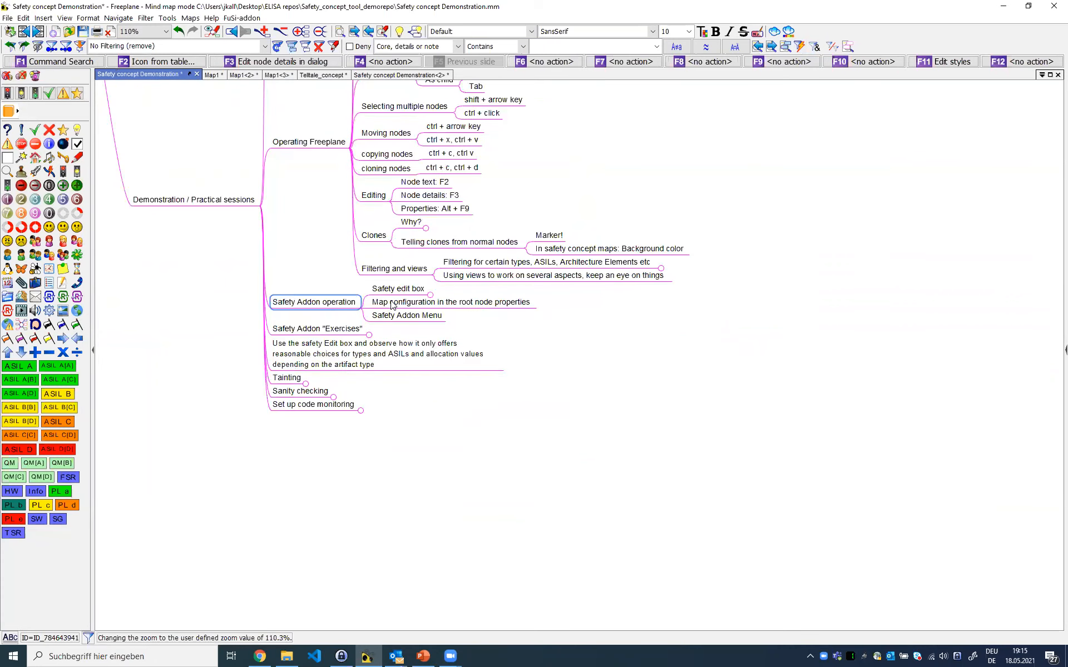
scroll(383, 311, "up", 5, "ctrl")
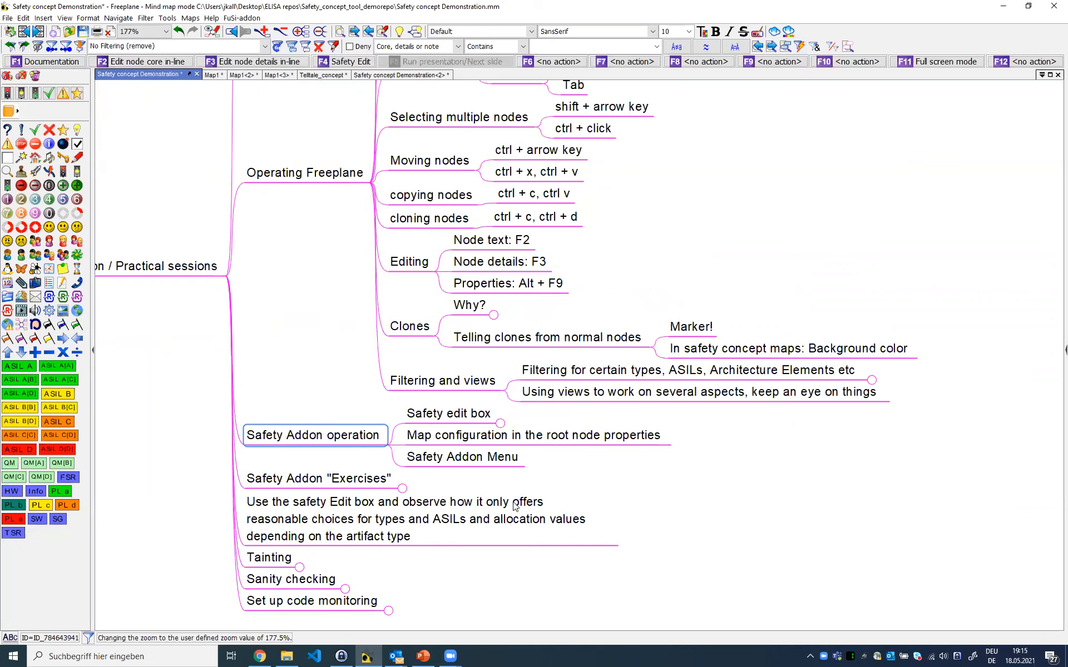
left_click_drag(391, 399, 384, 300)
left_click(477, 316)
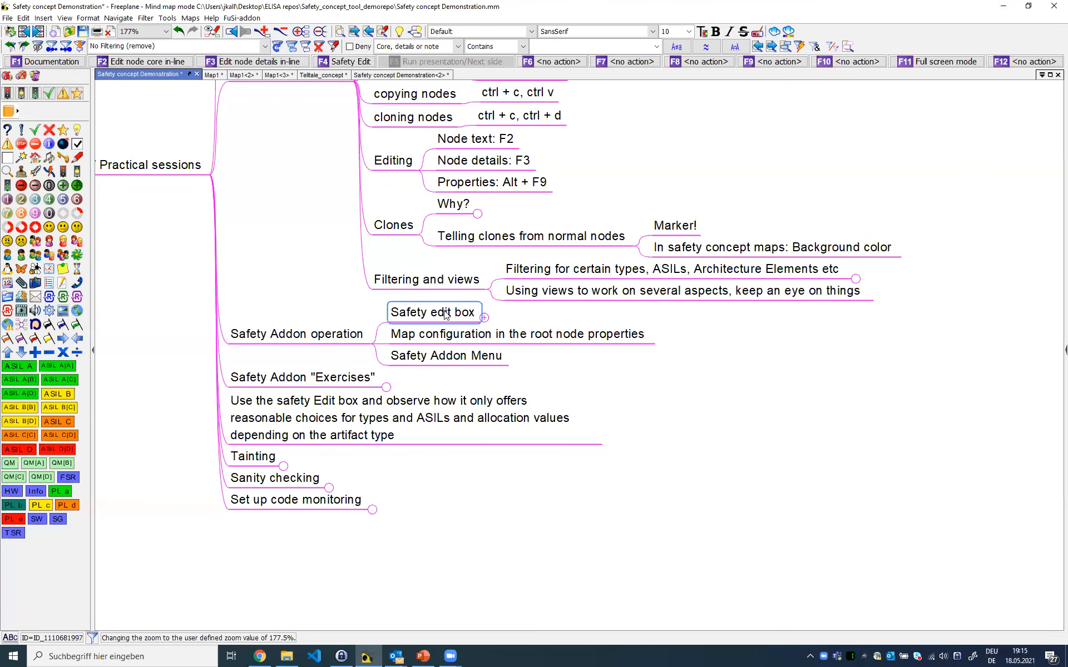
left_click(554, 426)
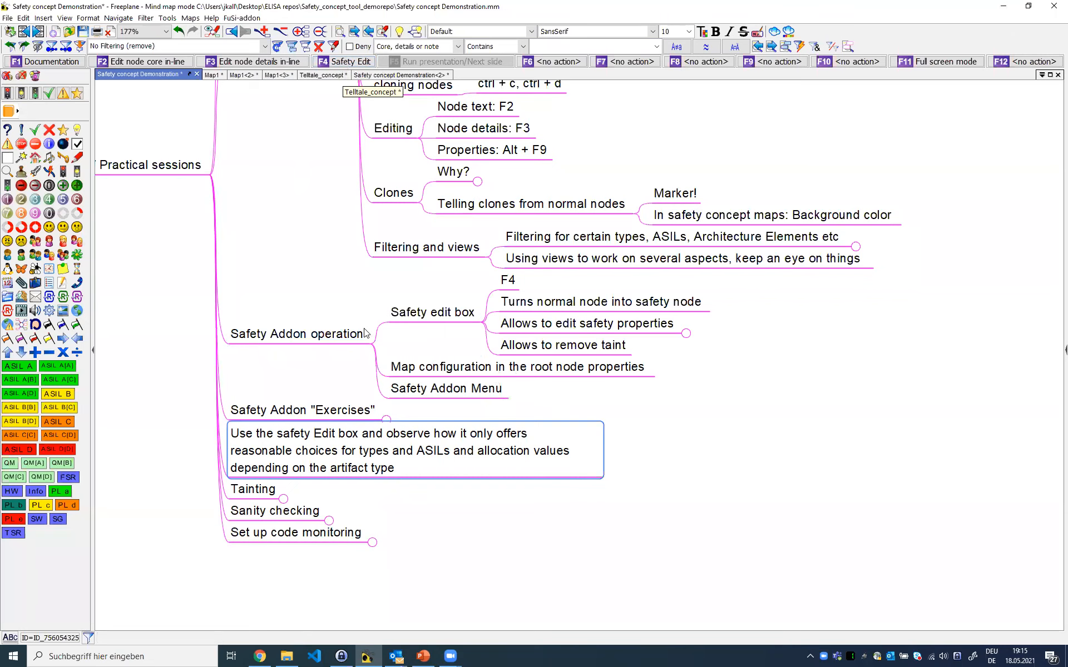
left_click_drag(730, 400, 634, 372)
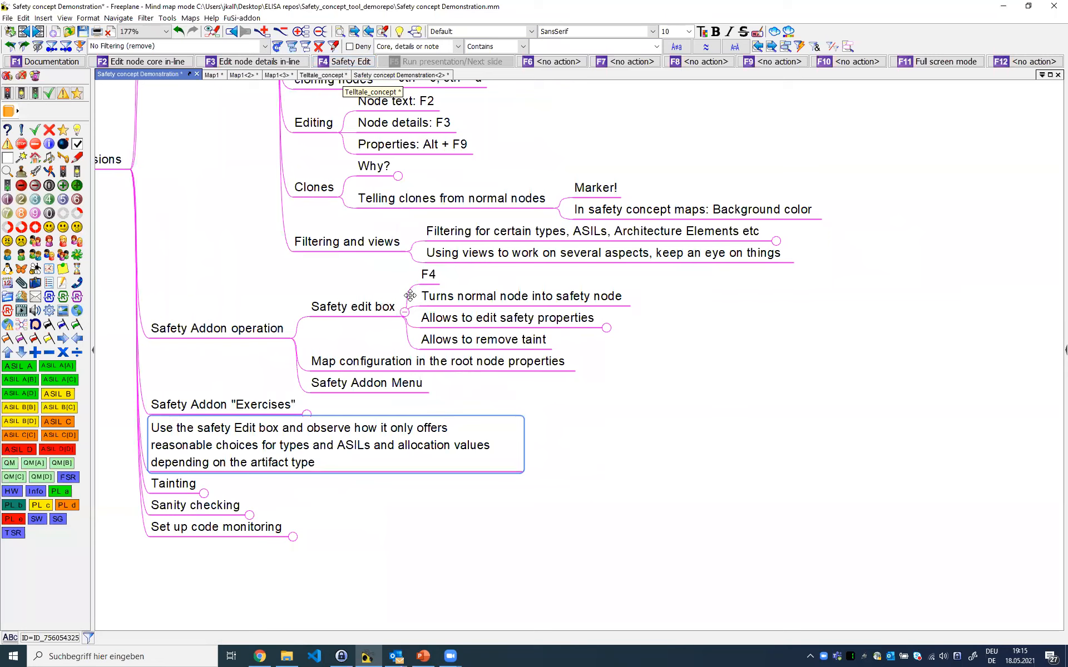
left_click(438, 299)
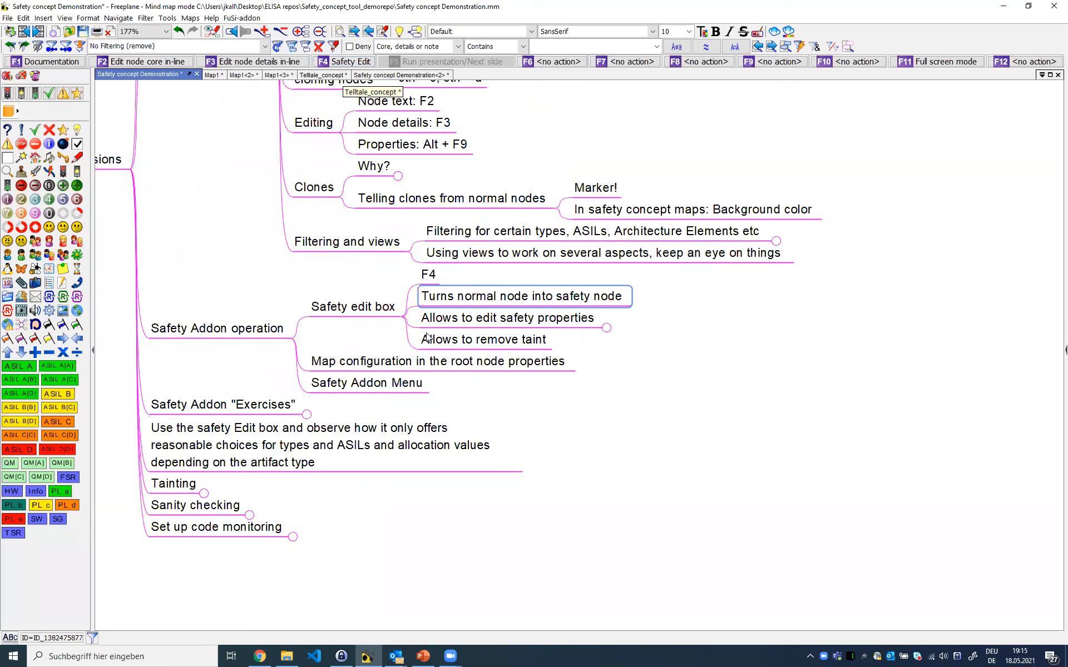
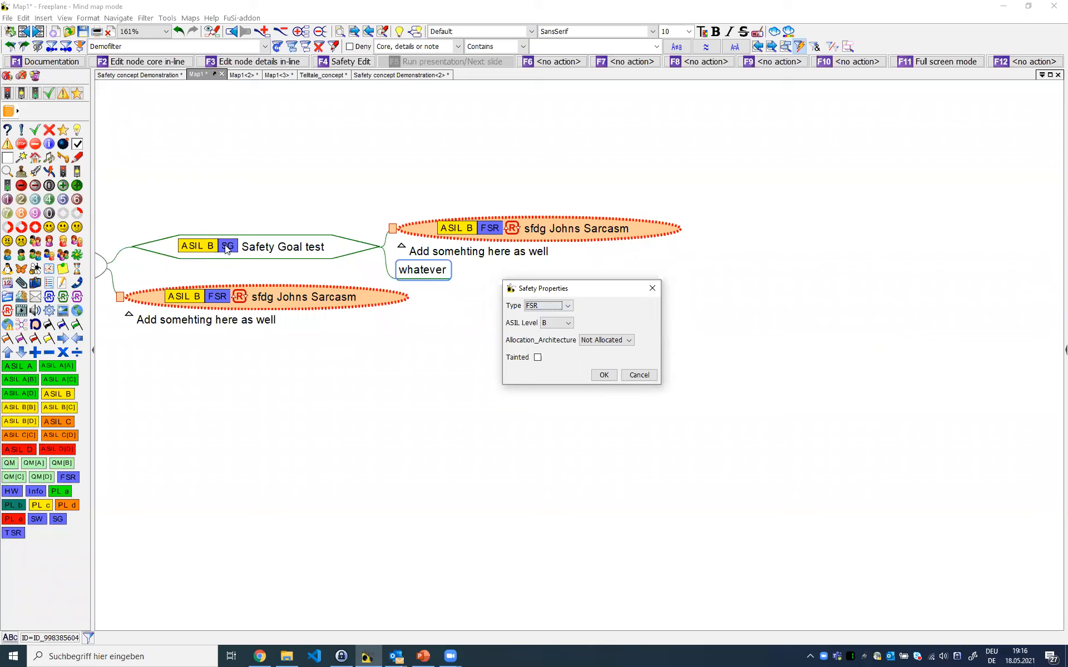
Turn the "whatever" node into a safety node with type FSR, ASIL level A[B] and allocation Not Allocated
left_click(555, 307)
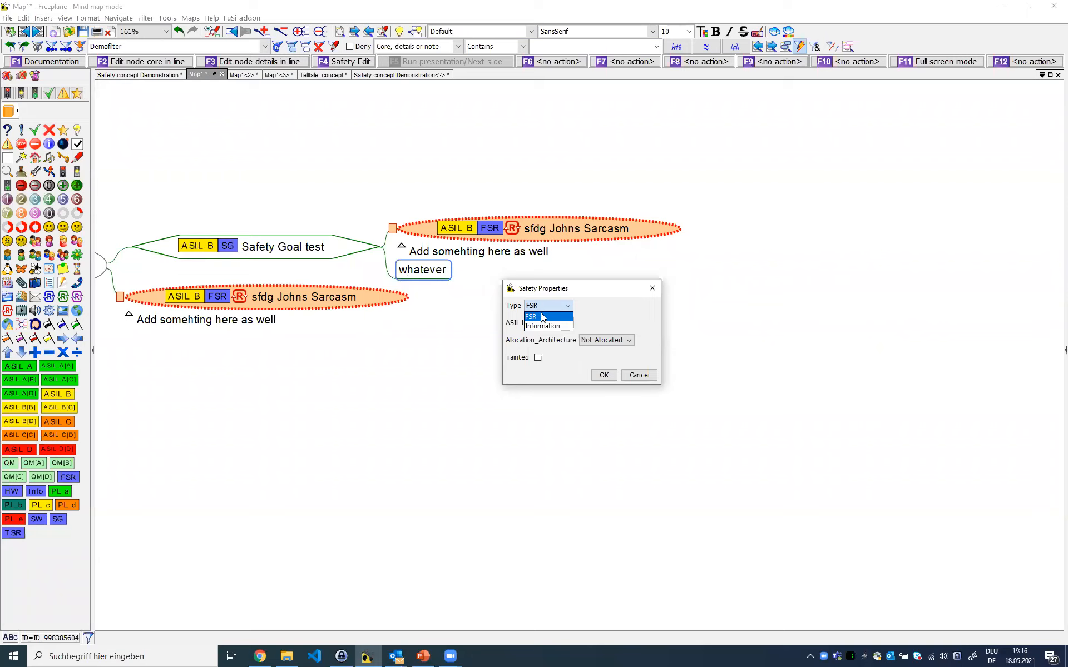
left_click(578, 325)
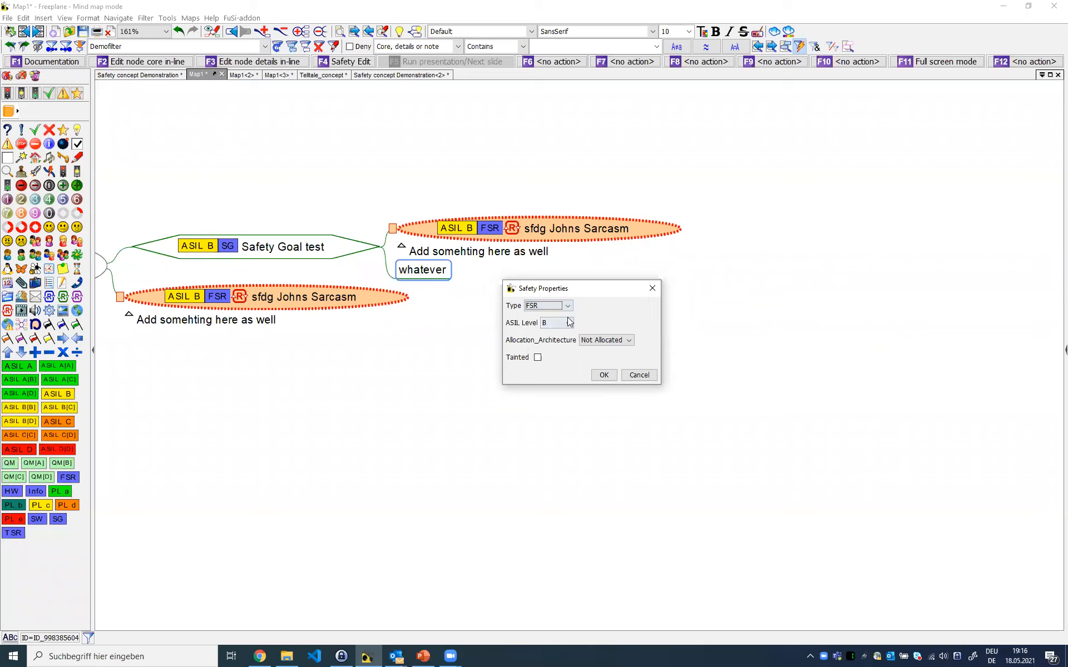
left_click(548, 324)
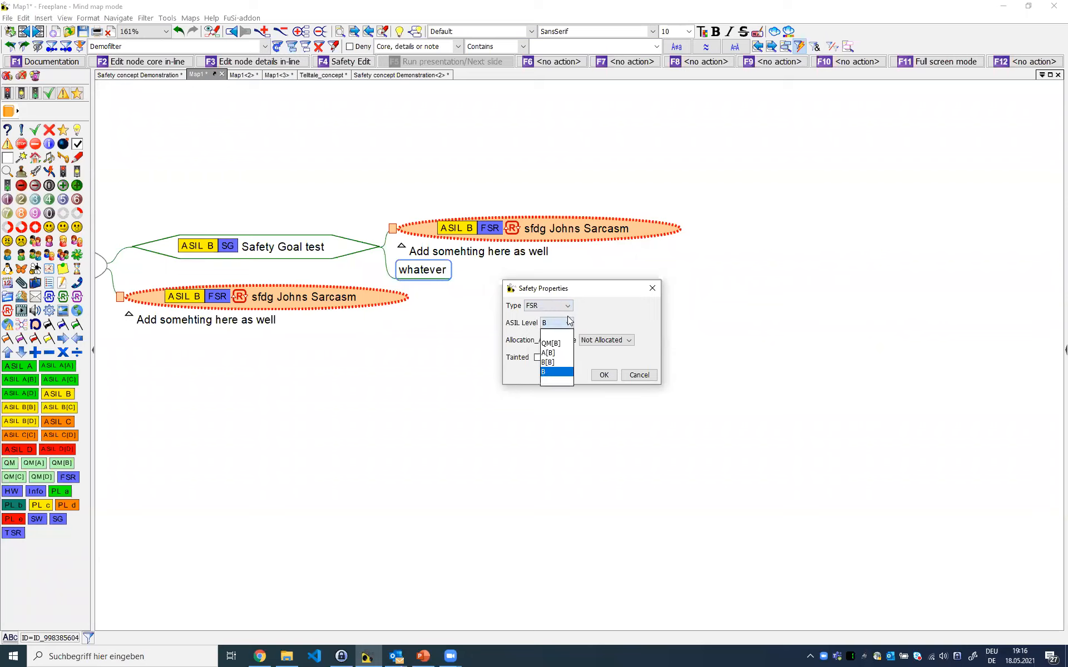
left_click(548, 352)
left_click(614, 340)
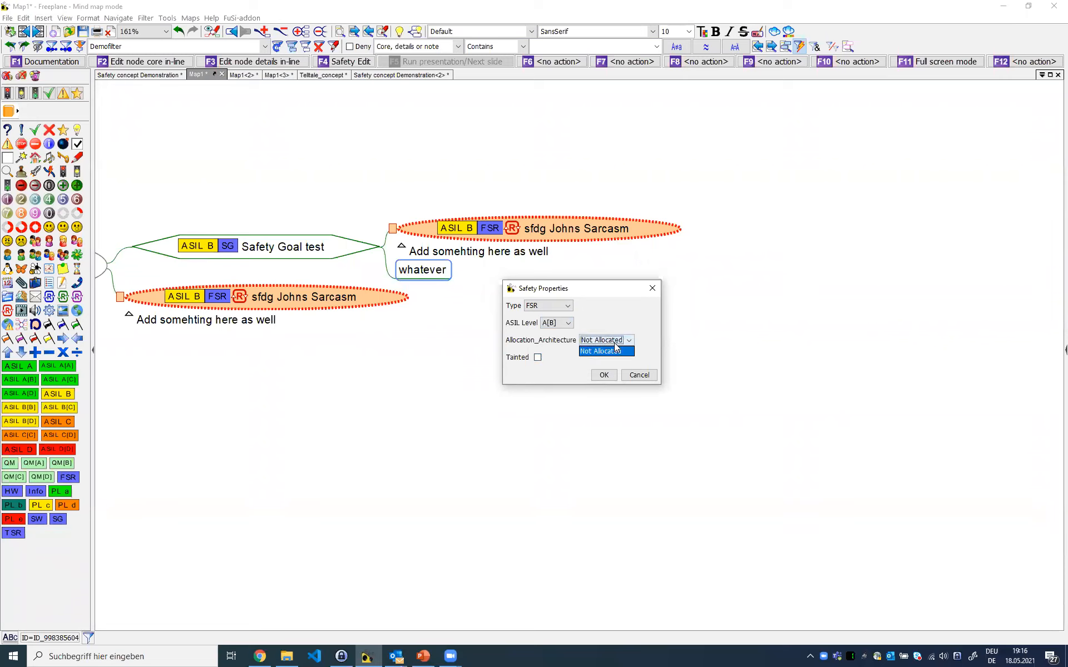
left_click(609, 346)
left_click(603, 376)
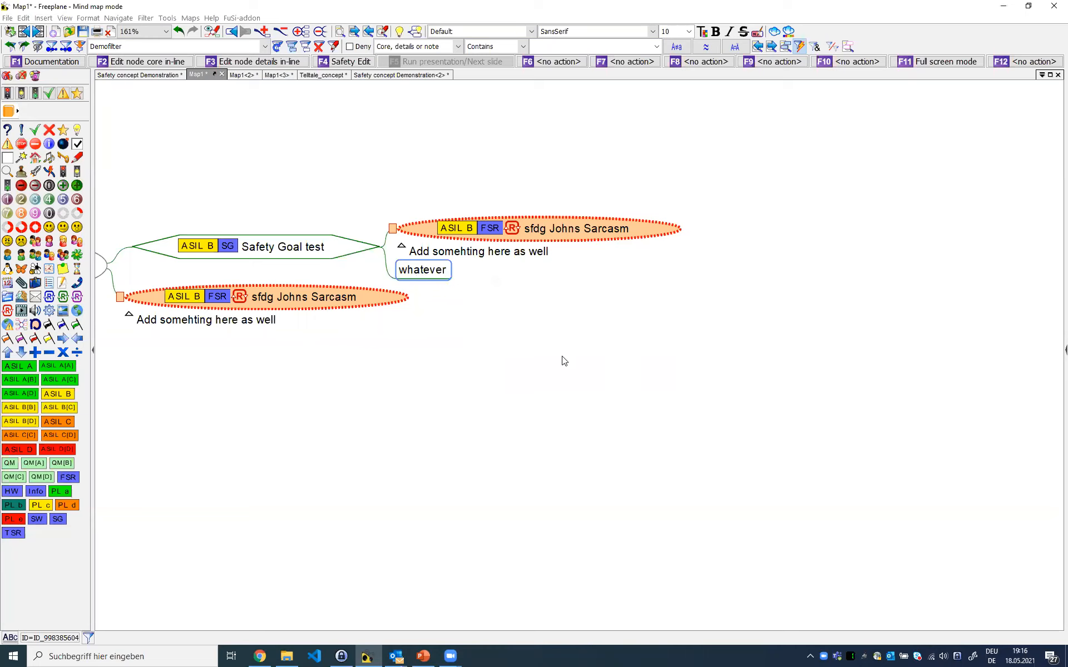
Allocate the "whatever" requirement to the system element added below Sys Element 2
mouse_move(439, 274)
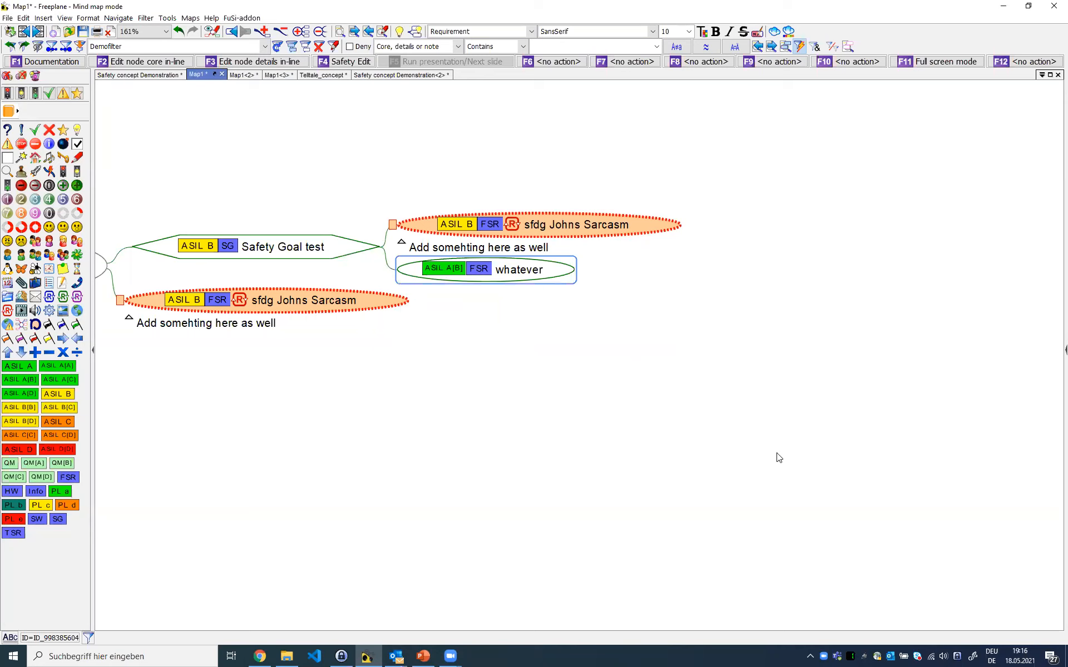
key("F4")
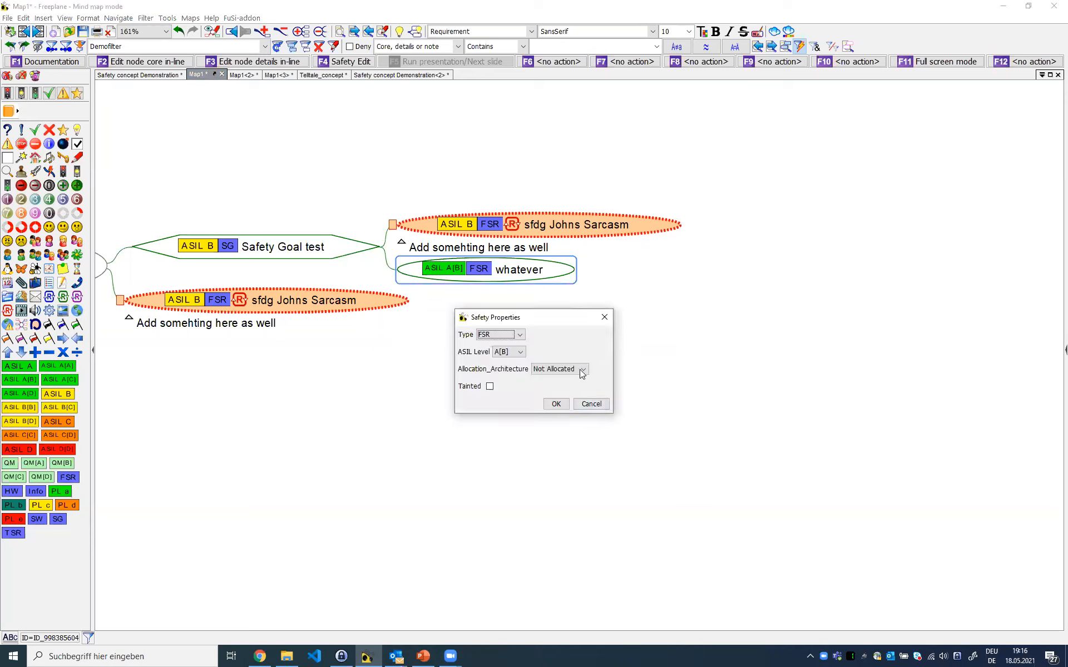
left_click(583, 370)
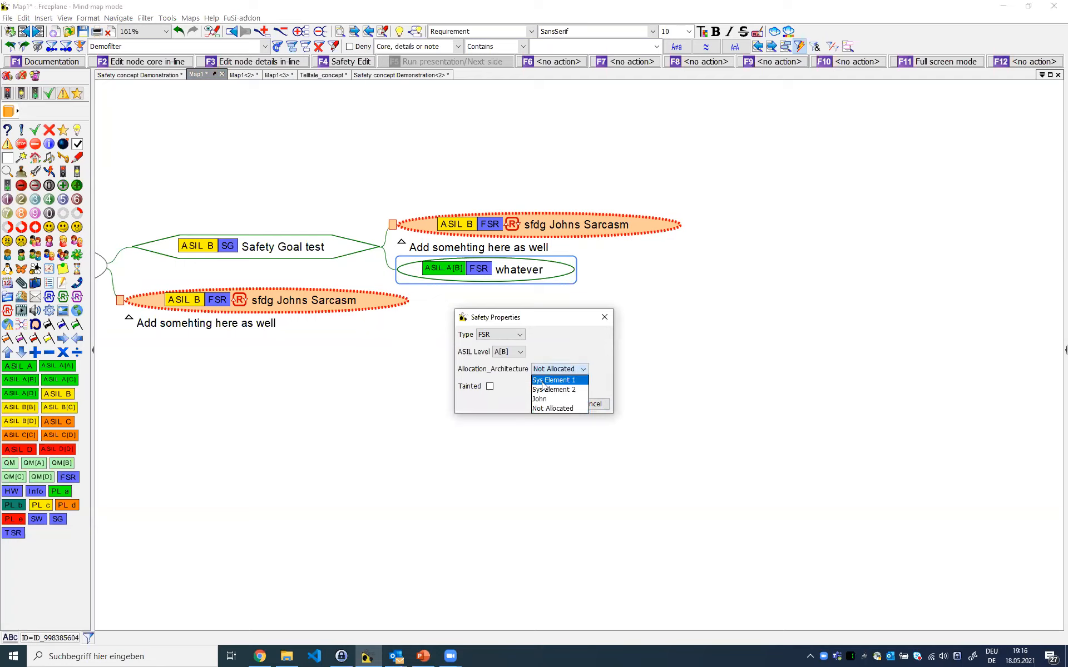
left_click(544, 400)
left_click(555, 404)
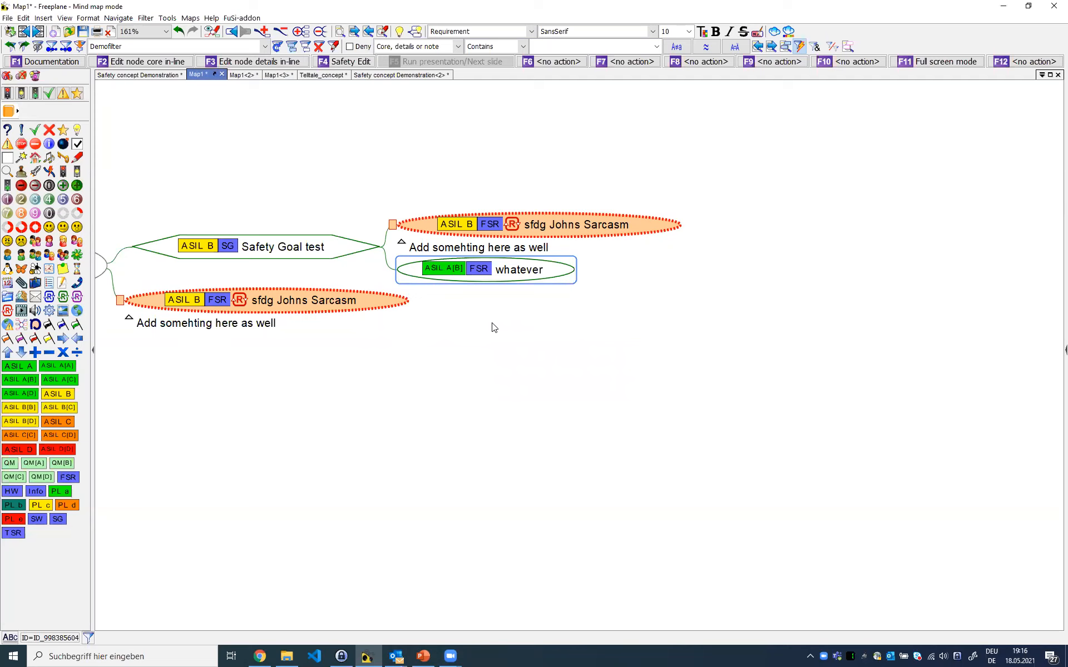
left_click_drag(302, 159, 363, 170)
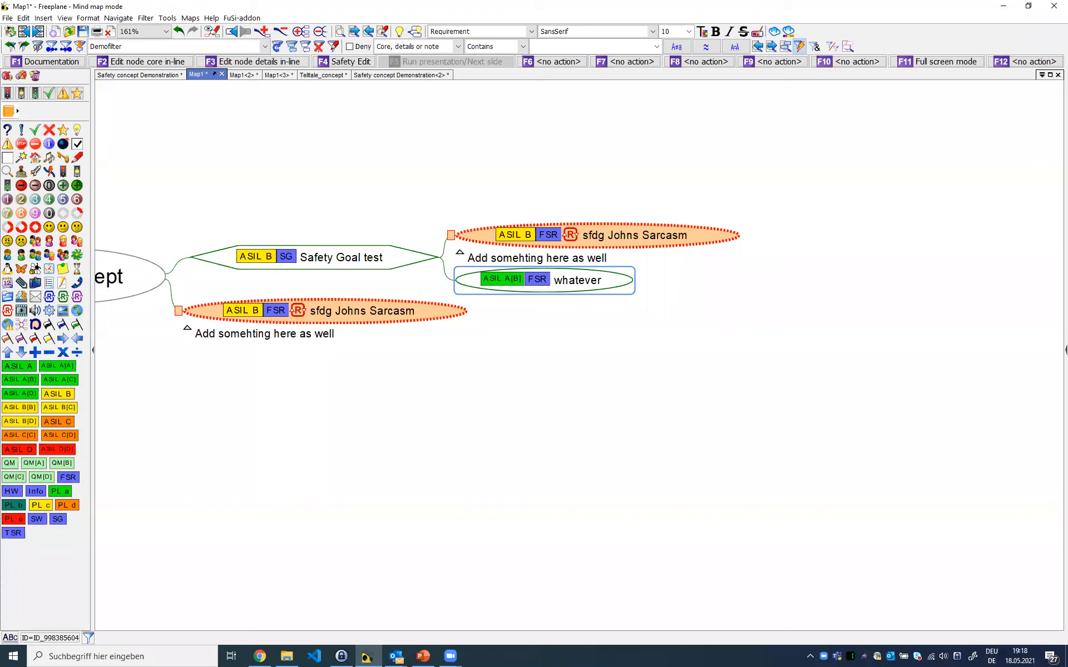
left_click_drag(302, 422, 385, 429)
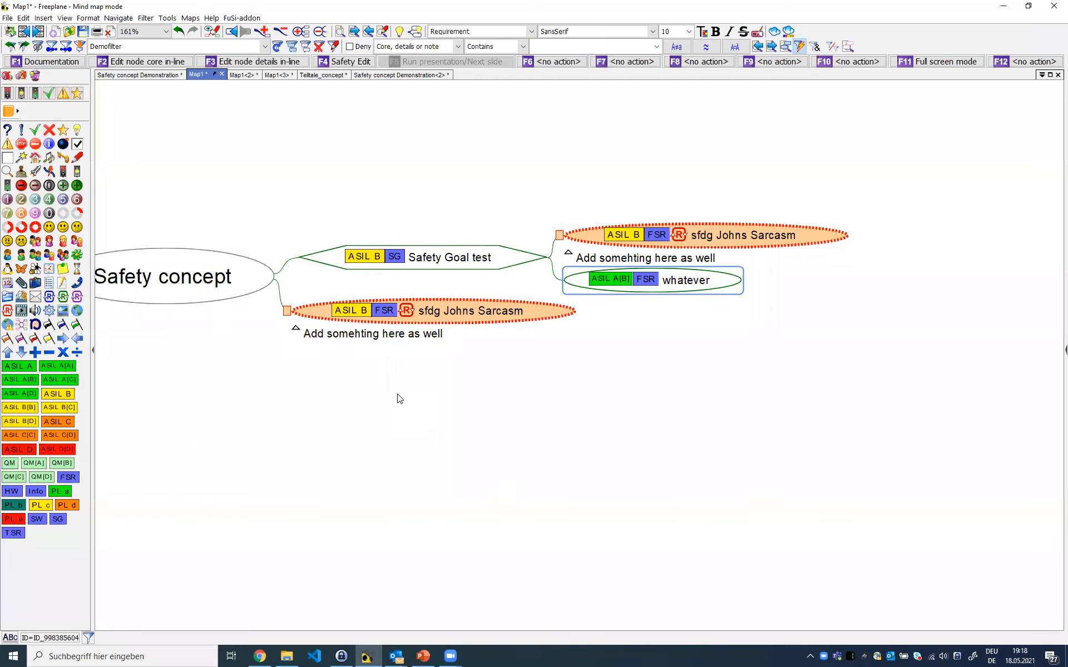
left_click_drag(471, 386, 501, 401)
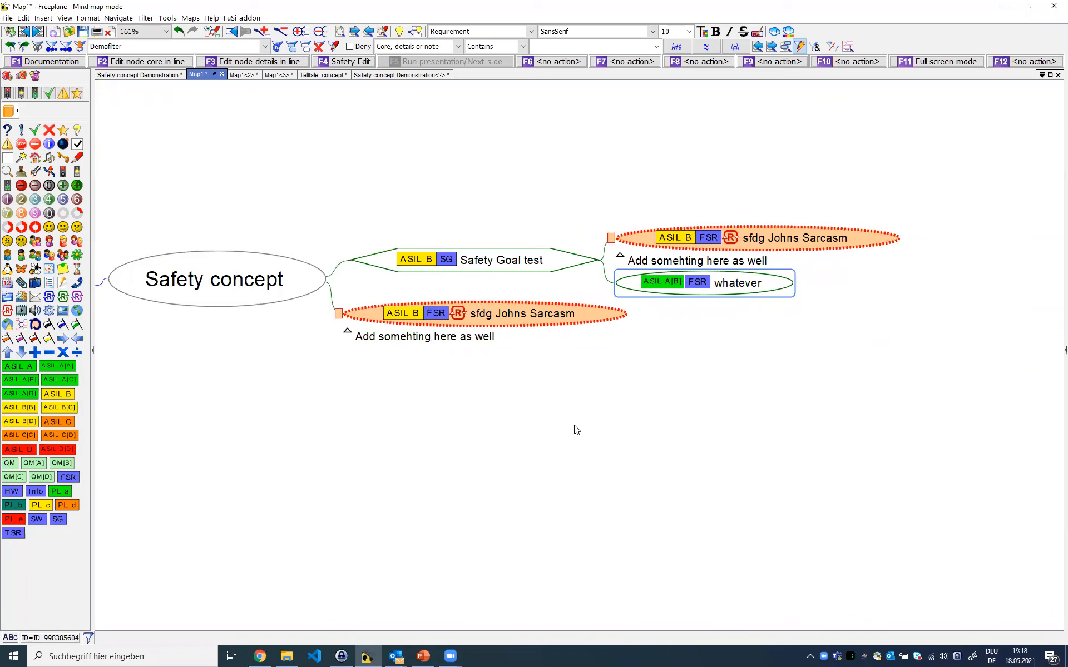
left_click_drag(423, 388, 502, 396)
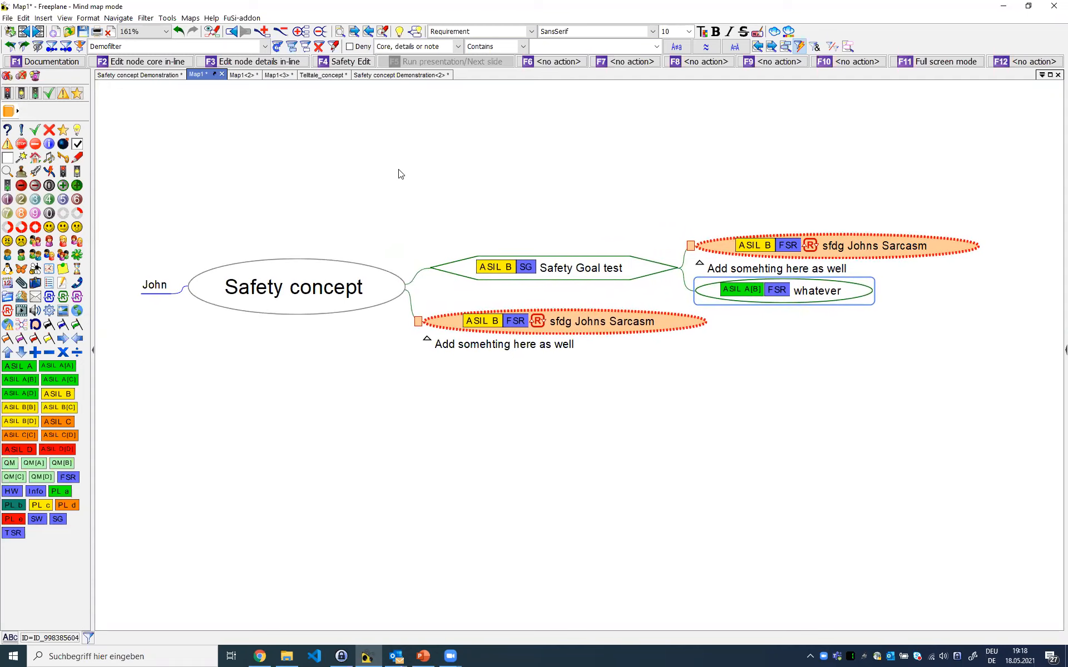
Return to the Safety concept Demonstration map and review the safety edit box note and the remaining demonstration topics
left_click(147, 75)
left_click(500, 425)
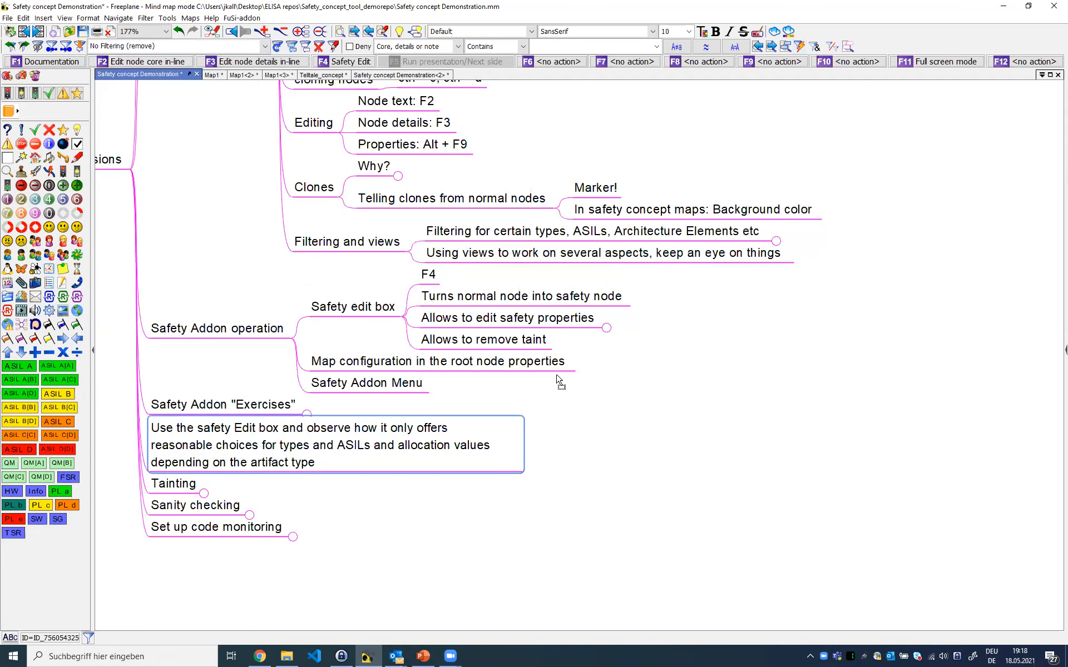
left_click_drag(421, 522, 471, 440)
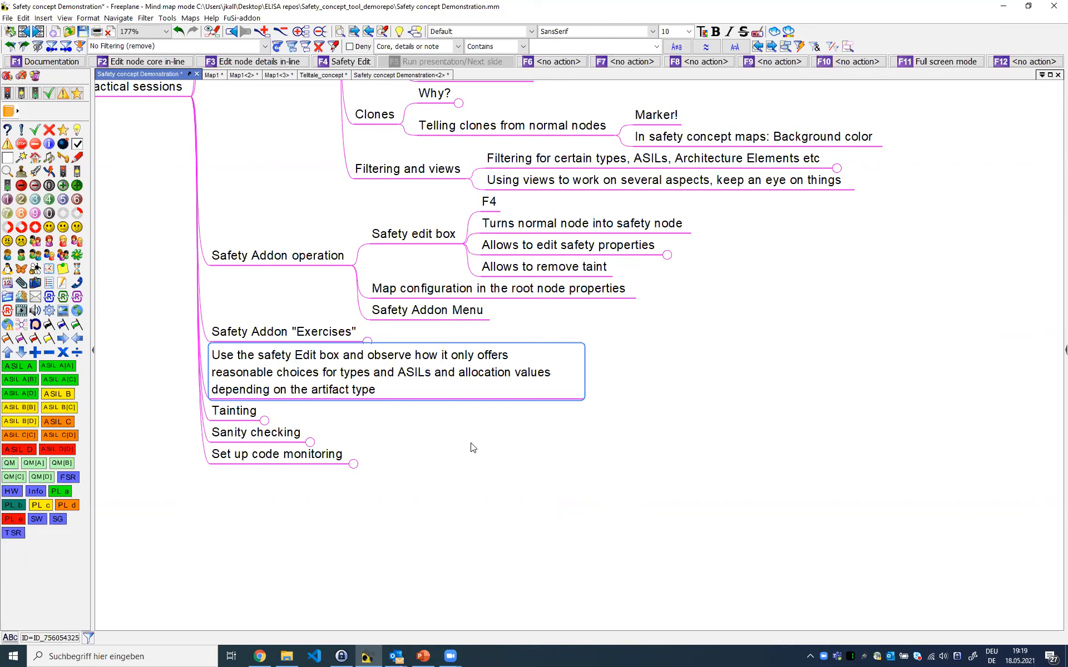
left_click_drag(658, 317, 707, 391)
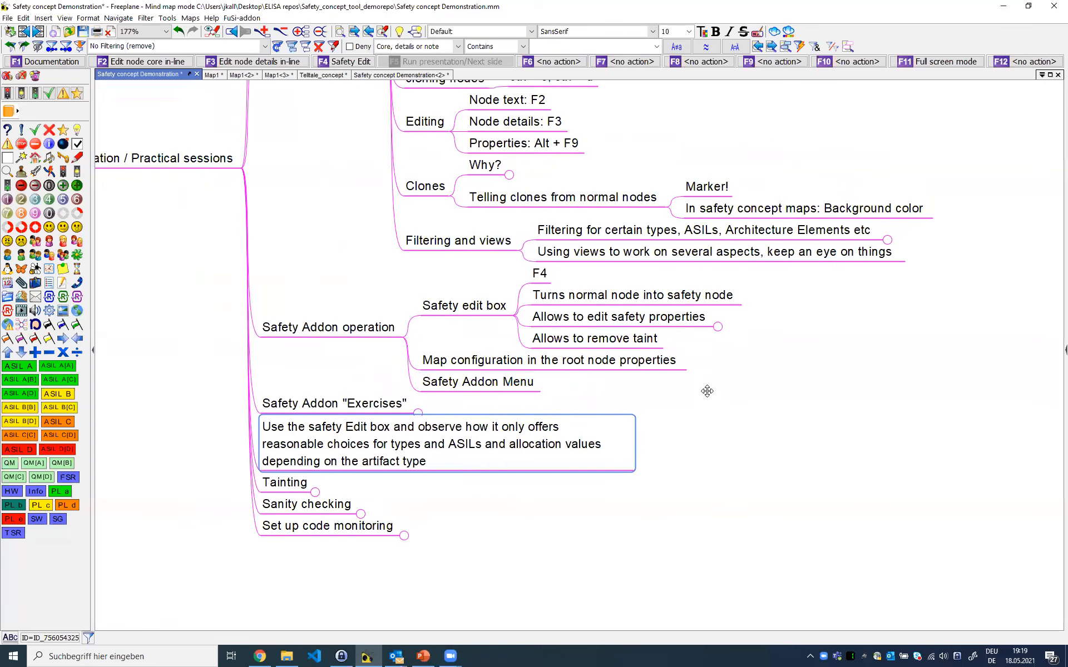
left_click_drag(354, 277, 373, 318)
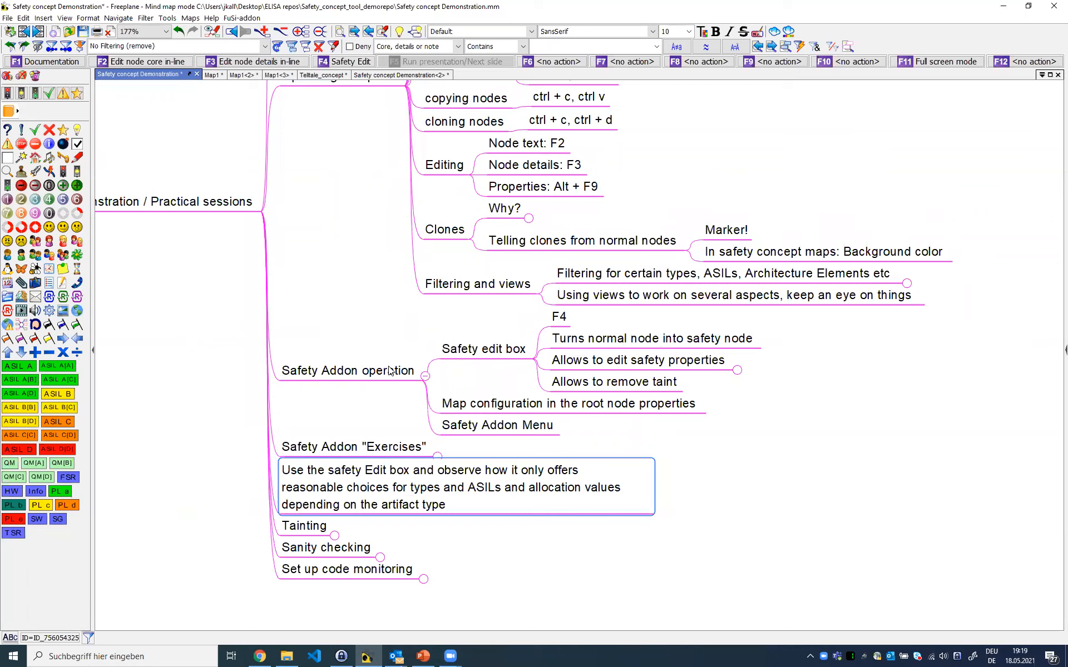
scroll(362, 251, "up", 1)
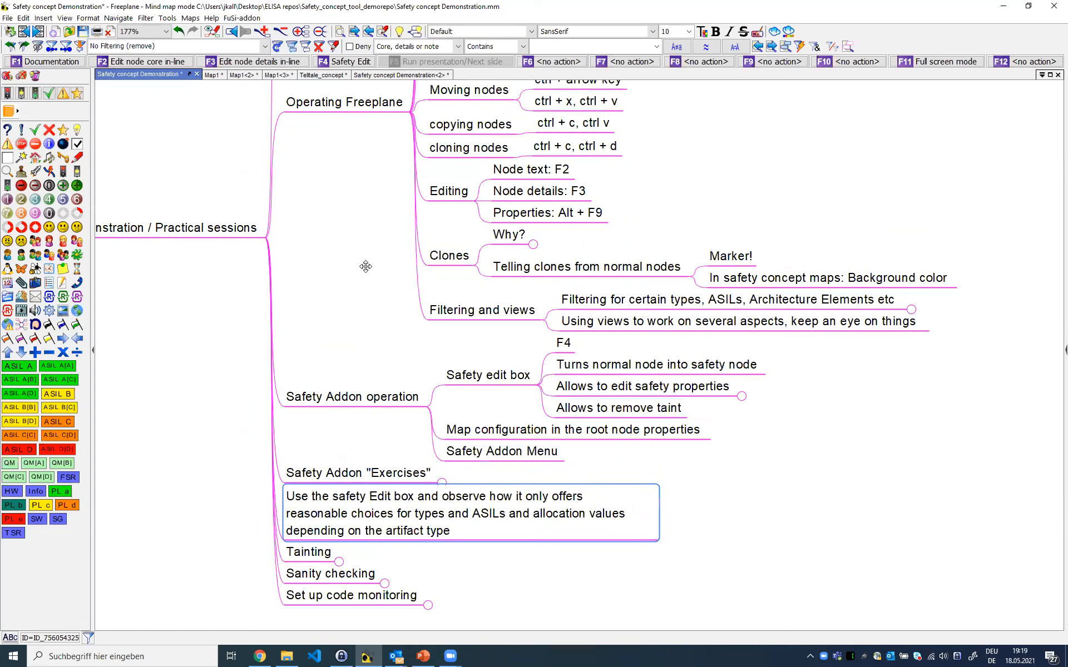
scroll(370, 278, "down", 2)
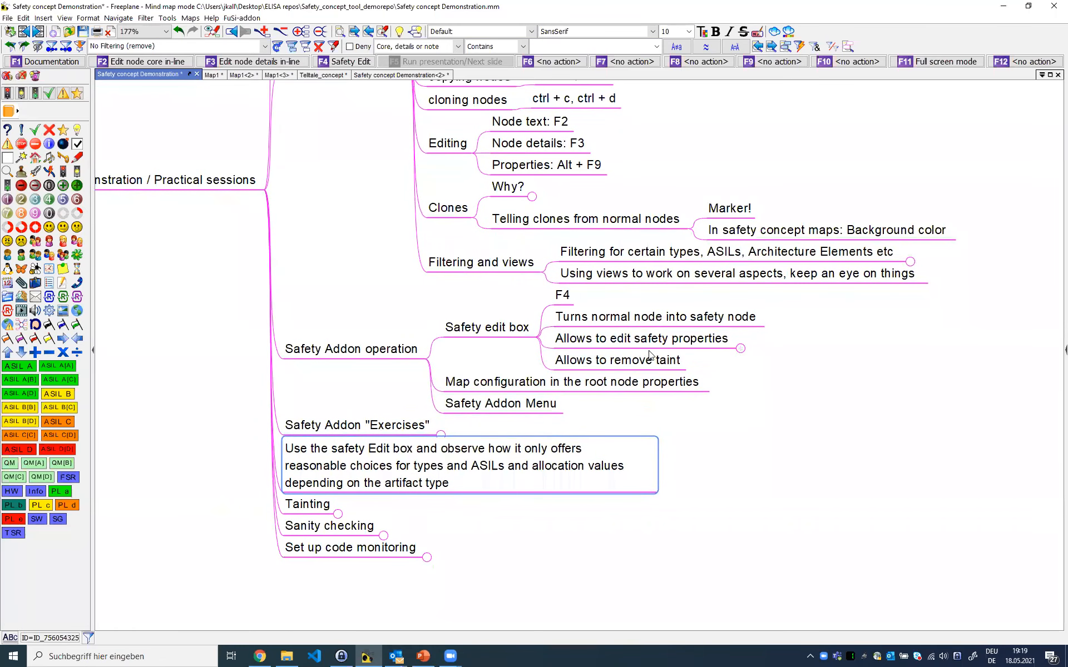
scroll(612, 390, "down", 1)
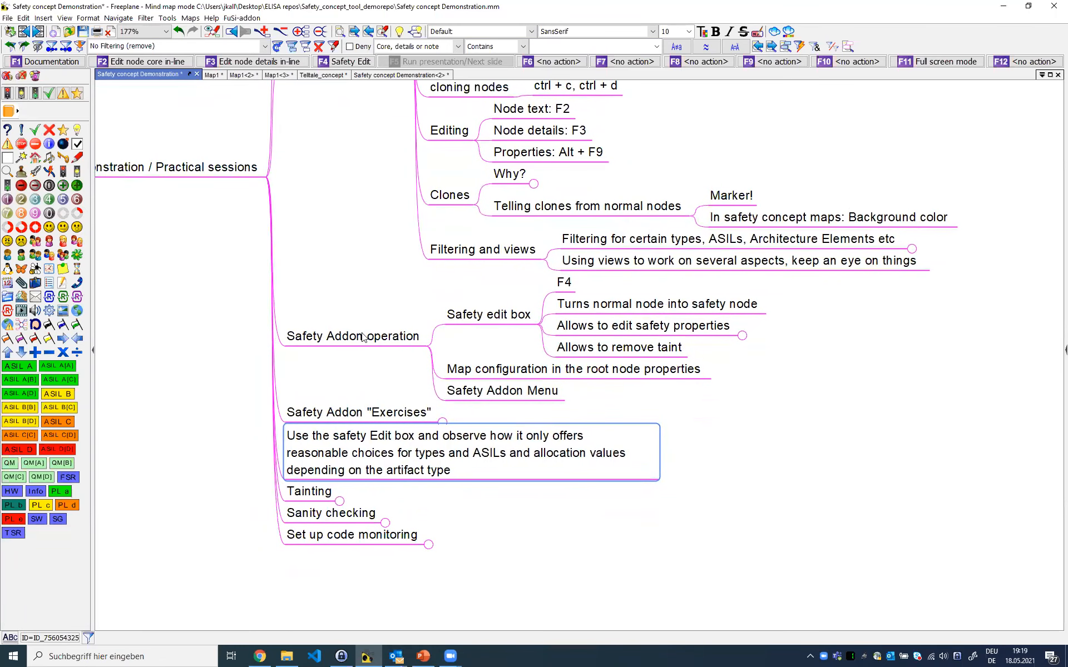
left_click_drag(735, 426, 731, 419)
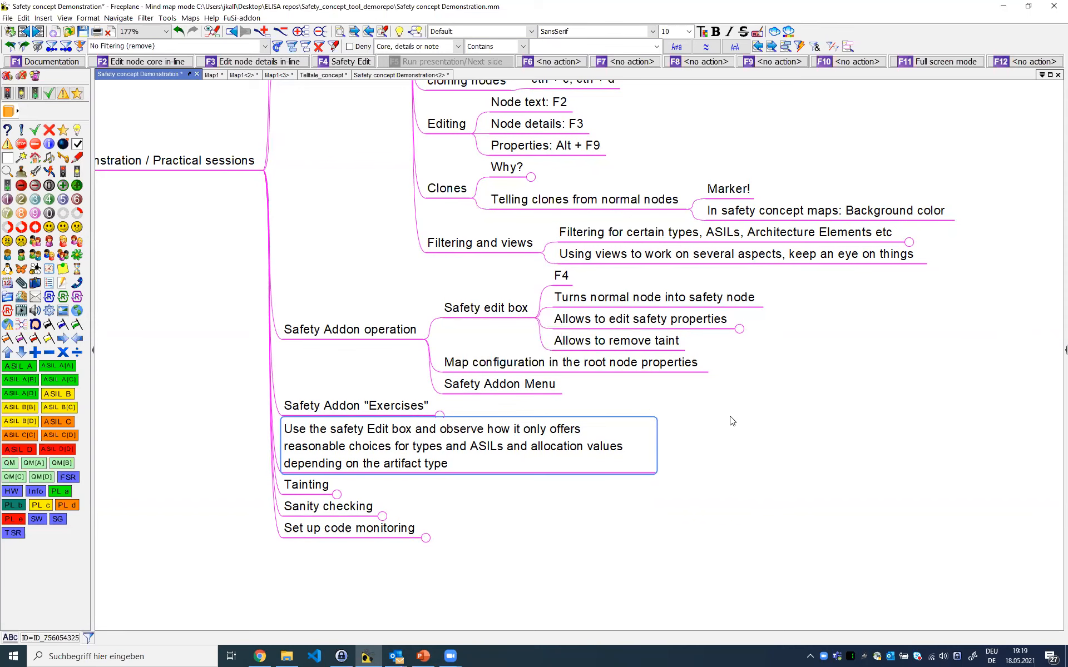
left_click_drag(732, 420, 728, 423)
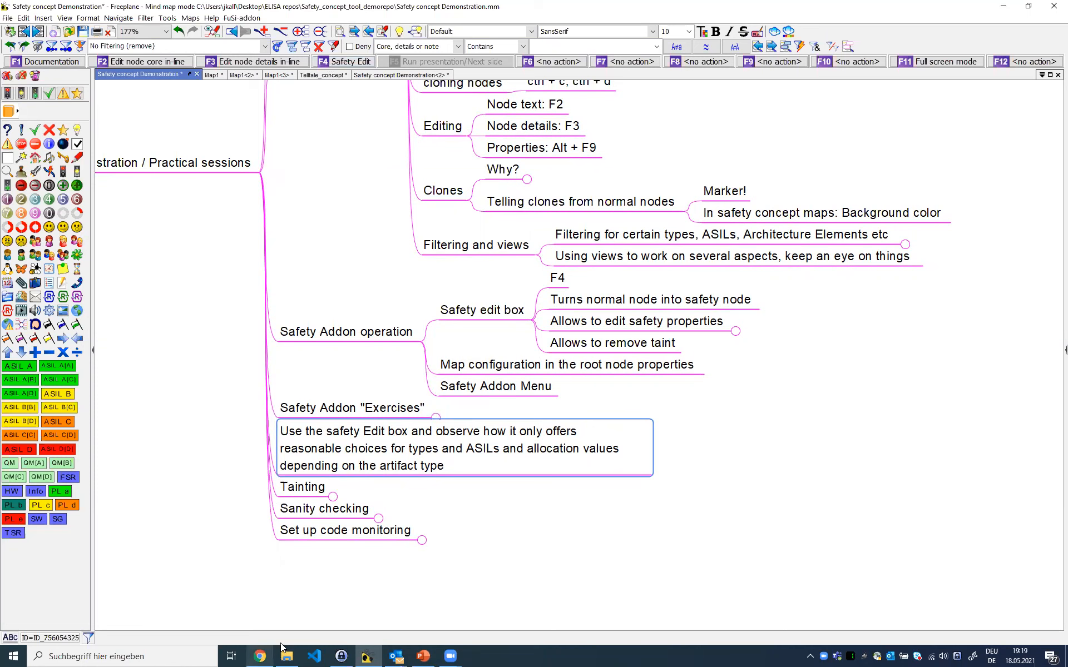
Switch to Chrome and open the elisa-tech organization page on GitHub in the tab showing Sourcecode_mockup.txt
left_click(259, 655)
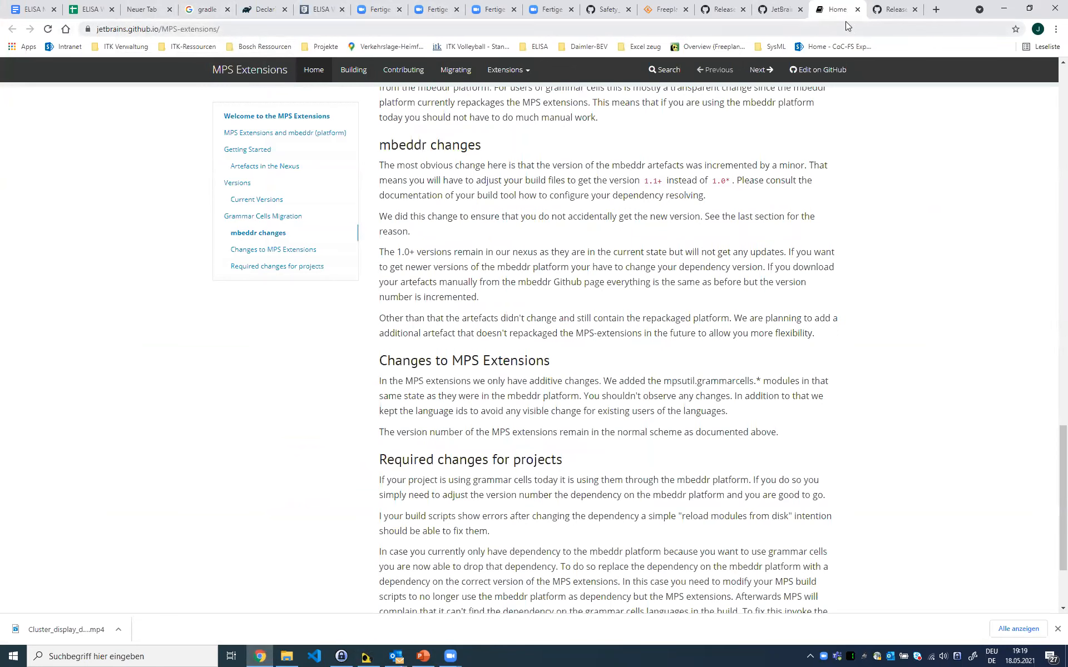
left_click(714, 11)
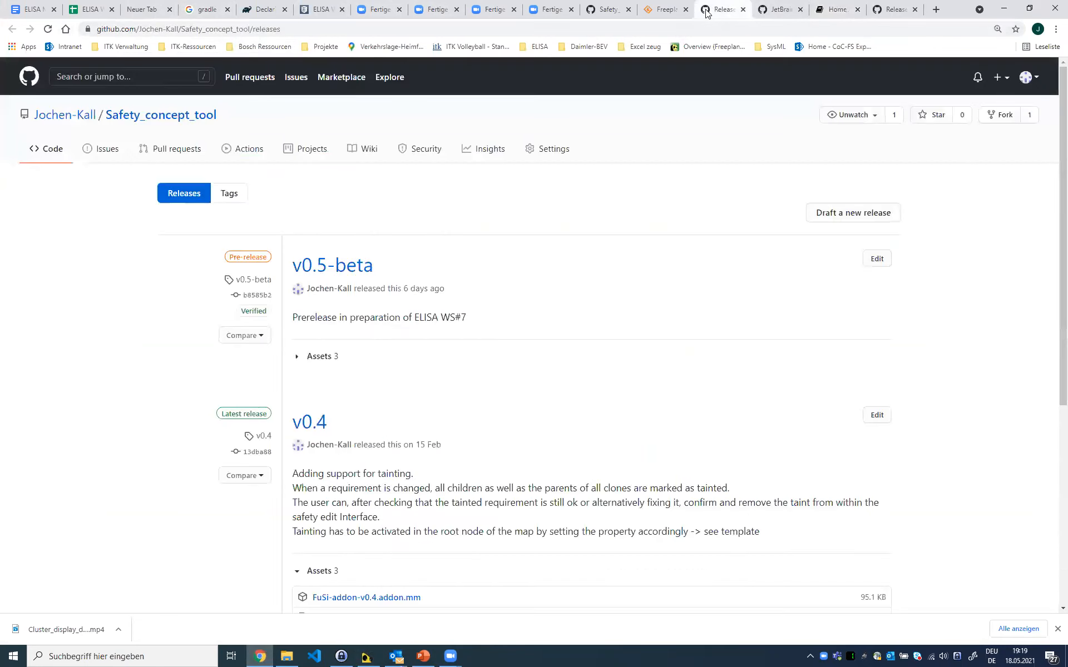
left_click(664, 9)
left_click(601, 10)
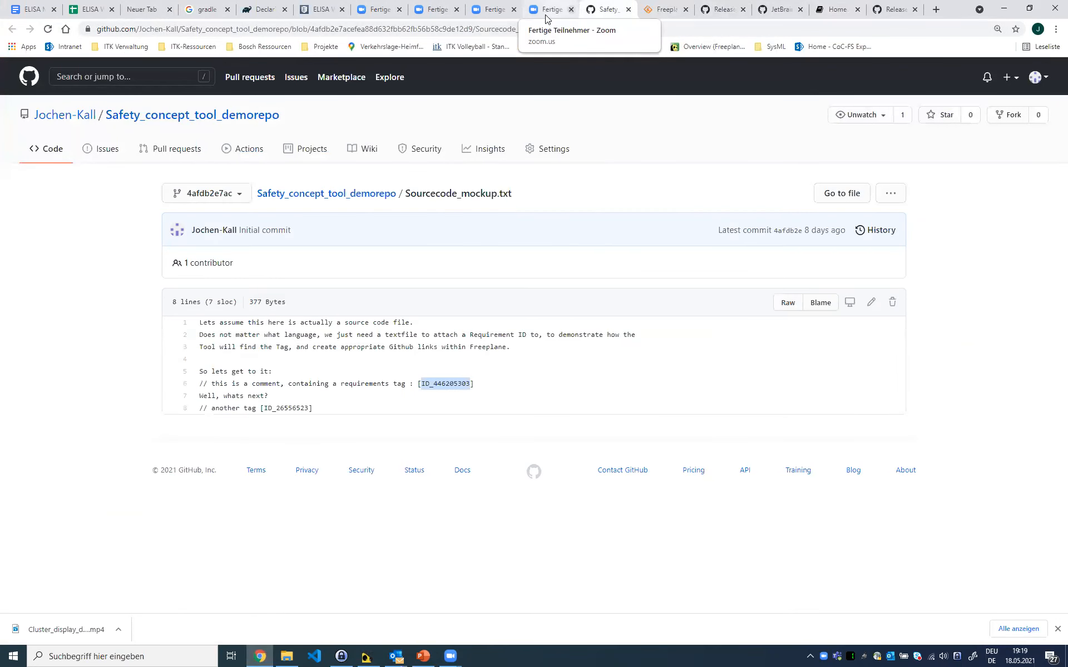
left_click(147, 35)
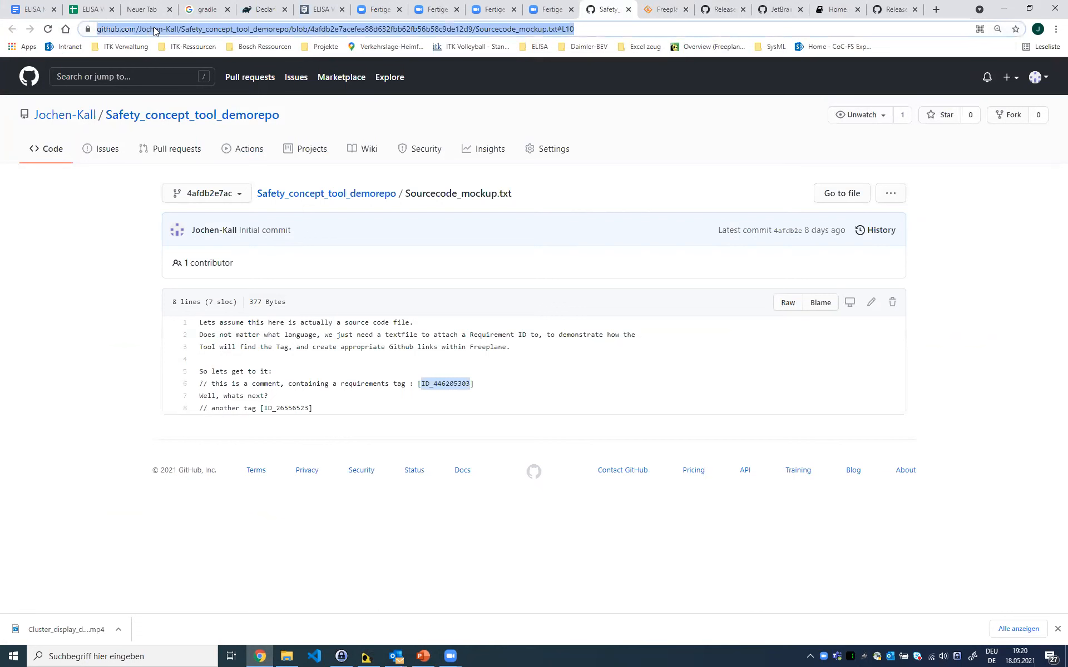
type("github")
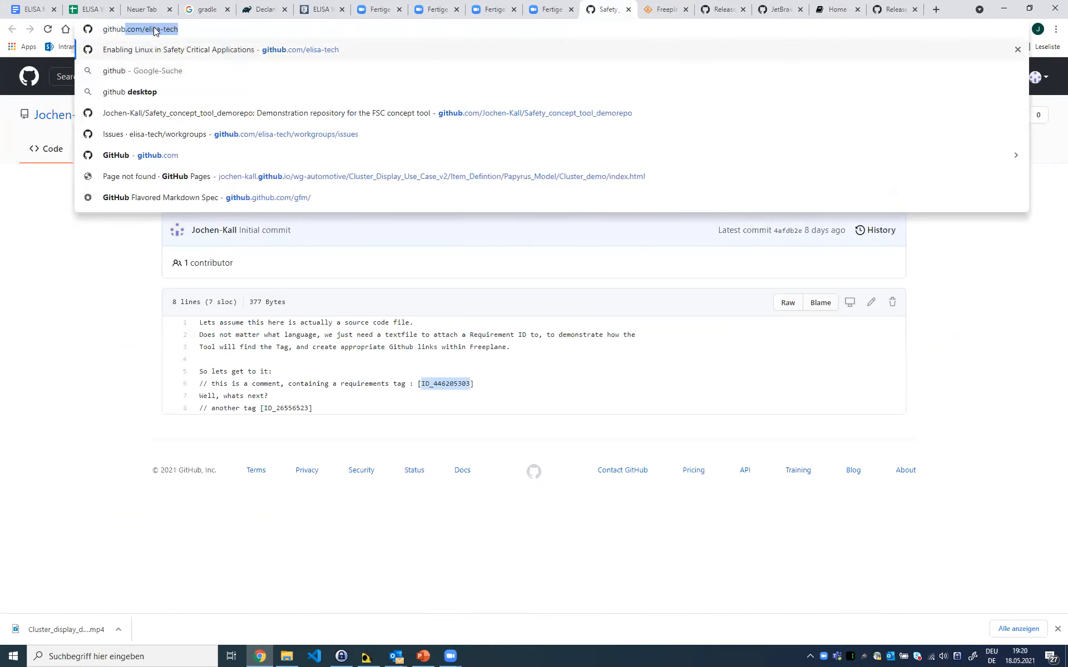
key("Return")
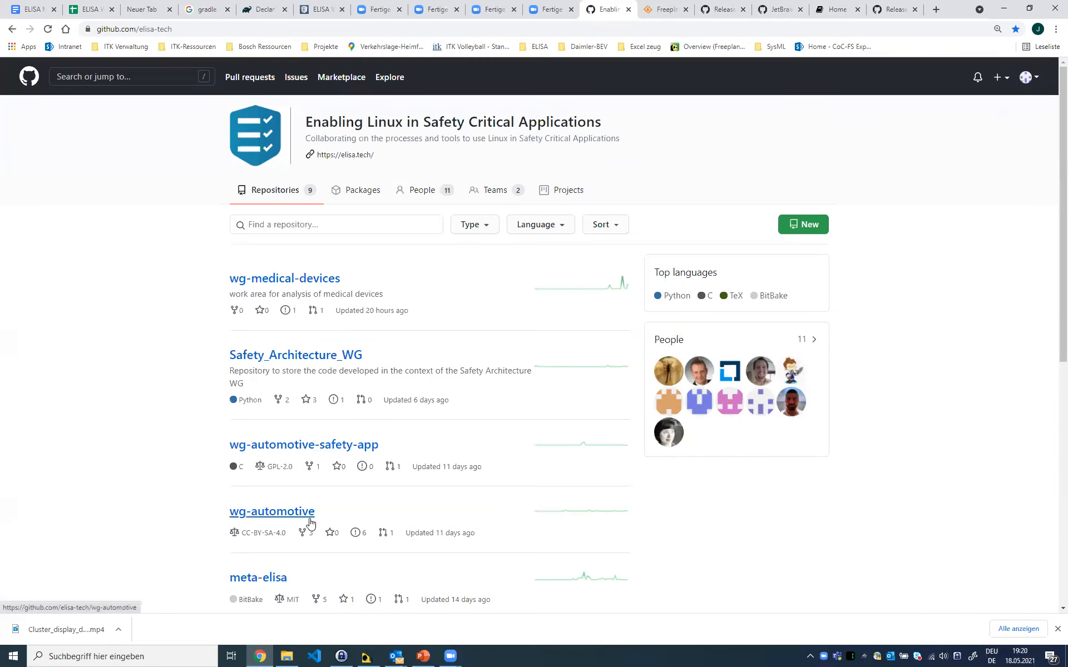
Open the wg-automotive repository, list its forks, and open the first fork directly below the elisa-tech original
scroll(310, 522, "down", 1)
left_click(287, 440)
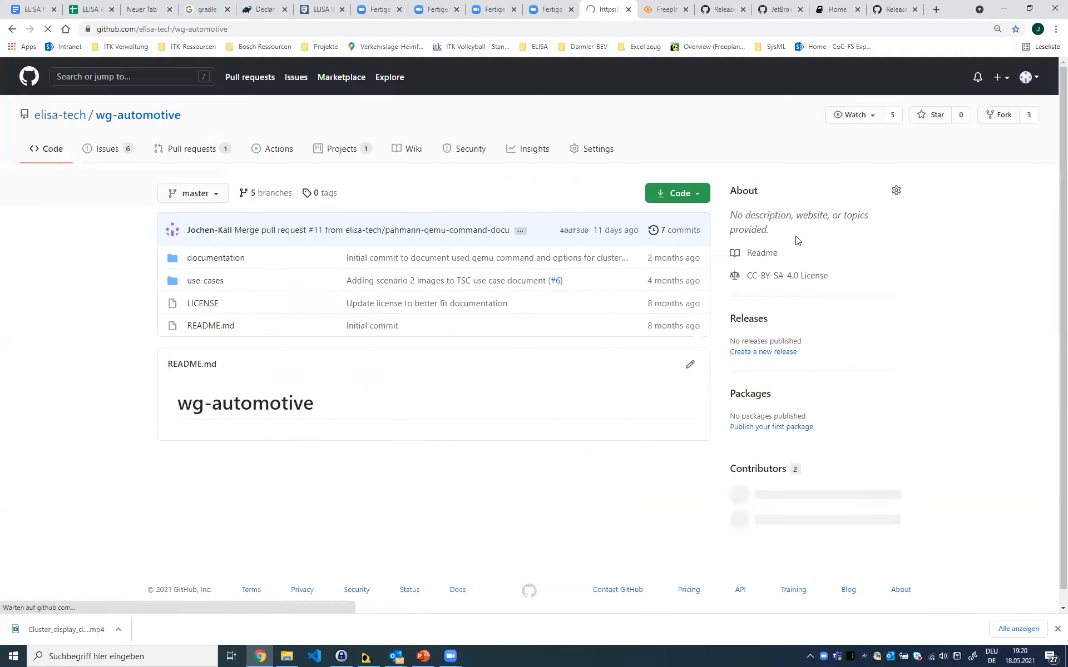
left_click(1029, 115)
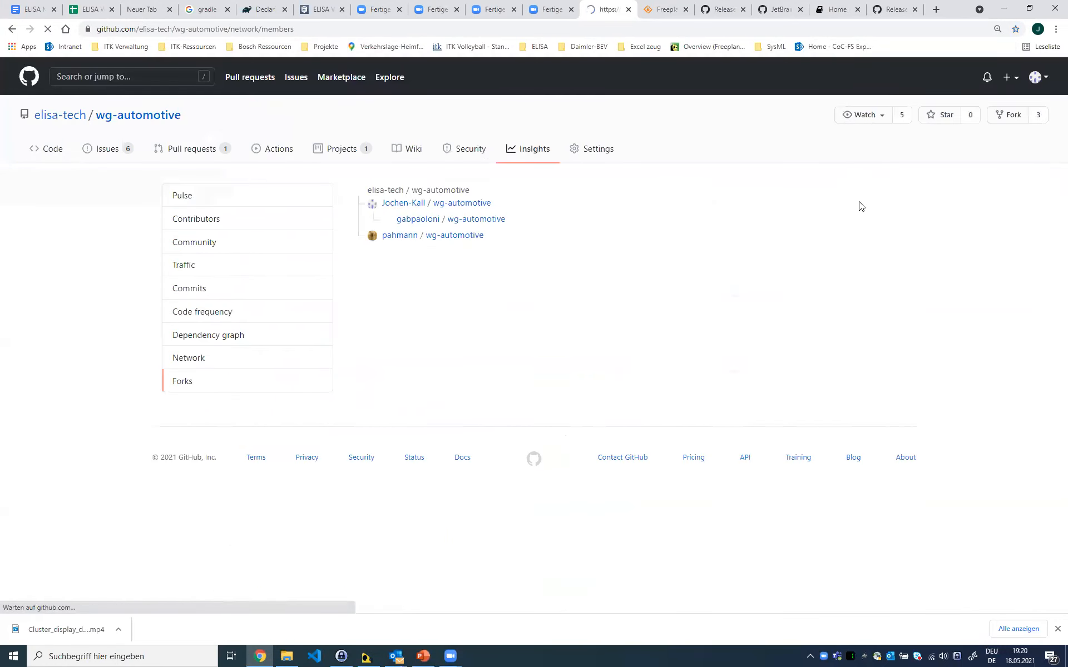
mouse_move(399, 235)
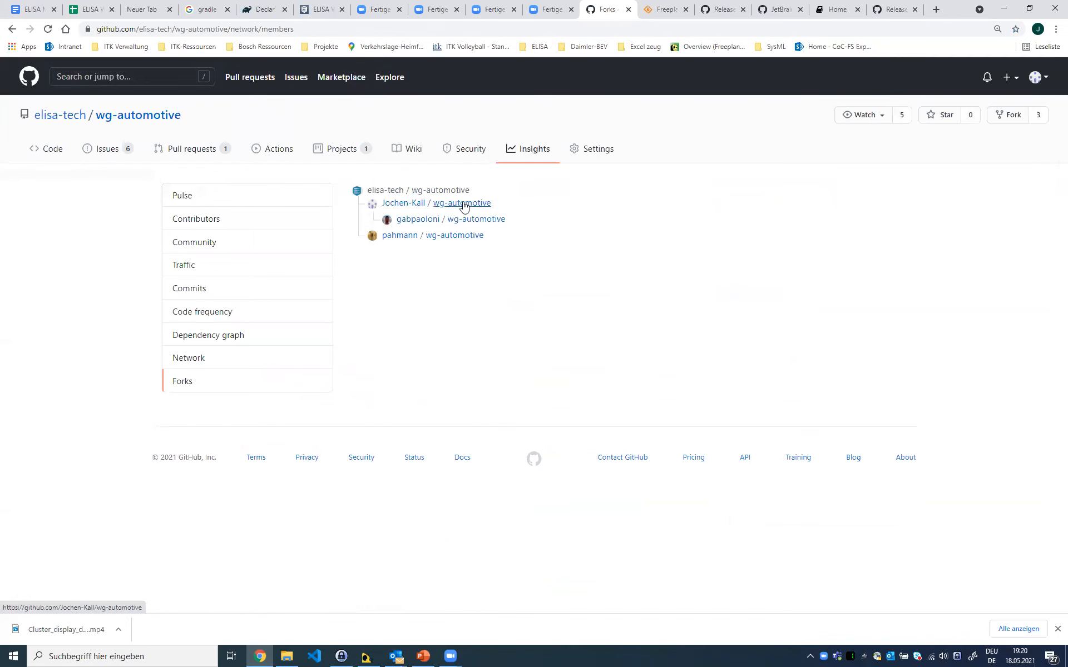
left_click(460, 204)
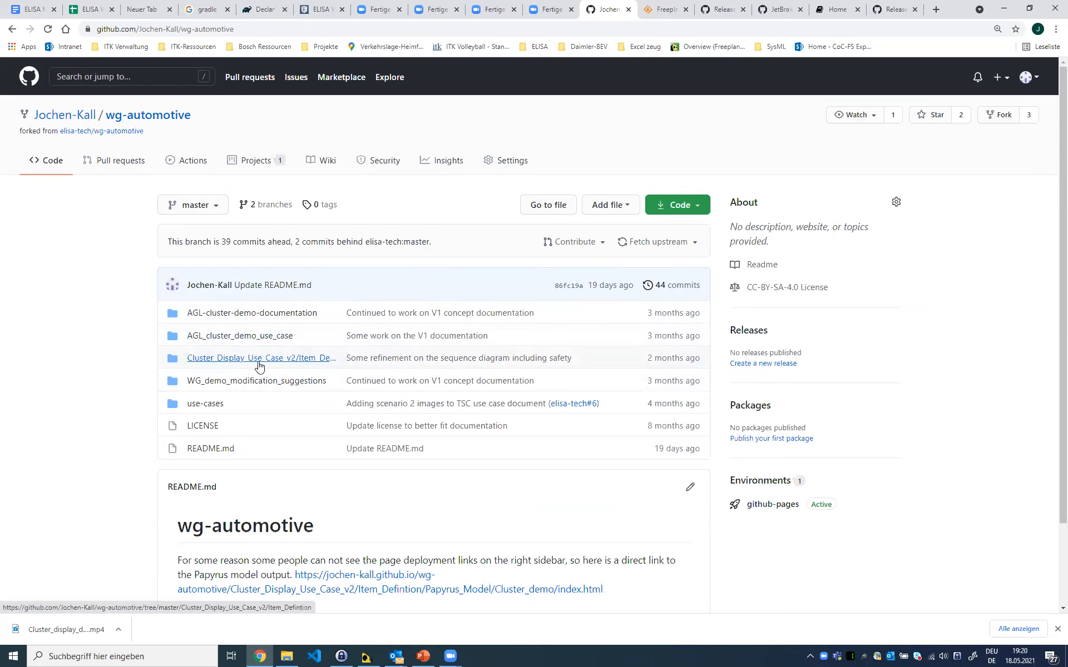
Open the AGL_cluster_demo_use_case folder of the fork and select its full web address
left_click(231, 341)
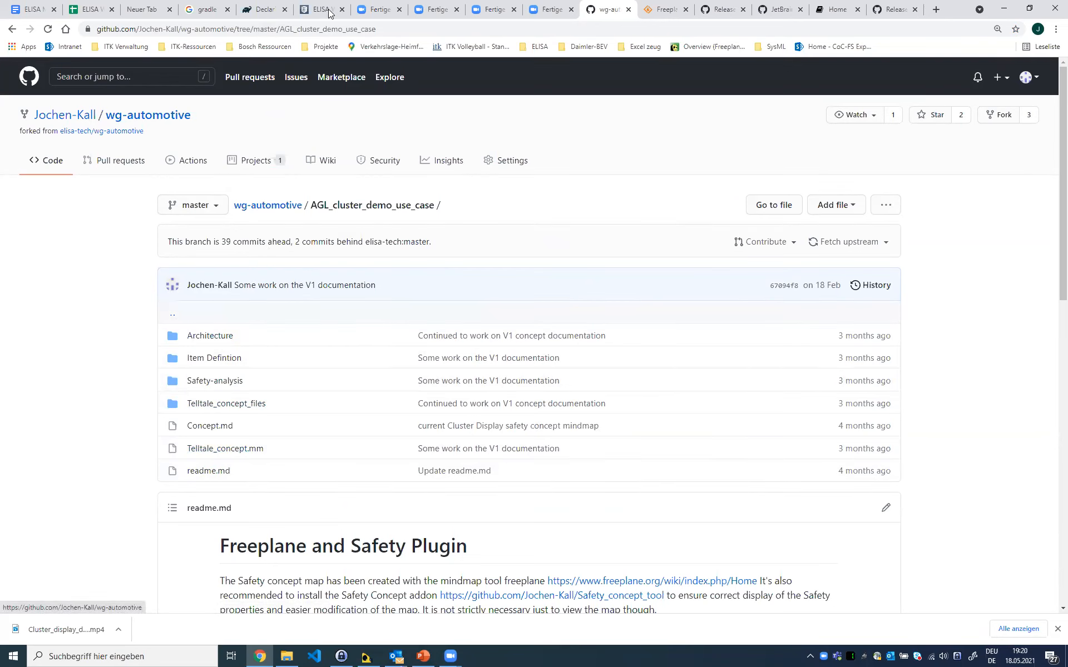
left_click(382, 28)
key("ctrl+a")
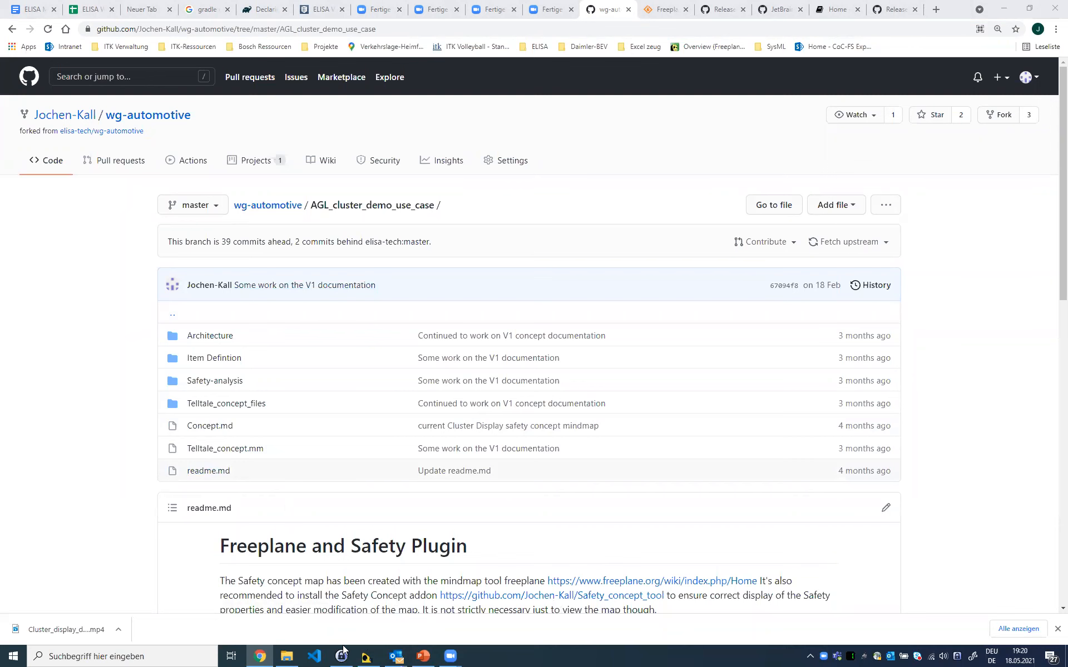
Switch to Freeplane, show the Telltale_concept map, and return to the GitHub folder in Chrome
left_click(366, 656)
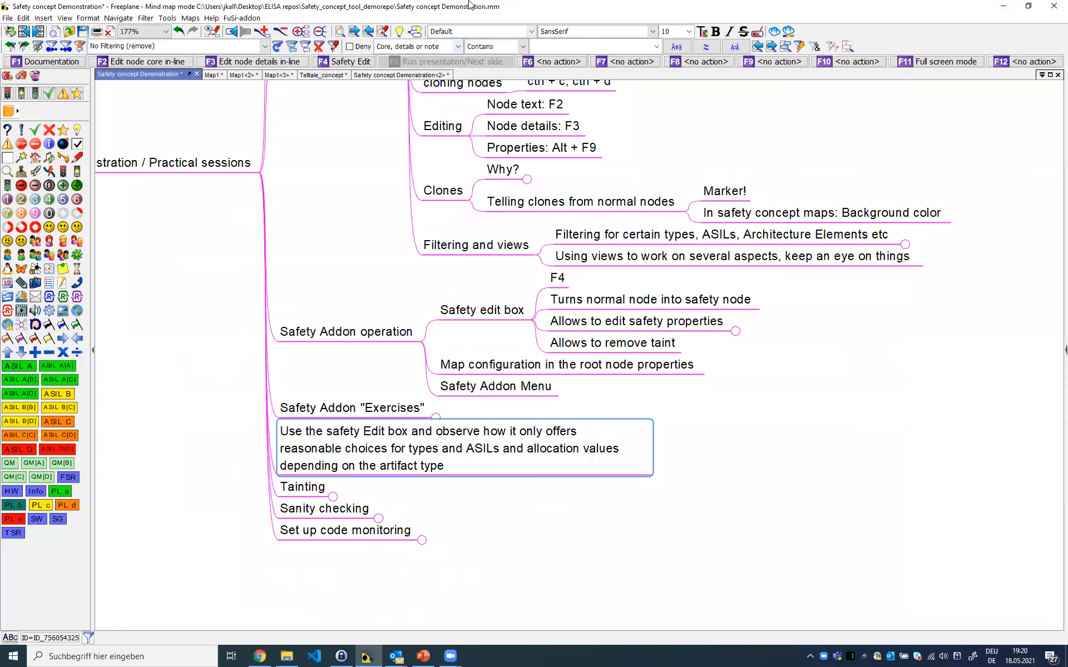
left_click(324, 75)
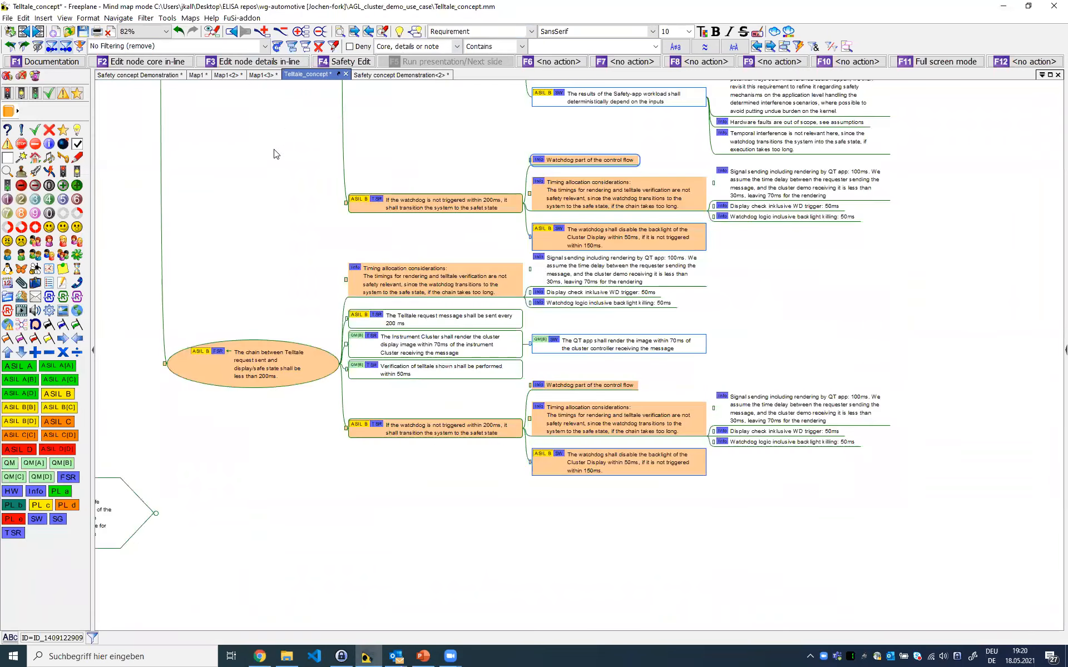
left_click(1002, 7)
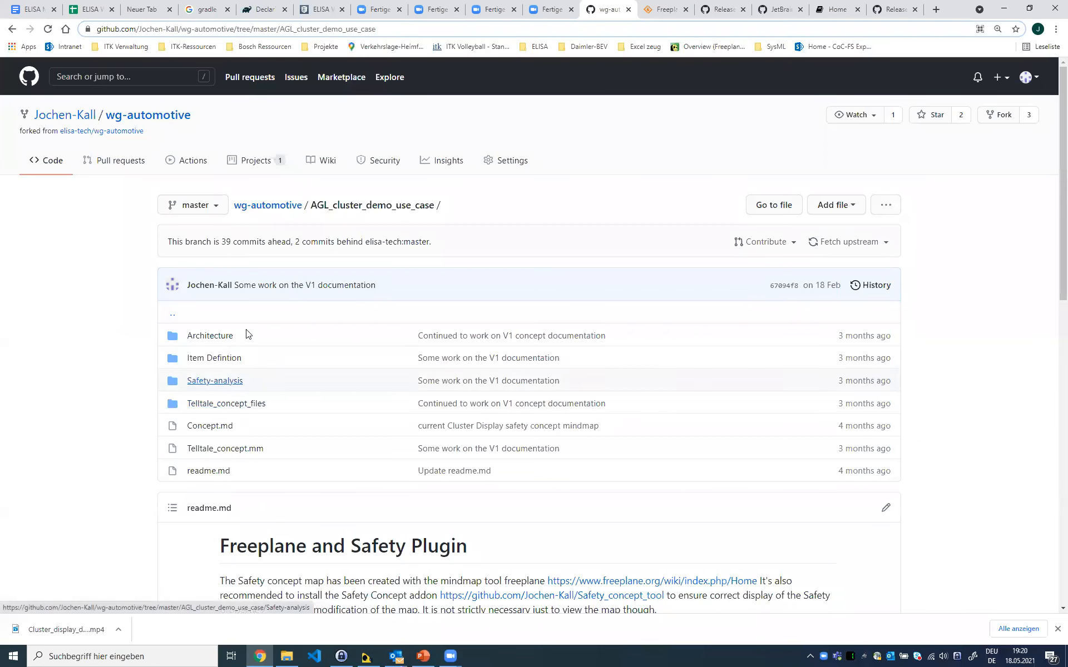
View the AGL_cluster_demo_use_case folder on the Cluster_display_v2 branch and switch back to the master branch
left_click(216, 210)
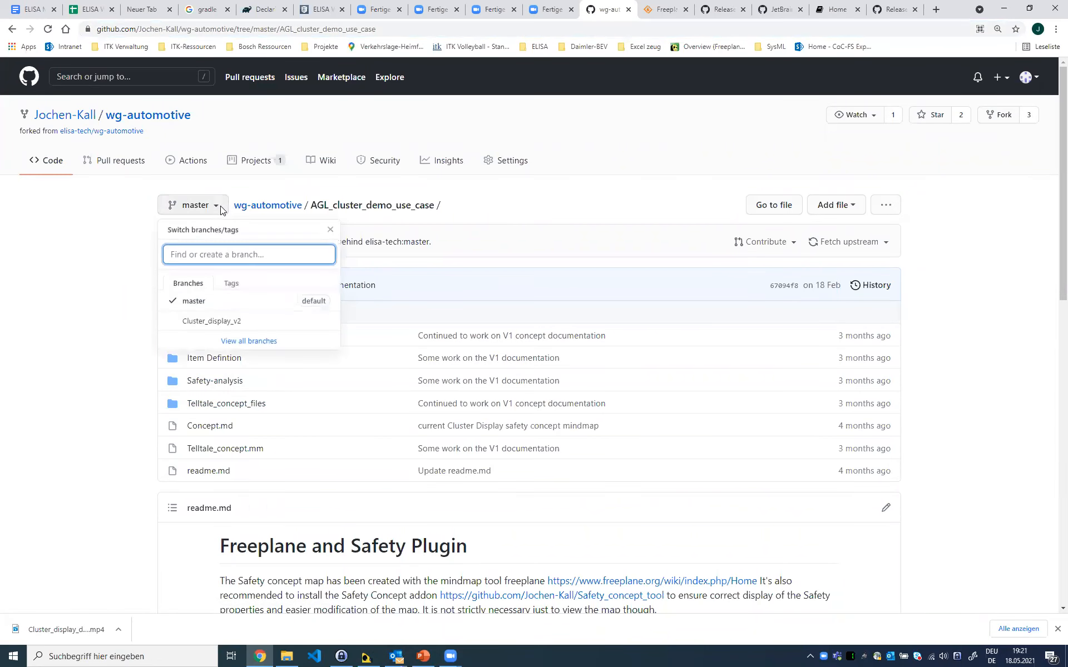
left_click(221, 210)
left_click(217, 206)
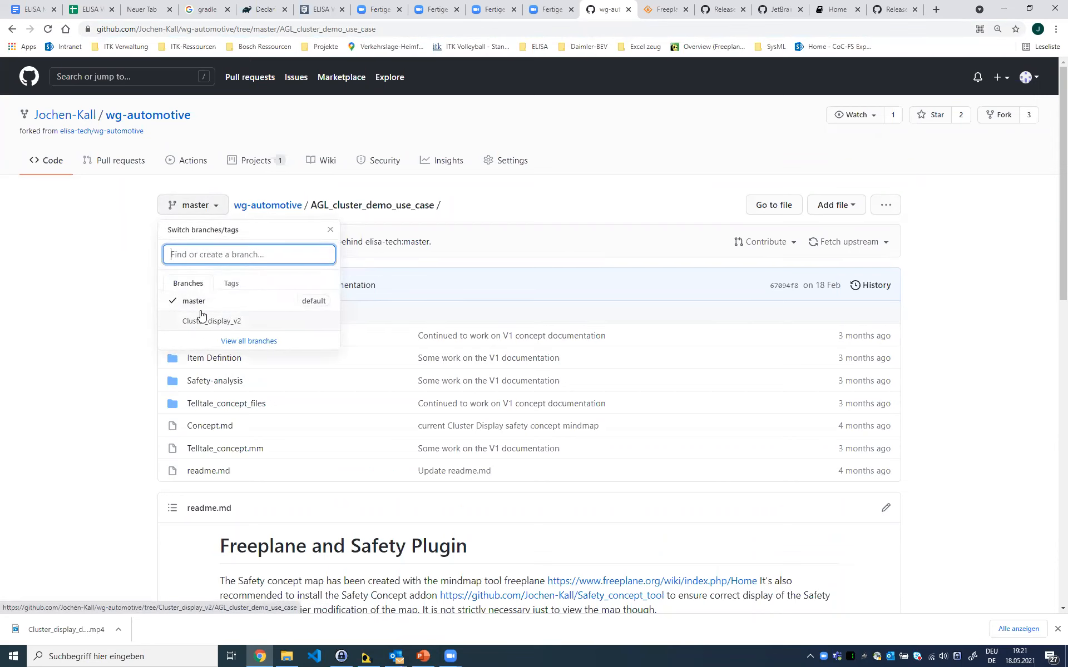
left_click(210, 323)
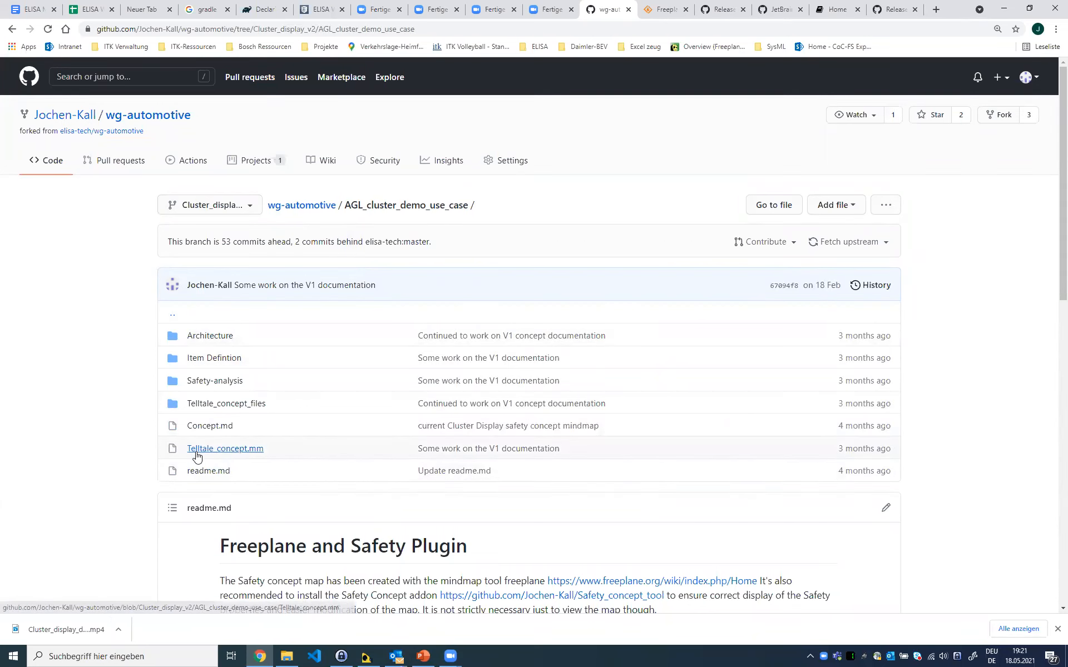
left_click(247, 208)
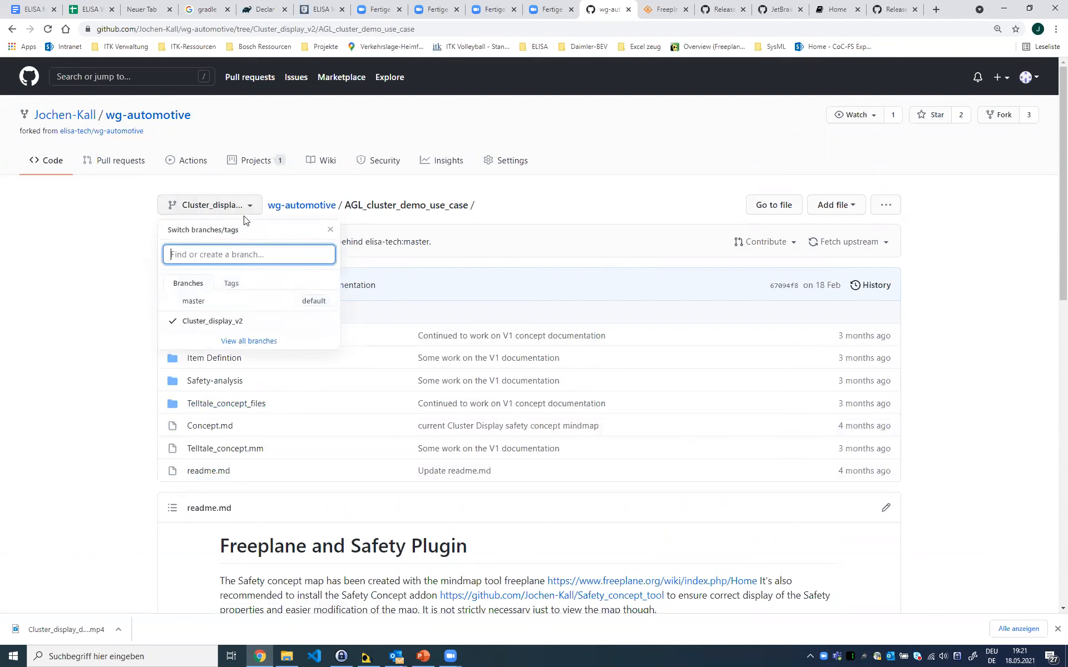
left_click(189, 303)
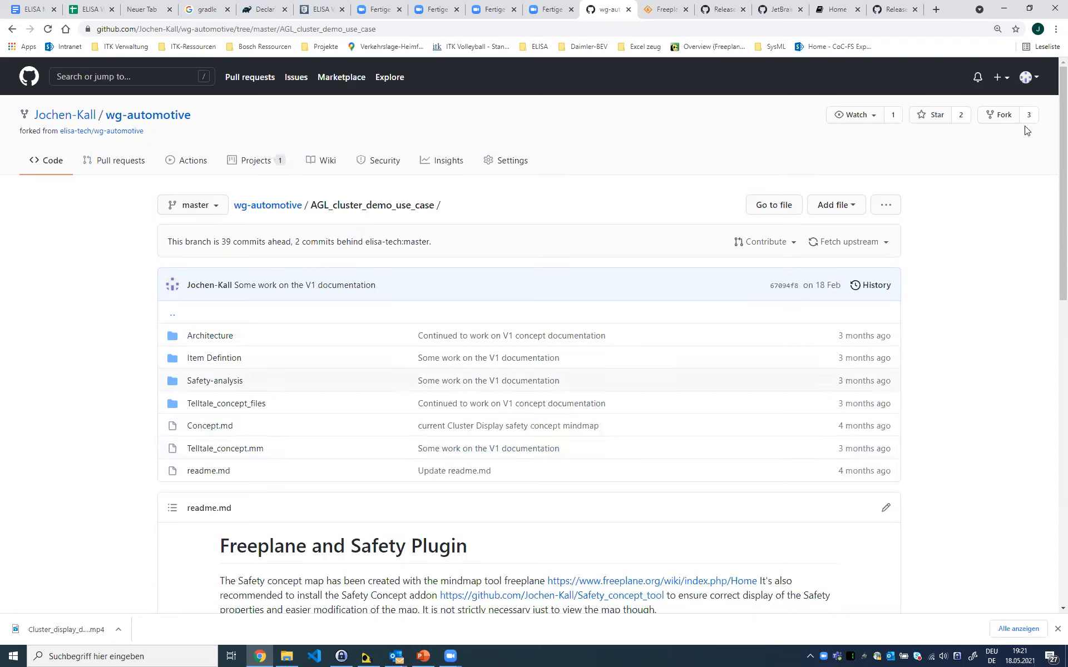
Return to the Safety concept Demonstration map in Freeplane and review the Safety Addon operation branch and the topics below it
left_click(1004, 9)
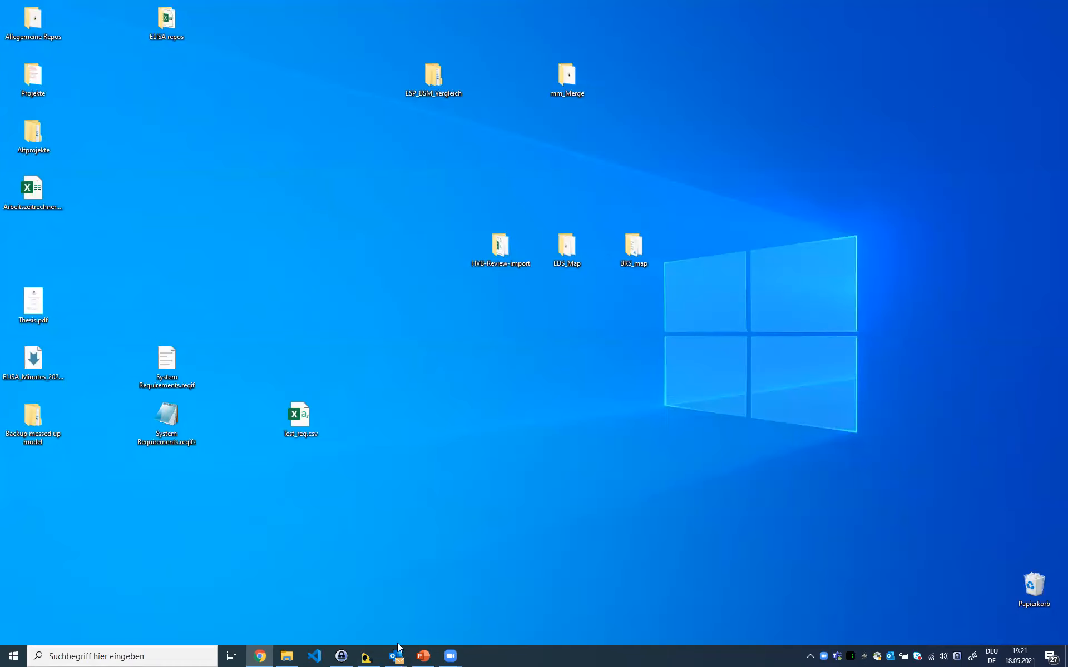
left_click(366, 656)
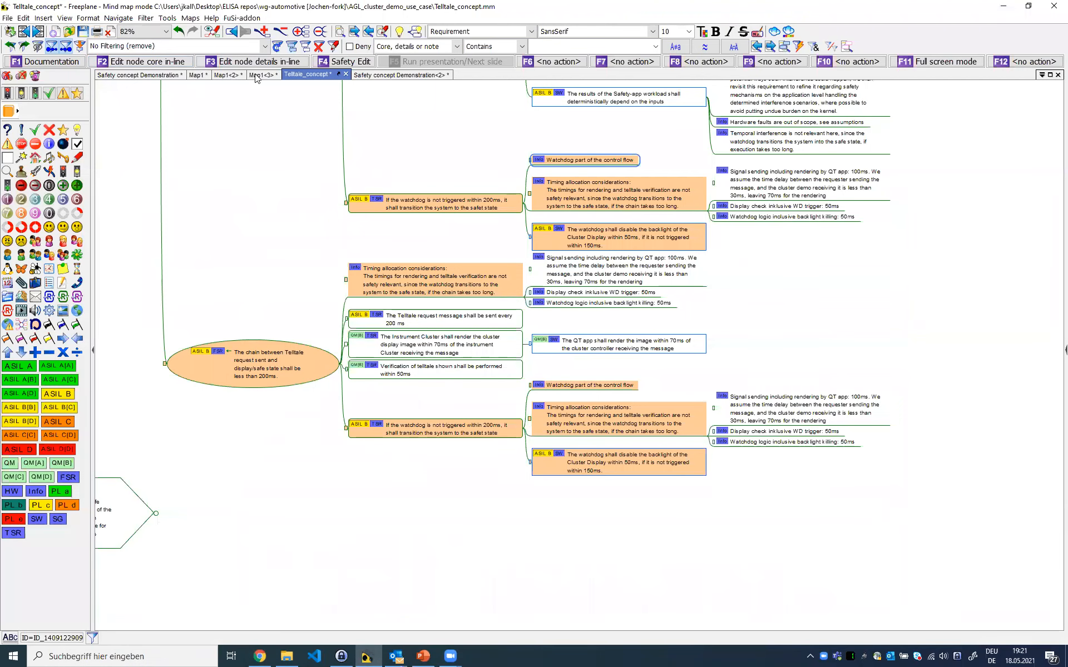
left_click(167, 75)
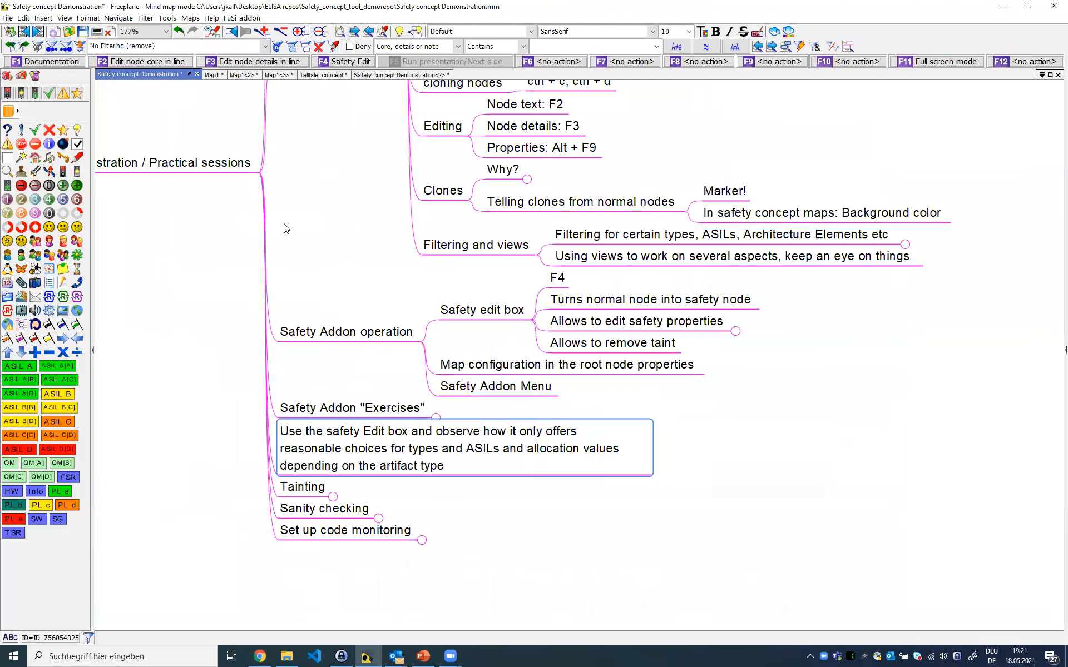
left_click_drag(352, 241, 403, 232)
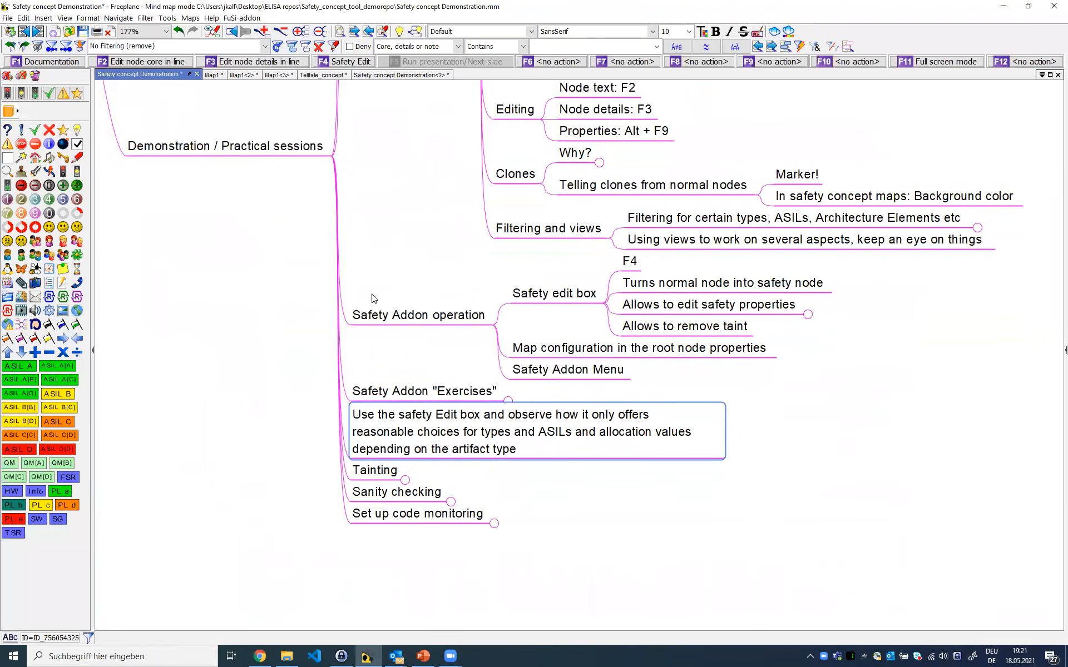
left_click_drag(441, 366, 440, 364)
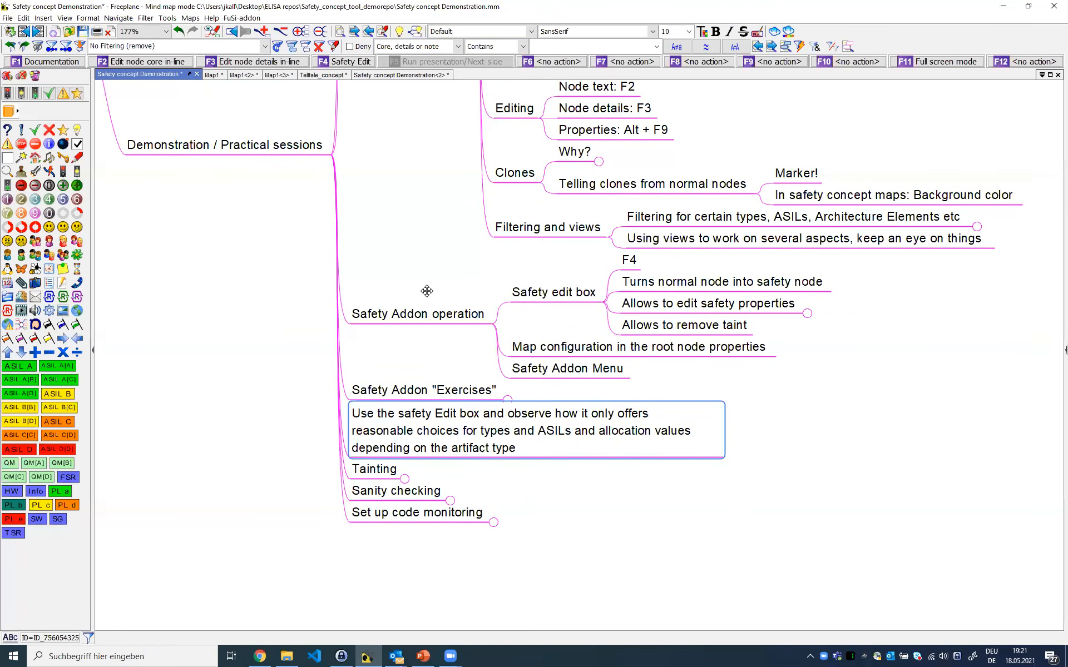
scroll(427, 288, "down", 1)
left_click_drag(856, 395, 842, 362)
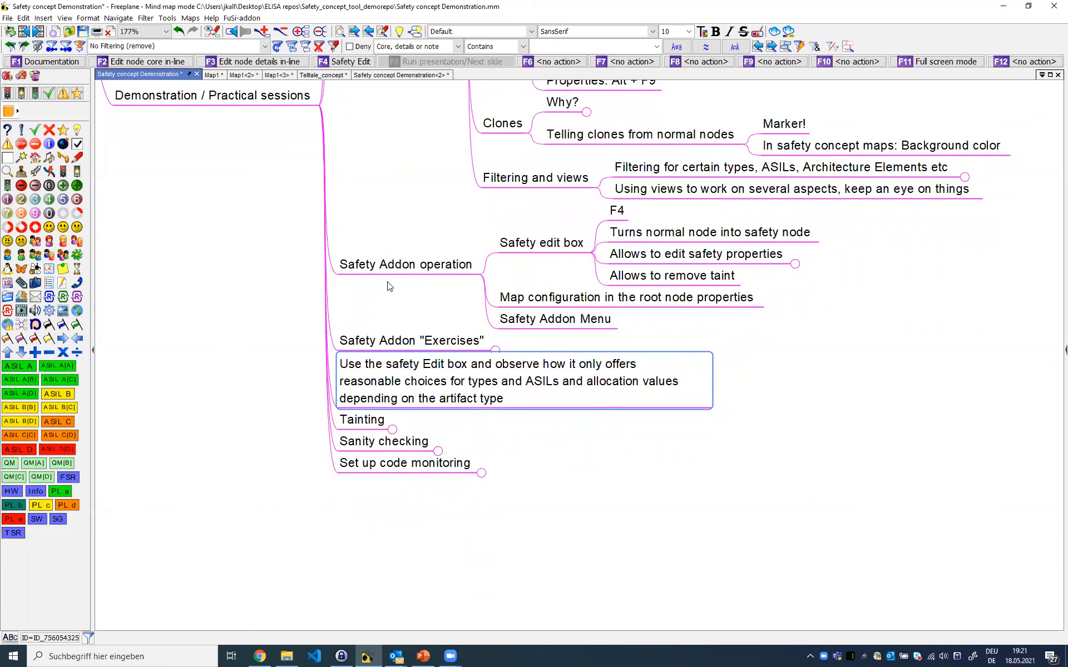
left_click_drag(750, 327, 773, 315)
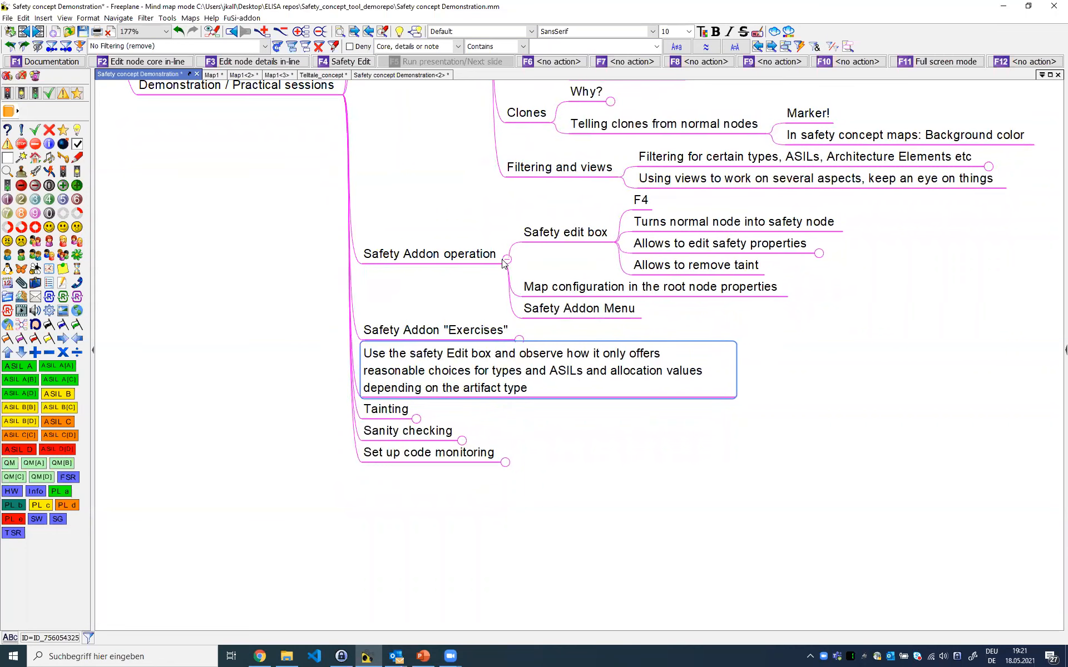
left_click_drag(442, 287, 440, 288)
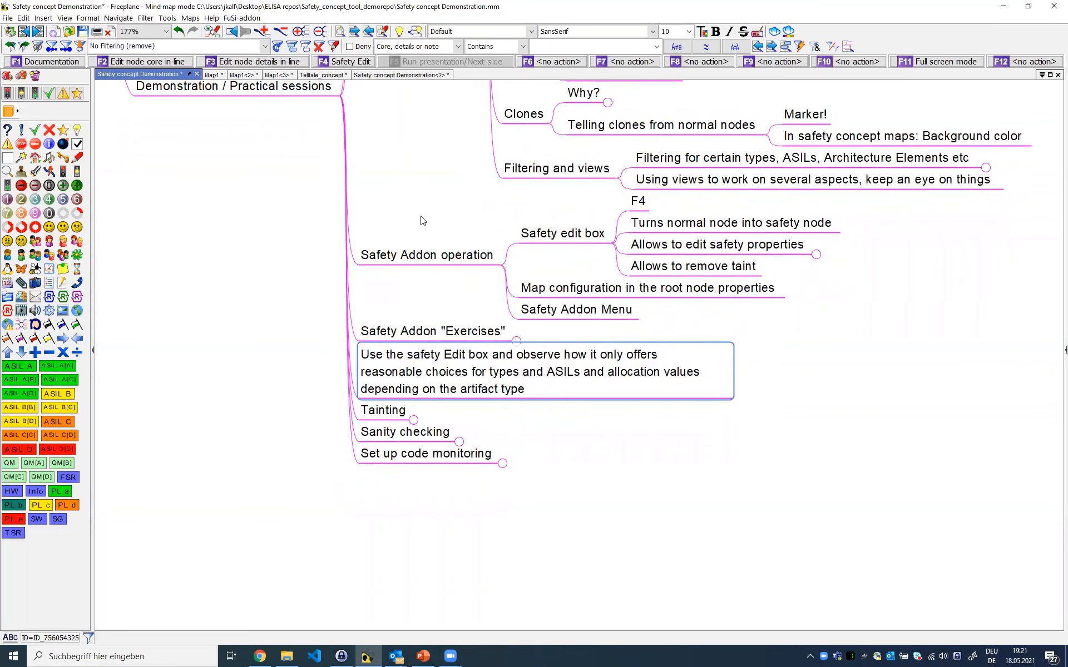
Review the Operating Freeplane and Safety Addon operation branches of the demonstration map, including the topics on clones, filtering and the safety edit box
left_click_drag(436, 280, 427, 285)
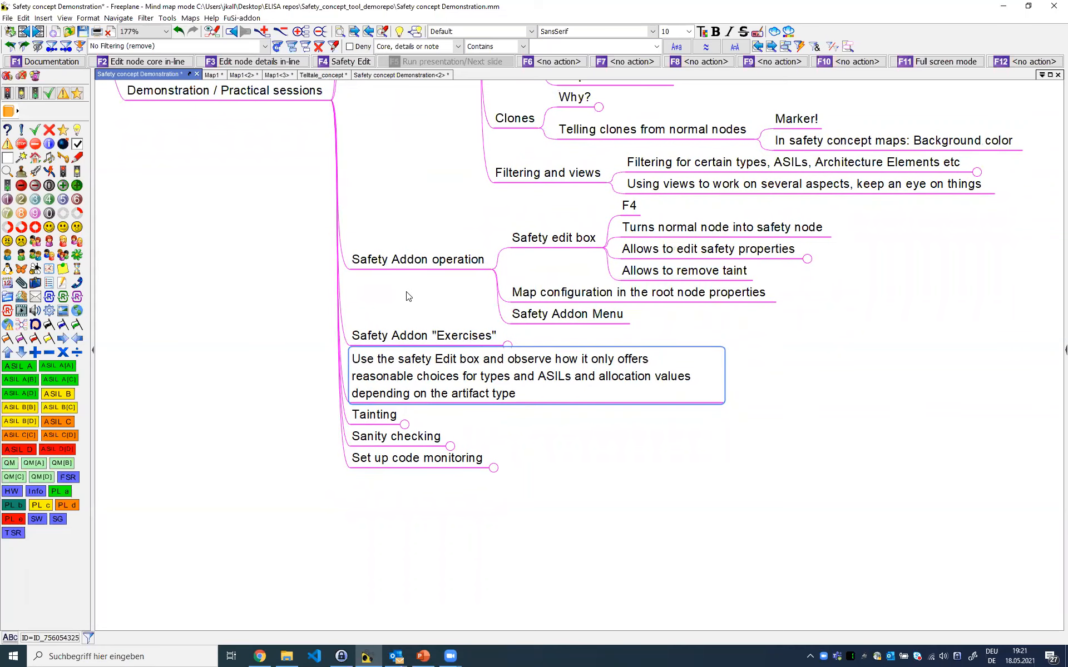
left_click_drag(398, 254, 402, 266)
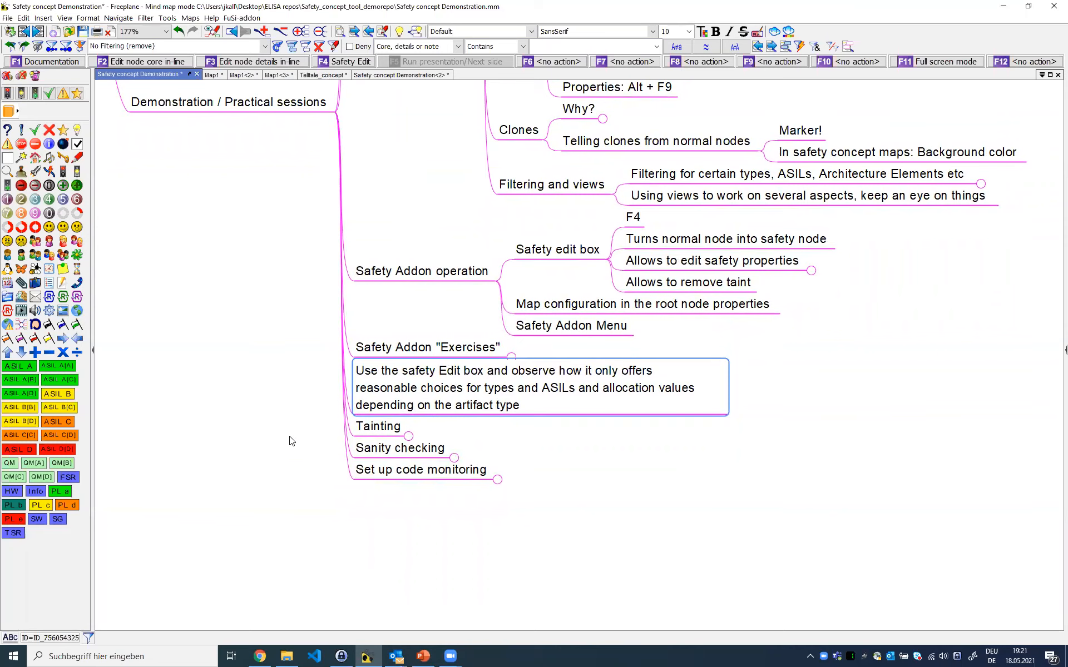
left_click_drag(459, 230, 434, 250)
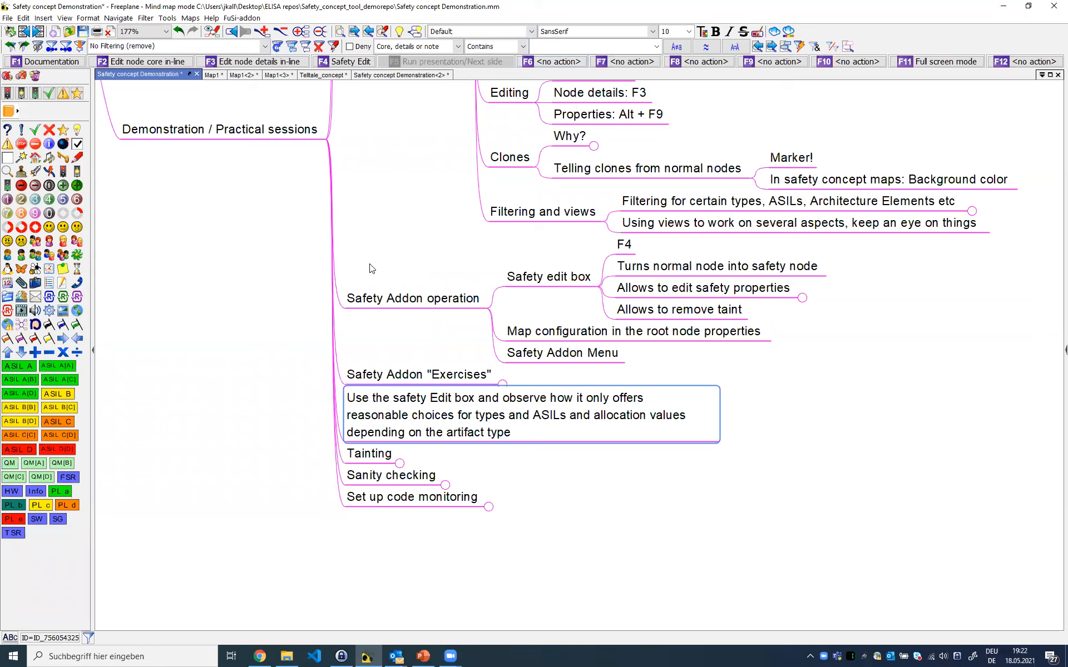
scroll(417, 214, "down", 1)
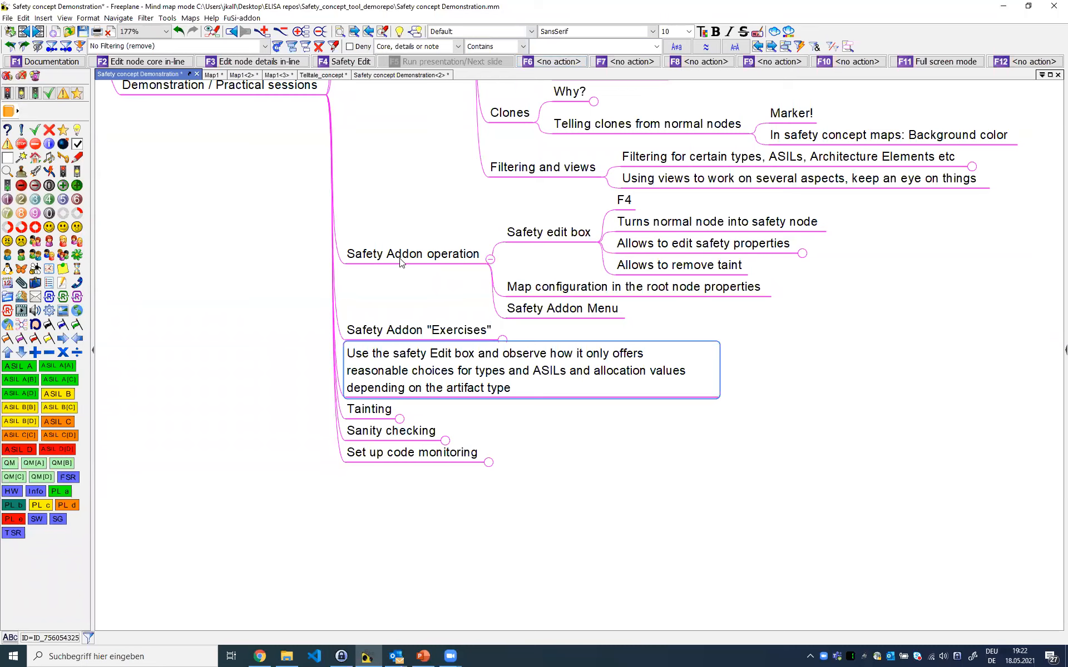
scroll(410, 246, "up", 3)
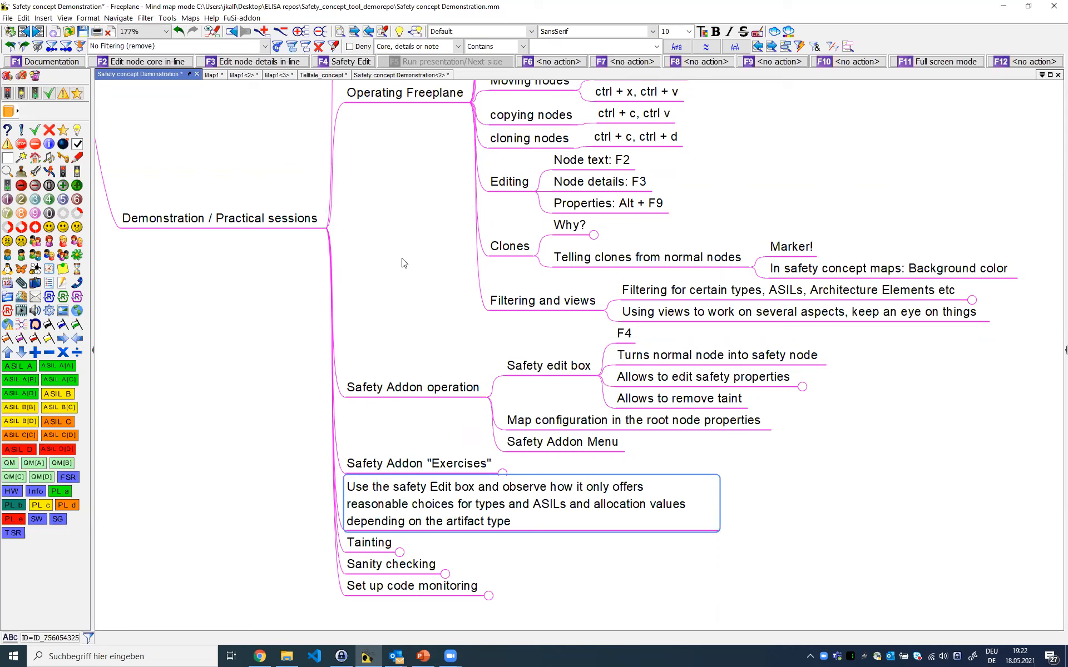
left_click_drag(395, 172, 396, 307)
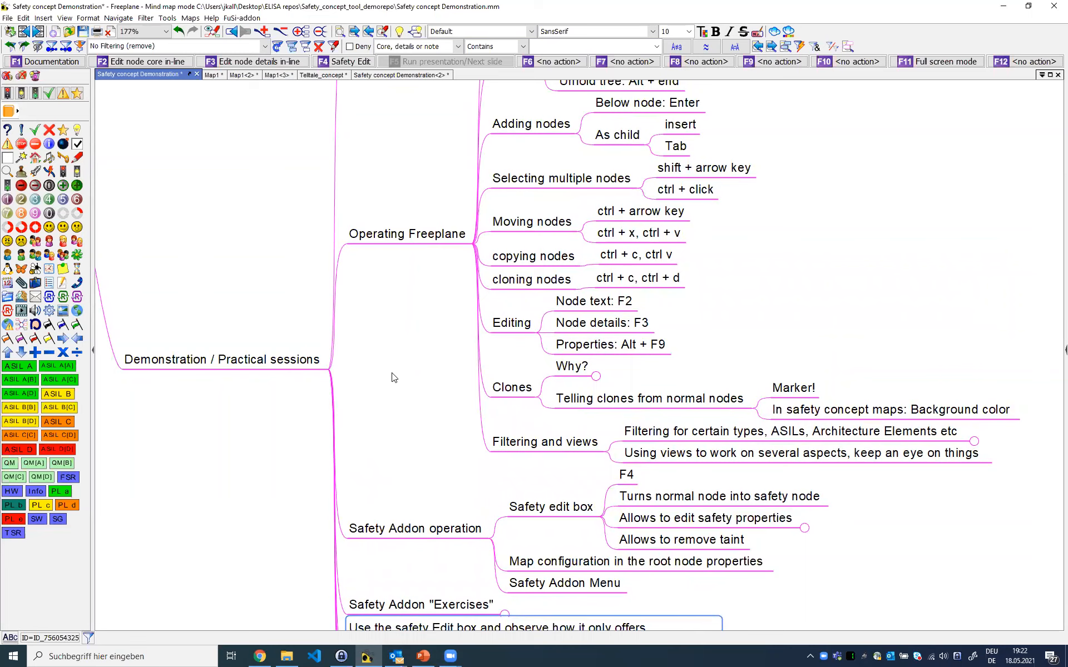
left_click_drag(400, 419, 402, 386)
left_click_drag(388, 304, 368, 213)
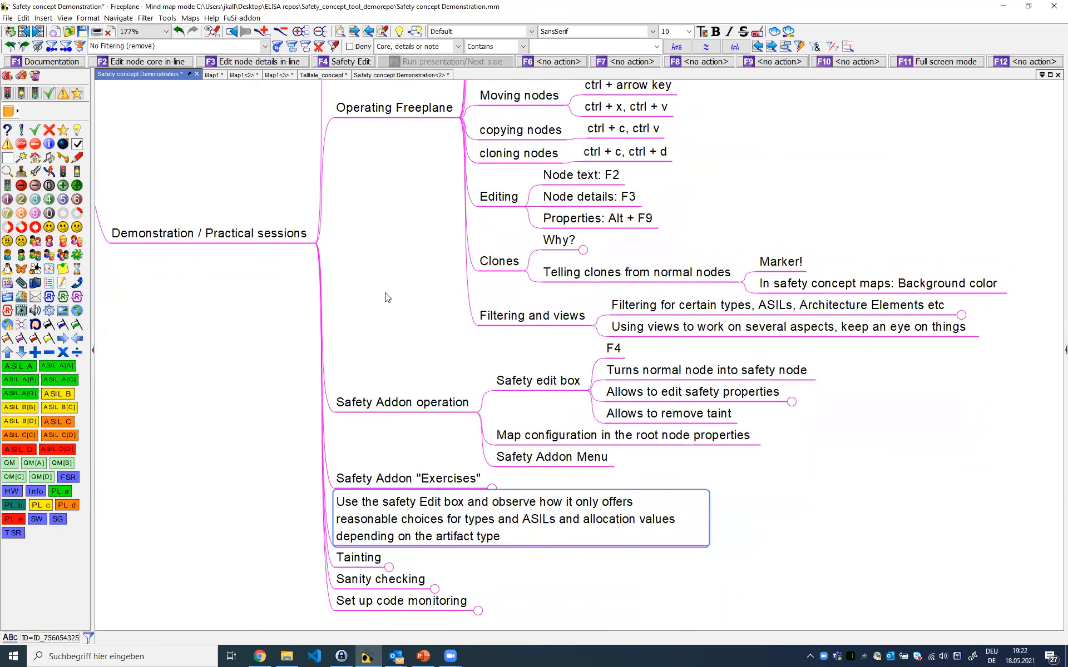
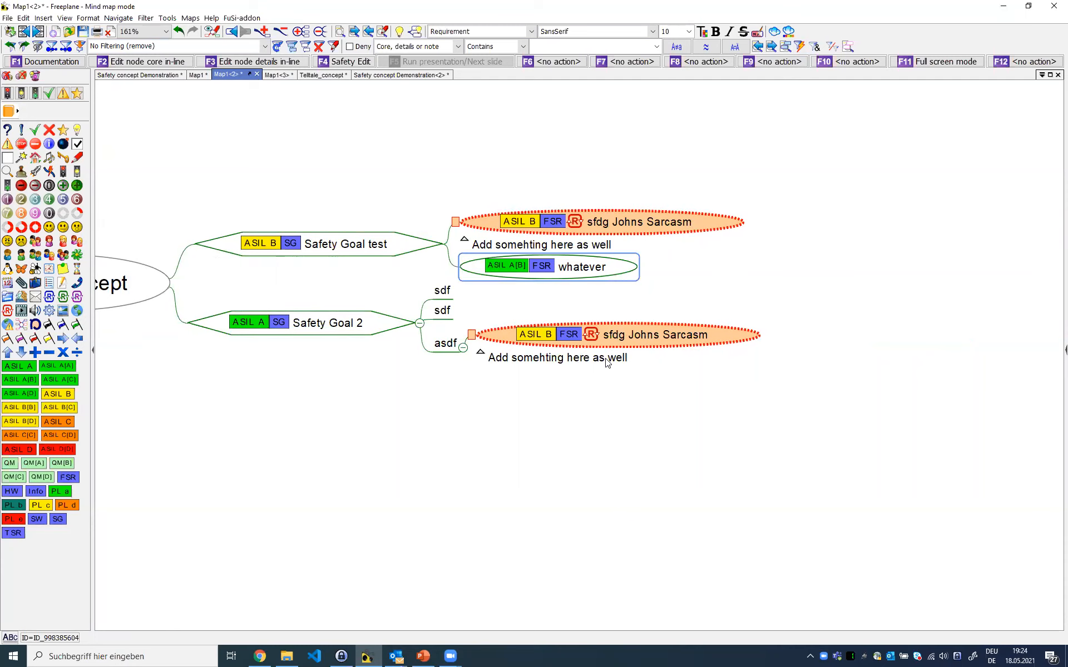
Delete the two "sdf" nodes under Safety Goal 2 in the Map1<2> map
key("Delete")
key("Delete")
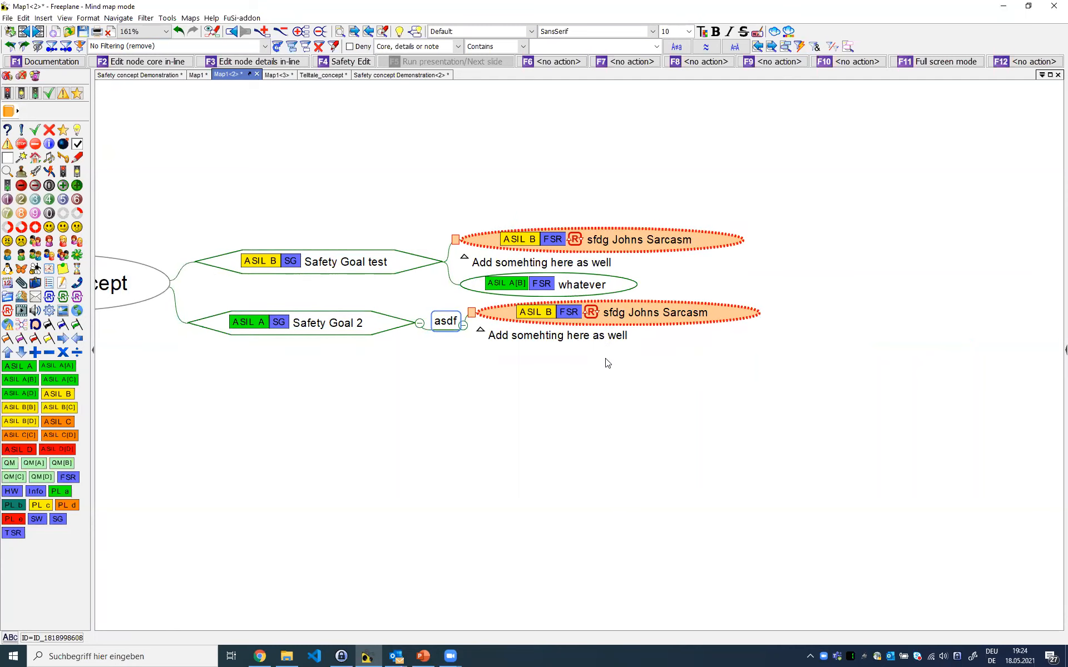
left_click_drag(417, 479, 473, 435)
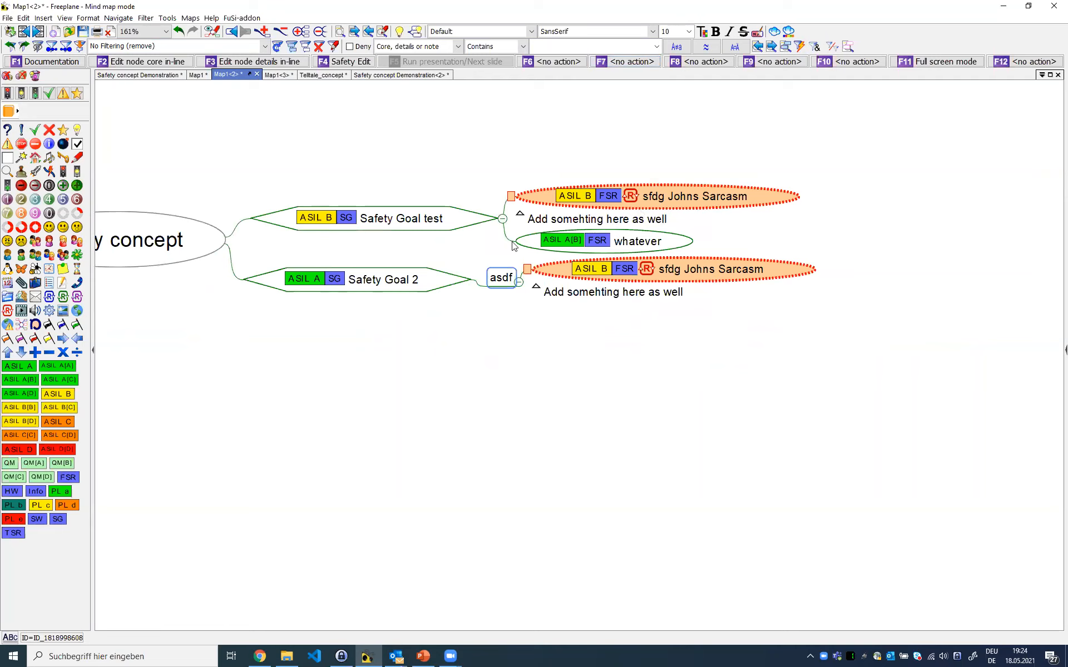
Clone the "whatever" requirement from Safety Goal test to Safety Goal 2 and delete the "asdf" node there
left_click(616, 206)
left_click(616, 238)
left_click_drag(632, 342, 646, 285)
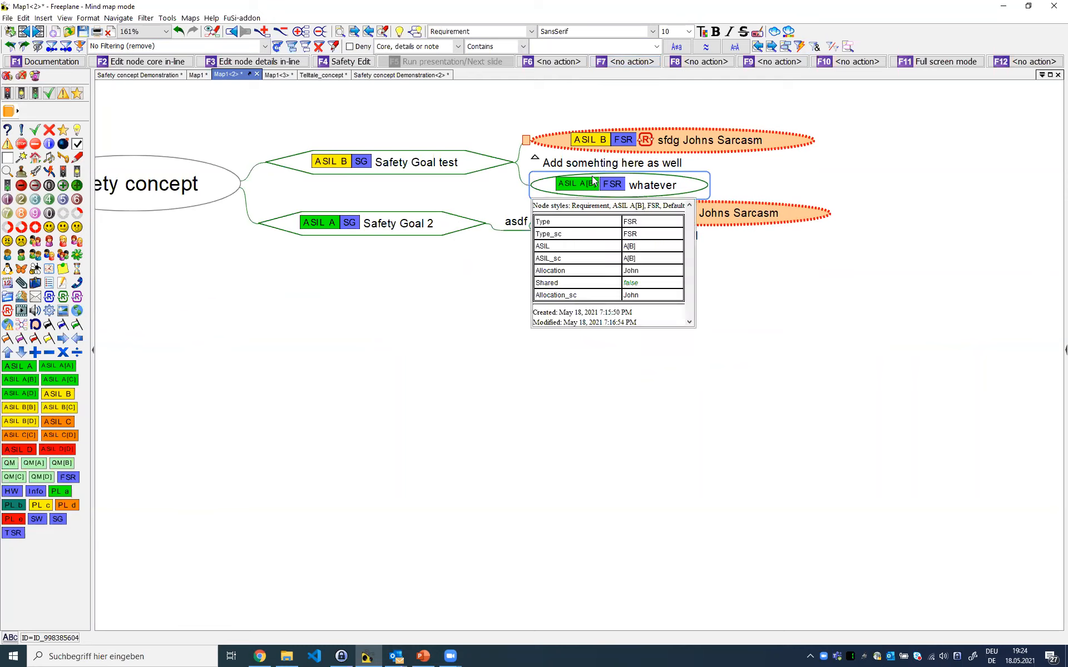
mouse_move(654, 195)
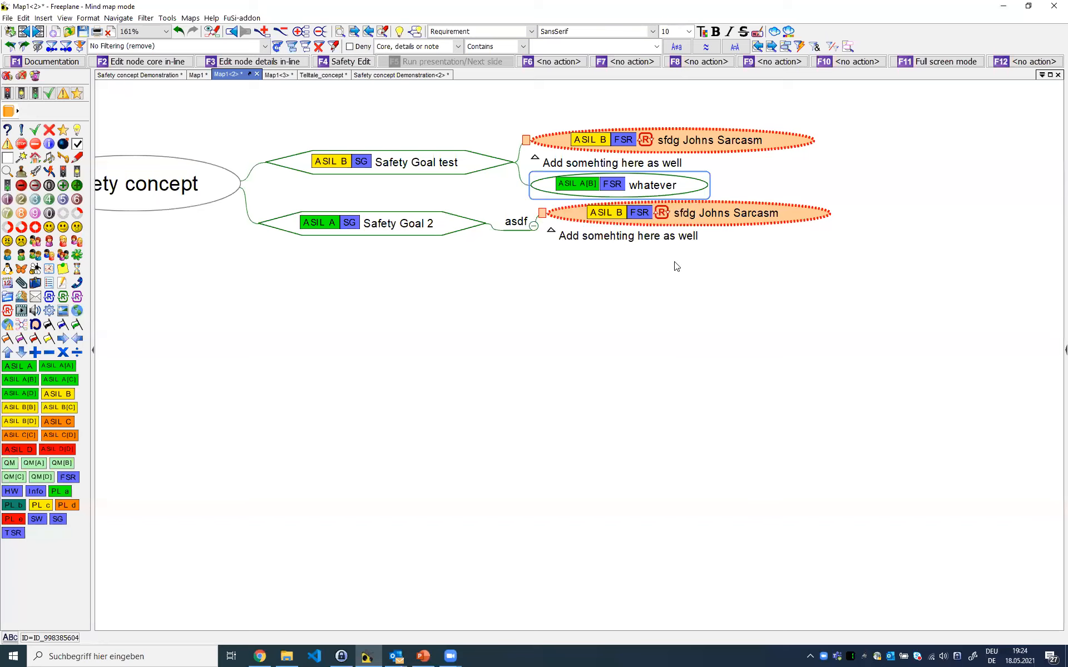
left_click(437, 223)
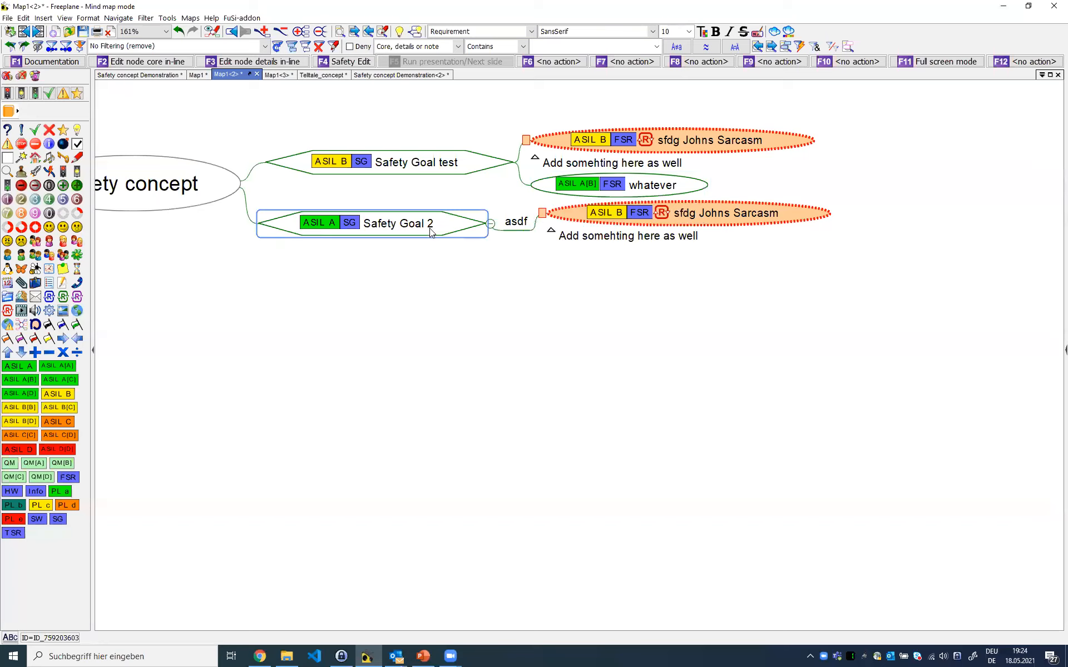
key("ctrl+v")
left_click(523, 210)
key("Delete")
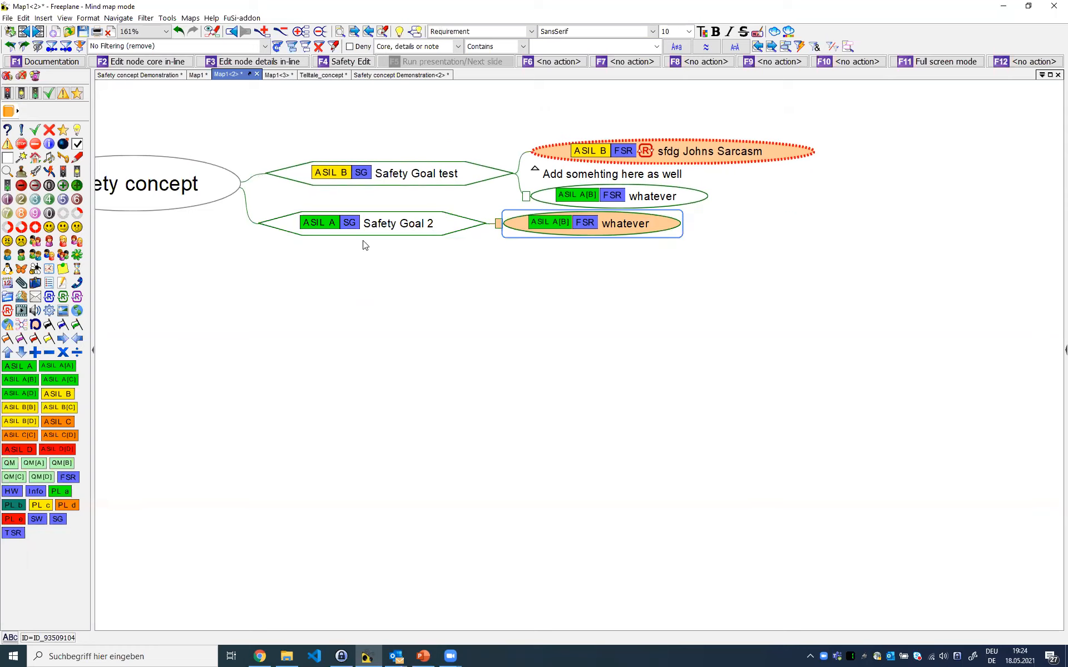
Examine the ASIL levels offered in the safety properties of the "whatever" requirement under Safety Goal test, leaving the properties as they are
left_click(336, 223)
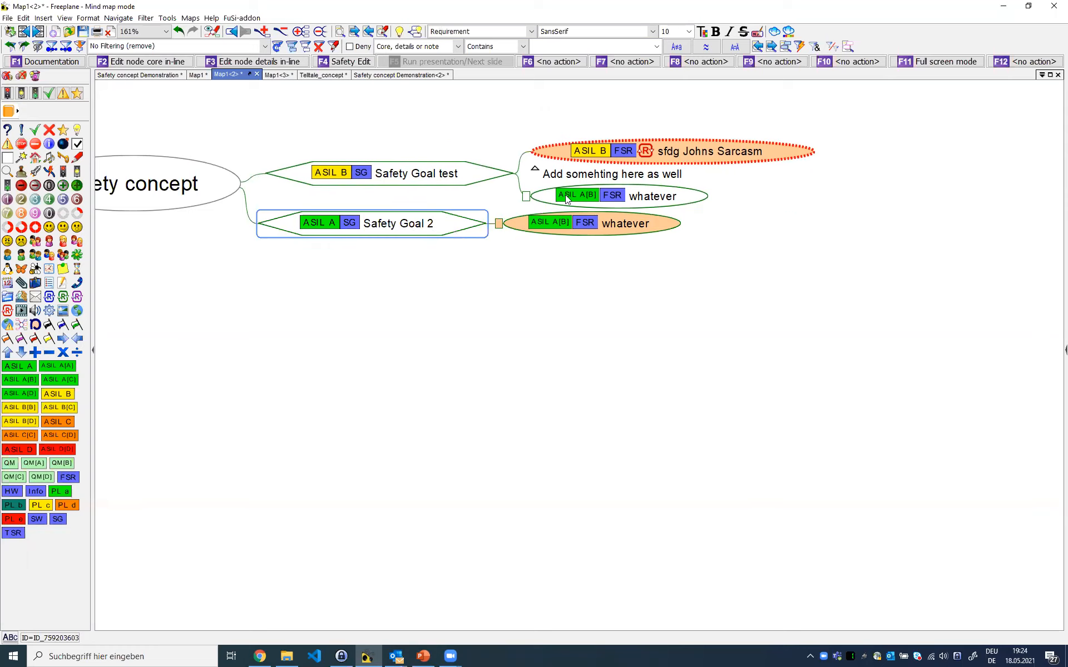
left_click(581, 195)
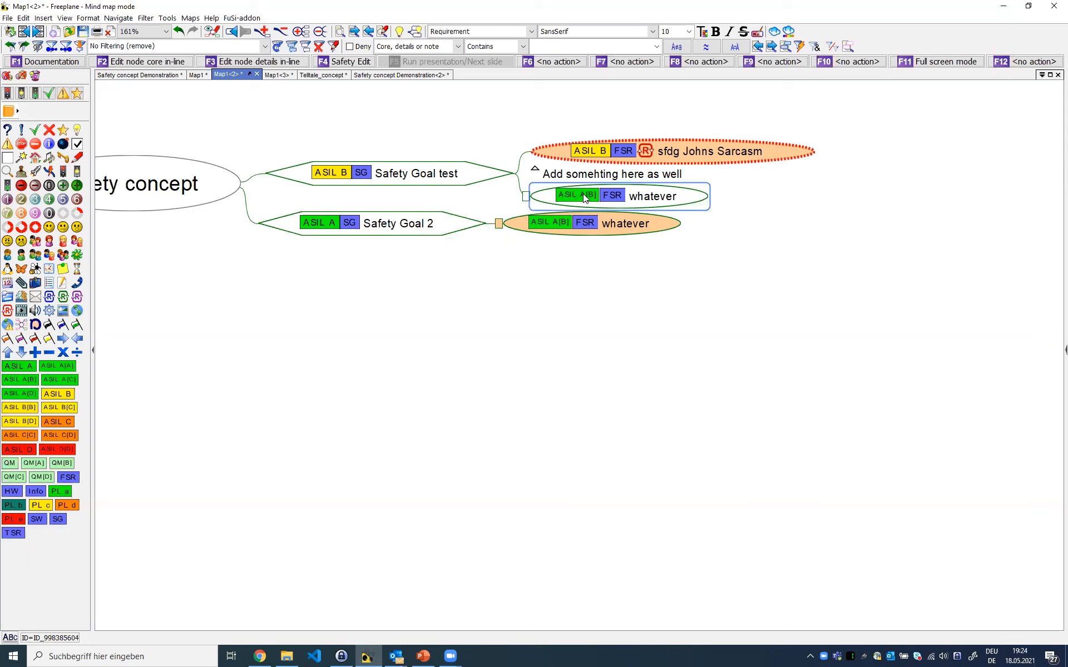
key("F4")
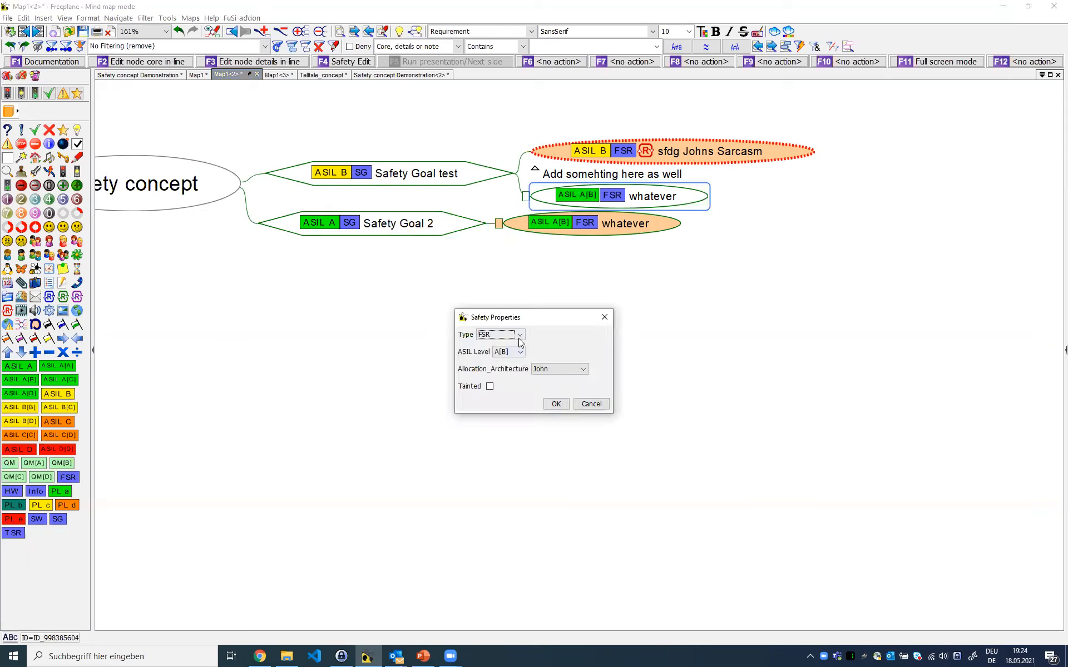
left_click(521, 351)
left_click(520, 352)
left_click(589, 403)
Set the ASIL level of Safety Goal 2 to C in its safety properties
left_click(324, 224)
key("F4")
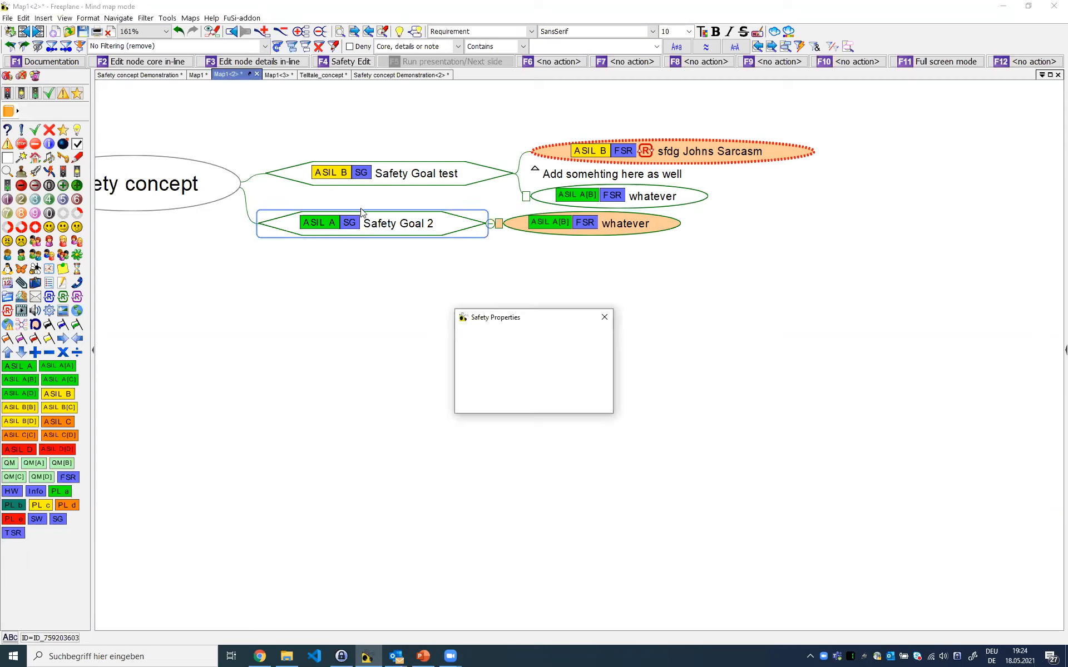
left_click(509, 352)
left_click(506, 394)
left_click(553, 404)
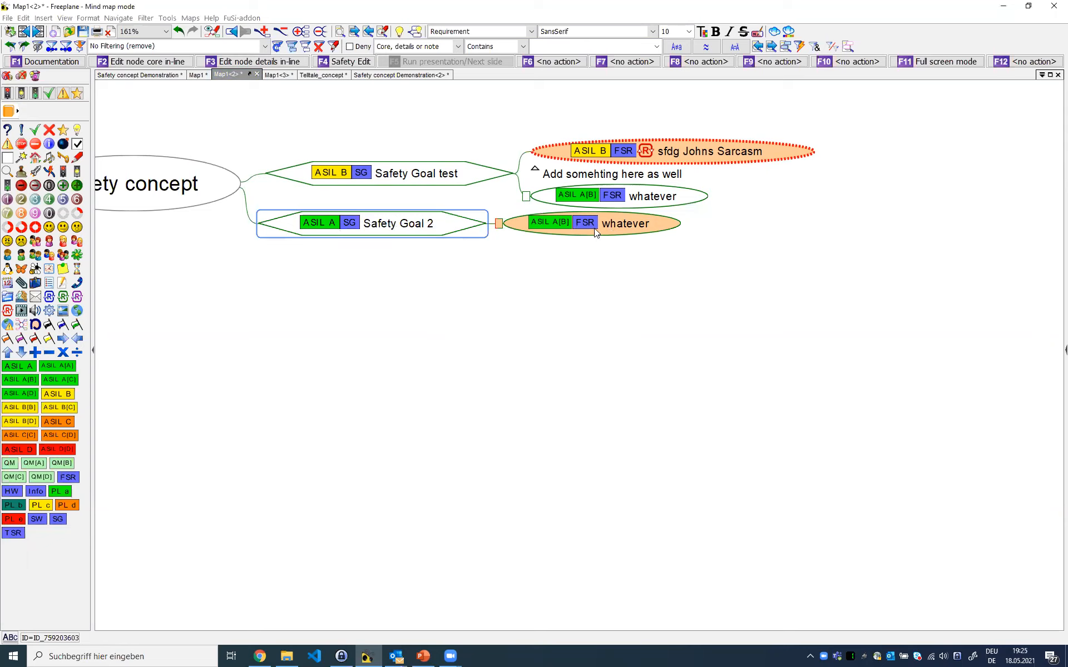
Set the ASIL level of the cloned "whatever" requirement under Safety Goal 2 to A[C]
left_click(582, 227)
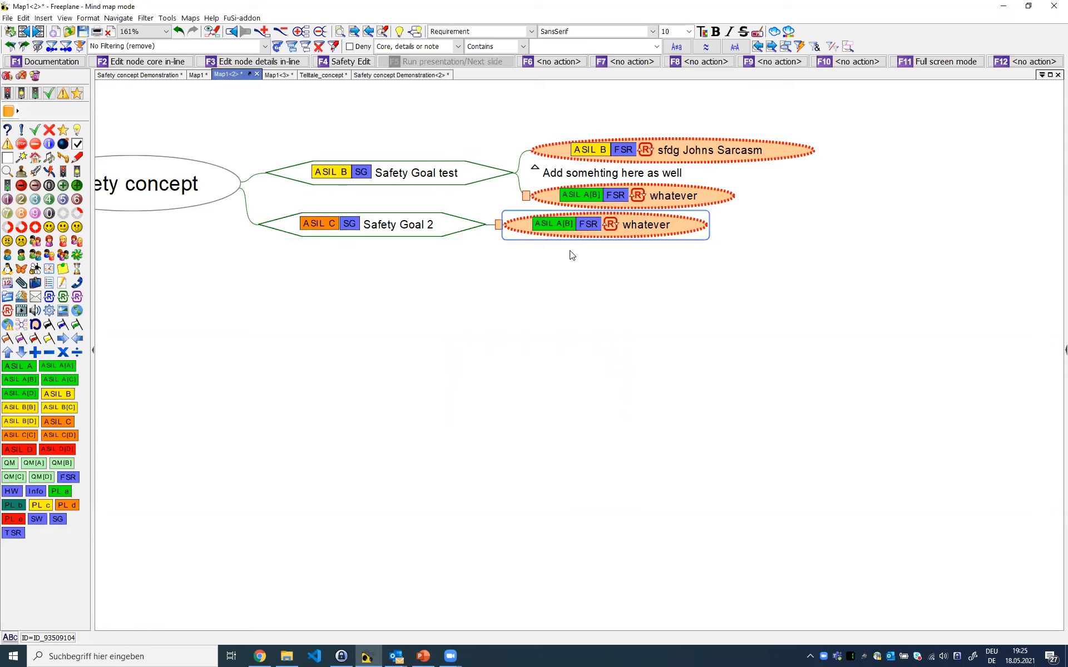
key("F4")
left_click(523, 351)
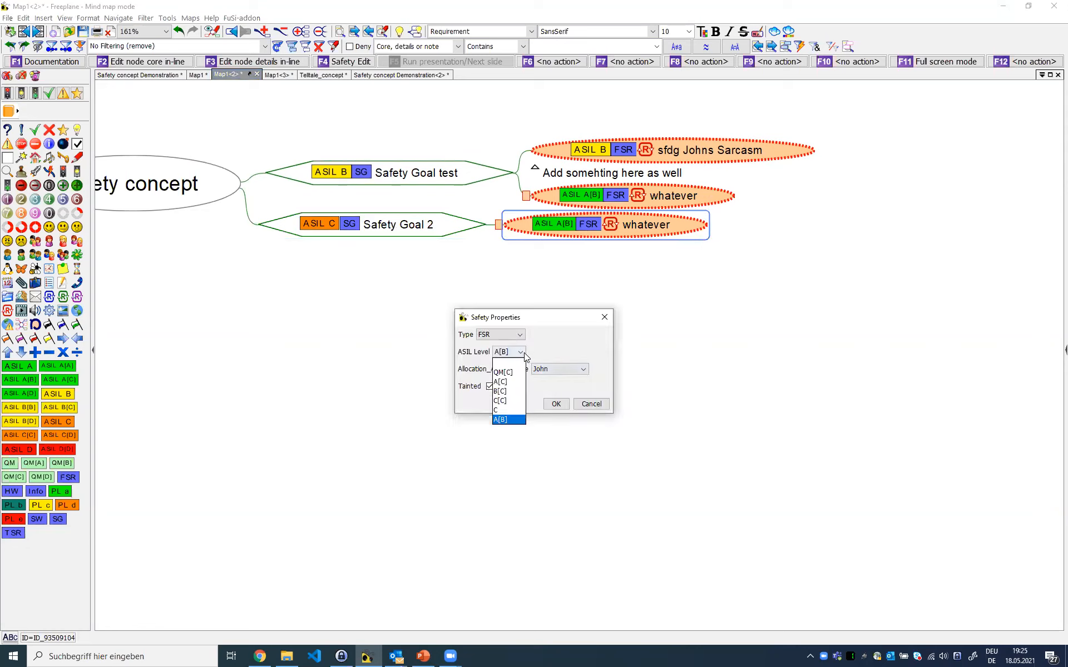
left_click(508, 392)
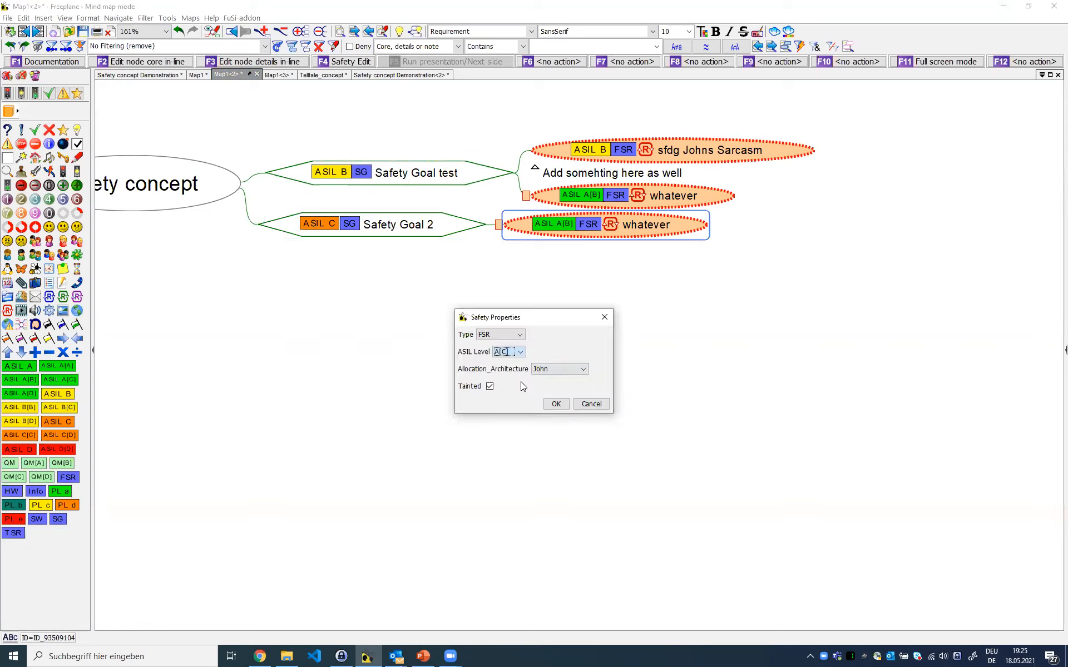
left_click(554, 404)
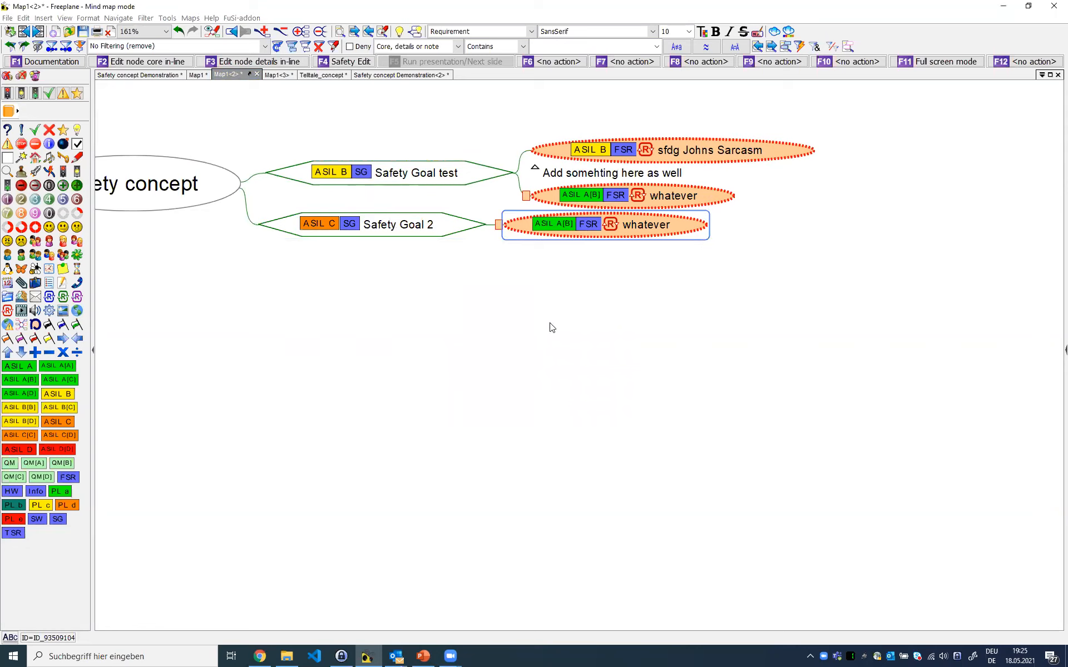
Fold Safety Goal 2 and set the ASIL level of the first requirement under Safety Goal test to A[B]
left_click(424, 229)
left_click(423, 227)
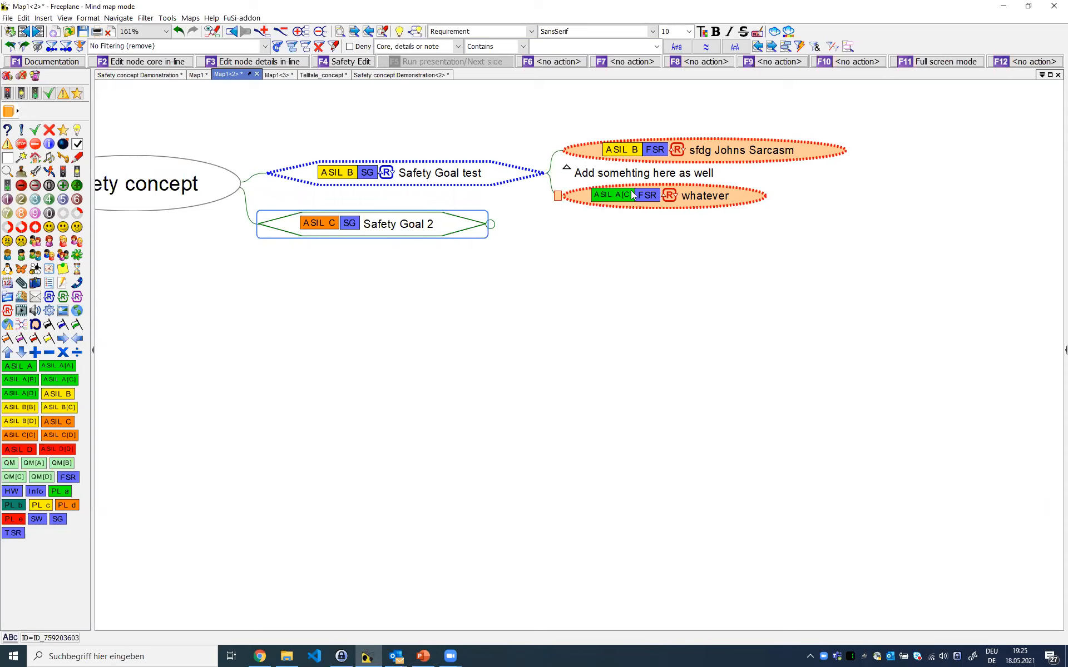
left_click(619, 143)
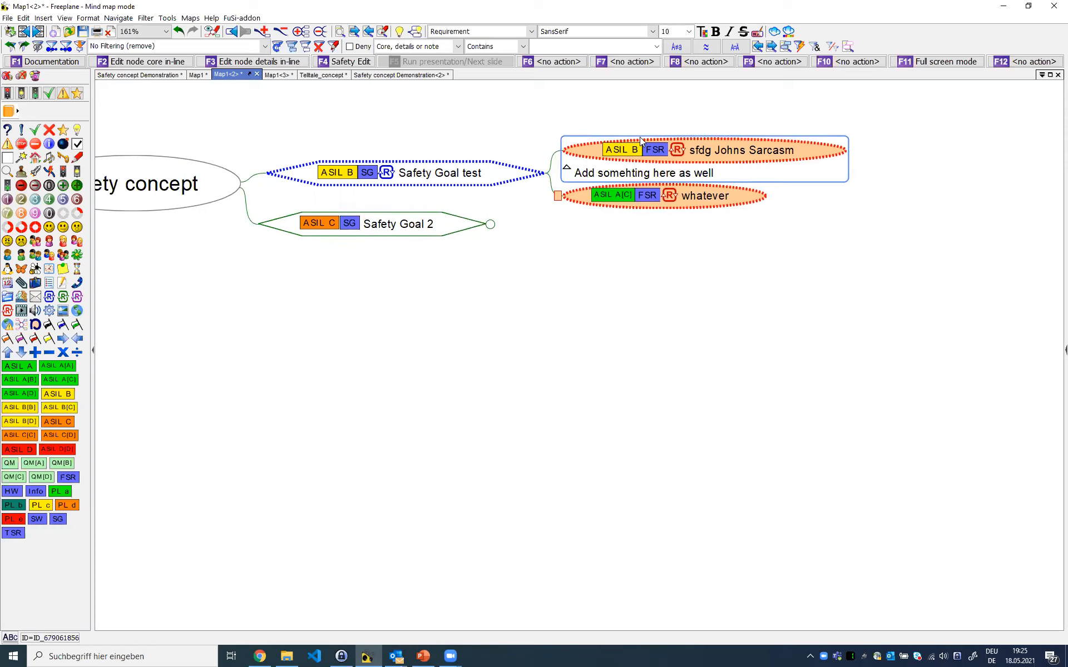
key("F4")
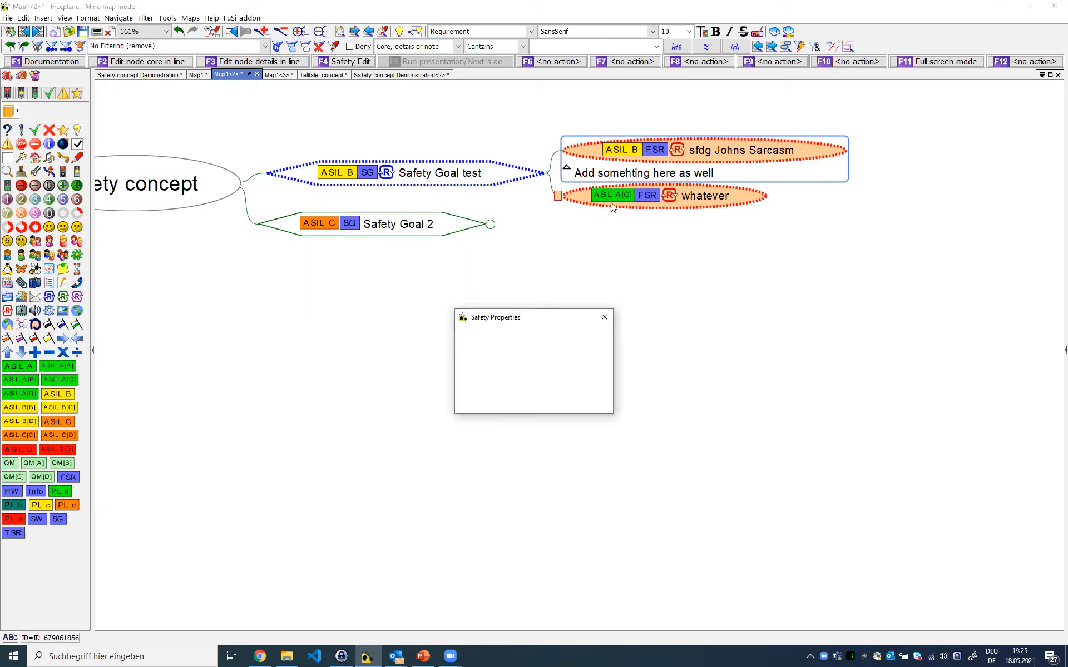
left_click(521, 353)
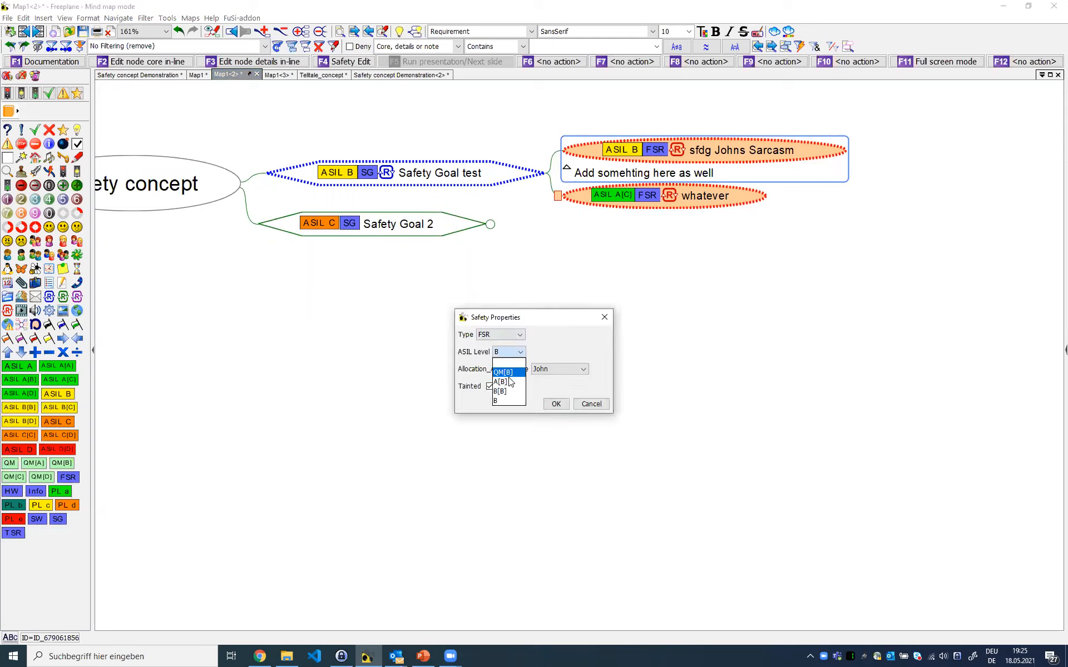
left_click(501, 381)
left_click(556, 404)
Unfold Safety Goal 2 and run the safety sanity check on the map
left_click(465, 230)
key("ctrl+v")
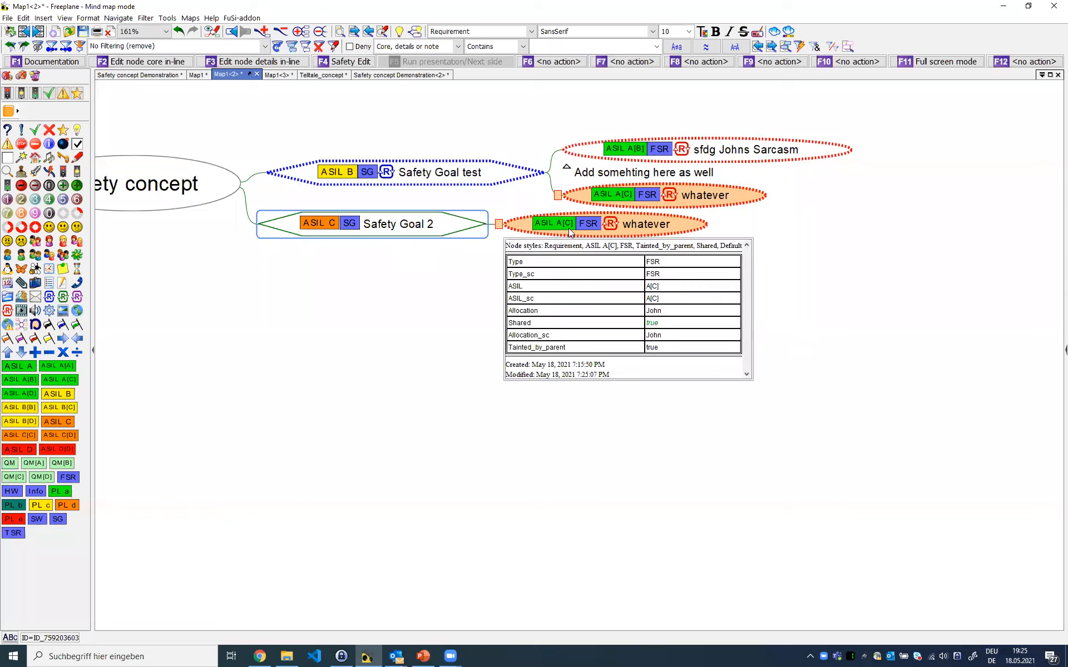
mouse_move(572, 228)
left_click(242, 20)
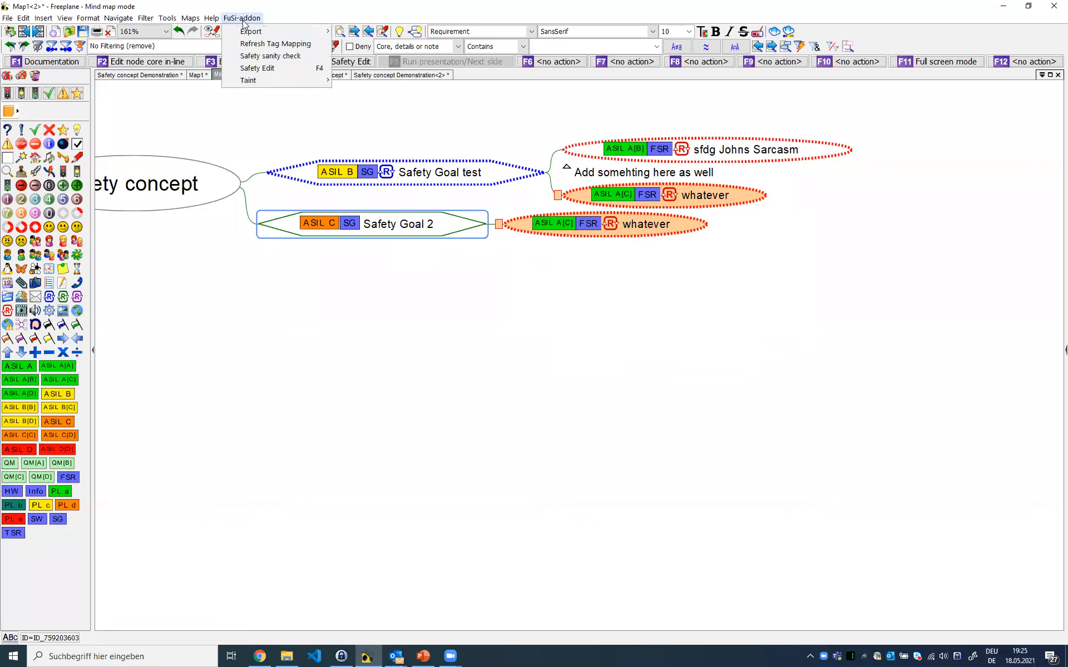
mouse_move(251, 32)
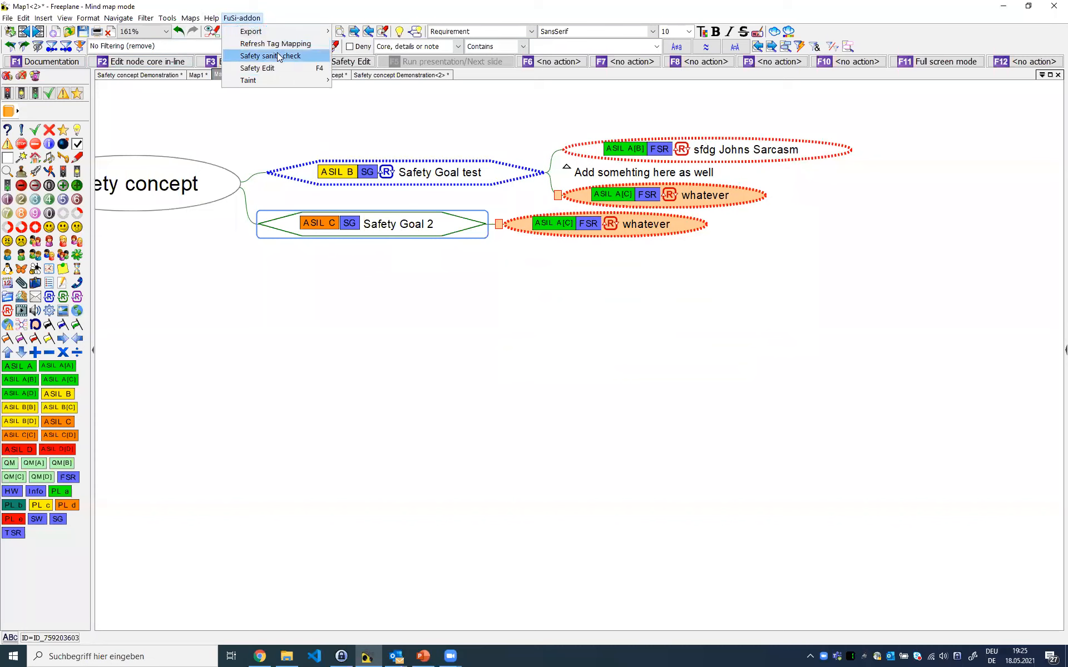
key("Return")
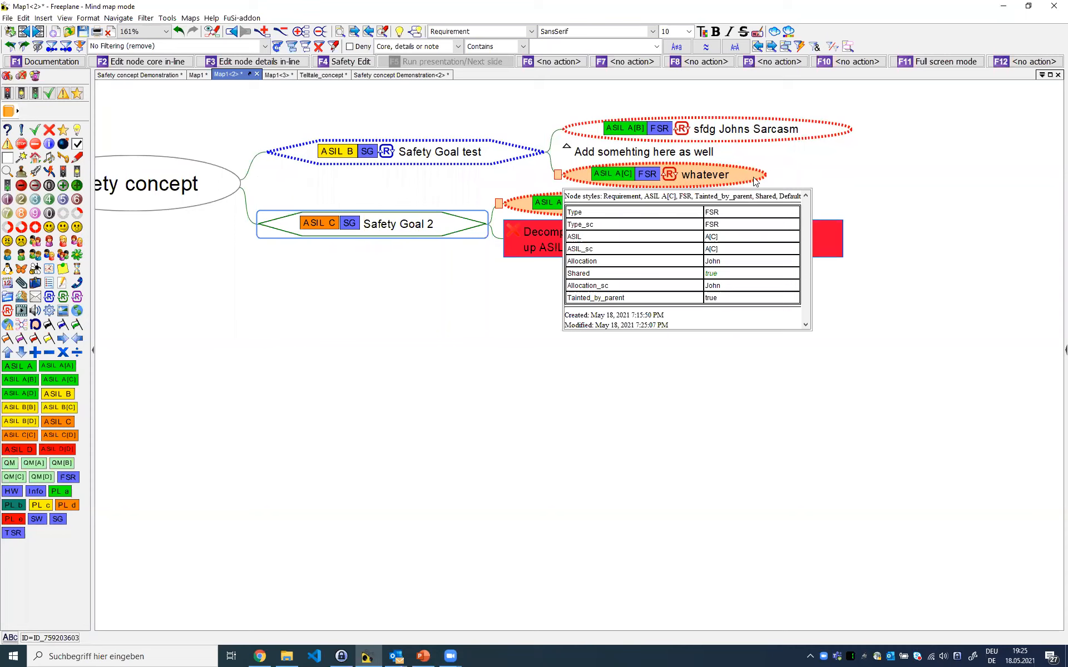
Delete the red decomposition warning node and the cloned "whatever" requirement from Safety Goal 2
mouse_move(583, 254)
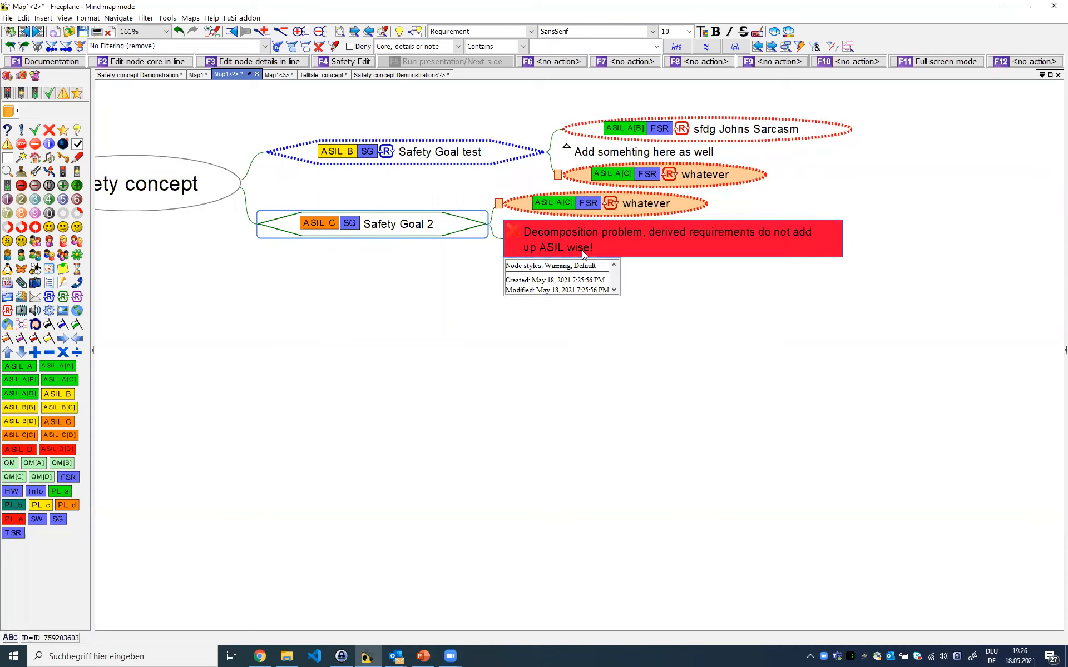
left_click(608, 234)
key("Delete")
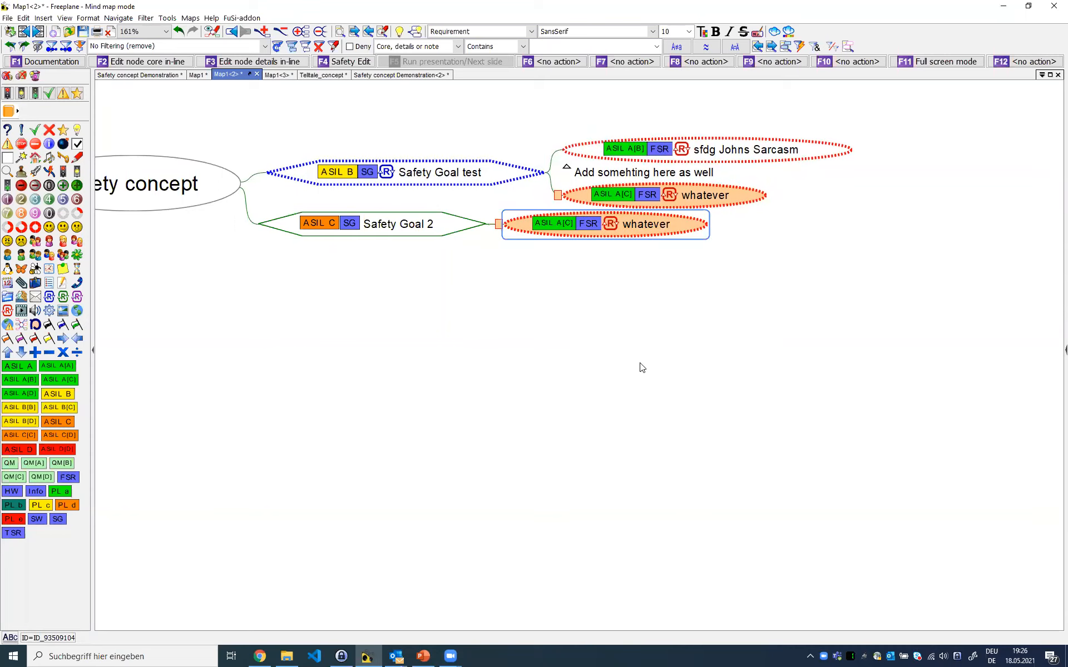
key("Delete")
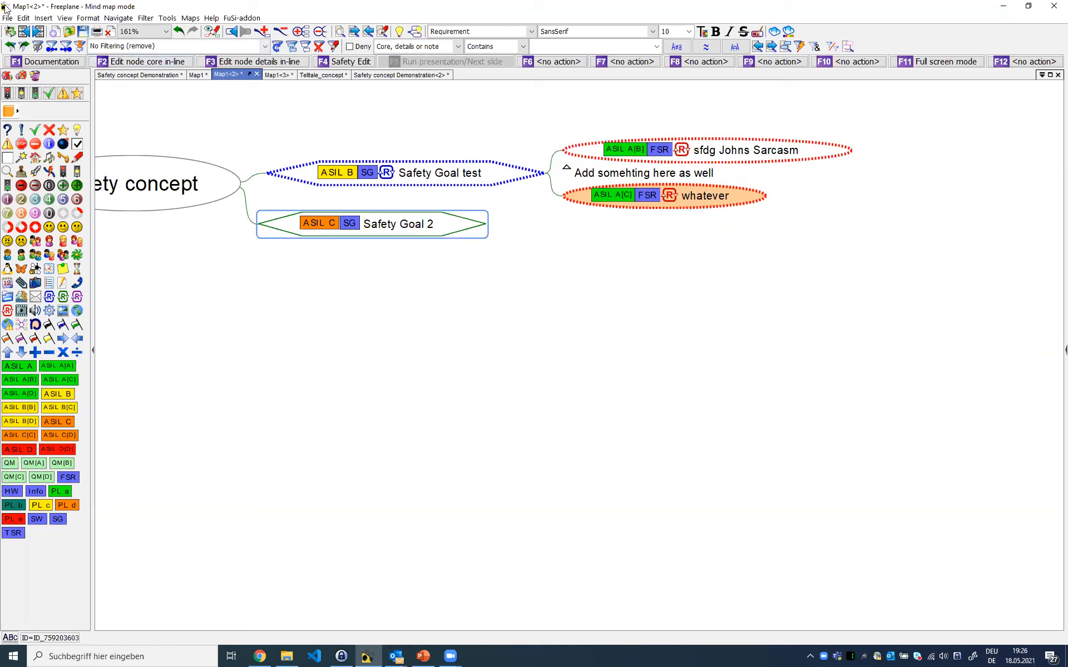
Run the safety sanity check on the map again and examine the "whatever" requirement under Safety Goal test
left_click(241, 18)
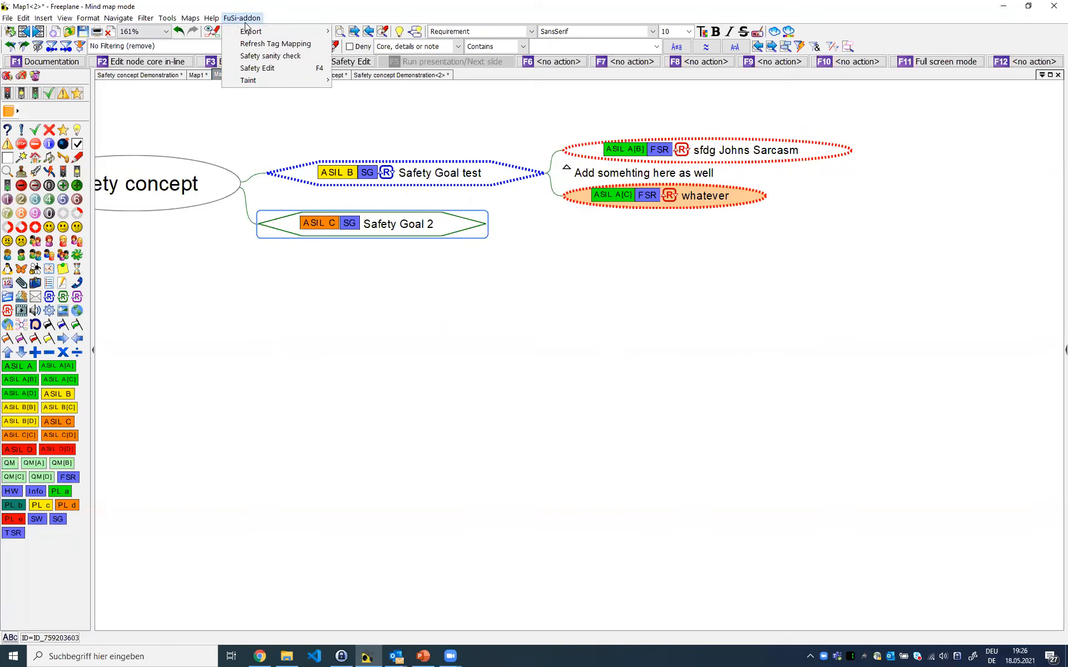
left_click(271, 58)
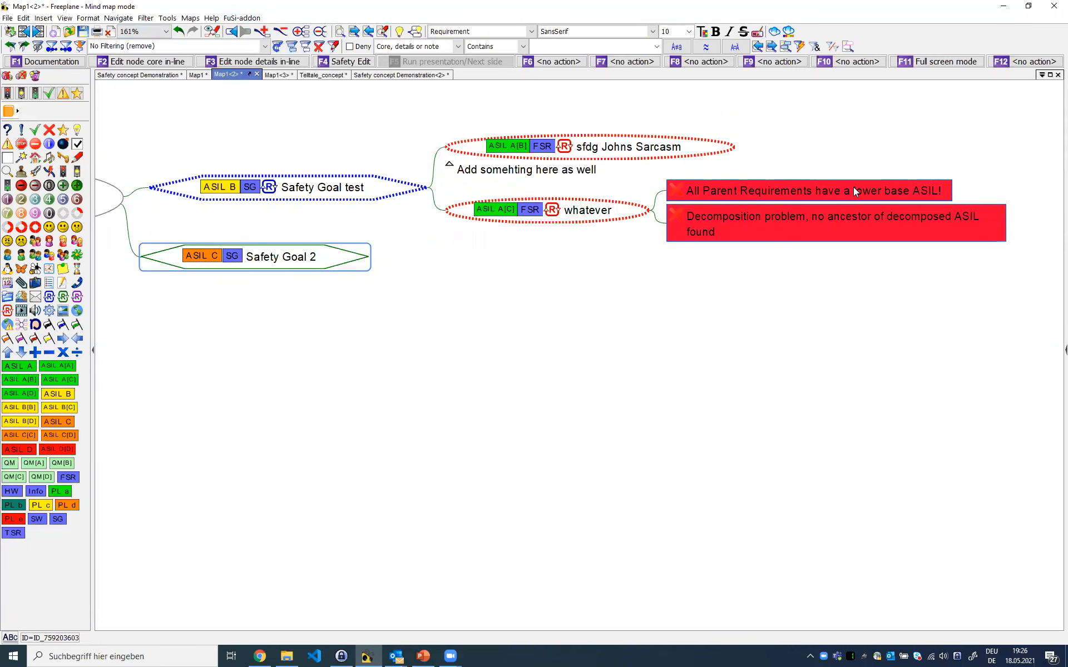
mouse_move(508, 212)
left_click_drag(531, 310, 552, 305)
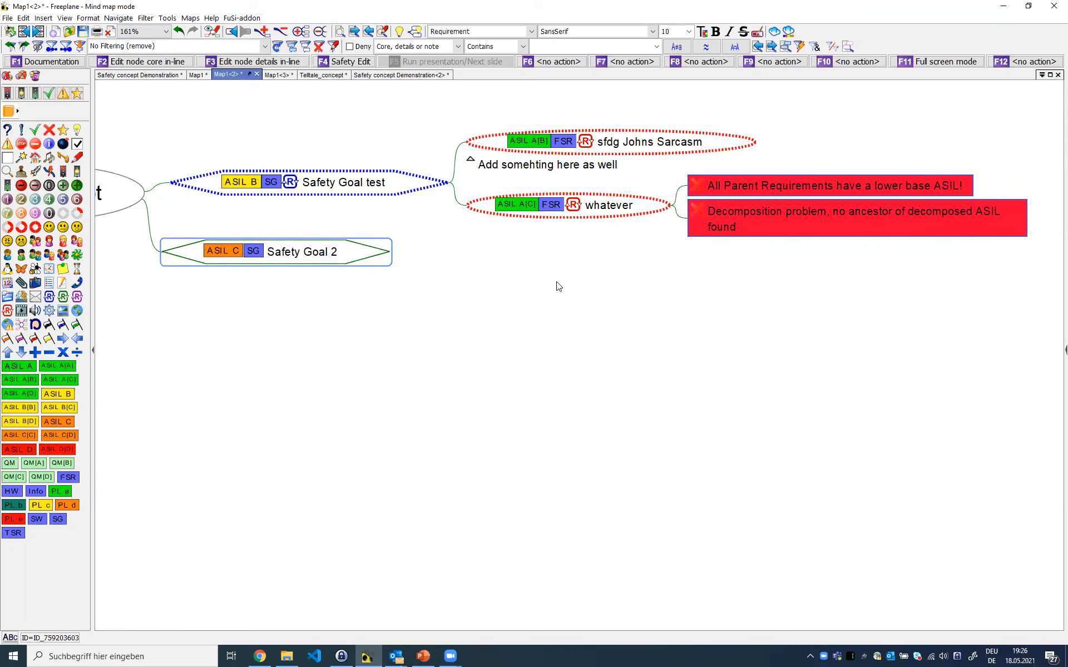
left_click_drag(451, 313, 581, 327)
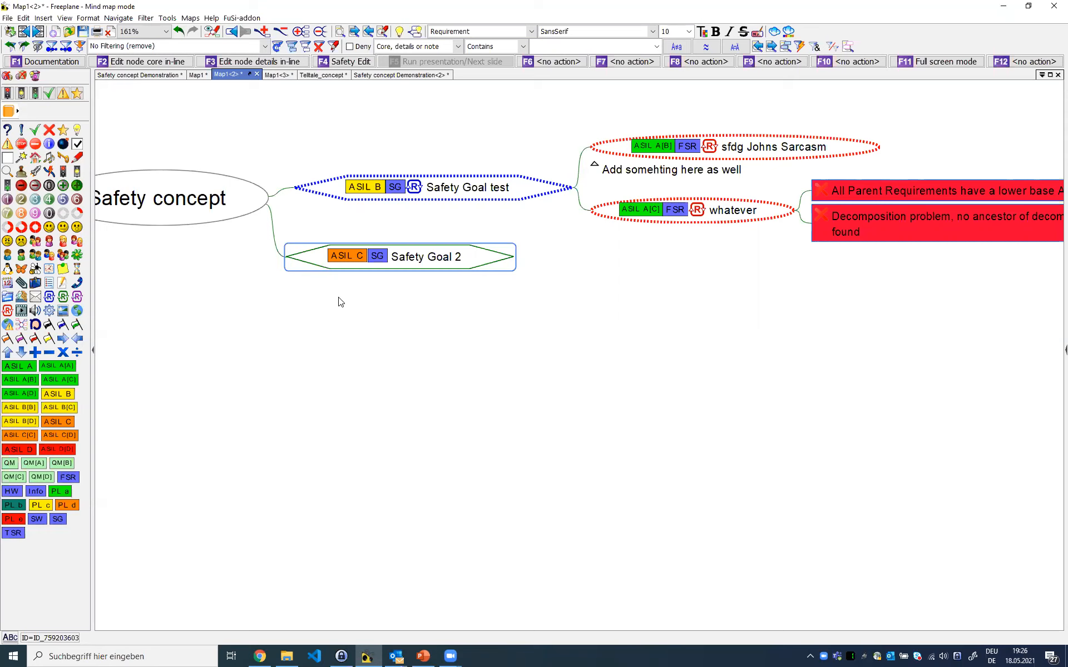
left_click_drag(235, 302, 346, 315)
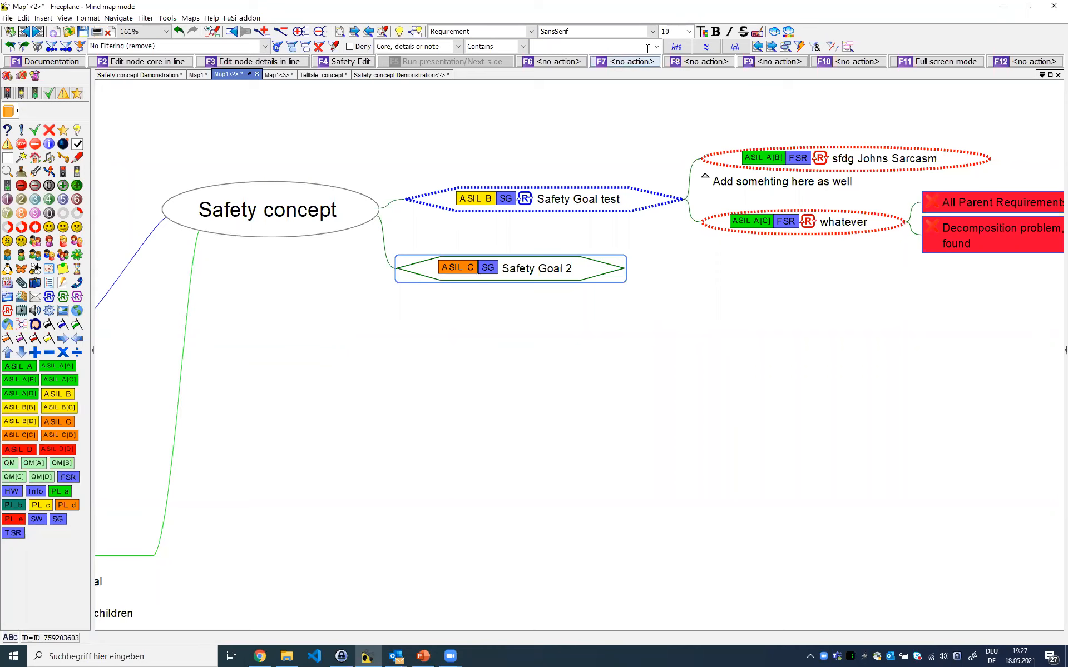
mouse_move(683, 285)
left_mouse_down()
mouse_move(662, 291)
mouse_move(680, 292)
left_mouse_up()
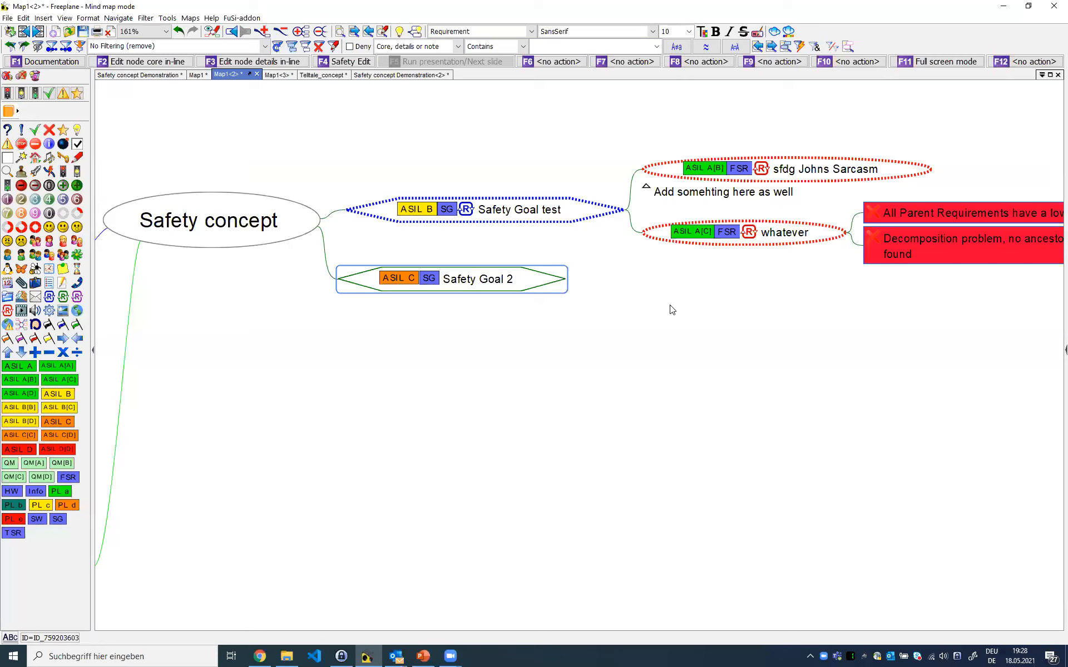
left_click_drag(871, 349, 772, 374)
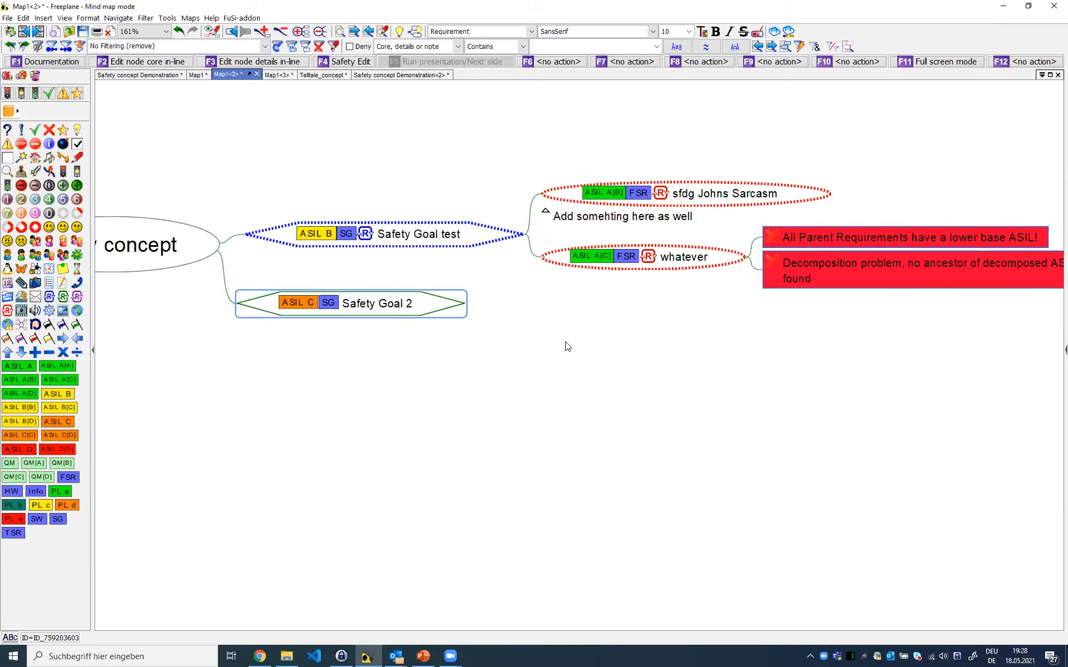
left_click_drag(566, 321, 569, 330)
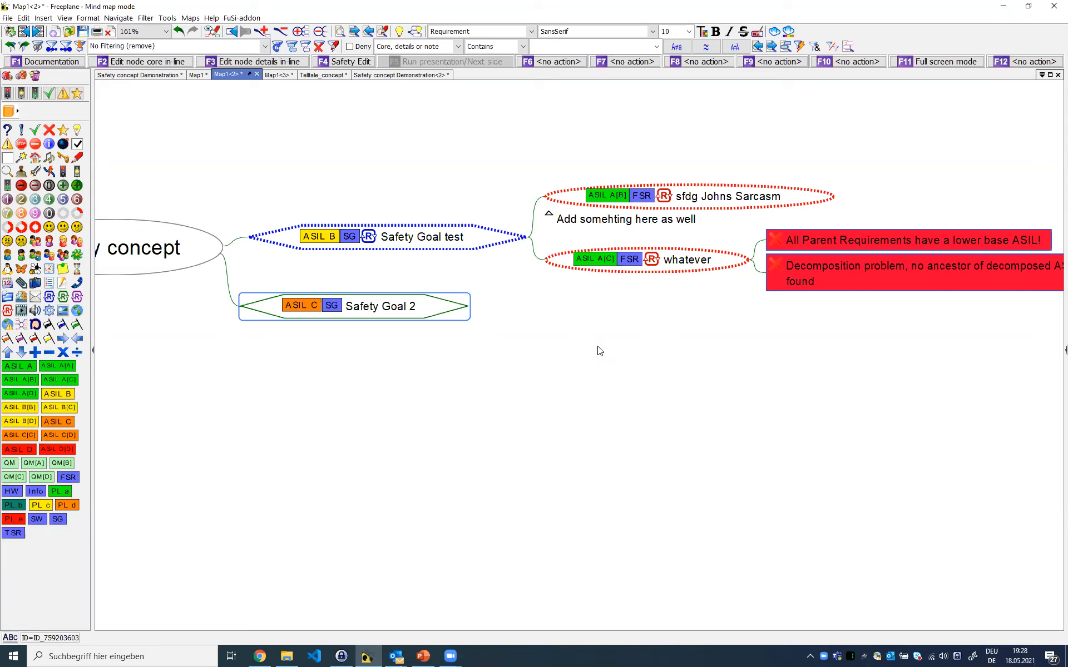
left_click_drag(569, 333, 524, 336)
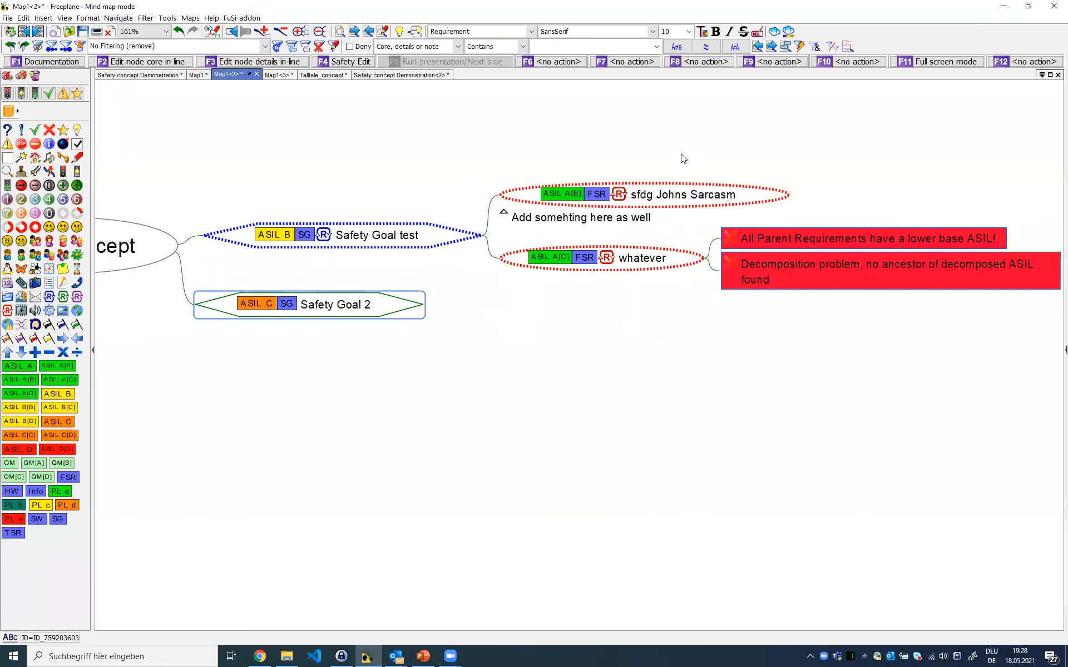
mouse_move(497, 216)
mouse_move(499, 313)
left_mouse_down()
mouse_move(517, 312)
mouse_move(486, 325)
left_mouse_up()
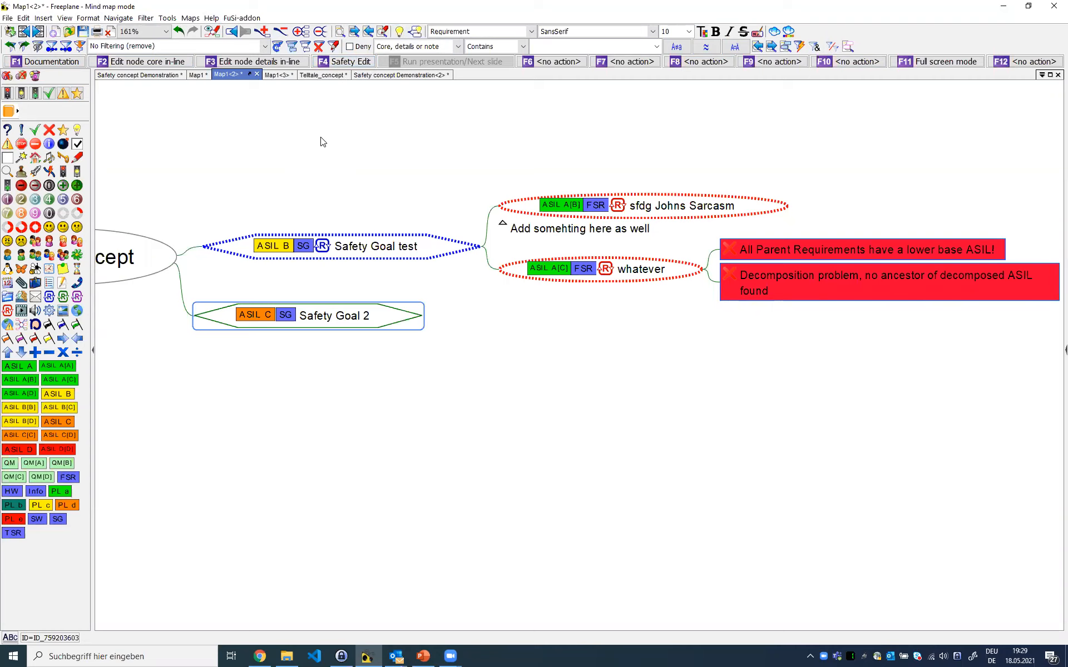
left_click_drag(557, 357, 501, 350)
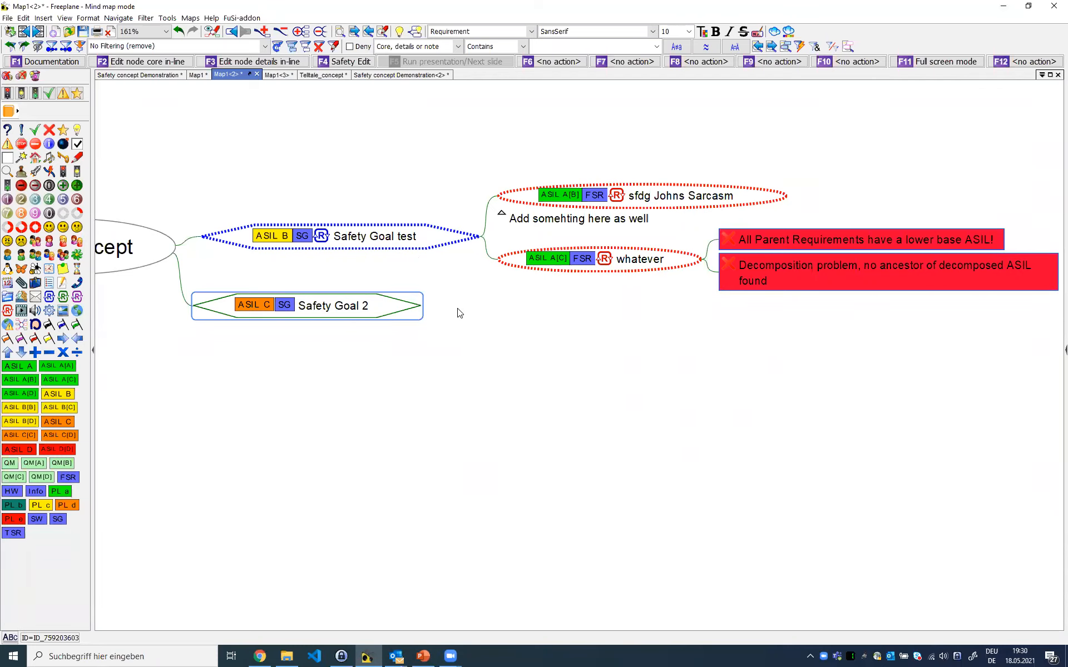
left_click_drag(479, 347, 437, 366)
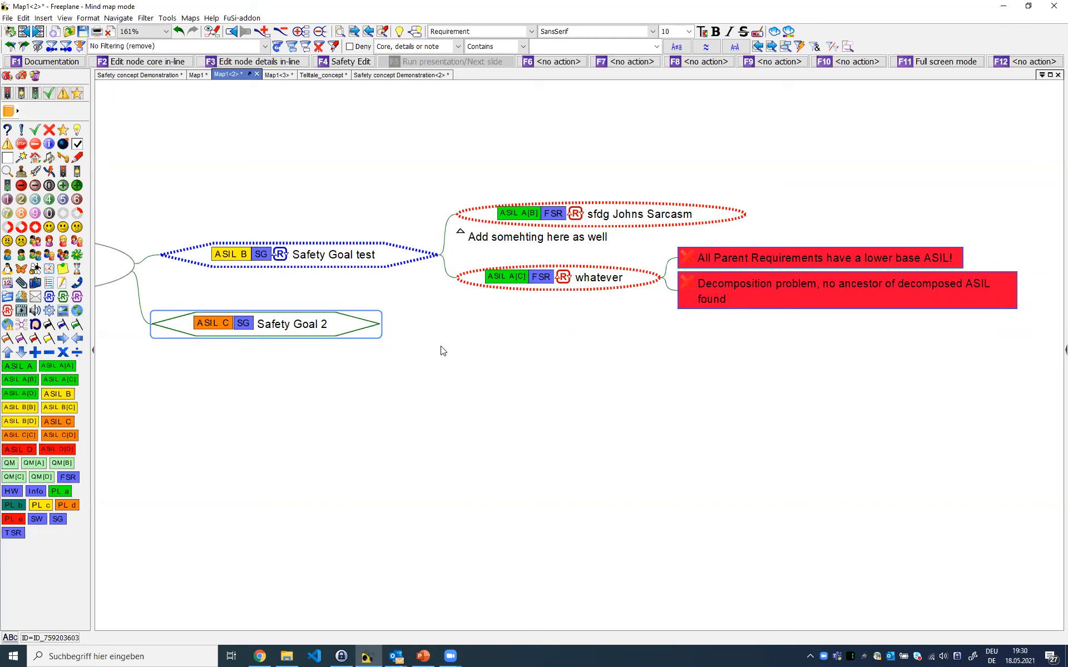
left_click_drag(477, 329, 501, 334)
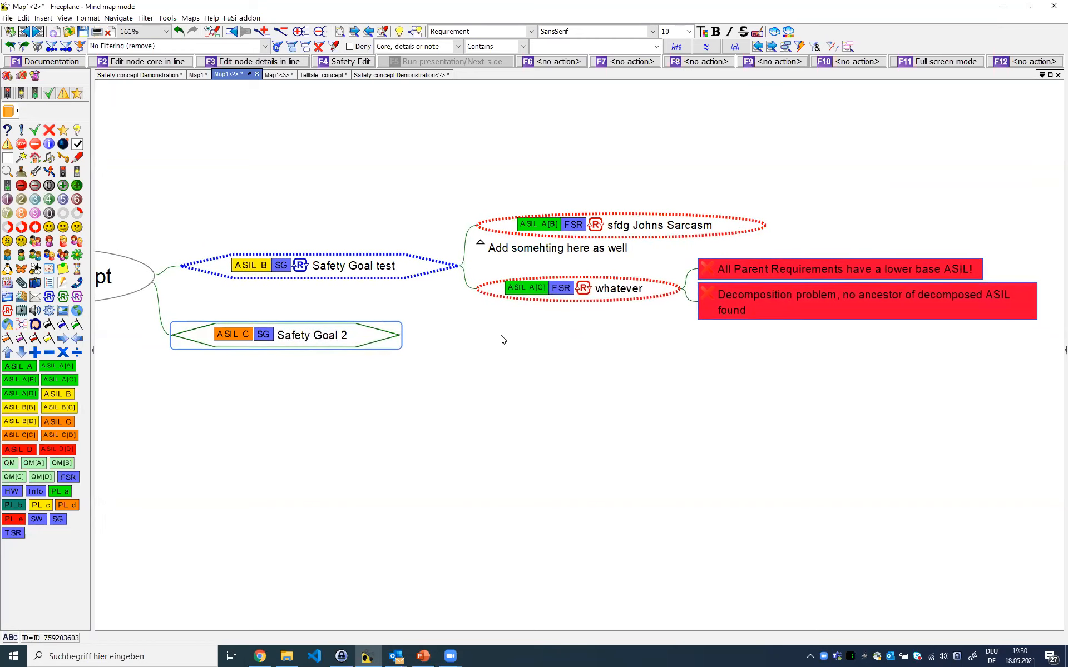